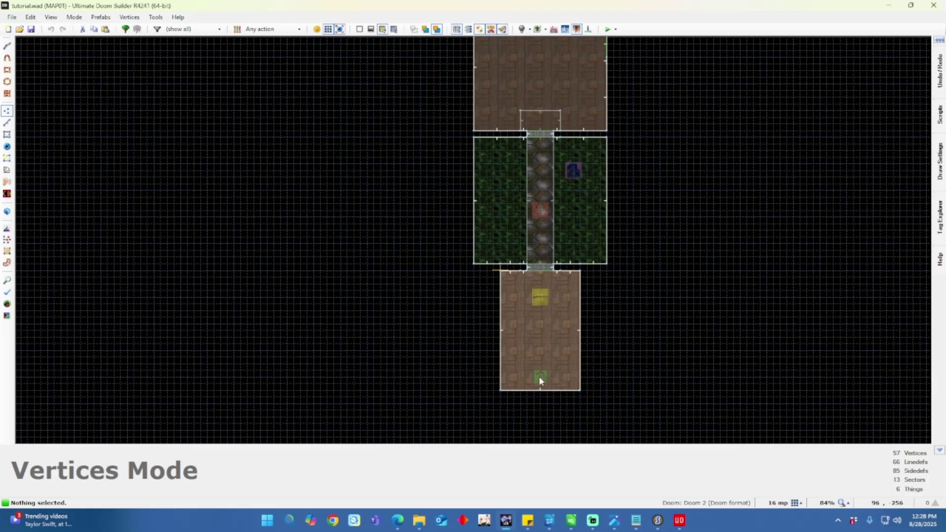
Move the Player 1 start to 48, -256 and add a multiplayer-only Player 2 start at 128, -256 facing 90°.
key(t)
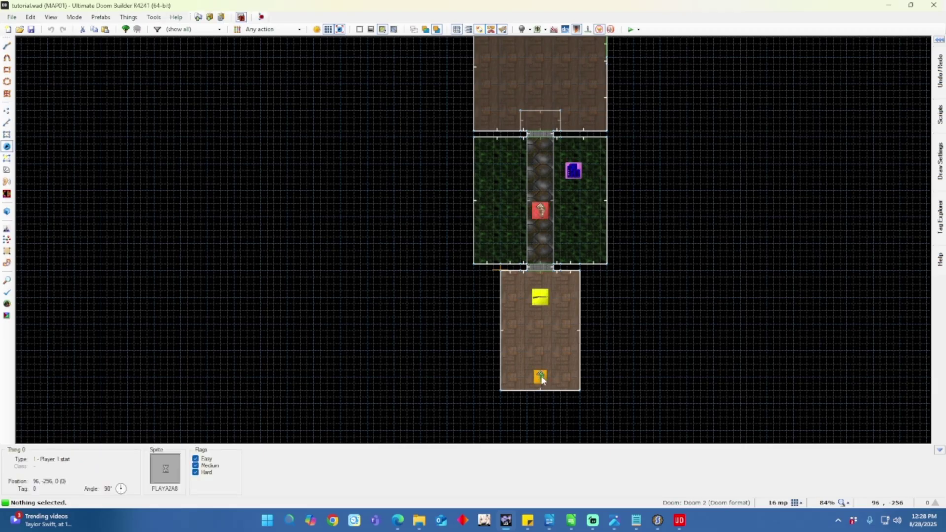
drag(540, 382, 520, 380)
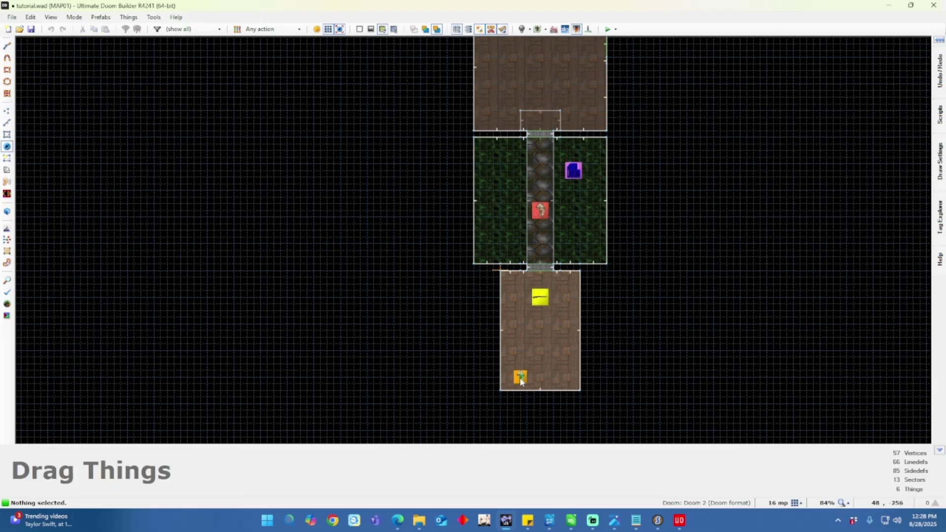
double_click(556, 377)
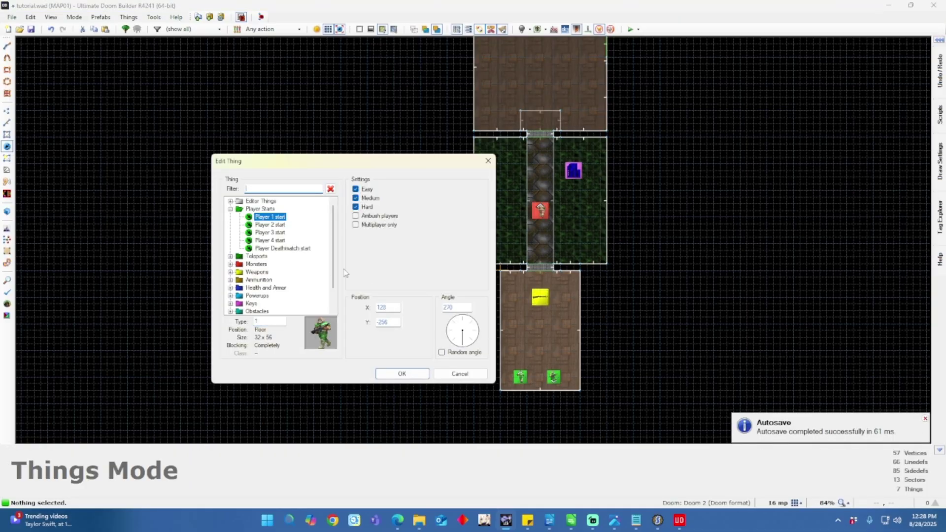
click(276, 225)
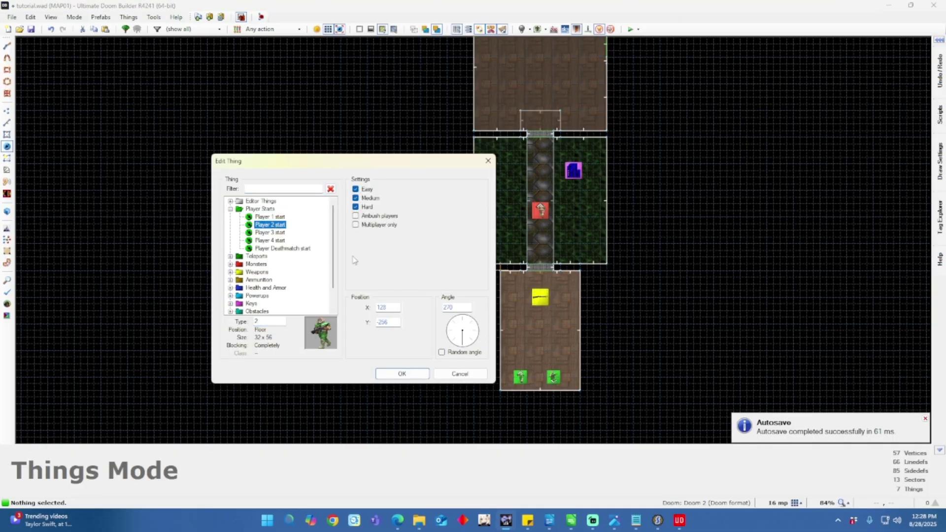
click(462, 323)
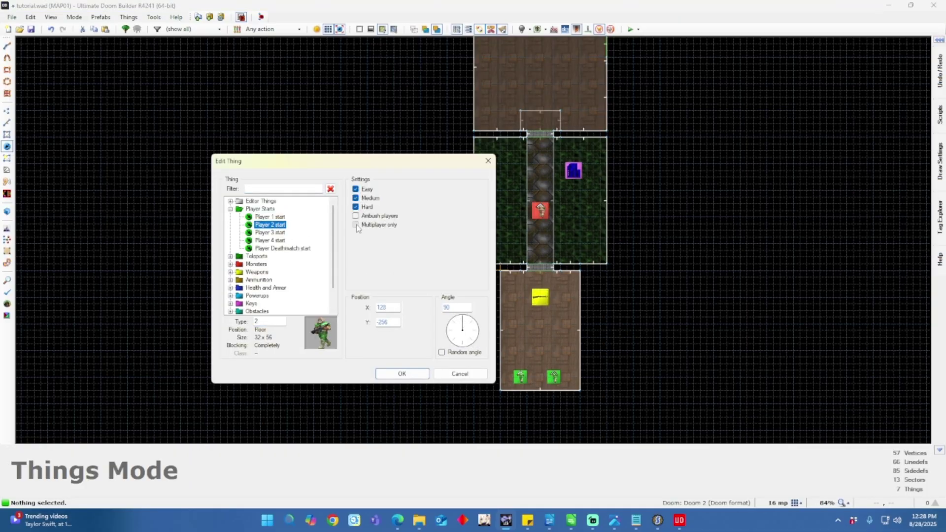
click(415, 374)
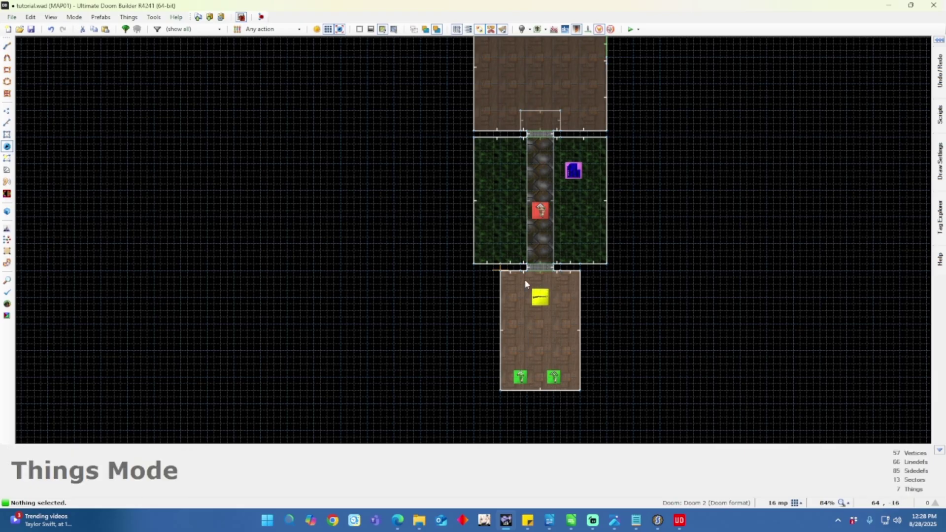
Add multiplayer-only shotgun shells at 32, -32 and 160, -32, on both sides of the shotgun in the start room.
key(Insert)
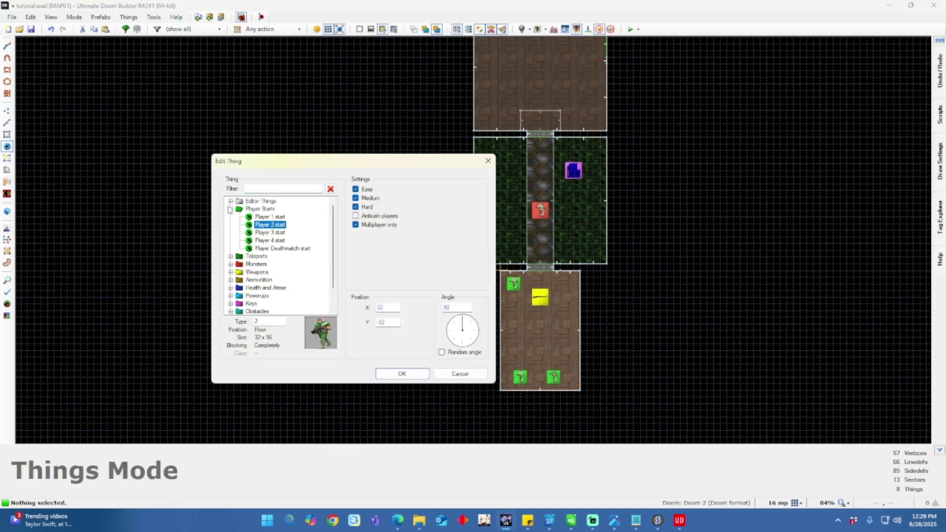
click(230, 280)
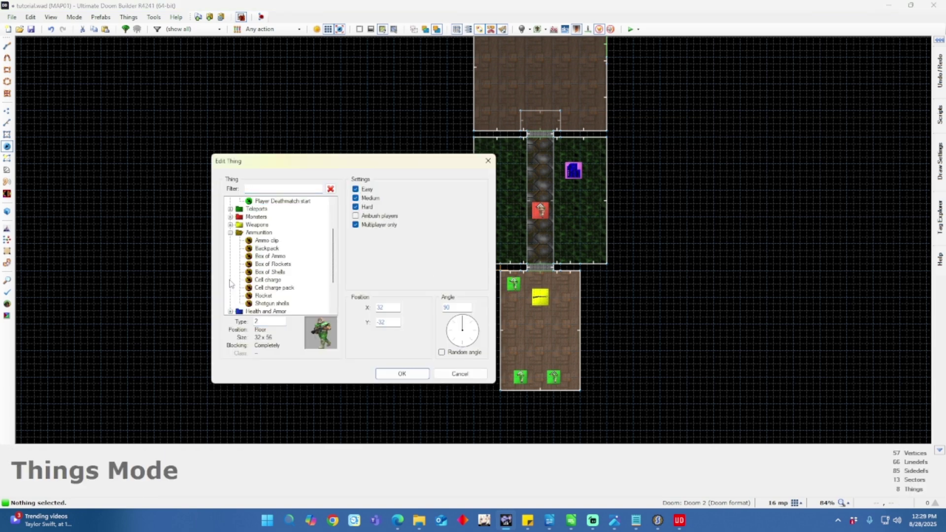
click(273, 304)
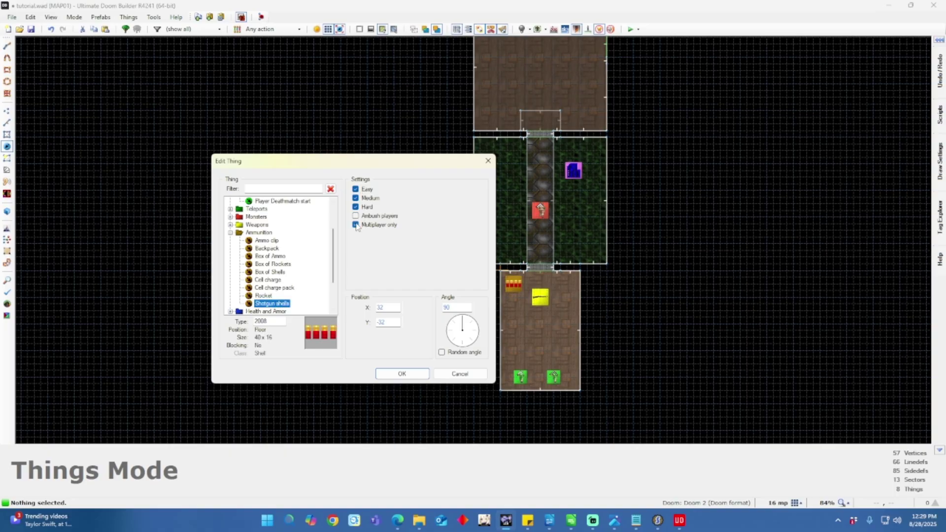
click(411, 374)
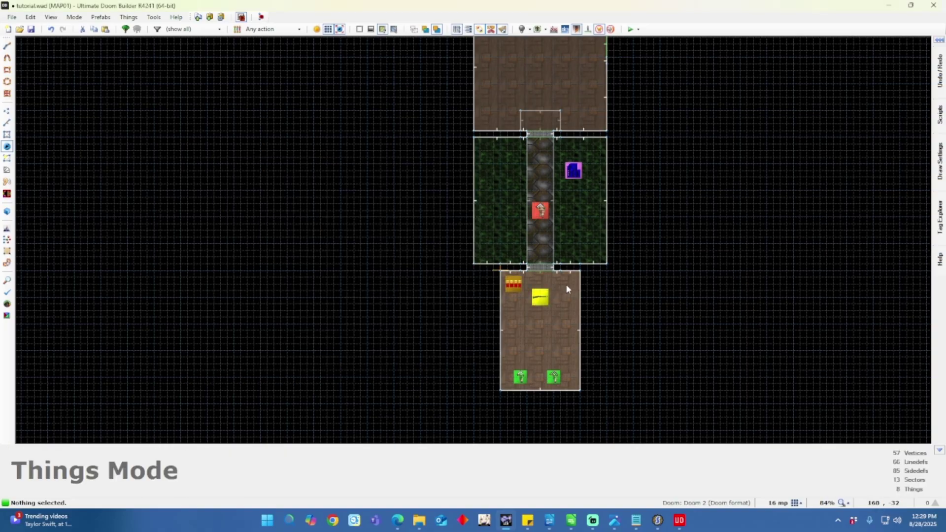
key(Insert)
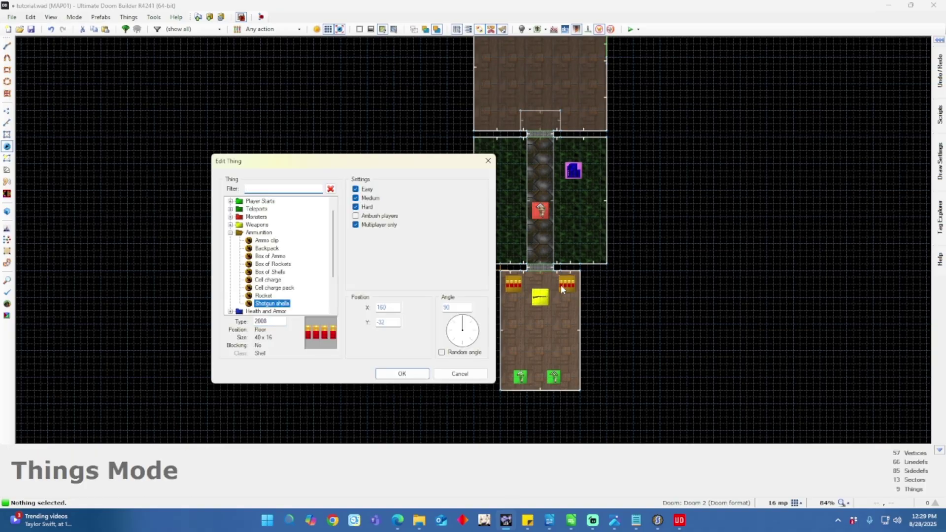
key(Return)
Add an Imp at 16, 576 facing 270° in the large room with the teleporter pad.
key(Up)
key(Up)
key(Up)
key(Up)
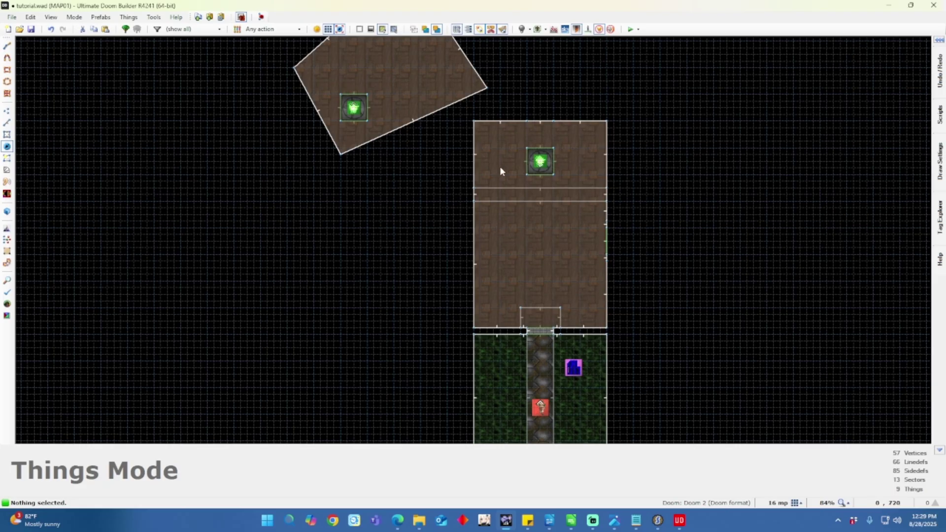
key(Insert)
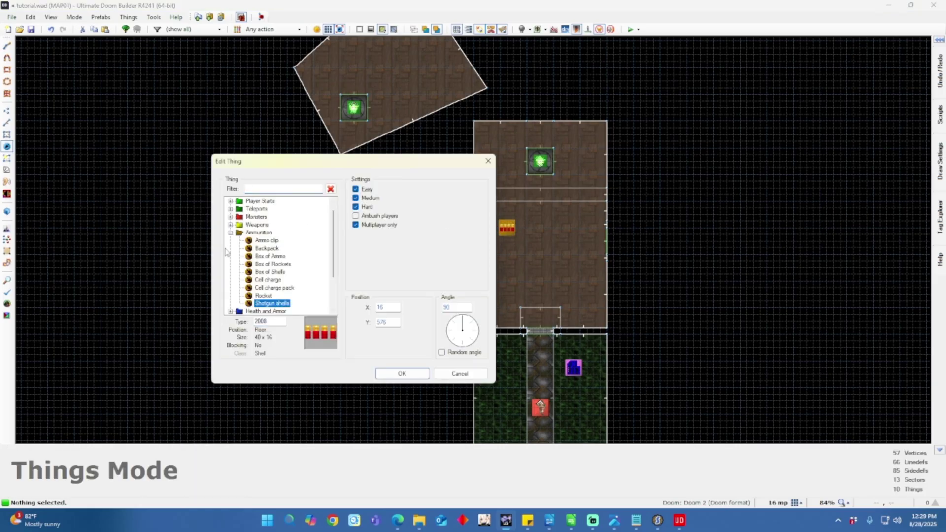
click(230, 208)
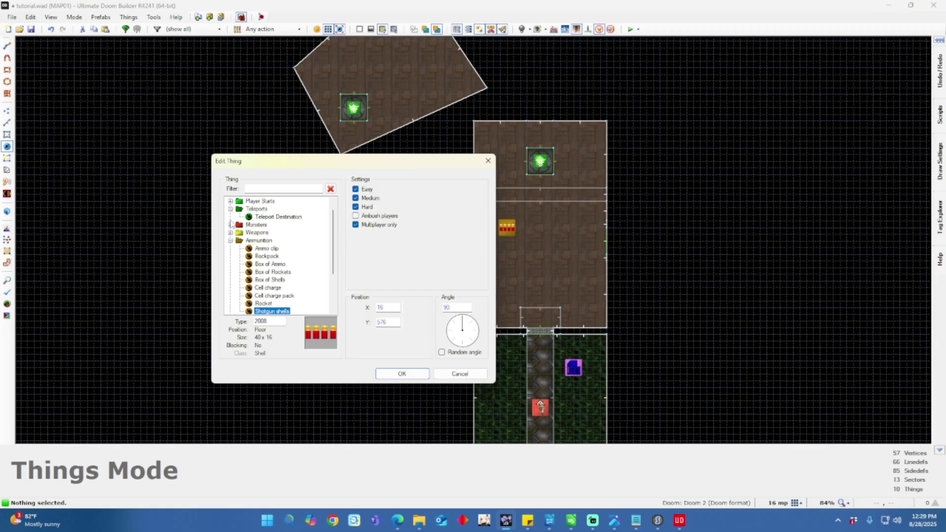
click(230, 224)
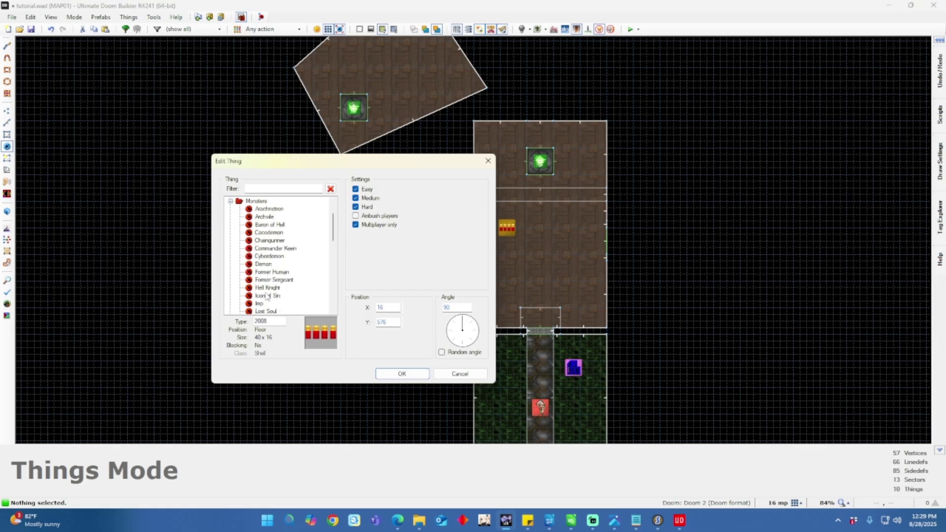
click(259, 303)
click(460, 343)
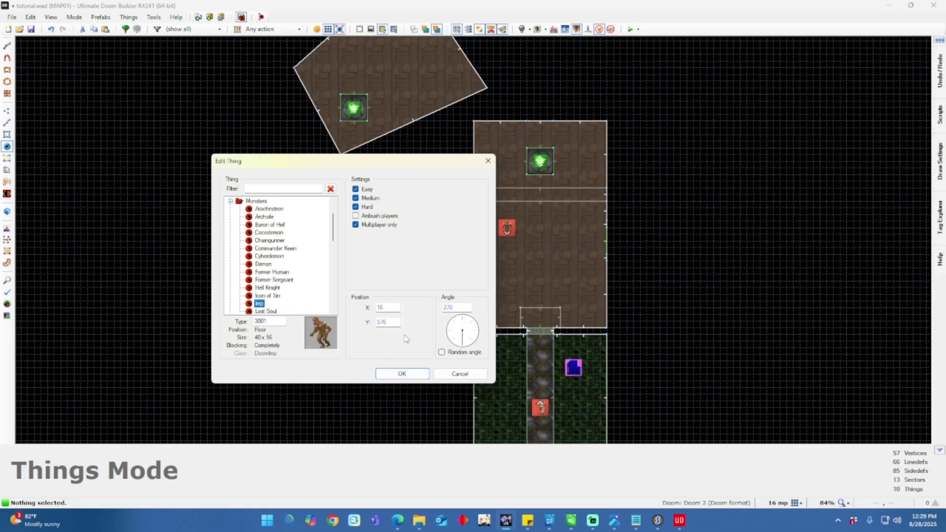
click(402, 373)
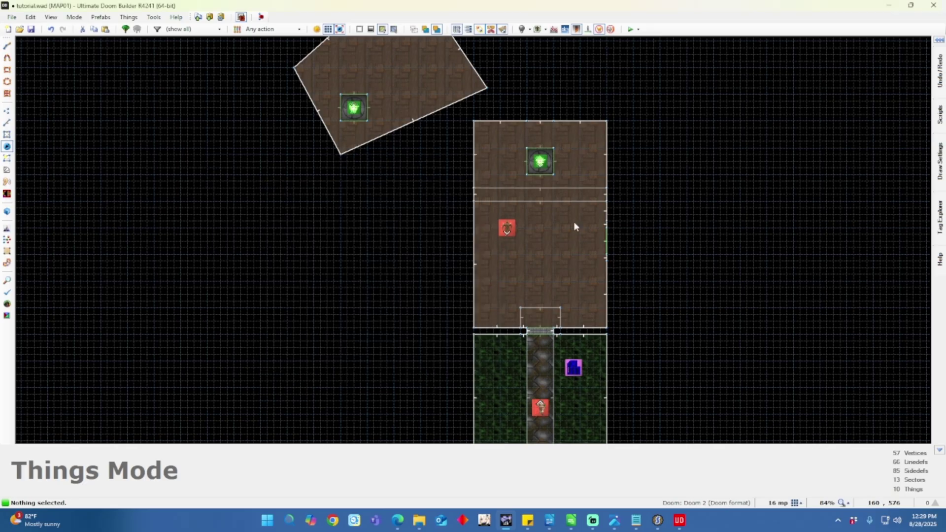
Add a multiplayer-only Imp at 192, 704 beside the teleporter pad and turn off Multiplayer only for the Imp at 16, 576.
right_click(580, 174)
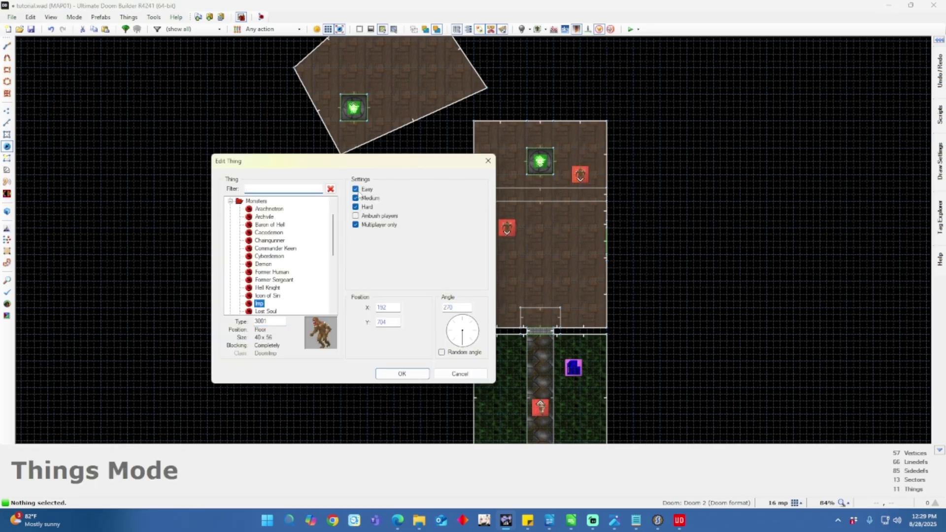
click(402, 374)
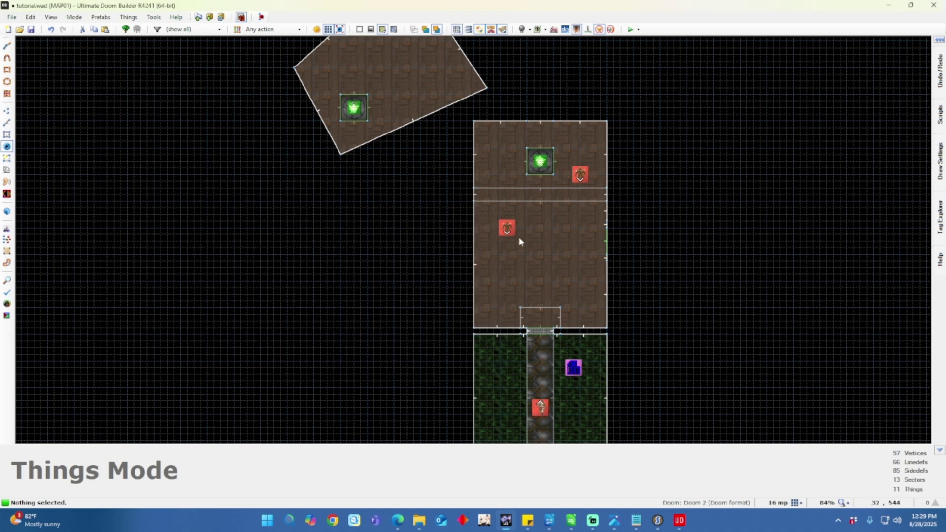
right_click(513, 227)
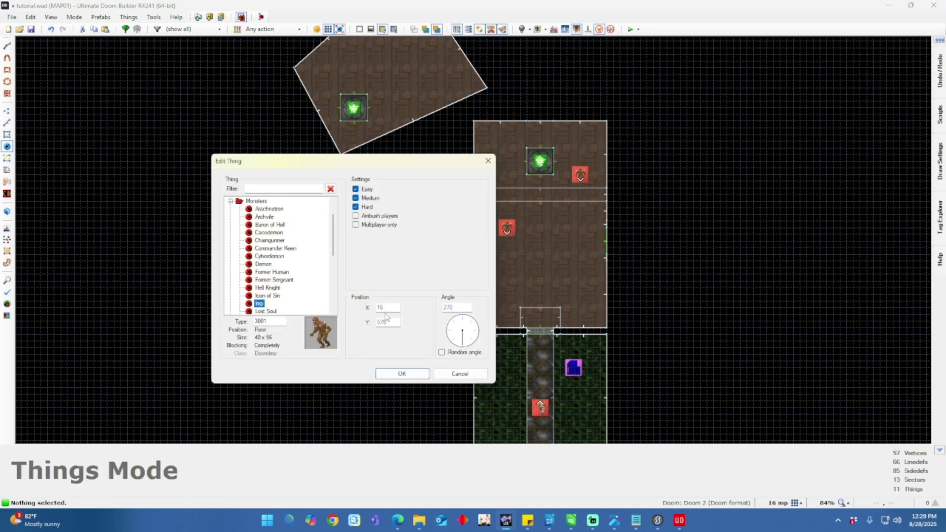
click(411, 375)
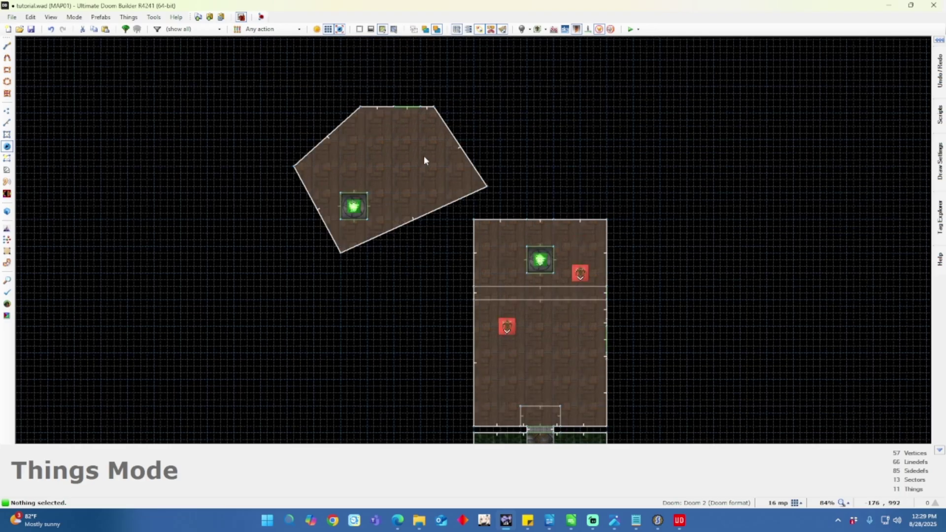
Add a multiplayer-only Demon at -208, 1056 facing 225° in the angled room.
key(Insert)
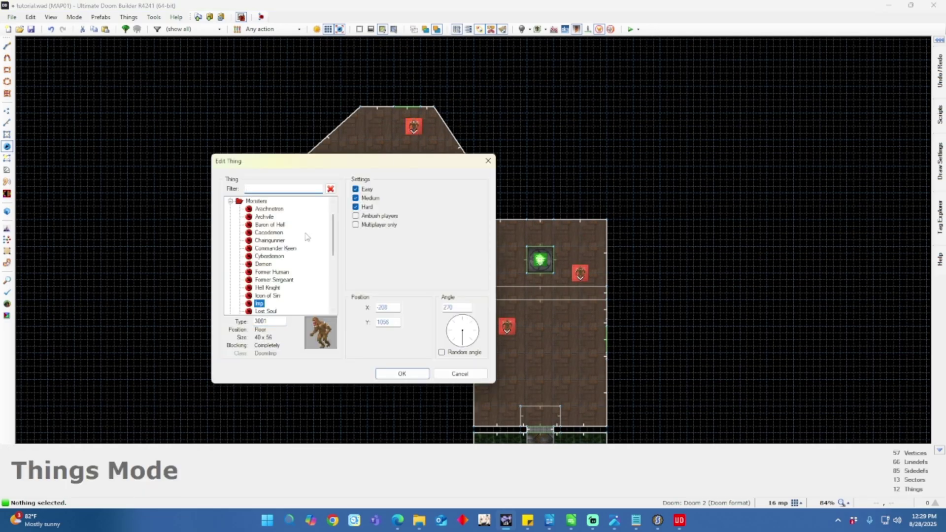
click(264, 266)
click(449, 339)
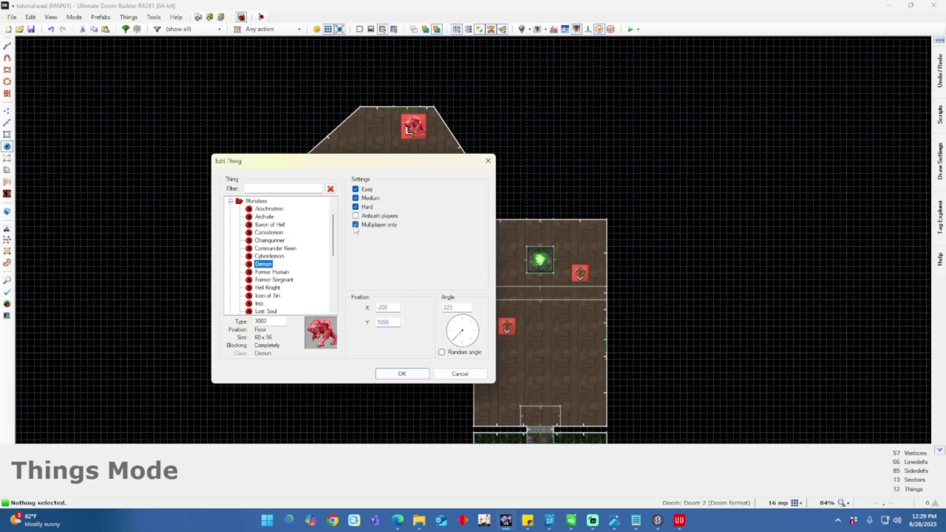
click(415, 374)
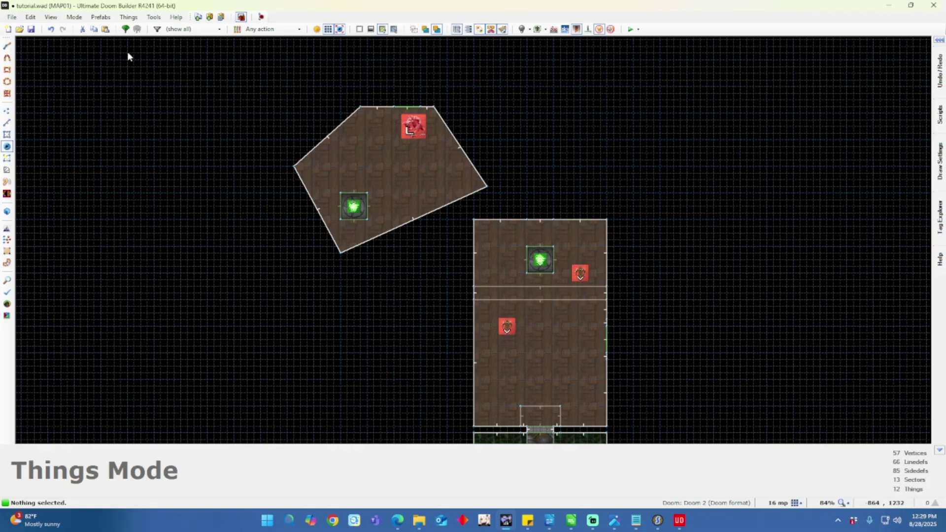
Inspect the placed monsters, shotgun and two player starts in the 3D view of the map.
scroll(644, 337, down, 3)
scroll(635, 345, up, 5)
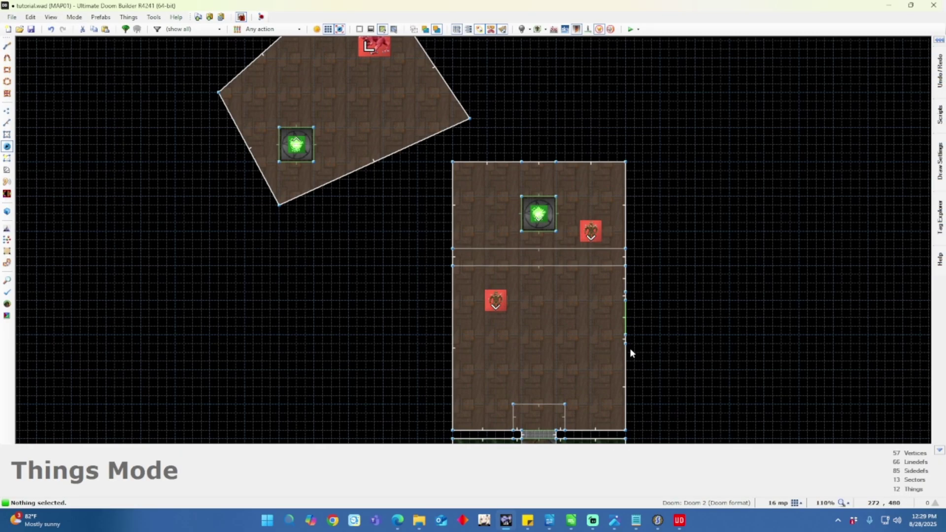
key(w)
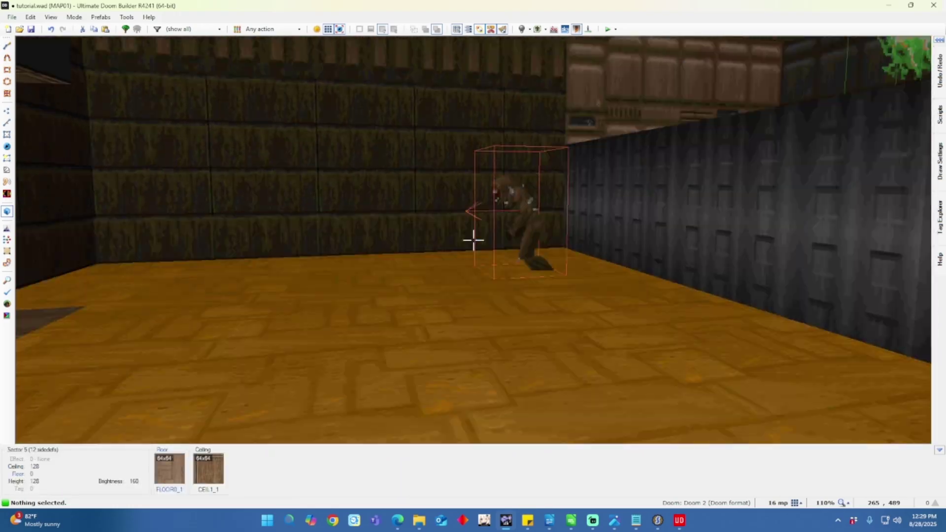
key(w)
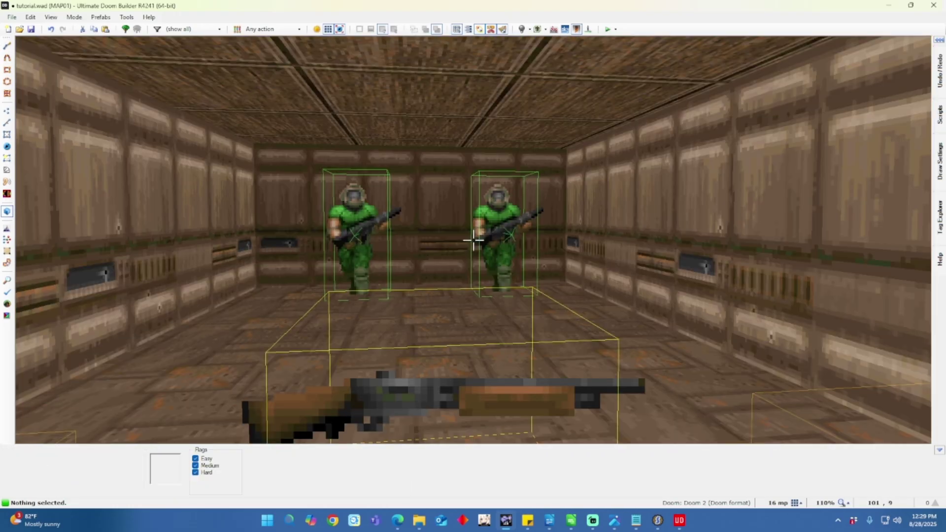
key(w)
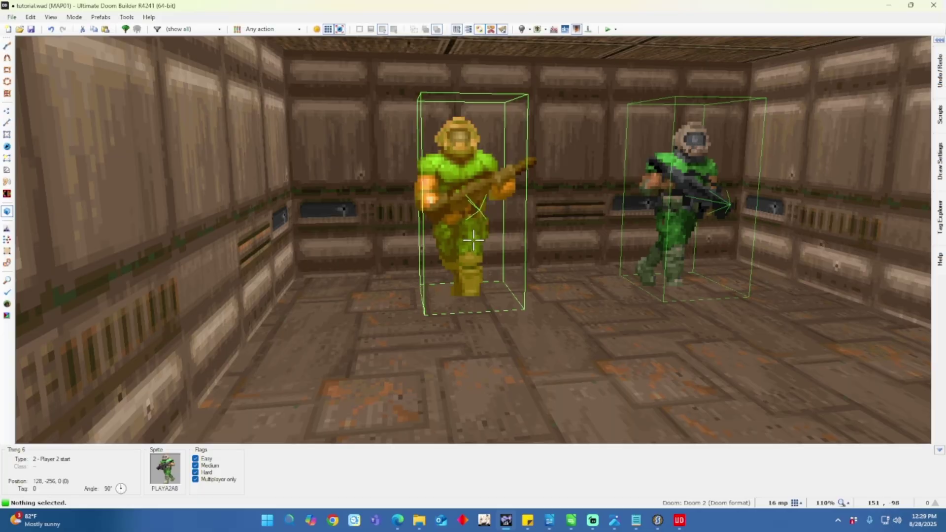
key(a)
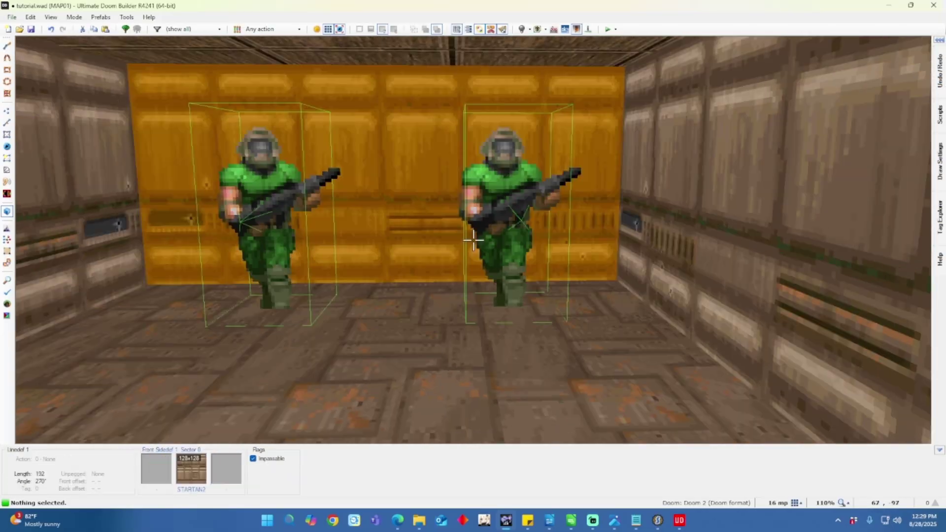
key(a)
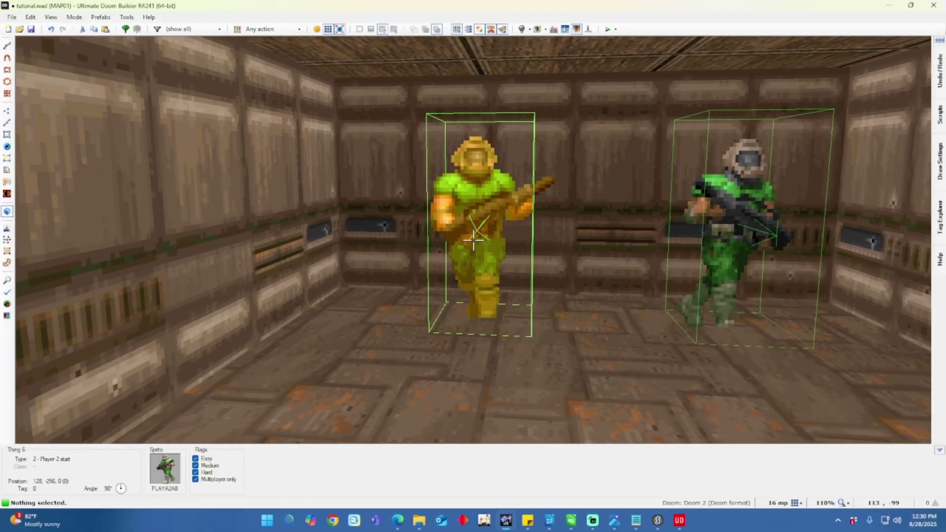
key(q)
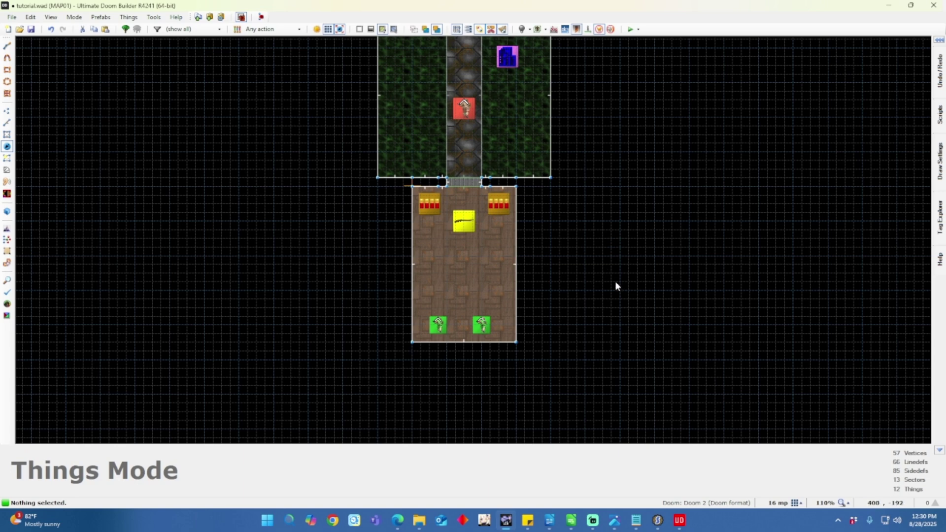
Save the current map and create a new Doom 2 (Doom format) map with the level name MAP02.
click(31, 29)
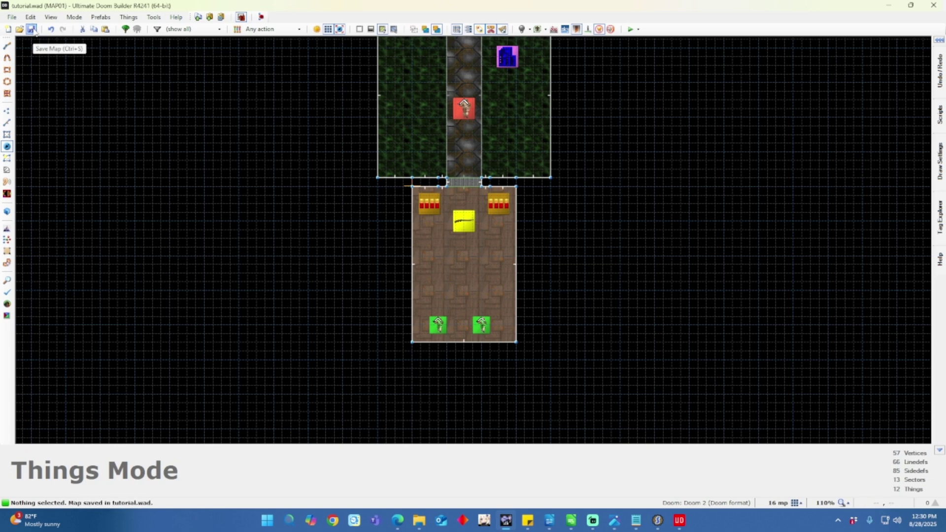
click(12, 18)
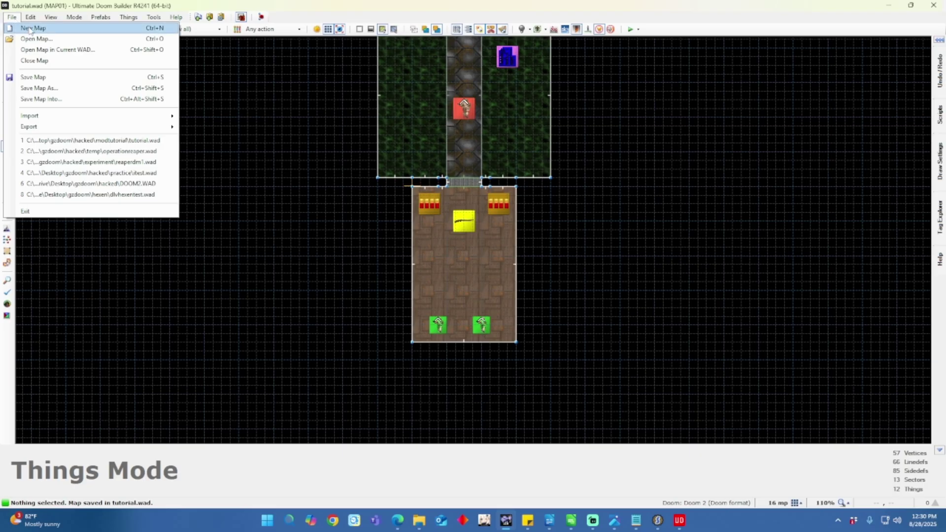
click(29, 29)
click(542, 181)
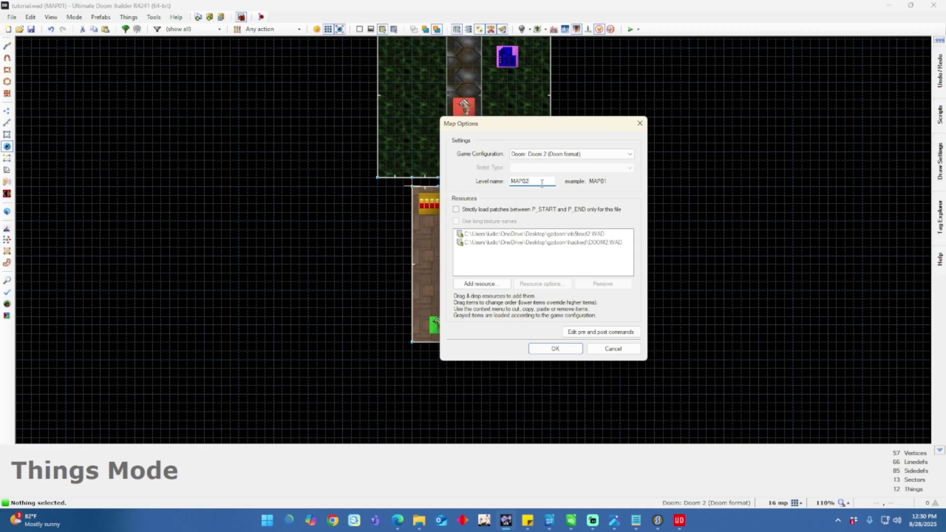
click(542, 237)
click(527, 243)
click(555, 349)
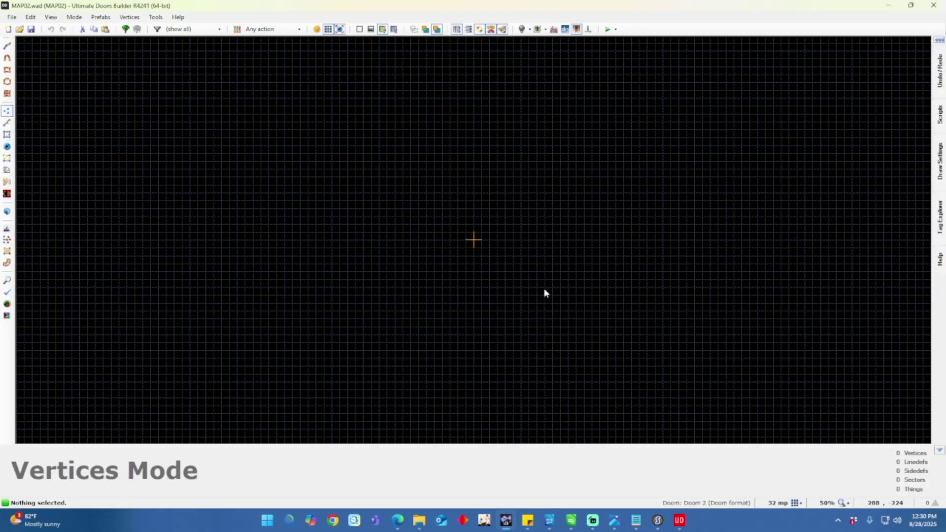
Draw an octagonal room with 384-unit north and south walls, 256-unit east and west walls and 231-unit diagonals.
key(l)
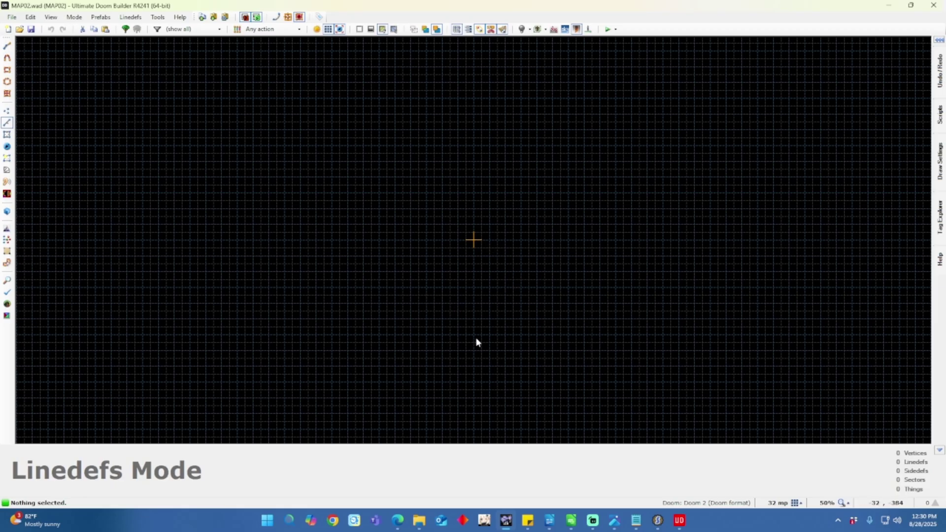
right_click(427, 179)
click(394, 224)
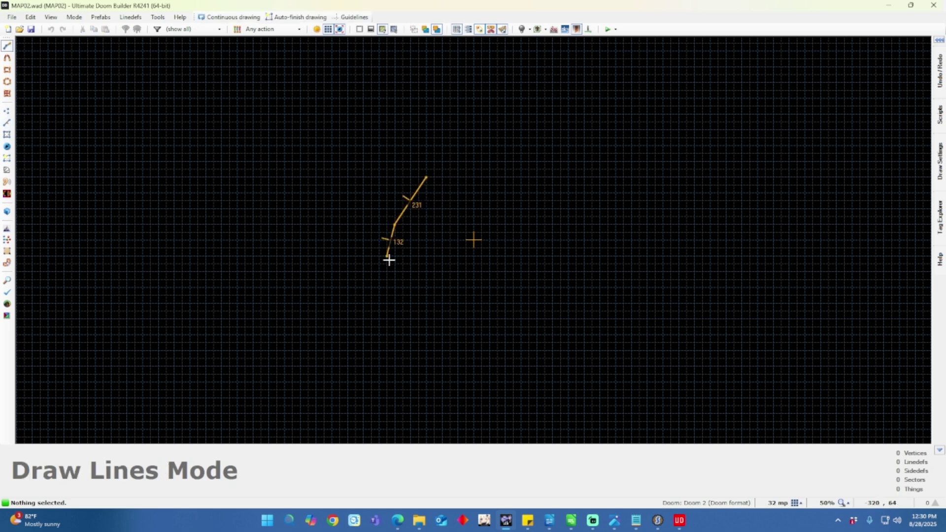
click(394, 287)
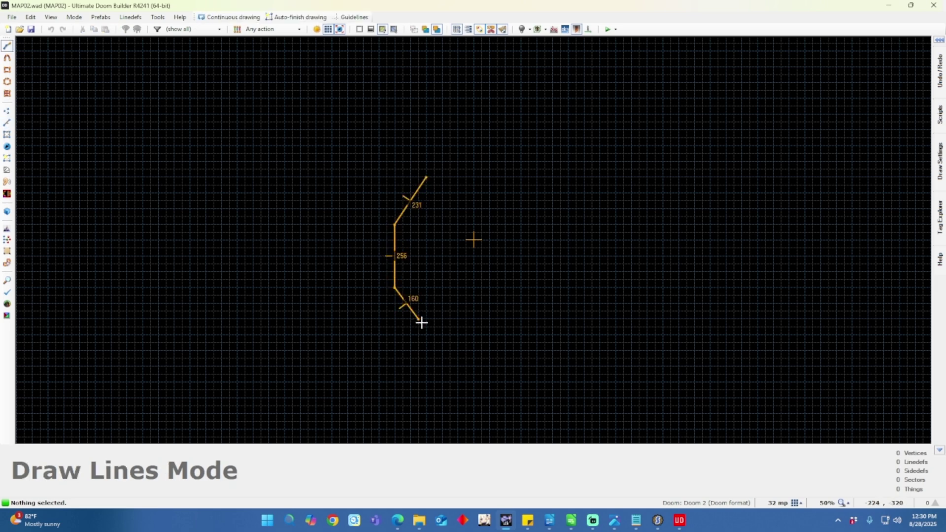
click(427, 335)
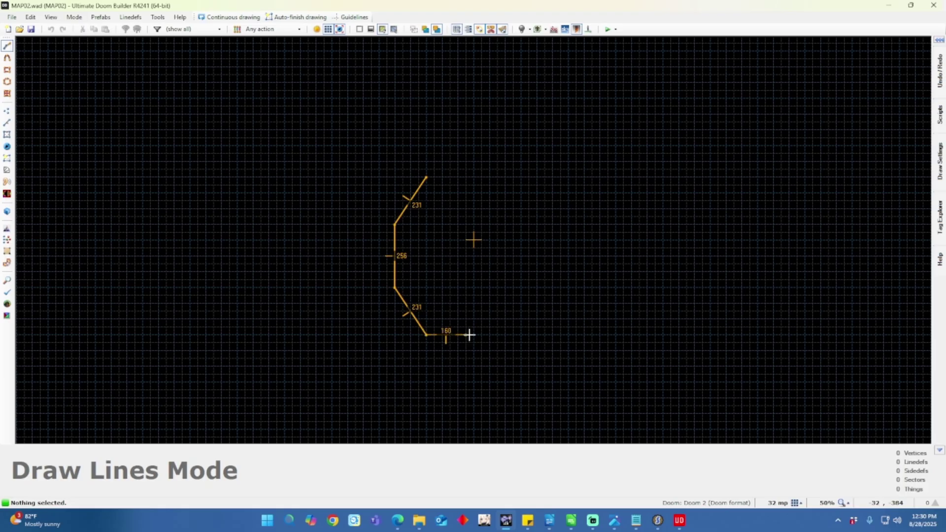
click(521, 335)
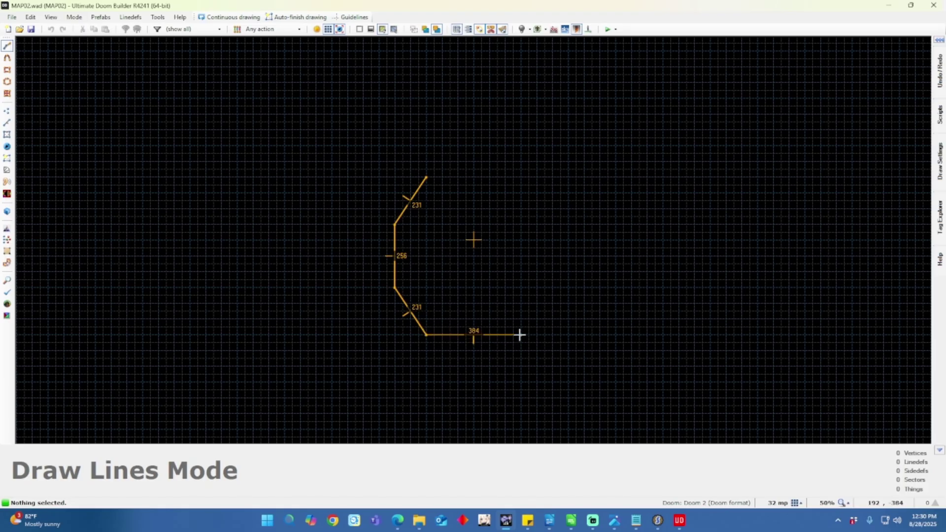
click(553, 290)
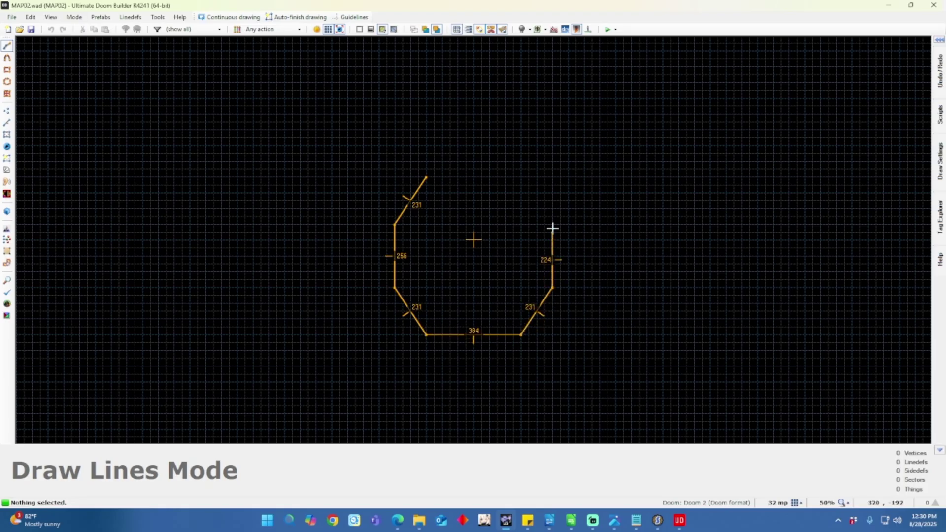
click(552, 225)
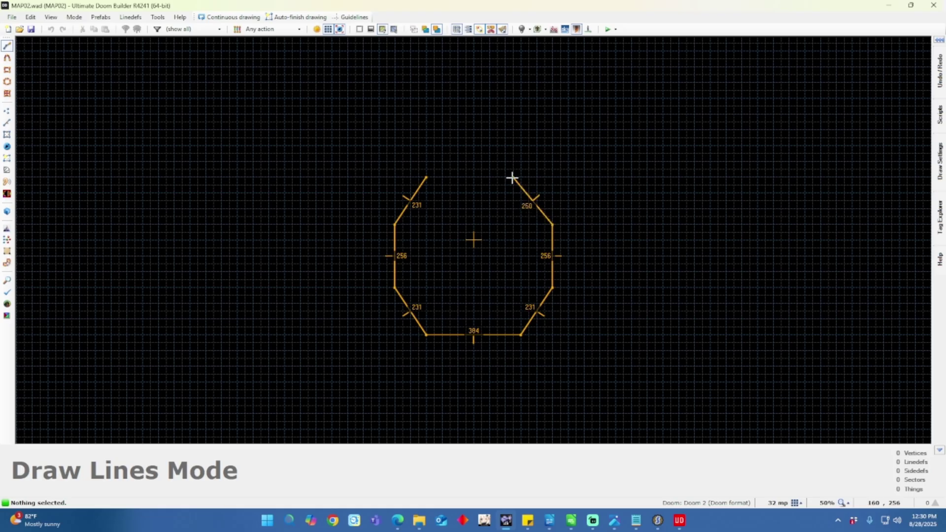
click(521, 177)
click(426, 177)
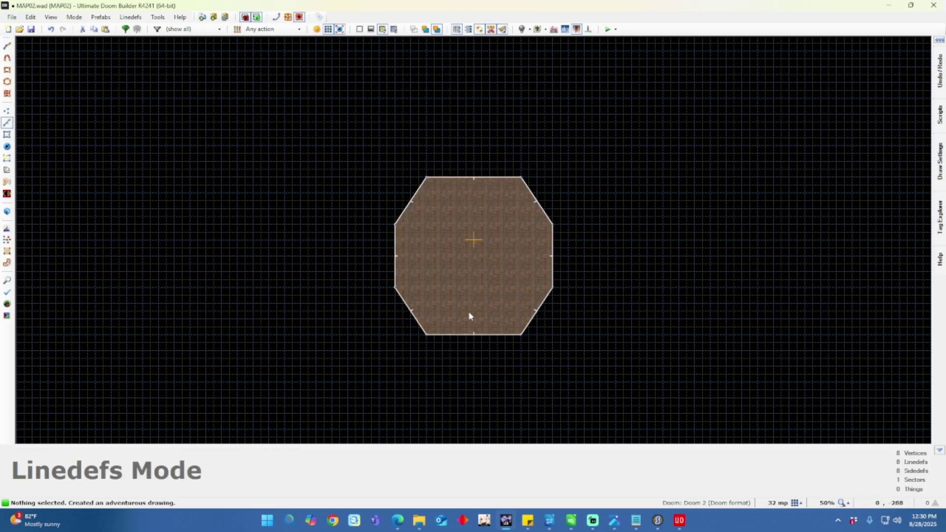
Place a Player 1 start at 0, -320 and a multiplayer-only Player 2 start at 64, -320, both facing 90°.
key(t)
key(Insert)
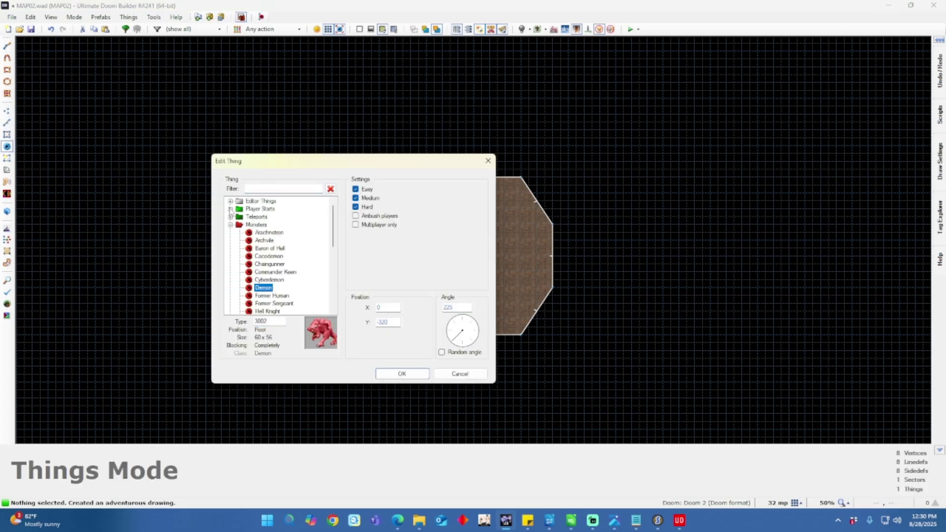
click(230, 209)
click(269, 217)
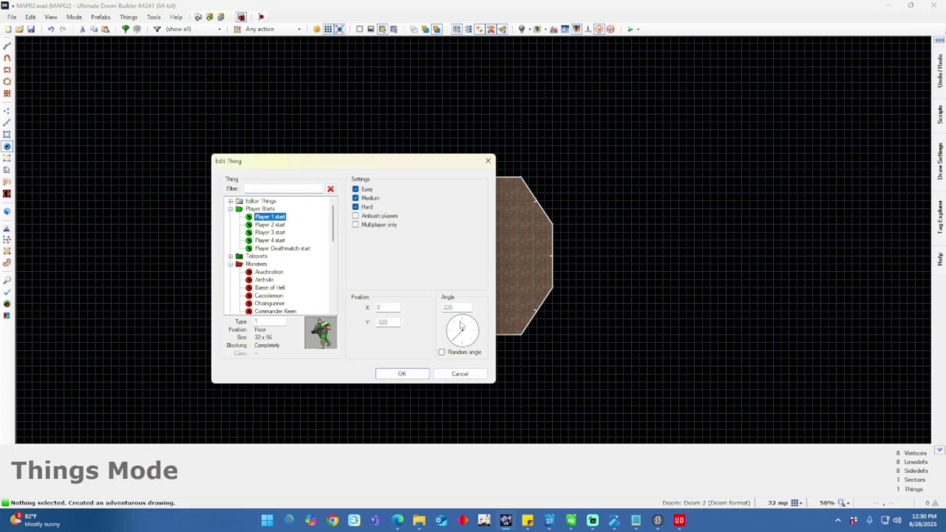
click(414, 373)
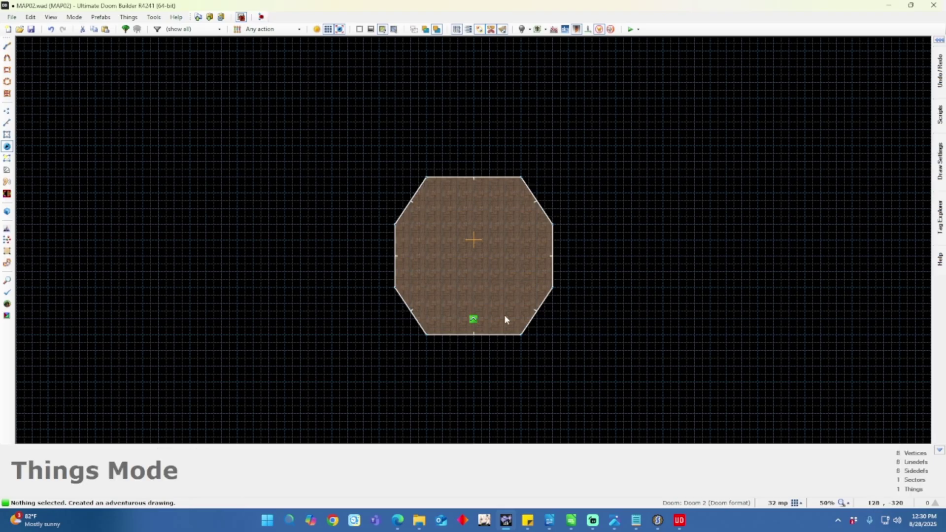
key(Insert)
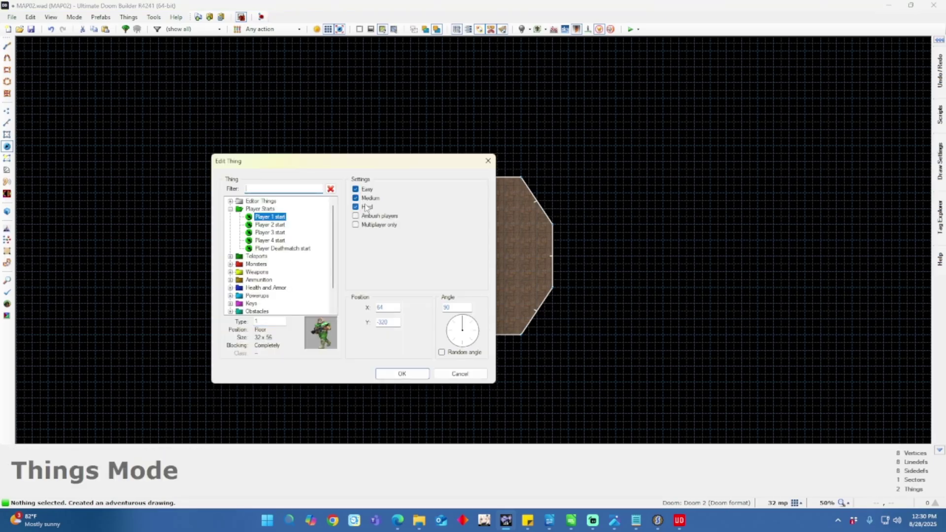
click(412, 374)
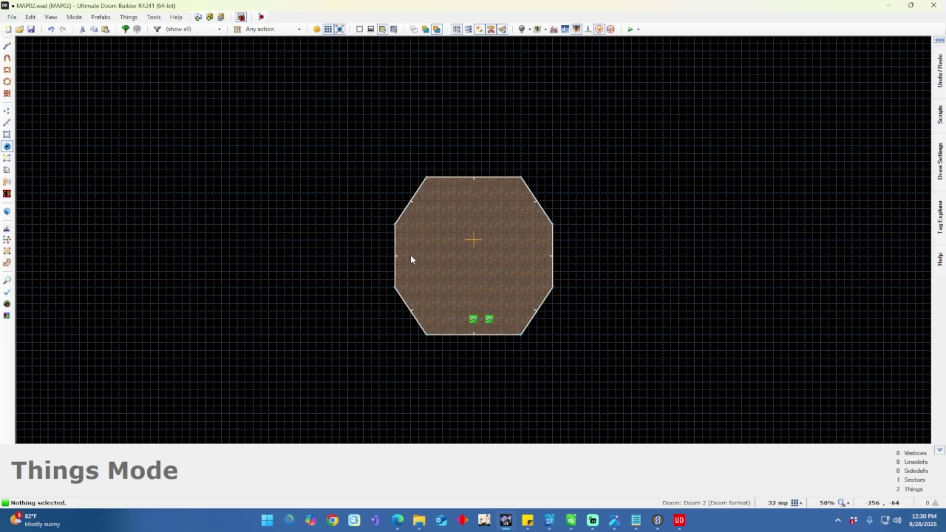
Place multiplayer-only Player Deathmatch starts at -256, -64 facing 0° and beside the east wall facing 180°.
key(Insert)
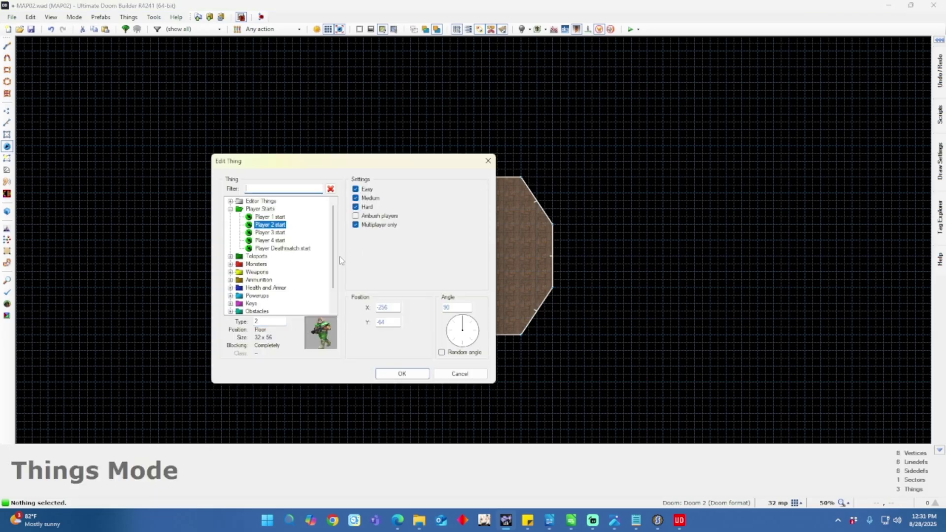
click(272, 250)
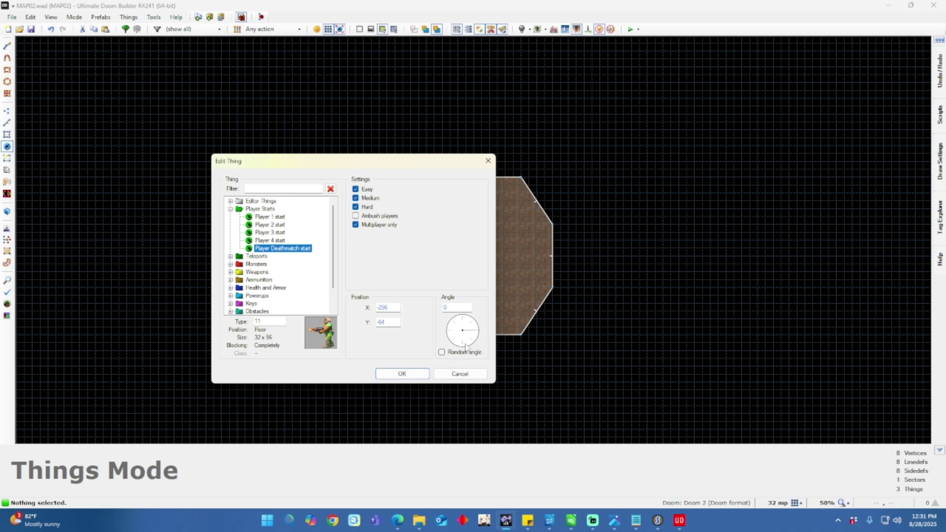
click(421, 376)
key(Insert)
click(450, 331)
click(425, 374)
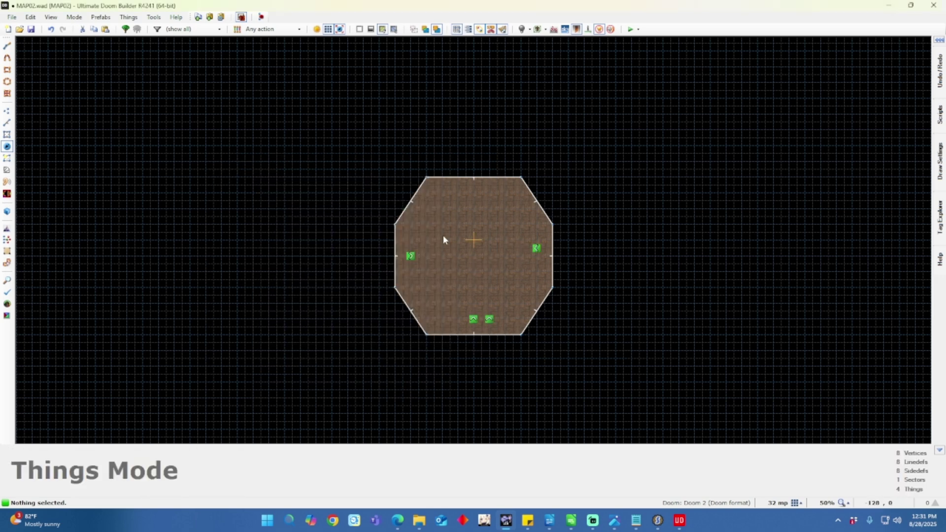
Place a multiplayer-only Player Deathmatch start at 0, 192 facing south into the room.
key(Insert)
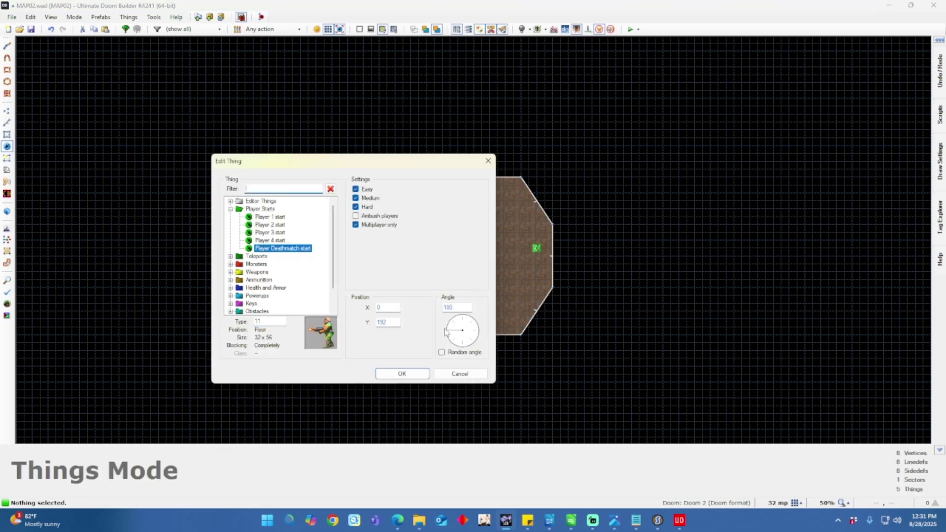
click(462, 345)
click(423, 374)
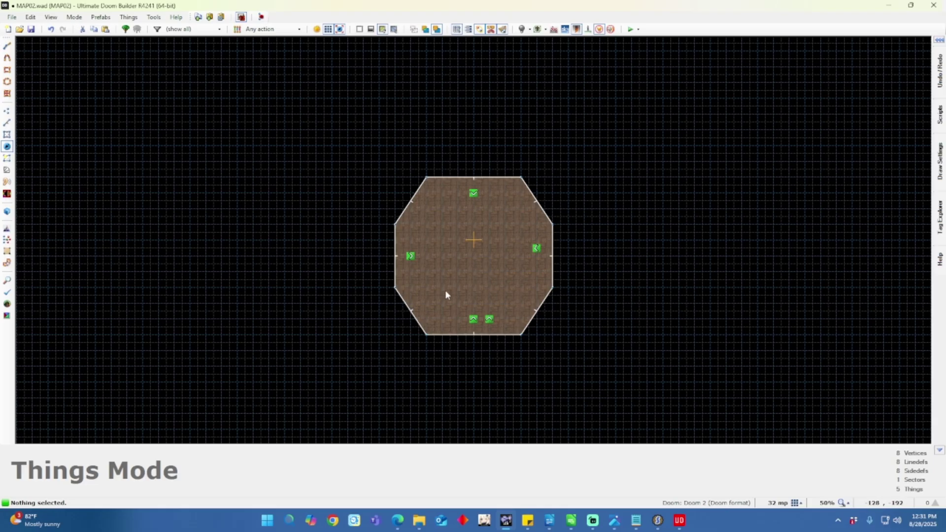
key(l)
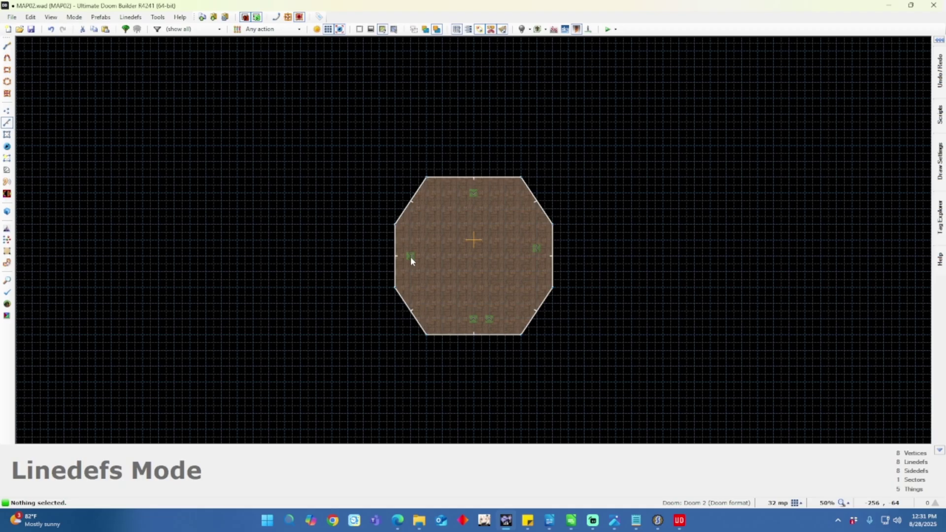
key(t)
drag(411, 256, 414, 256)
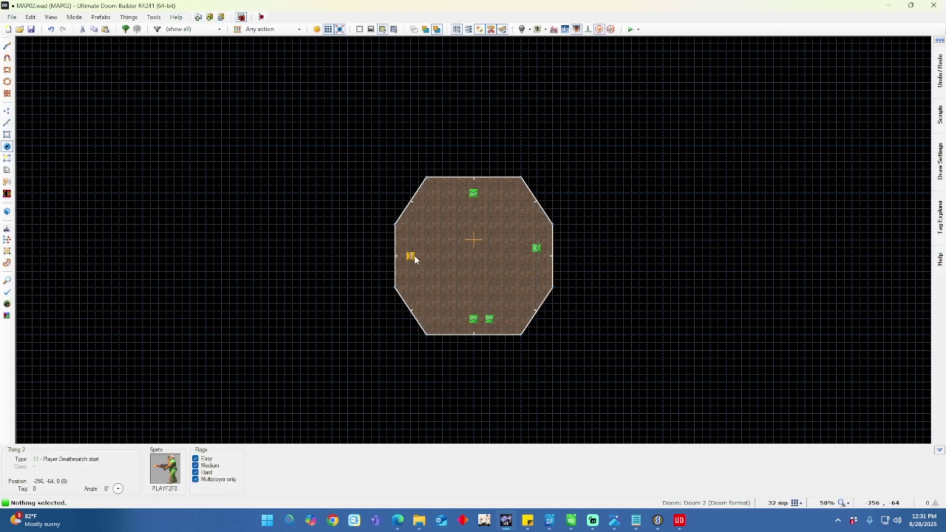
Draw an alcove sector 128 units wide and 32 deep outward from the middle of the octagon's west wall.
key(l)
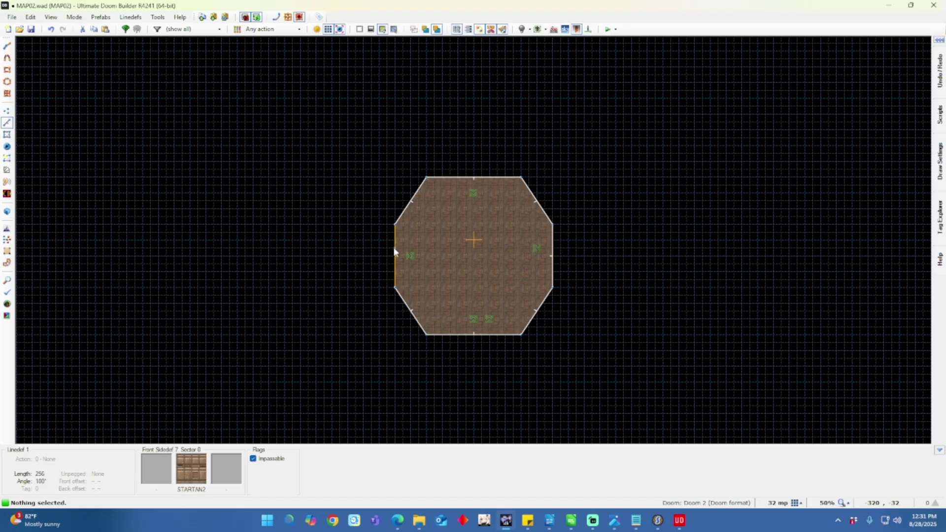
key(space)
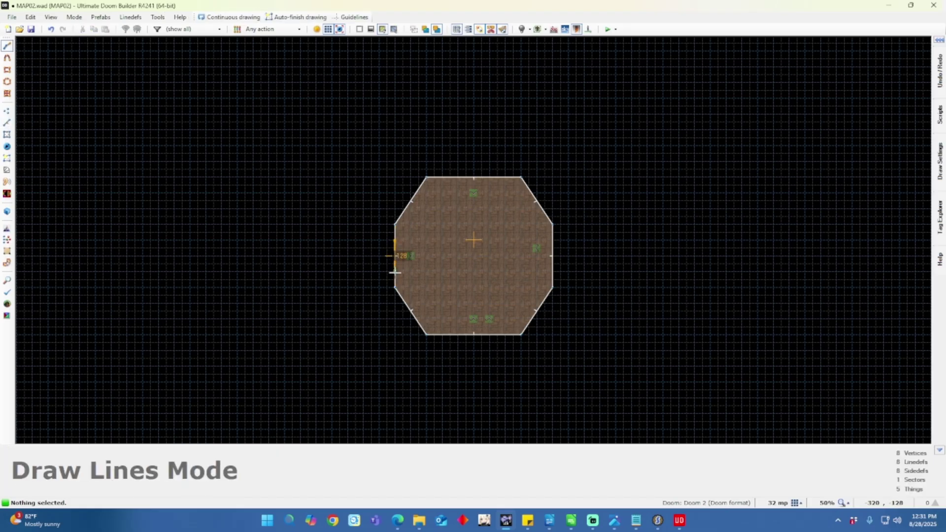
click(385, 271)
scroll(385, 242, up, 4)
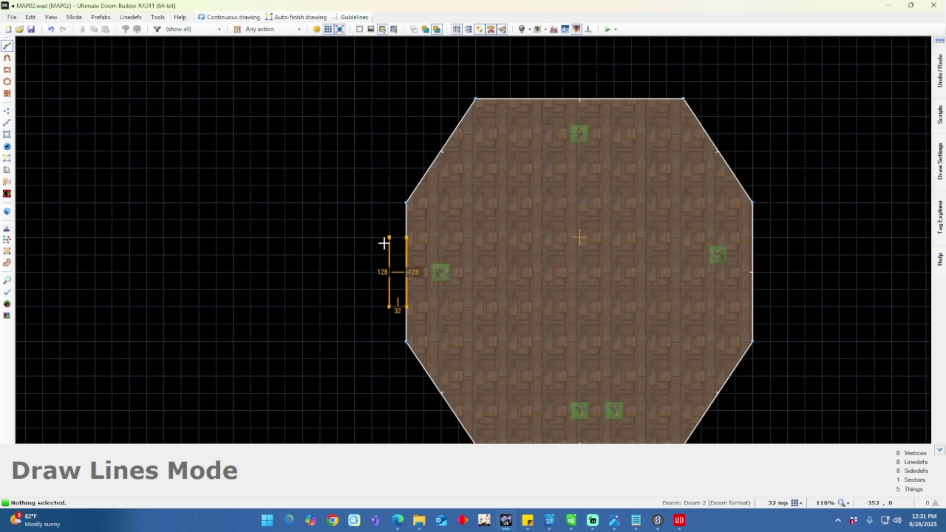
click(389, 238)
click(406, 238)
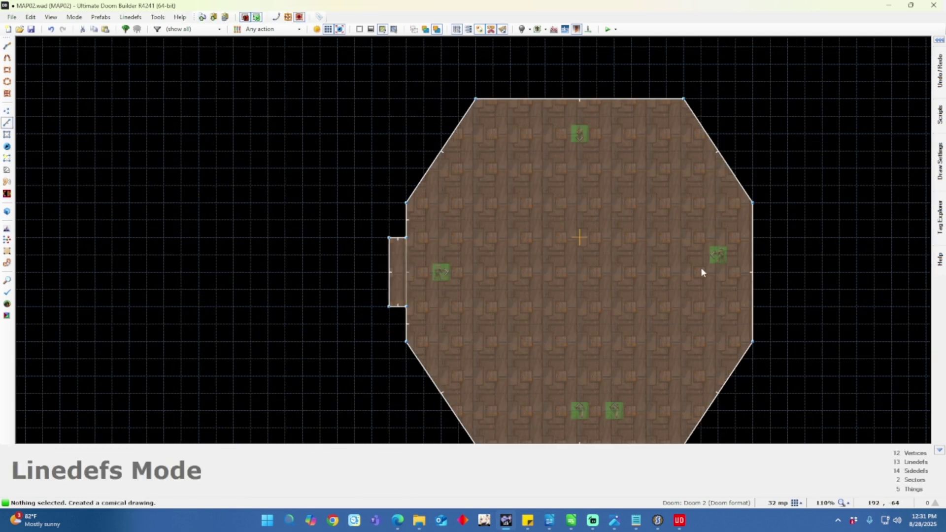
Draw a matching 128 by 32 alcove sector outward from the middle of the octagon's east wall.
key(d)
click(752, 238)
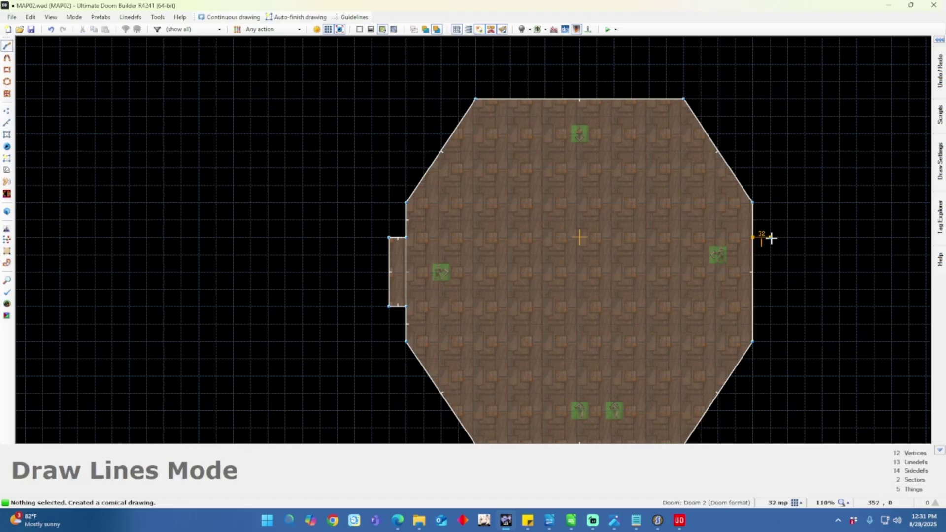
click(771, 237)
click(771, 306)
click(753, 306)
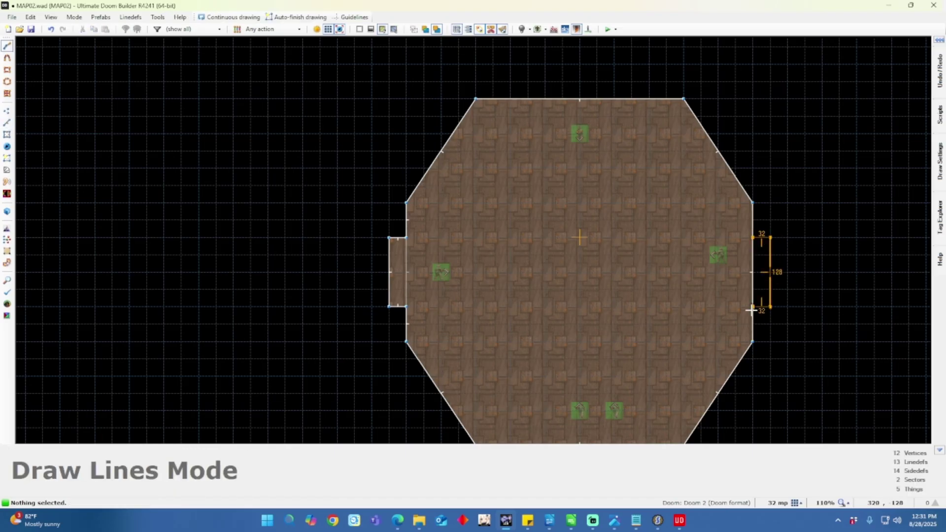
click(752, 238)
Draw a 128 by 32 alcove sector outward from the middle of the octagon's north wall.
key(Up)
key(Up)
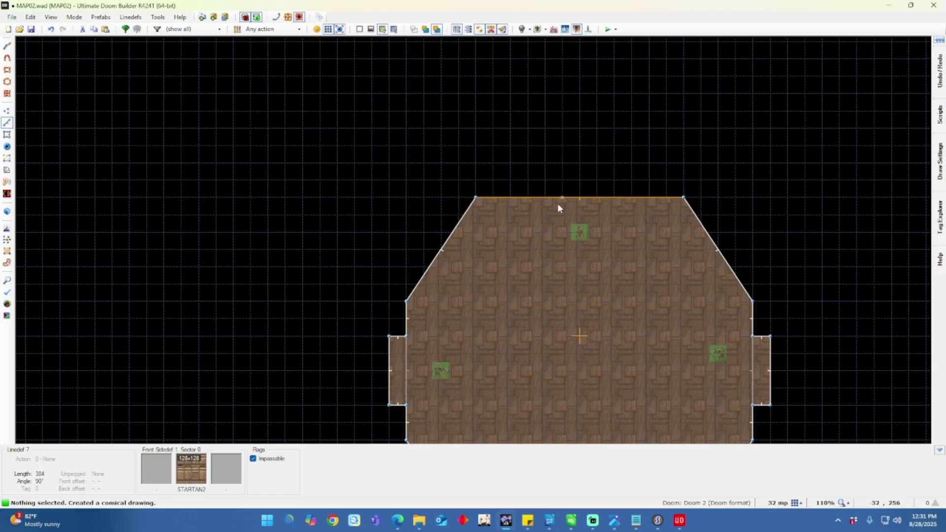
key(d)
click(545, 197)
click(615, 197)
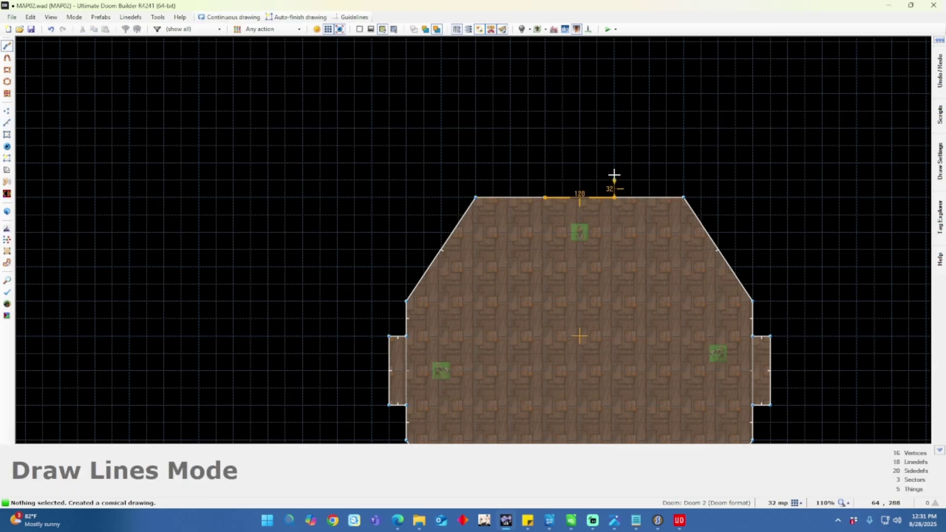
click(614, 180)
click(546, 180)
click(545, 197)
Draw a narrow doorway sector 64 units wide and 32 deep outward from the middle of the octagon's south wall.
key(Down)
key(Down)
key(Down)
key(Down)
key(Down)
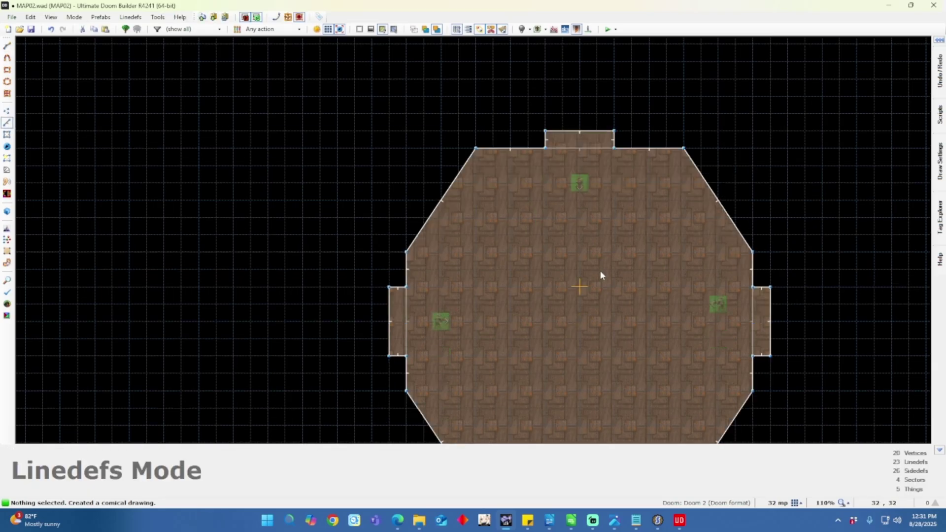
scroll(589, 273, down, 3)
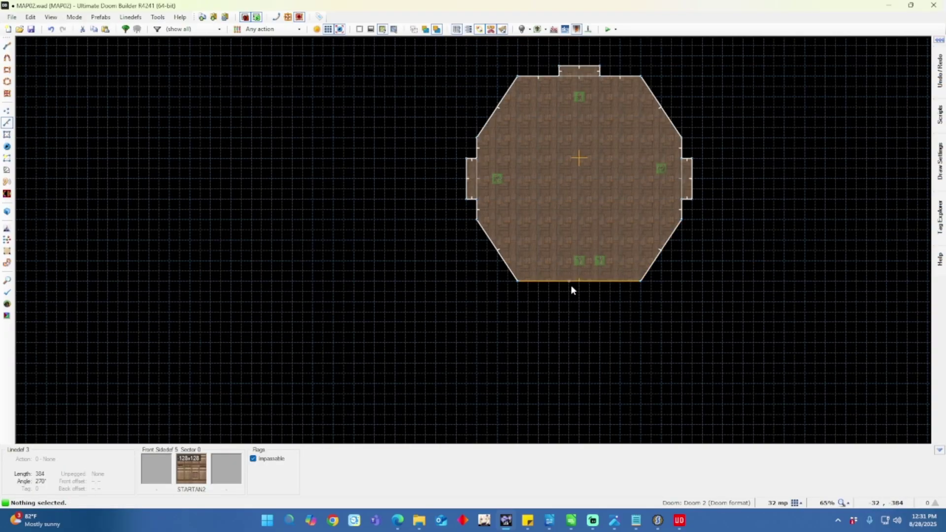
key(d)
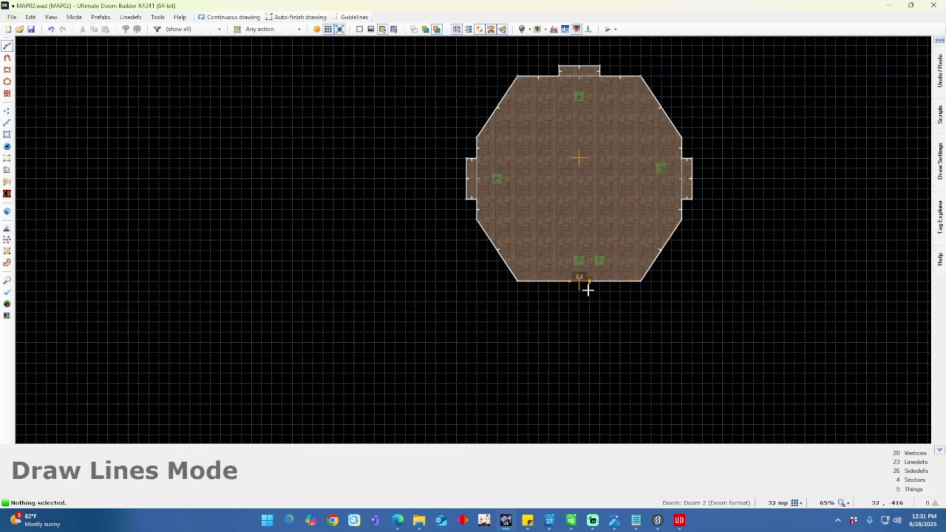
click(572, 283)
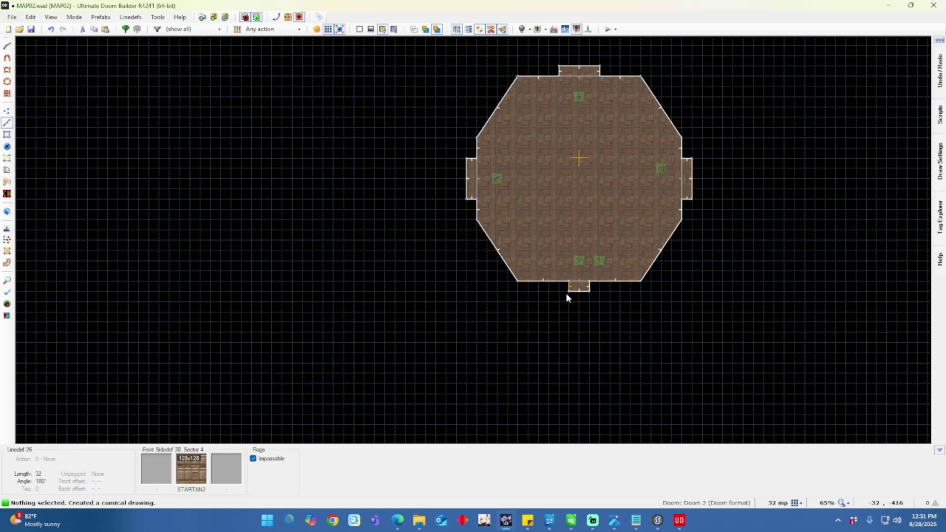
Draw a small room 128 units wide and 96 deep below the south doorway, joined to its outer edge.
key(d)
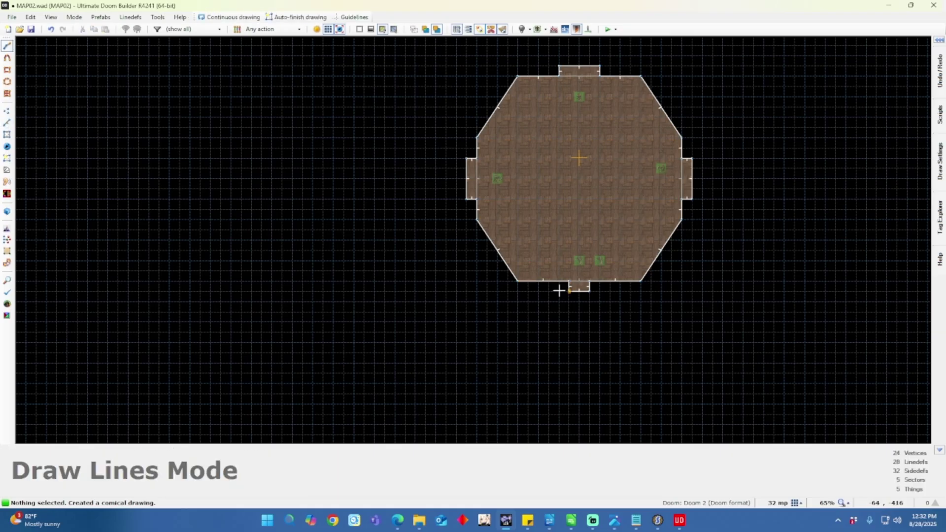
click(559, 324)
click(599, 323)
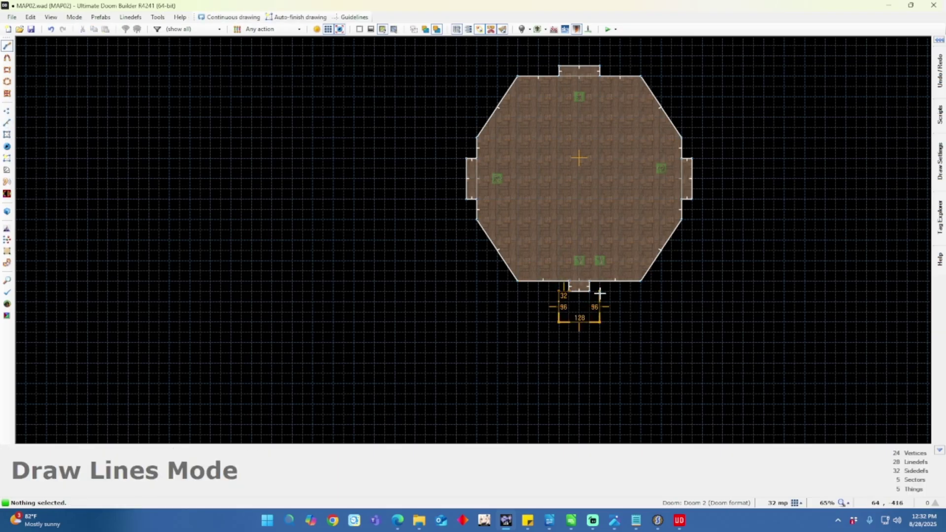
click(599, 293)
click(589, 292)
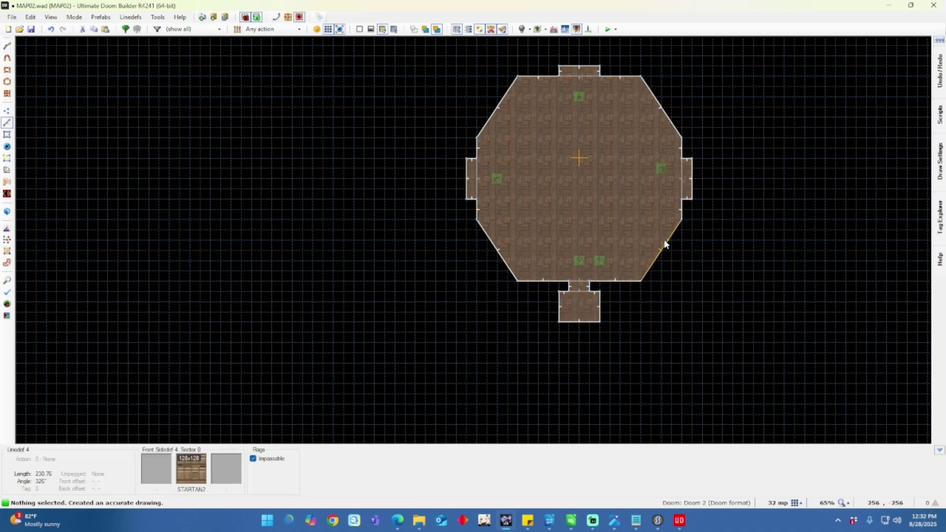
Edit the ceiling height of the narrow doorway sector south of the octagon.
key(s)
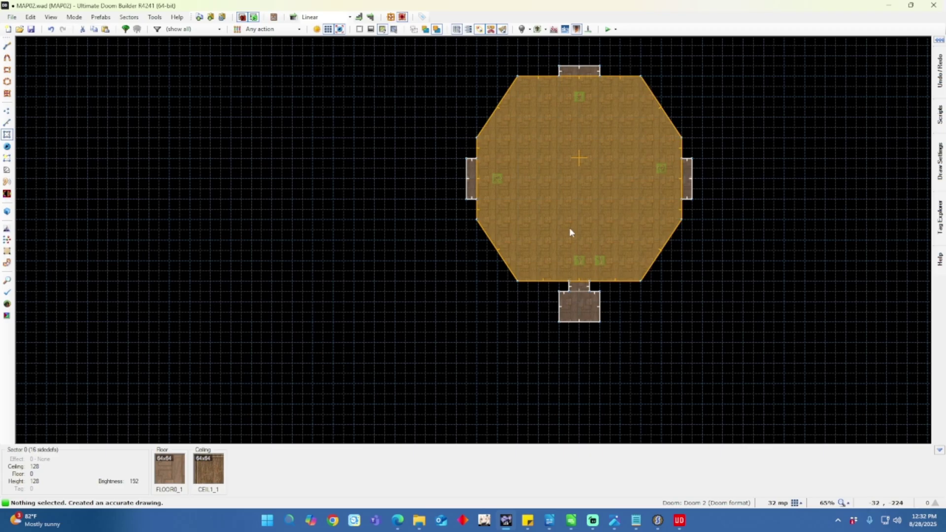
click(472, 183)
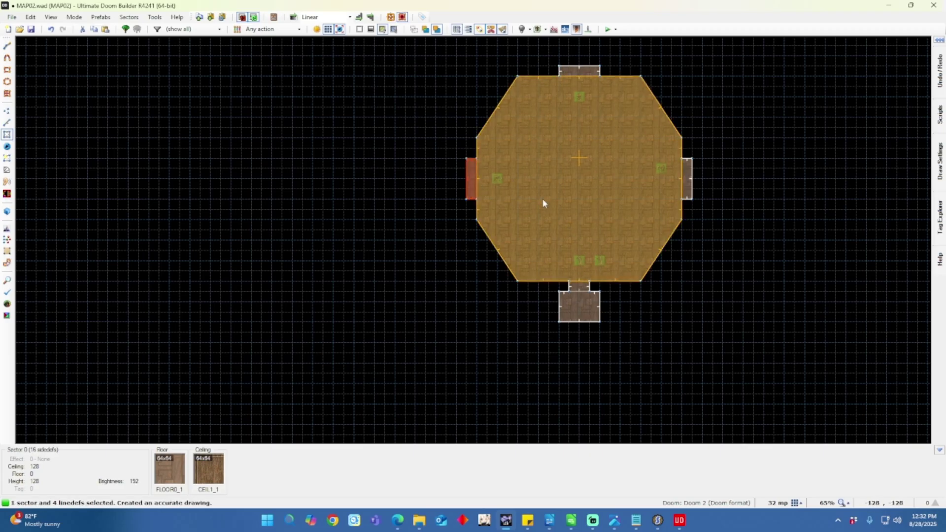
key(Escape)
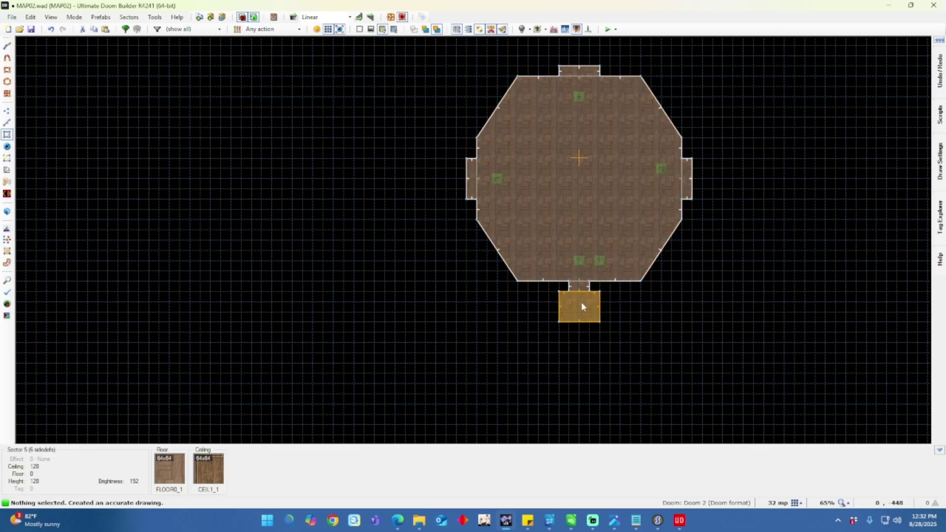
right_click(575, 284)
click(531, 248)
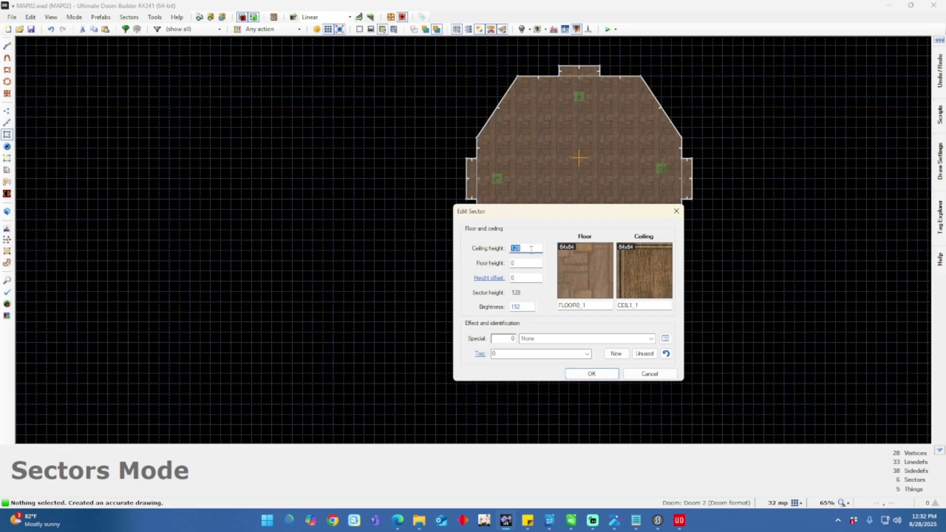
click(604, 373)
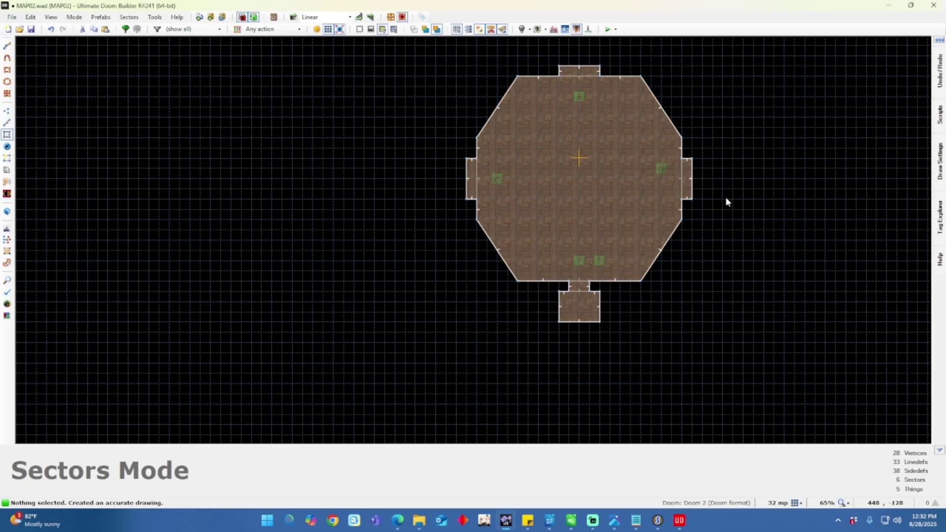
Draw a room sector 288 units wide and 256 deep against the east alcove's outer edge, centred on the alcove.
key(d)
click(692, 139)
click(692, 159)
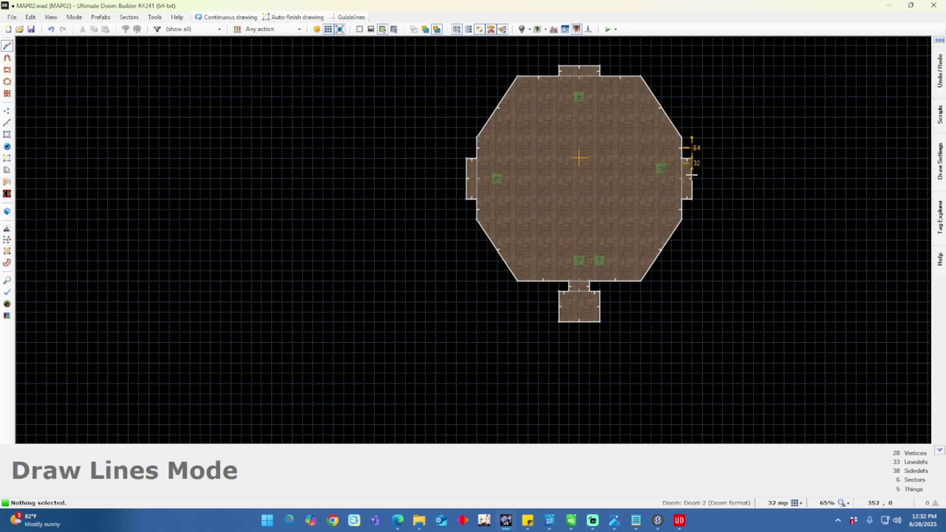
click(691, 199)
click(692, 219)
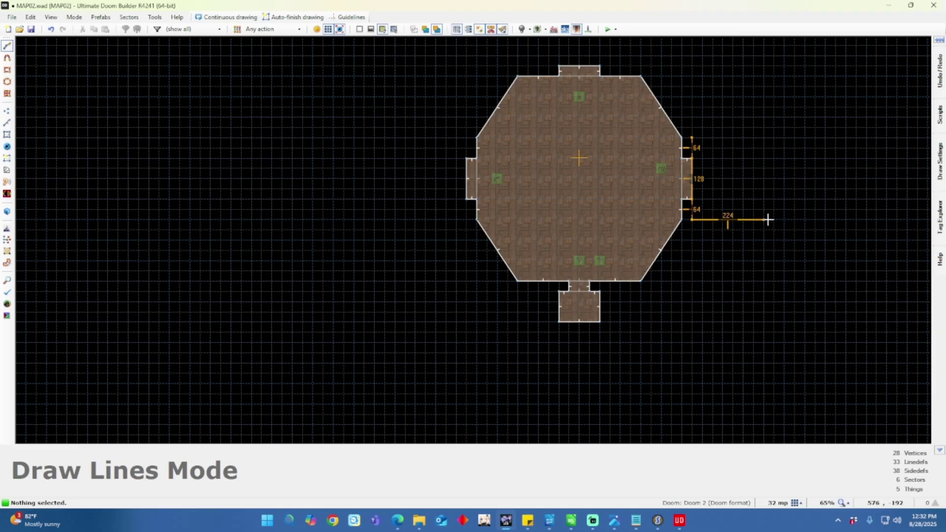
click(784, 220)
click(784, 137)
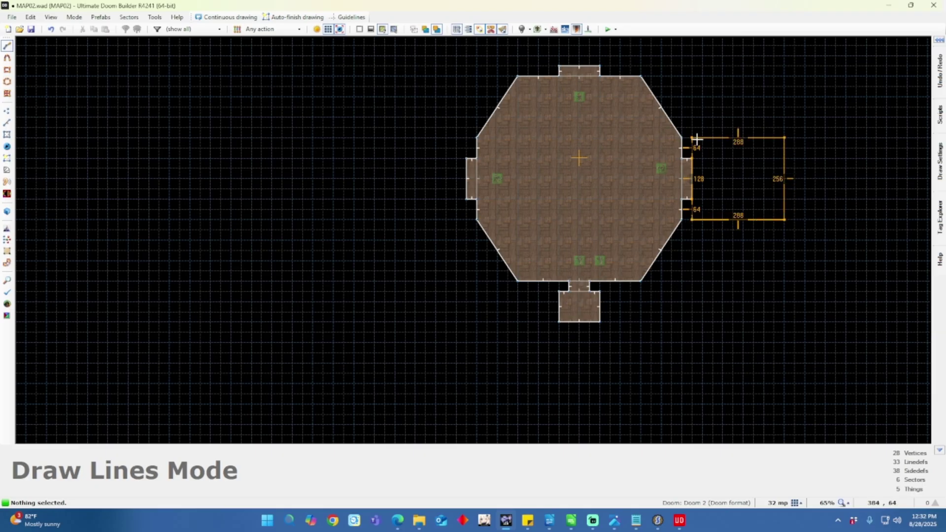
click(695, 139)
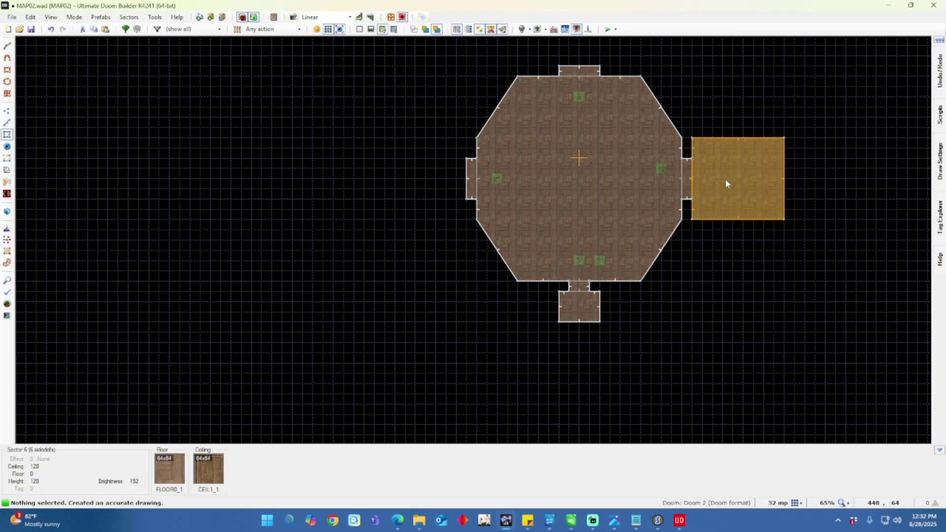
Copy the east room and place the duplicate against the outer edge of the west alcove, centred on it.
click(738, 181)
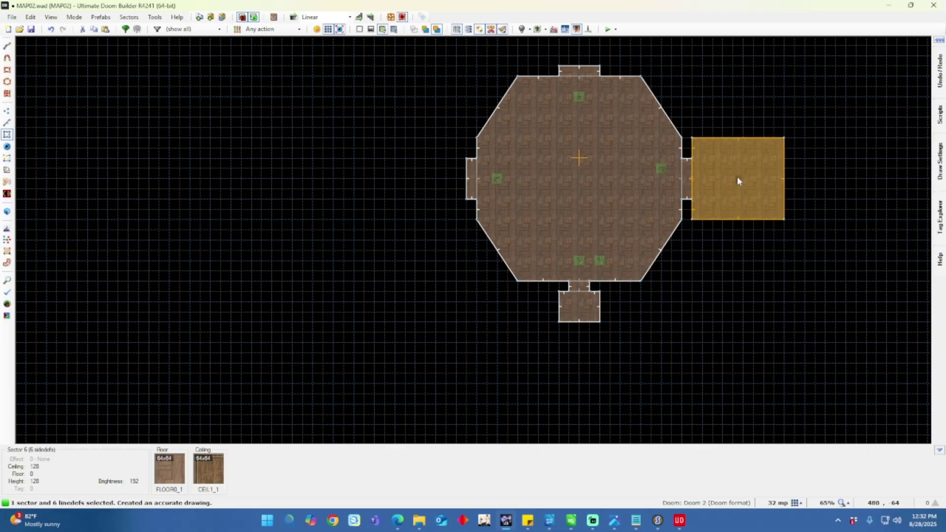
key(ctrl+c)
key(ctrl+v)
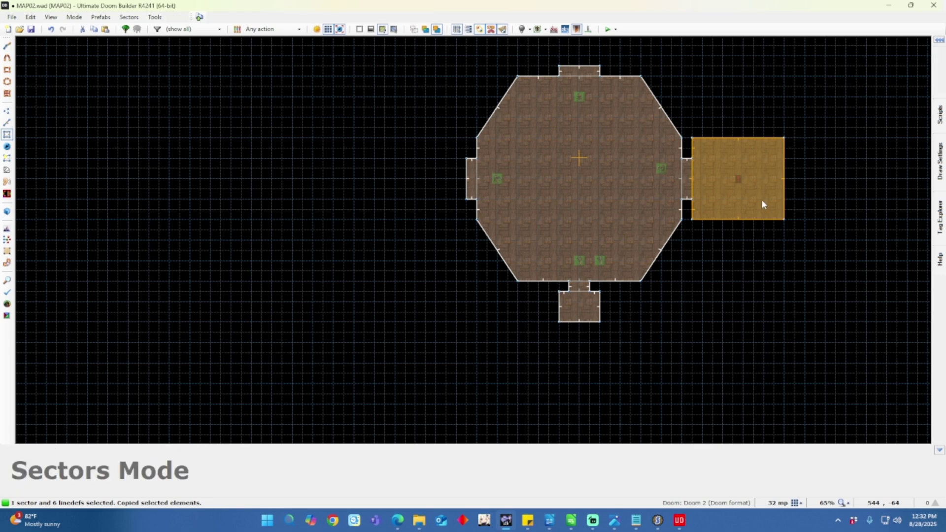
drag(796, 219, 587, 45)
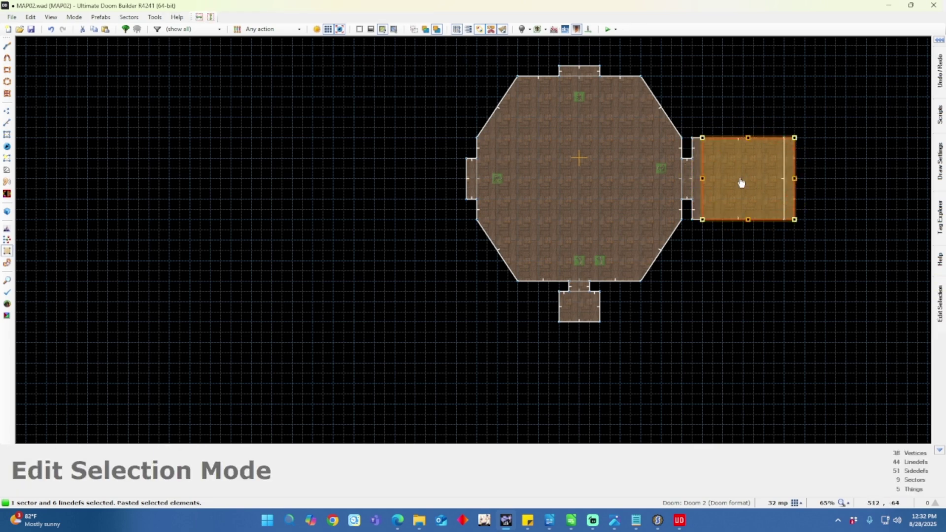
drag(741, 184, 418, 186)
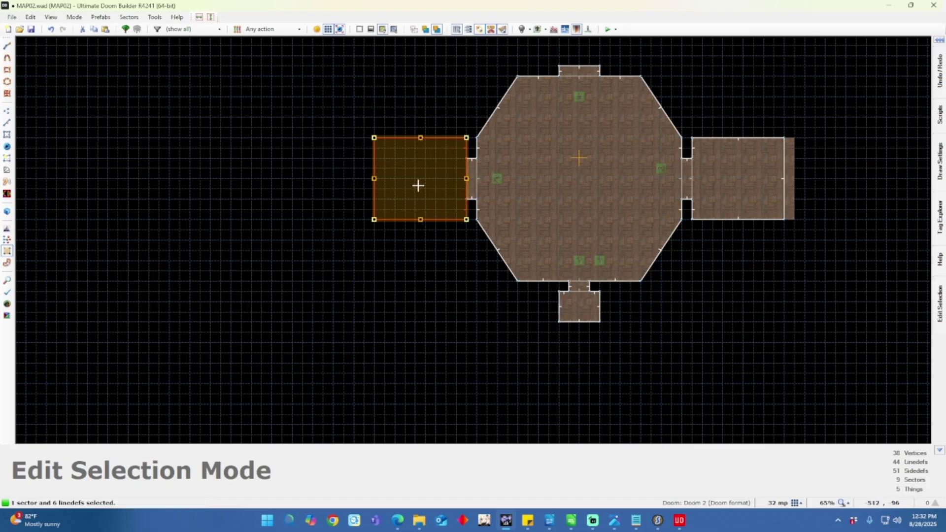
key(Return)
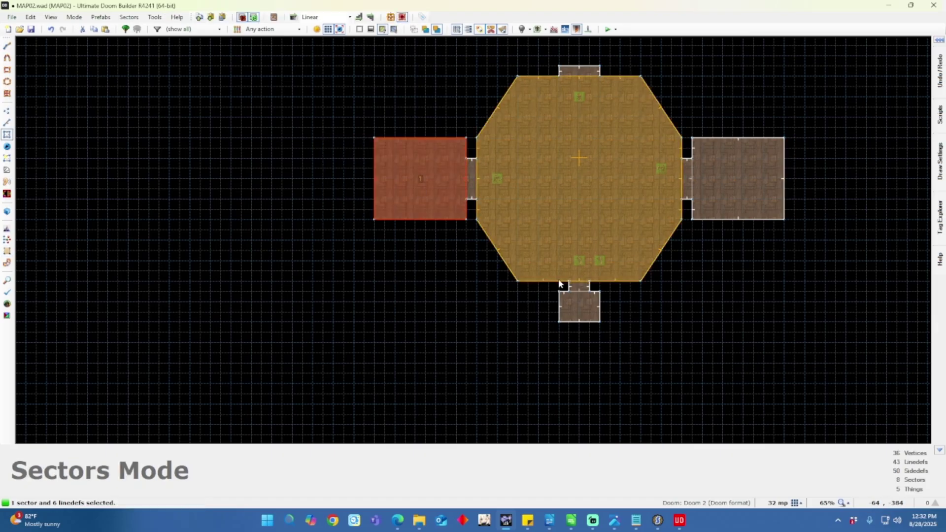
Paste another copy of the room, rotate it 90 degrees and place it against the north alcove's outer edge.
key(ctrl+v)
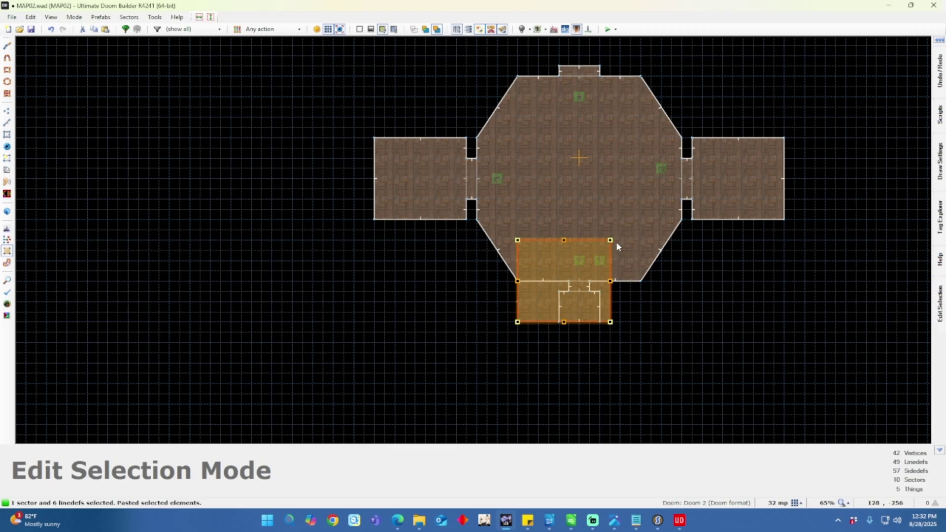
drag(610, 239, 574, 71)
key(Up)
key(Return)
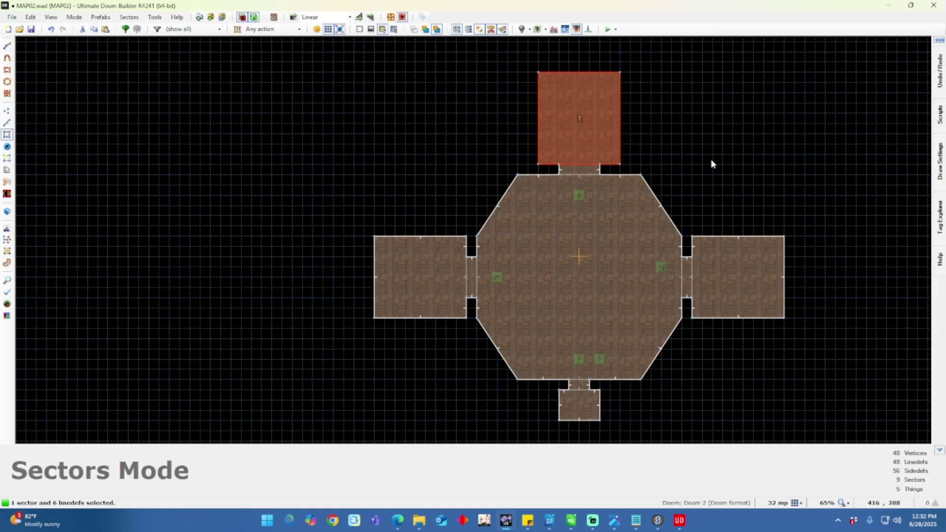
click(711, 159)
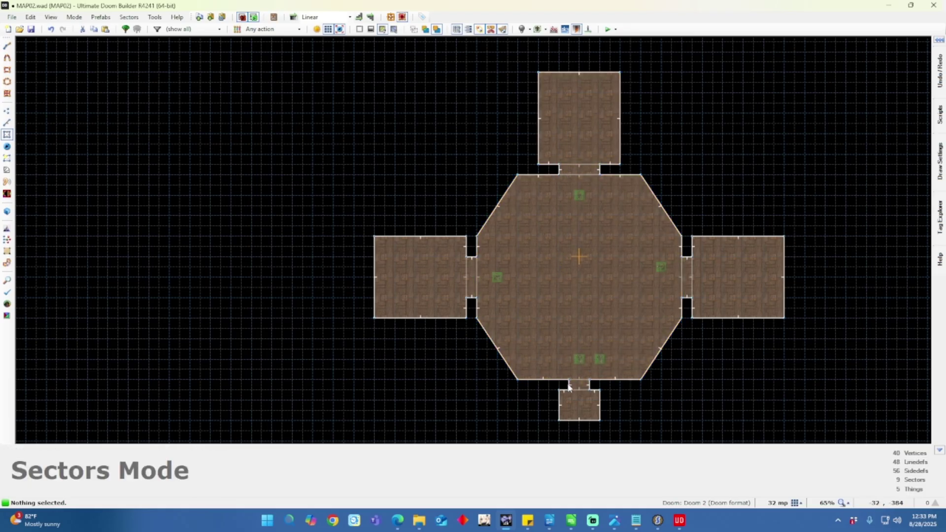
Draw a 64 by 32 sector inside the octagon, directly in front of the south doorway.
key(l)
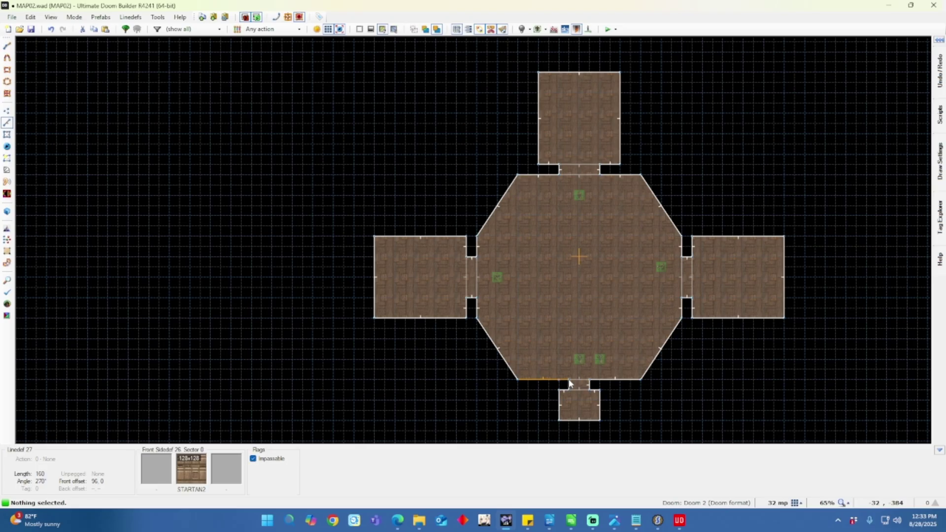
key(d)
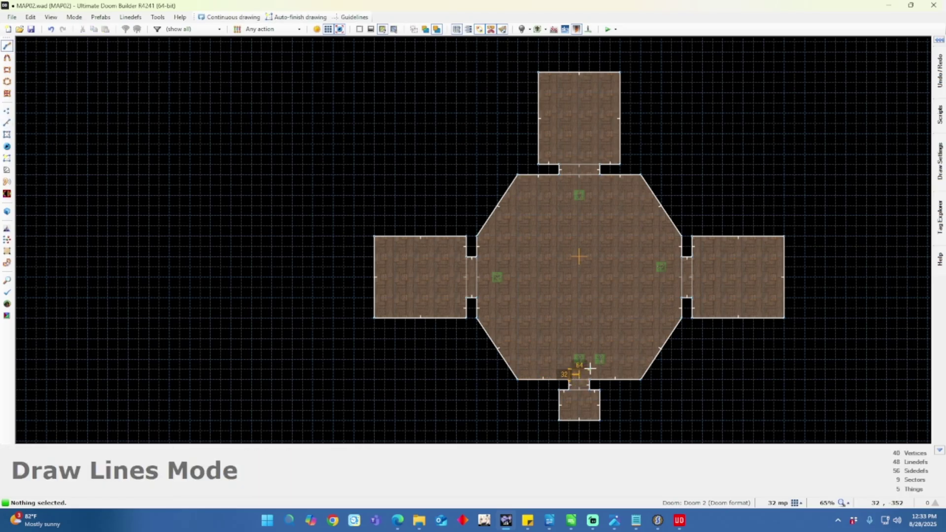
click(590, 369)
click(589, 379)
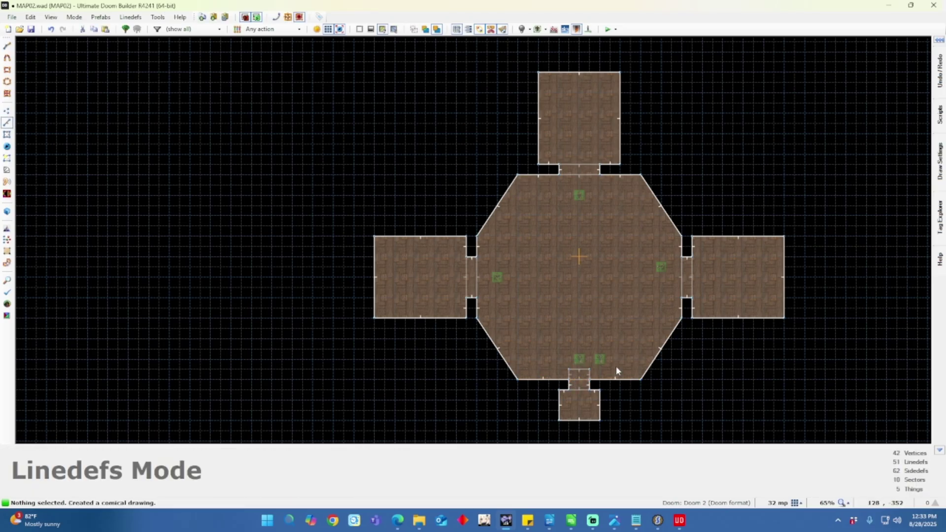
Set the ceiling height of the small sector in front of the south doorway to 72.
key(s)
click(581, 384)
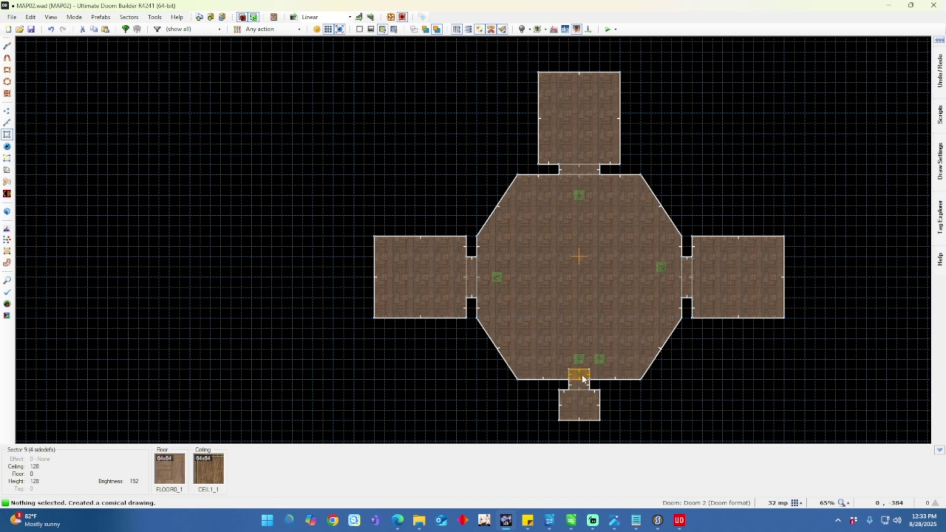
right_click(581, 383)
double_click(525, 249)
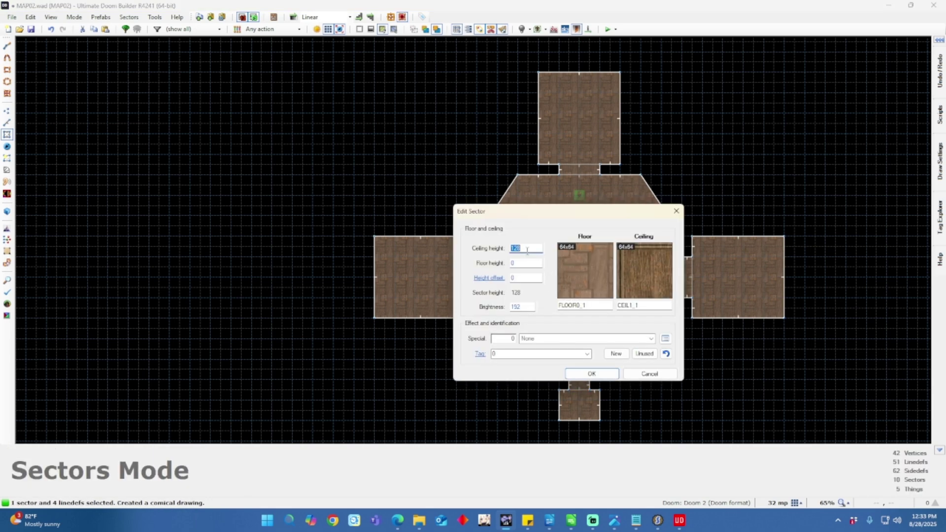
text(72)
click(591, 374)
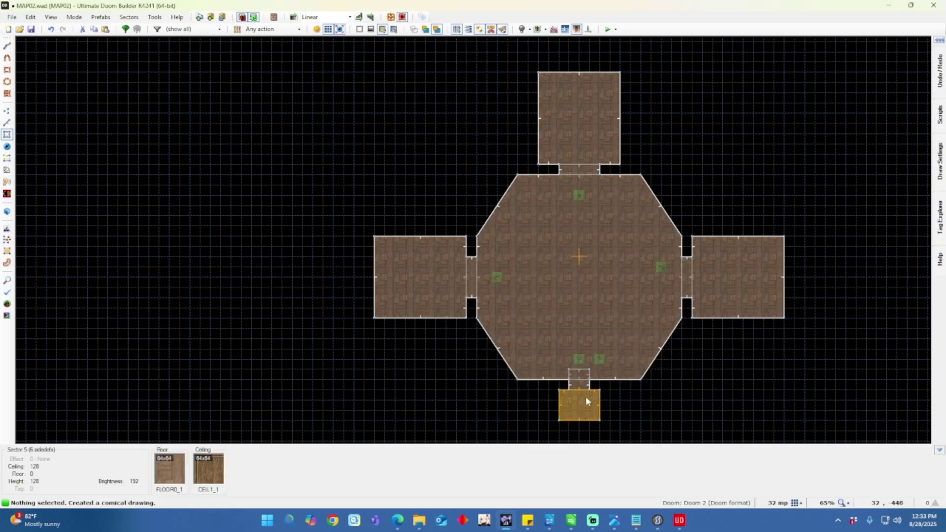
Edit the ceiling height of the small room below the south doorway.
click(583, 397)
right_click(583, 397)
double_click(527, 249)
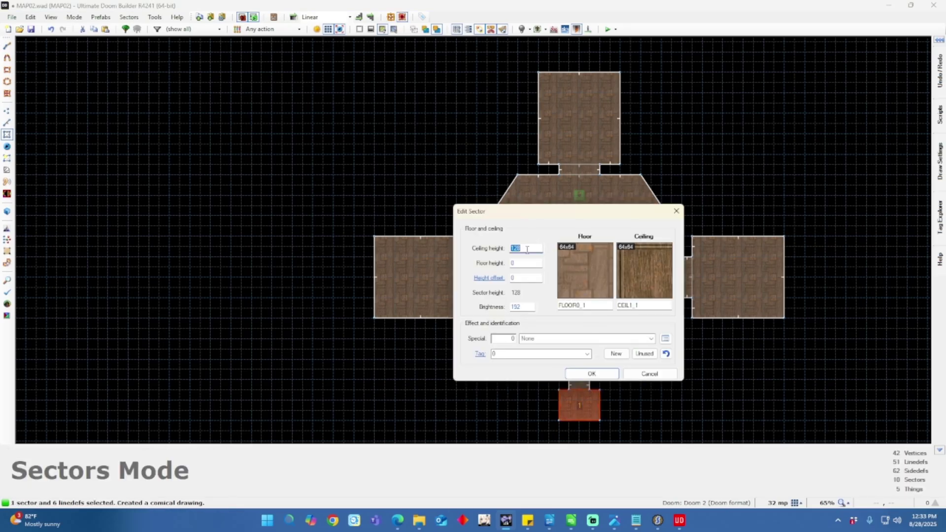
click(591, 374)
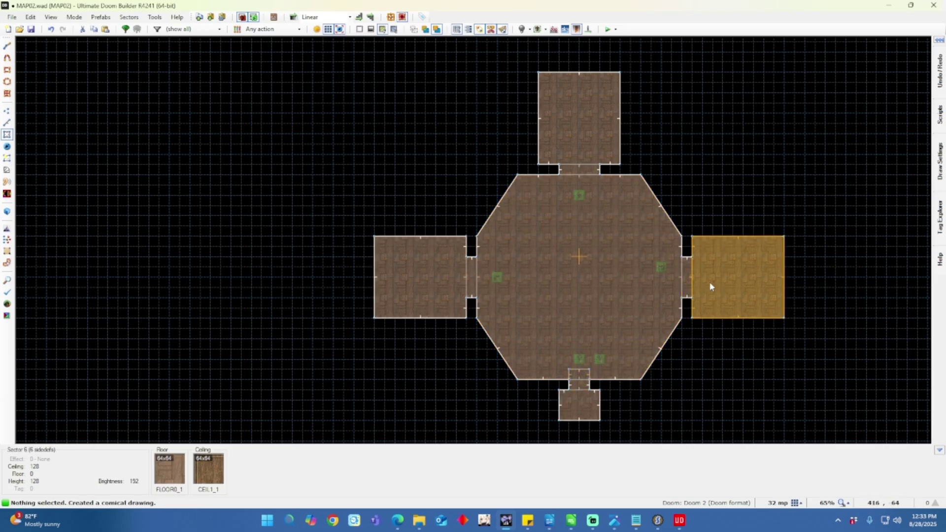
Flip the linedef between the east alcove and the east room.
key(l)
key(f)
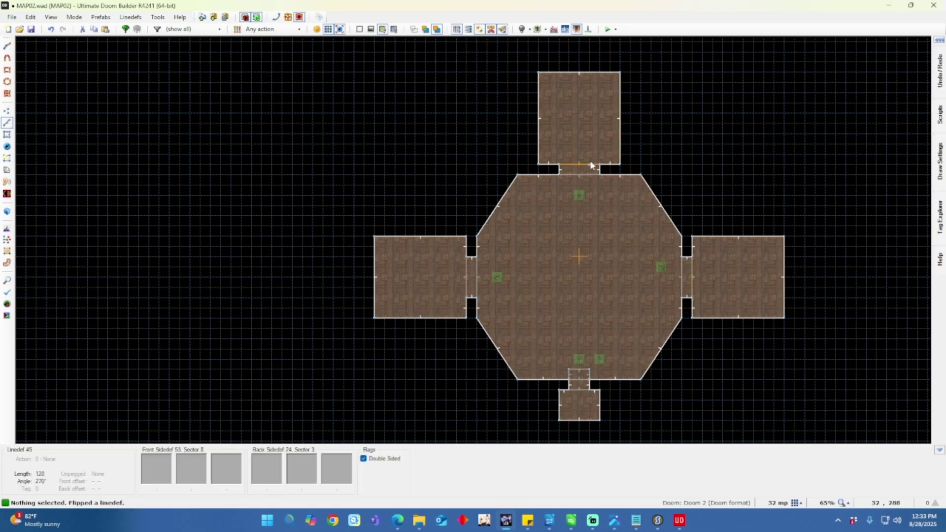
Set the ceiling height of the west, north and east alcove sectors to 0.
key(s)
click(470, 281)
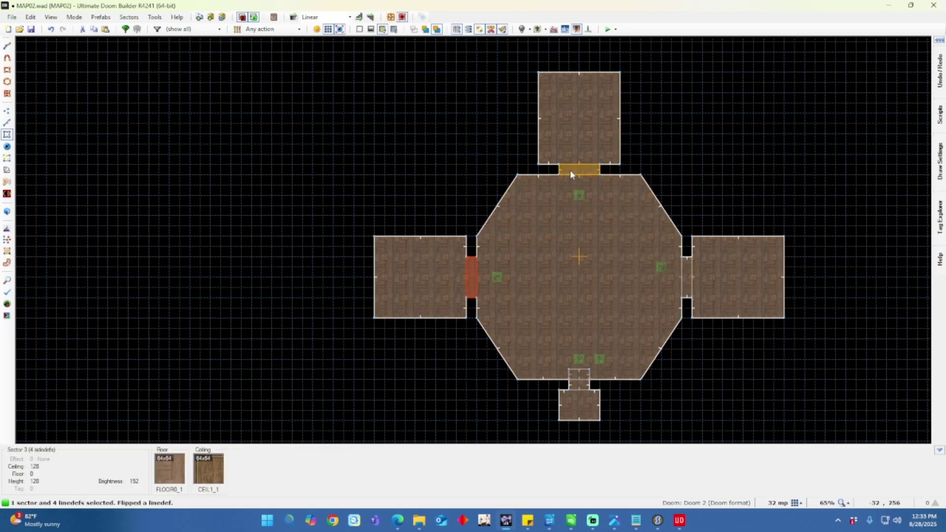
click(579, 169)
click(686, 277)
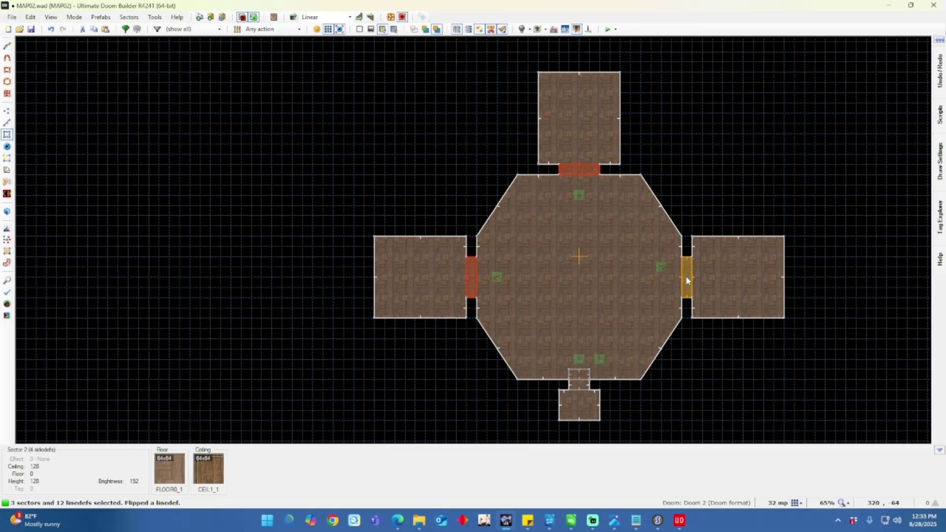
right_click(687, 280)
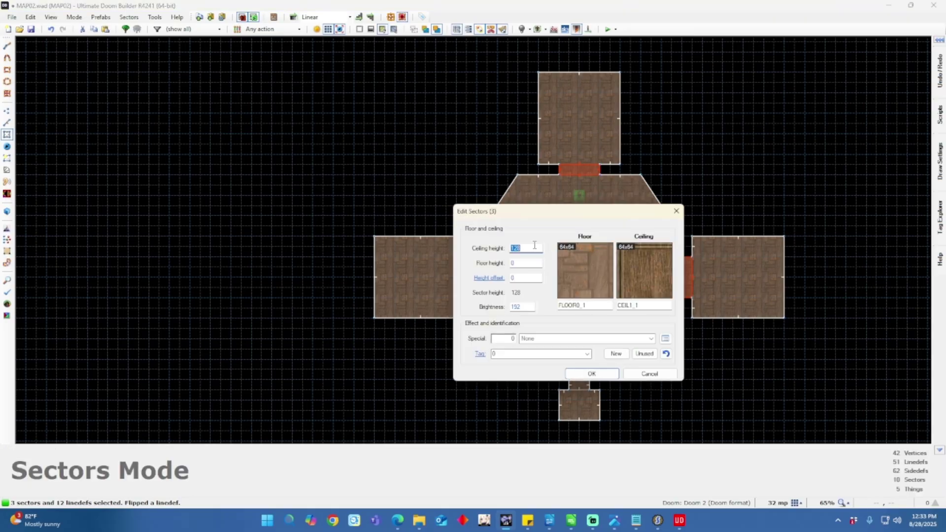
text(0)
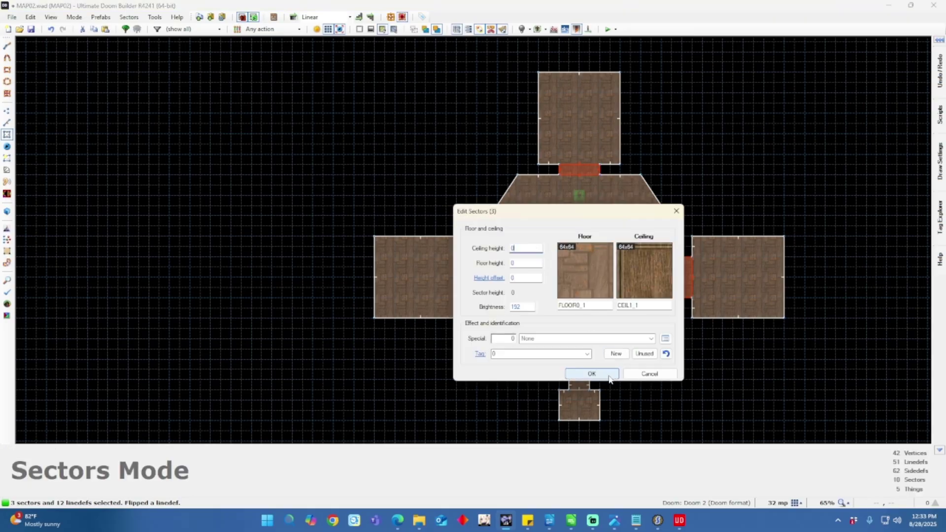
Apply the FLAT1_1 floor and FLAT1_2 ceiling flats to the three selected alcove door sectors.
click(595, 282)
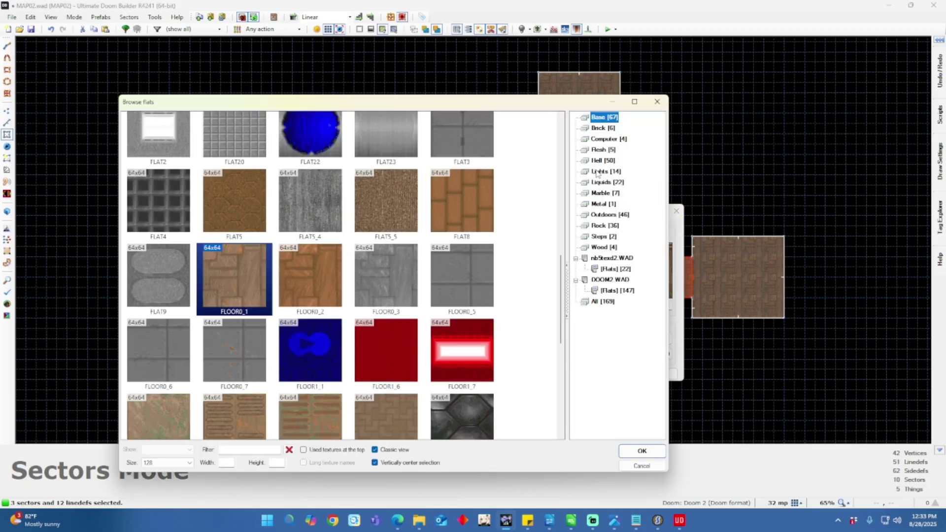
click(607, 163)
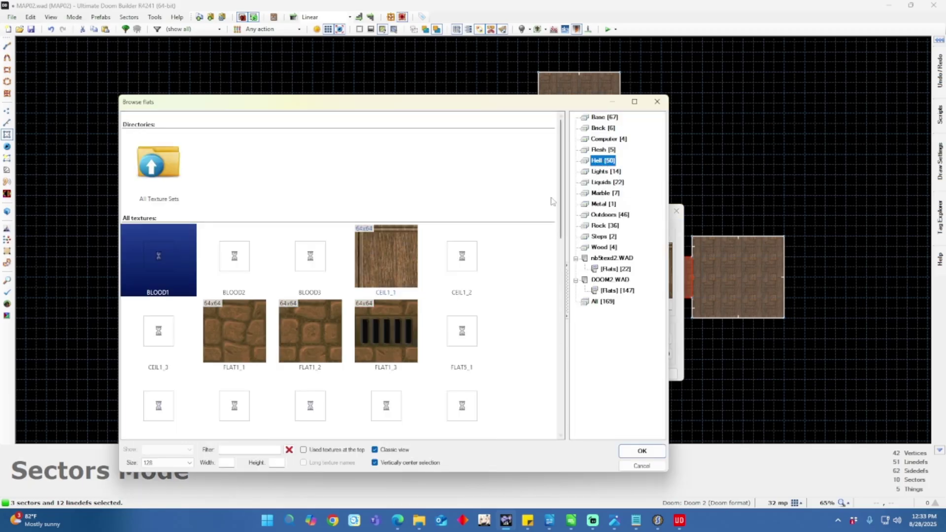
double_click(236, 328)
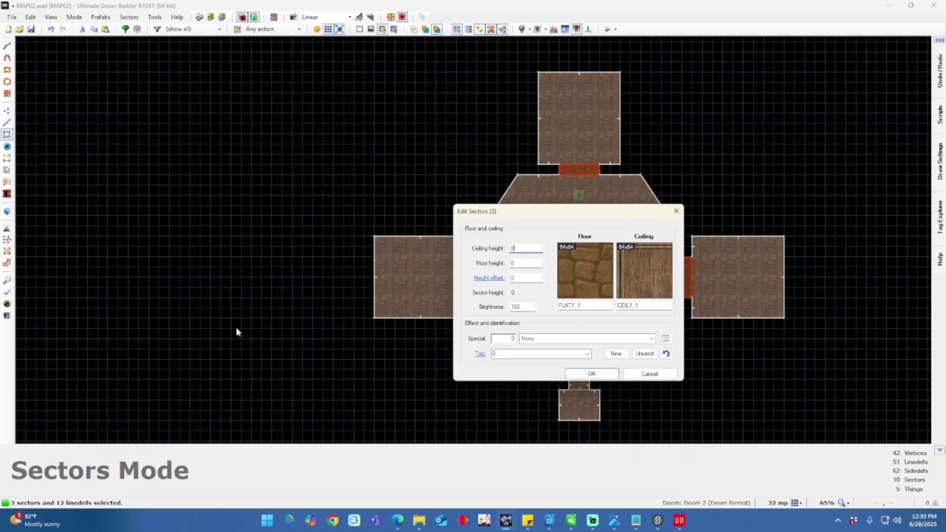
click(650, 276)
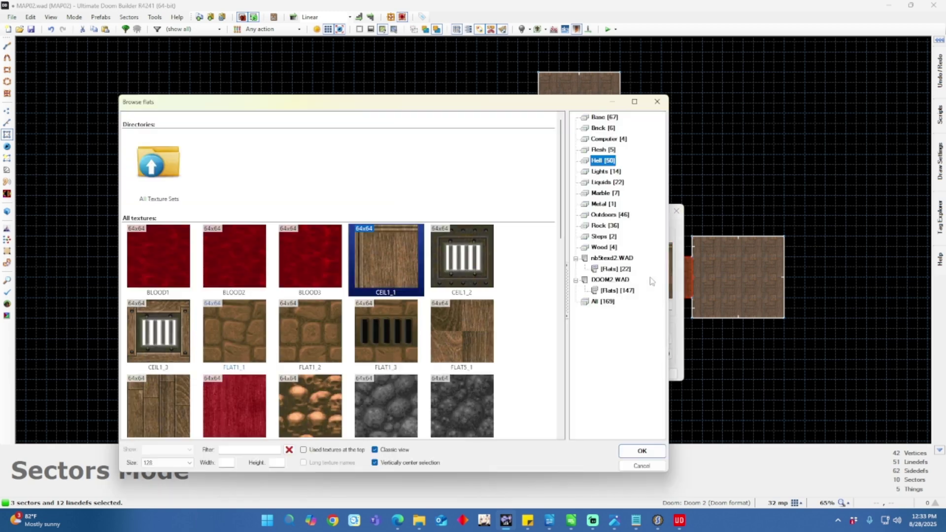
double_click(324, 330)
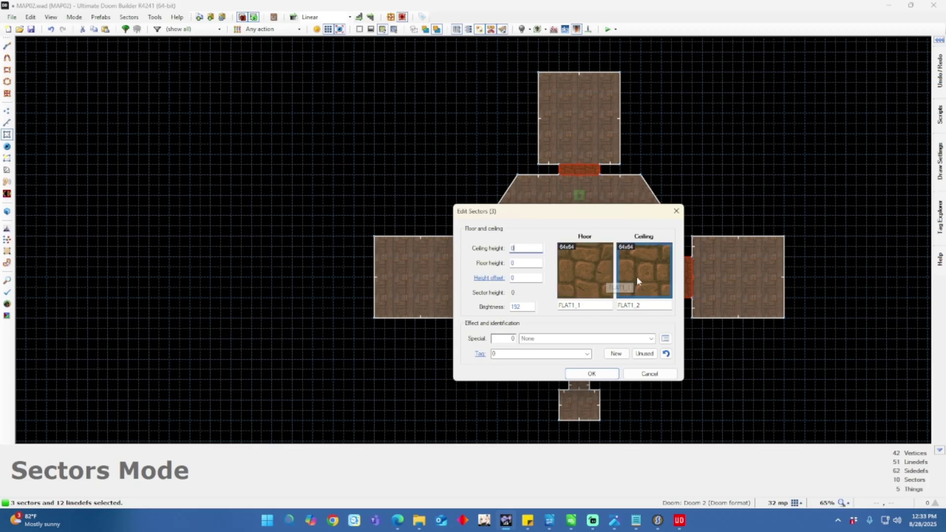
click(592, 374)
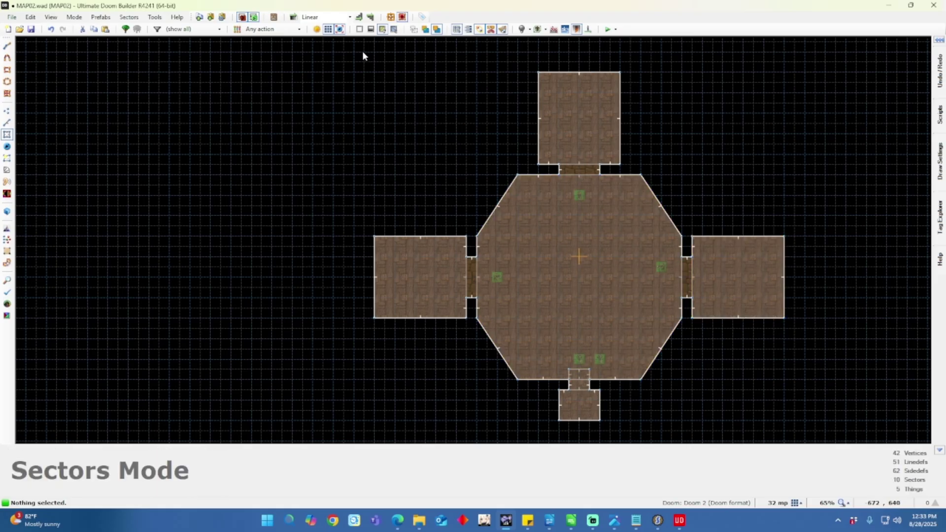
Select every sector in the map and set the floor to FLAT1_1 and the ceiling to FLAT1_2.
drag(341, 55, 791, 427)
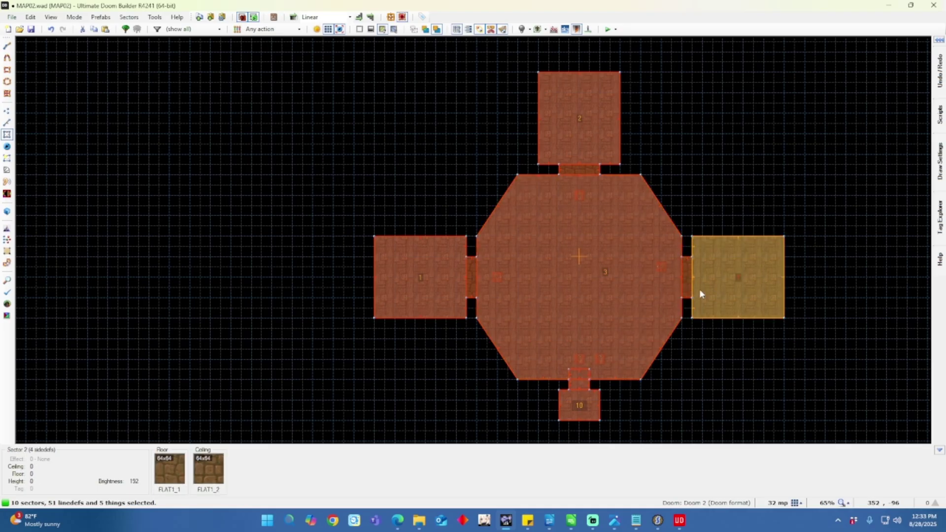
right_click(716, 294)
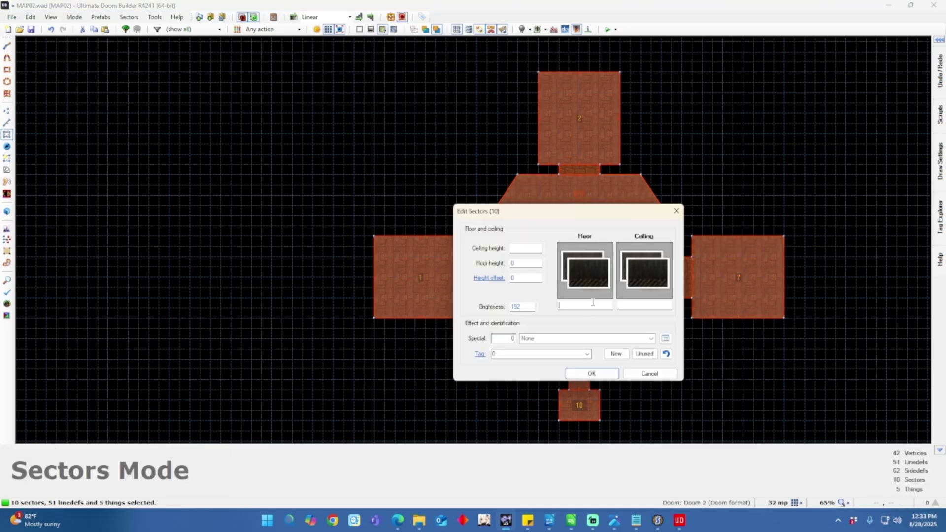
click(593, 305)
text(FLAT)
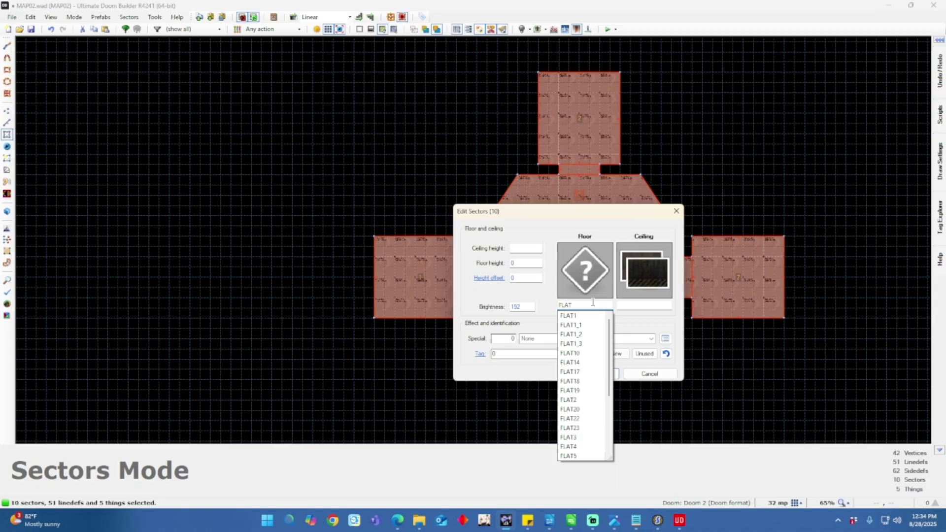
key(Down)
key(Down)
click(626, 305)
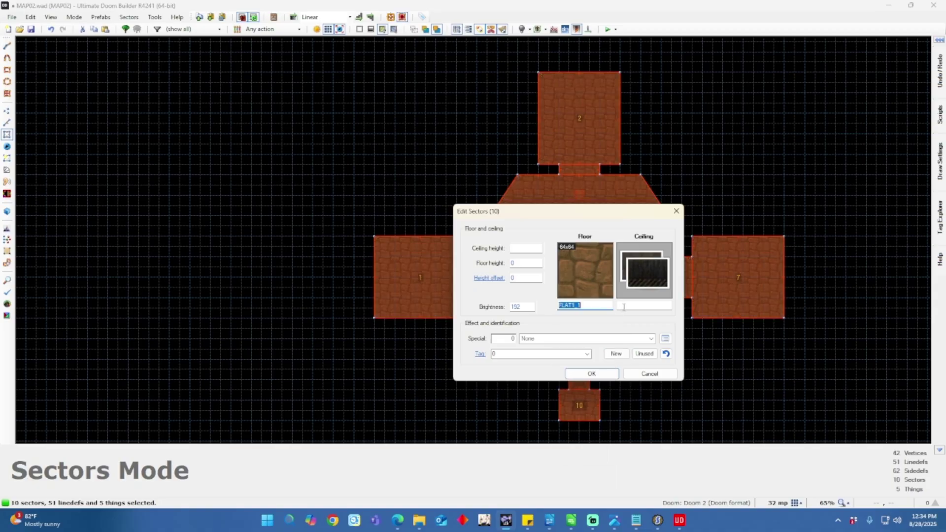
text(FLAT1)
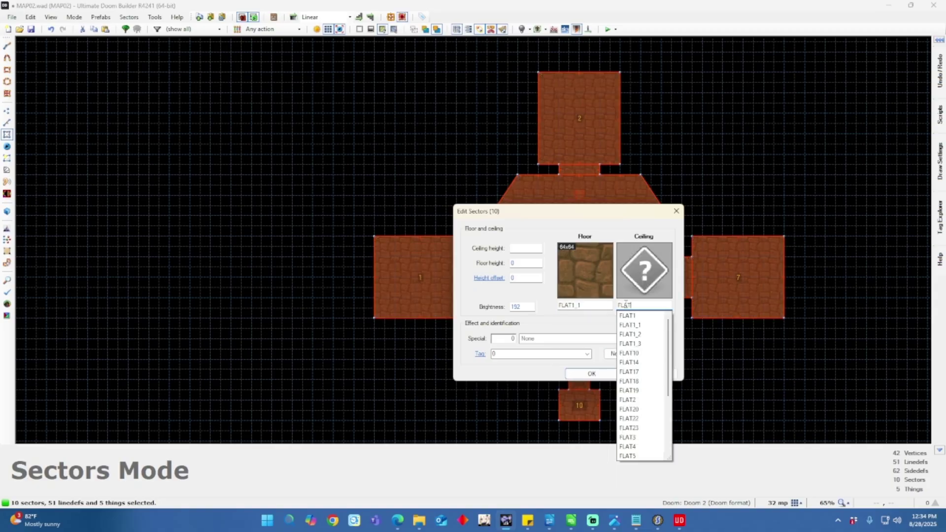
text(1)
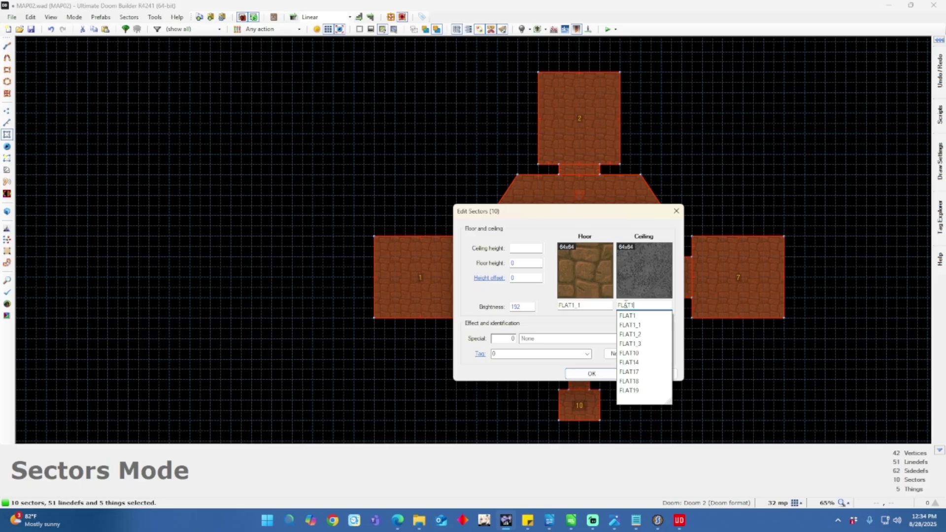
click(642, 335)
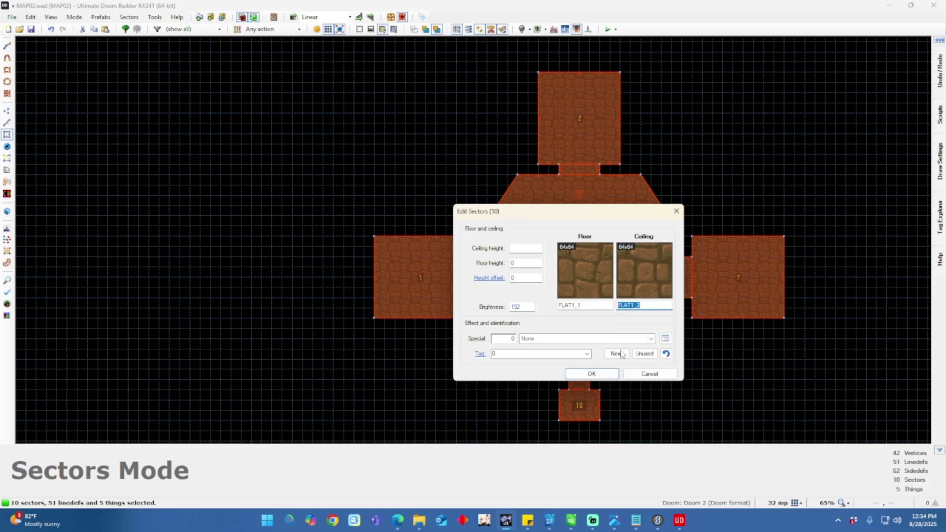
click(592, 374)
Set the brightness of all sectors to 160 and check the octagonal room in the 3D view.
right_click(573, 306)
double_click(524, 307)
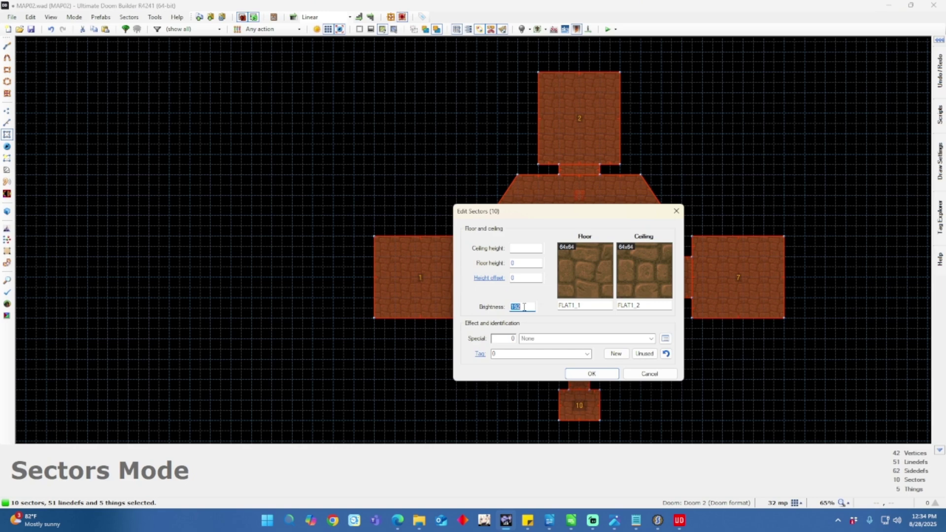
text(160)
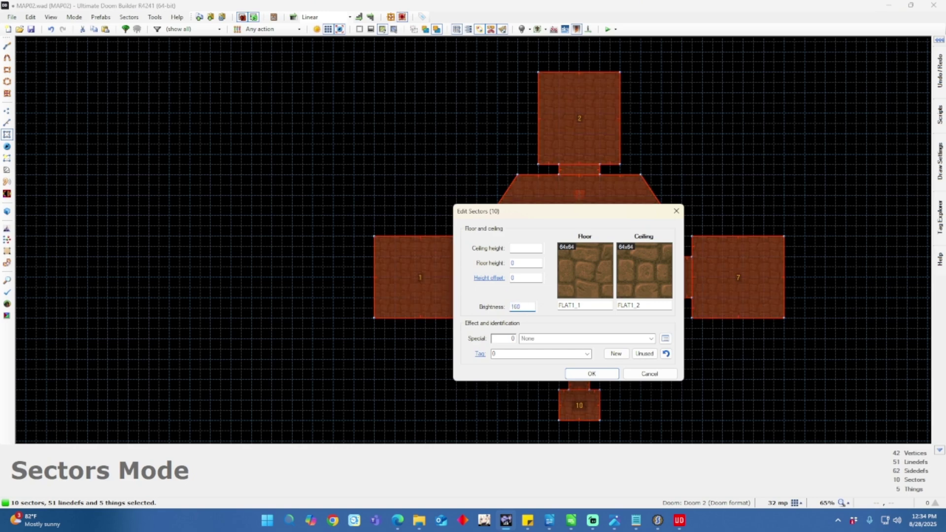
click(591, 373)
key(w)
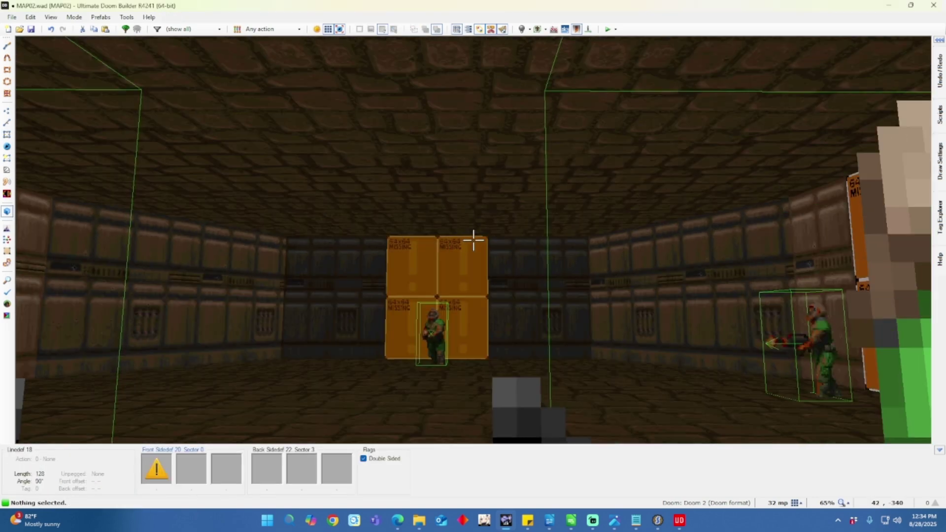
key(s)
key(w)
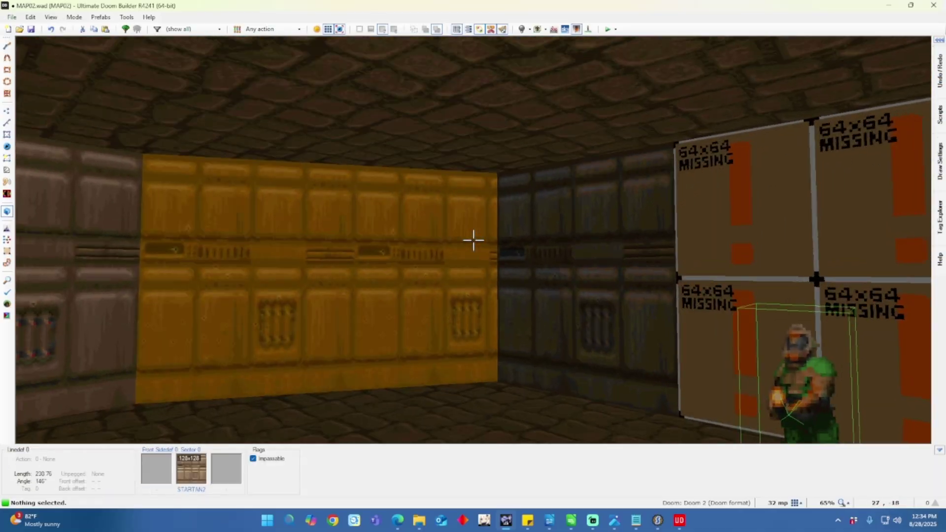
key(w)
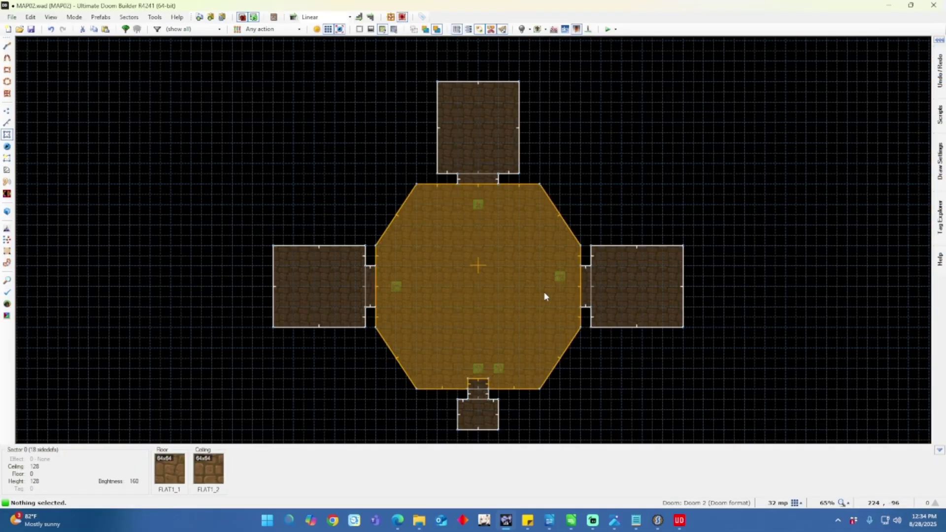
Select all linedefs except those around the west, north and east door sectors and the passage to the small south room.
key(l)
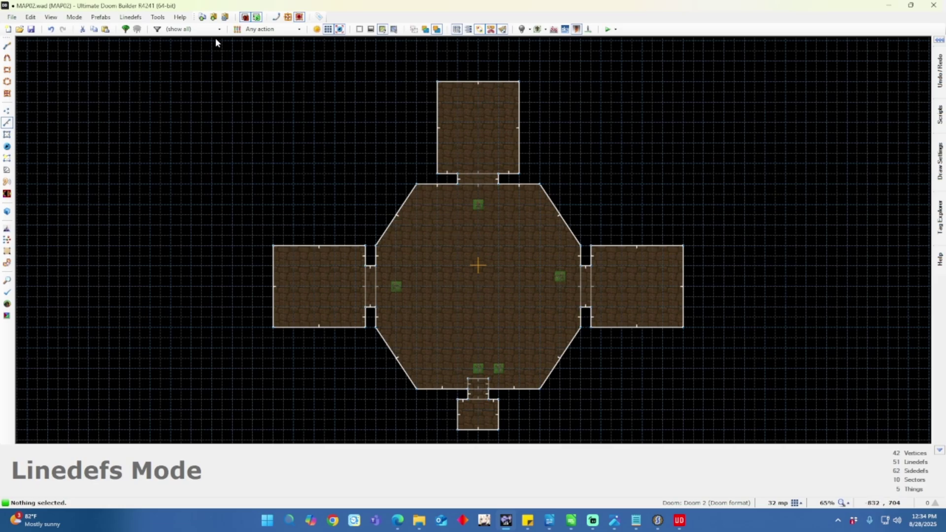
drag(216, 49, 729, 441)
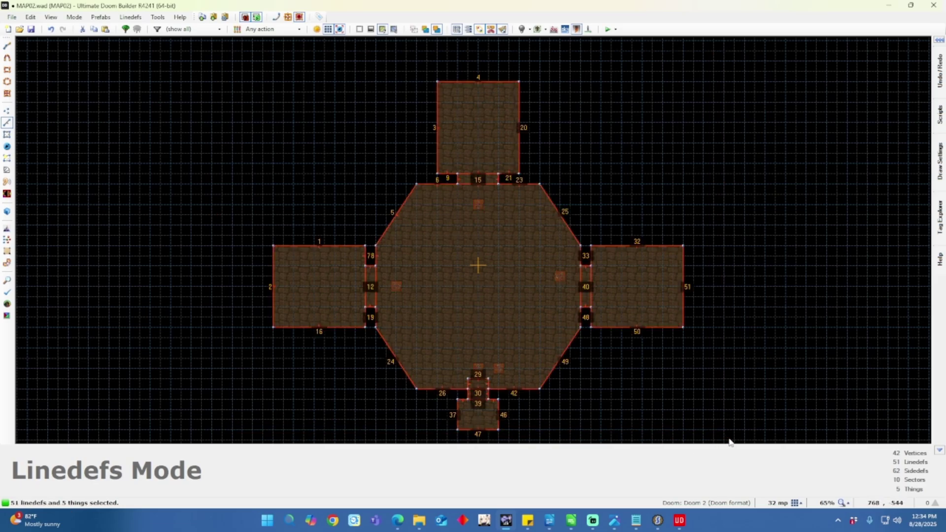
click(375, 288)
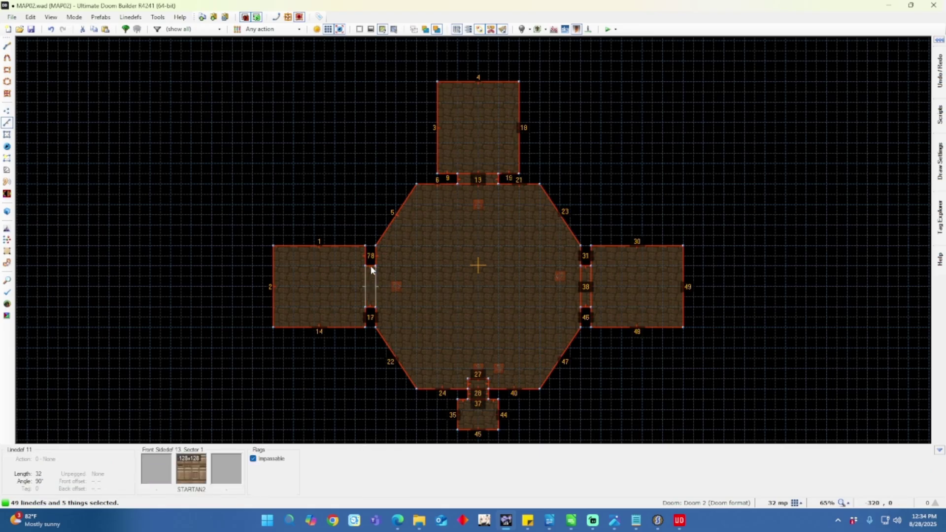
click(370, 266)
click(369, 307)
click(473, 184)
click(459, 180)
click(496, 181)
click(497, 180)
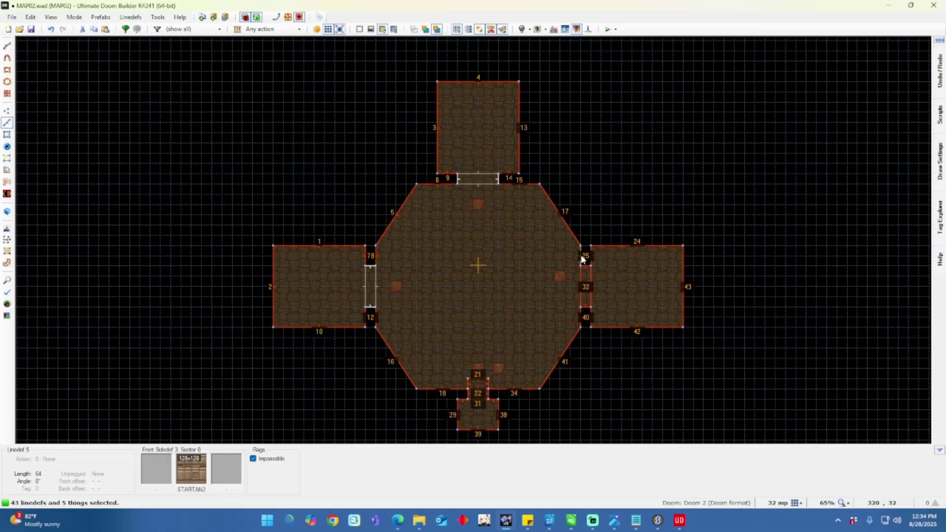
click(584, 266)
click(589, 274)
click(591, 281)
click(585, 307)
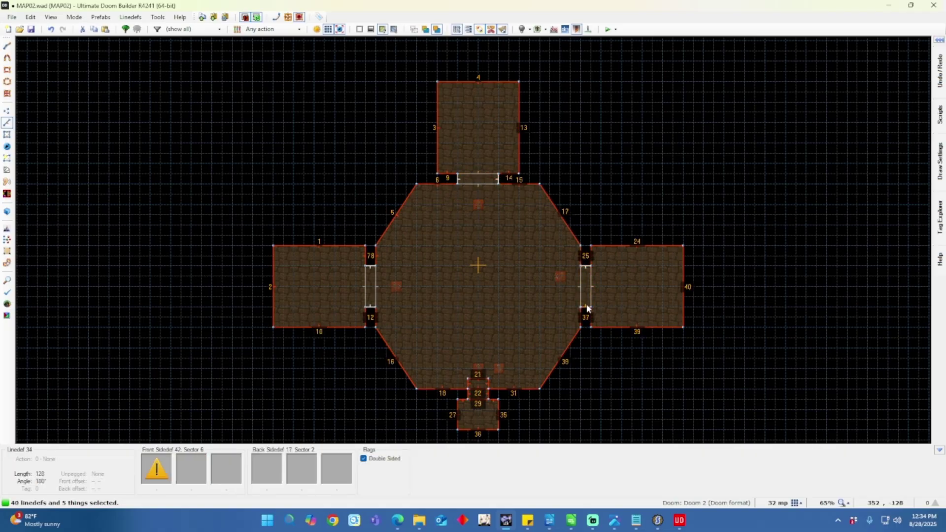
click(468, 395)
click(487, 394)
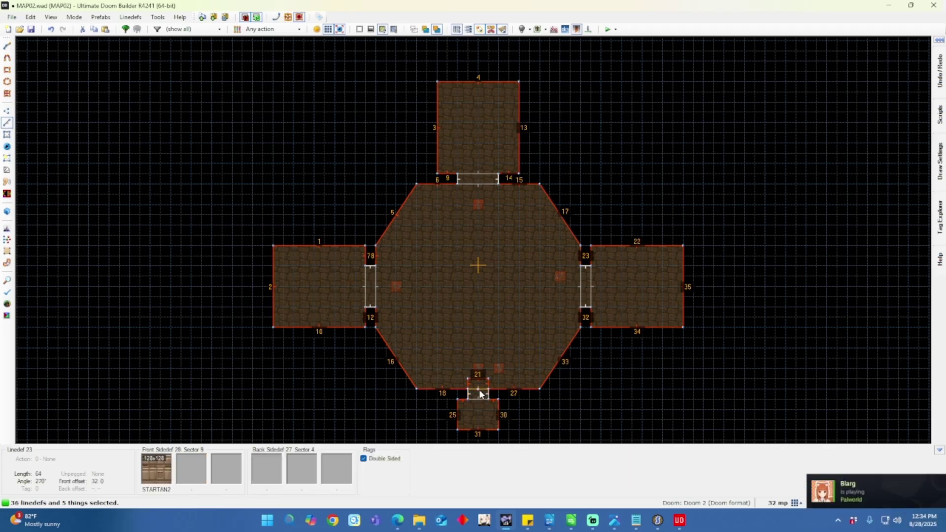
click(478, 389)
Set the front middle texture of the selected linedefs to BSTONE2 from the Hell texture set.
right_click(498, 407)
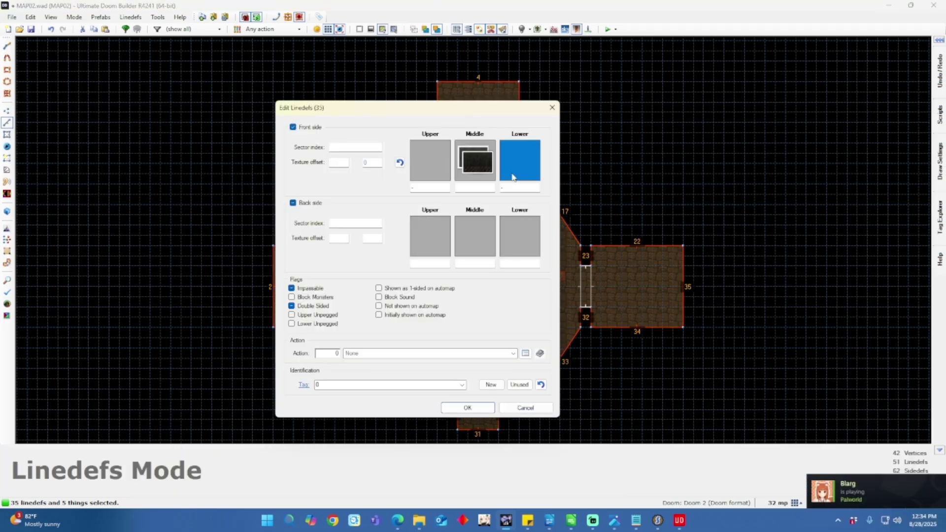
click(477, 166)
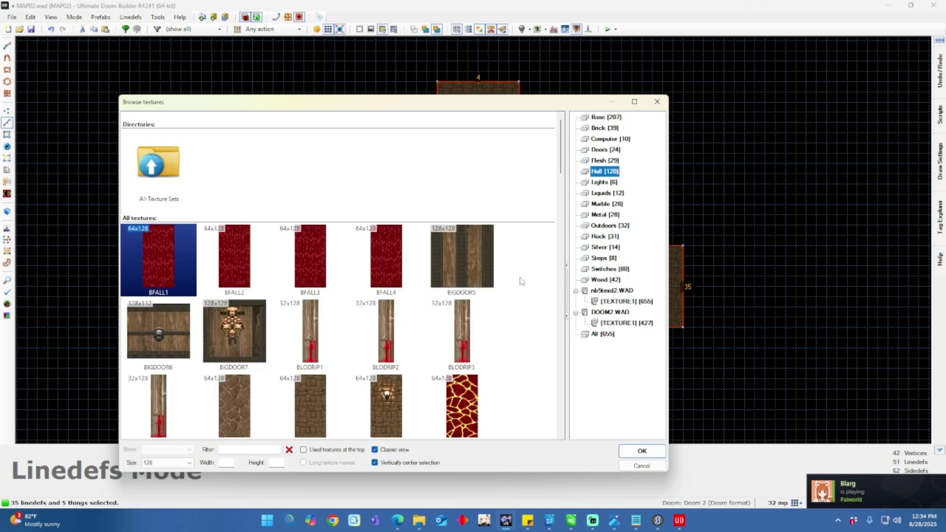
scroll(400, 370, down, 1)
click(306, 324)
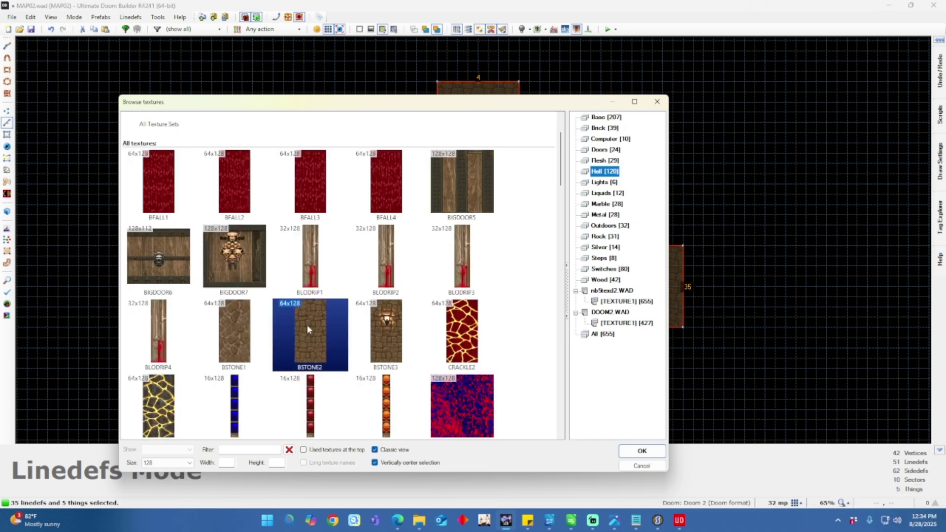
double_click(308, 328)
click(473, 409)
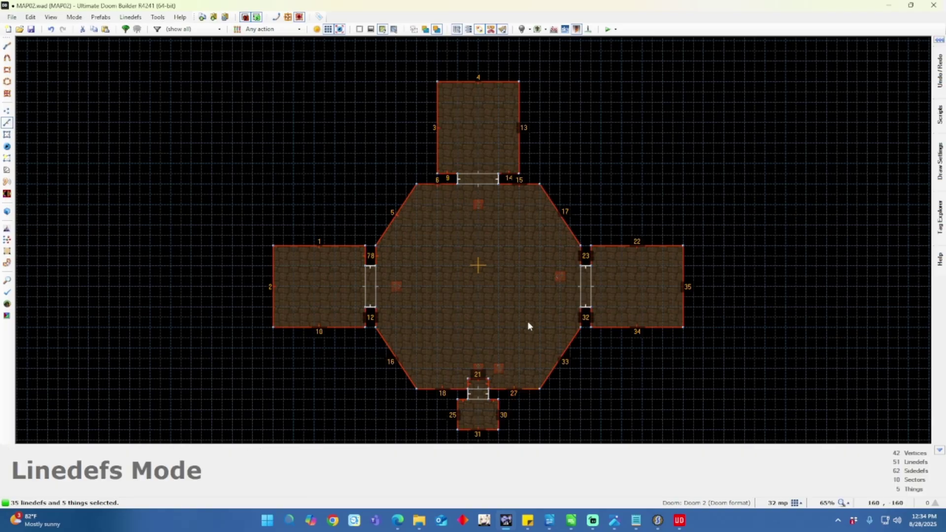
click(475, 385)
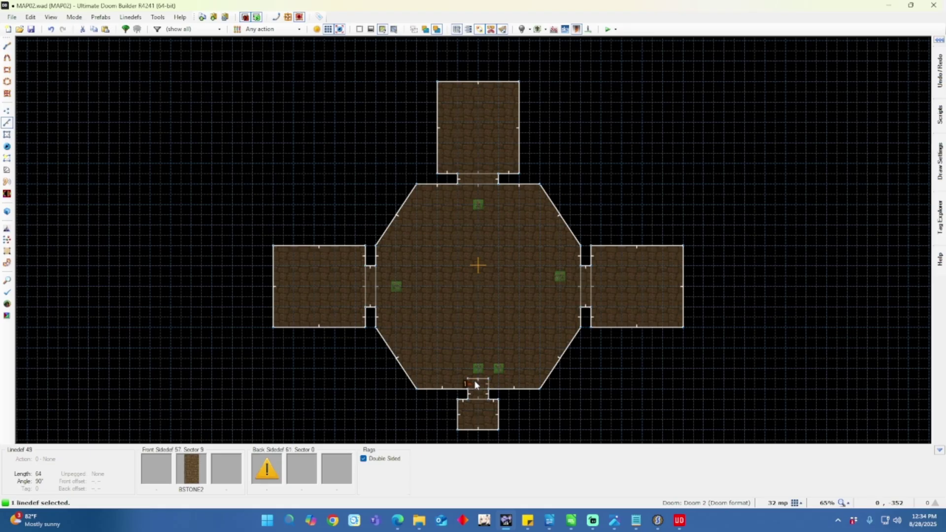
click(468, 389)
click(488, 389)
right_click(488, 389)
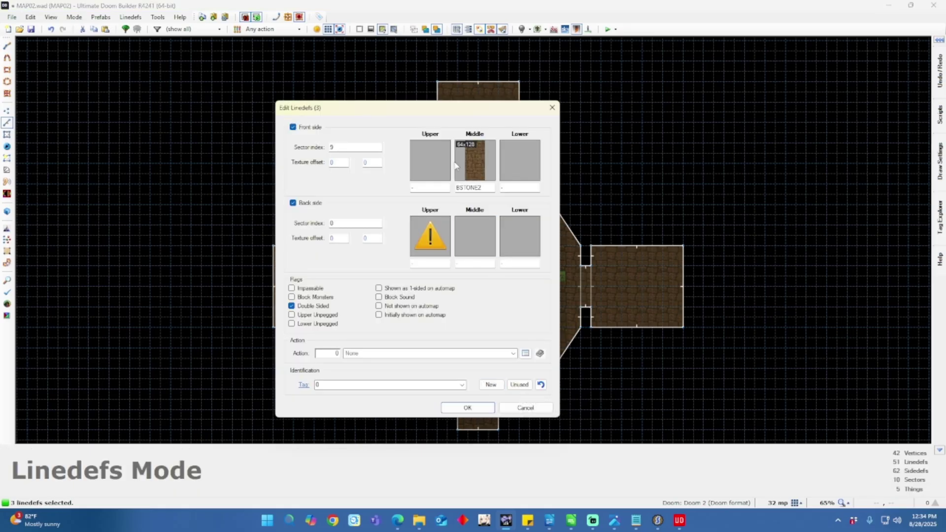
click(524, 408)
Examine the walls and missing textures around the passage to the small south room in the 3D view.
key(q)
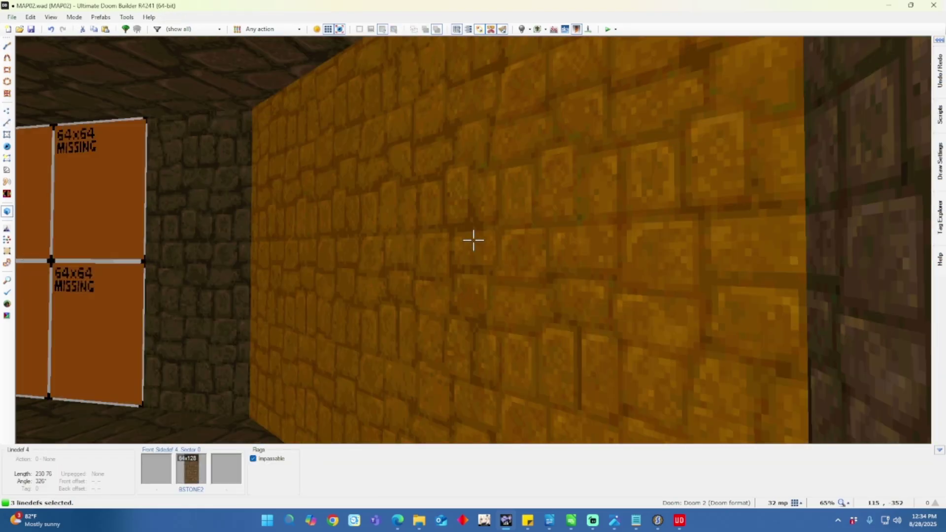
key(w)
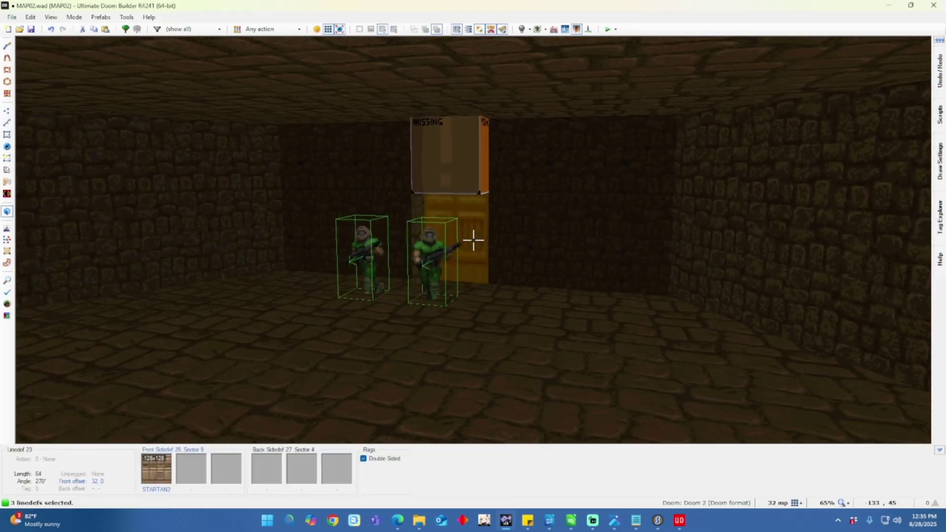
key(w)
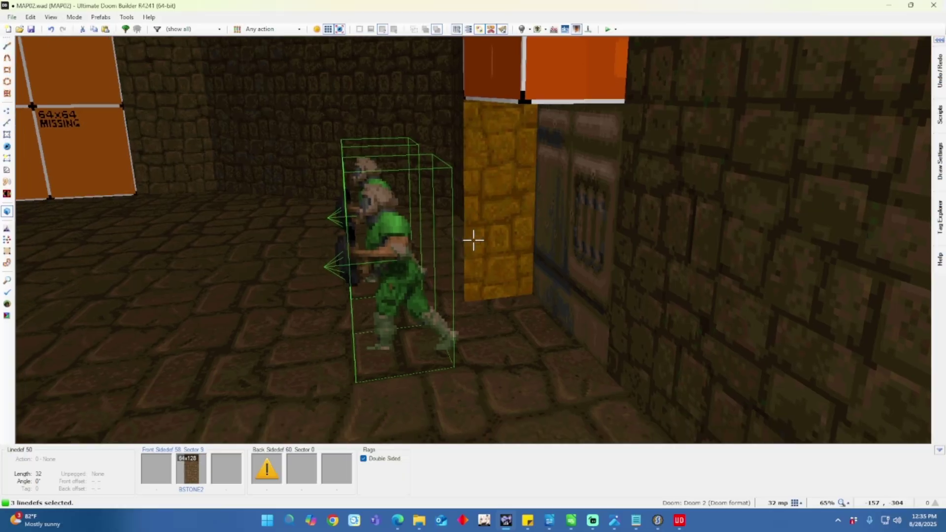
key(w)
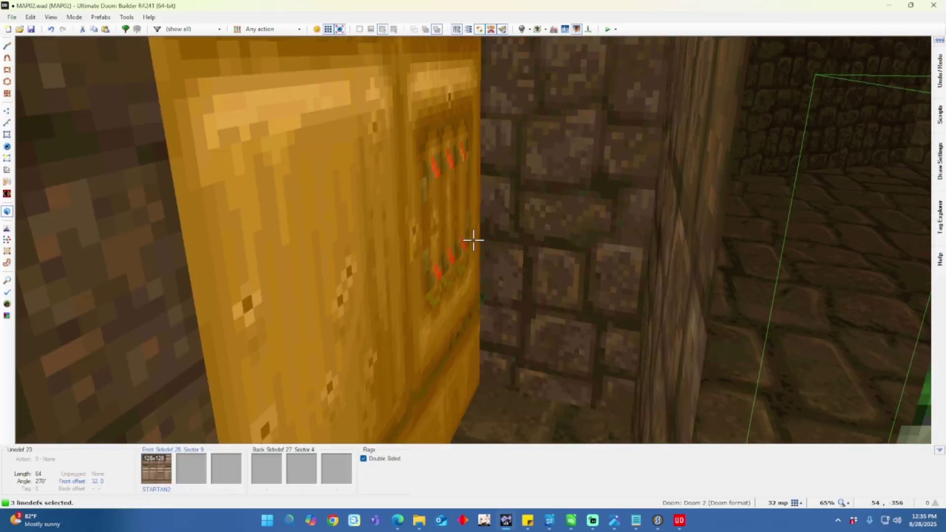
key(w)
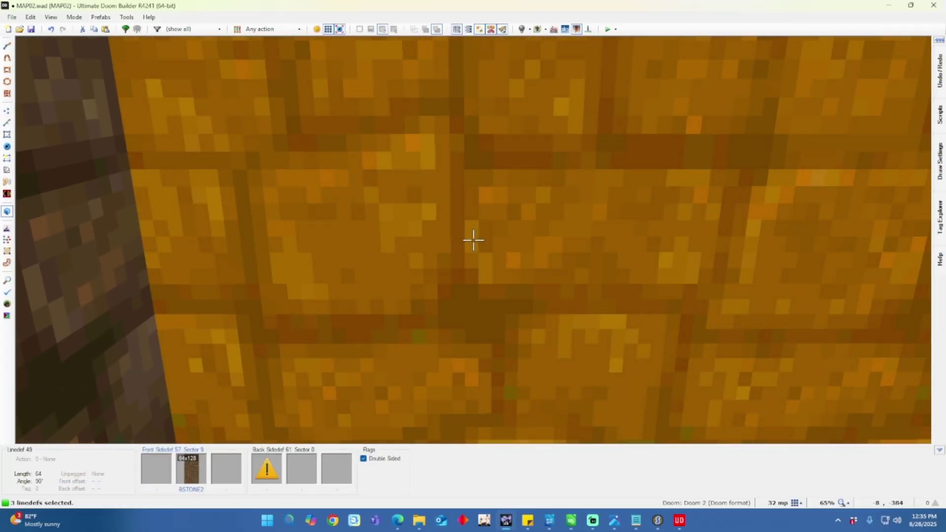
key(w)
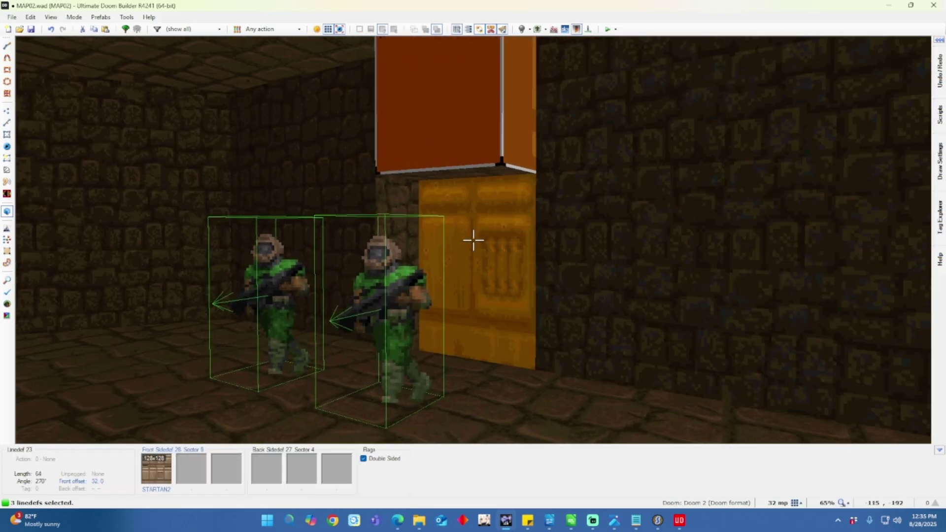
key(q)
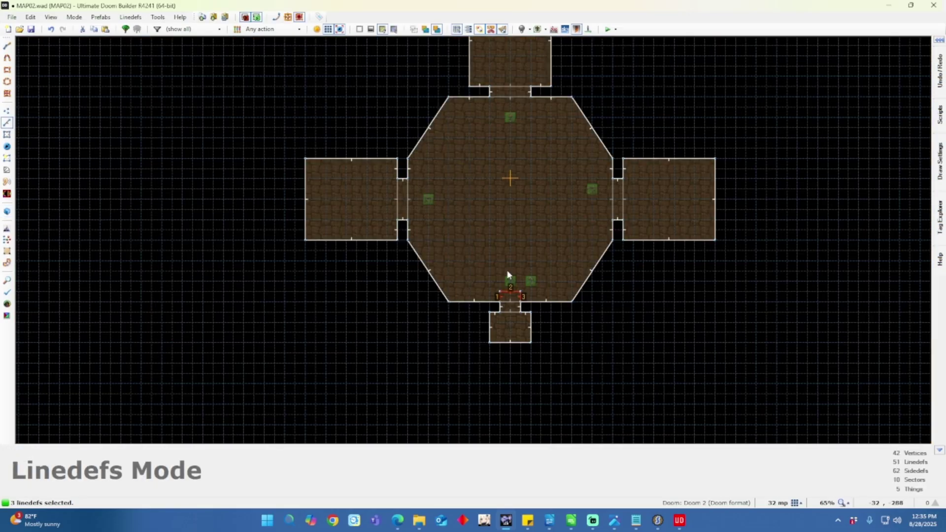
Clear the front middle texture of the three linedefs outlining the south passage and set their back upper texture to BSTONE1.
right_click(512, 296)
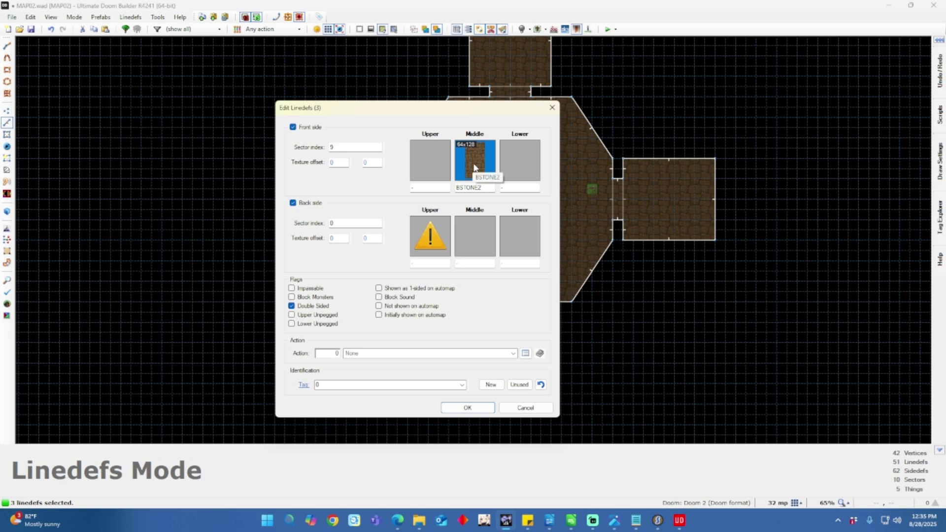
click(435, 265)
text(BST)
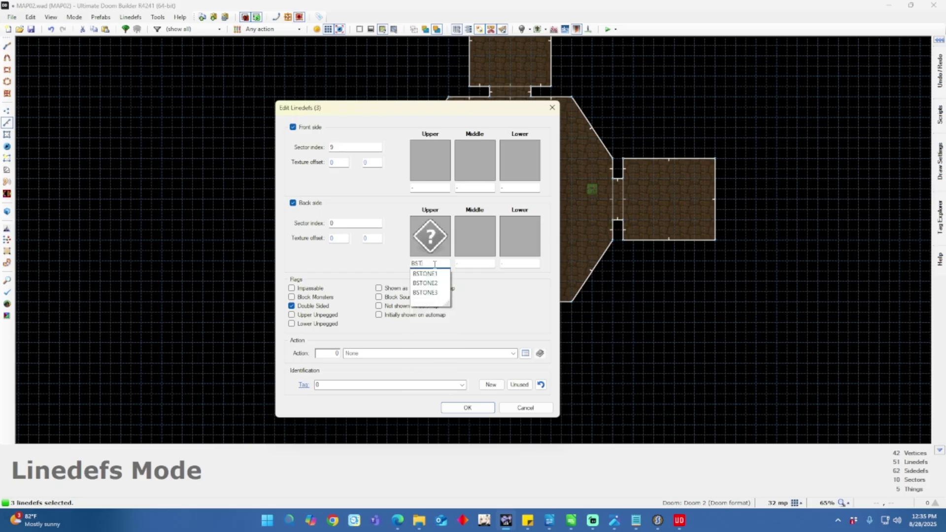
text(ONE1)
key(Return)
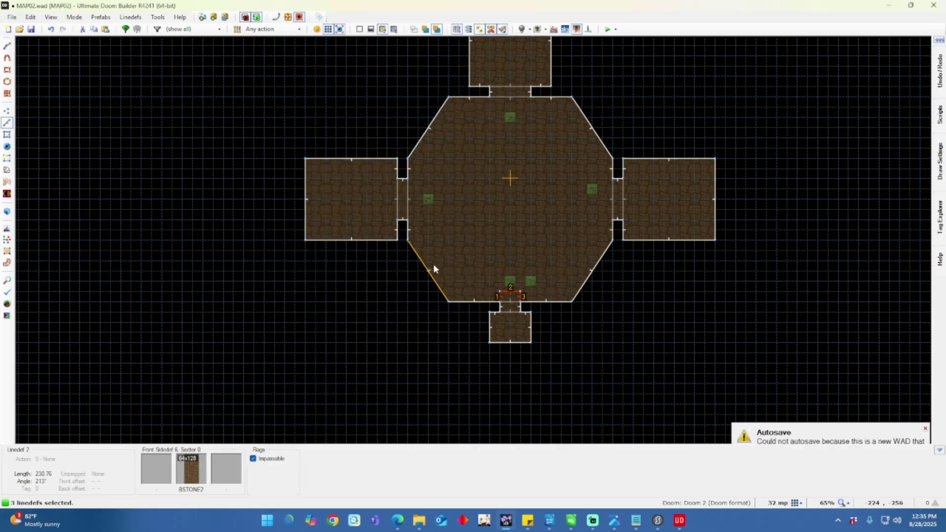
click(434, 264)
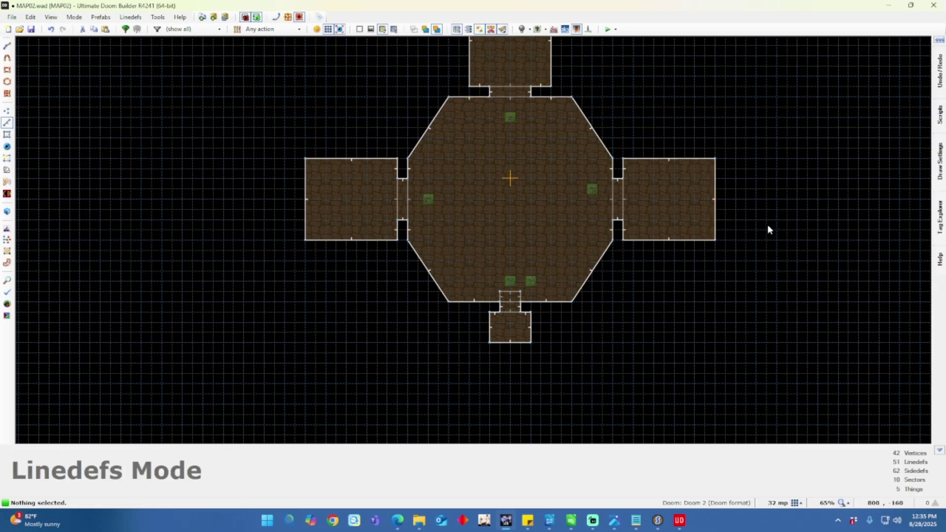
Draw a 256-unit line across the east room from wall to wall, 32 units inside its door side.
scroll(652, 179, up, 3)
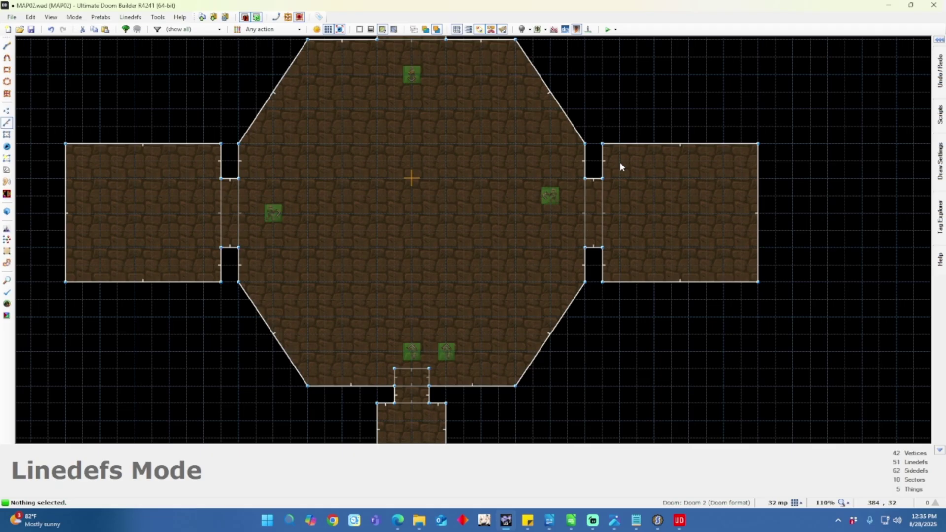
key(d)
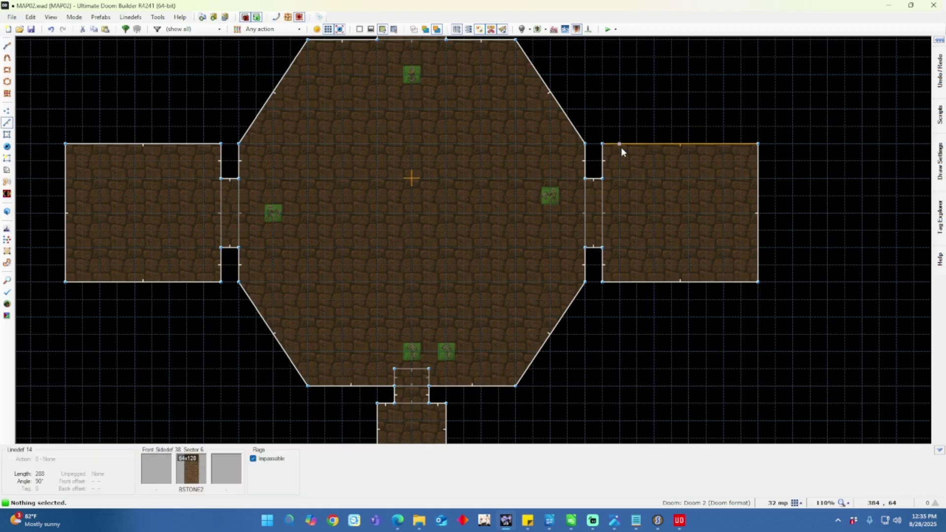
click(620, 144)
click(620, 282)
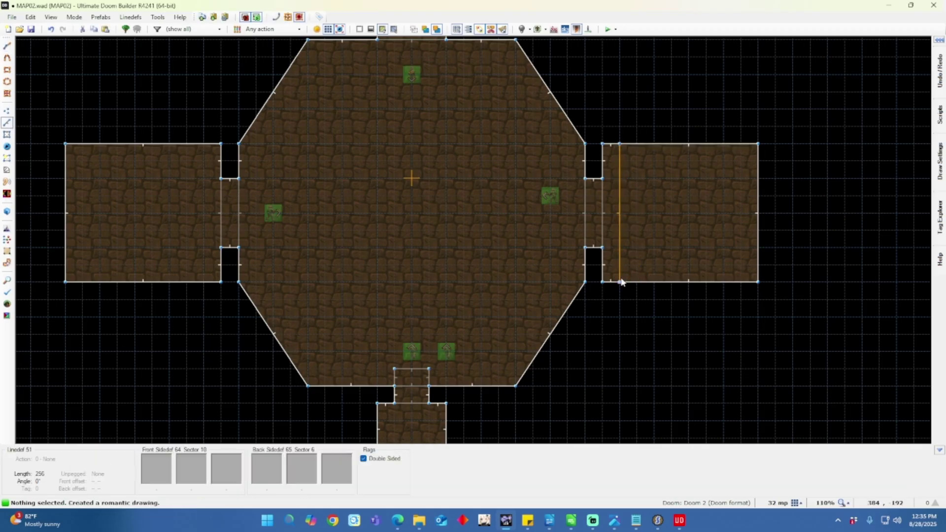
Set the larger part of the east room to floor height -10 with the BLOOD1 floor flat.
key(s)
right_click(655, 242)
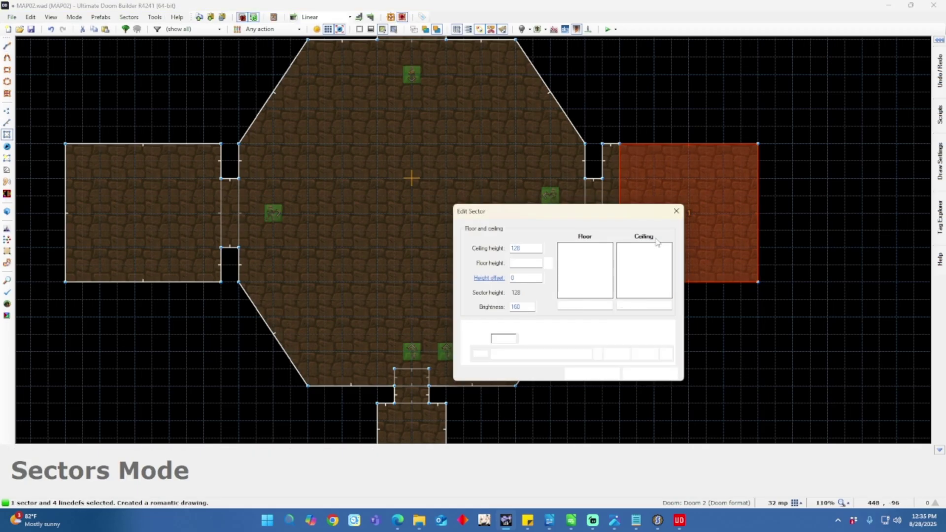
click(528, 264)
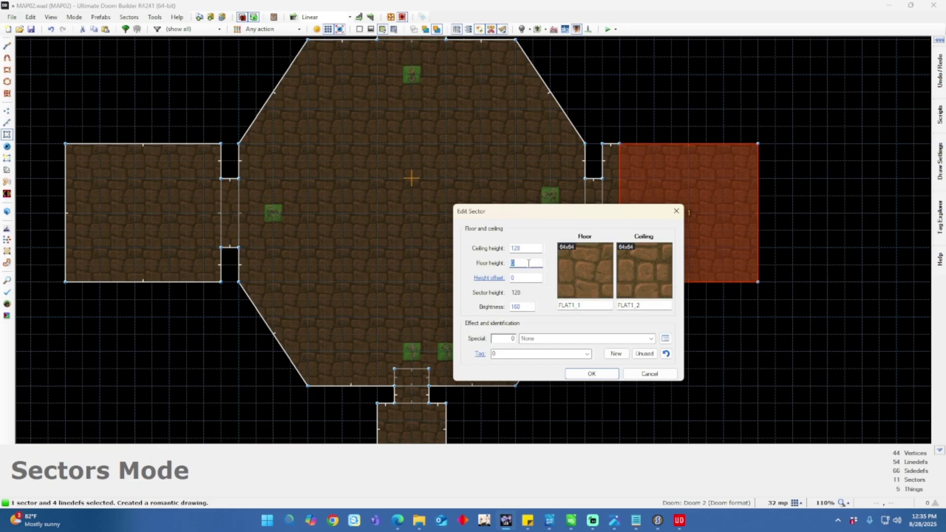
text(-10)
click(593, 275)
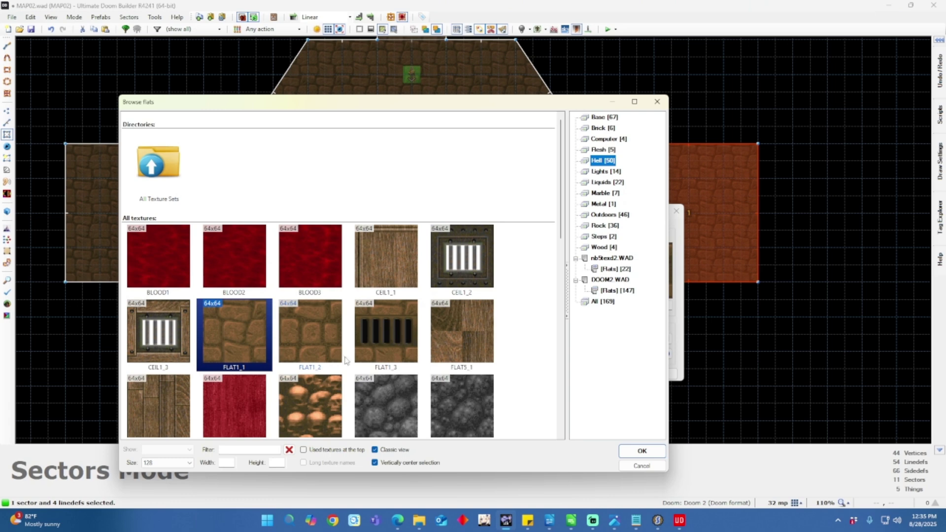
double_click(175, 255)
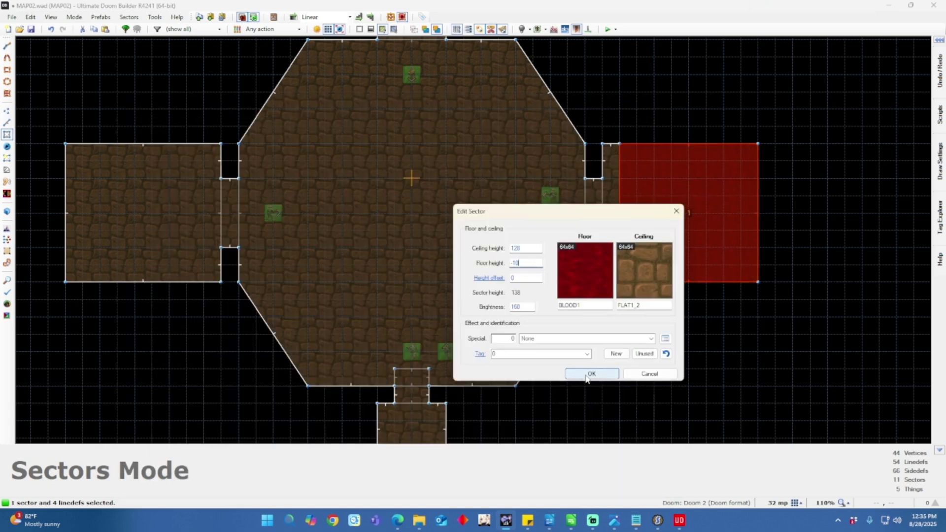
click(592, 373)
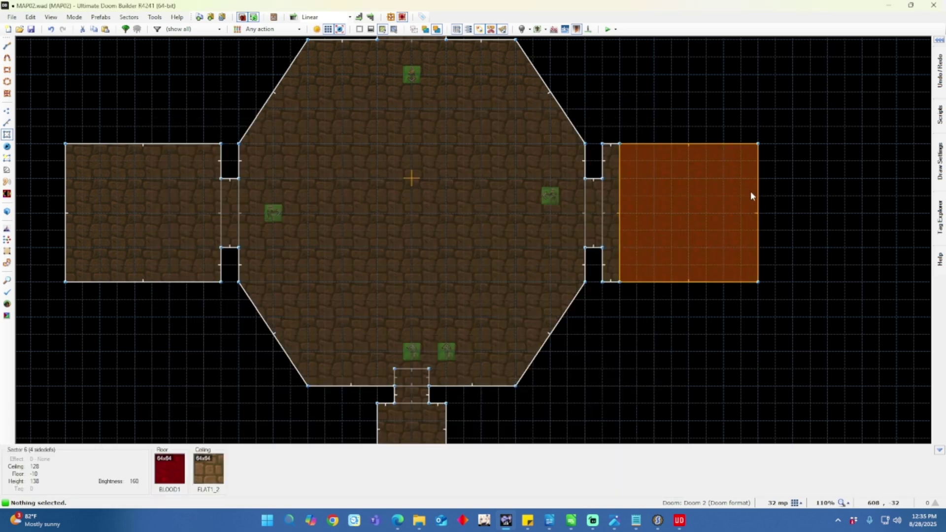
Draw a corridor sector 96 units wide and 288 units long off the east room's far wall, with one slanted end corner.
key(l)
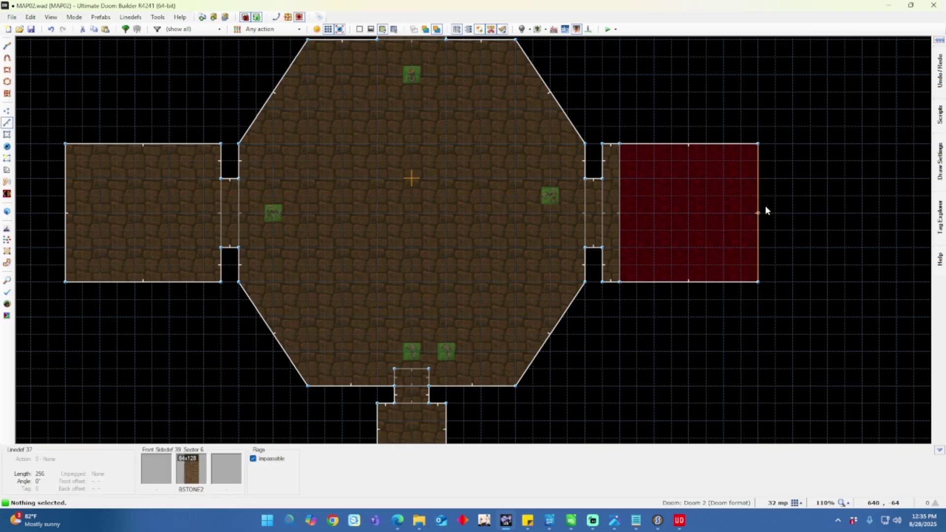
key(d)
click(759, 181)
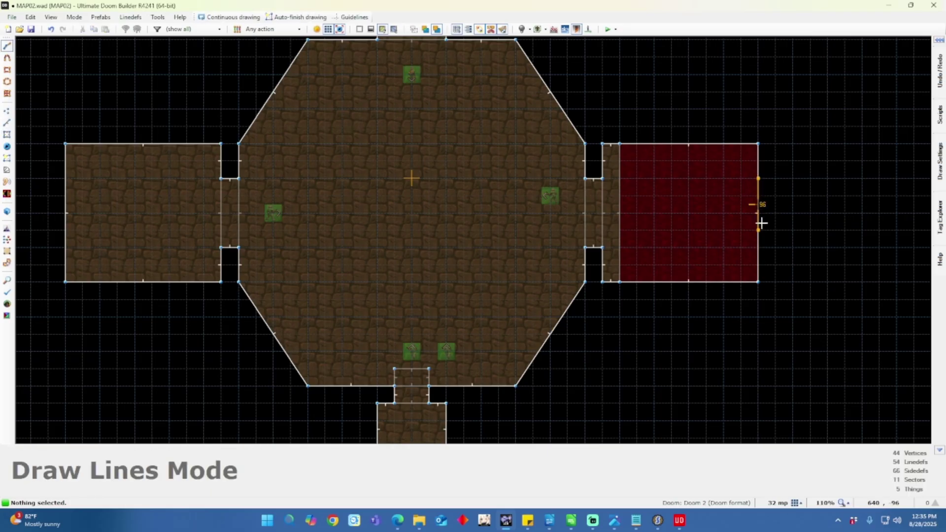
click(758, 231)
click(880, 230)
click(914, 213)
click(914, 178)
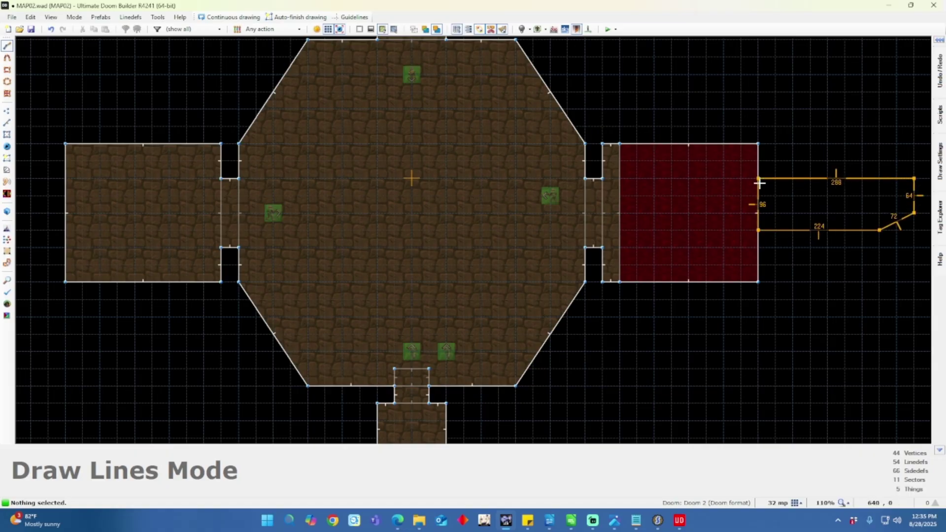
click(759, 181)
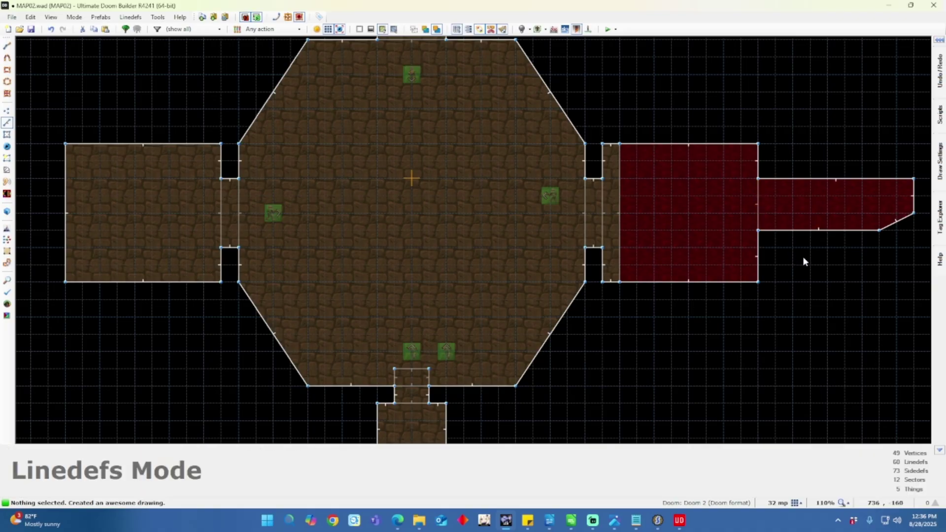
Inspect the blood-floored east room and its new corridor in the 3D view.
key(q)
key(w)
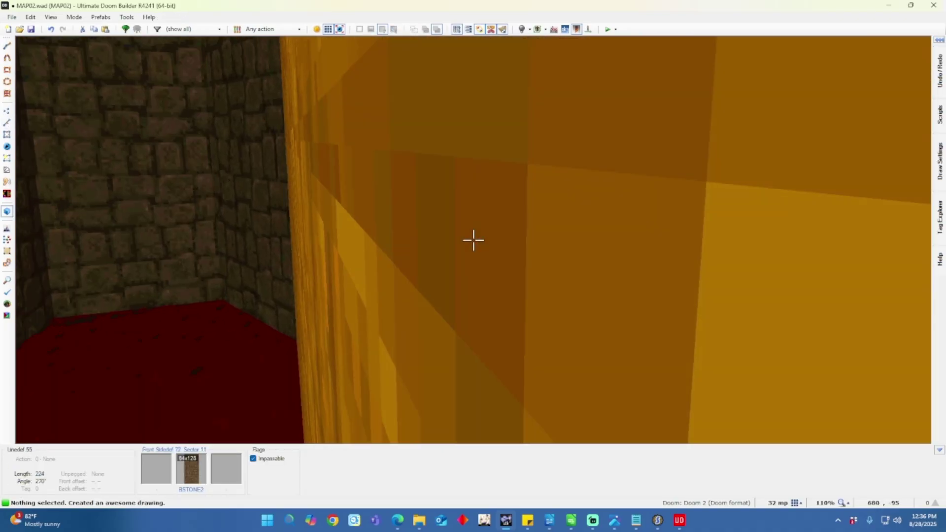
key(w)
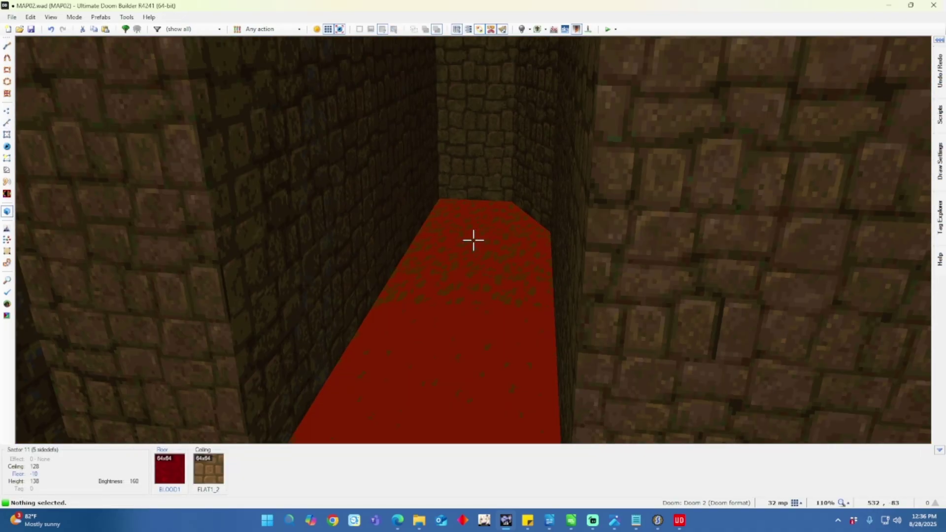
key(w)
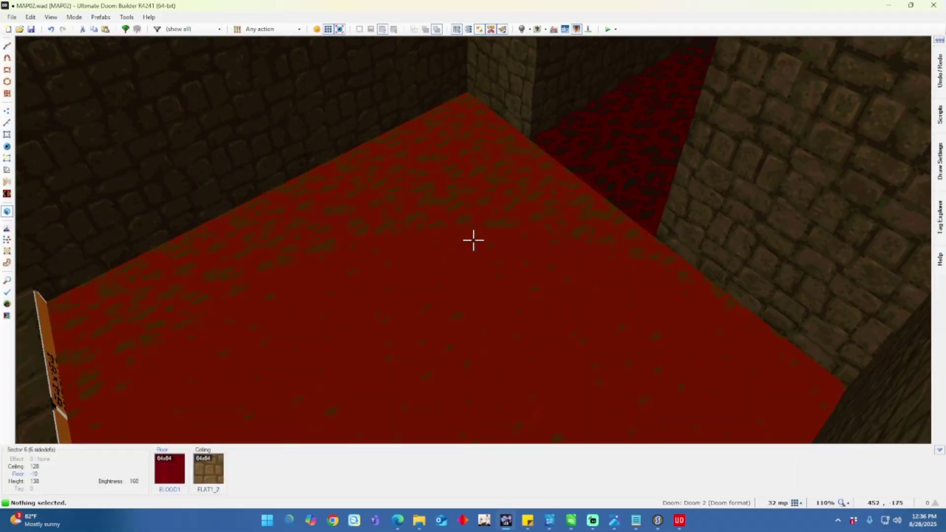
key(w)
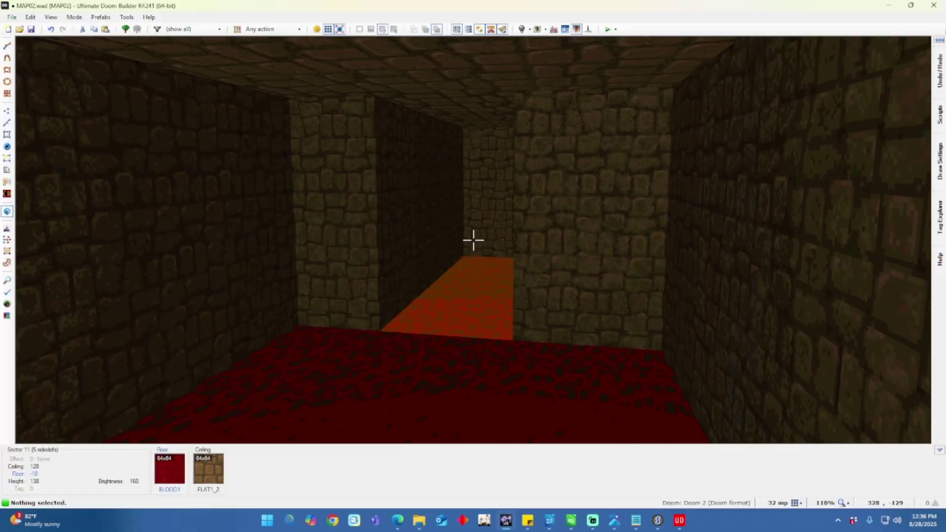
key(s)
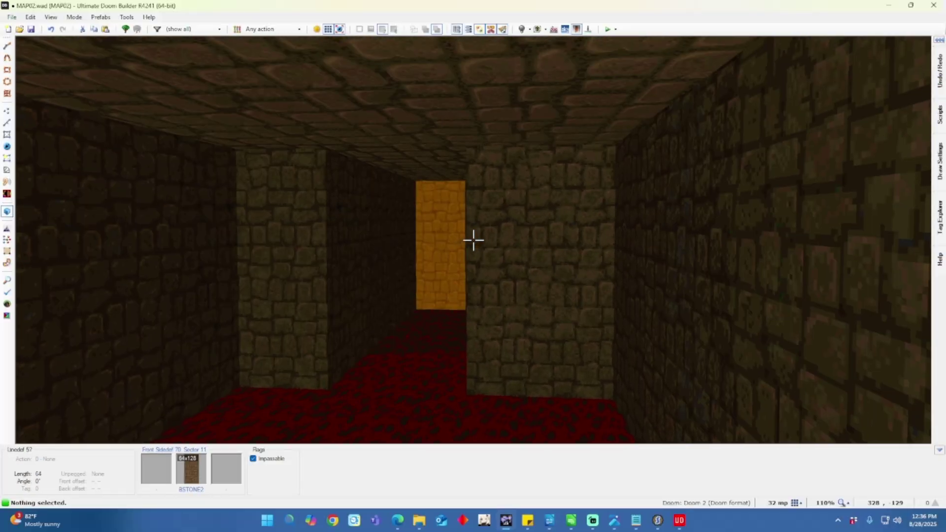
key(q)
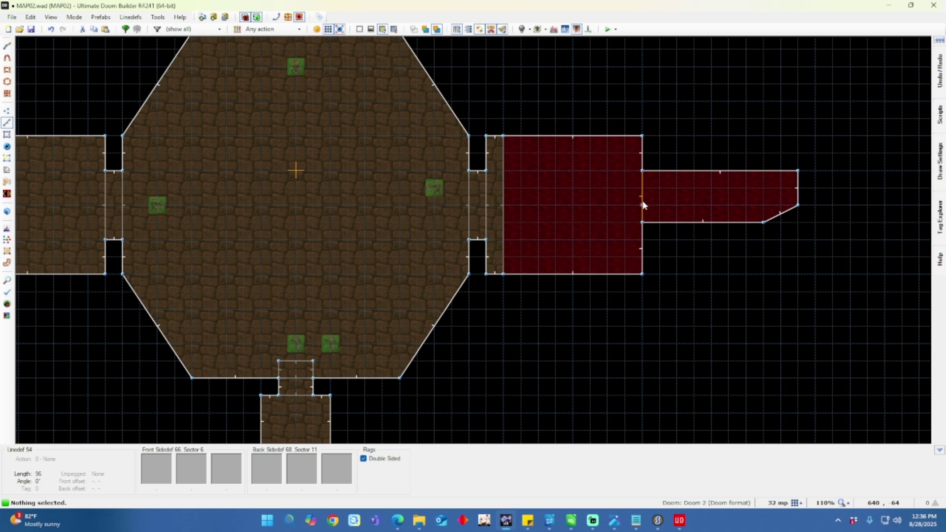
key(d)
click(660, 171)
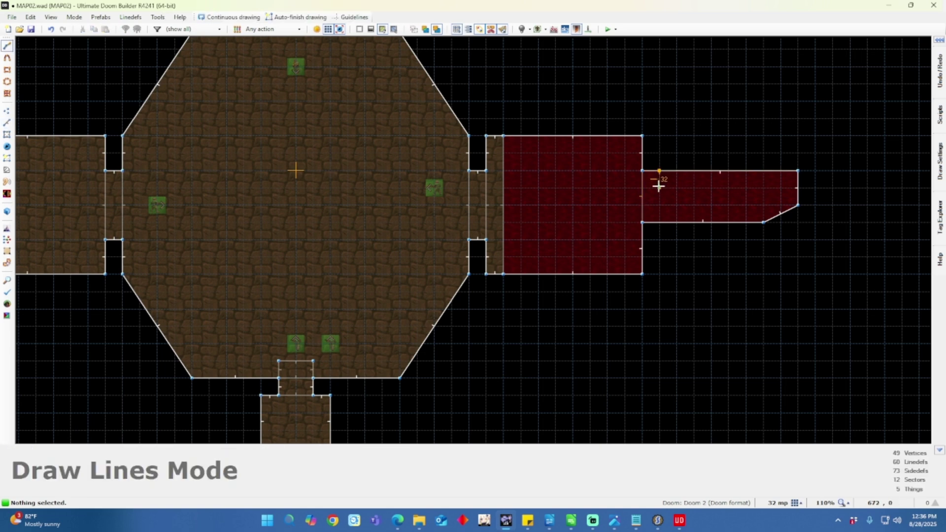
key(BackSpace)
key(Escape)
Set the front middle texture of the linedef between the blood room and the corridor to BFALL1.
right_click(642, 203)
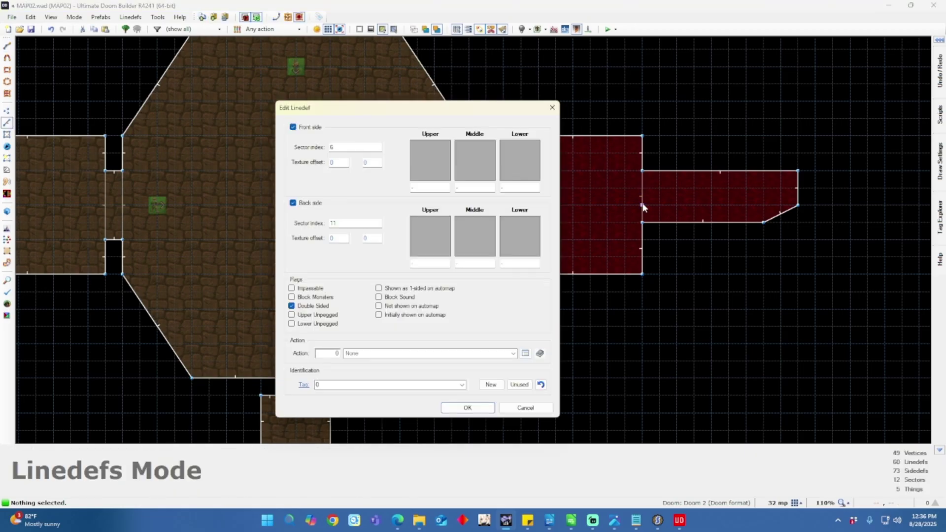
click(479, 168)
double_click(144, 256)
click(481, 405)
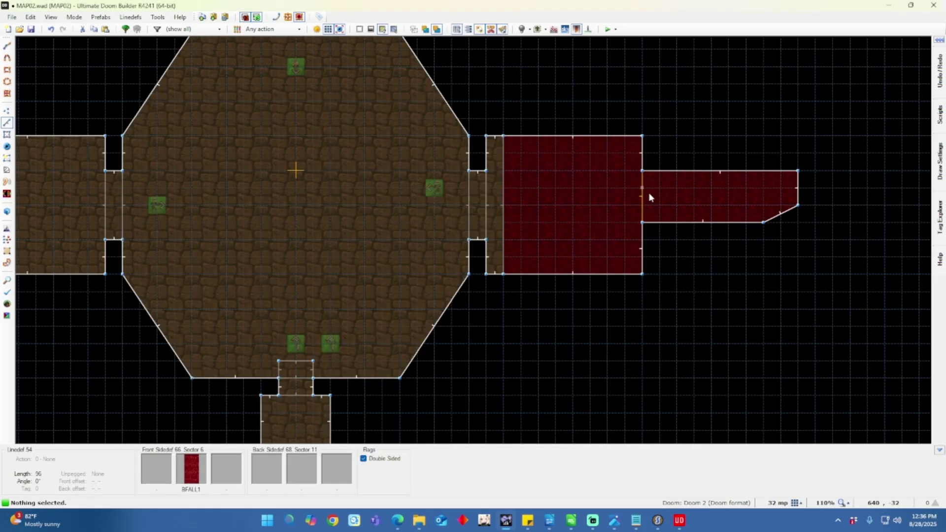
Set the front lower texture of the linedef between the blood room and the corridor to BFALL1 and toggle its Impassable flag.
key(w)
key(w)
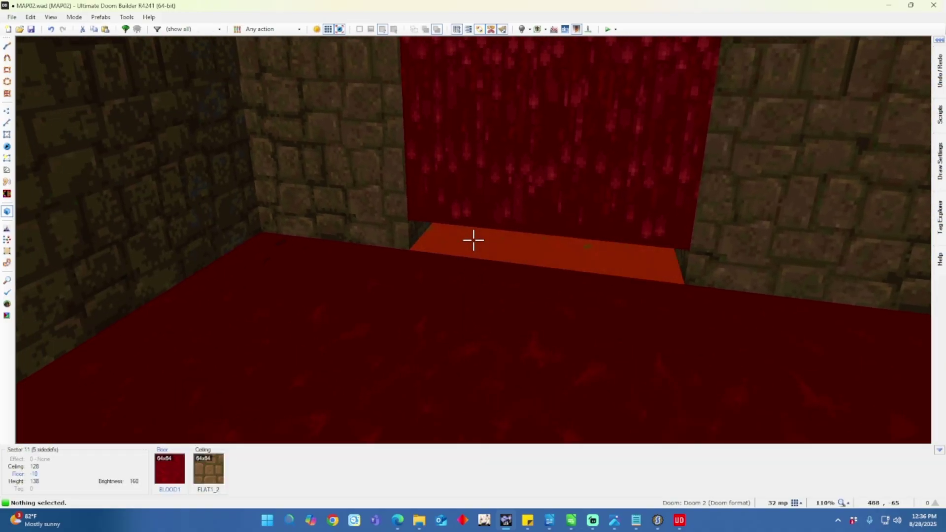
key(w)
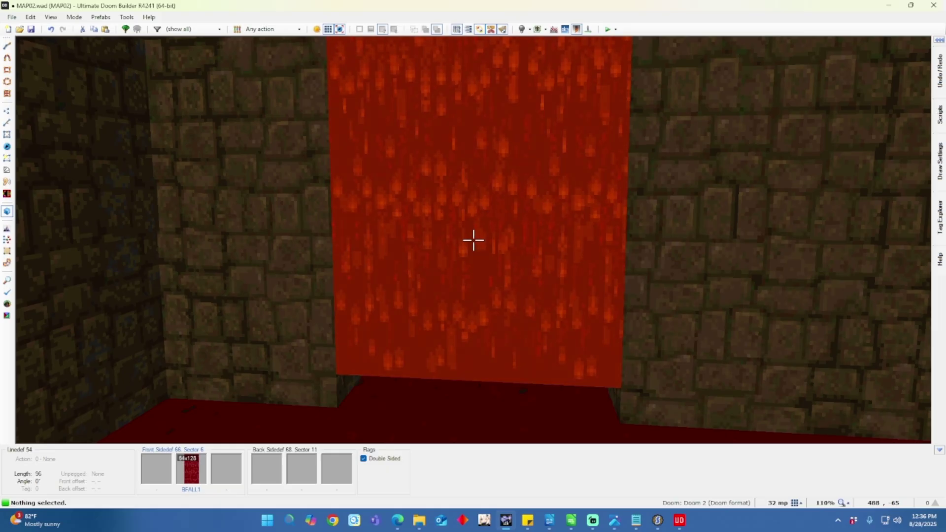
key(q)
right_click(558, 235)
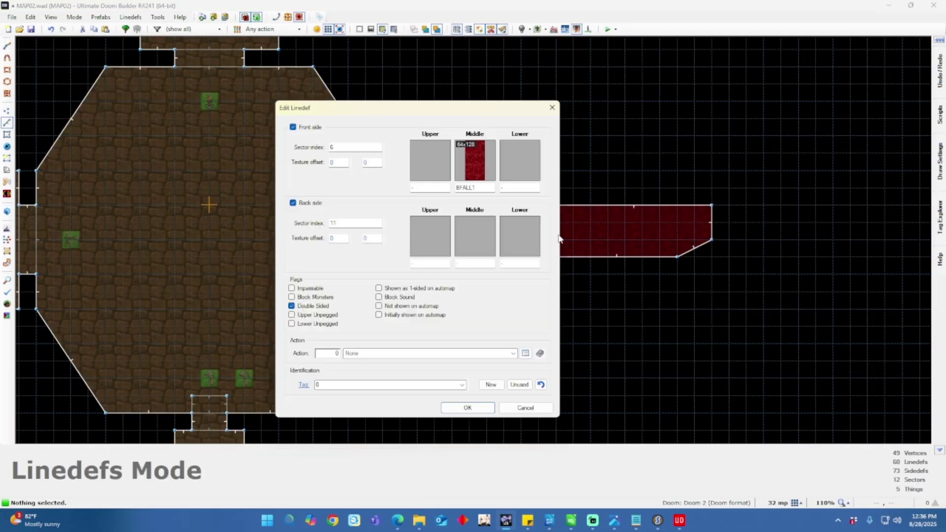
click(514, 191)
text(B)
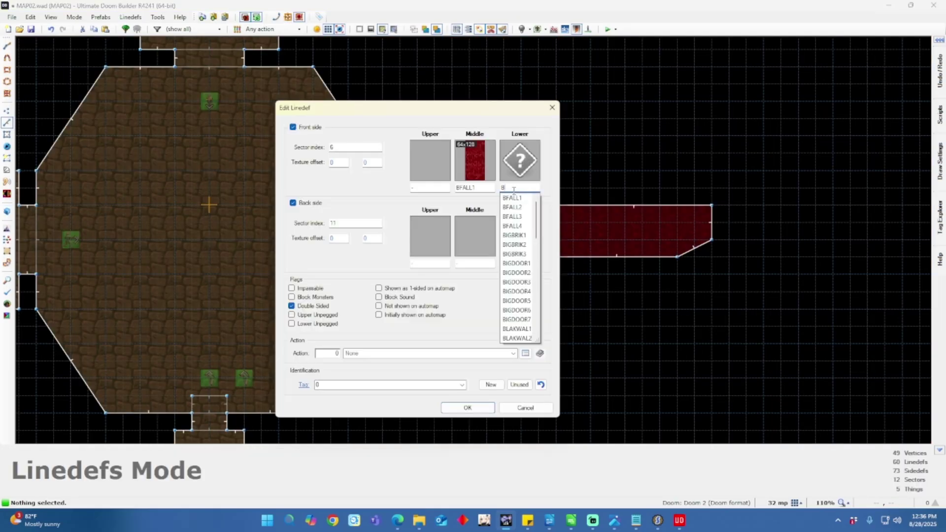
text(FALL1)
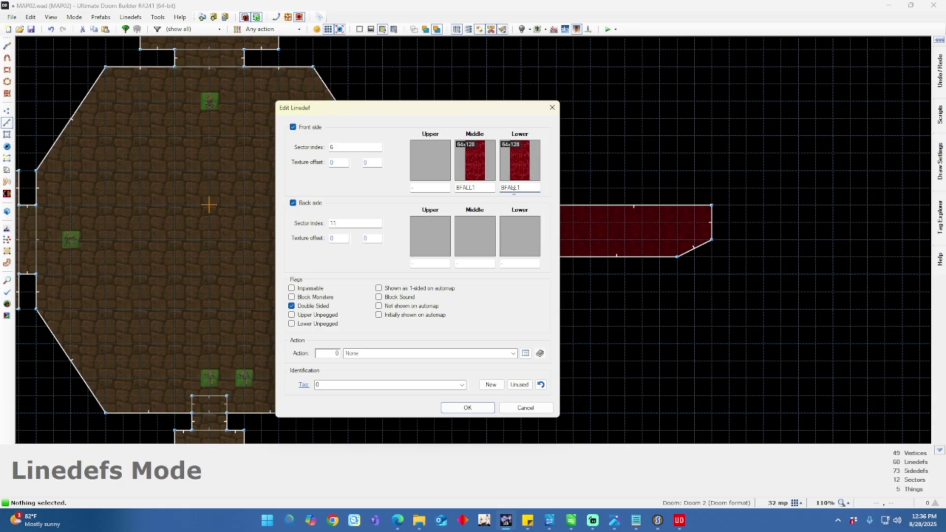
click(295, 292)
click(476, 409)
key(w)
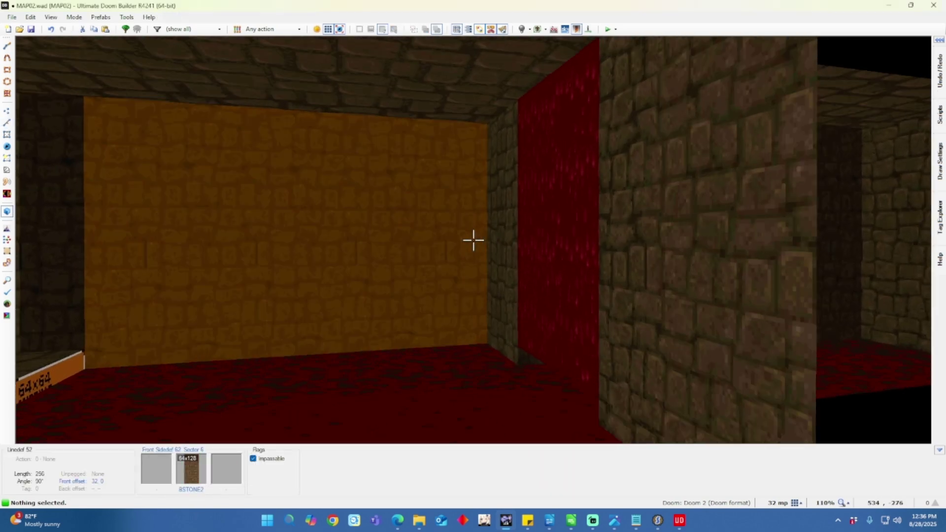
key(w)
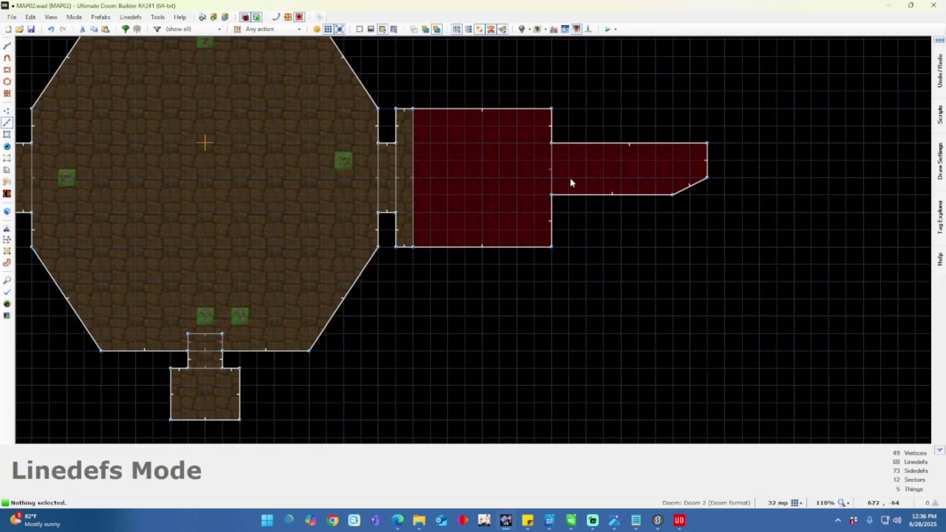
Set the floor height of the corridor sector off the blood room to 0.
key(s)
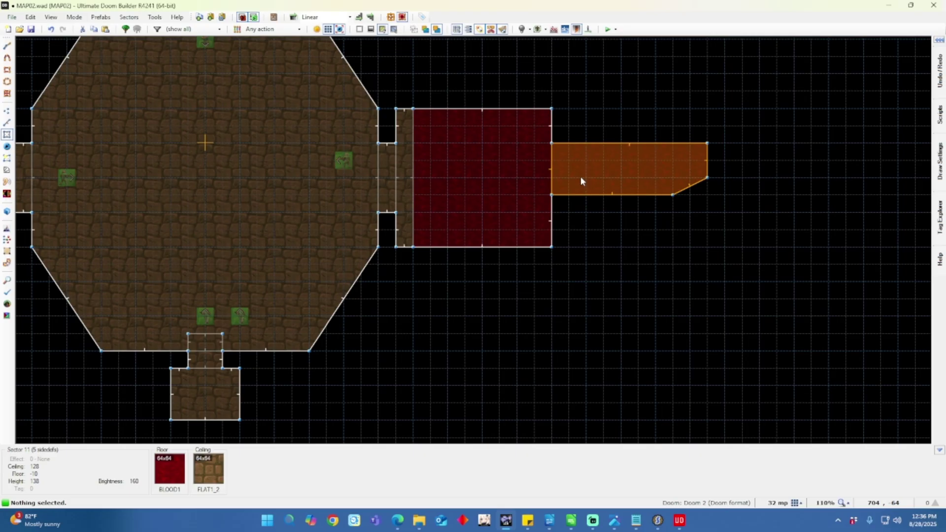
right_click(580, 176)
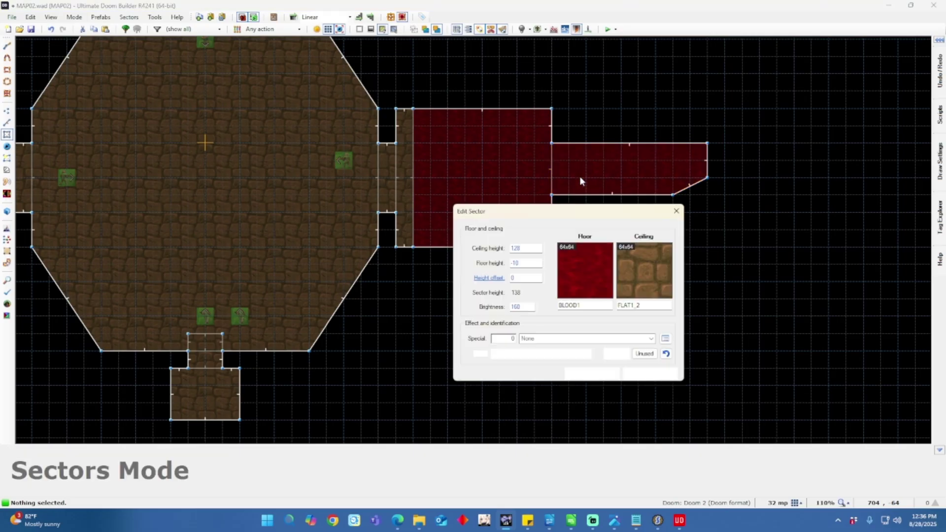
click(536, 262)
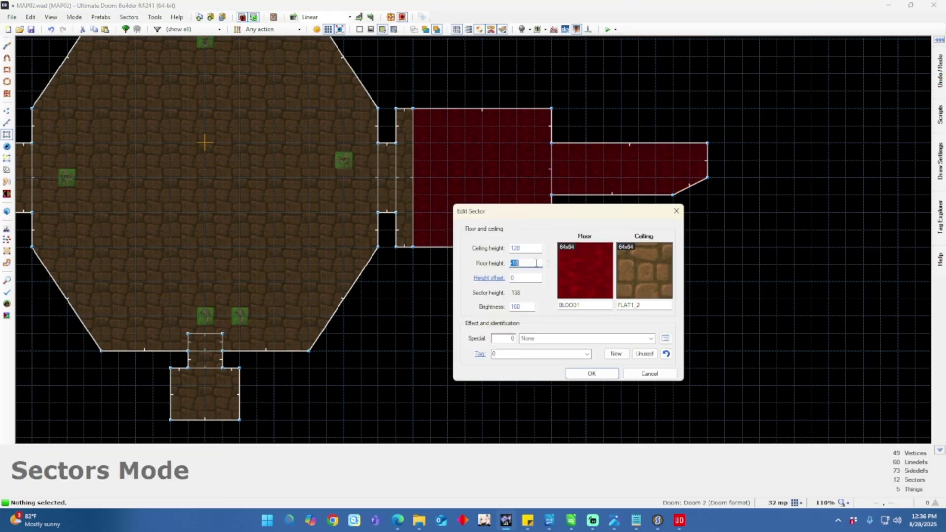
click(591, 374)
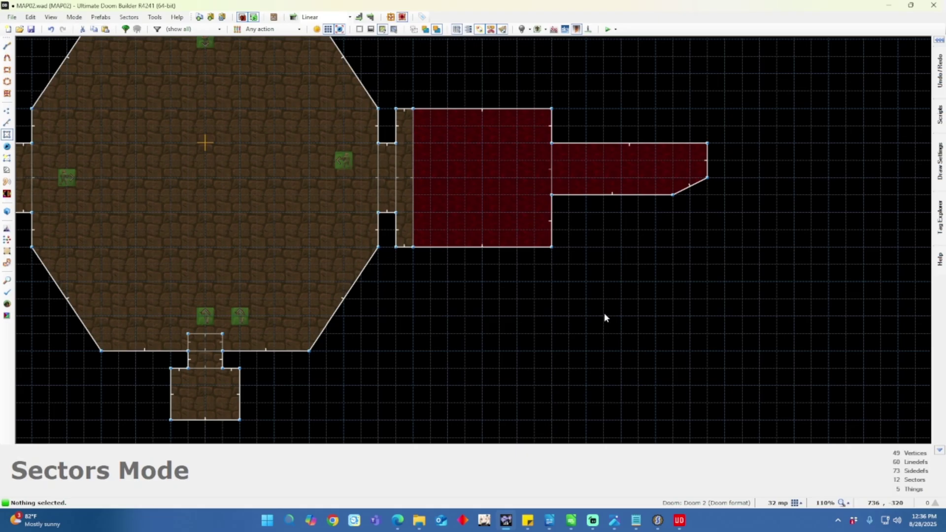
Assign the sector special 9 Secret to the corridor off the blood room.
right_click(597, 181)
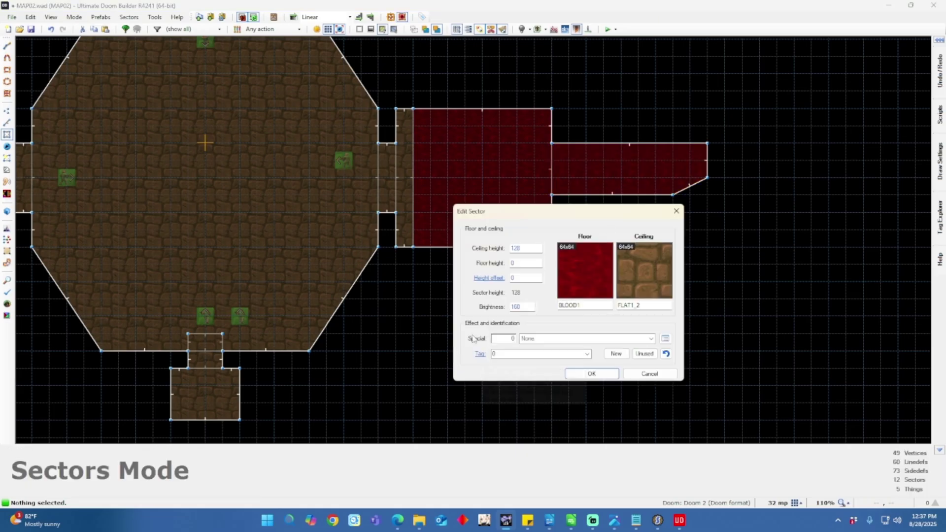
click(652, 338)
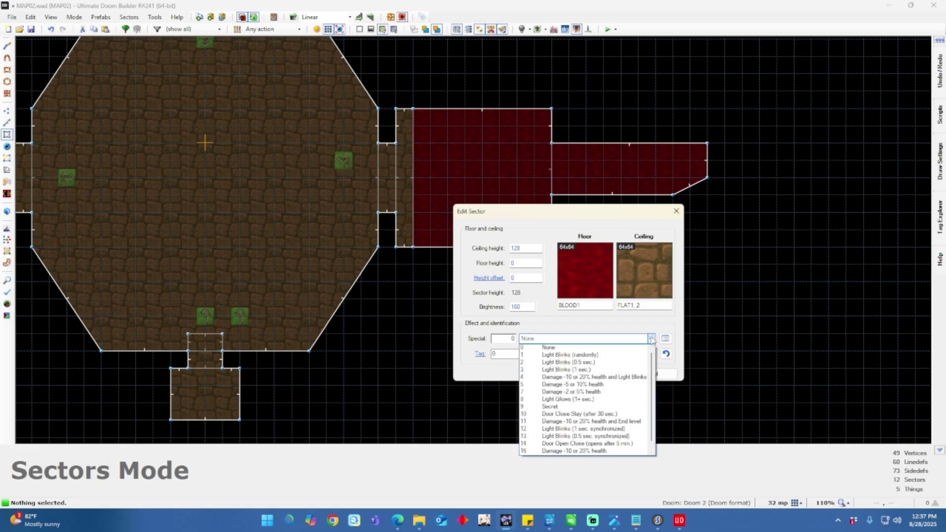
click(550, 406)
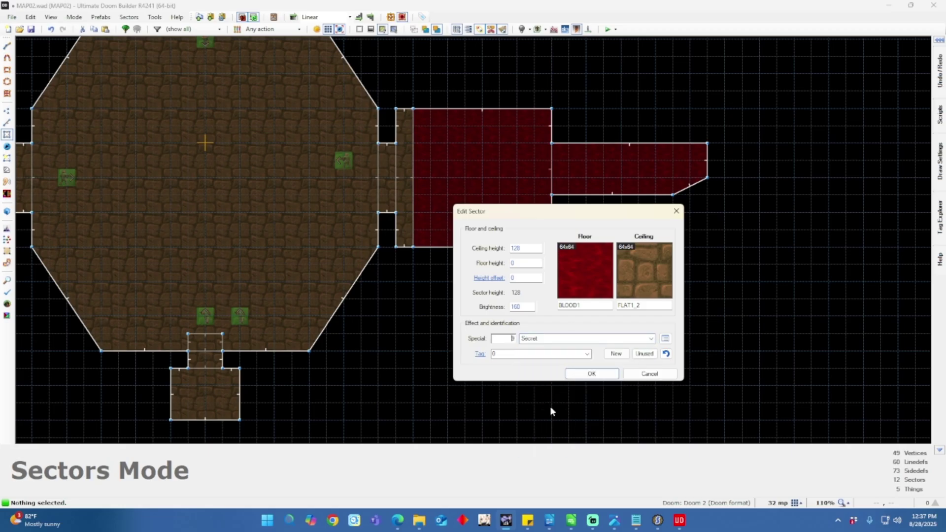
click(586, 375)
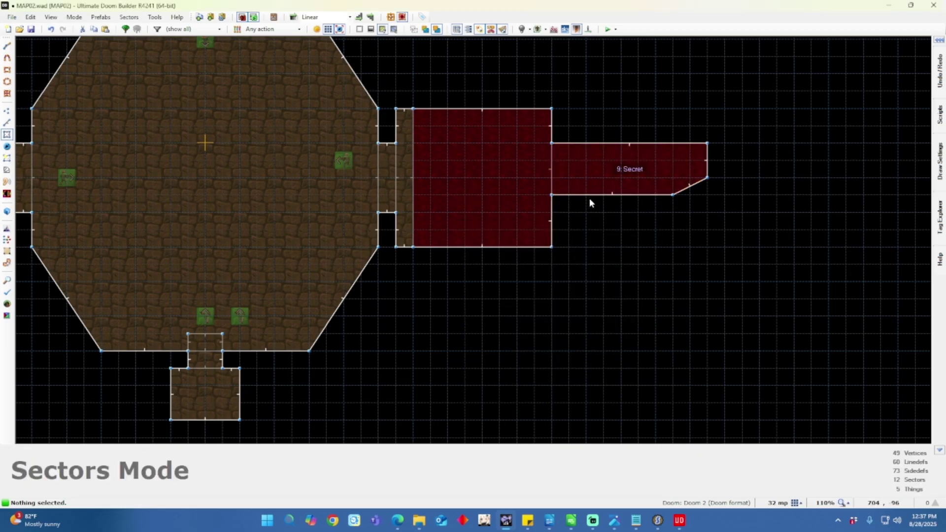
Set the front middle texture of the blood-floored area's four outer wall linedefs to BFALL1.
key(l)
click(495, 112)
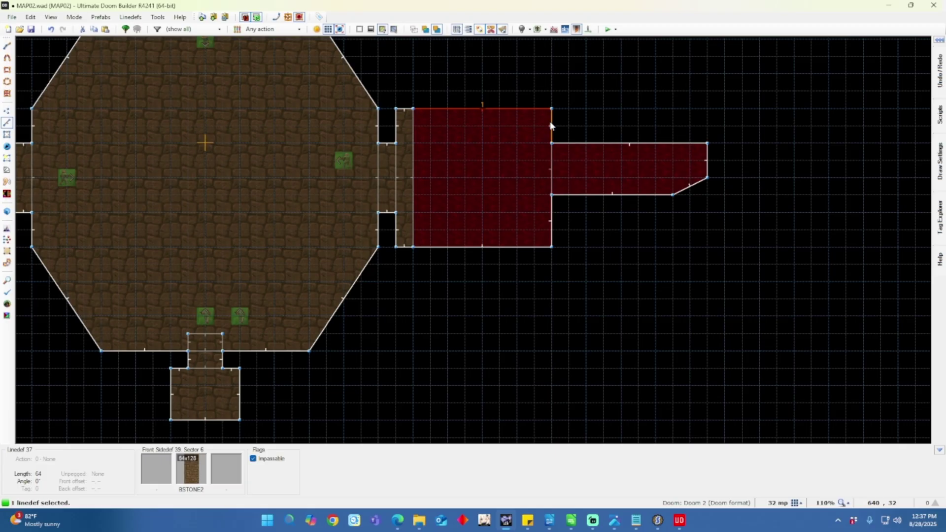
click(551, 125)
click(552, 214)
click(490, 248)
right_click(490, 247)
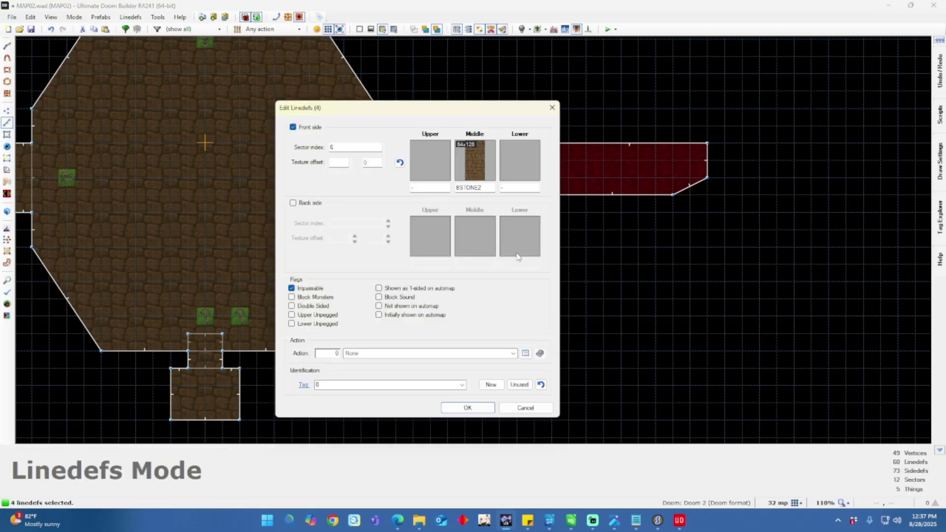
click(472, 188)
key(BackSpace)
key(BackSpace)
key(BackSpace)
key(Delete)
key(Delete)
key(Delete)
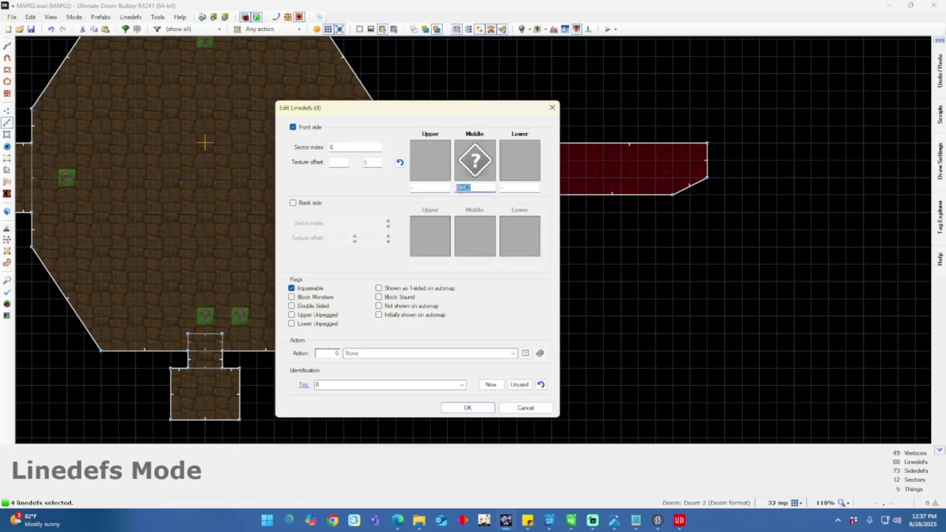
text(FA)
click(472, 199)
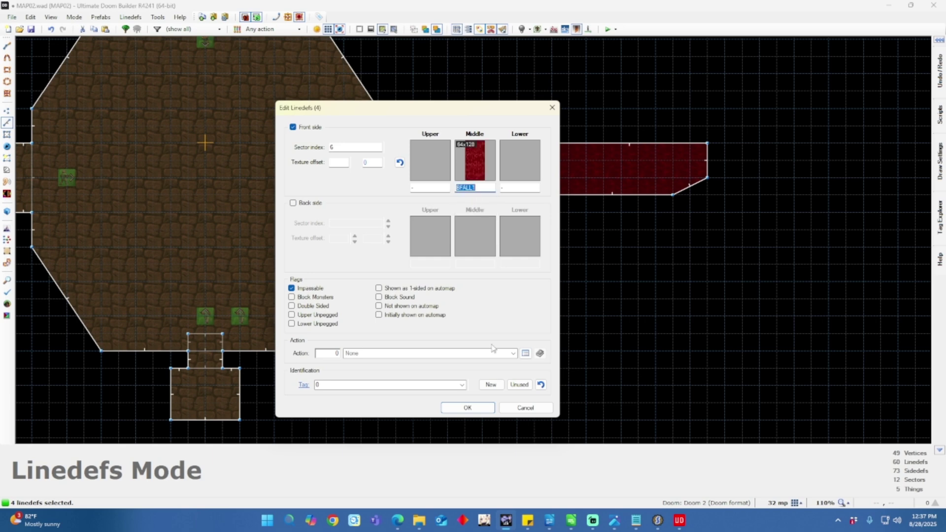
click(468, 408)
Set the back lower texture of the linedef between the stone entry strip and the blood floor to BFALL1.
right_click(413, 188)
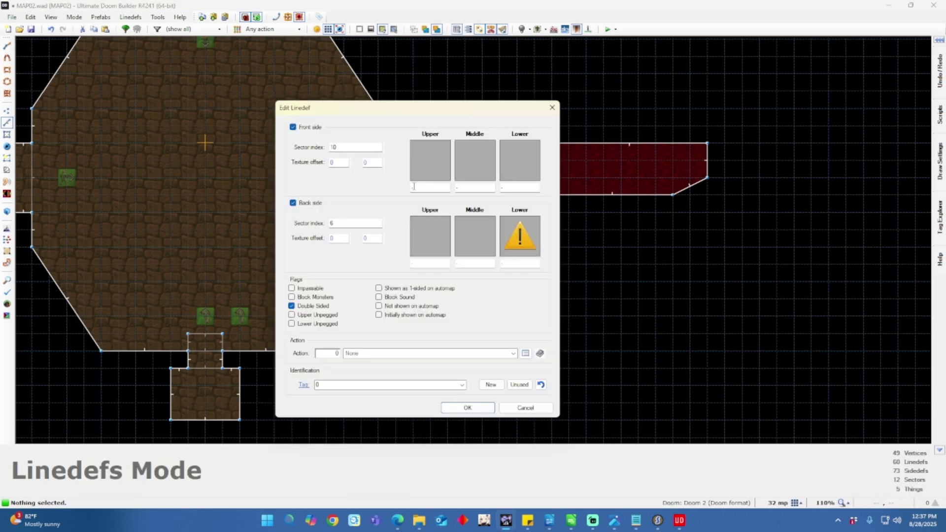
click(520, 263)
text(BFA)
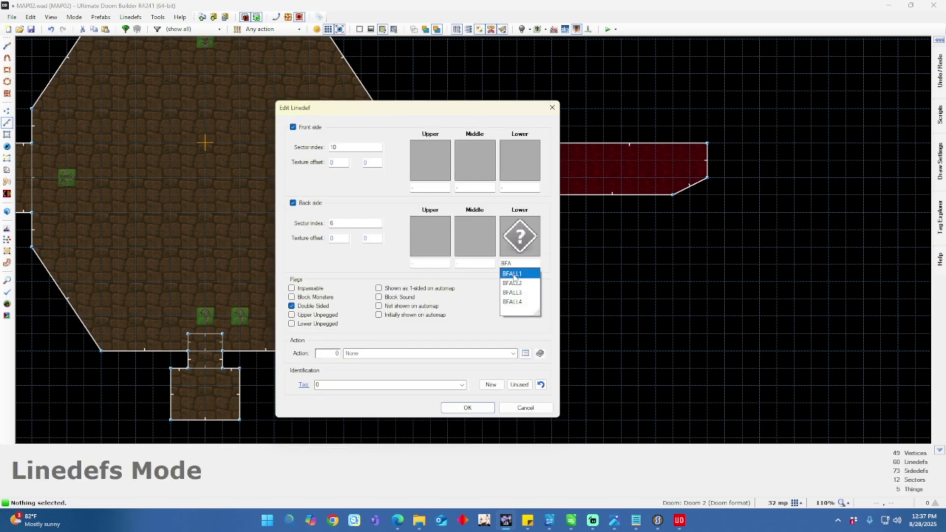
click(513, 274)
click(468, 408)
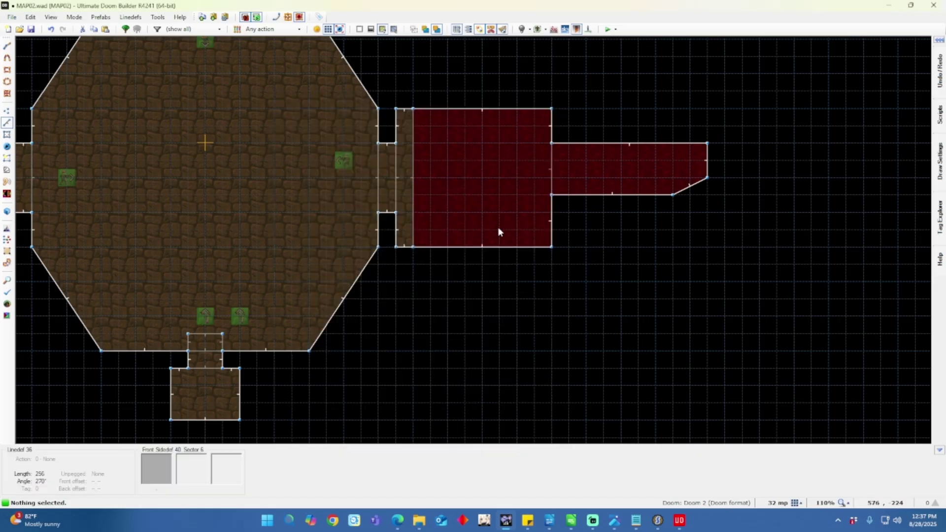
right_click(396, 193)
click(467, 407)
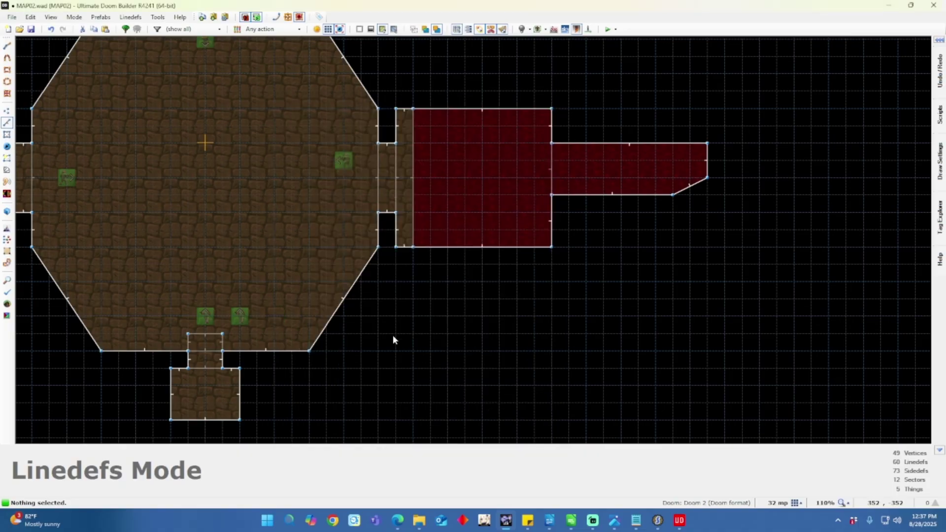
Give the six linedefs of the east, north and west doorways a BIGDOOR5 front upper texture and action 1, DR Door Open Wait Close (also monsters).
click(379, 185)
click(395, 183)
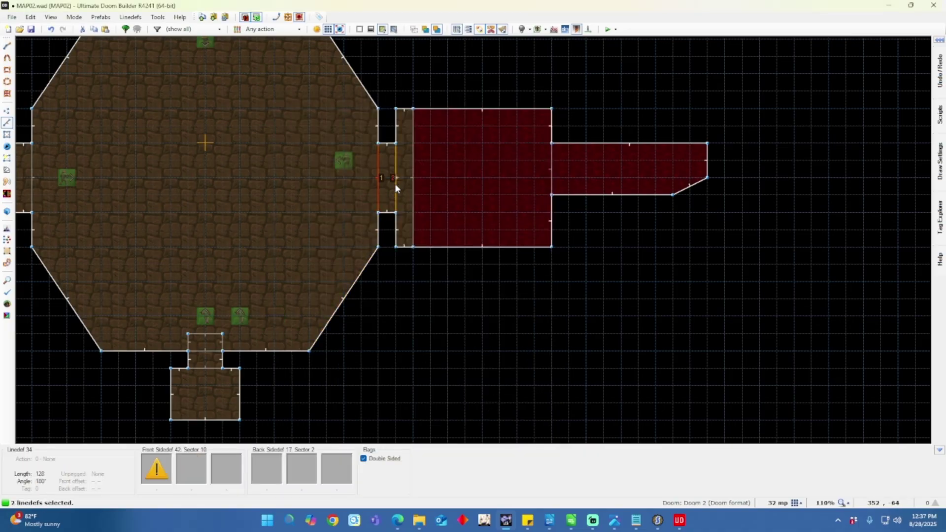
key(Up)
key(Up)
key(Up)
key(Up)
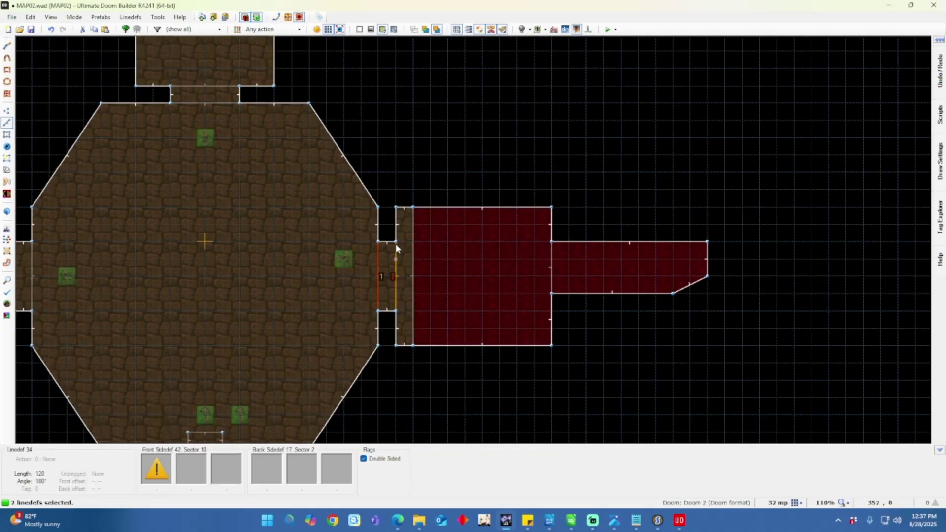
key(Left)
click(253, 149)
click(265, 140)
key(Down)
key(Down)
key(Down)
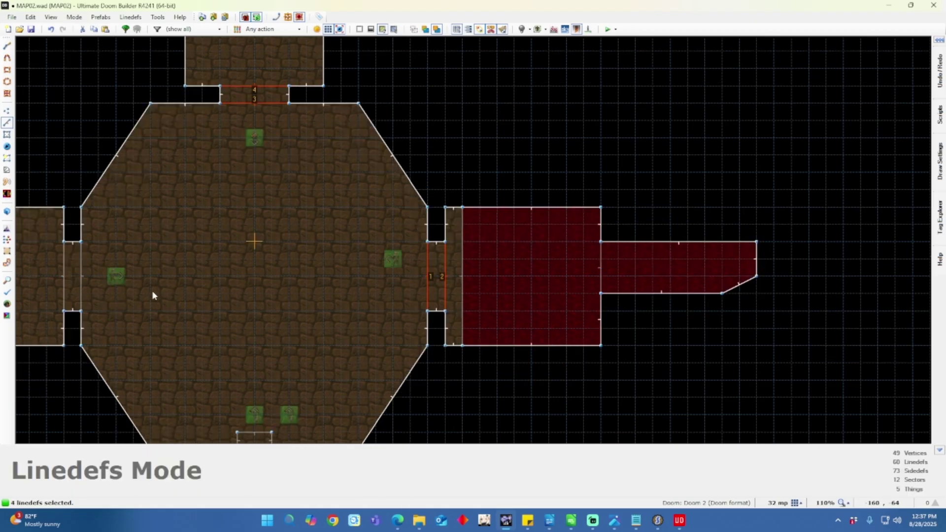
click(80, 290)
click(63, 292)
key(Down)
key(Down)
key(Down)
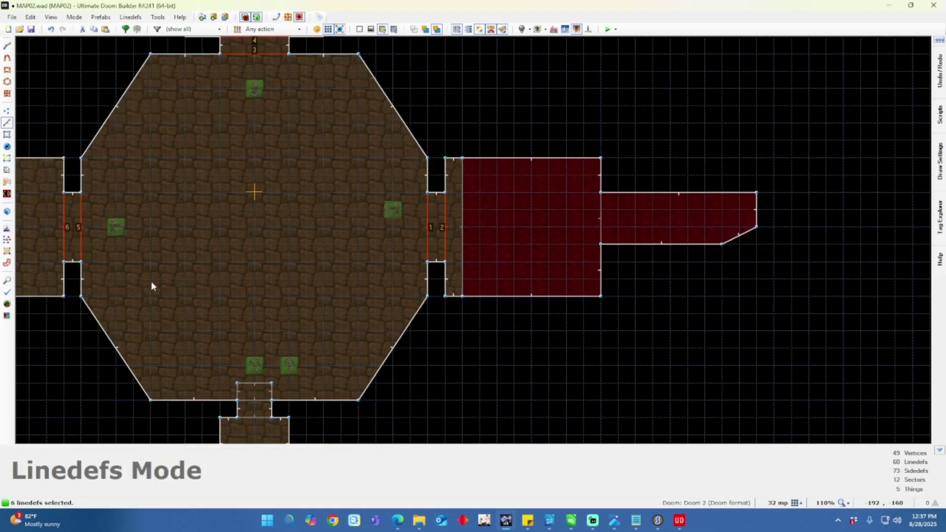
right_click(82, 250)
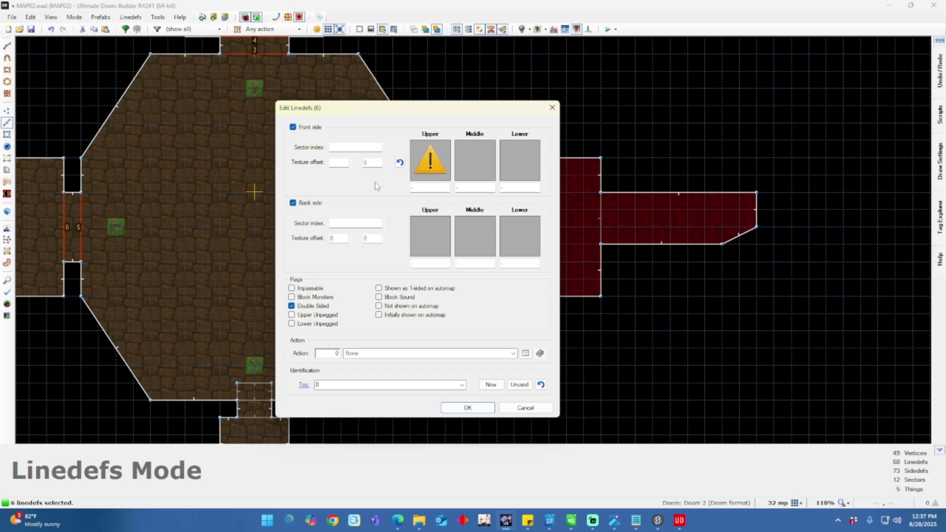
click(421, 166)
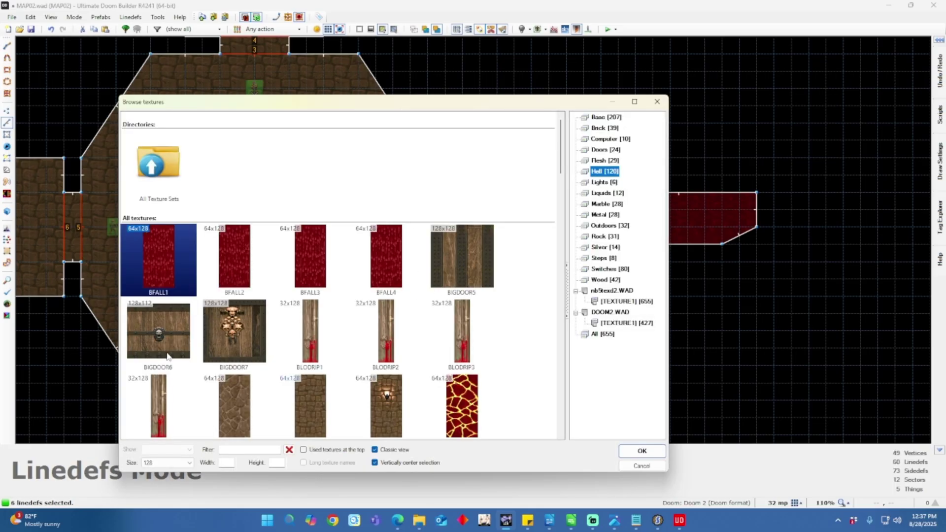
double_click(461, 261)
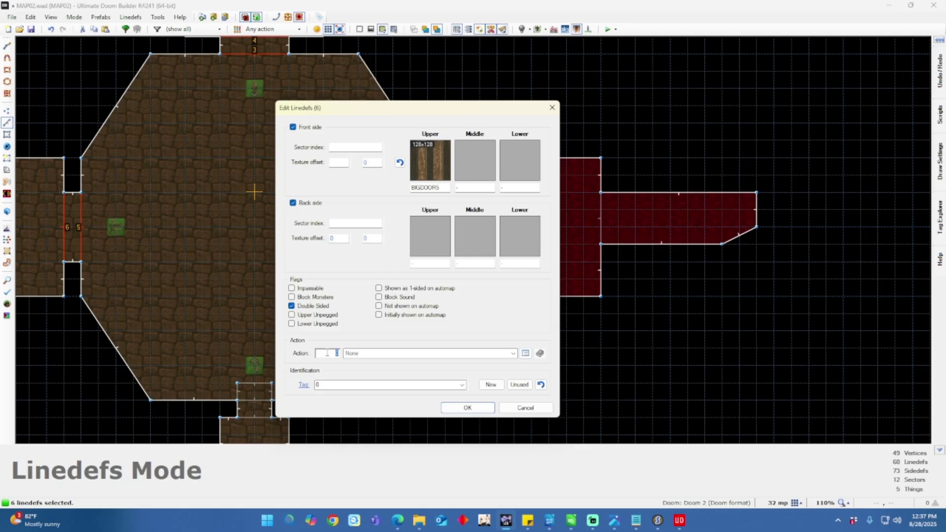
text(1)
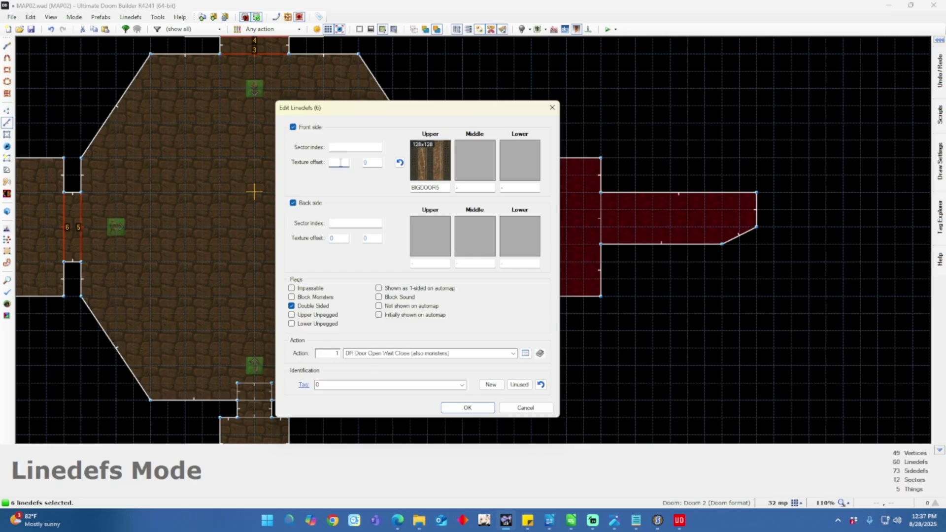
click(471, 407)
Inspect the blood room's walls and the octagonal room's doors in the 3D view.
key(w)
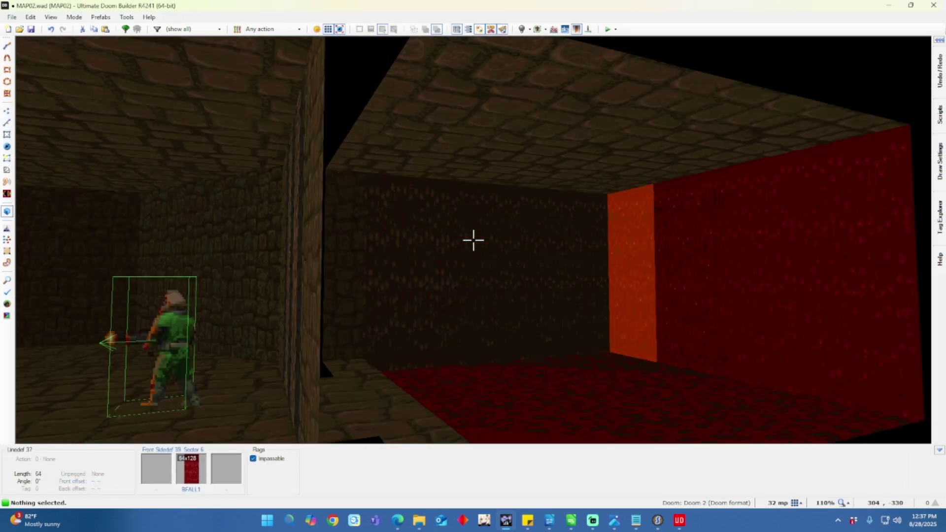
key(w)
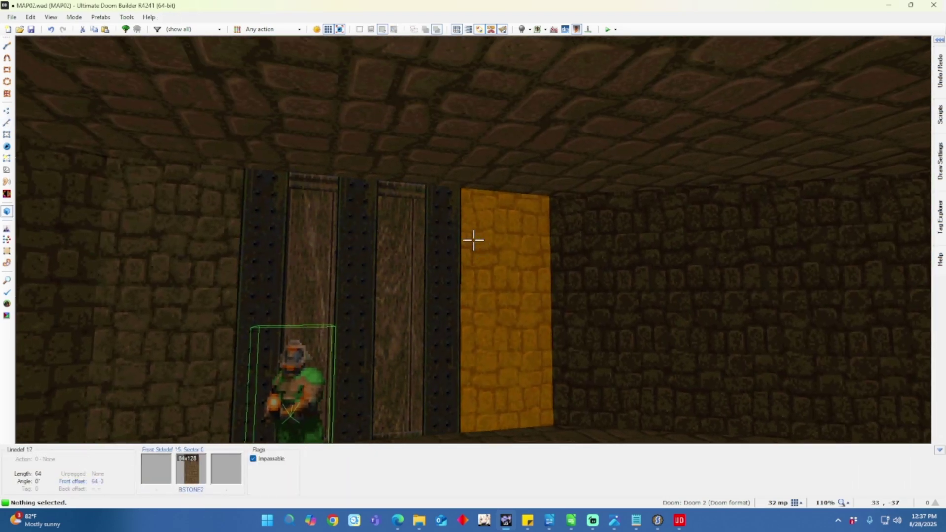
key(s)
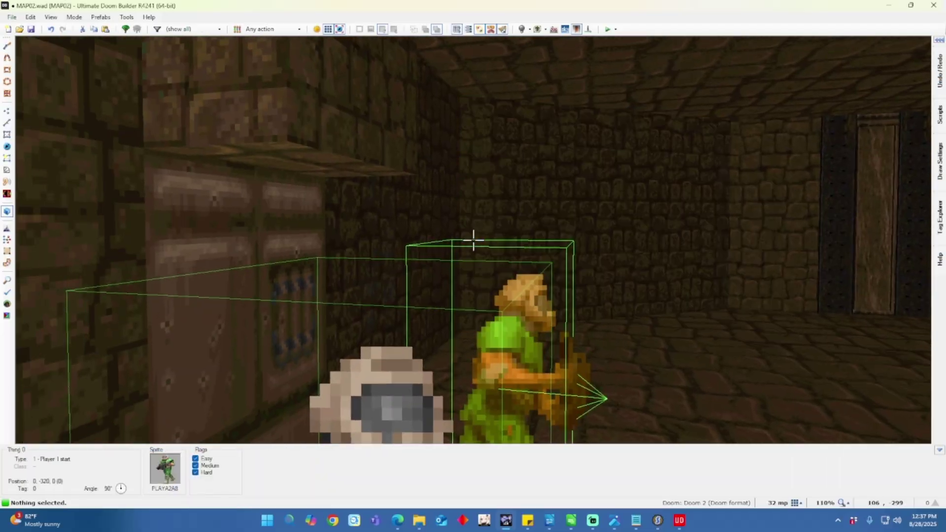
key(a)
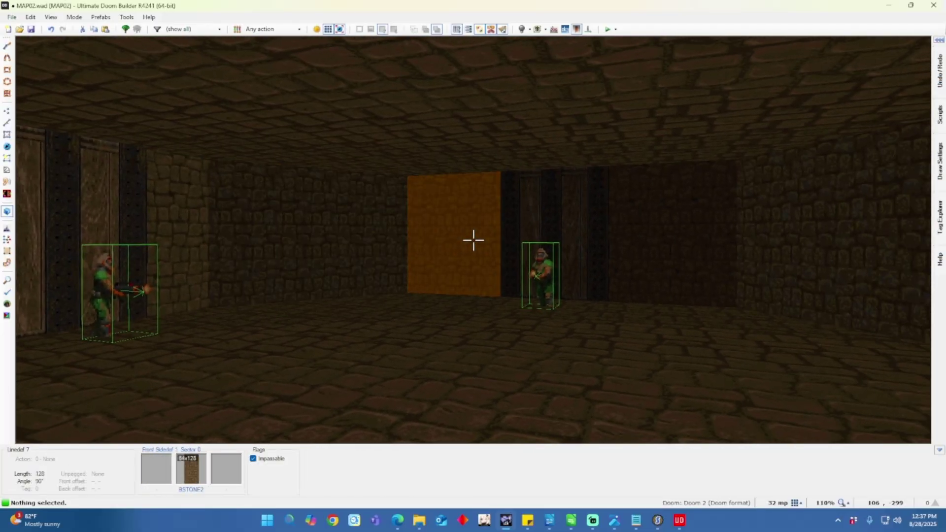
Set the front middle texture of the six side linedefs in the east, west and north doorways to METAL and enable Lower Unpegged.
key(q)
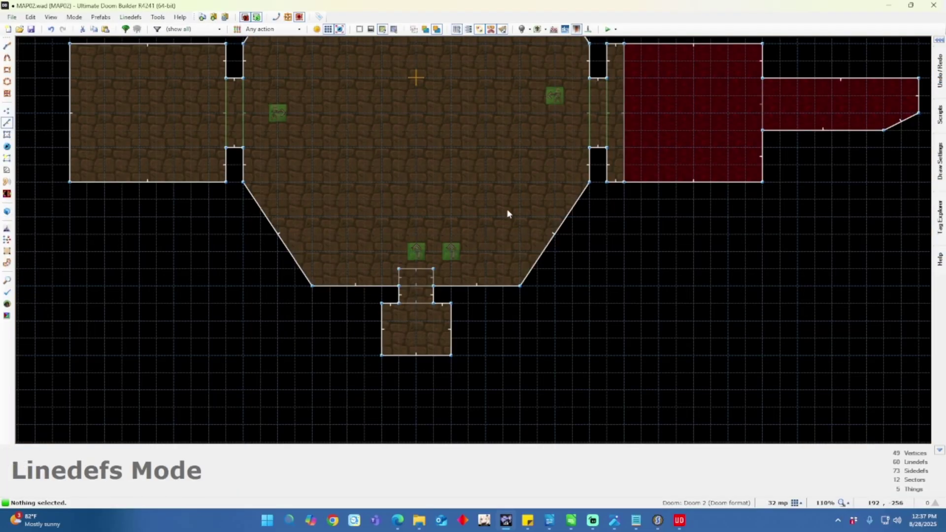
key(Up)
key(Up)
key(Up)
key(Up)
key(Up)
key(Up)
key(Up)
key(Up)
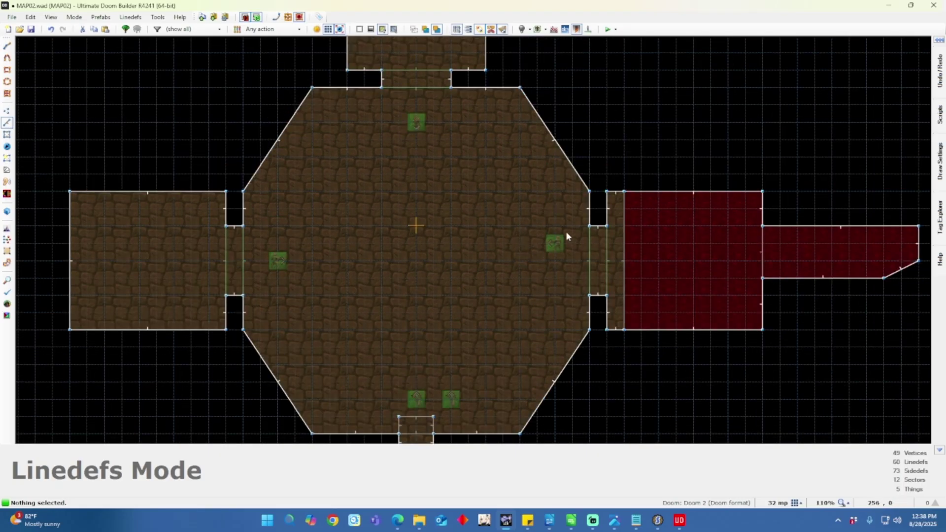
click(598, 226)
click(597, 295)
click(234, 295)
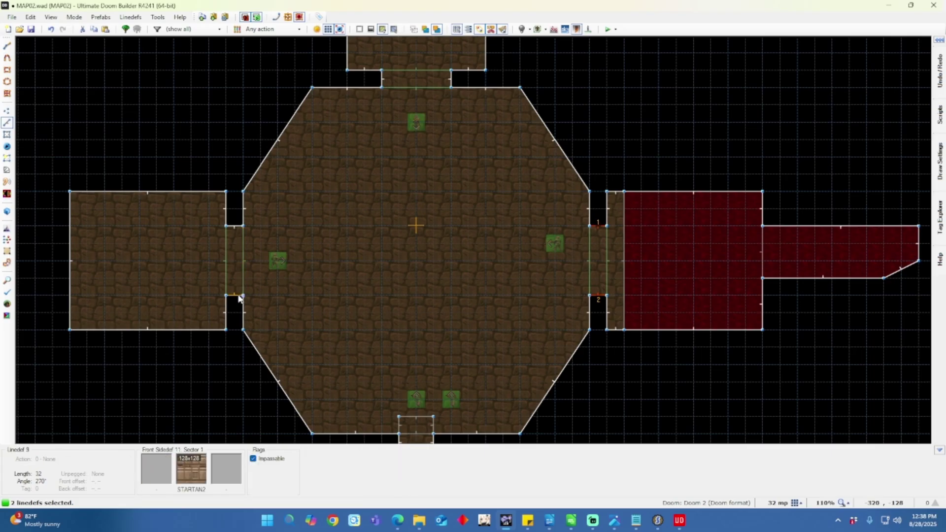
click(236, 226)
click(384, 79)
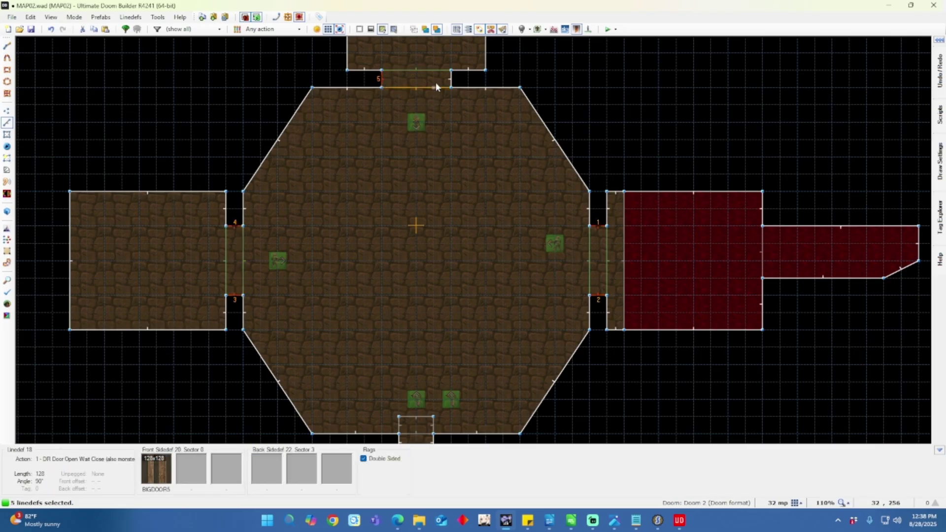
right_click(451, 82)
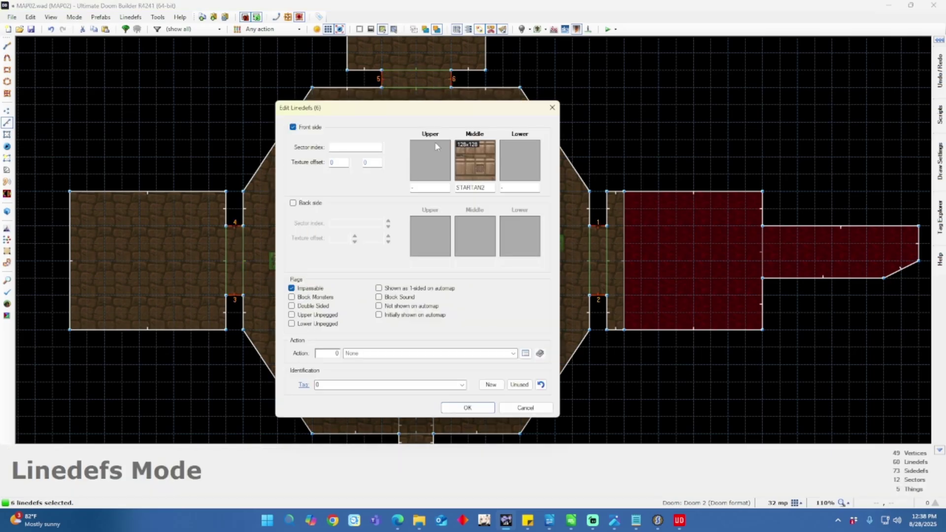
double_click(482, 187)
text(METAL)
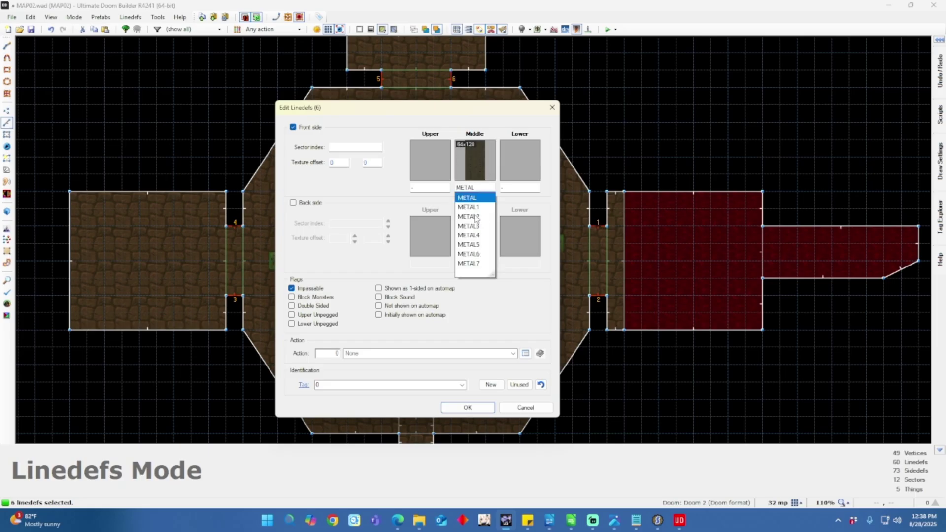
key(Escape)
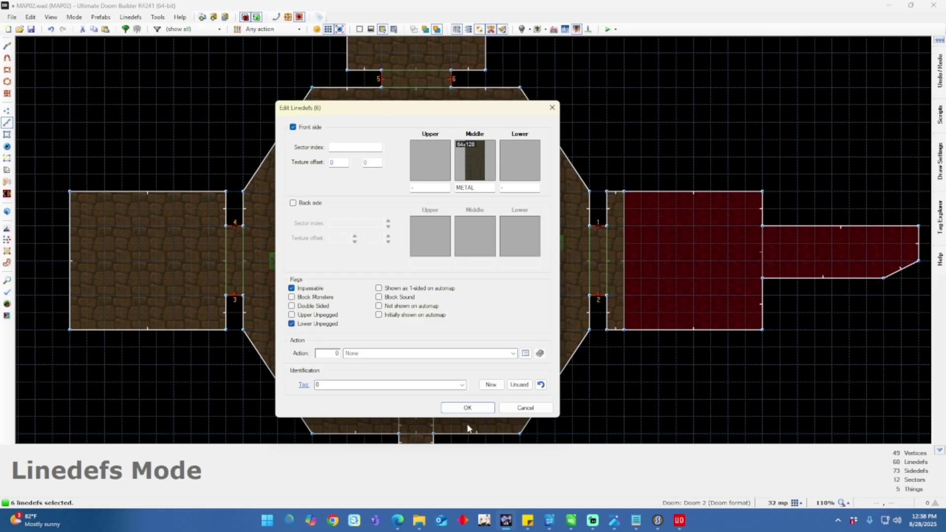
click(478, 408)
click(430, 291)
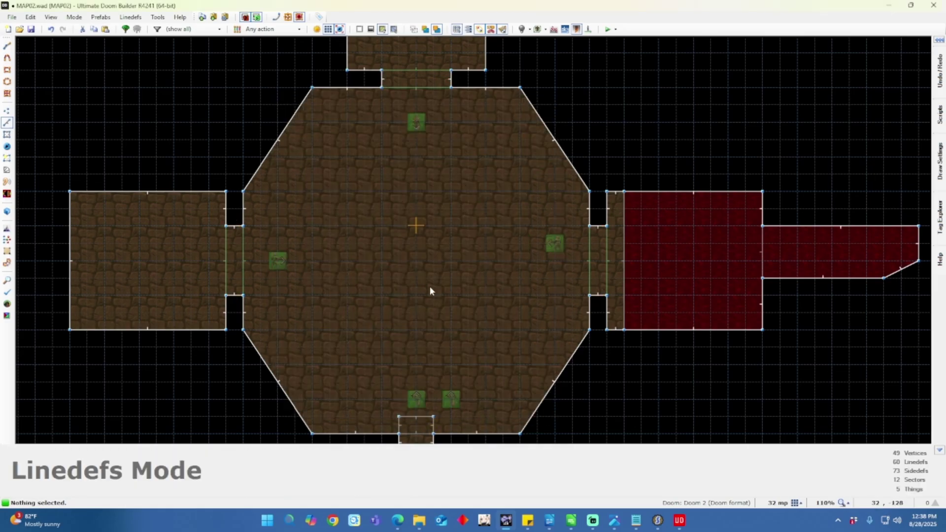
Launch a test run of MAP02 and walk through the octagonal room's east door into the blood room.
key(q)
key(q)
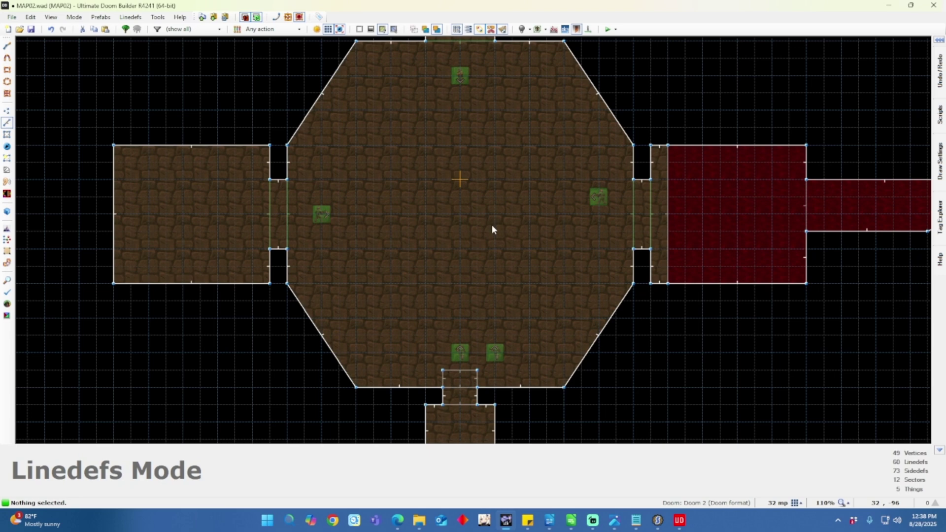
click(609, 29)
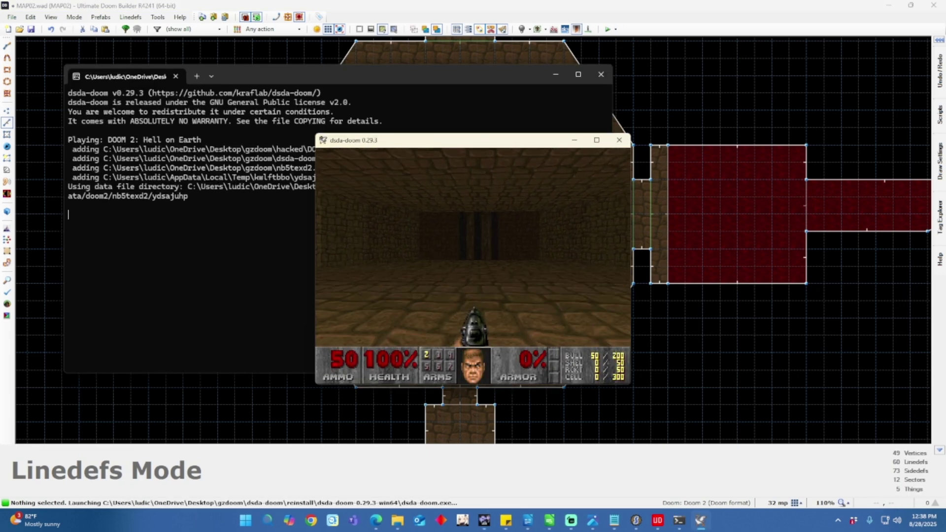
key(Up)
key(Left)
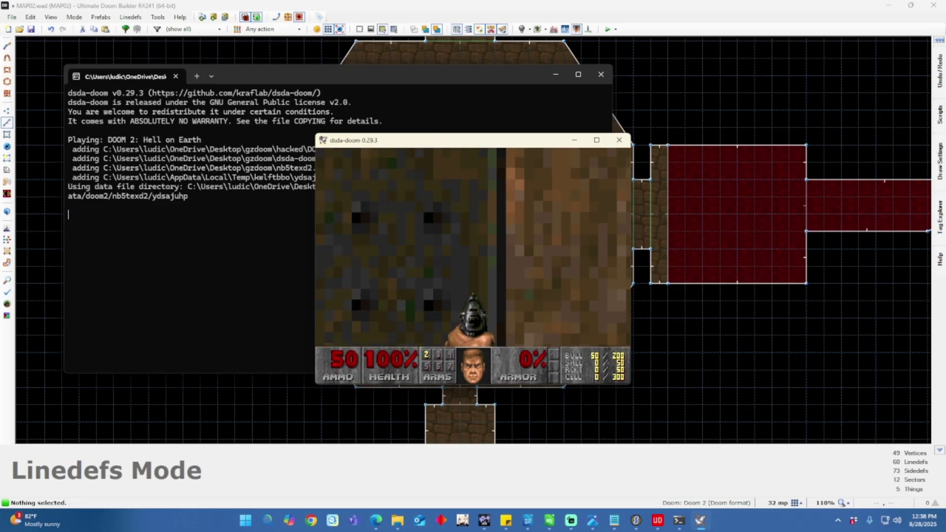
key(Right)
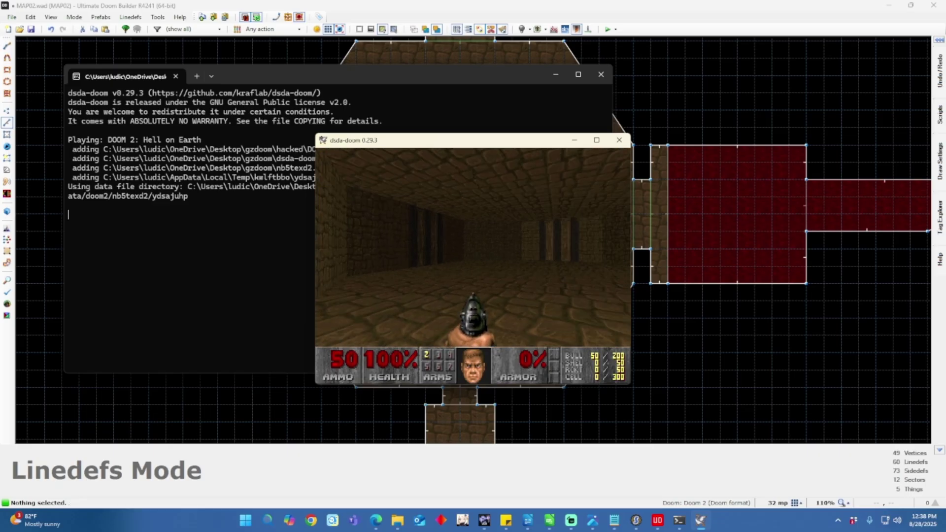
key(Right)
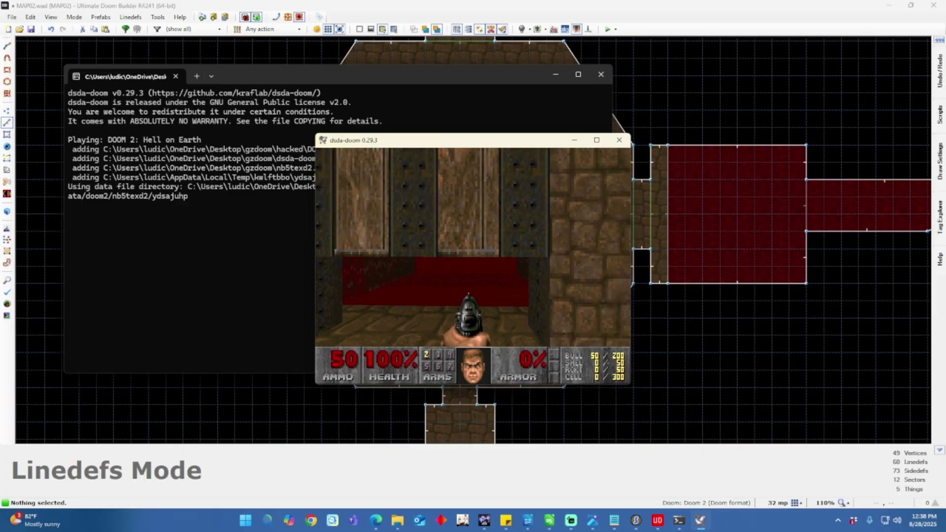
key(Right)
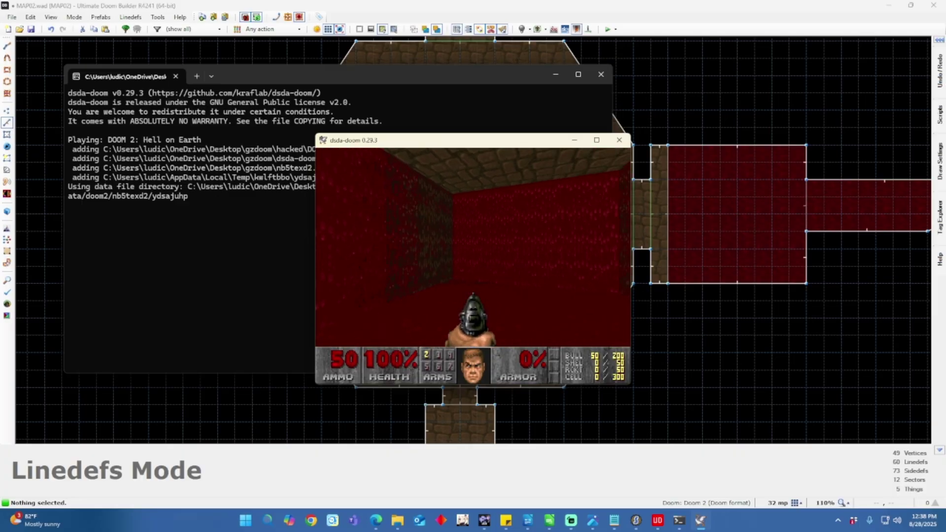
Walk into the secret corridor off the blood room and examine its walls, floor and hidden entrance.
key(Up)
key(Up)
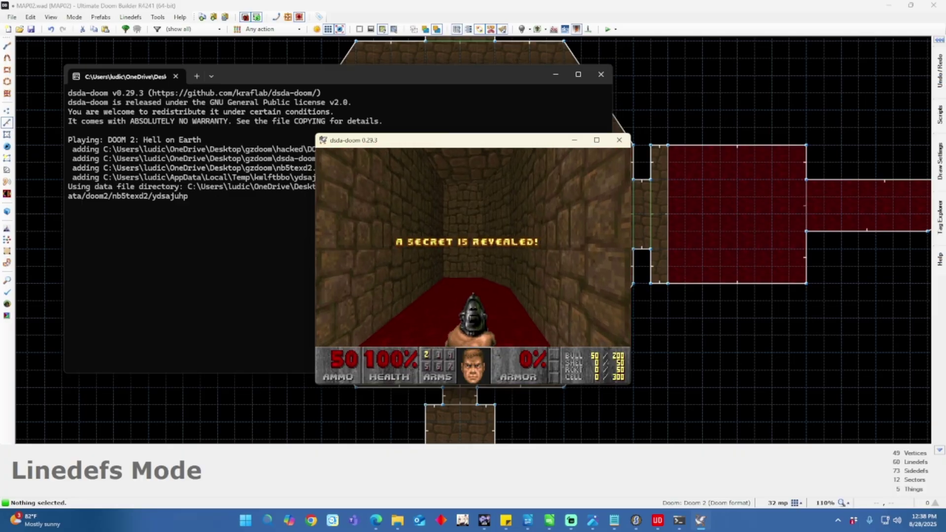
key(Right)
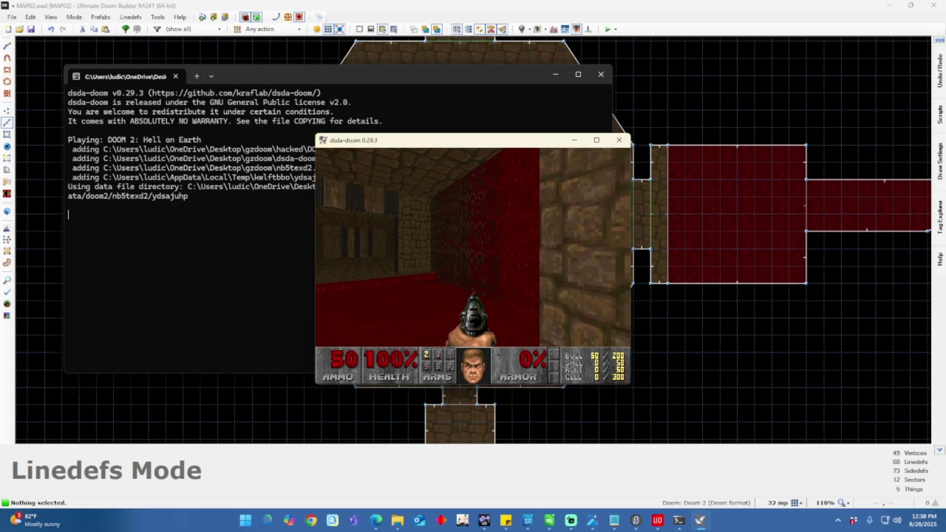
key(Right)
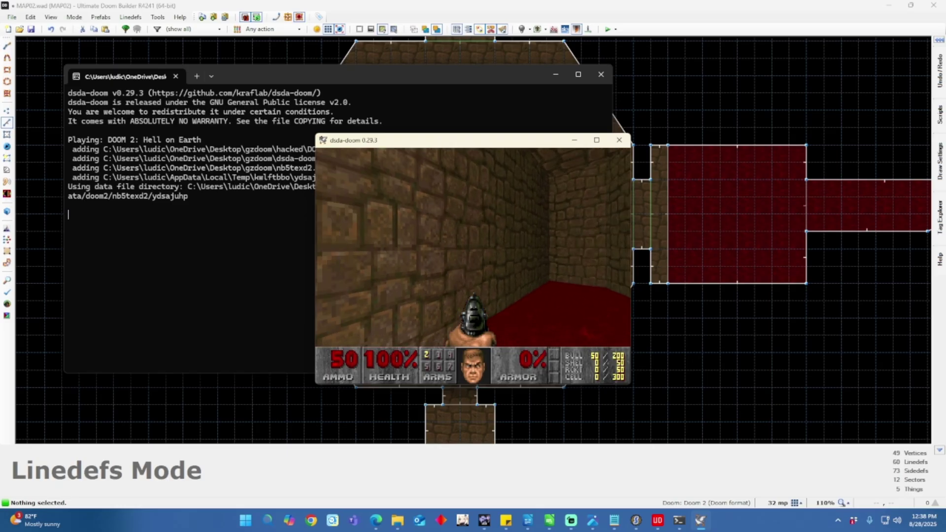
key(Up)
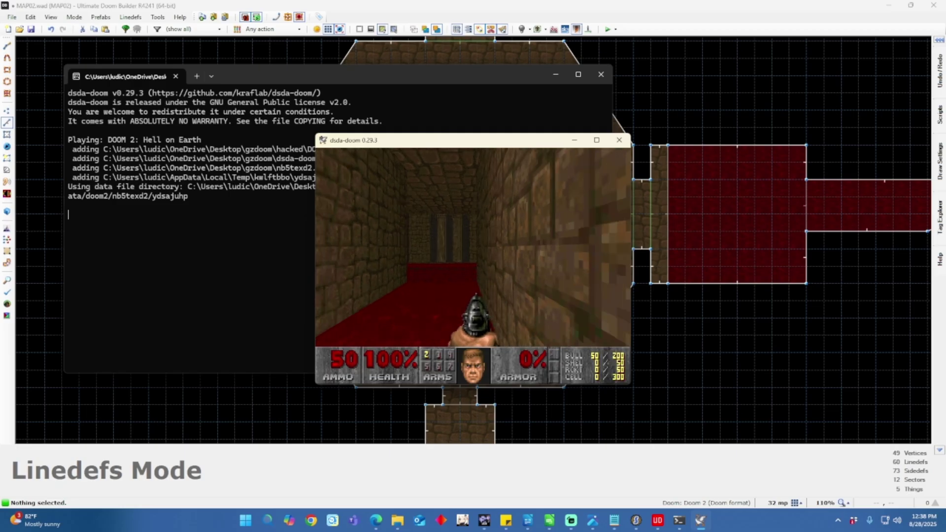
key(Right)
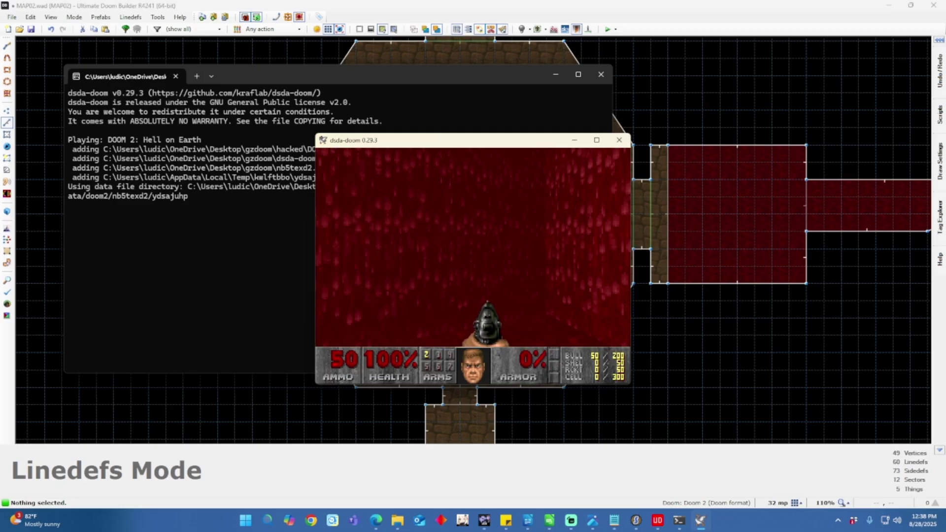
key(Right)
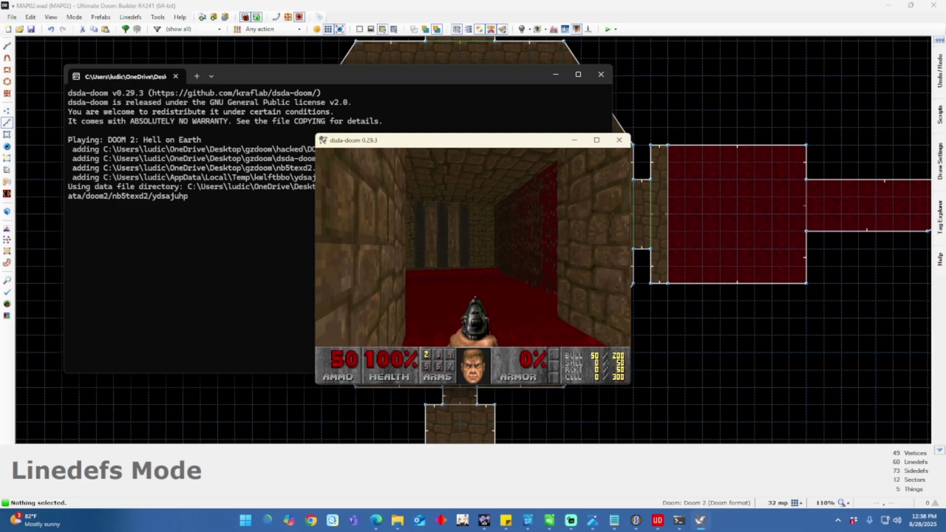
key(Right)
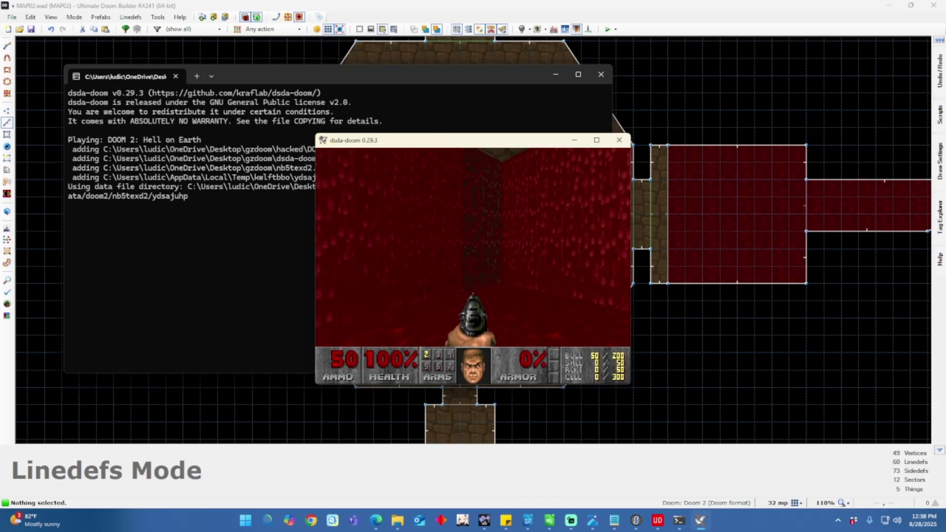
Walk back from the blood room through the door to the octagonal room and quit the test game.
key(Up)
key(Right)
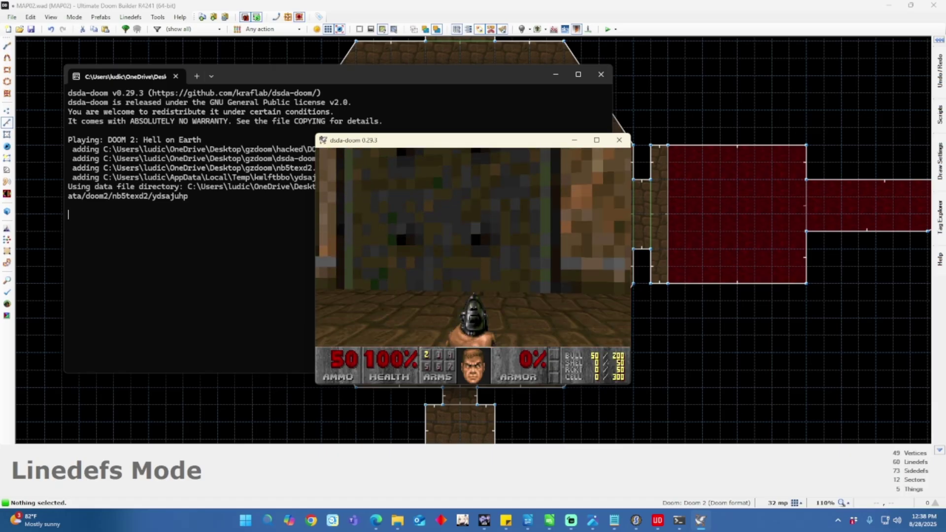
key(Escape)
key(Up)
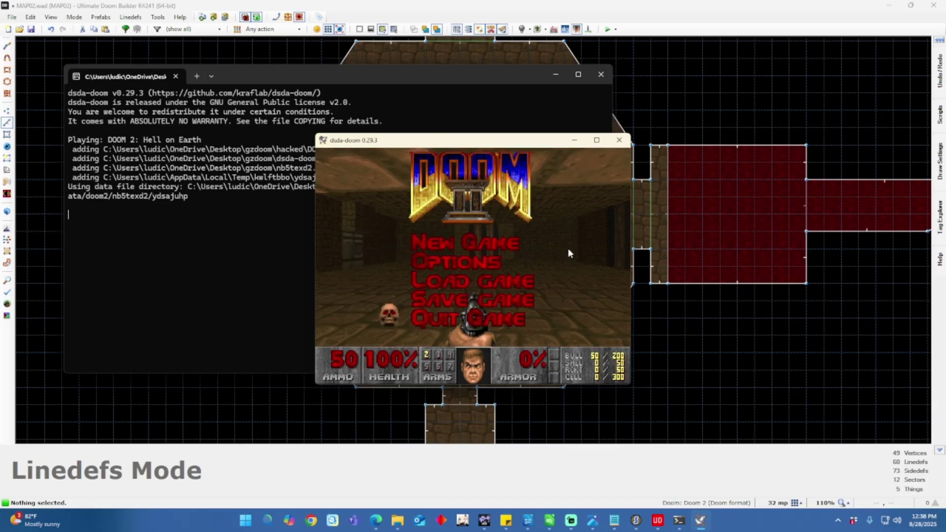
key(Return)
key(y)
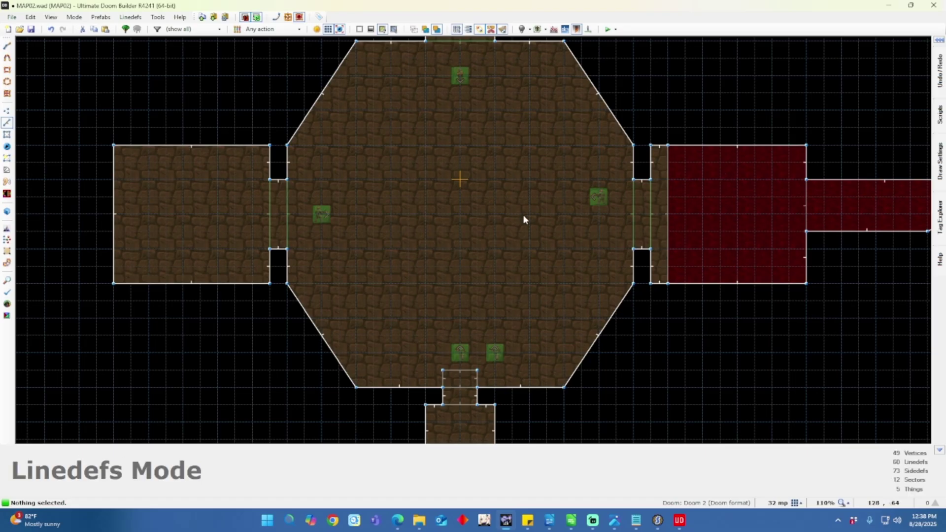
Place a Rocket launcher in the middle of the west room at X -512, Y -64.
key(t)
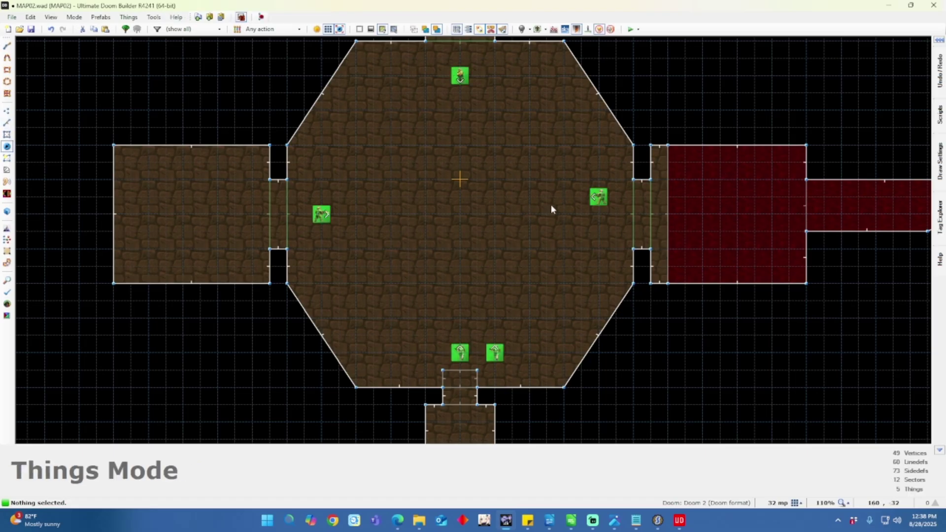
right_click(185, 218)
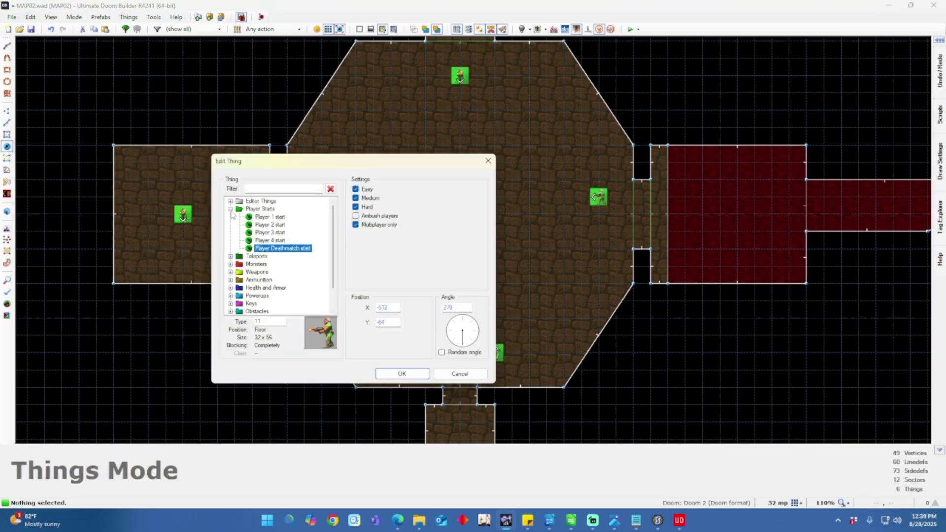
click(231, 210)
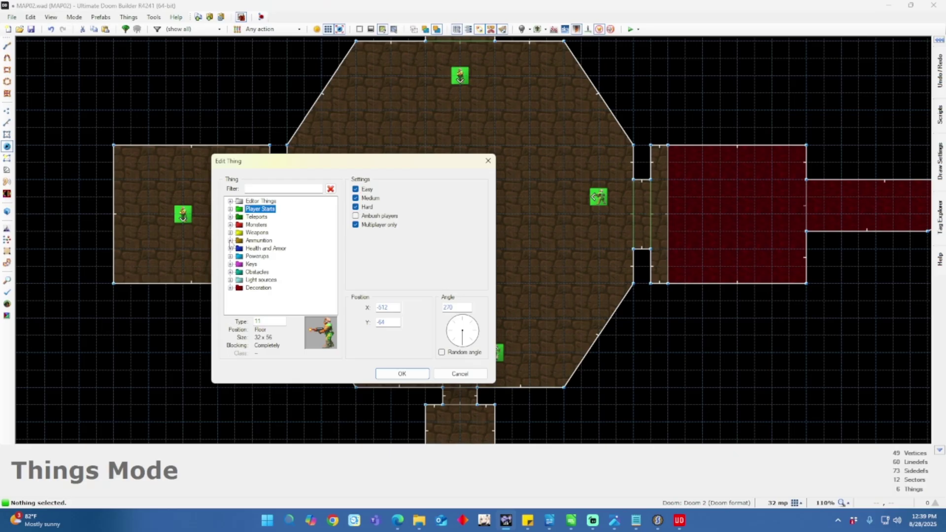
click(230, 233)
click(264, 280)
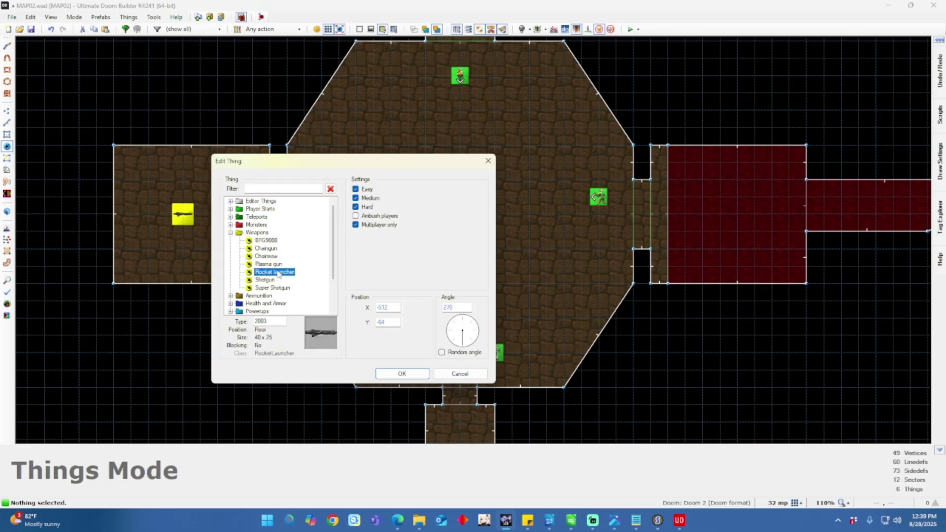
click(402, 373)
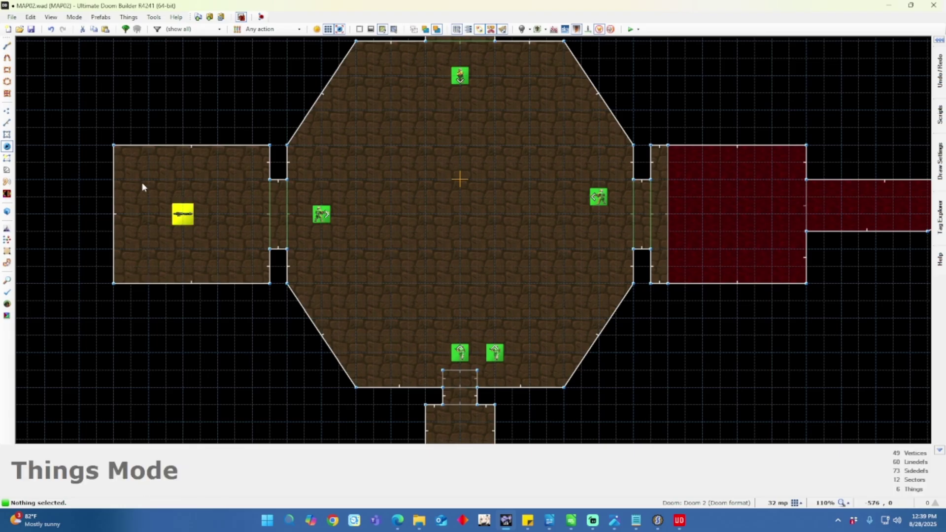
Place a Box of Rockets just west of the Rocket launcher at X -576, Y -64, with Multiplayer only off.
right_click(149, 214)
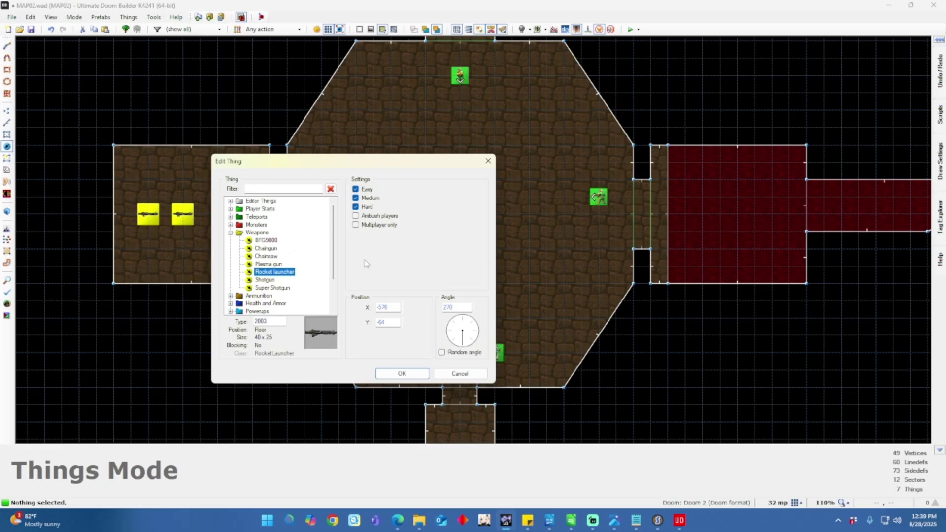
click(230, 296)
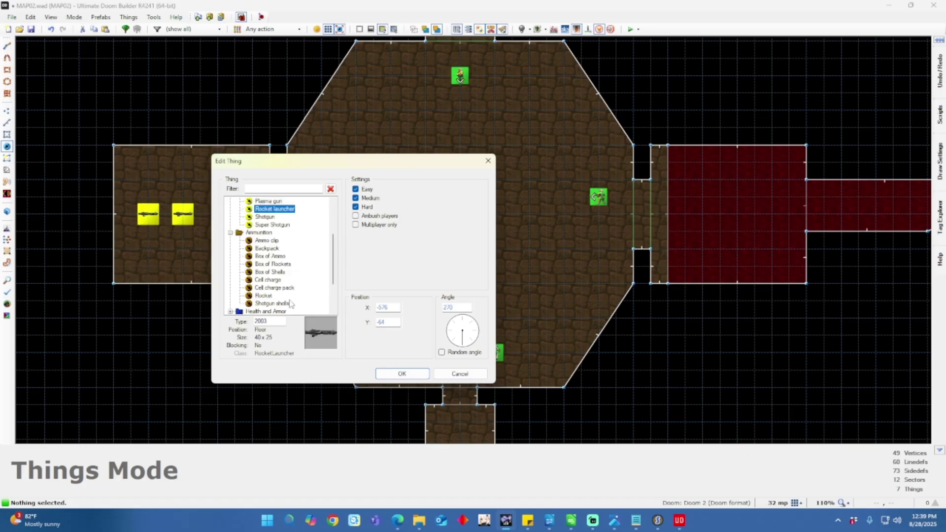
click(283, 265)
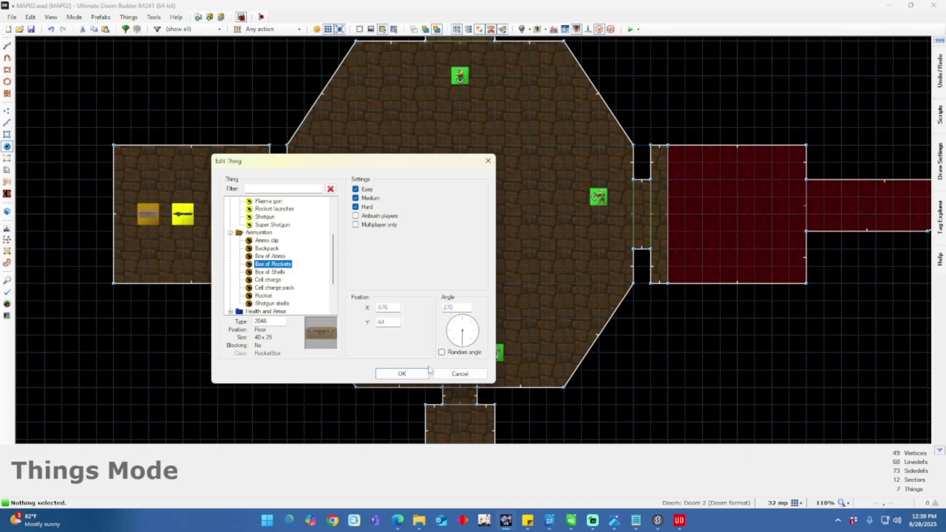
click(399, 373)
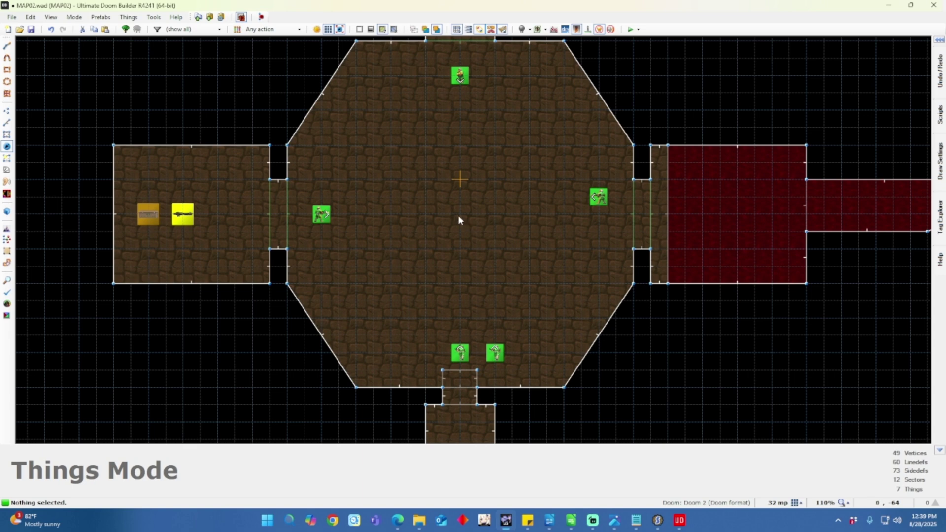
Place a Green armor in the middle of the octagonal room at X 0, Y -64.
key(Insert)
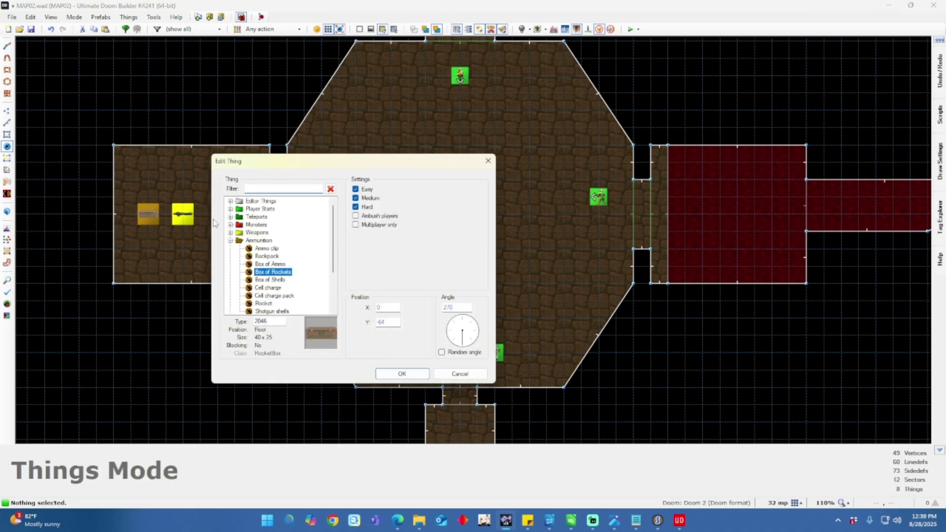
click(230, 241)
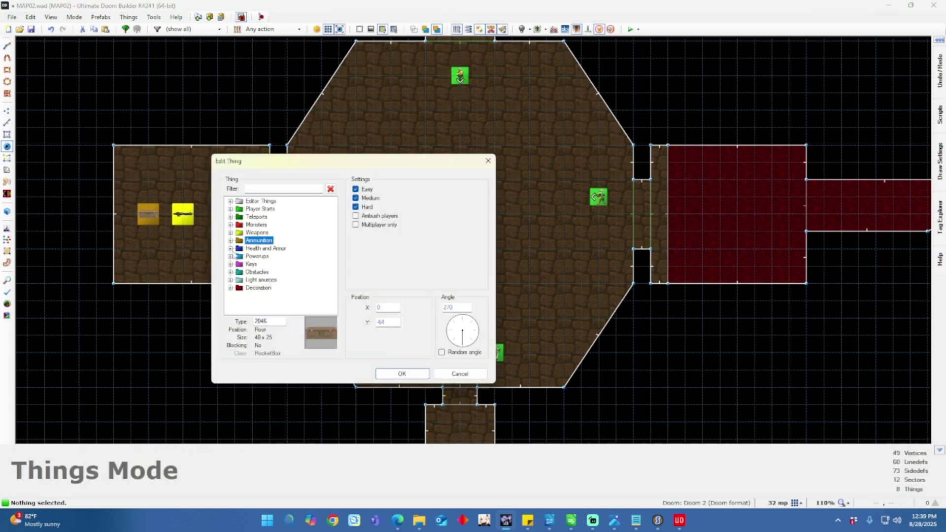
click(230, 249)
click(269, 272)
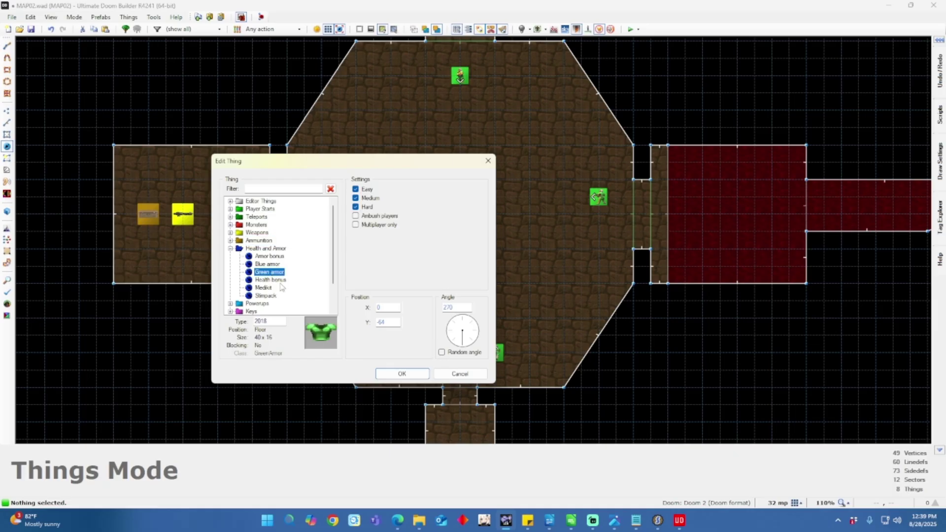
click(419, 376)
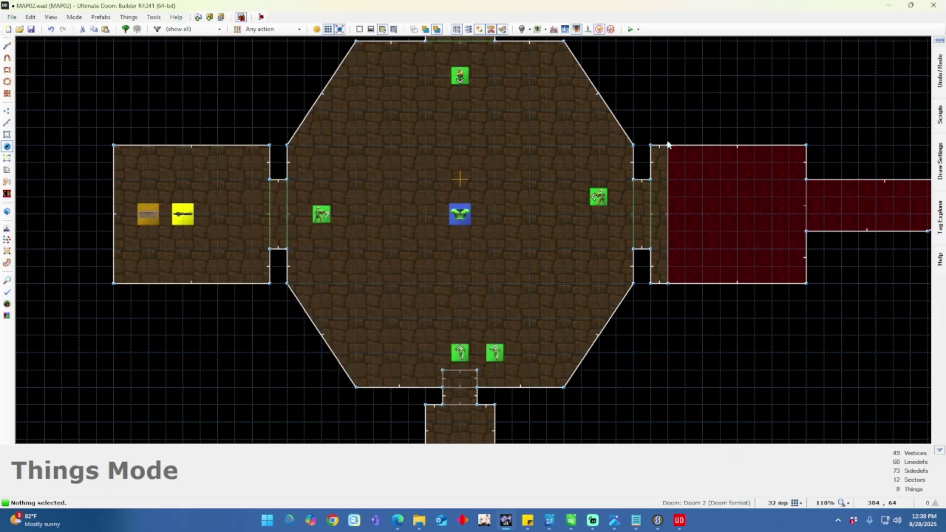
Place a Super Shotgun in the north room at X 0, Y 448.
key(Up)
key(Up)
key(Down)
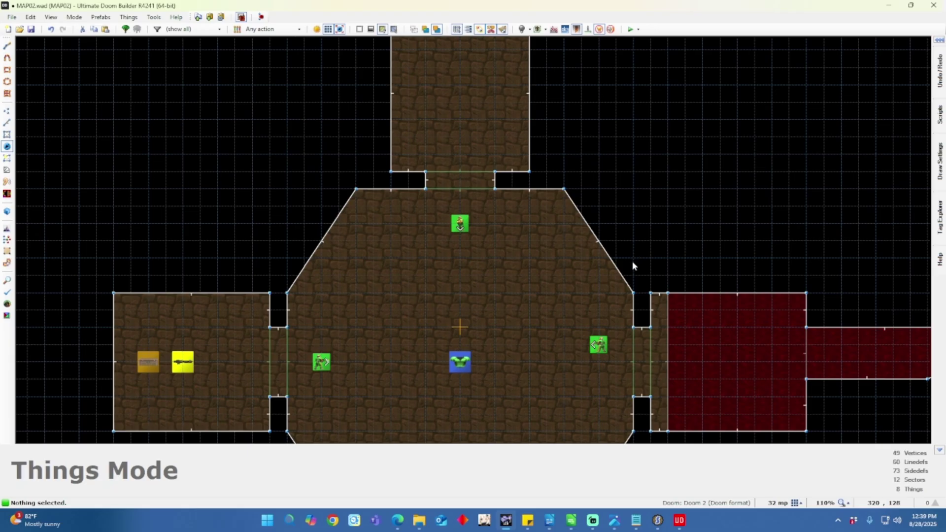
right_click(459, 87)
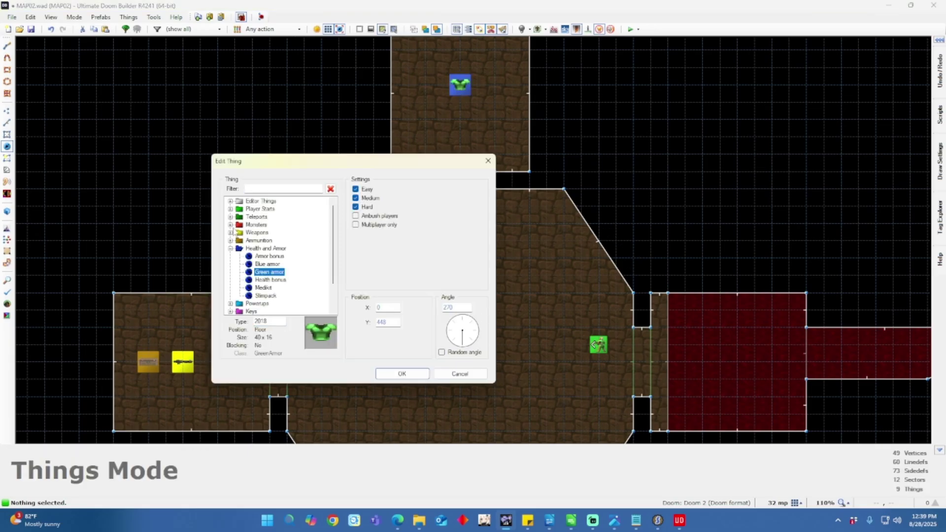
click(230, 233)
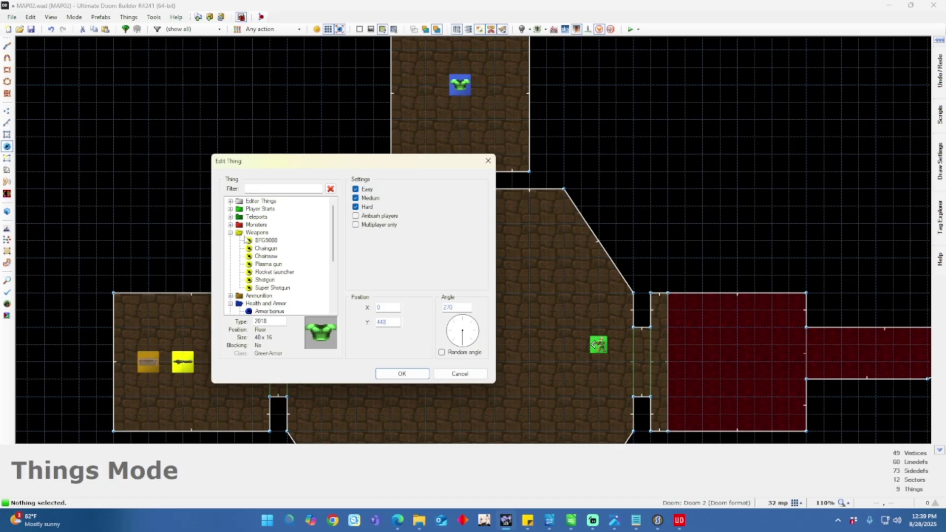
click(275, 288)
click(402, 374)
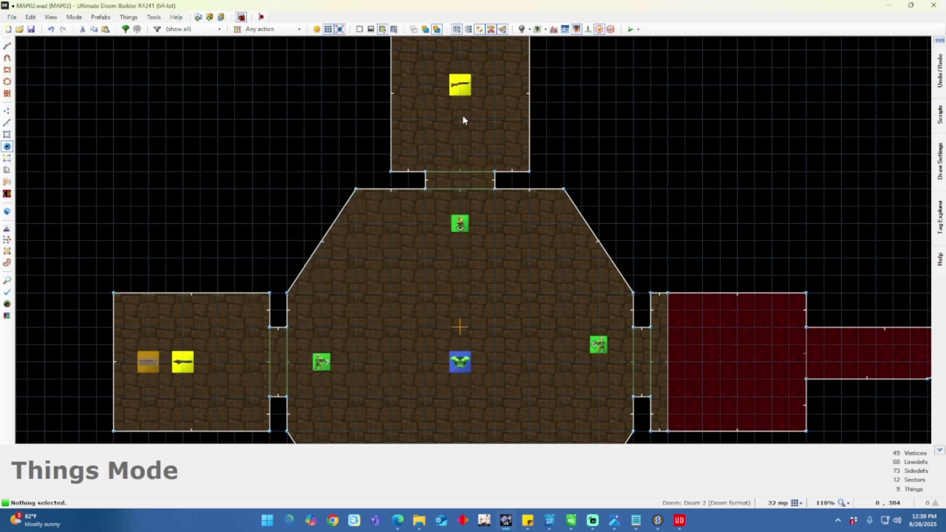
Place a Box of Shells just north of the Super Shotgun at X 0, Y 512.
right_click(461, 52)
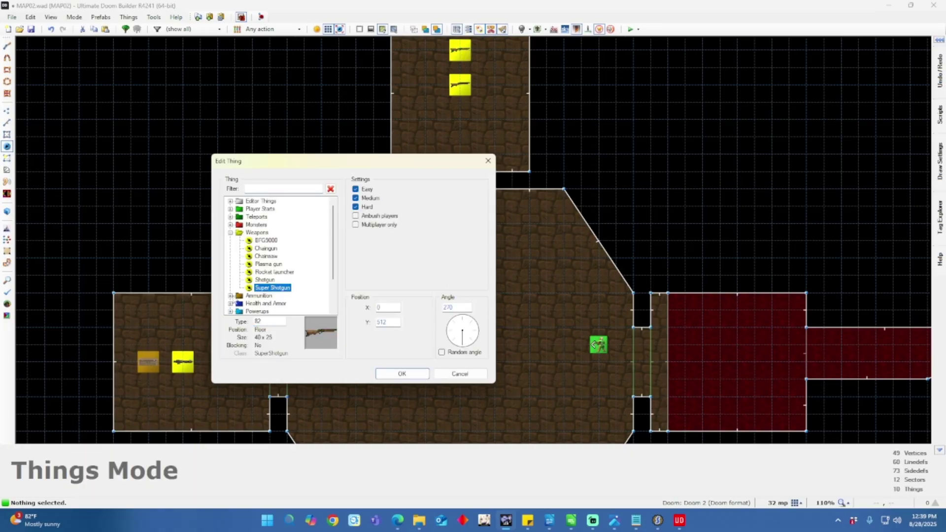
click(230, 295)
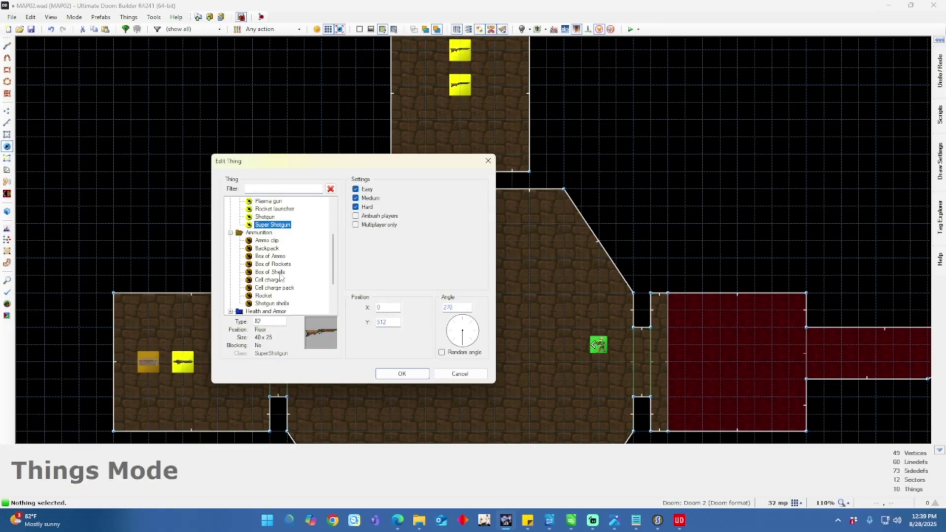
click(271, 304)
click(402, 374)
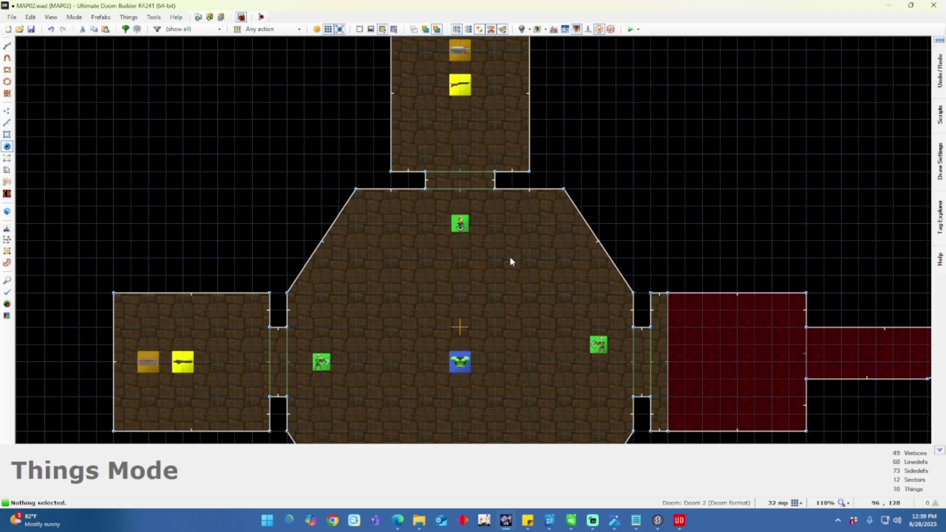
Place a Mancubus in the middle of the blood room at X 512, Y -64, facing west at angle 180, and review its settings.
key(Down)
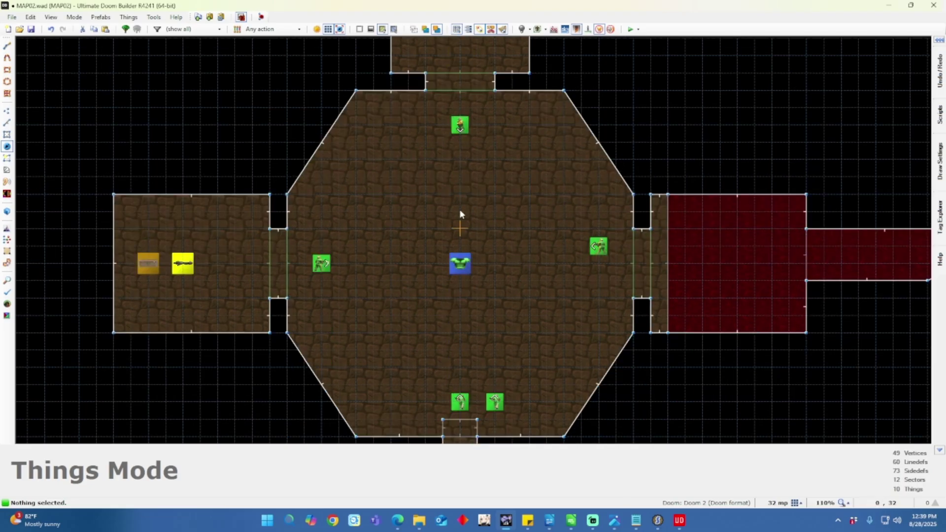
right_click(745, 263)
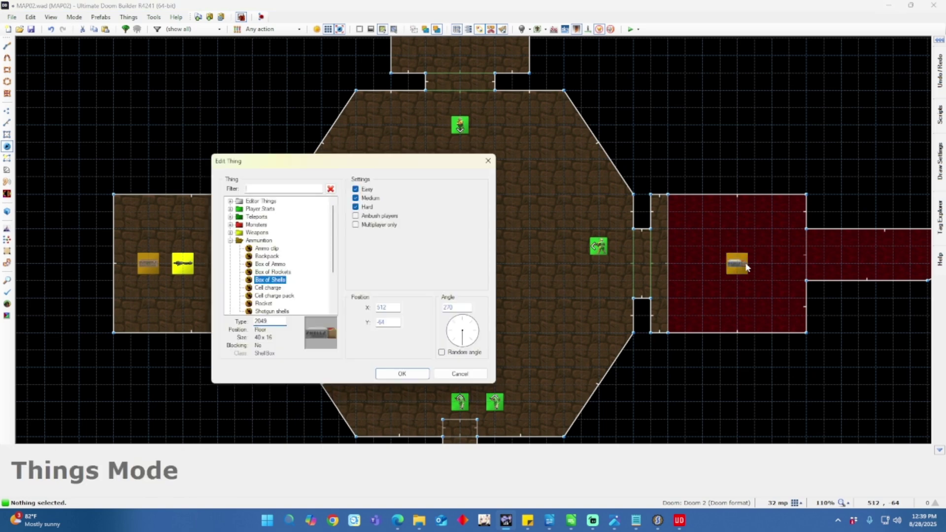
click(230, 241)
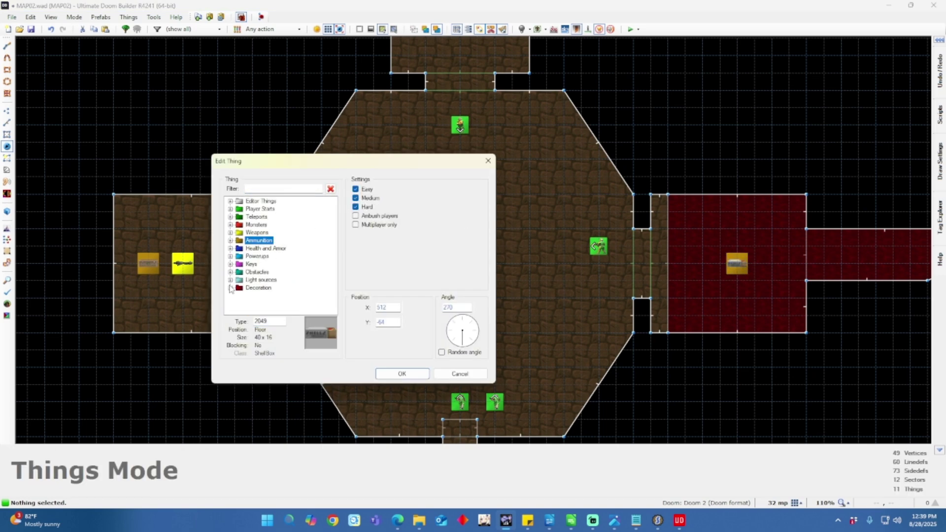
click(230, 226)
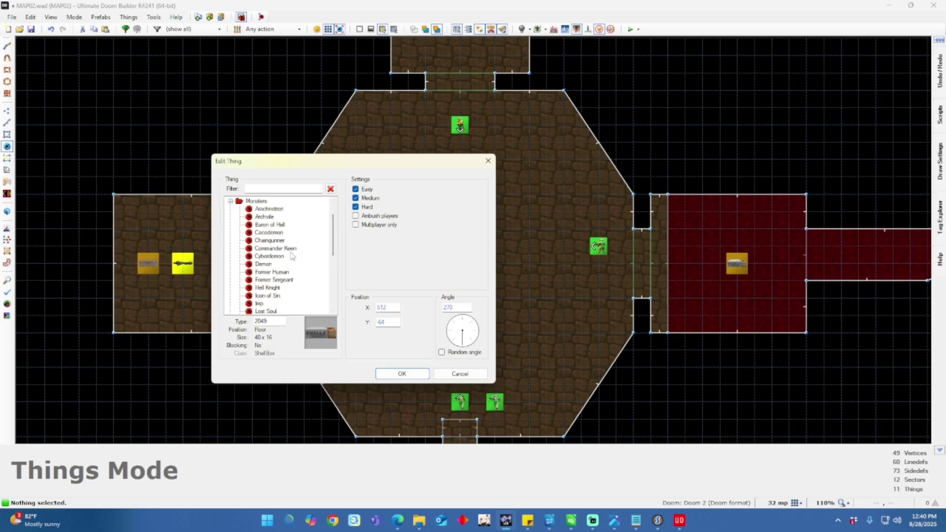
scroll(292, 230, down, 5)
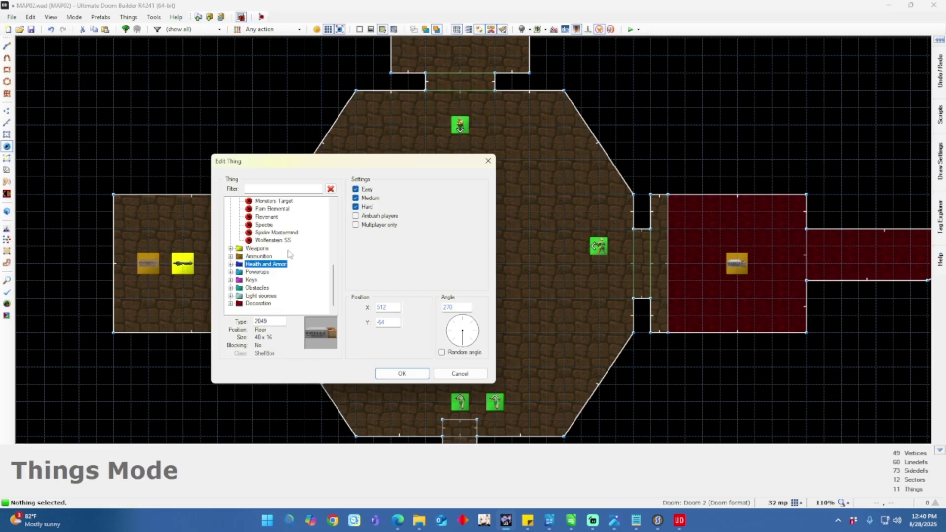
scroll(281, 251, up, 1)
click(281, 240)
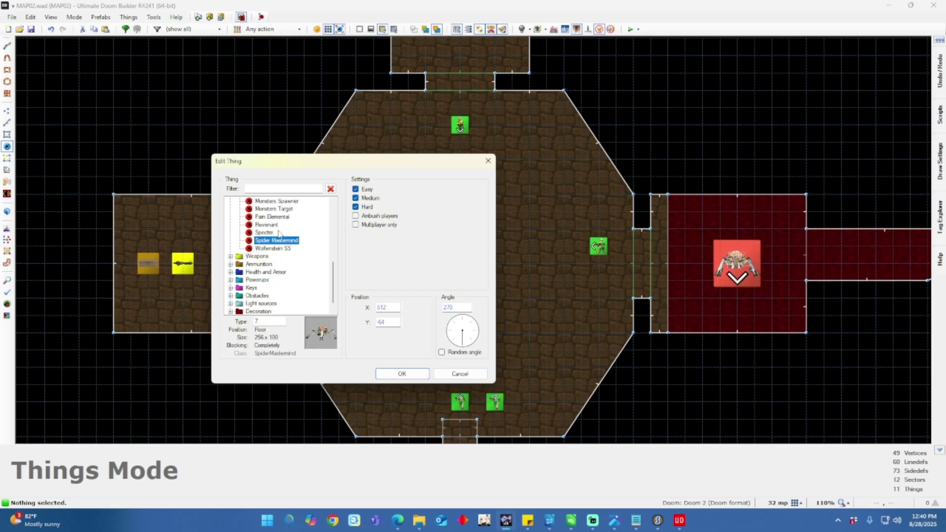
click(276, 201)
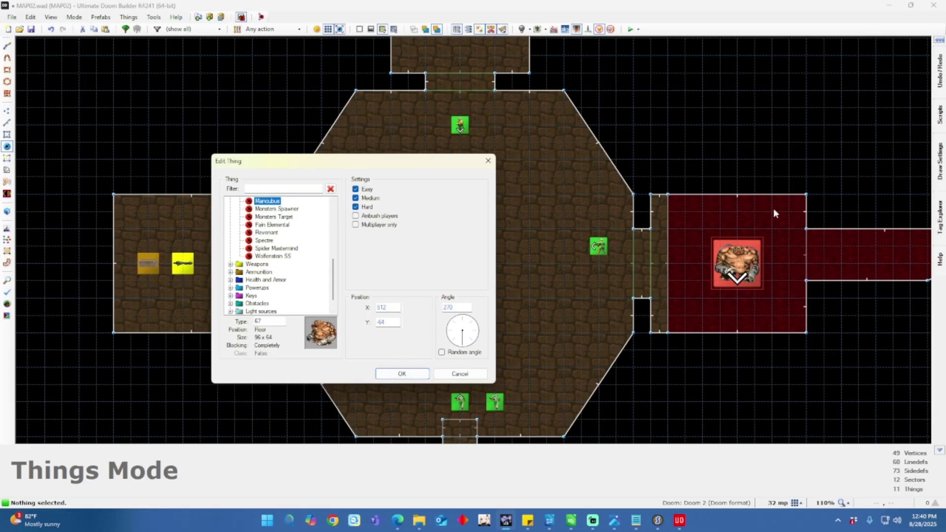
click(448, 330)
click(419, 373)
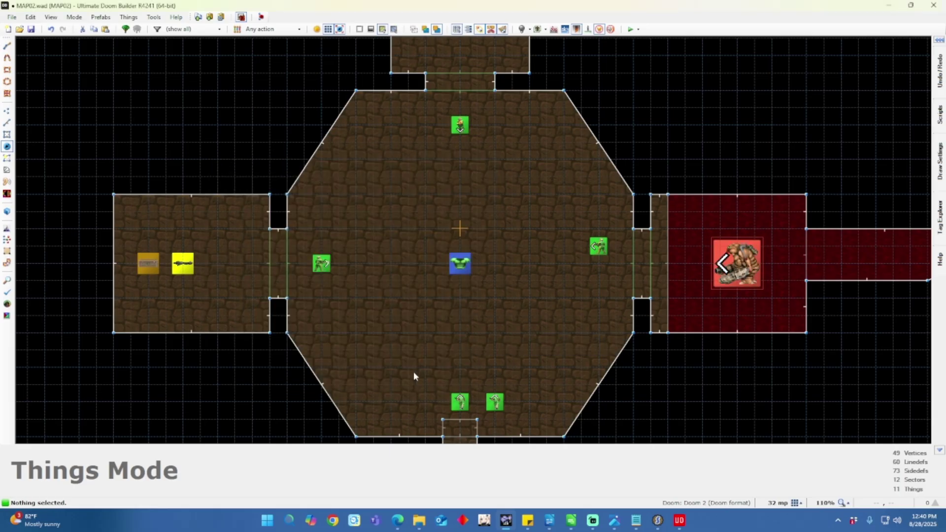
right_click(746, 272)
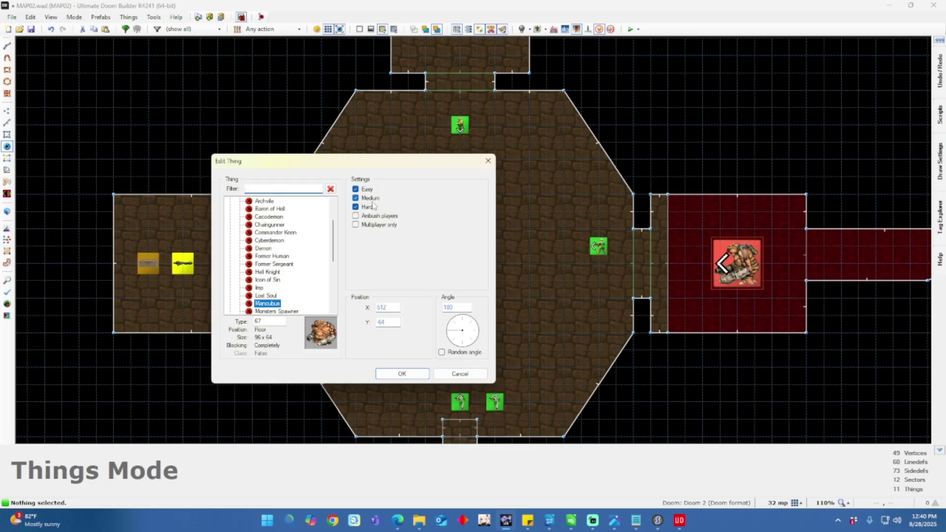
click(419, 376)
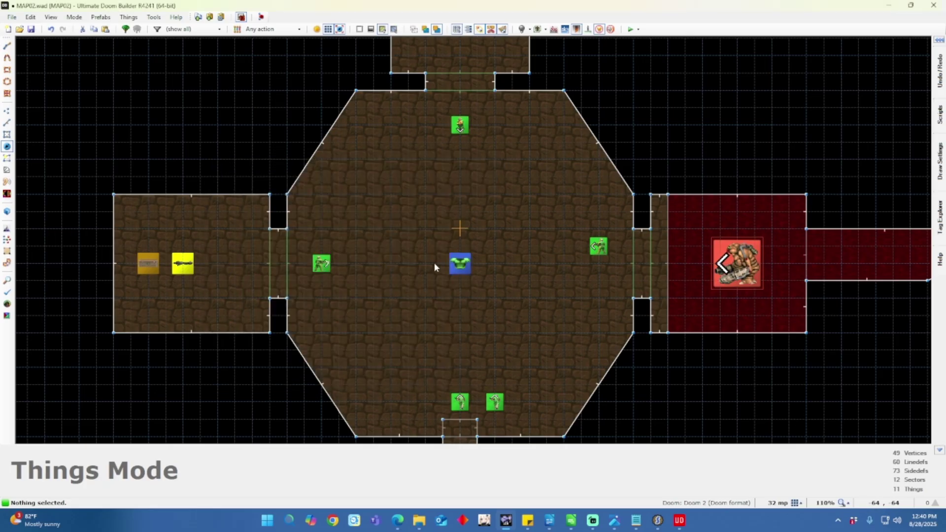
Flip the 64-unit linedef between the small south room and its doorway in Linedefs Mode.
key(Down)
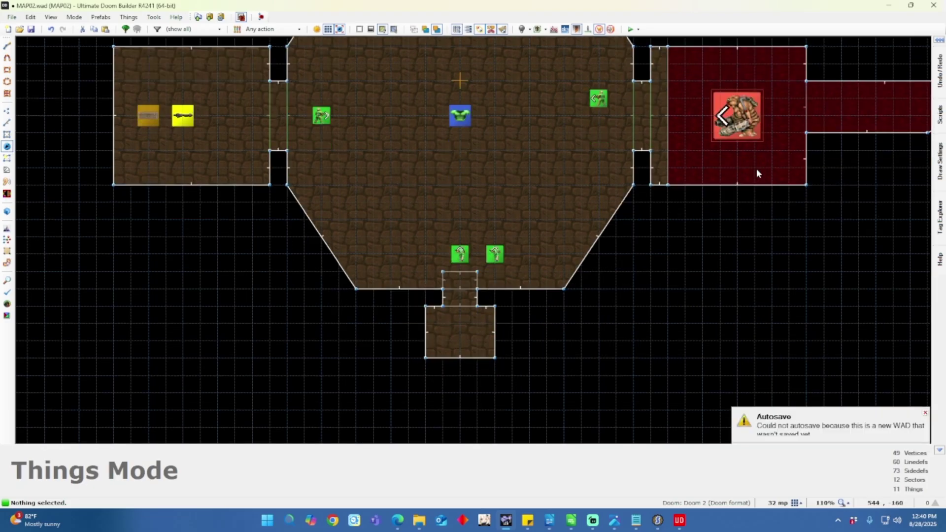
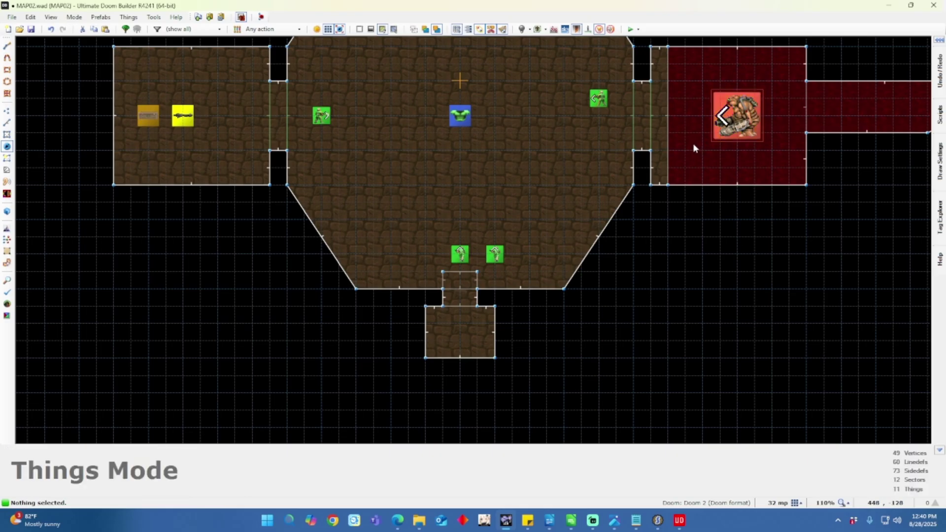
key(Left)
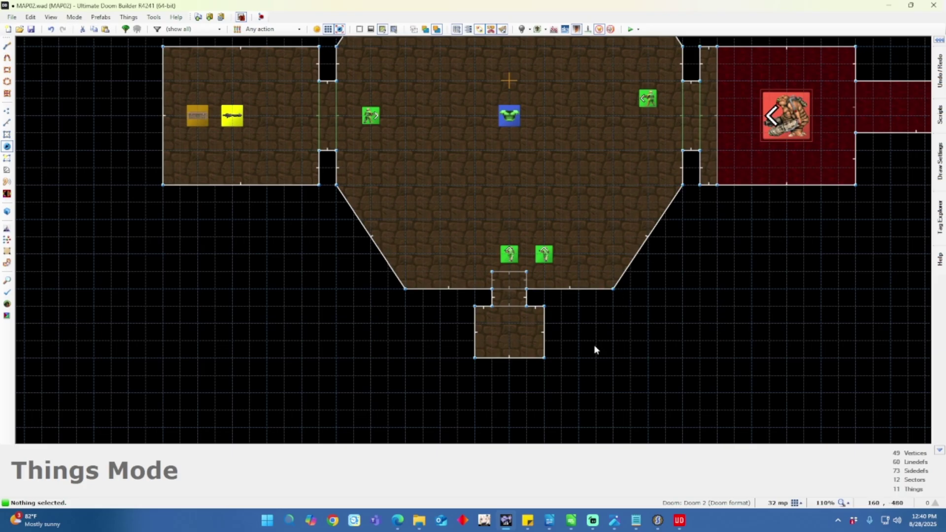
key(l)
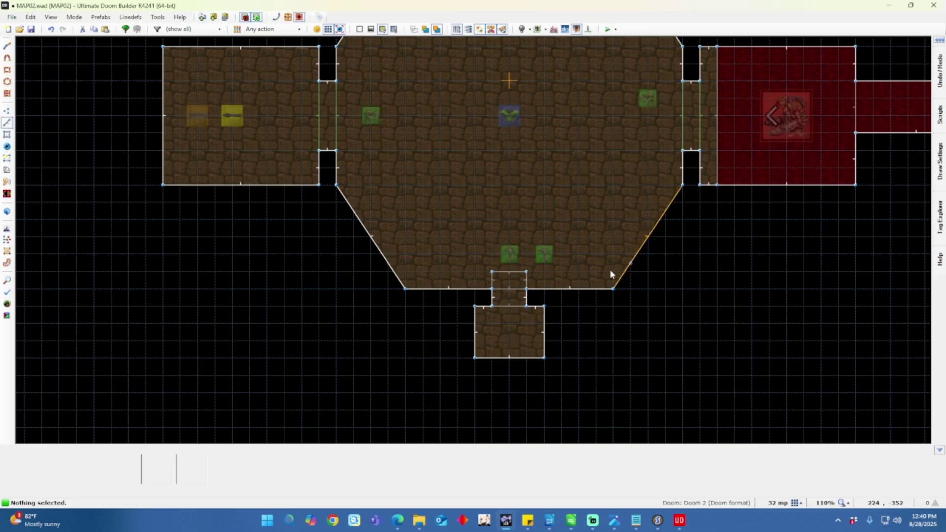
key(f)
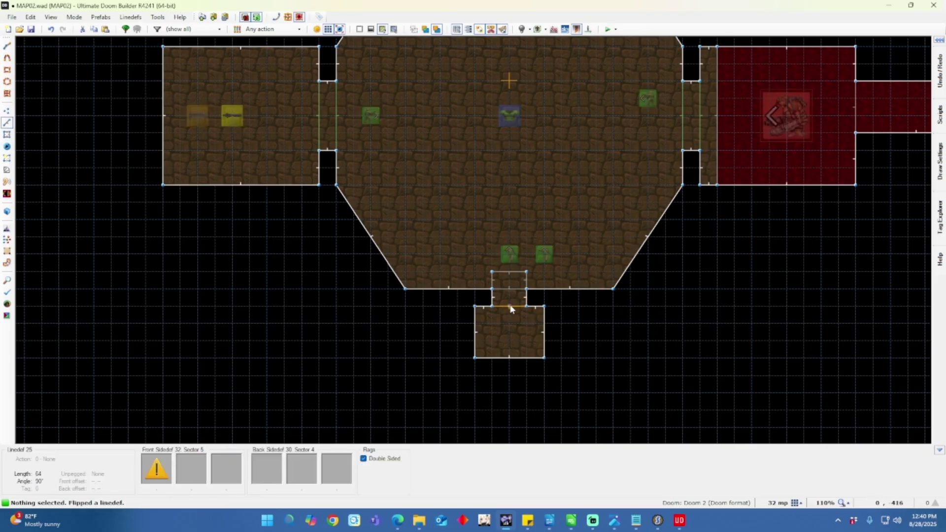
Draw a centred 64-unit wall segment on the small south room's south wall, from X -32 to X 32 at Y -512.
right_click(495, 358)
click(527, 409)
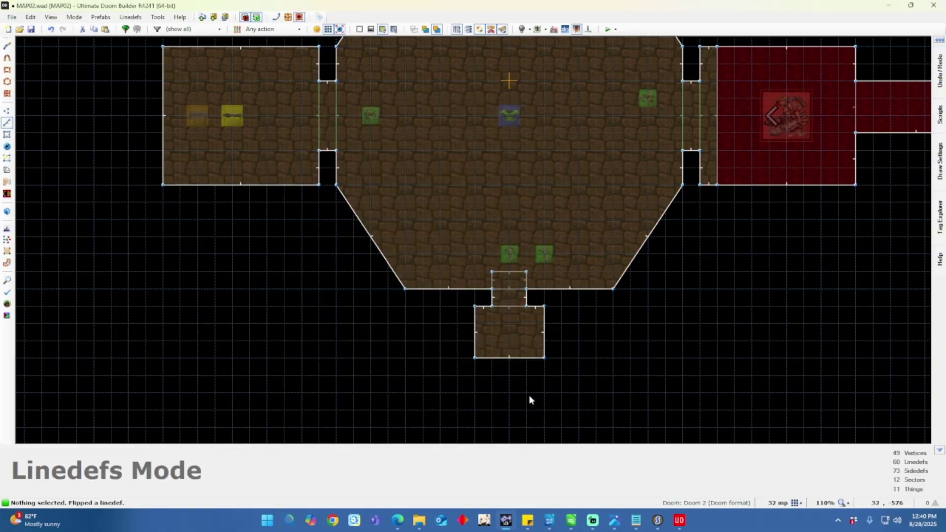
key(space)
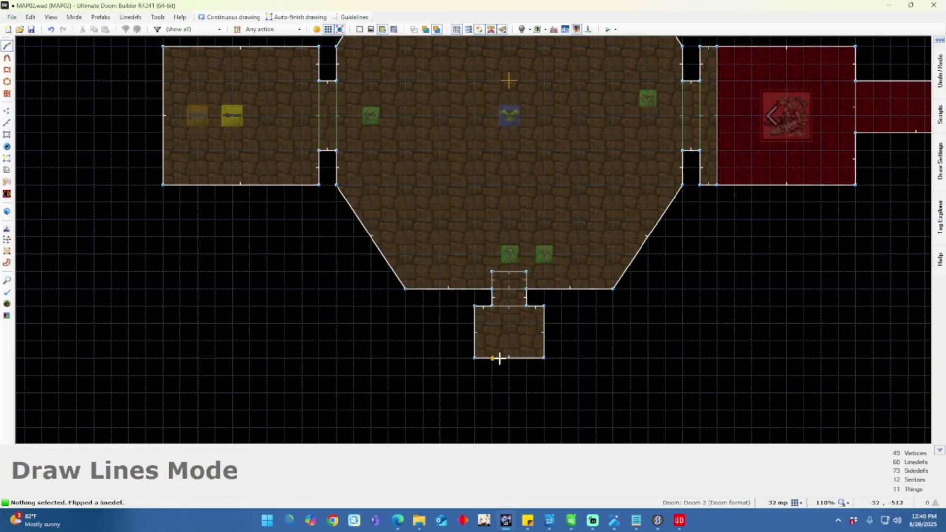
click(526, 358)
right_click(514, 363)
Apply the SW1WOOD switch texture to the middle of the 64-unit segment on the small south room's south wall.
right_click(514, 359)
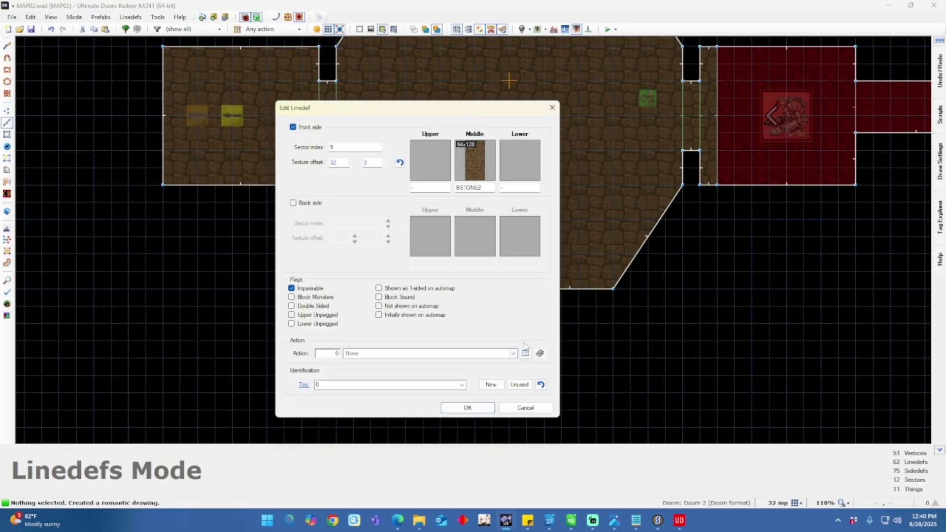
click(477, 170)
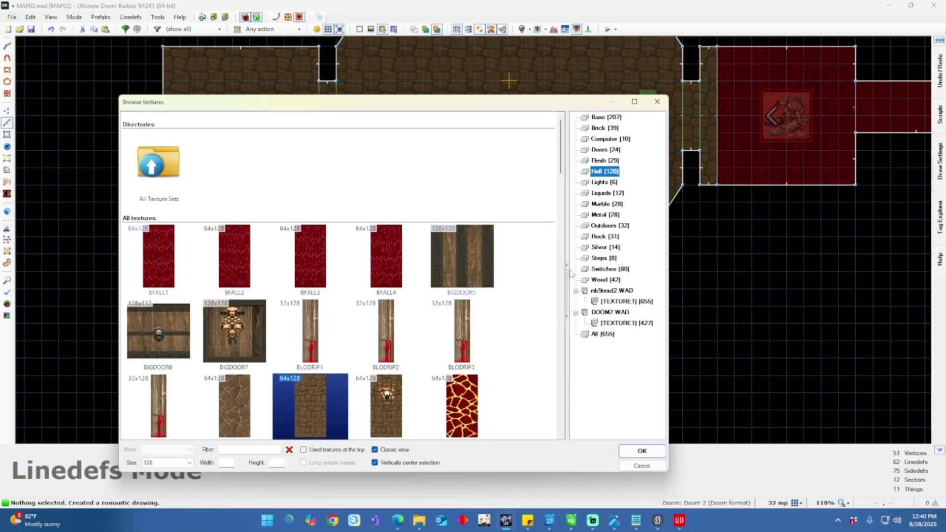
click(605, 270)
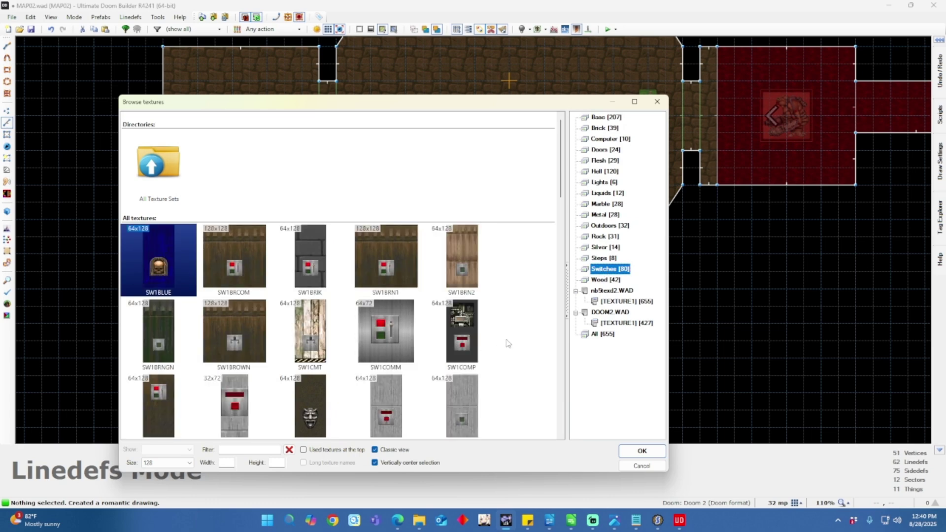
scroll(508, 343, down, 3)
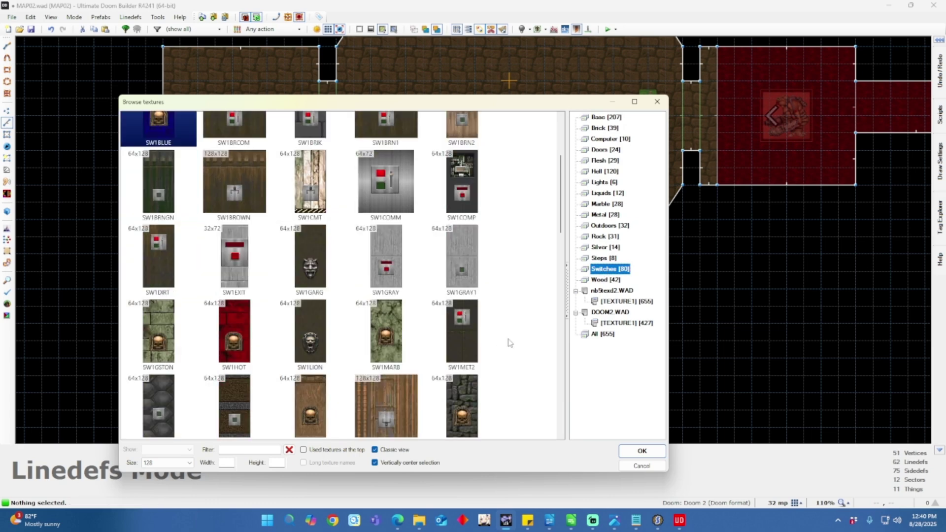
scroll(510, 343, down, 5)
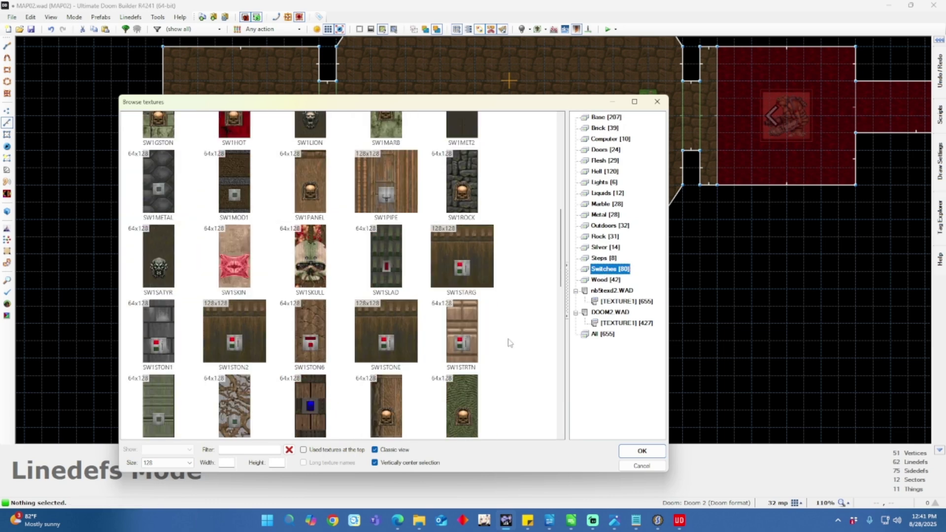
scroll(510, 343, down, 1)
scroll(509, 343, down, 2)
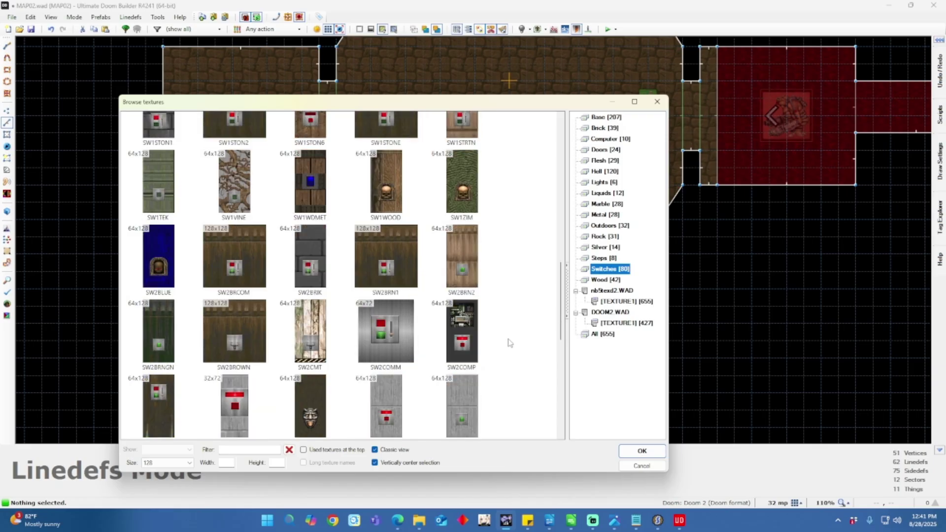
scroll(509, 344, up, 1)
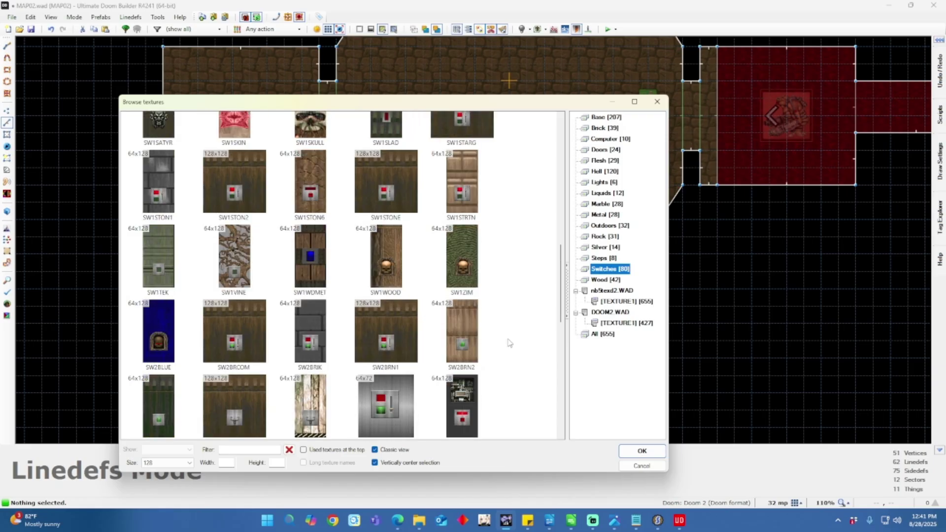
scroll(509, 340, up, 1)
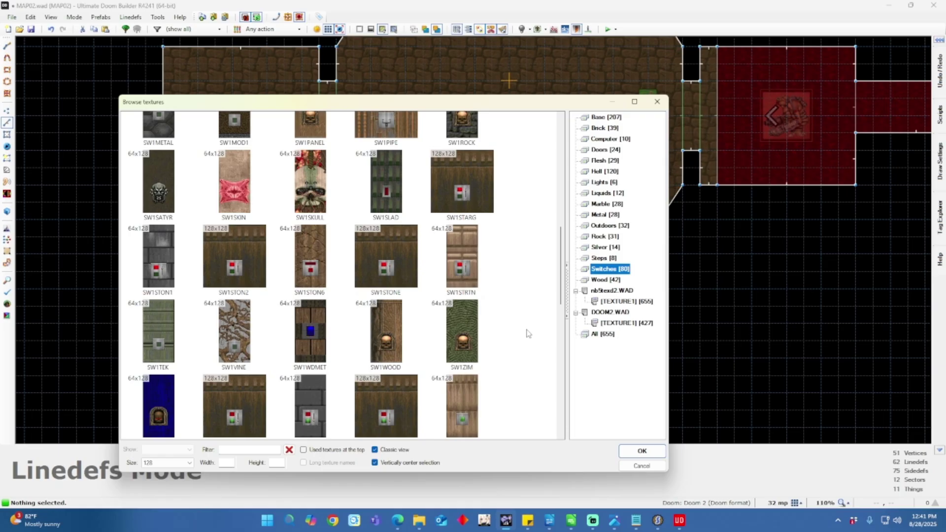
scroll(528, 334, up, 1)
scroll(529, 334, up, 1)
scroll(528, 334, up, 2)
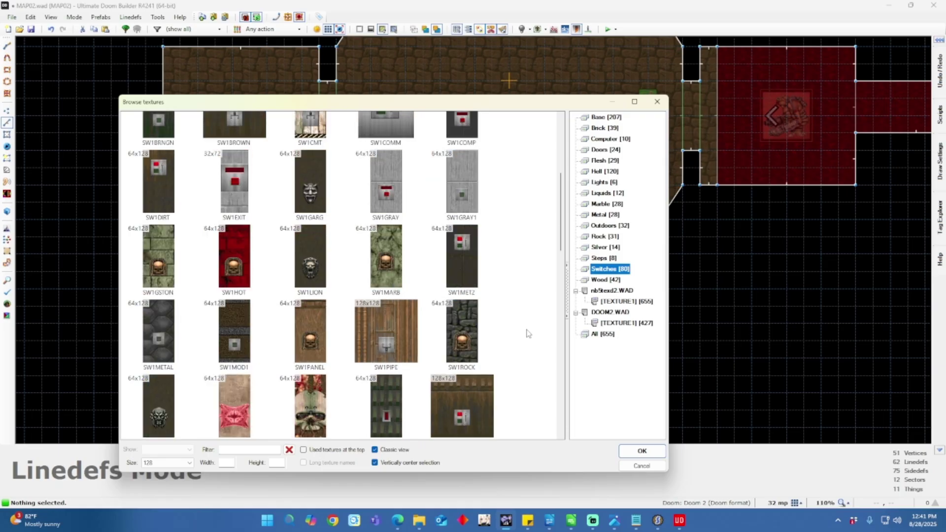
scroll(529, 333, down, 2)
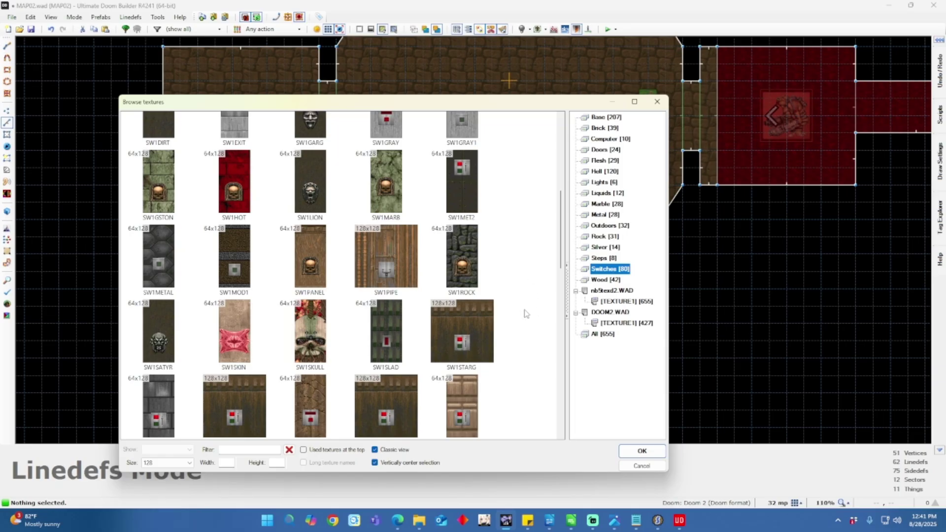
scroll(526, 312, down, 1)
scroll(537, 320, down, 1)
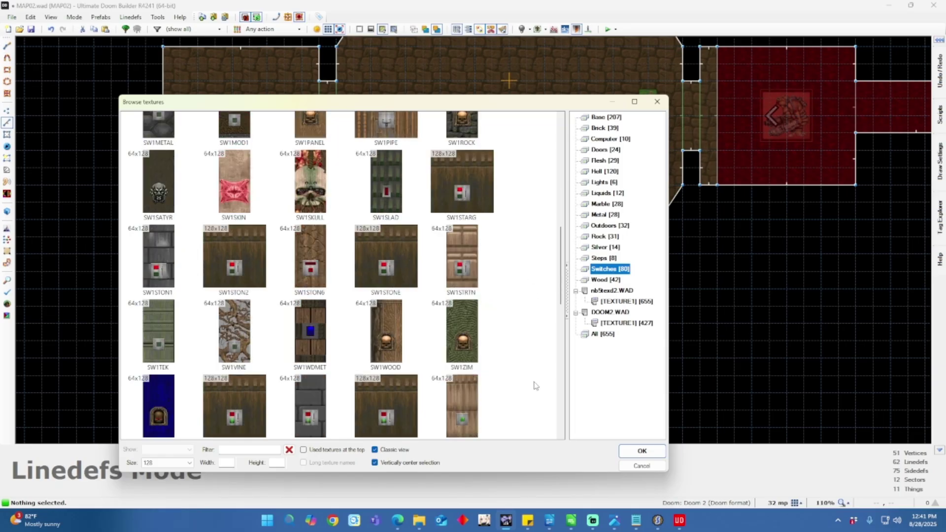
double_click(387, 340)
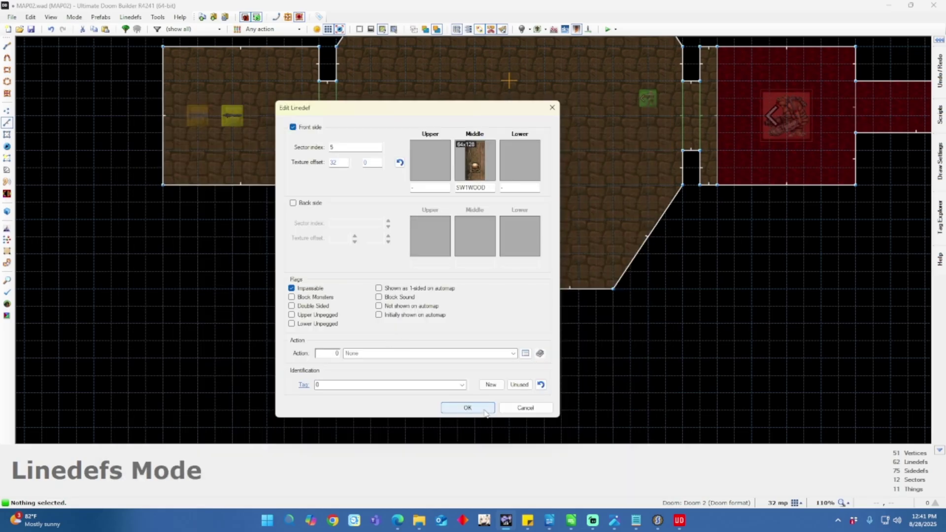
click(480, 409)
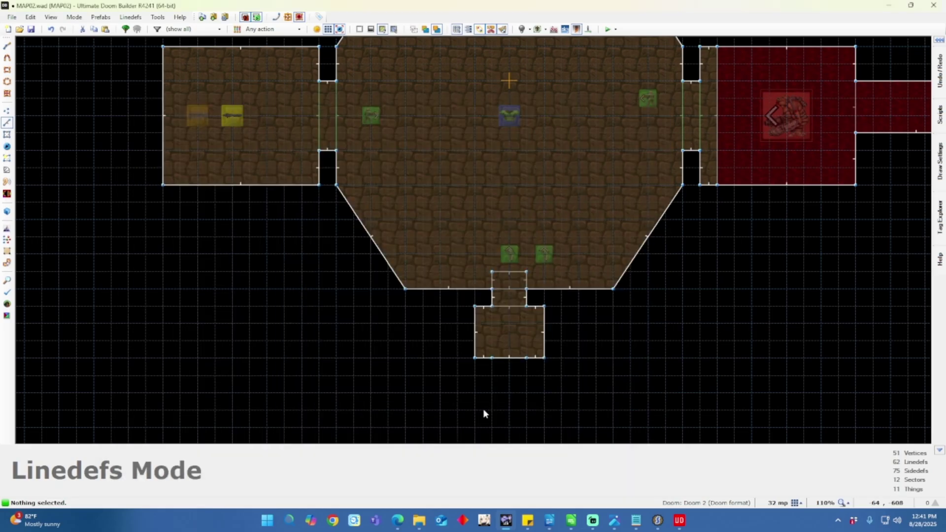
Assign action 11, S1 Exit Level, to the switch linedef on the small south room's south wall.
right_click(510, 359)
click(525, 354)
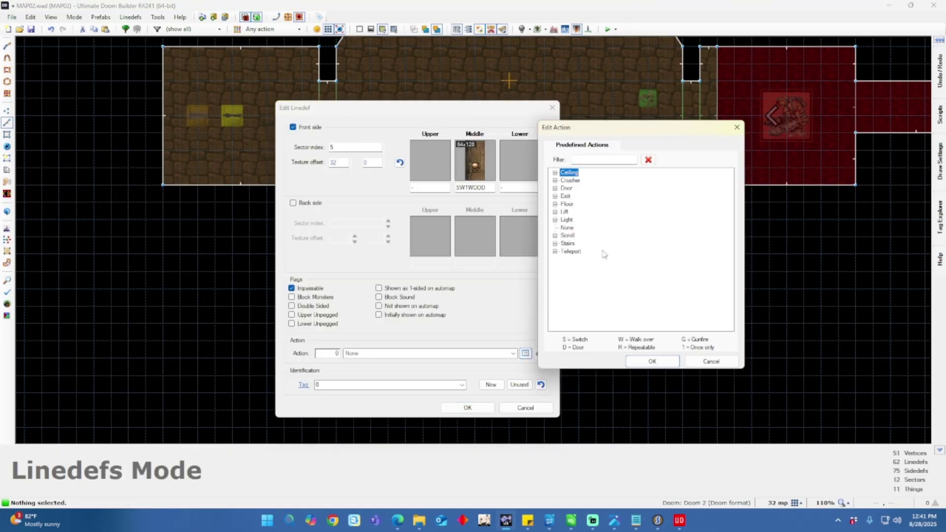
click(555, 196)
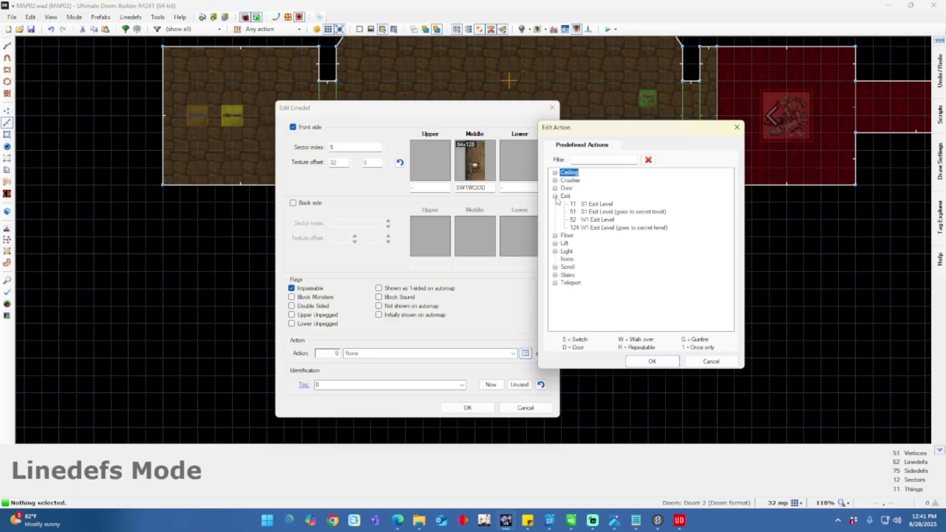
click(584, 205)
click(652, 361)
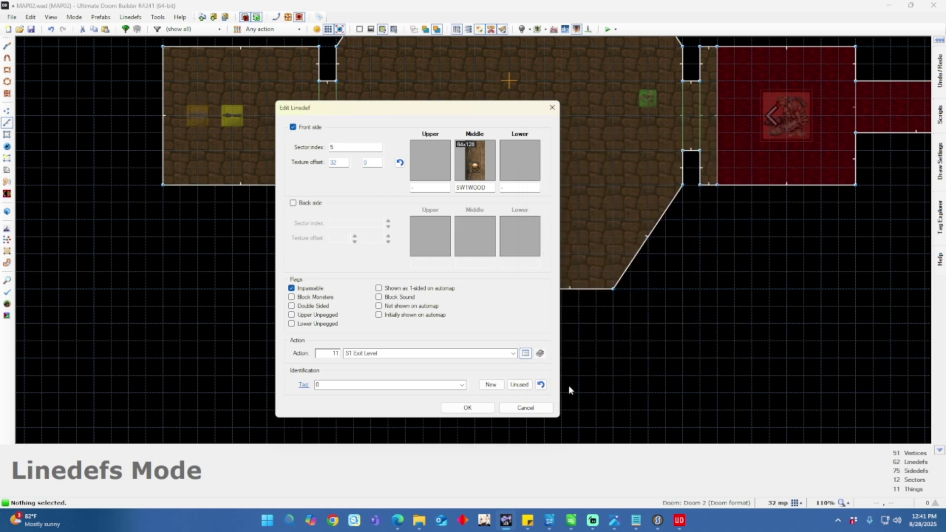
click(467, 408)
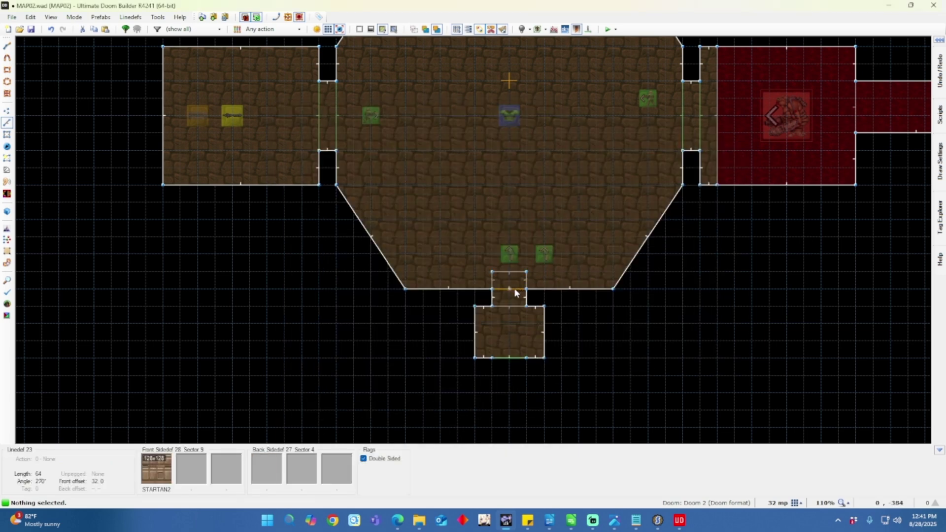
Set the front upper texture to DOOR1 on both 64-unit linedefs across the south doorway.
click(508, 306)
right_click(509, 308)
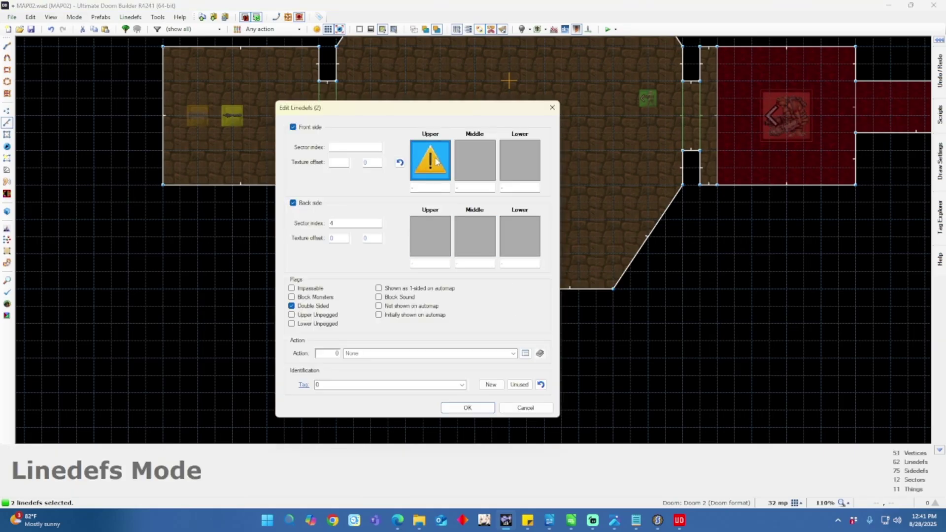
click(429, 164)
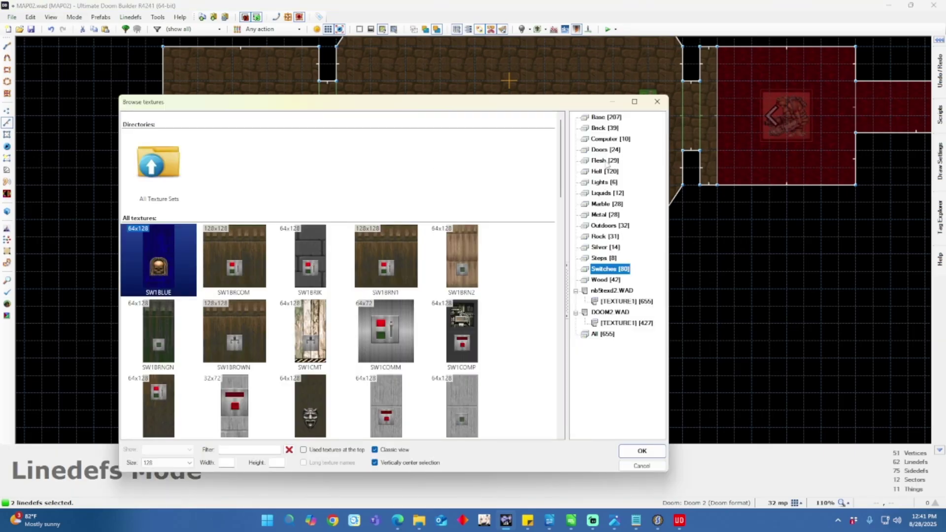
click(606, 151)
scroll(363, 237, down, 2)
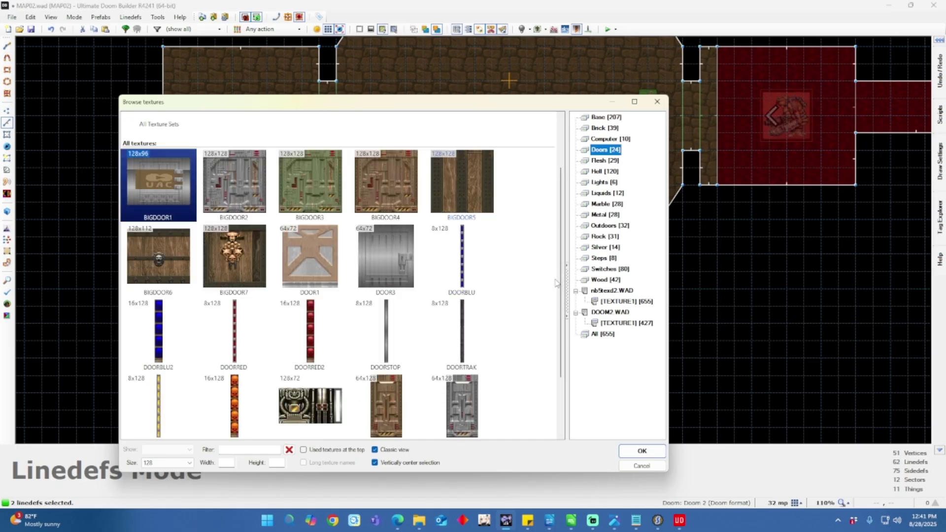
click(309, 267)
double_click(309, 265)
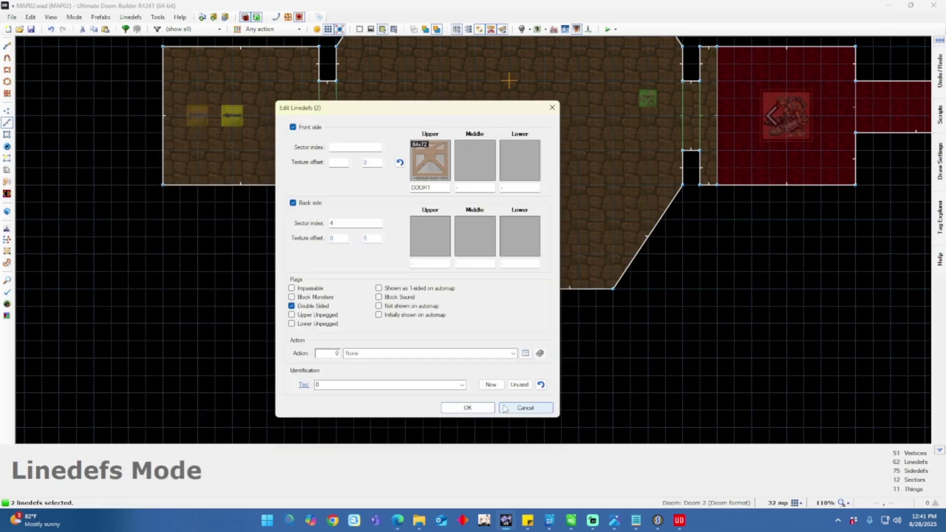
click(478, 410)
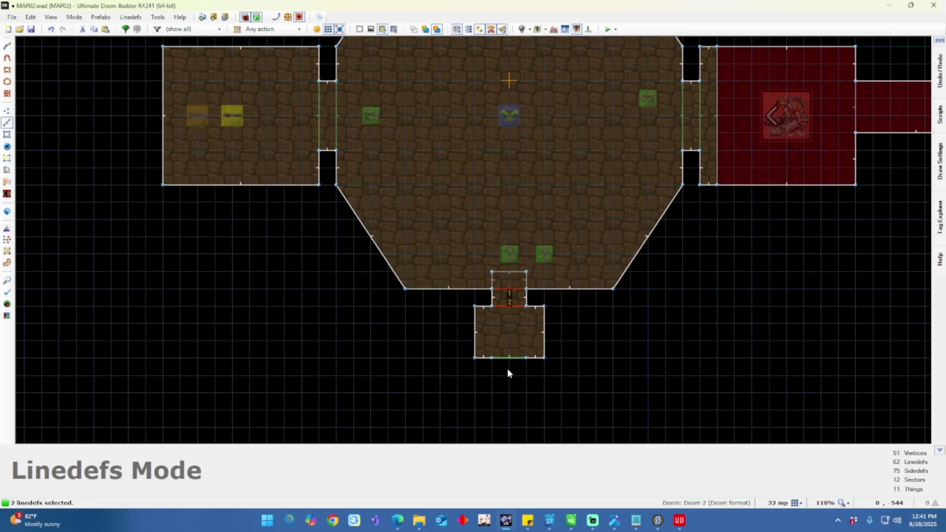
Give the two side linedefs of the south doorway the DOORTRAK middle texture and make them Lower Unpegged.
click(527, 298)
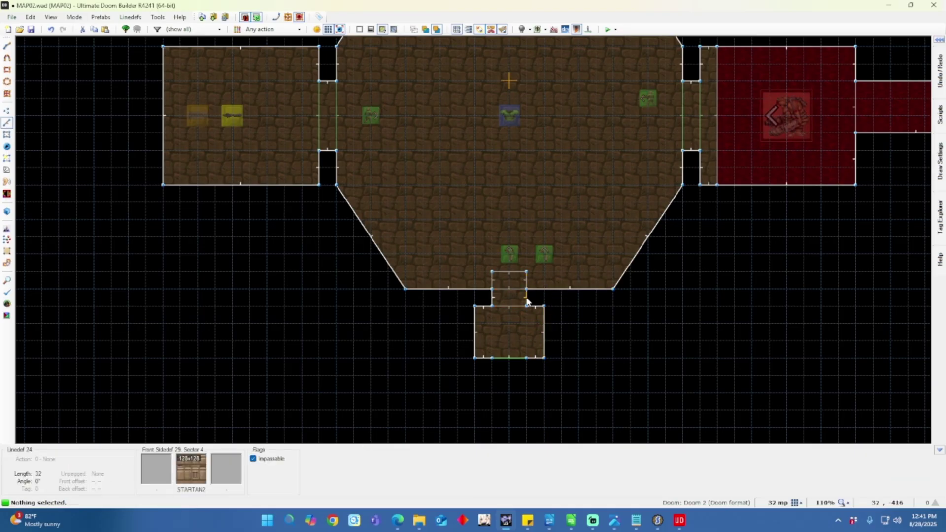
shift+click(491, 302)
right_click(491, 302)
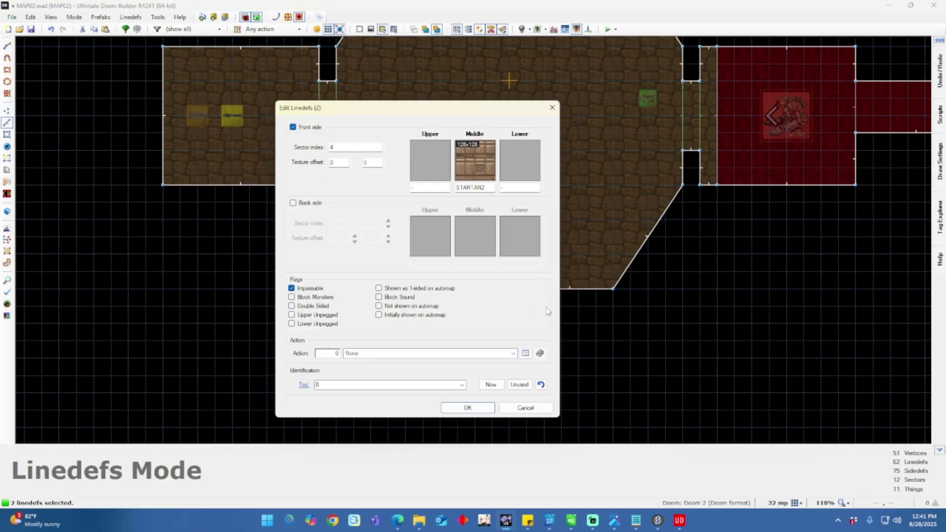
double_click(465, 188)
text(DOOR)
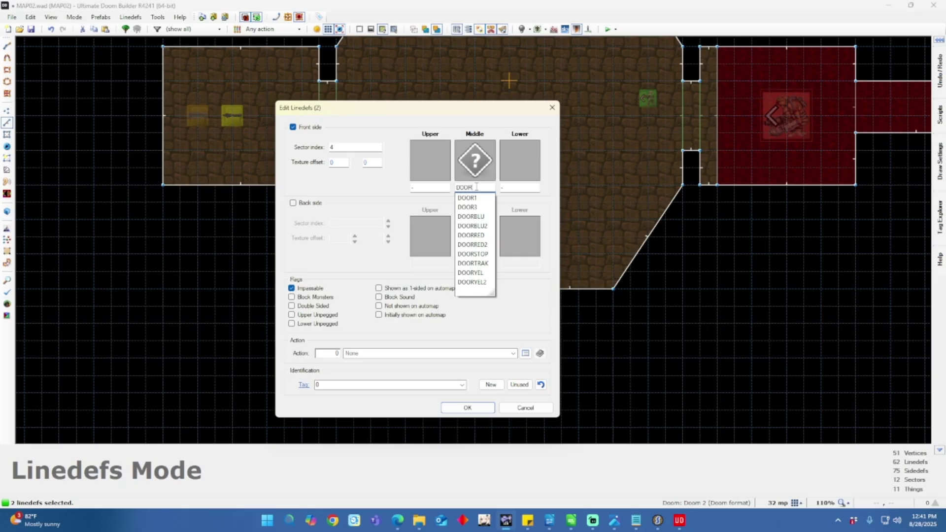
text(TRAK)
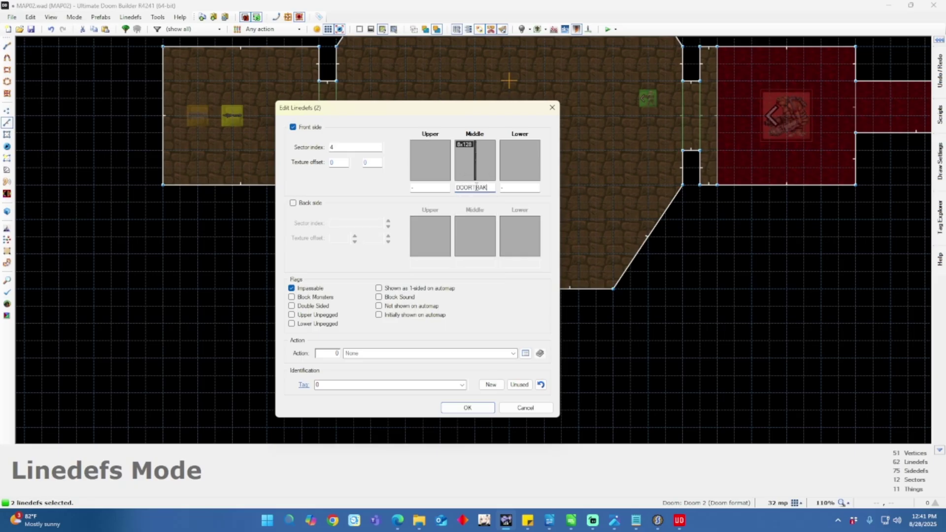
click(292, 324)
click(467, 407)
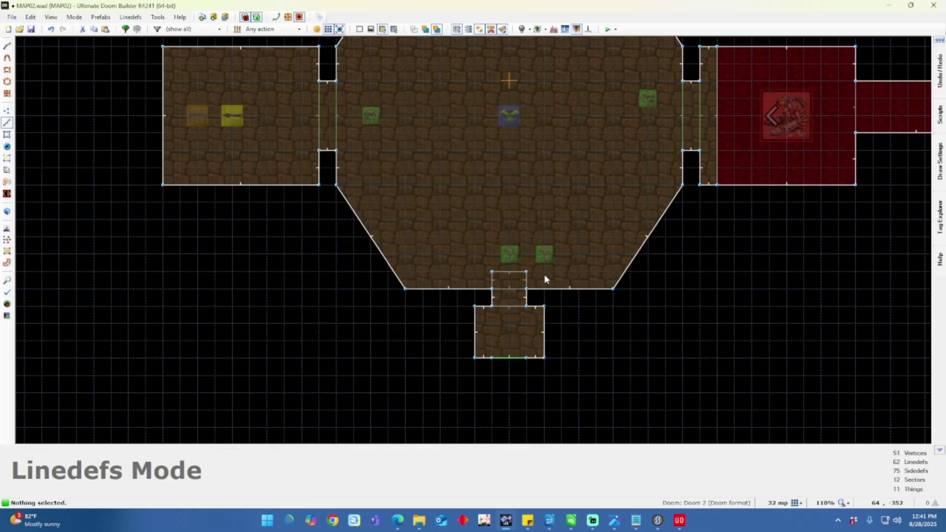
Set the middle texture to FIREBLU1 on the short east end wall of the corridor beyond the blood room.
key(Up)
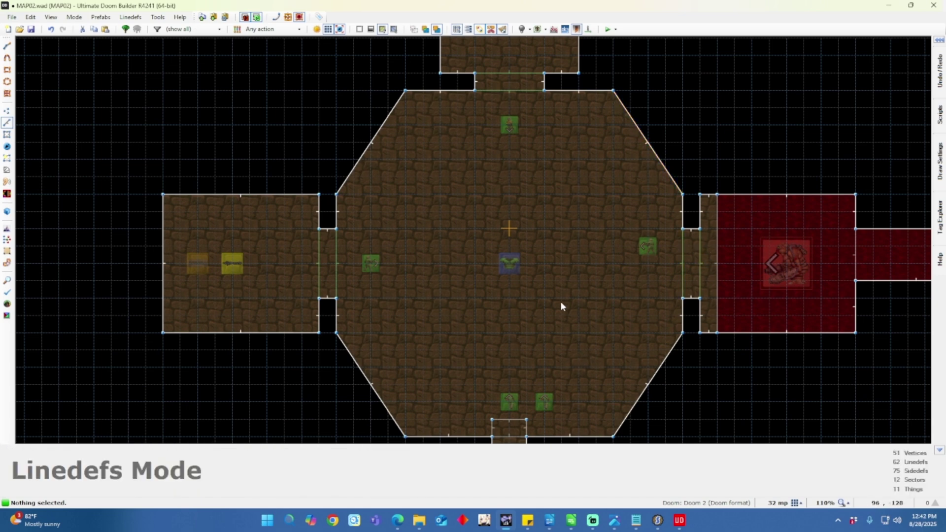
key(Right)
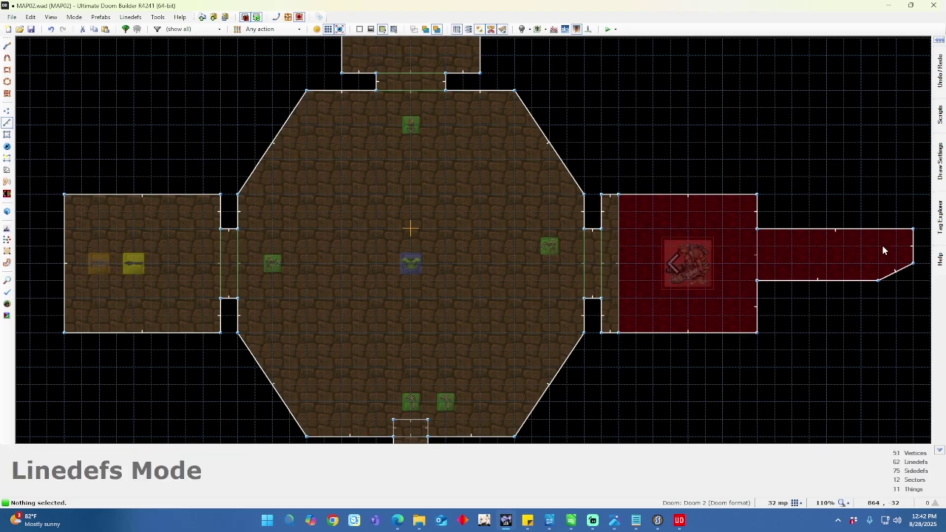
right_click(912, 246)
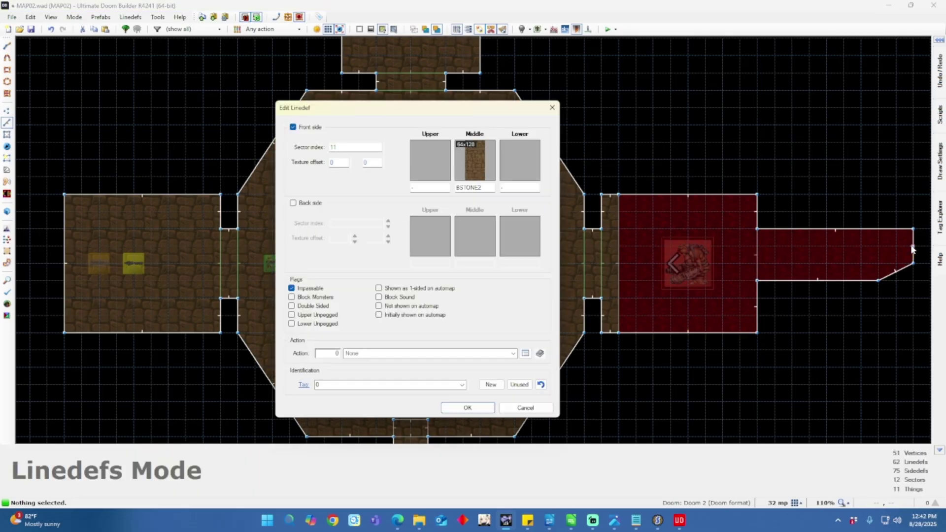
click(480, 169)
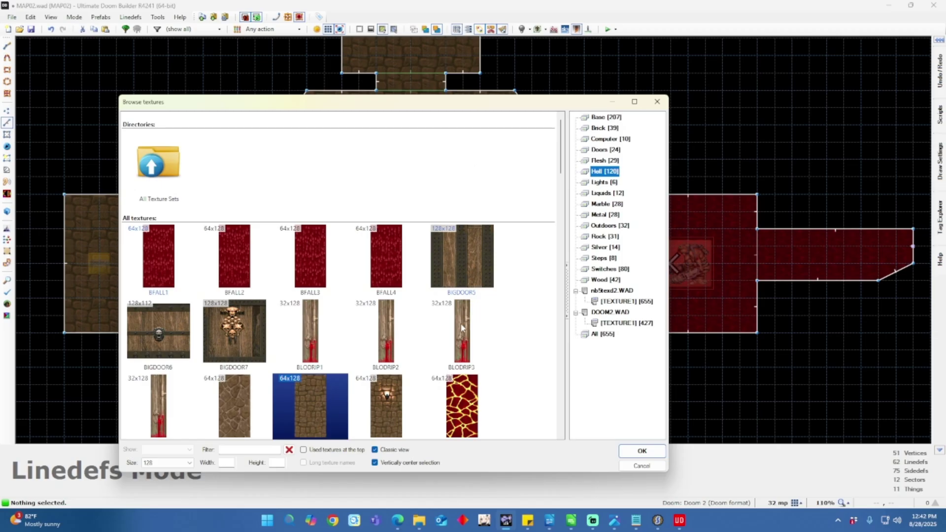
scroll(503, 353, down, 3)
key(Down)
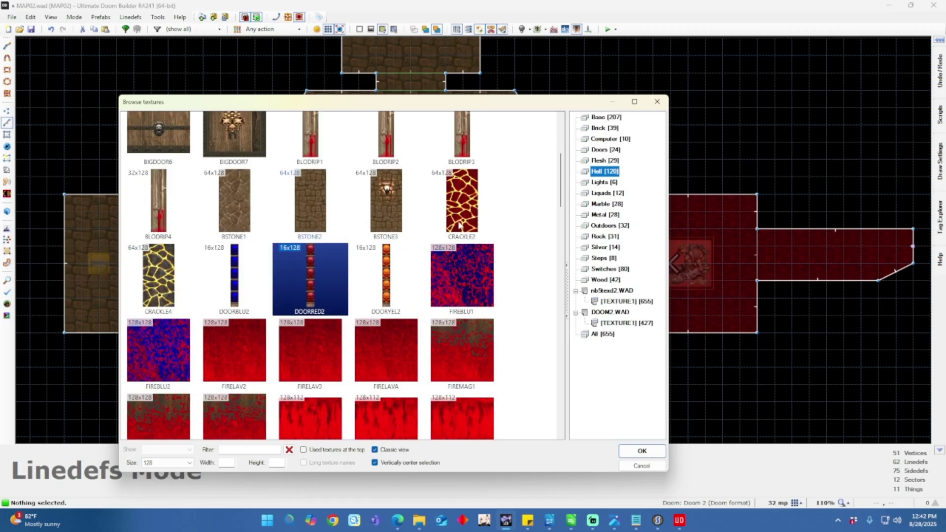
double_click(458, 299)
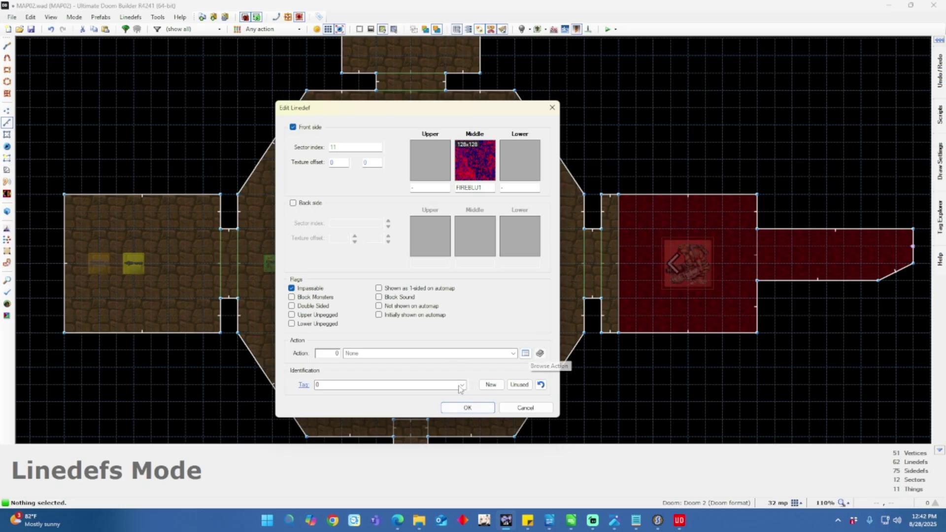
Give the FIREBLU1 east end wall a new tag 1 and assign it action 46, GR Door Open Stay.
click(491, 384)
click(526, 353)
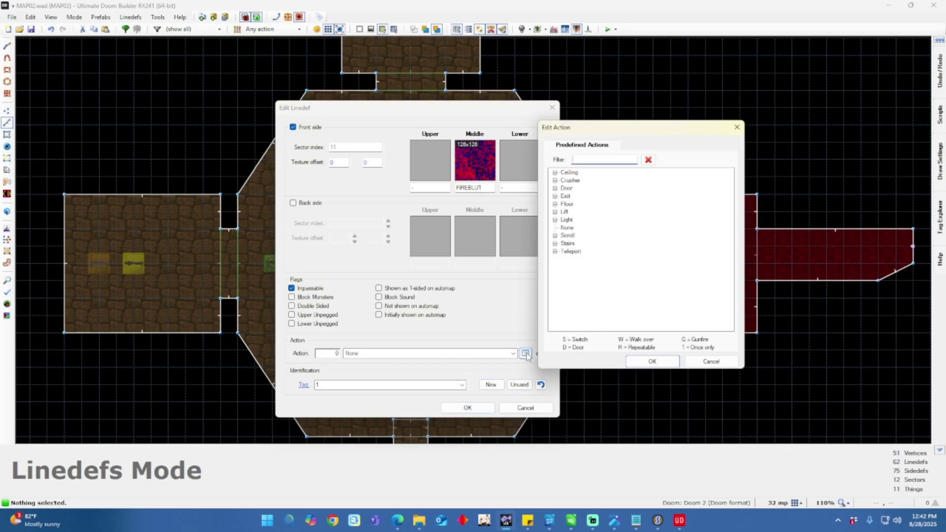
click(556, 188)
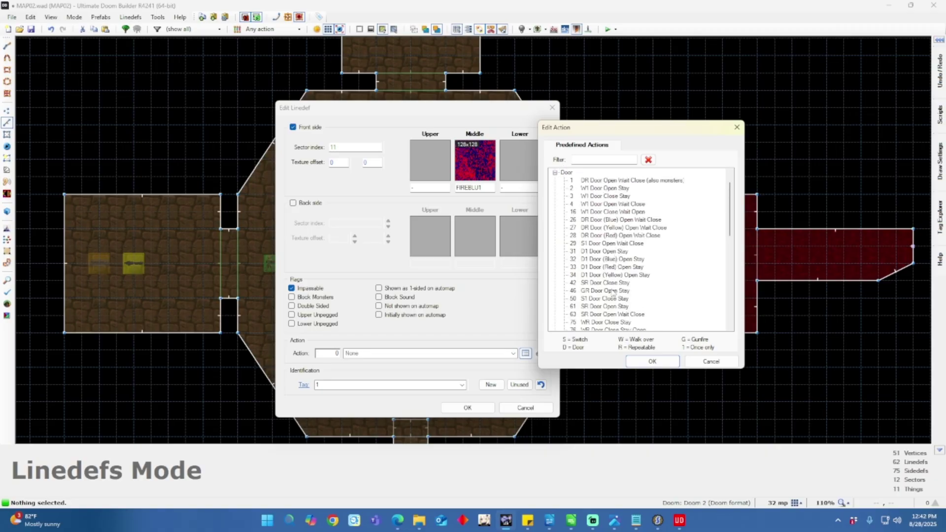
scroll(610, 279, down, 1)
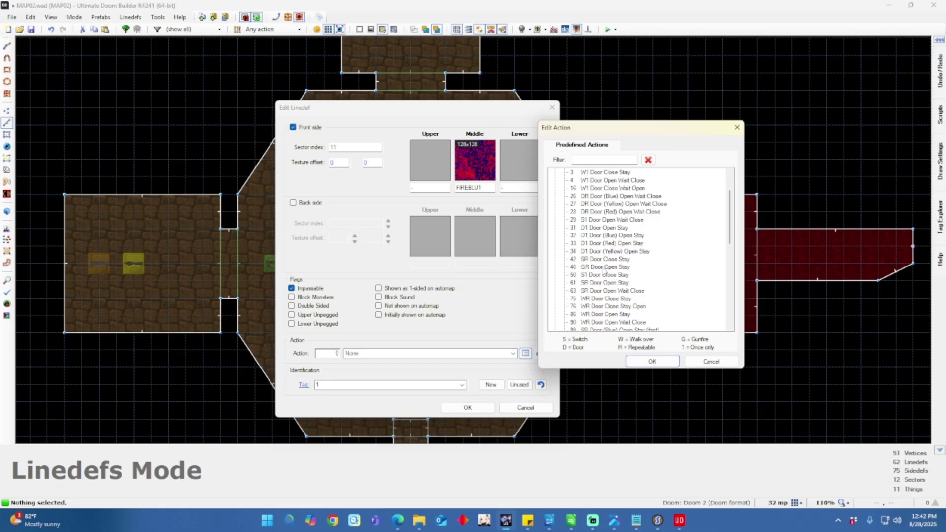
click(604, 267)
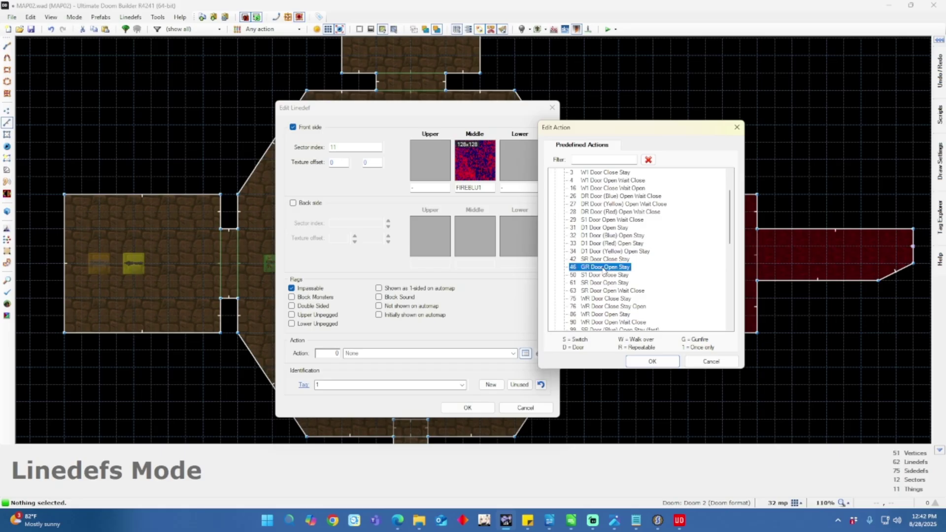
click(662, 363)
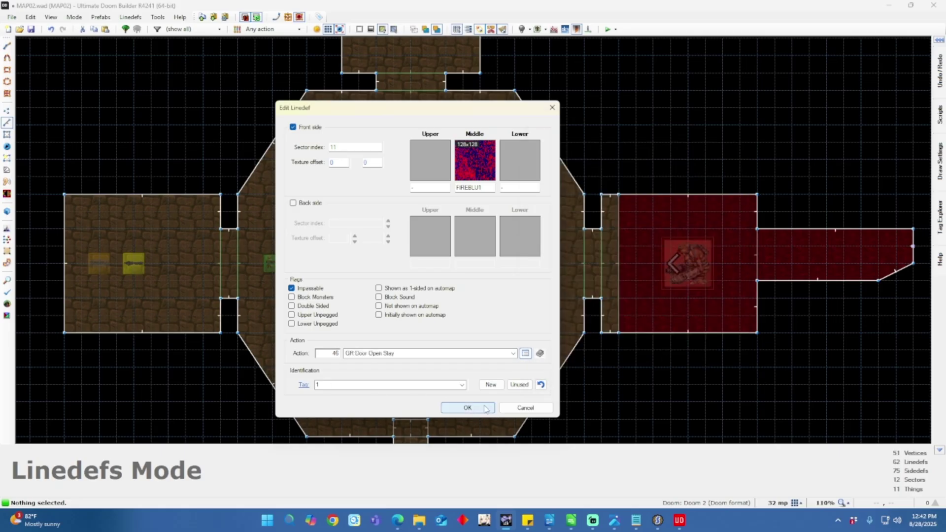
click(467, 407)
Set the tag of the small south doorway sector to 1.
scroll(528, 398, down, 2)
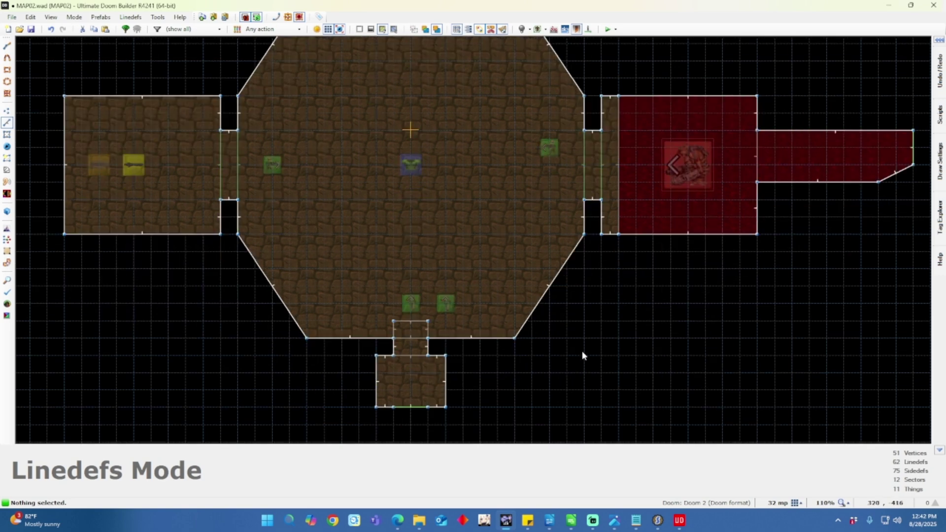
key(s)
right_click(411, 347)
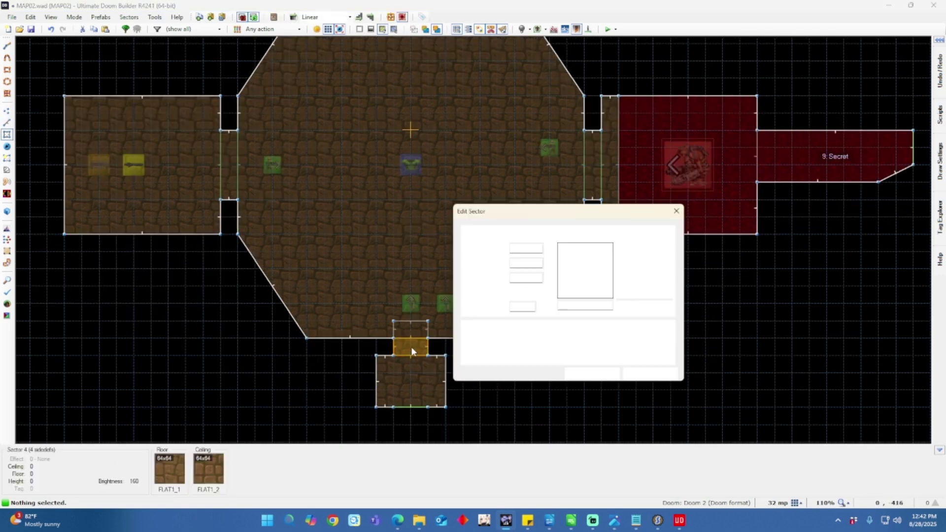
click(506, 353)
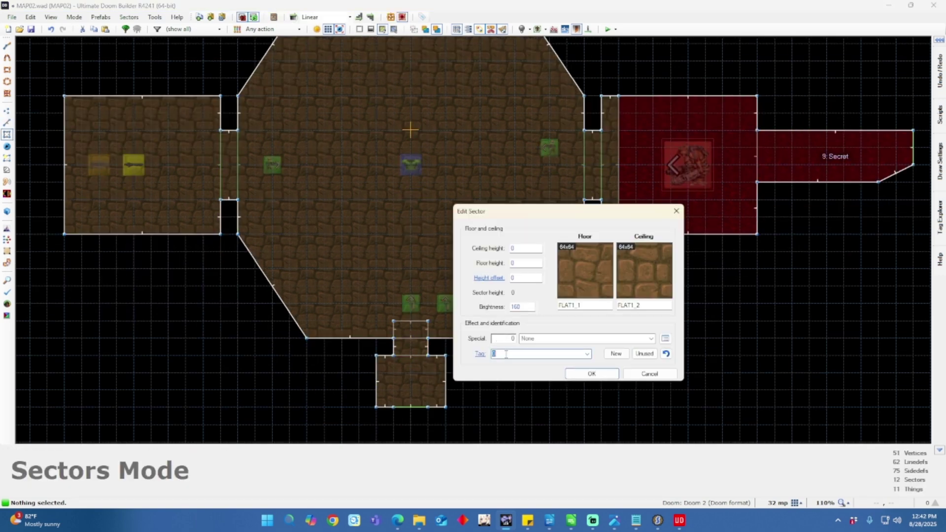
text(1)
click(589, 373)
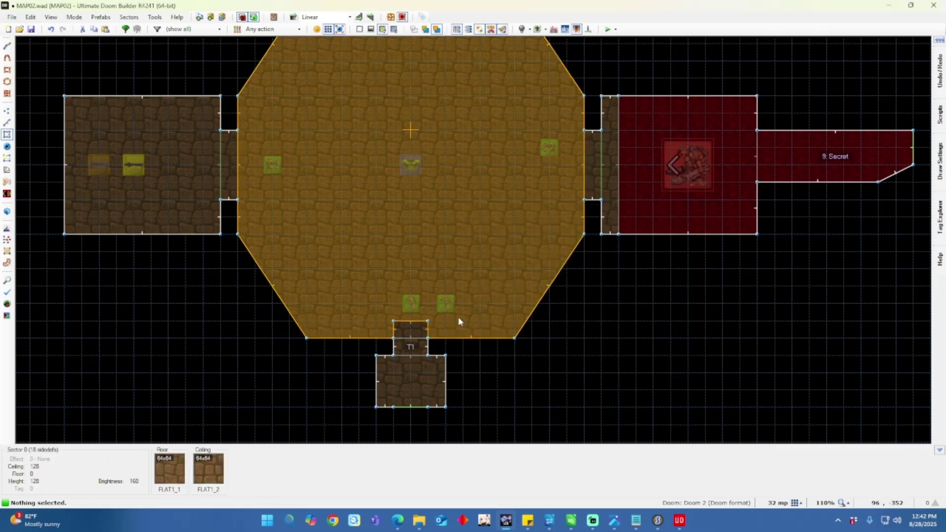
Place an Evil Eye obstacle at the east end of the corridor beyond the blood room, with Ambush players off.
key(l)
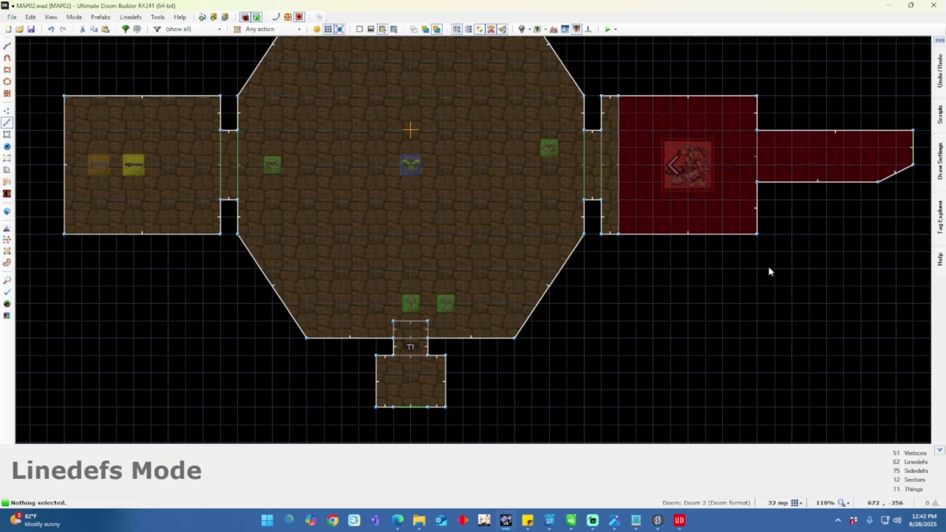
key(t)
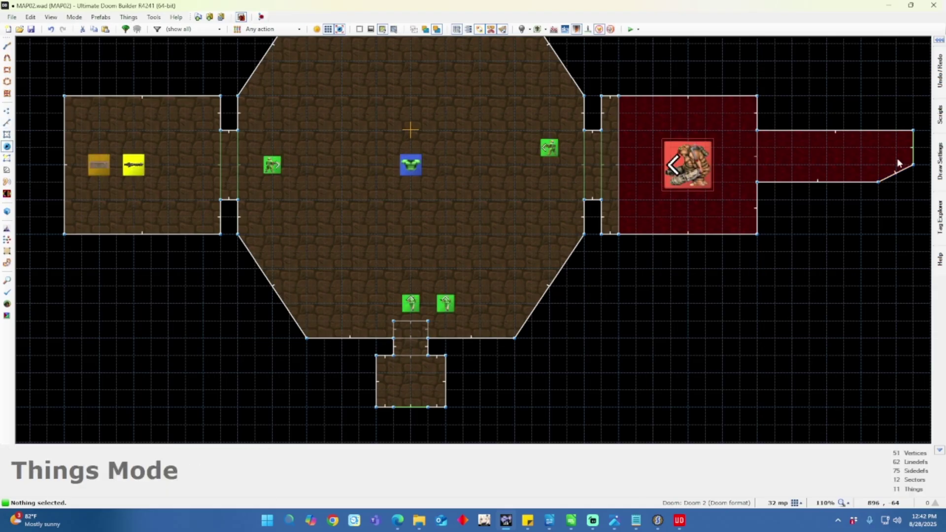
double_click(890, 151)
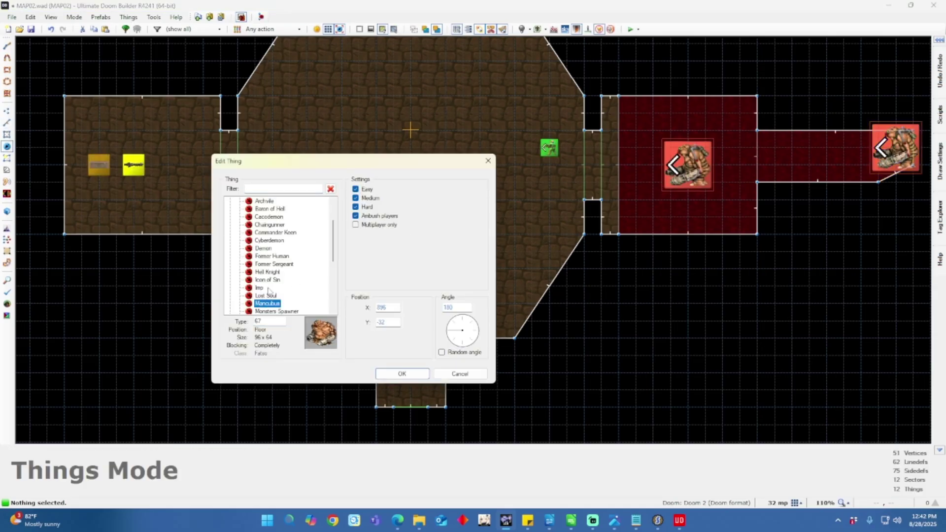
scroll(265, 284, down, 5)
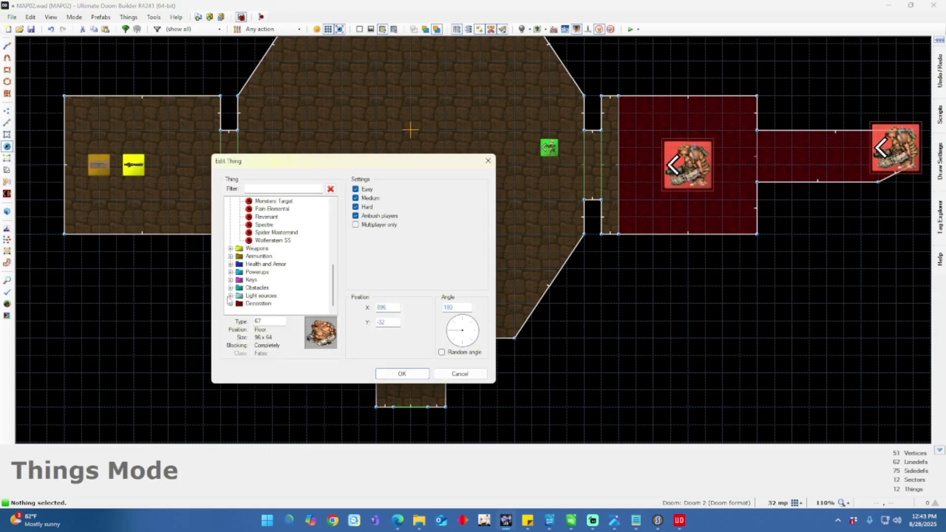
click(230, 288)
click(273, 225)
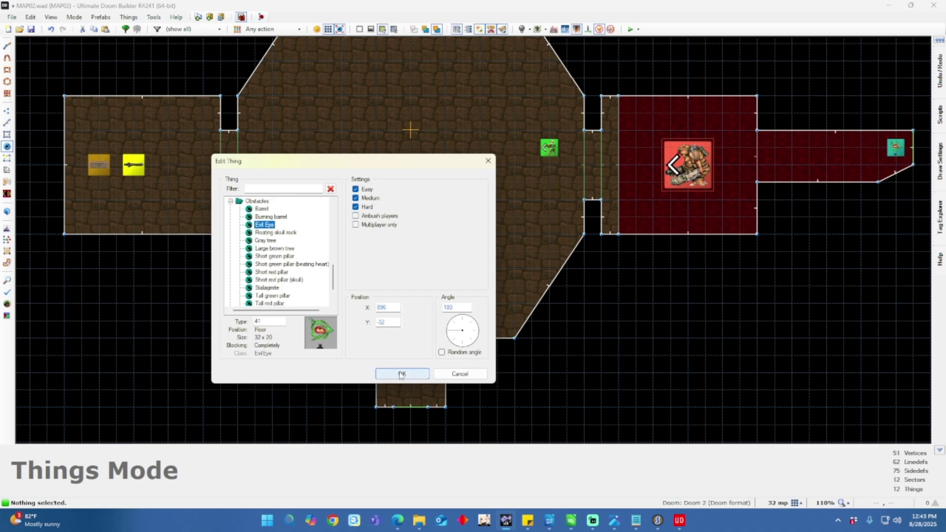
click(402, 374)
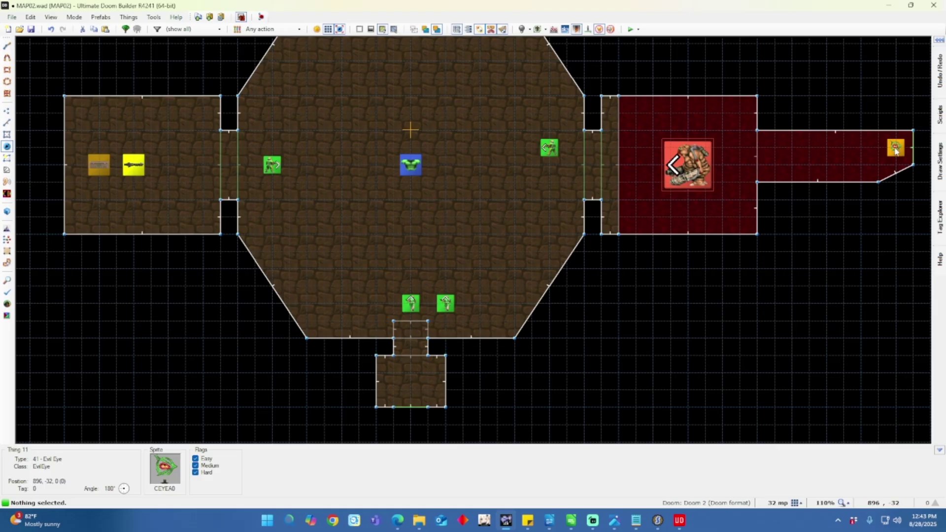
Inspect the Evil Eye corridor, the Mancubus room and the arena's south door in the 3D view.
key(w)
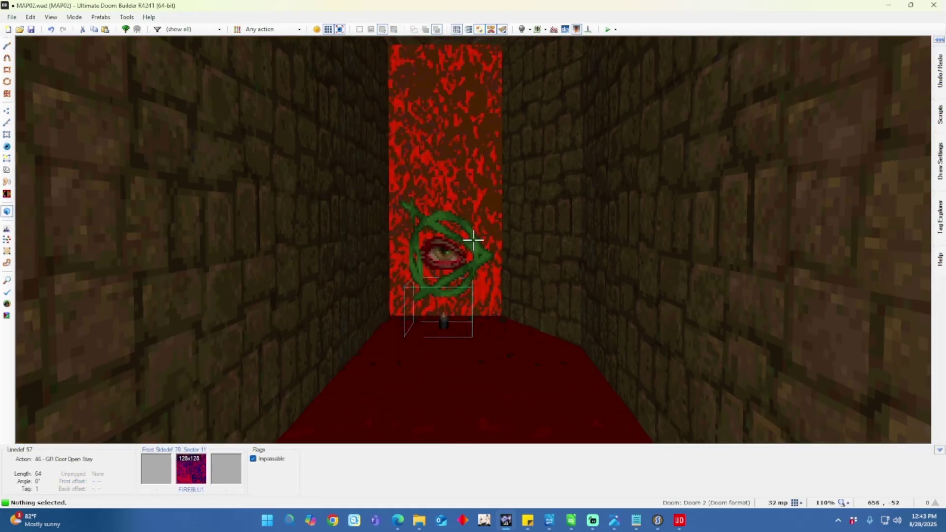
key(s)
key(w)
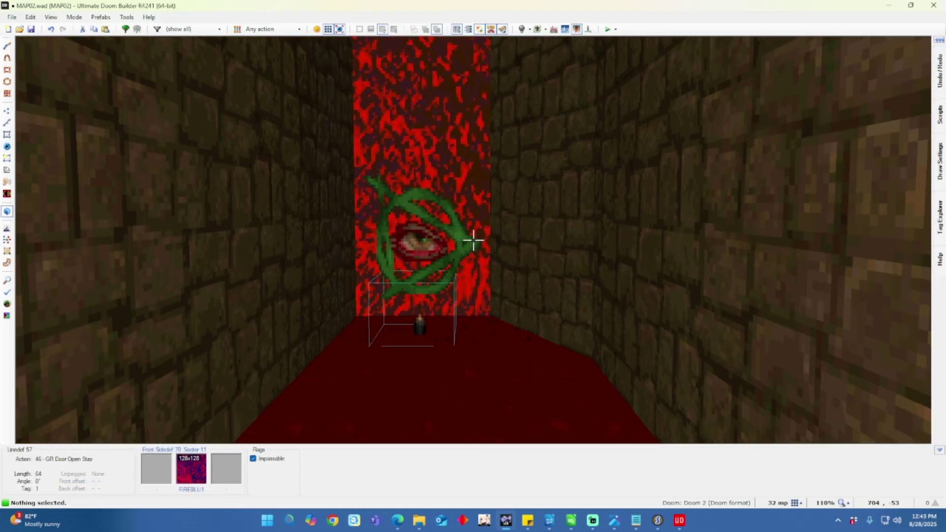
key(w)
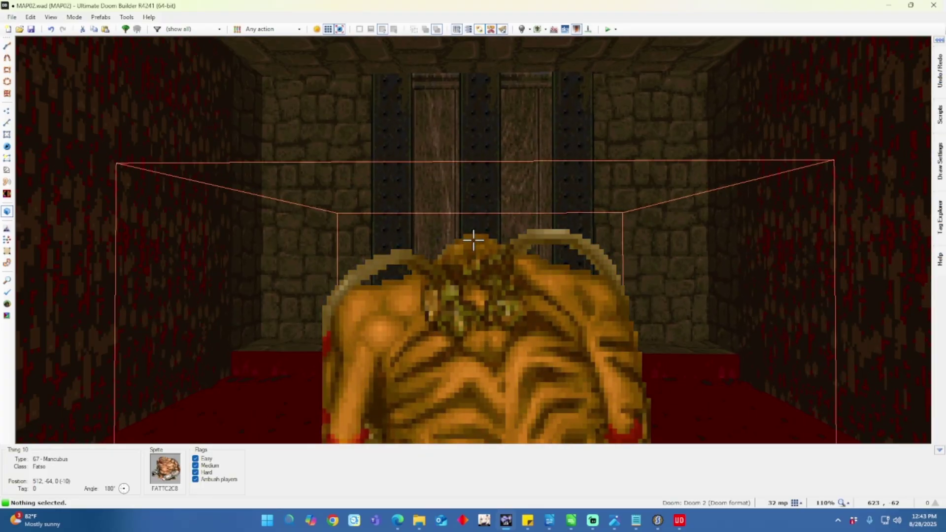
key(w)
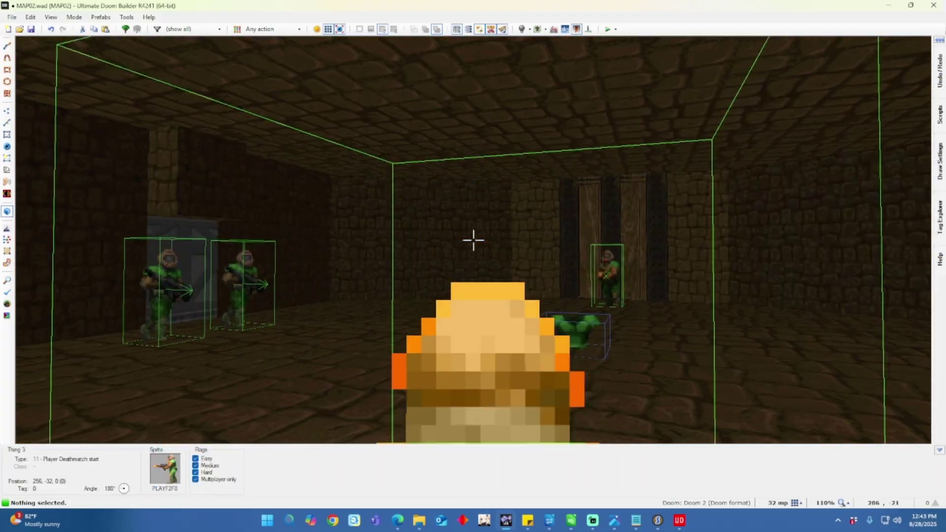
key(w)
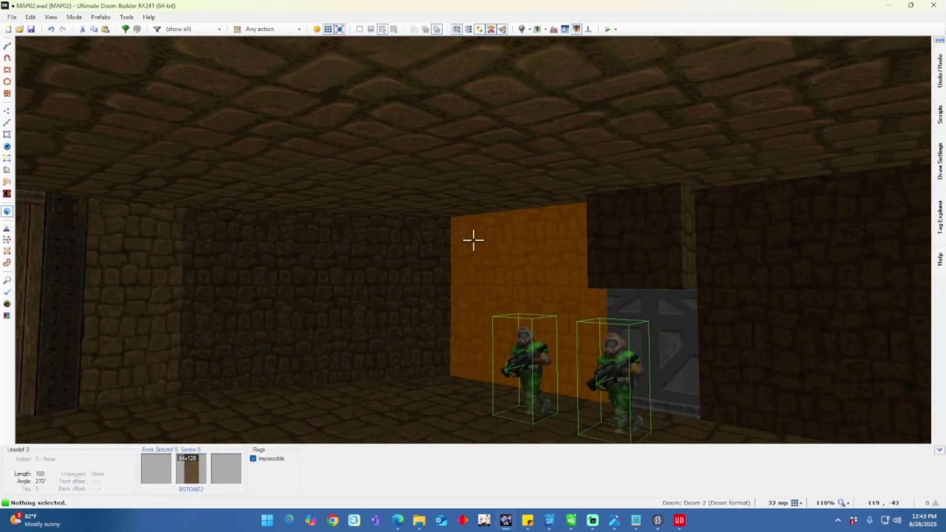
key(s)
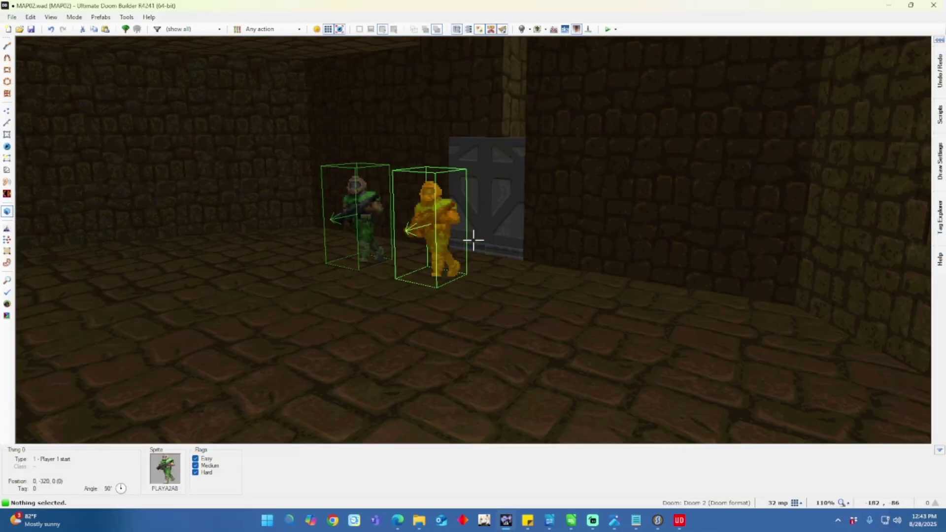
key(w)
key(q)
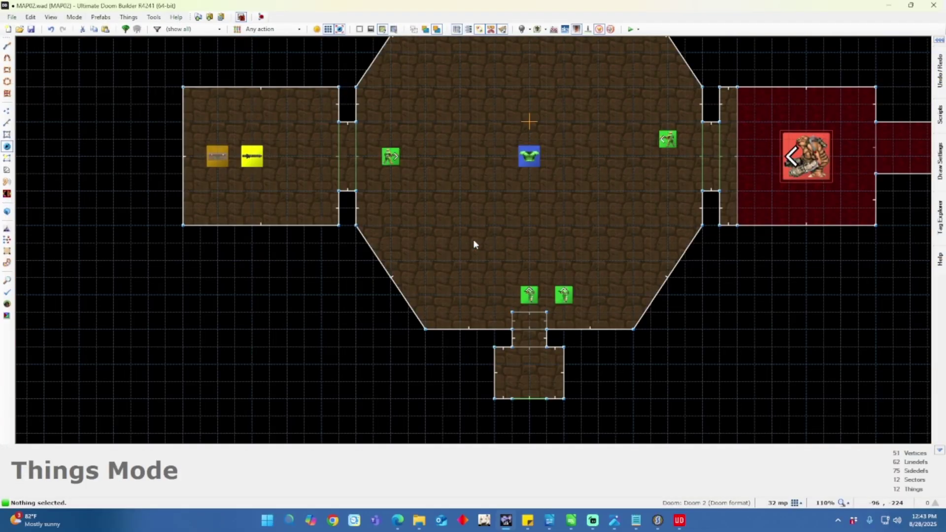
Edit the front horizontal texture offset of both DOOR1 linedefs across the south doorway.
key(l)
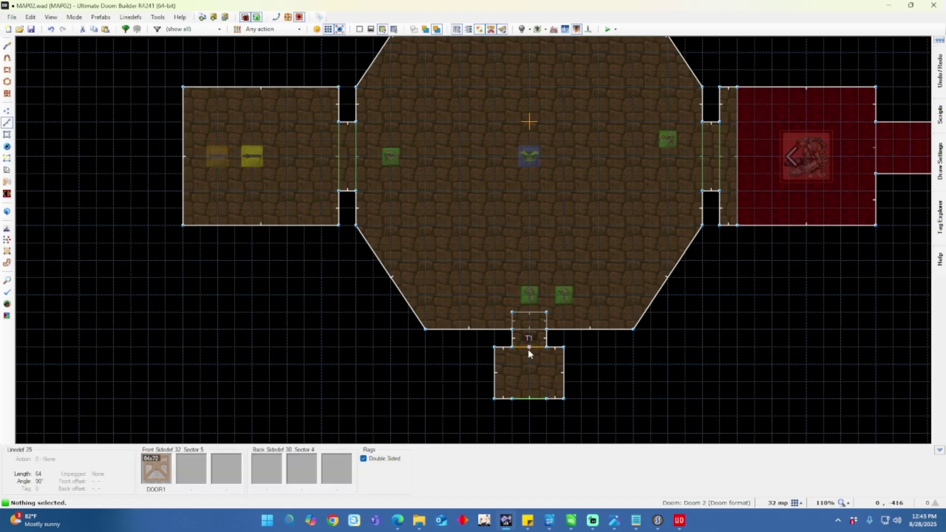
click(528, 348)
click(527, 332)
right_click(527, 332)
click(339, 164)
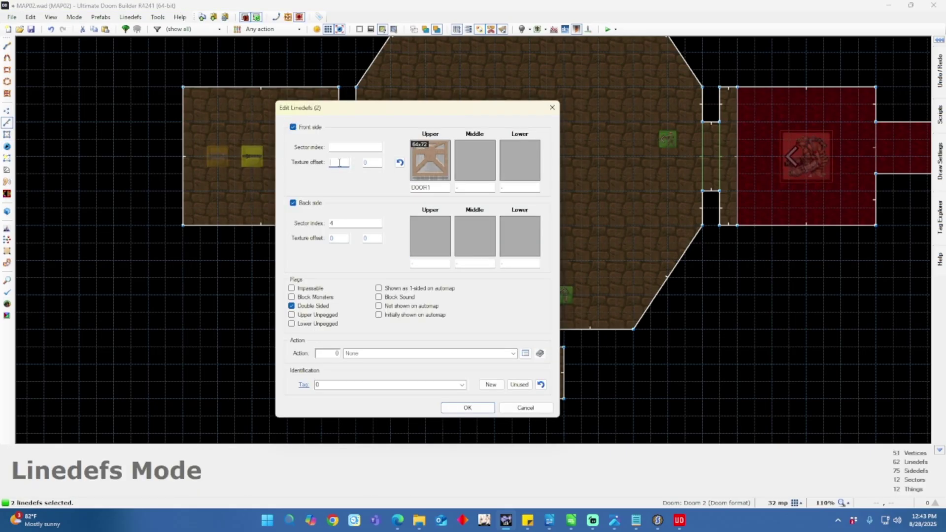
click(485, 408)
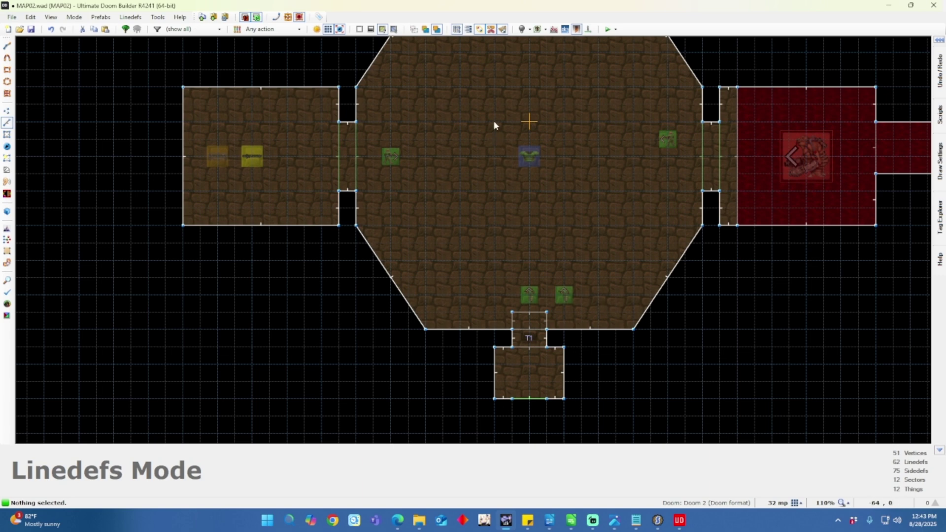
Draw a 128 by 128 square sector around the armor at the centre of the arena.
key(space)
click(494, 191)
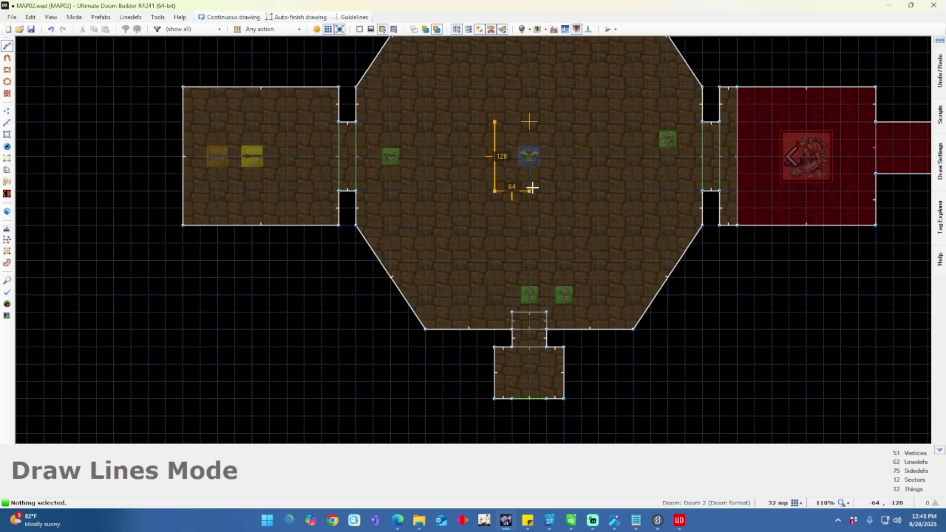
click(564, 190)
click(564, 121)
click(495, 121)
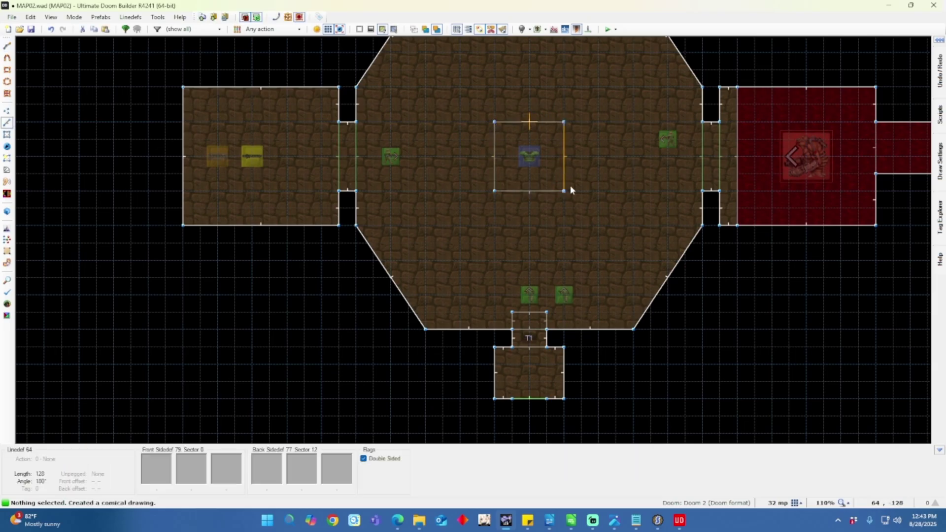
Lower the ceiling of the central square sector to 88 in the 3D view.
key(w)
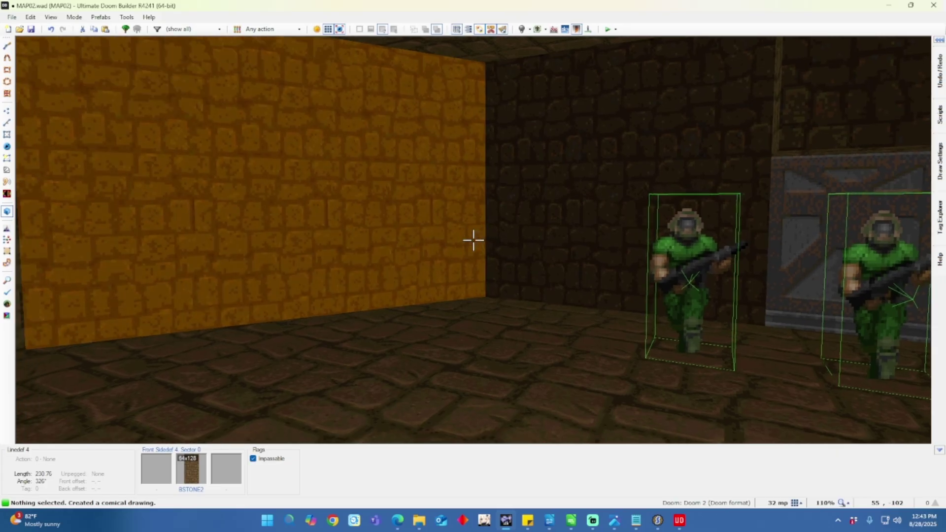
key(w)
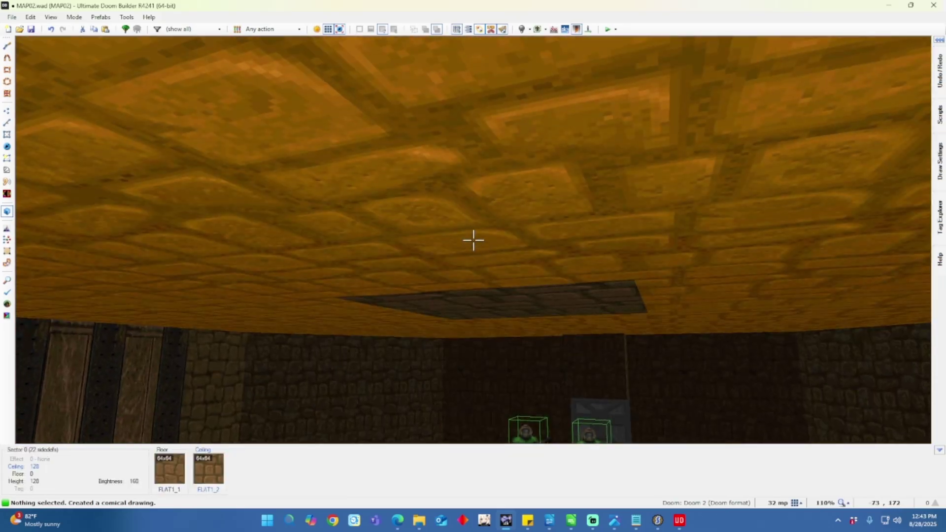
scroll(473, 240, down, 2)
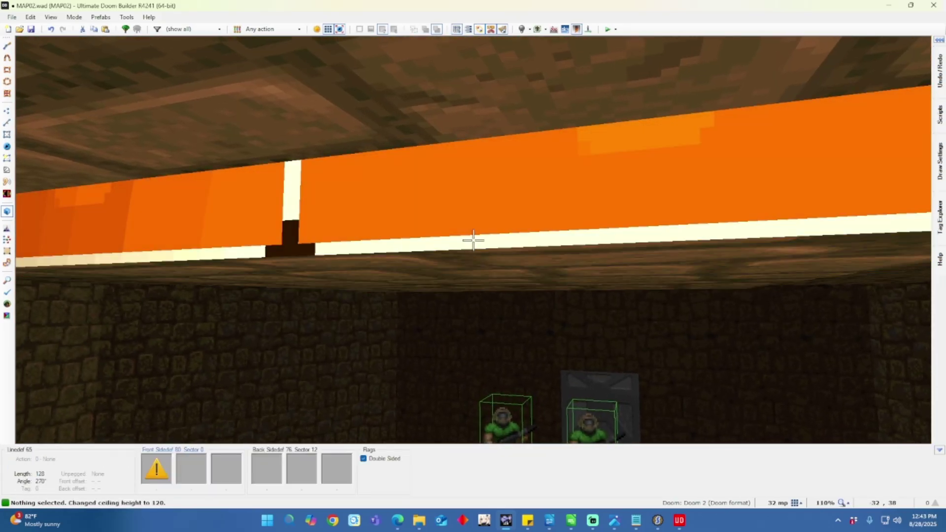
key(w)
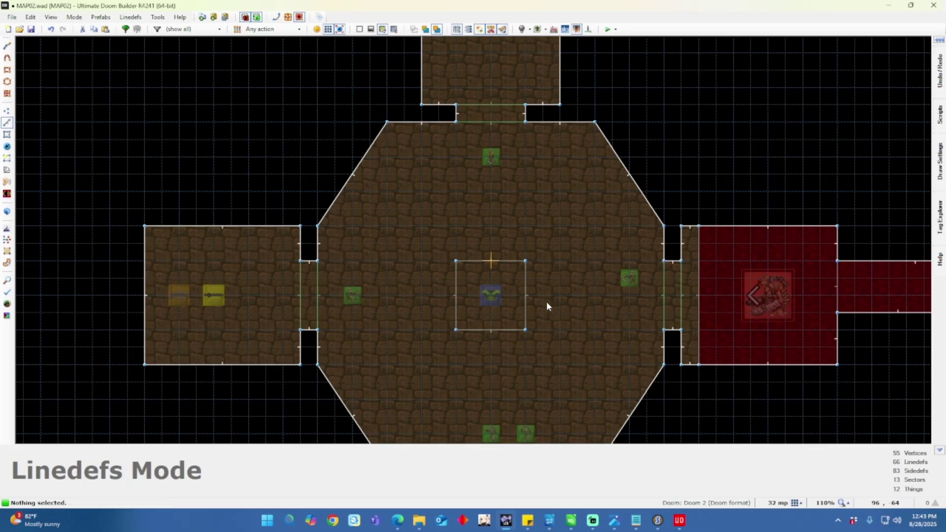
key(w)
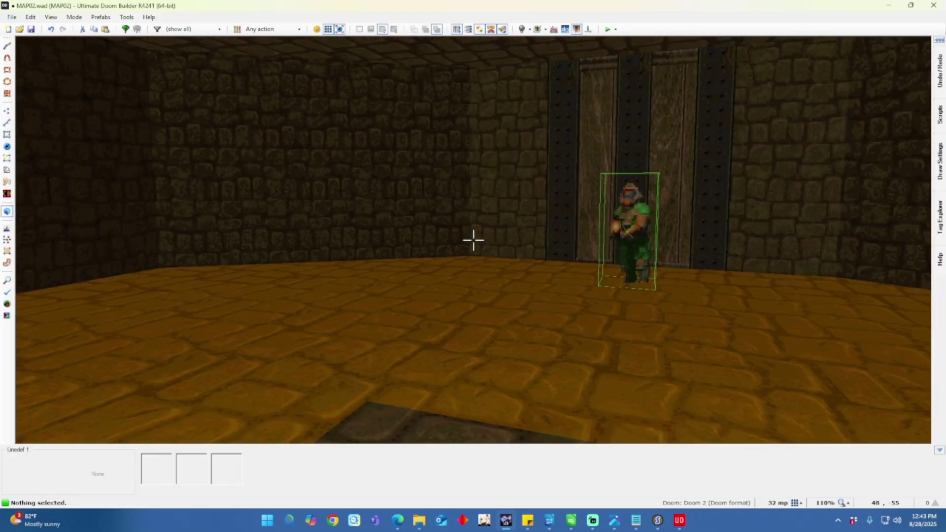
scroll(473, 240, down, 1)
scroll(473, 240, down, 2)
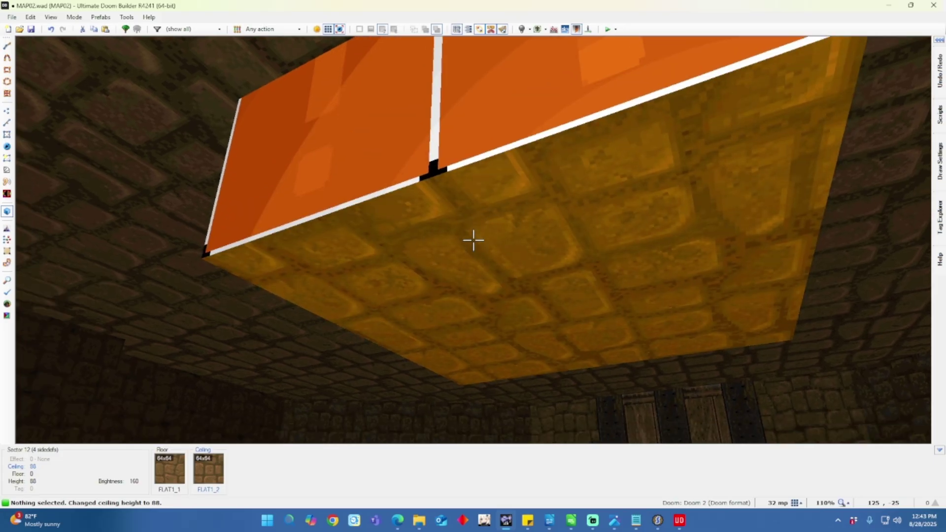
key(w)
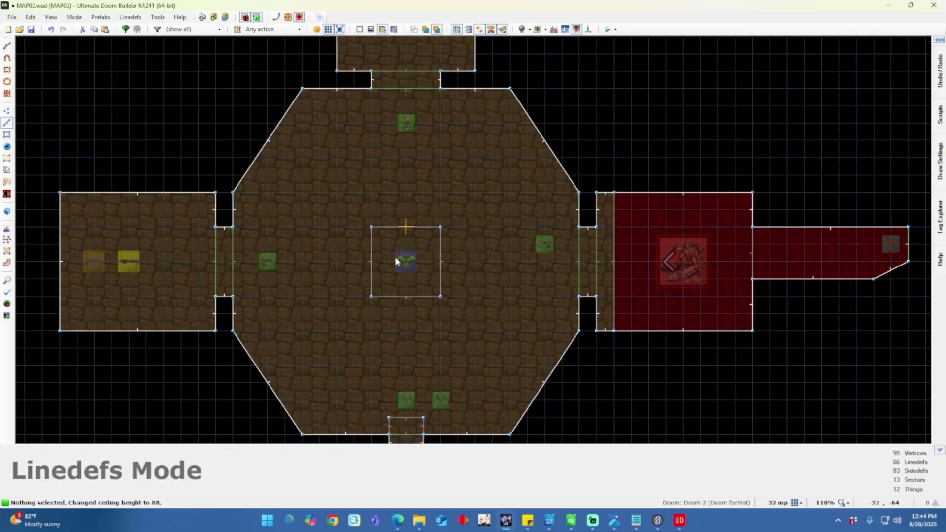
key(v)
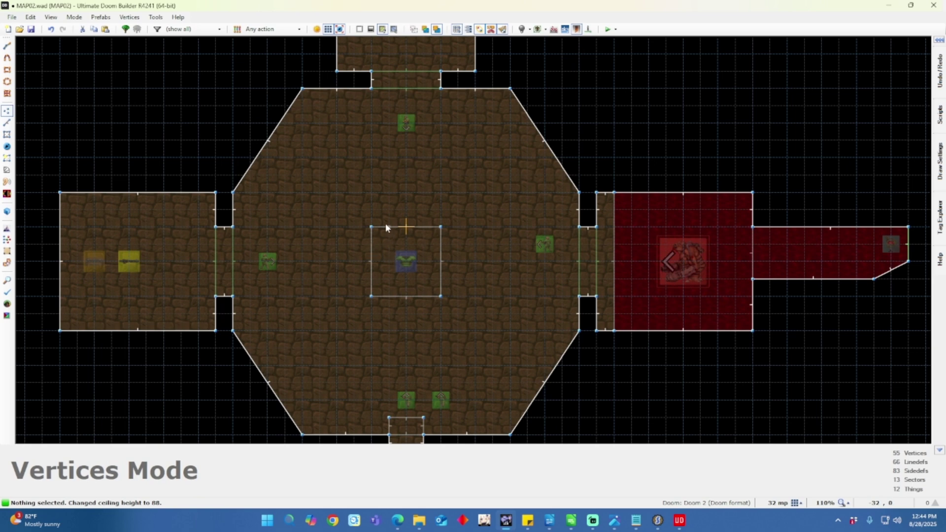
key(Insert)
key(Insert)
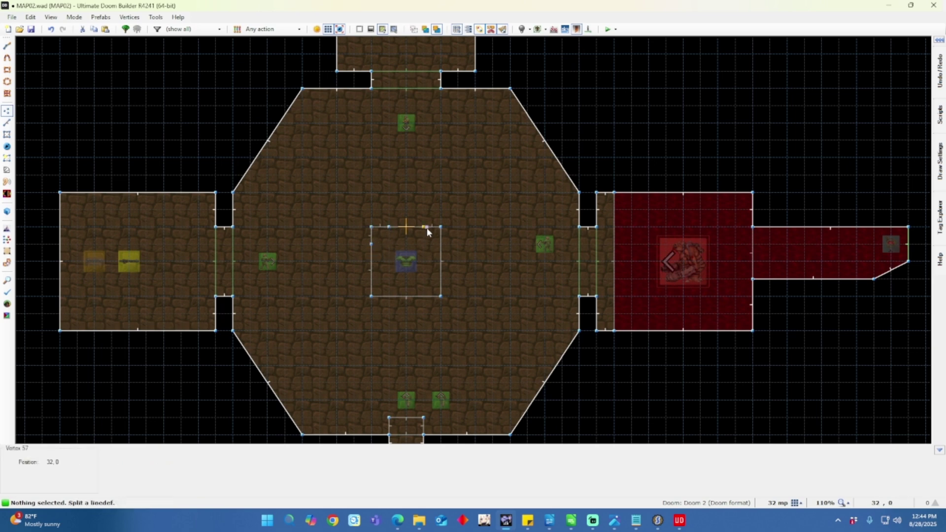
key(Insert)
key(Insert)
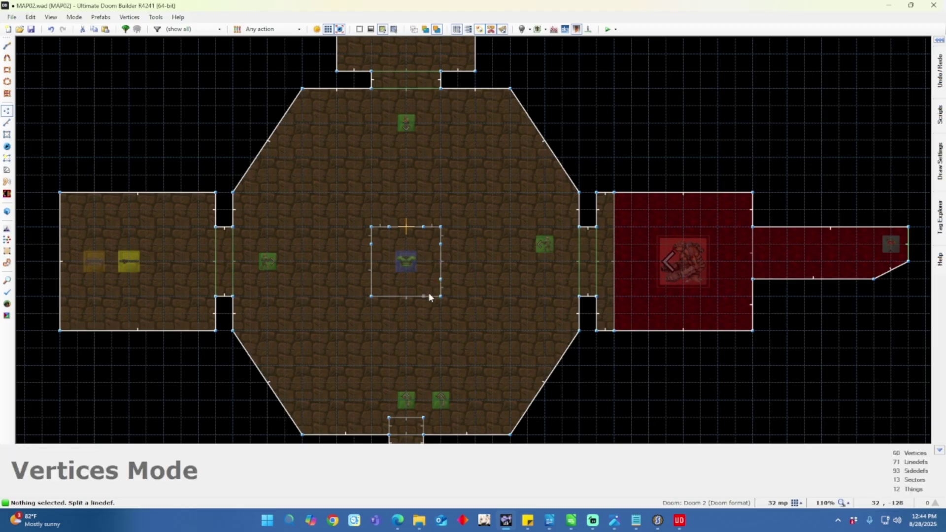
key(ctrl+z)
Set the grid to 16 mp and split the central square's sides with vertices 16 units from each corner.
click(794, 503)
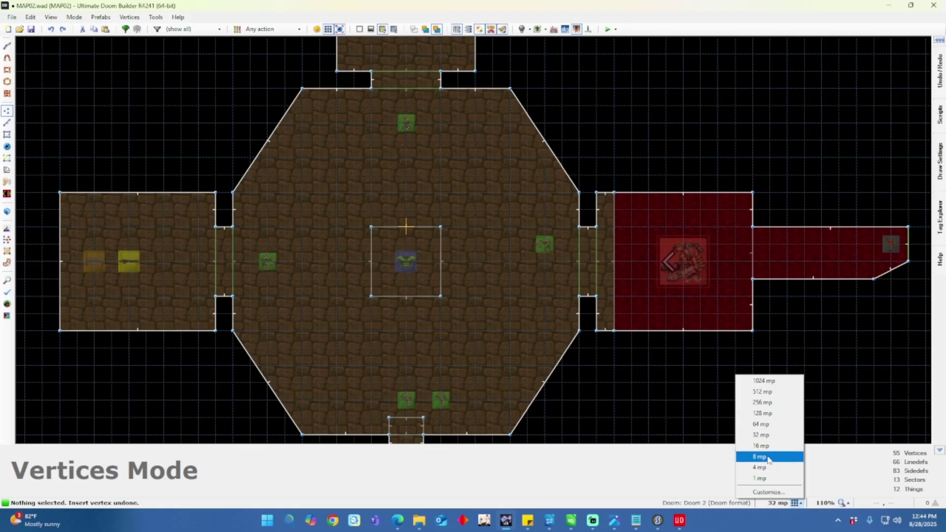
click(754, 447)
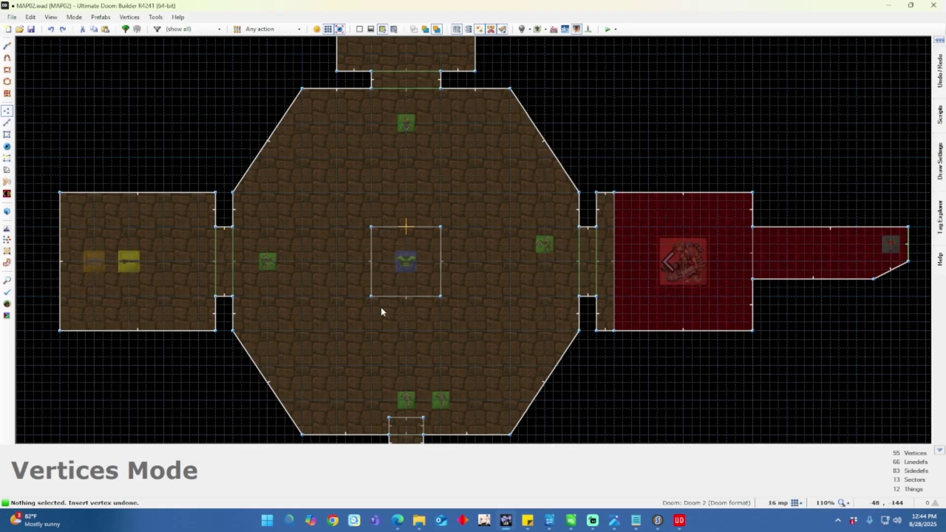
scroll(383, 308, up, 3)
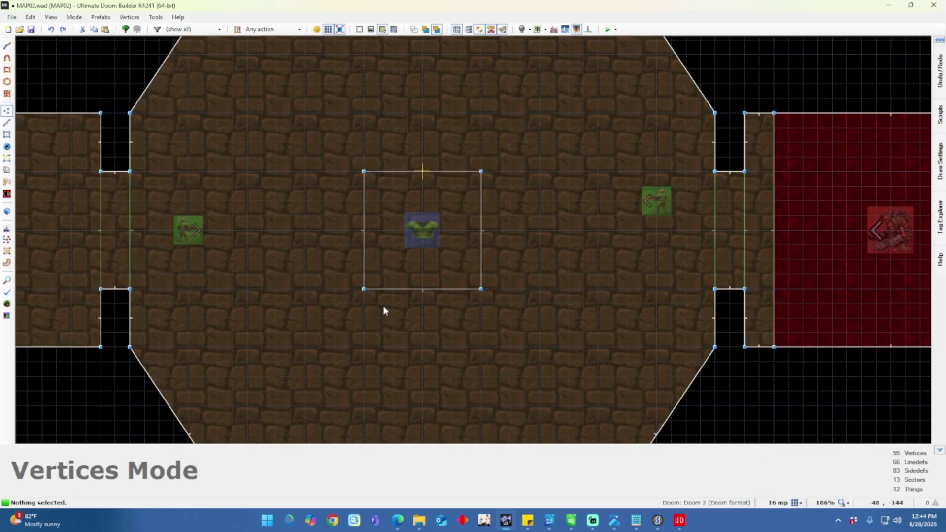
double_click(379, 172)
double_click(363, 187)
double_click(467, 172)
double_click(482, 187)
double_click(480, 274)
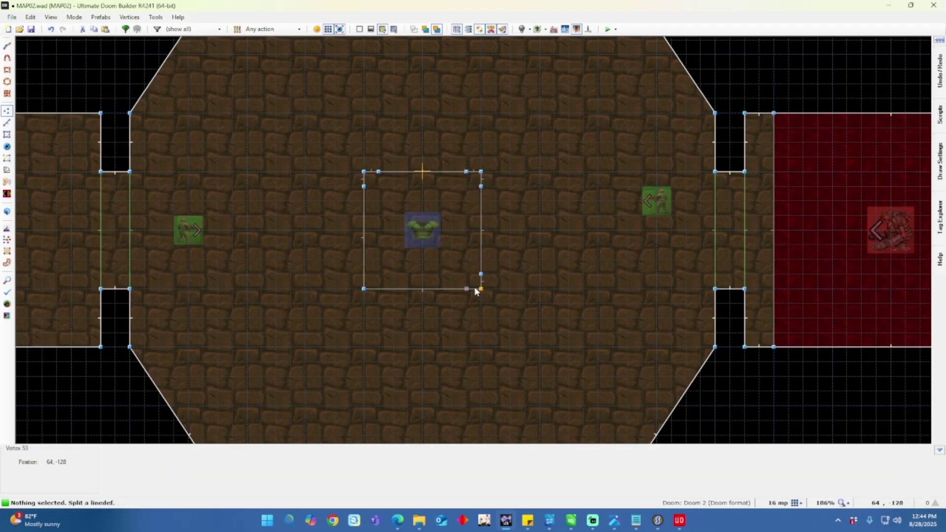
double_click(363, 274)
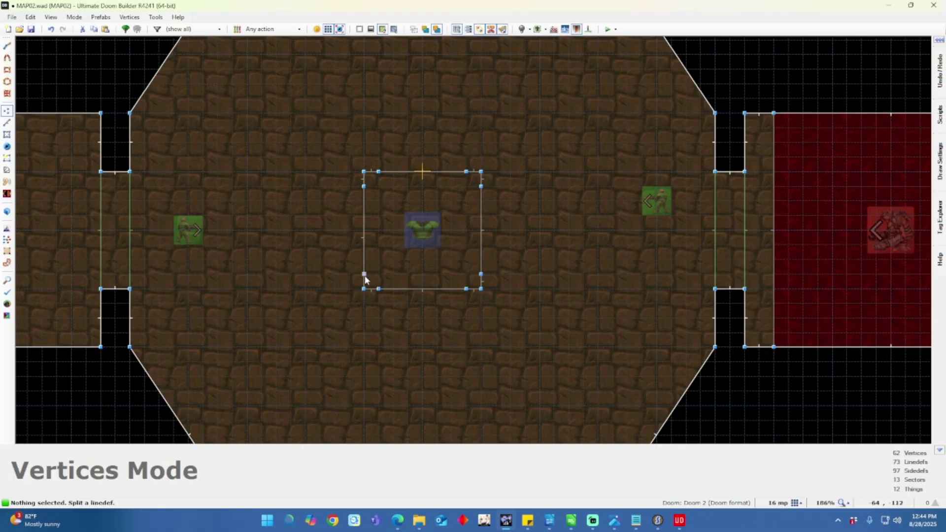
double_click(378, 289)
Set the front upper texture of all twelve linedefs around the central square to METAL.
key(l)
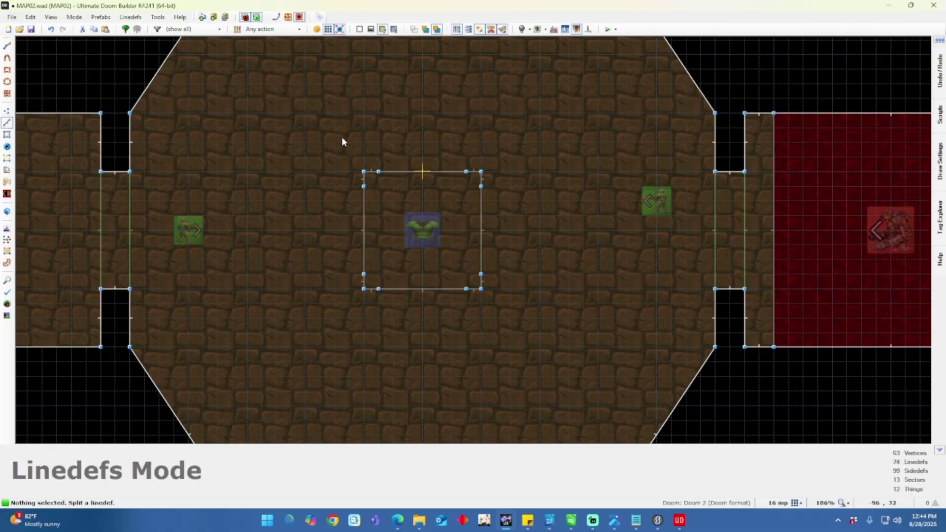
drag(339, 140, 512, 323)
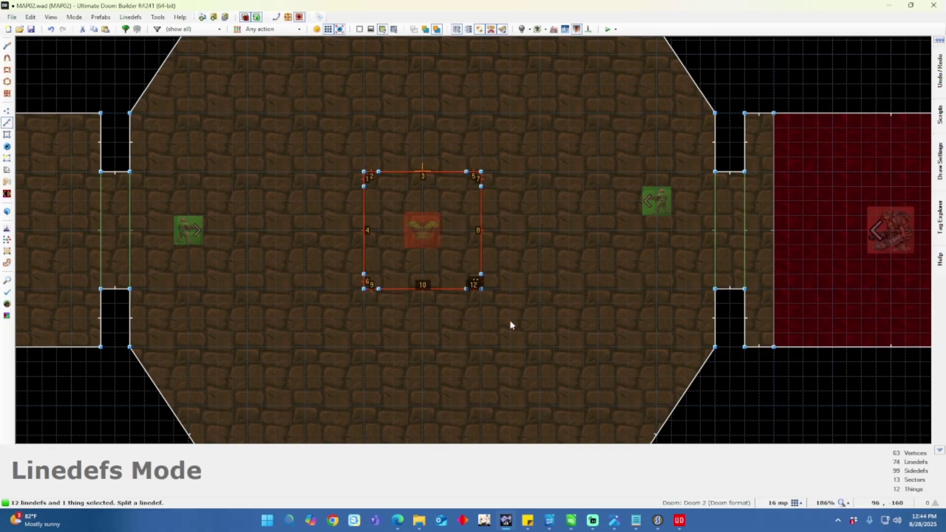
right_click(481, 261)
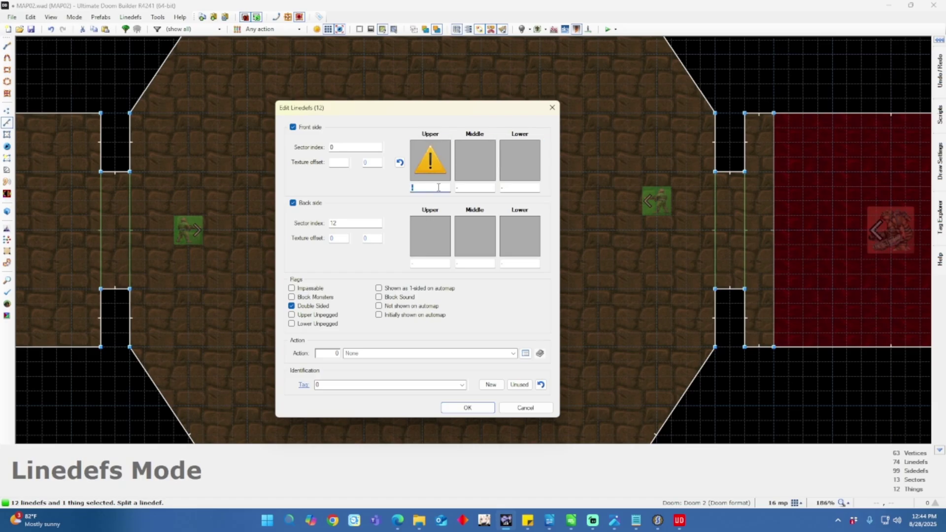
text(-)
key(Return)
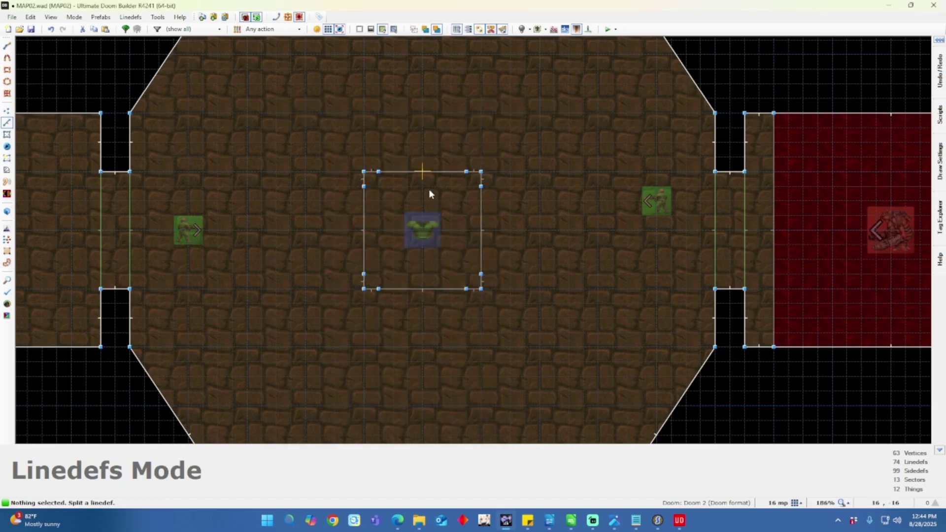
Apply the LITE5 texture to the front upper of the central square's eight short corner linedefs and check it in the 3D view.
click(365, 179)
click(371, 173)
click(477, 176)
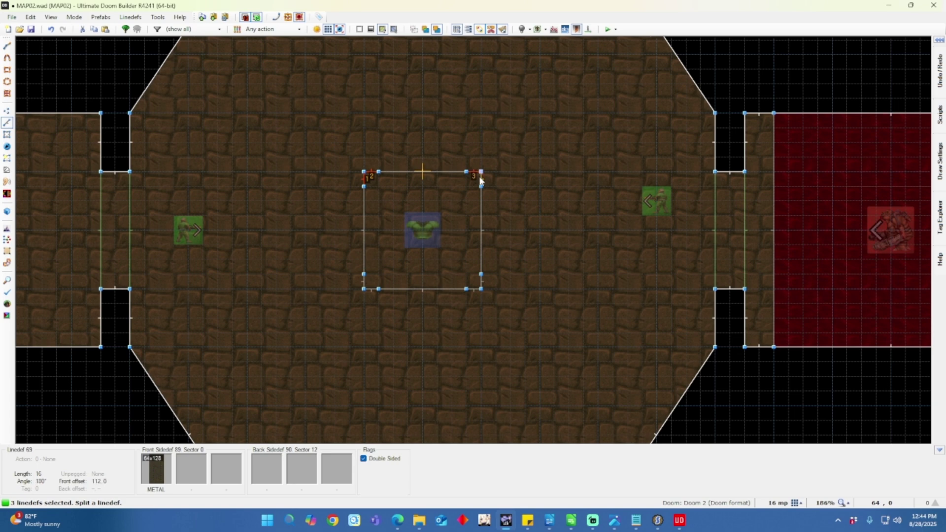
click(481, 179)
click(481, 281)
click(472, 289)
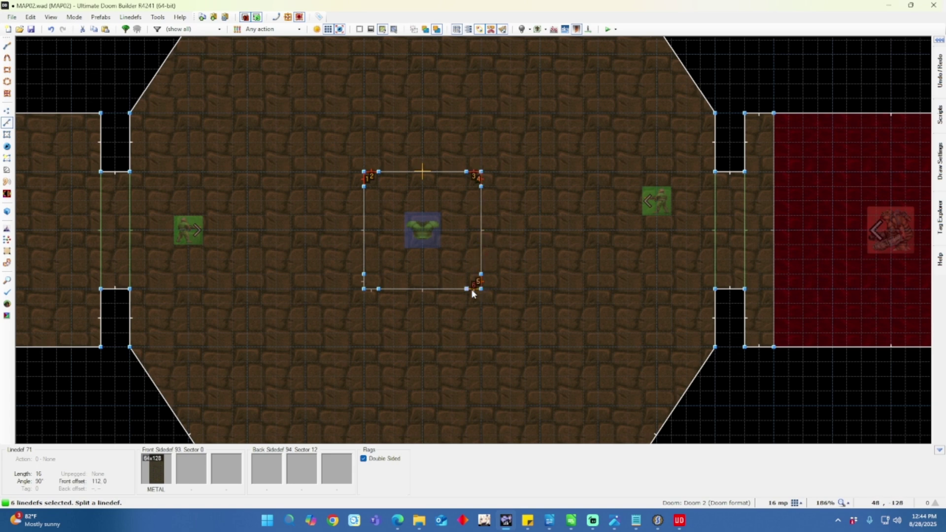
click(367, 288)
right_click(367, 288)
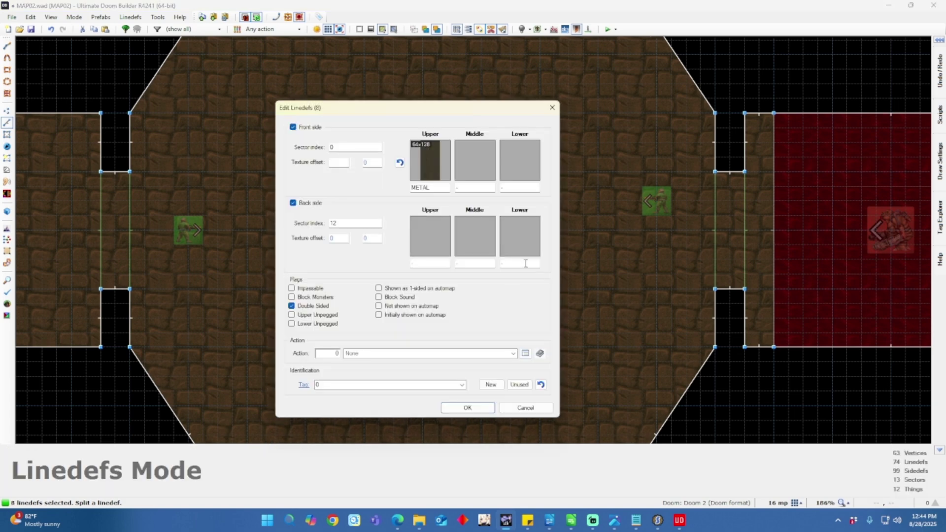
click(438, 166)
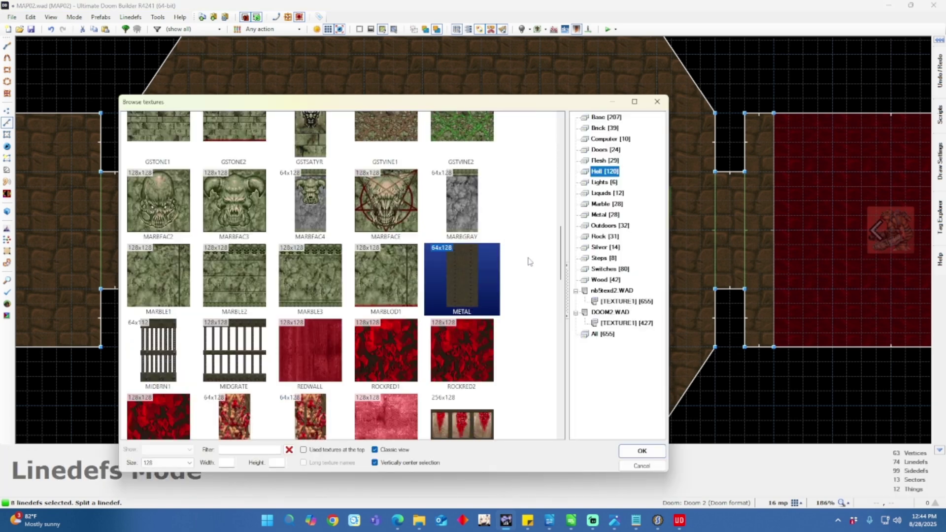
click(604, 183)
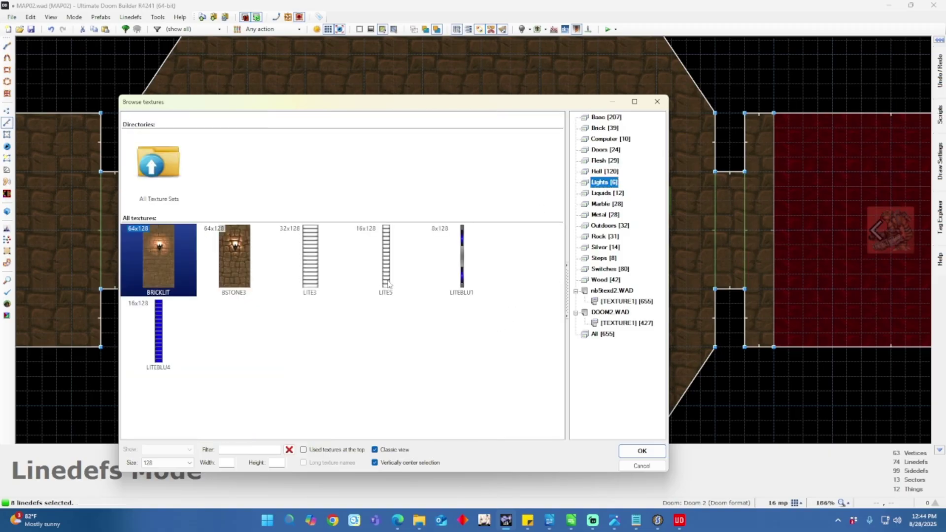
double_click(389, 283)
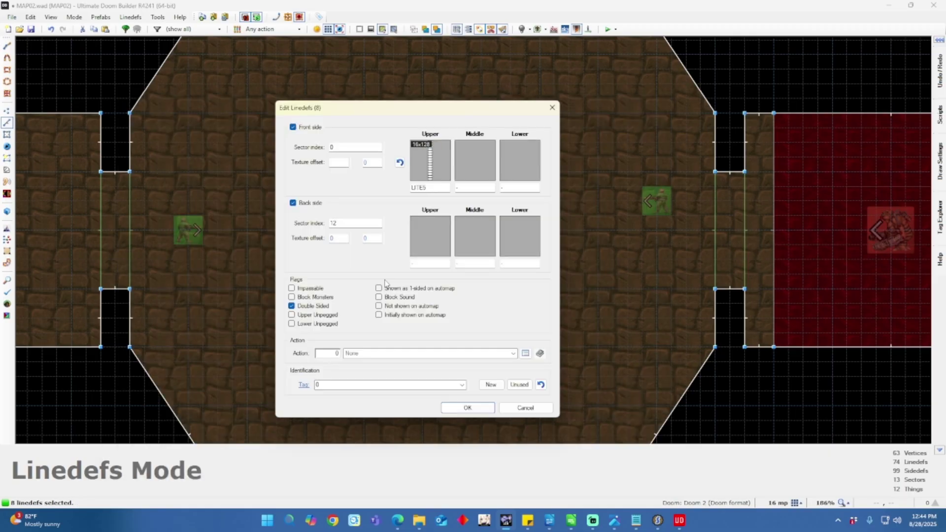
click(474, 408)
click(471, 405)
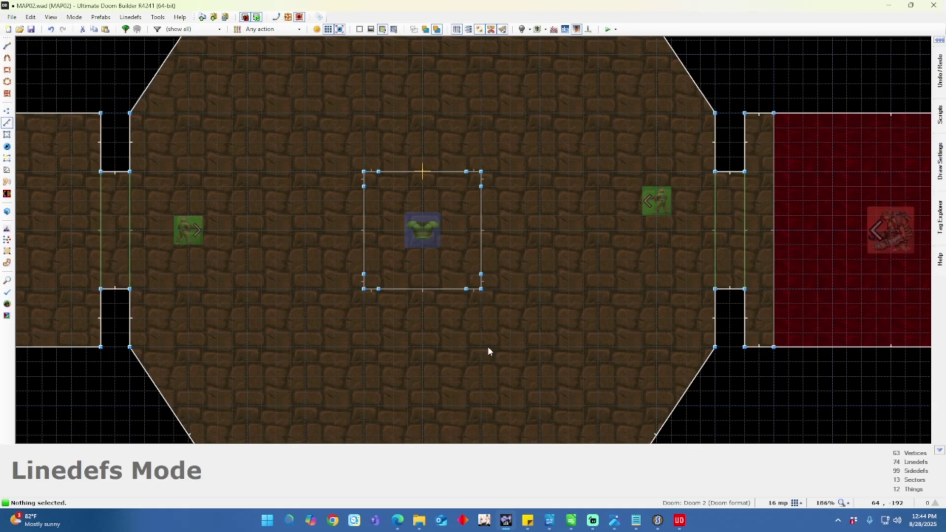
key(q)
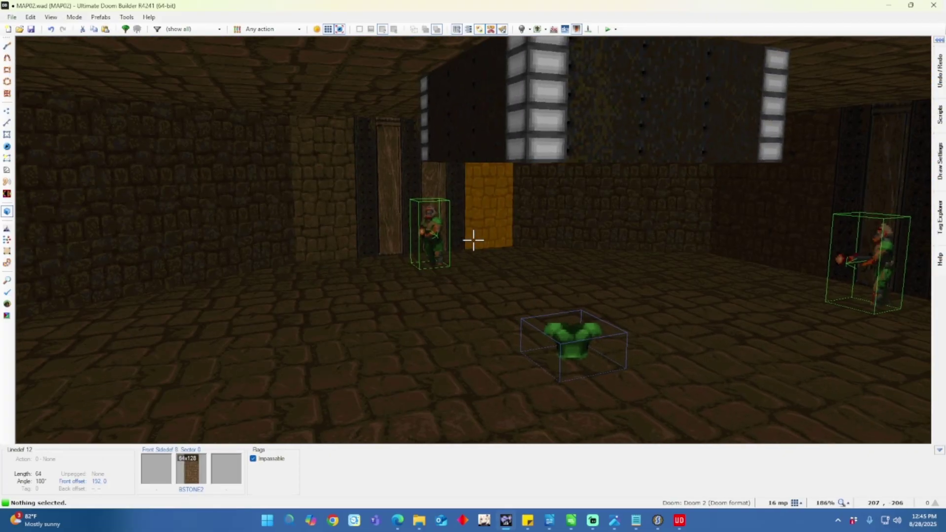
key(w)
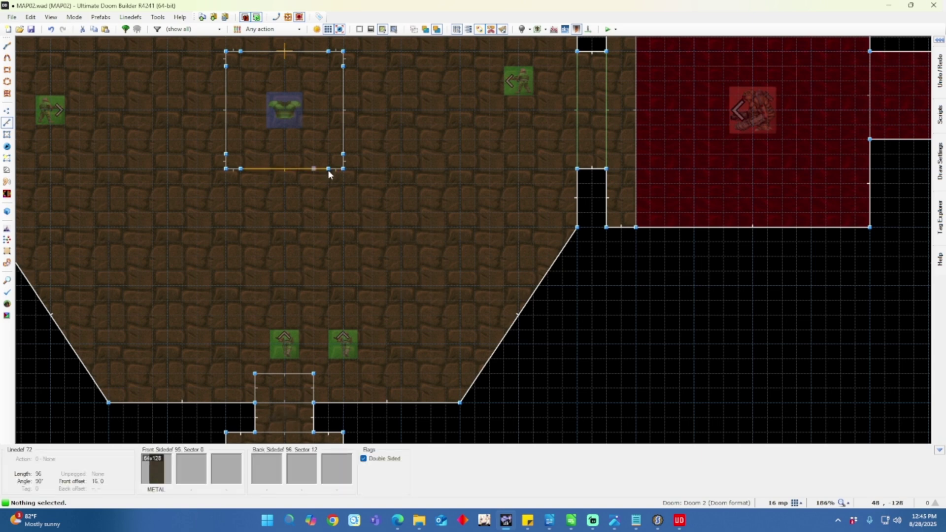
Draw two diagonal lines from the vertices beside the central square's southeast corner to the walls on either side of the arena's southeast corner.
key(d)
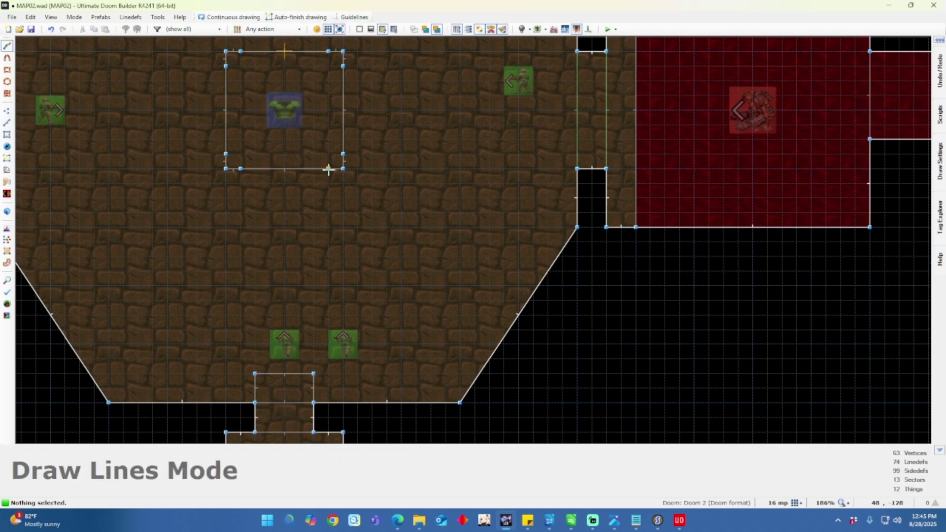
click(329, 169)
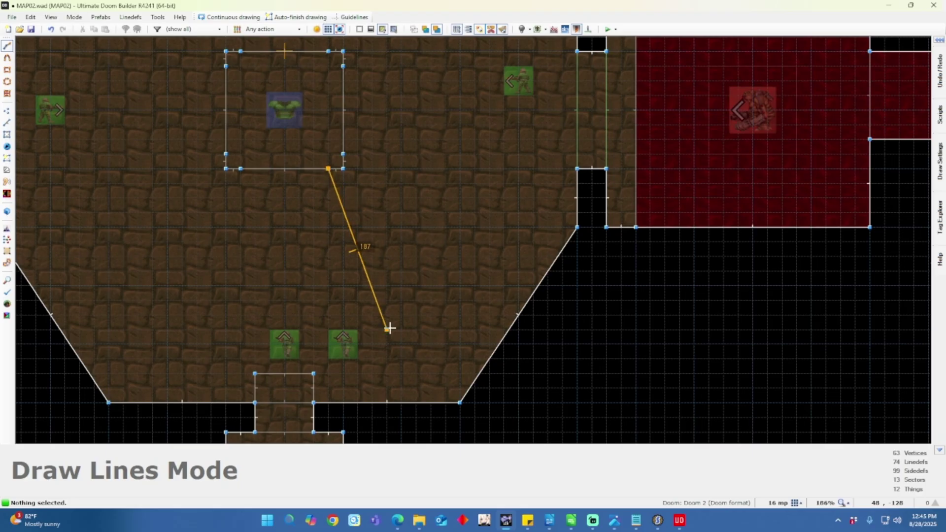
click(430, 401)
click(458, 393)
right_click(439, 391)
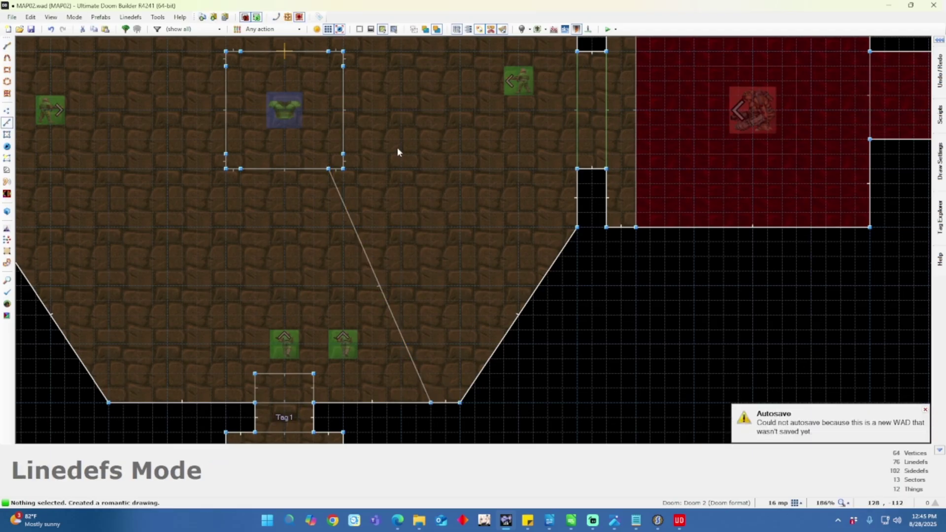
key(space)
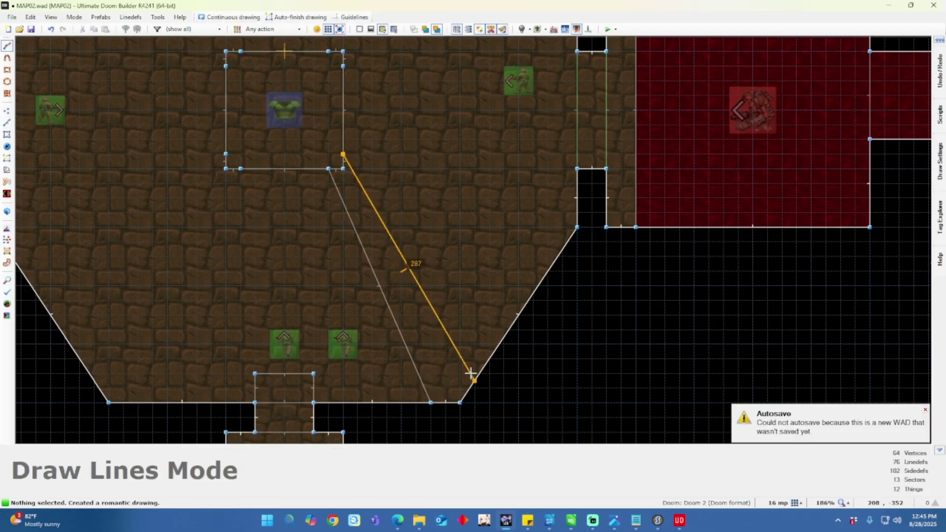
click(473, 377)
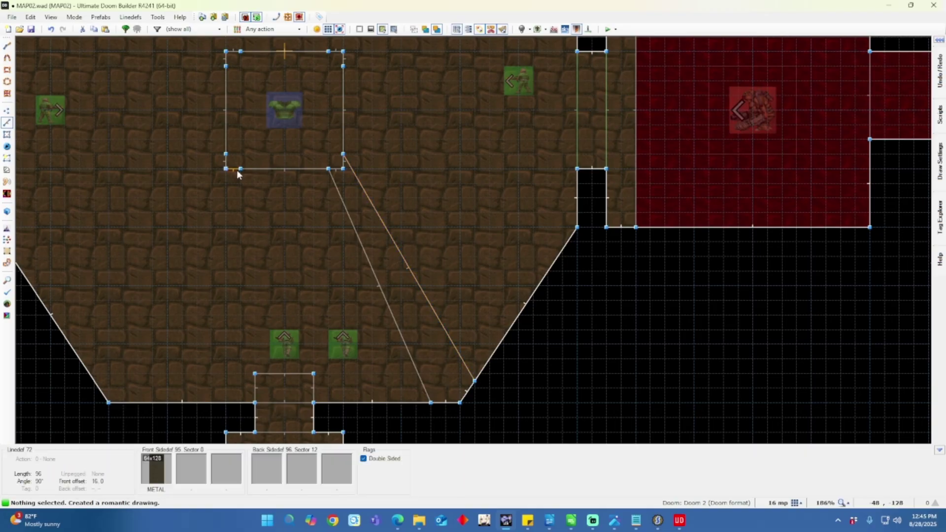
Draw two matching diagonal lines from the vertices beside the square's southwest corner to the walls on either side of the arena's southwest corner.
key(space)
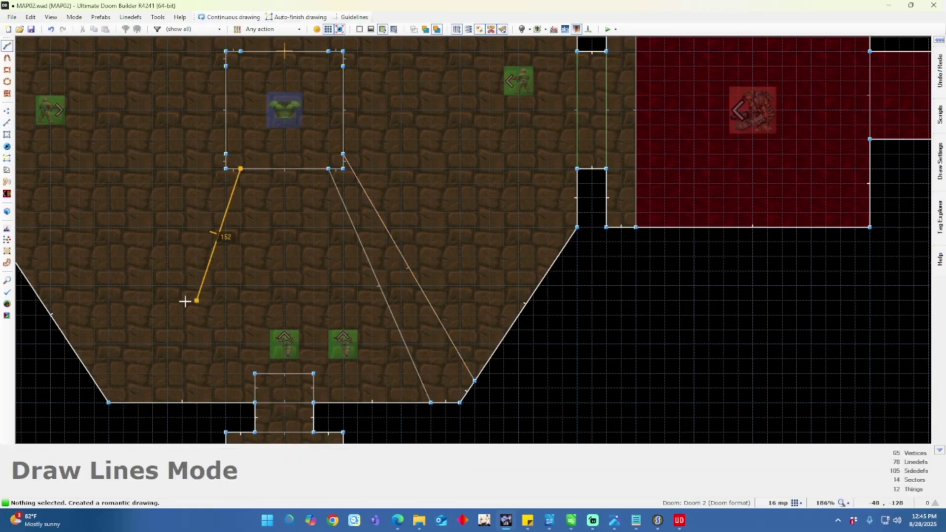
click(137, 399)
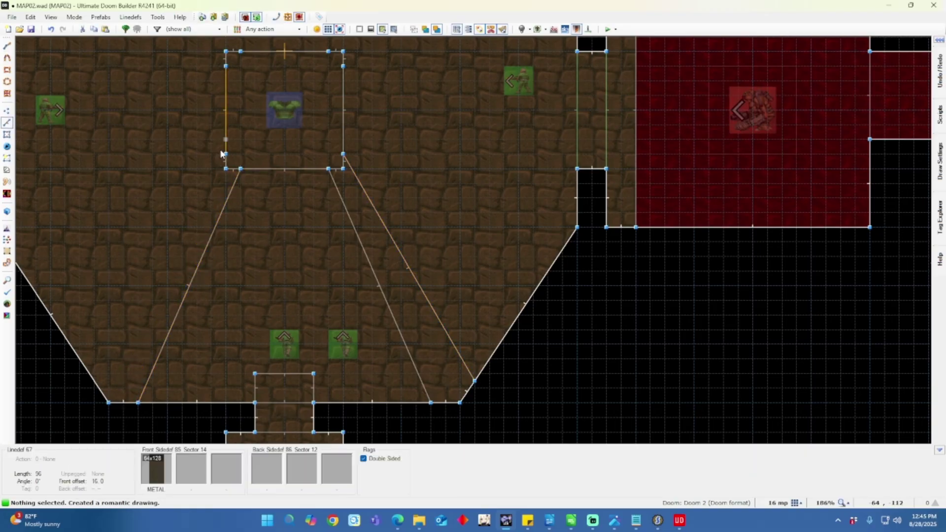
key(space)
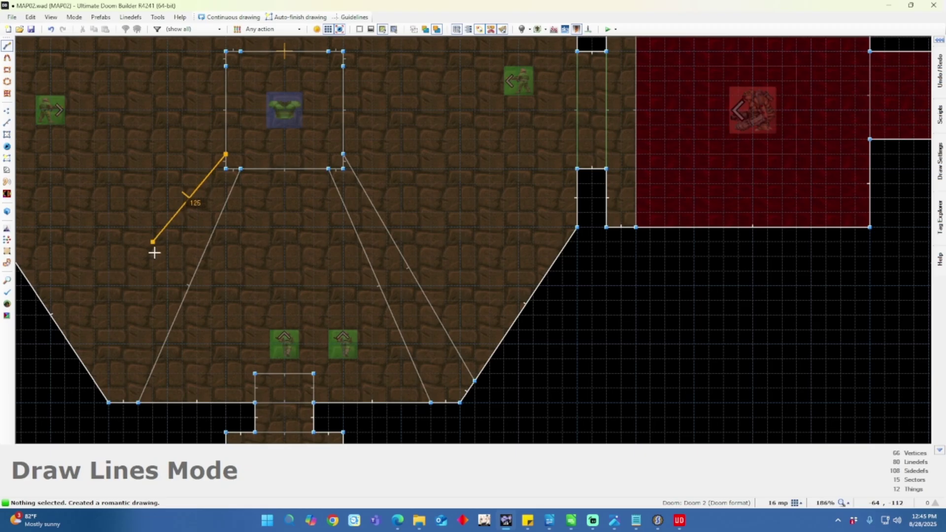
click(94, 378)
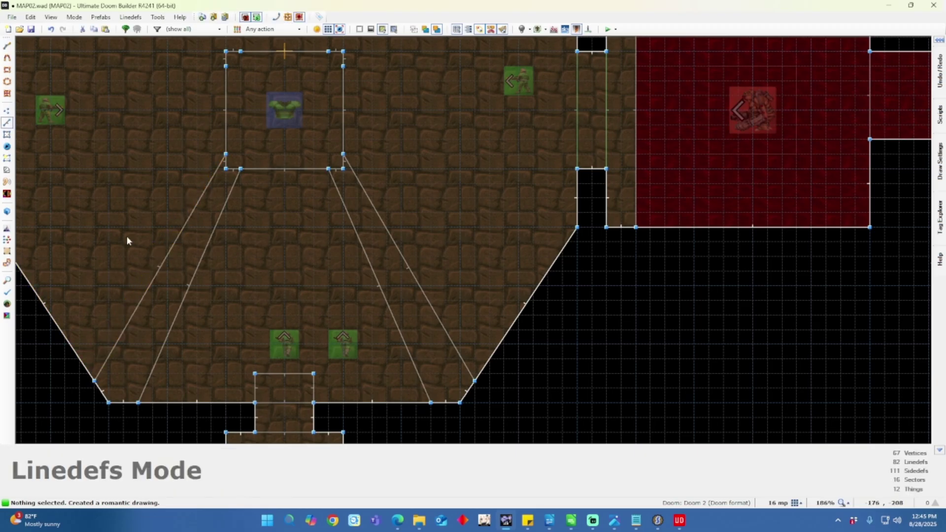
Draw two diagonal lines from the vertices beside the square's northwest corner to the walls on either side of the arena's northwest corner.
key(Left)
key(Up)
key(Up)
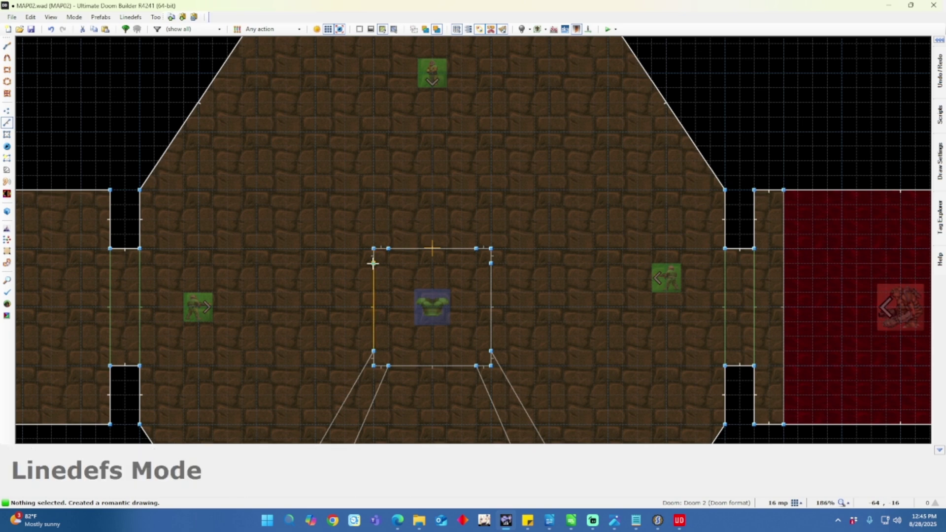
key(Insert)
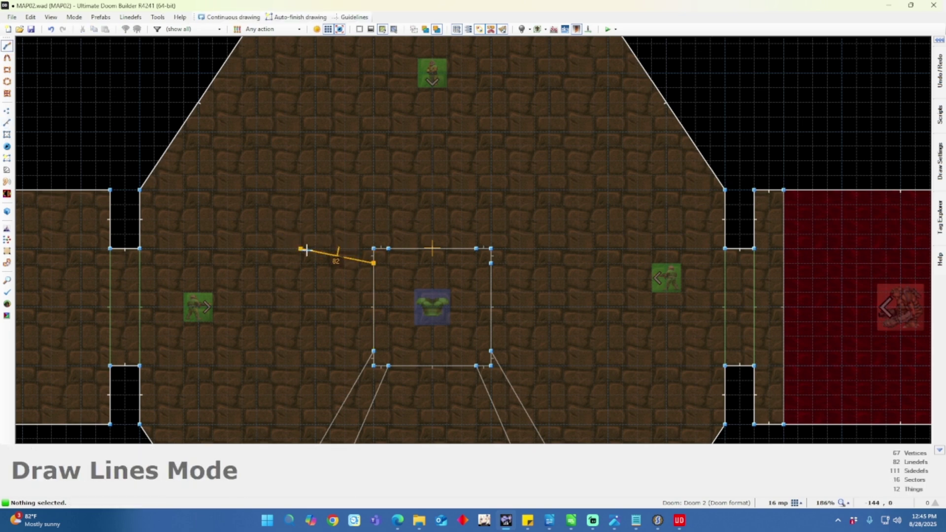
scroll(309, 252, down, 3)
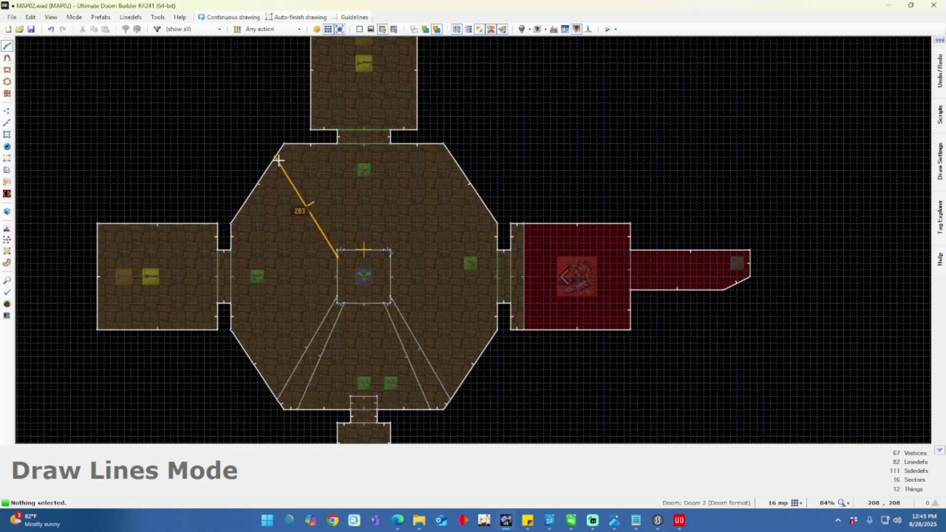
click(278, 159)
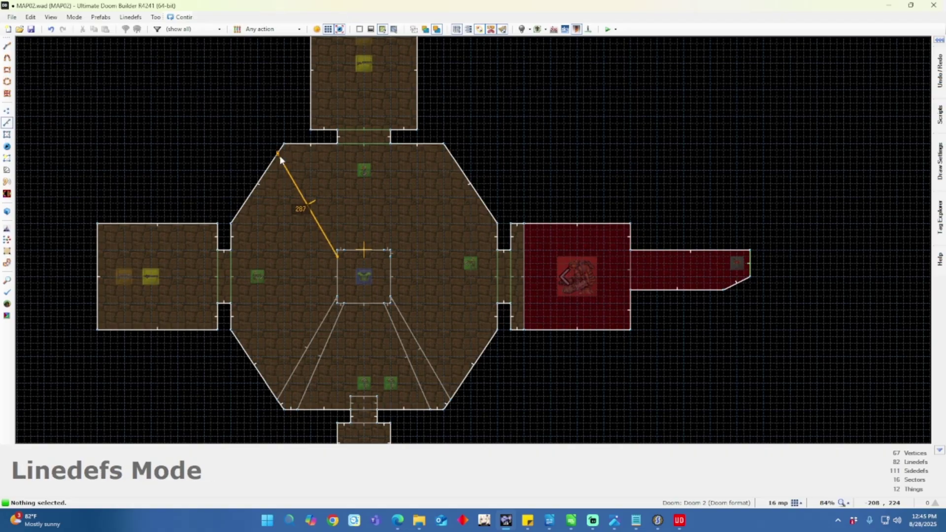
key(d)
click(344, 250)
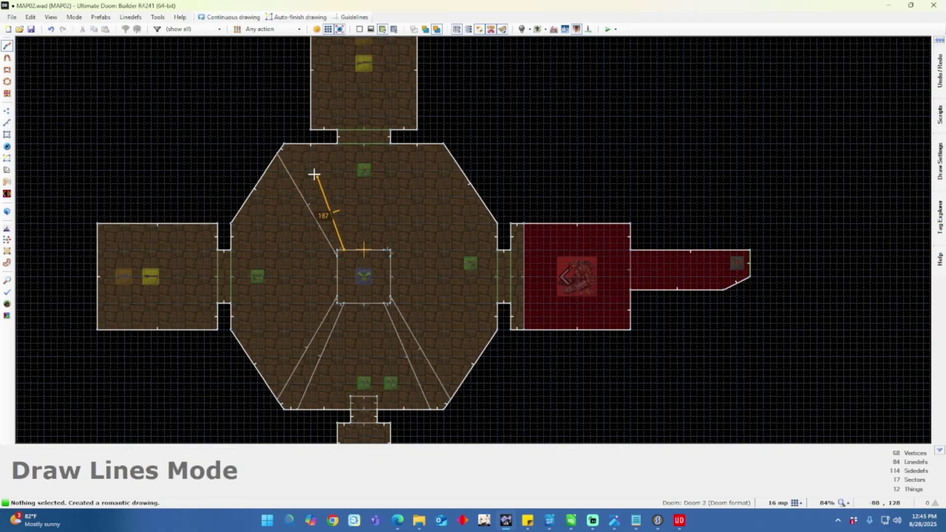
click(294, 144)
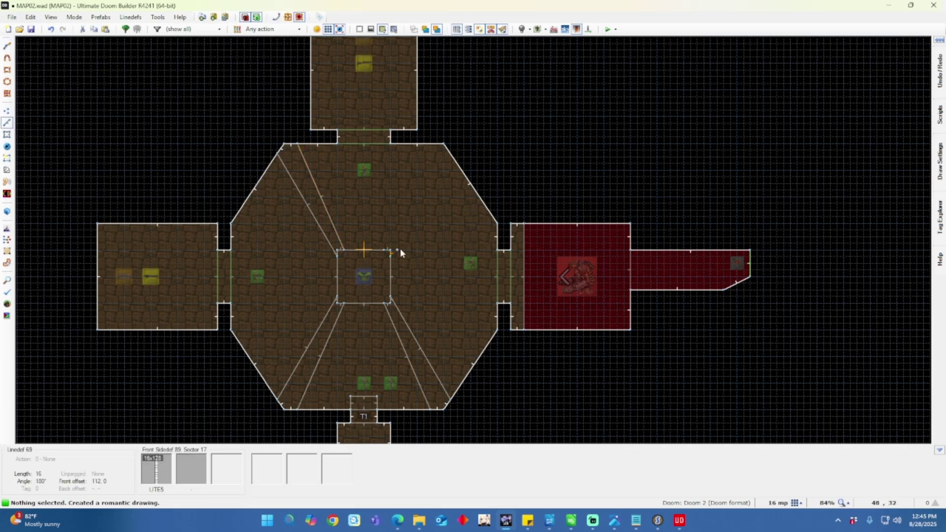
Draw two diagonal lines from the vertices beside the square's northeast corner to the walls on either side of the arena's northeast corner.
key(d)
click(391, 256)
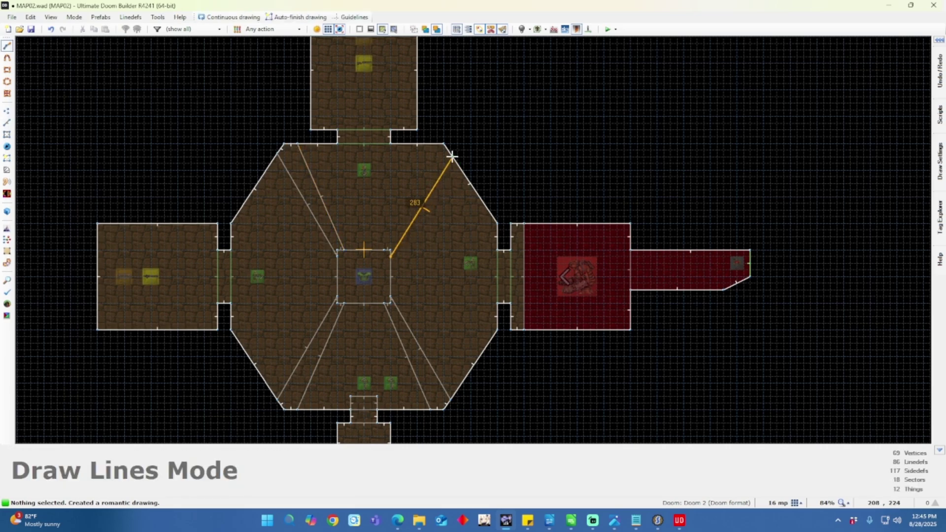
click(449, 152)
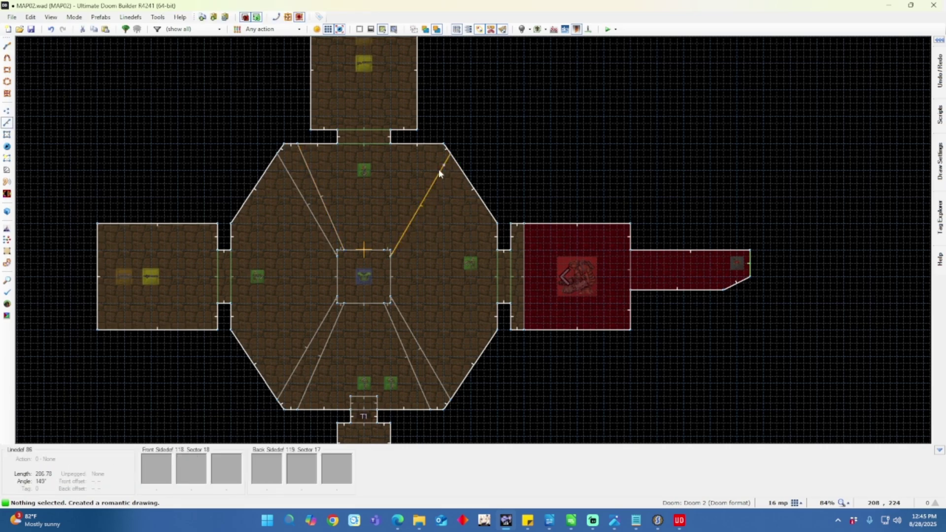
key(d)
click(384, 250)
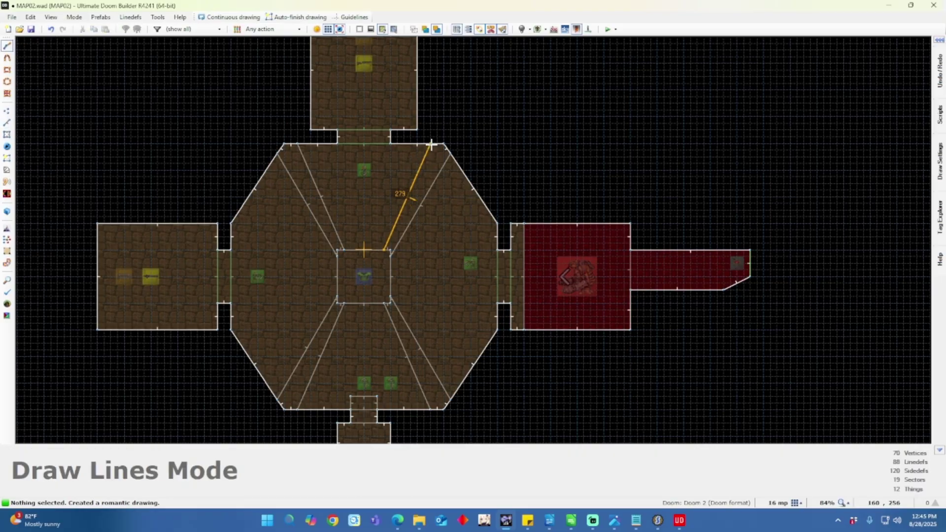
scroll(431, 145, up, 3)
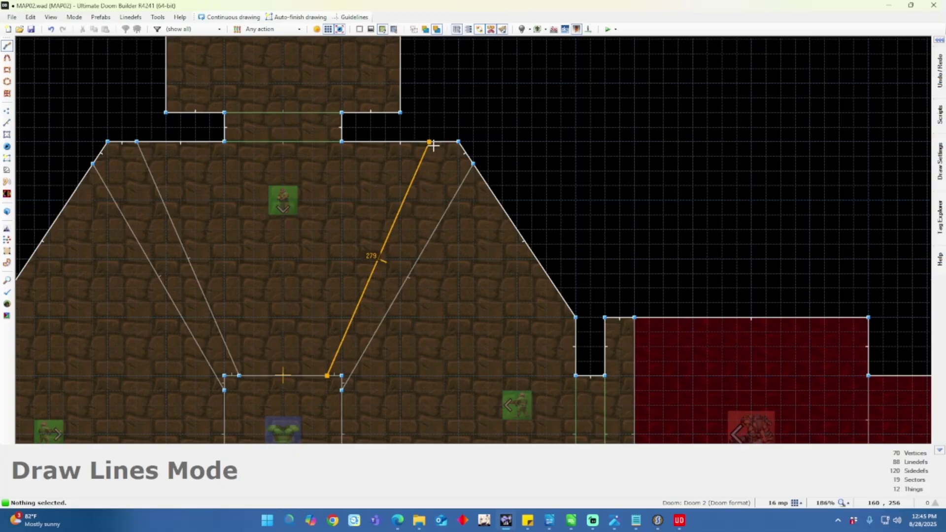
click(432, 144)
scroll(446, 250, down, 5)
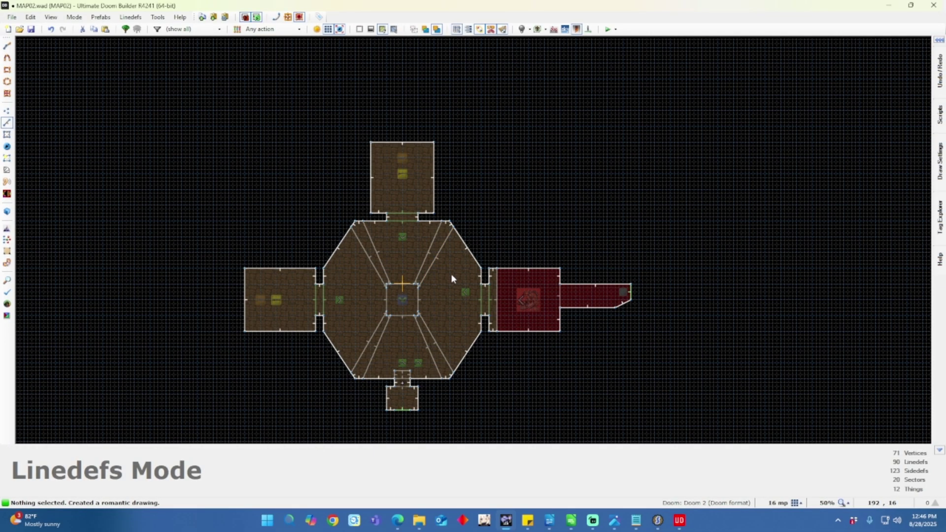
Set the brightness of every sector in the map to 130.
key(s)
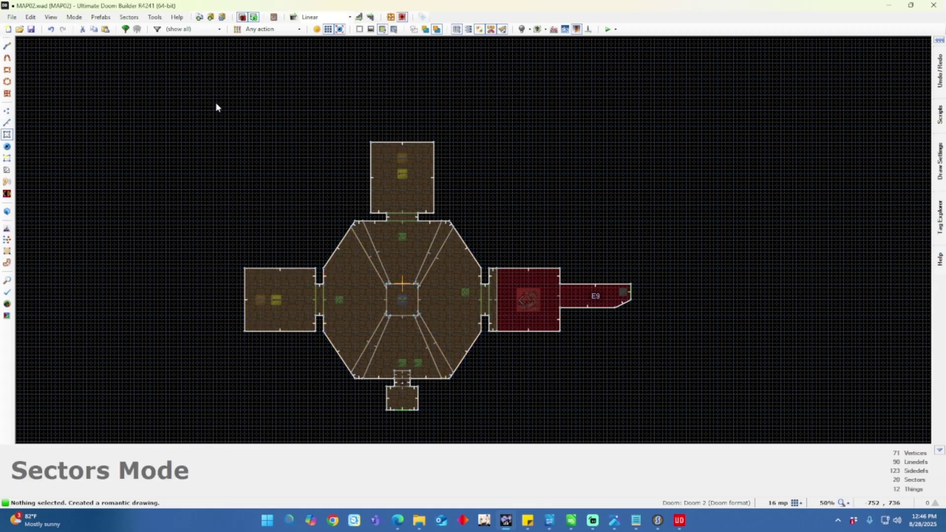
drag(216, 107, 659, 425)
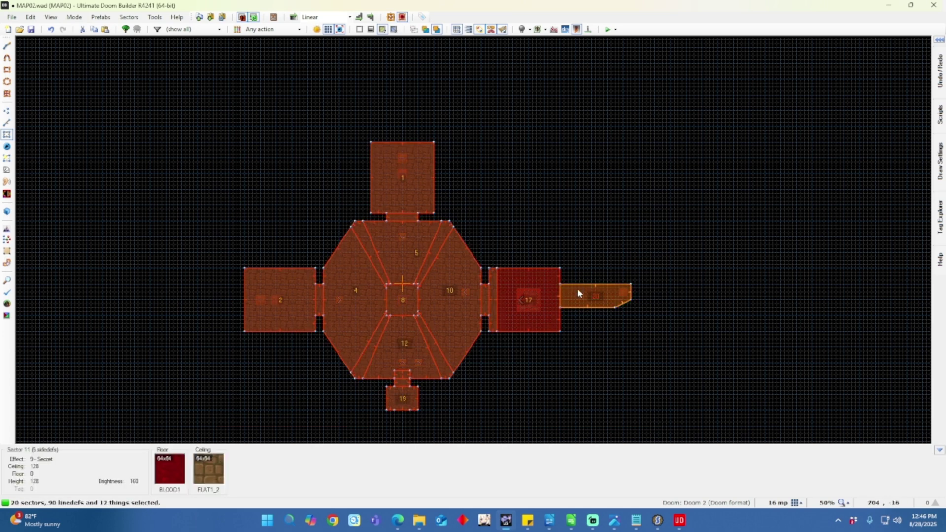
right_click(577, 293)
click(531, 307)
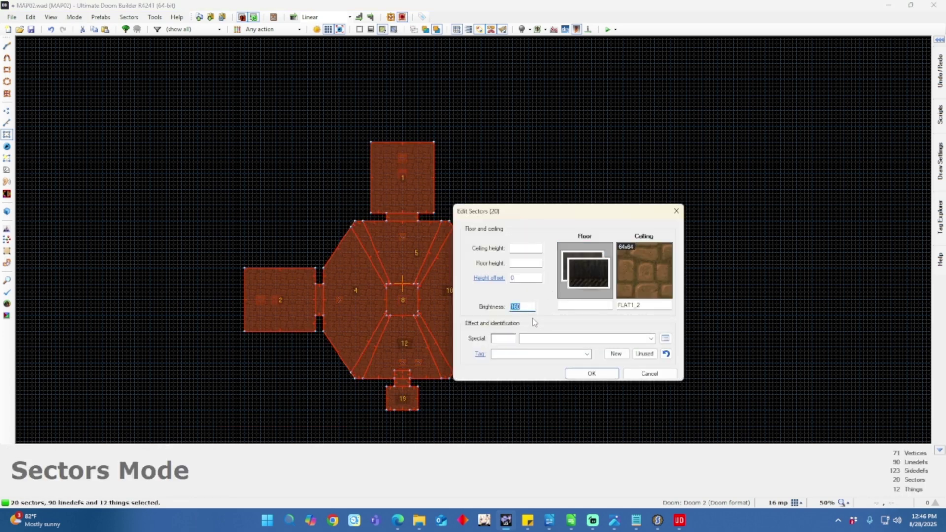
text(1)
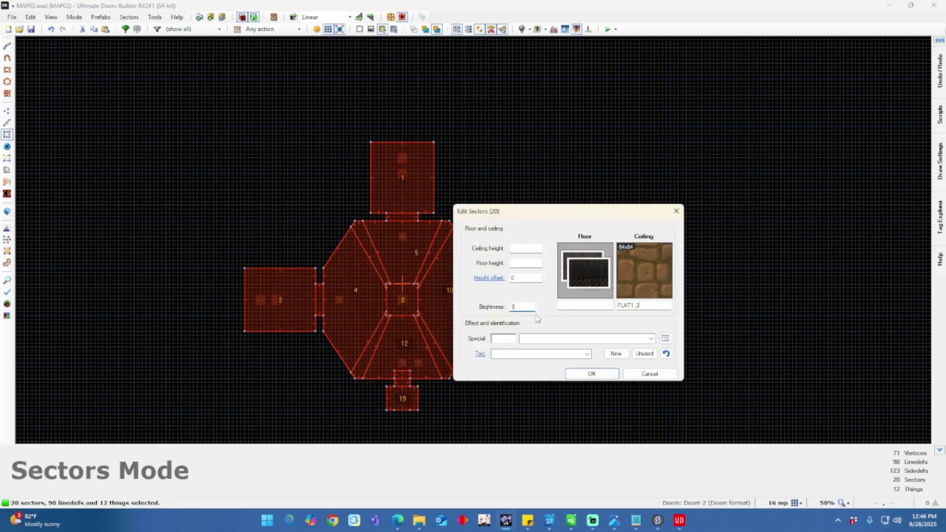
text(30)
click(592, 373)
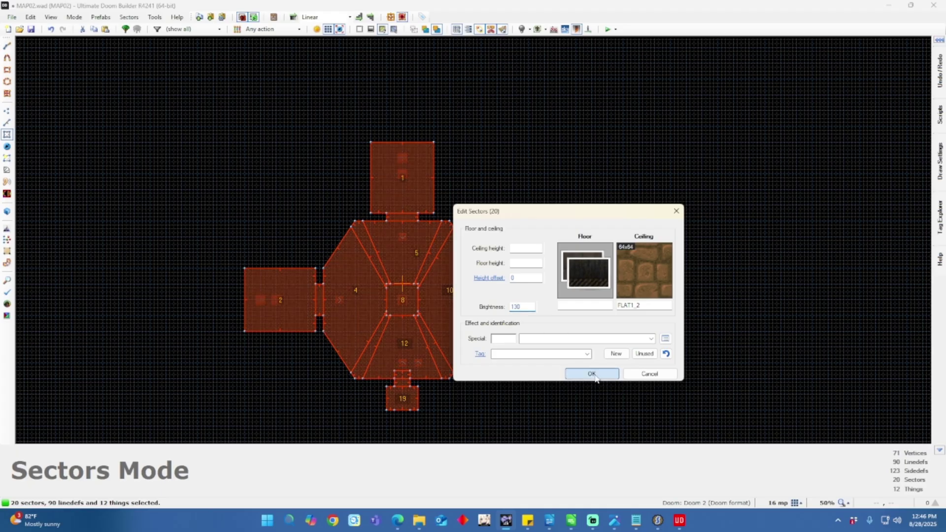
Set the brightness of the four diagonal strip sectors around the central square to 170.
click(371, 345)
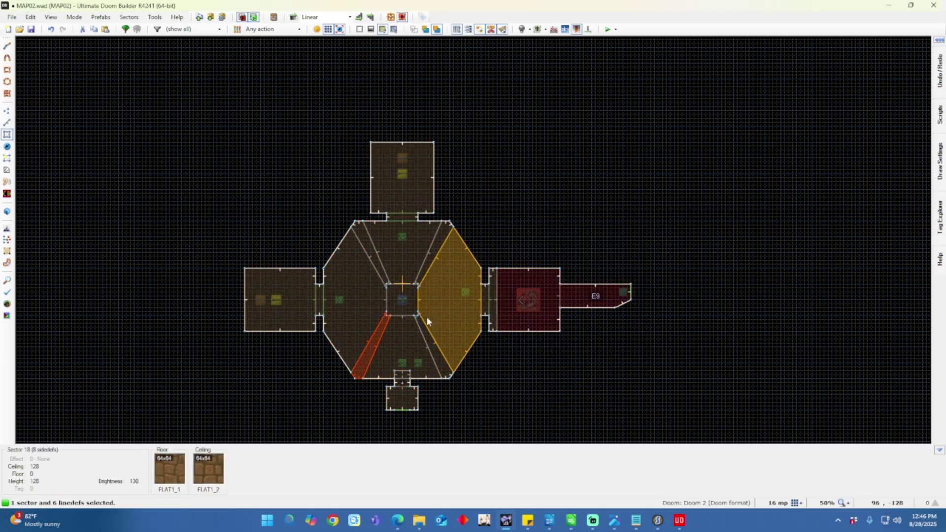
click(431, 340)
click(427, 270)
click(381, 271)
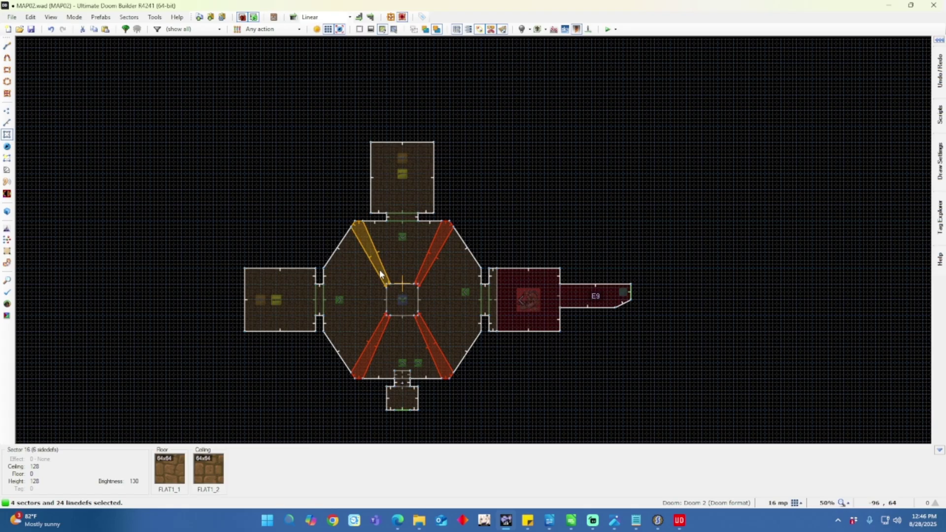
right_click(380, 273)
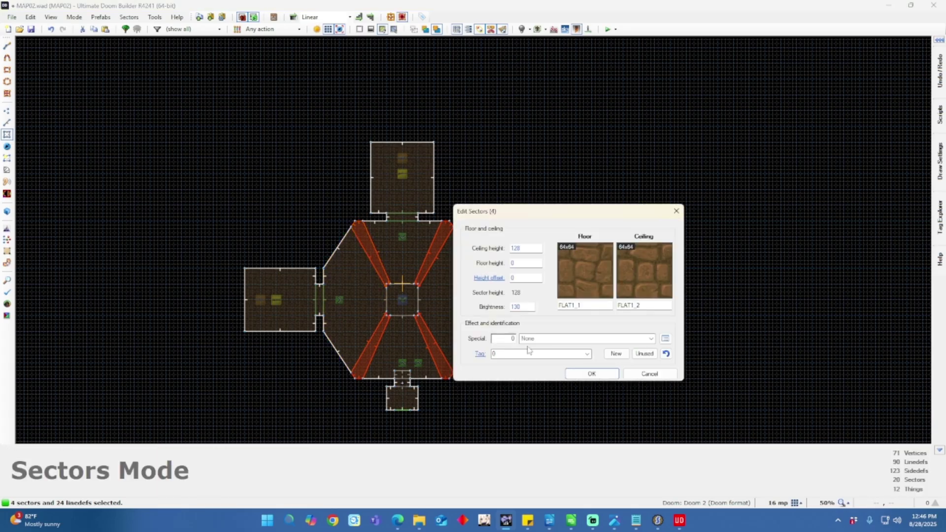
double_click(527, 306)
text(170)
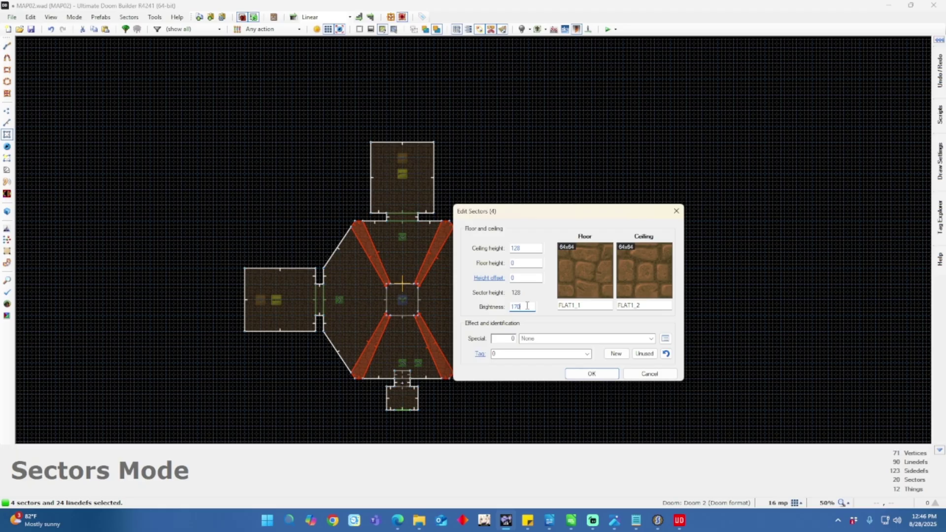
click(590, 374)
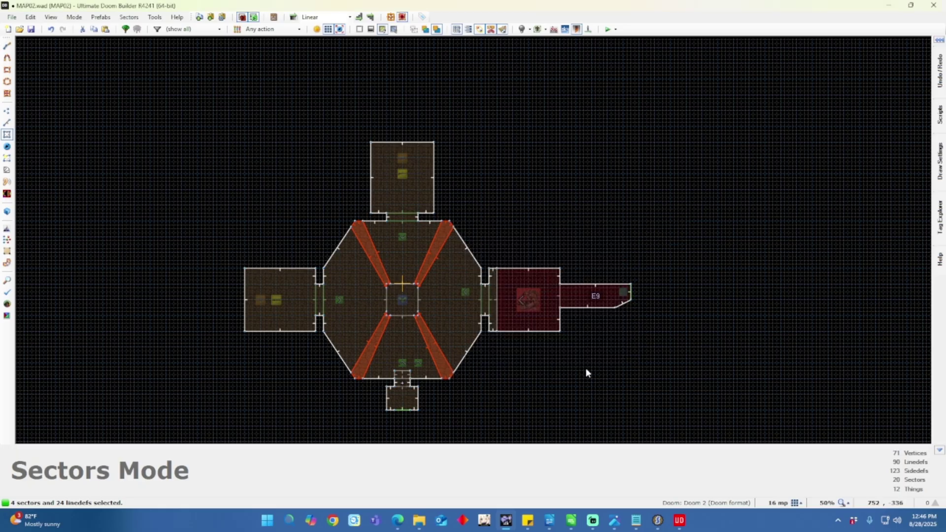
Inspect the lighting of the diagonal beams and the darkened arena from several sides in the 3D view.
key(w)
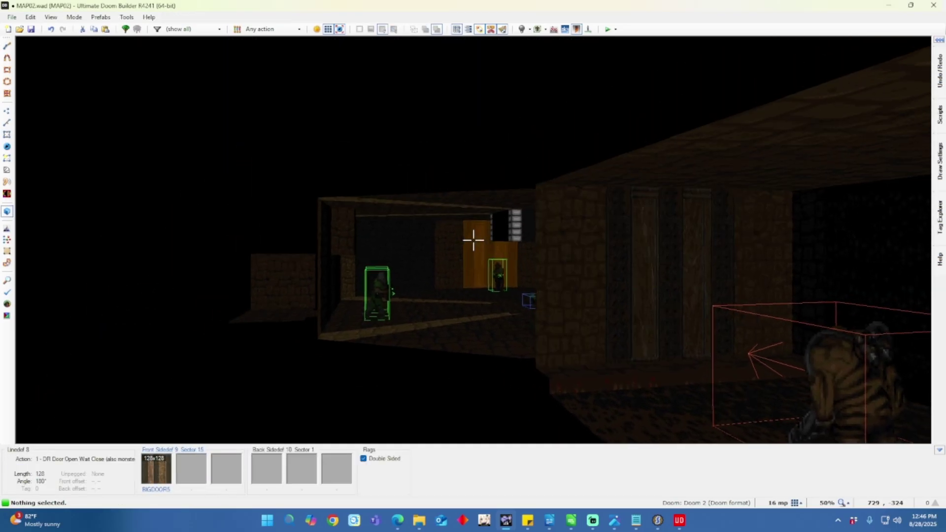
key(w)
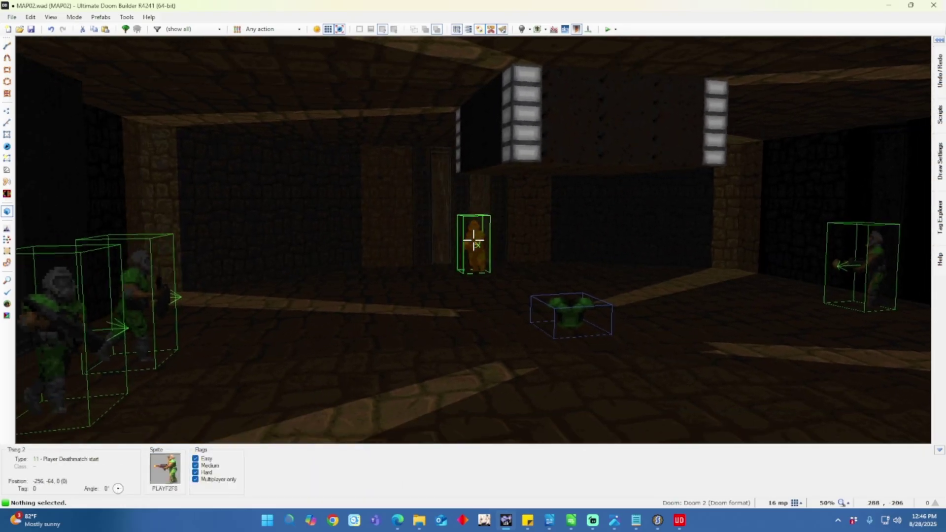
key(w)
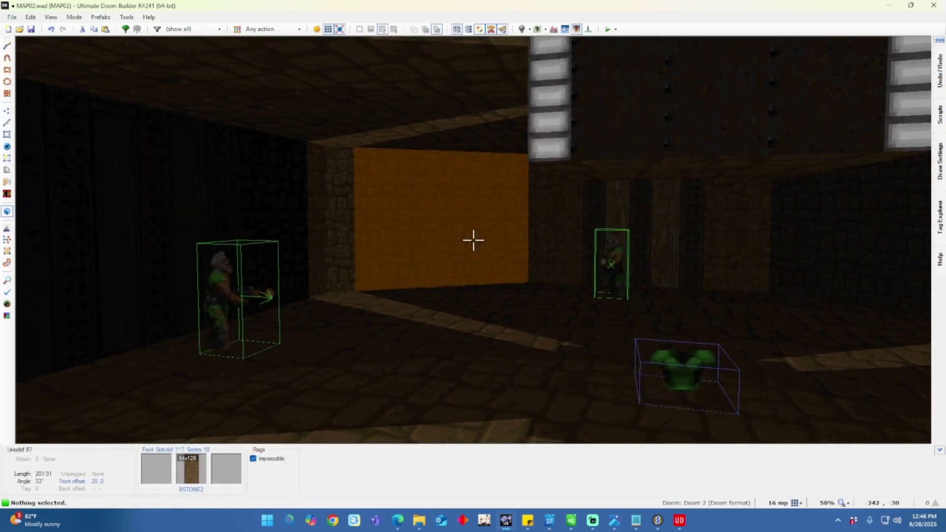
key(w)
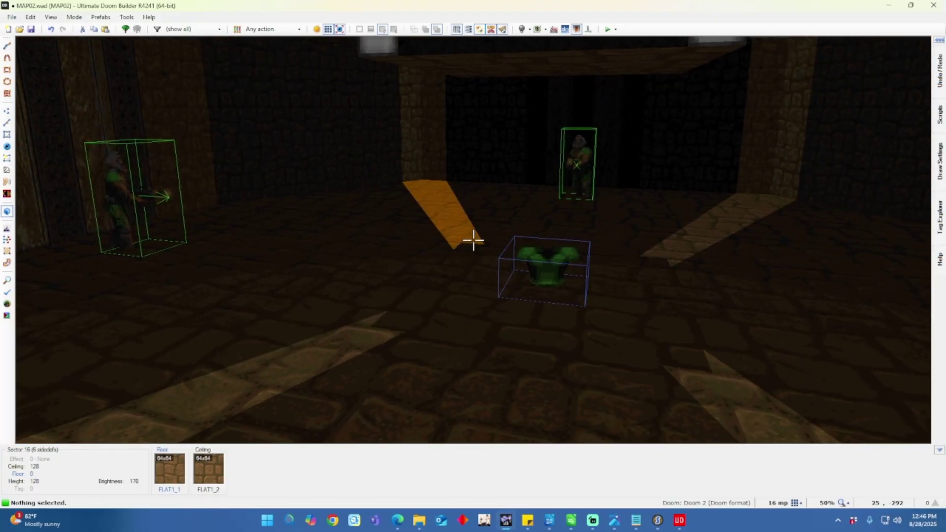
key(w)
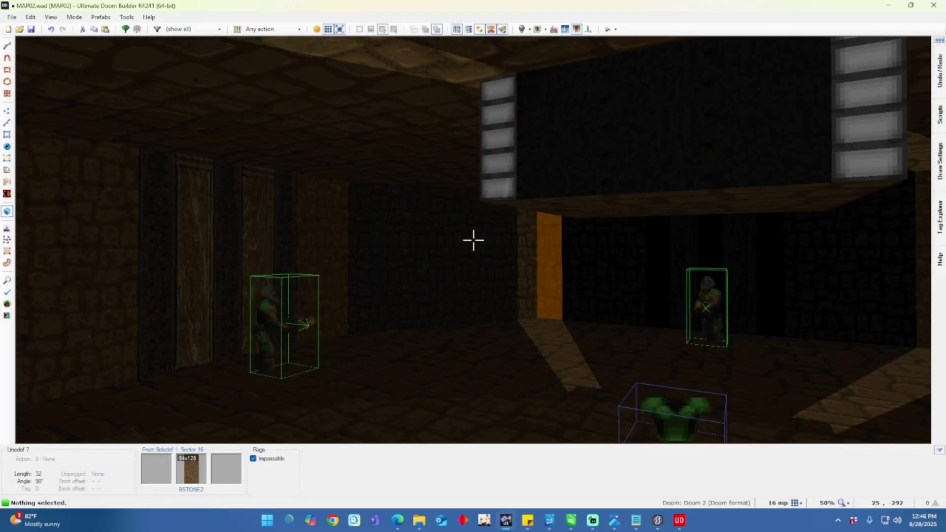
key(w)
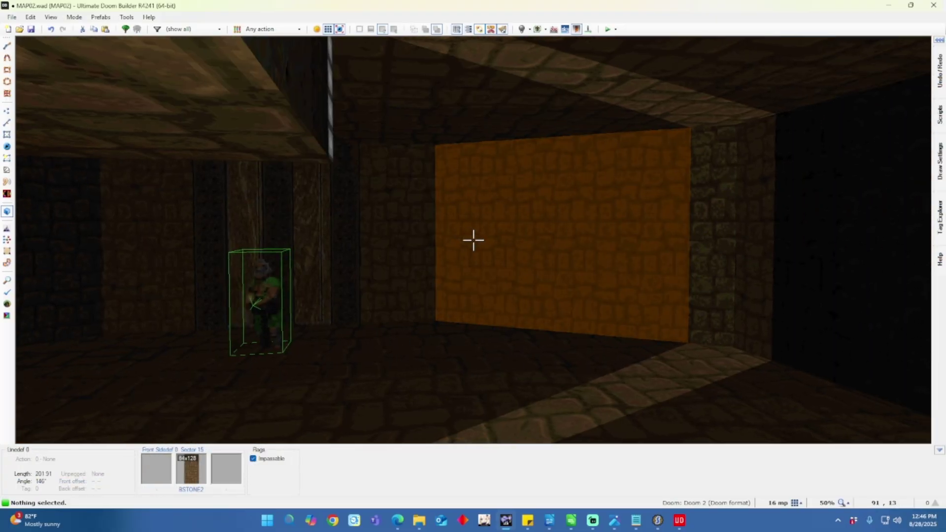
key(s)
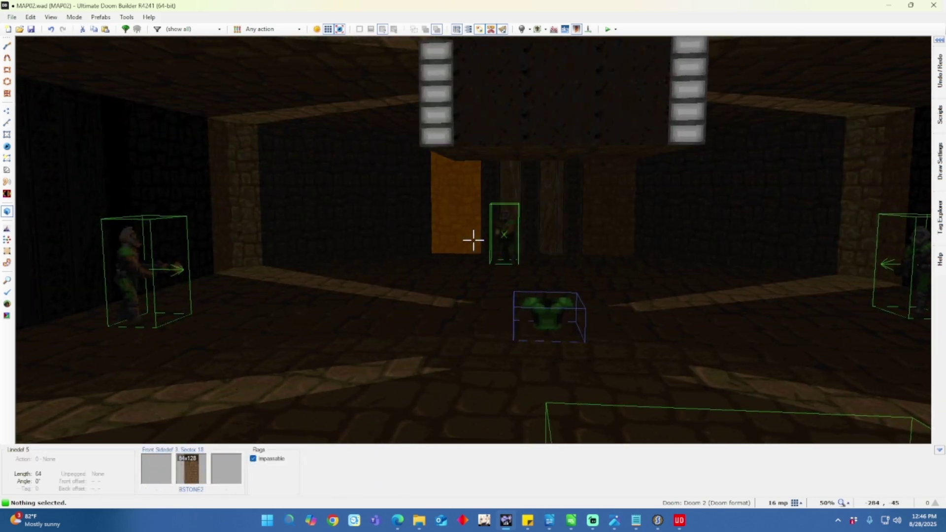
key(q)
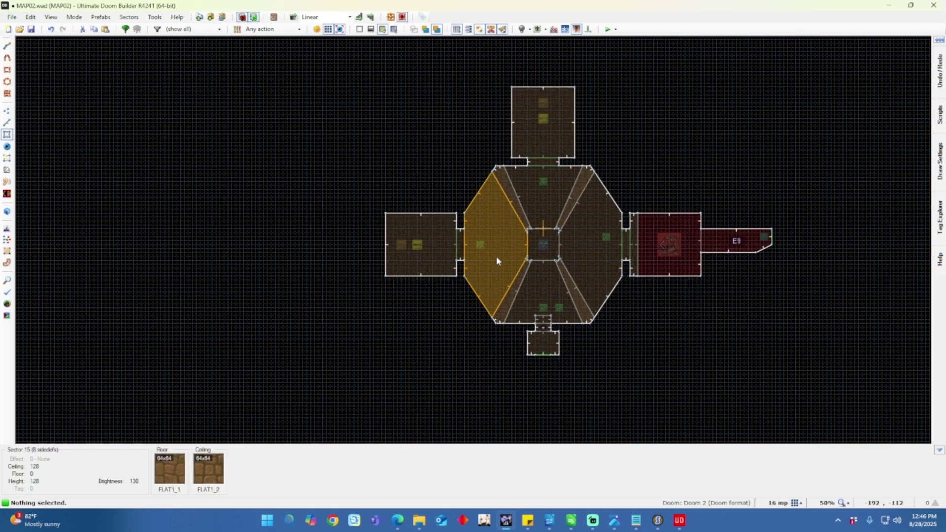
Place a short red firestick in the northwest and southwest corners of the west room.
scroll(441, 272, up, 2)
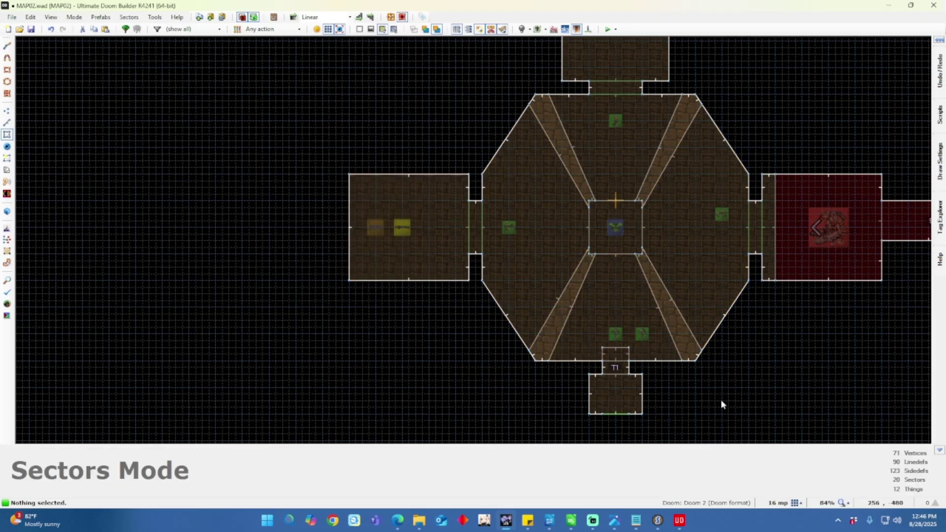
key(t)
key(Up)
key(Up)
key(Up)
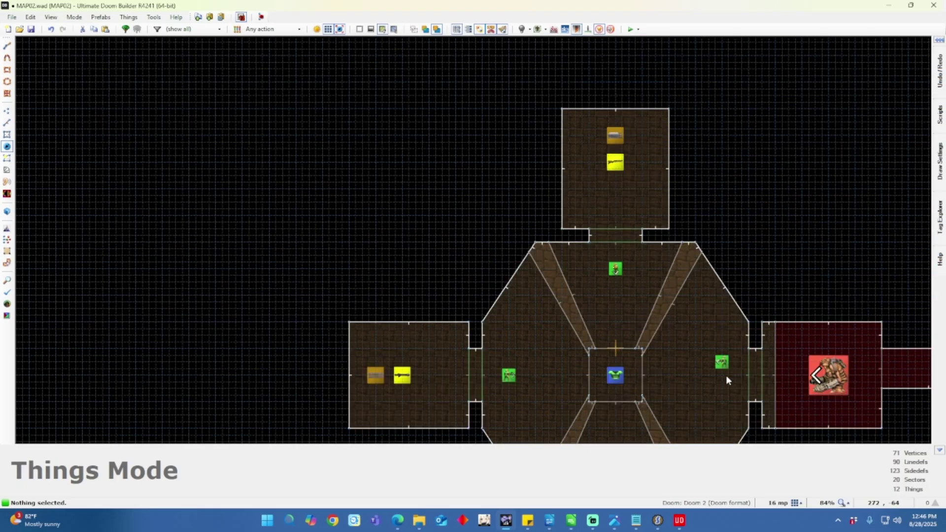
key(Right)
key(Right)
key(Right)
key(Left)
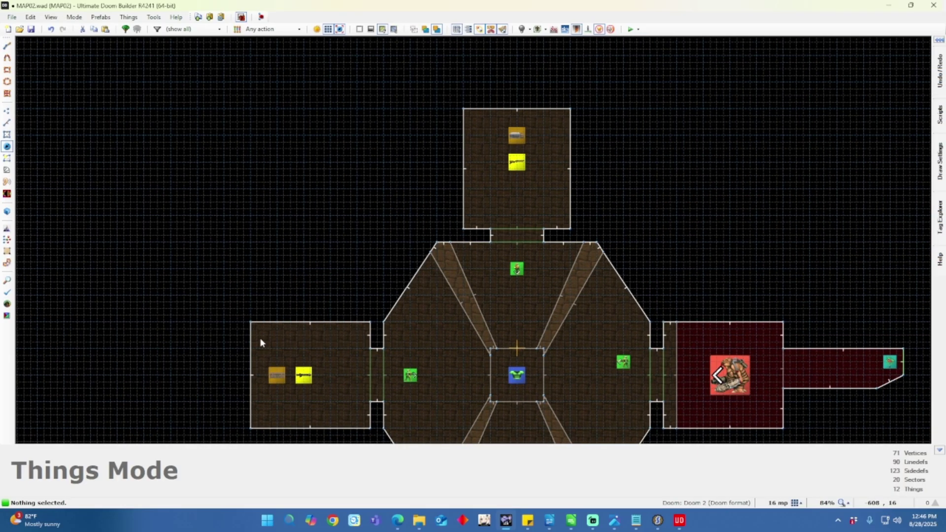
key(Insert)
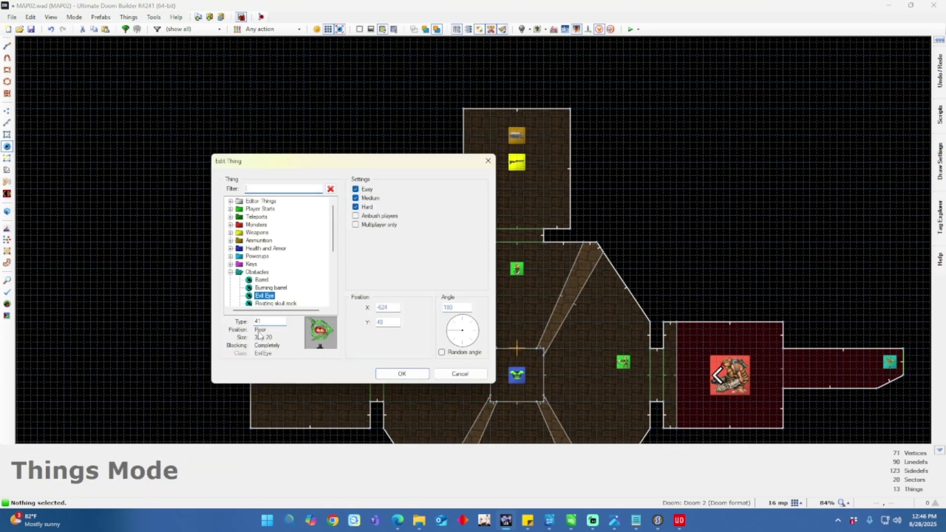
click(230, 273)
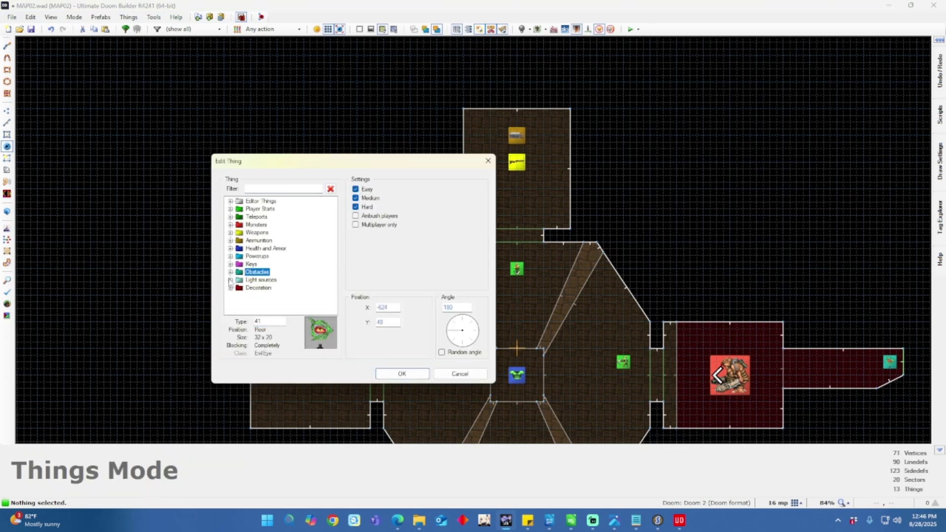
click(230, 280)
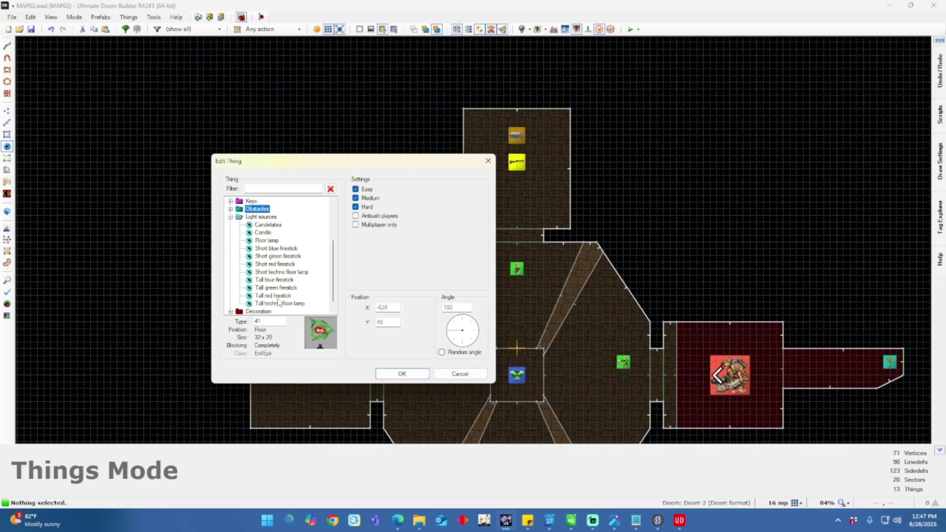
click(276, 264)
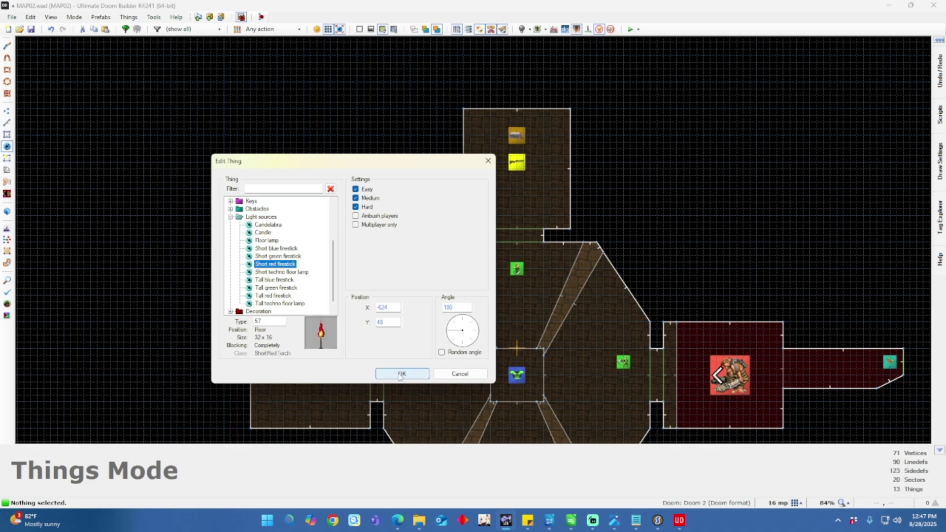
click(401, 374)
right_click(256, 427)
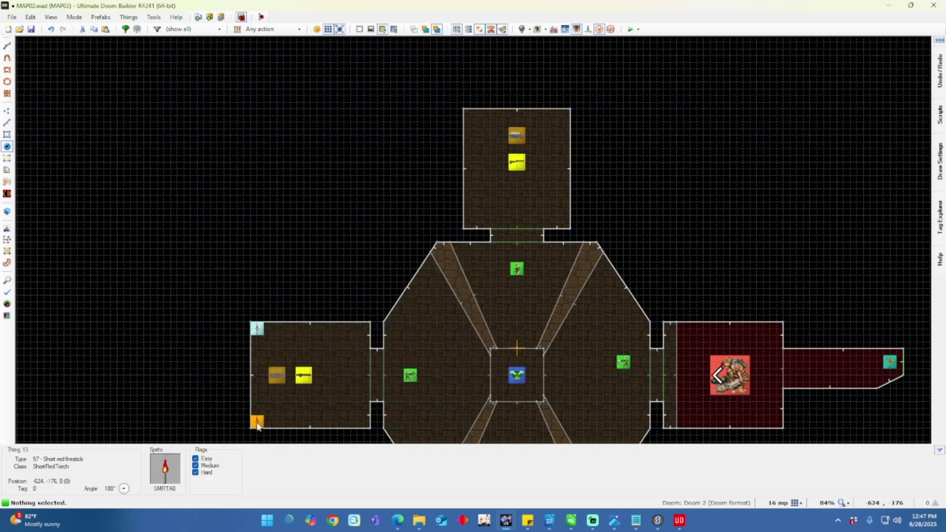
click(401, 373)
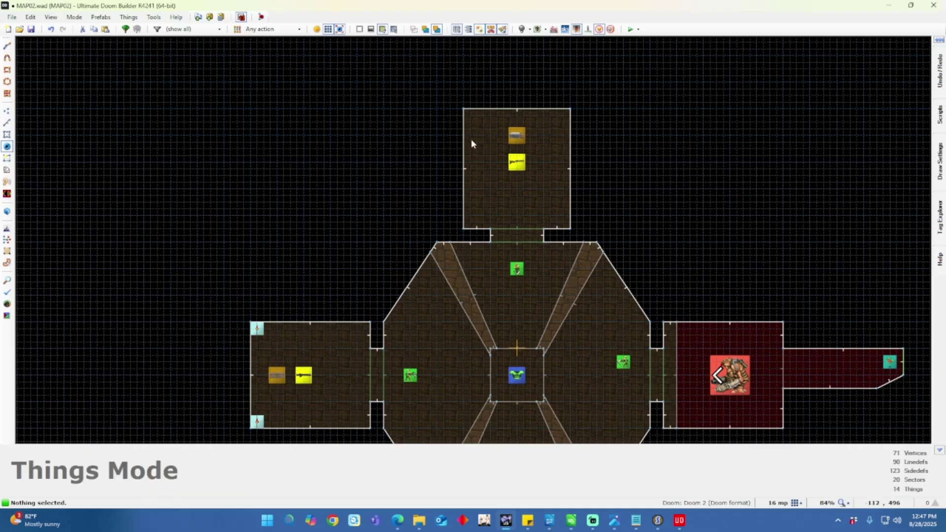
Place a short green firestick in the northwest and northeast corners of the north room.
right_click(468, 115)
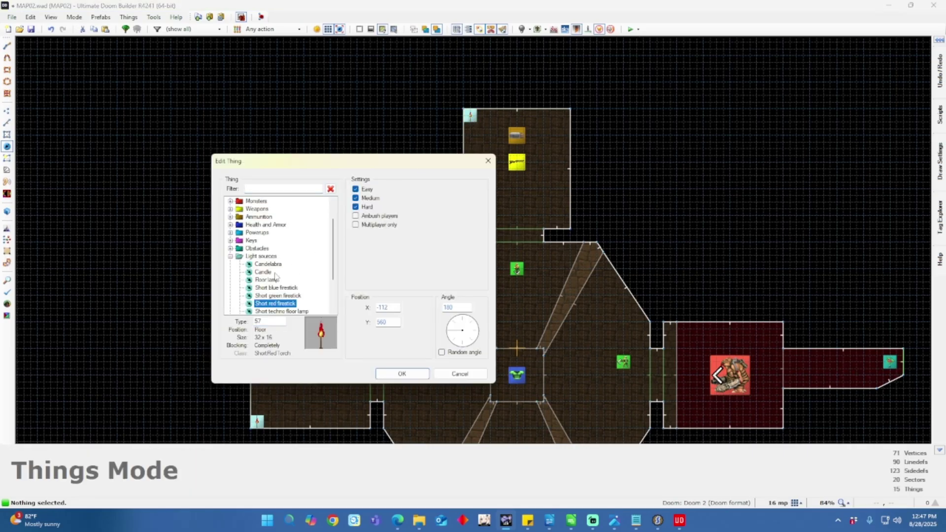
click(402, 374)
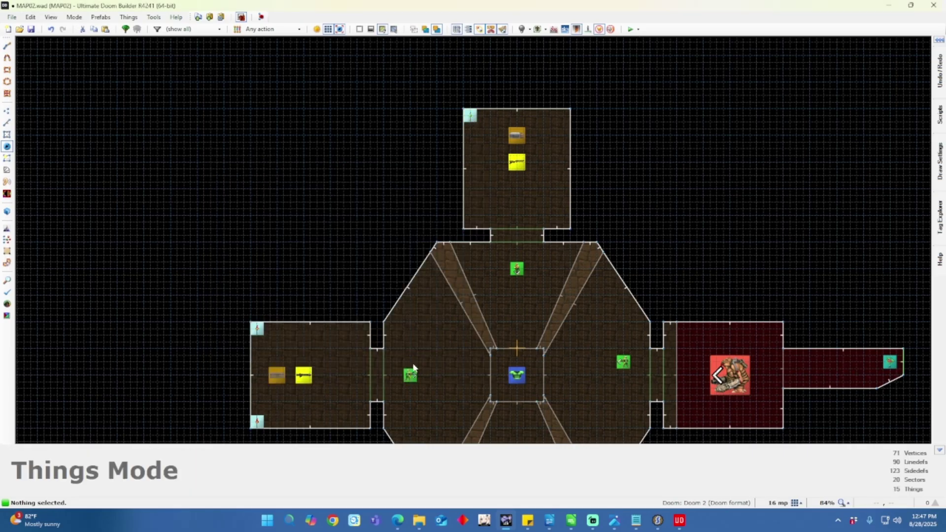
right_click(564, 119)
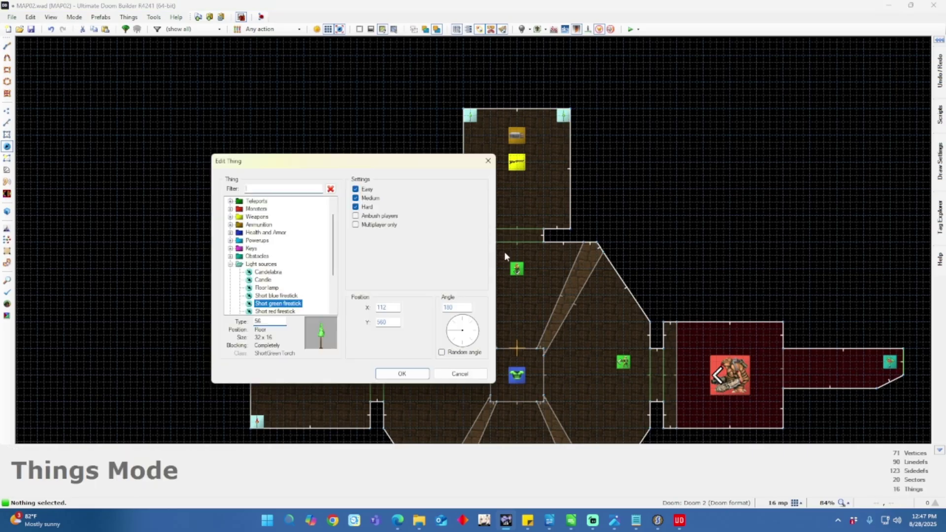
click(413, 376)
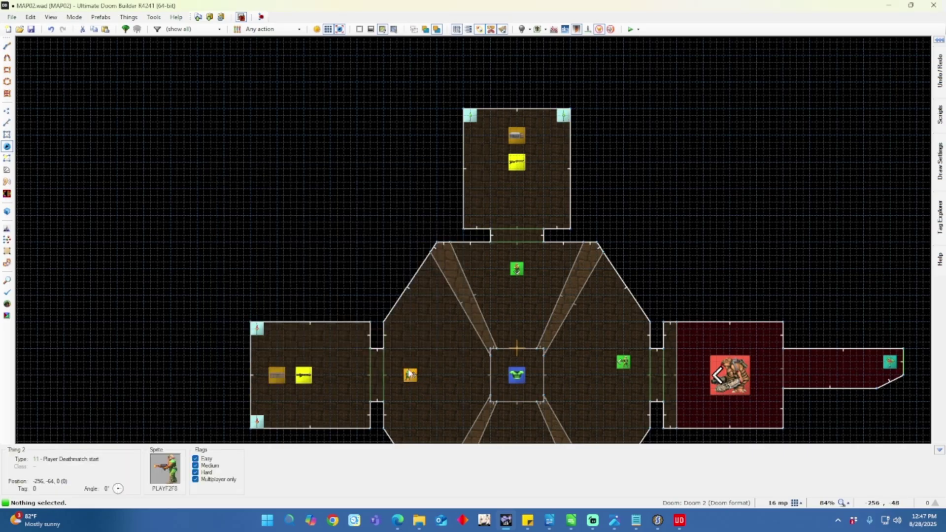
Draw a 256-unit north-south line across the west room, just east of its two corner firesticks.
key(l)
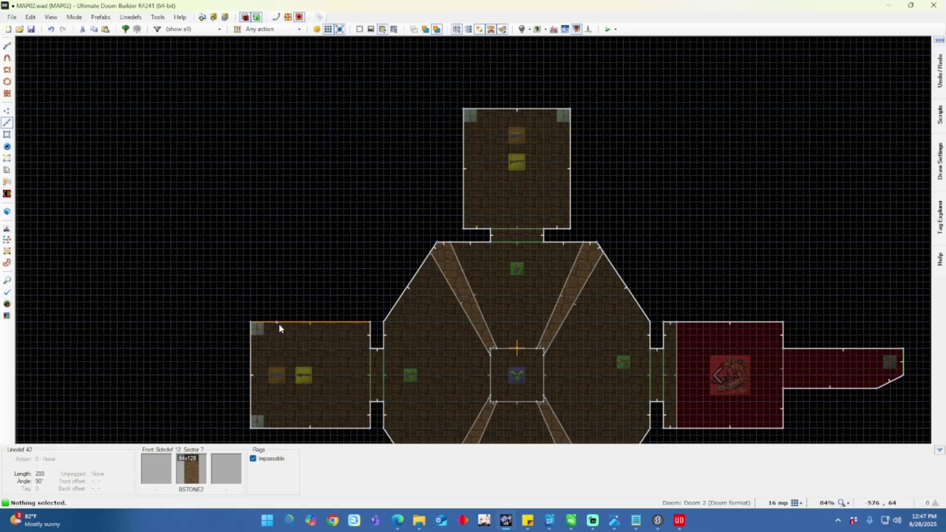
key(space)
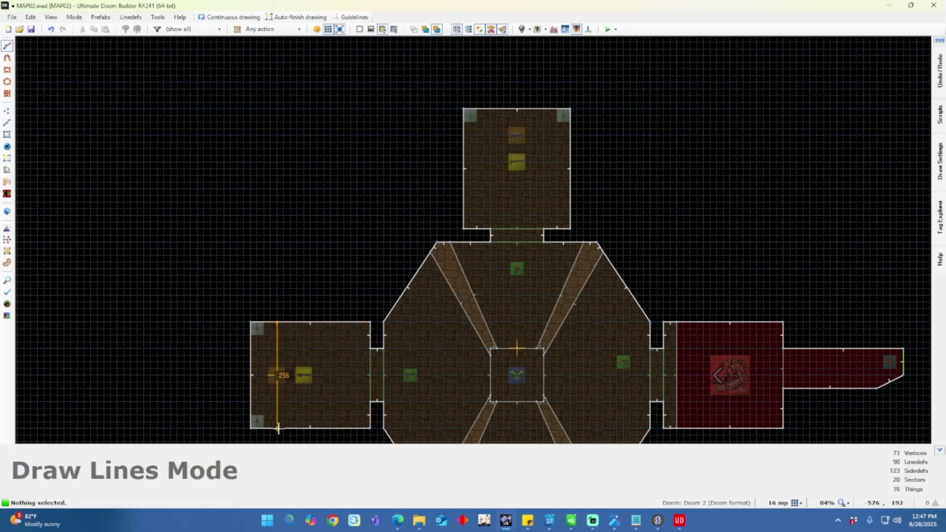
Divide off the far ends of the west and north rooms by drawing a 256-unit line across each.
key(space)
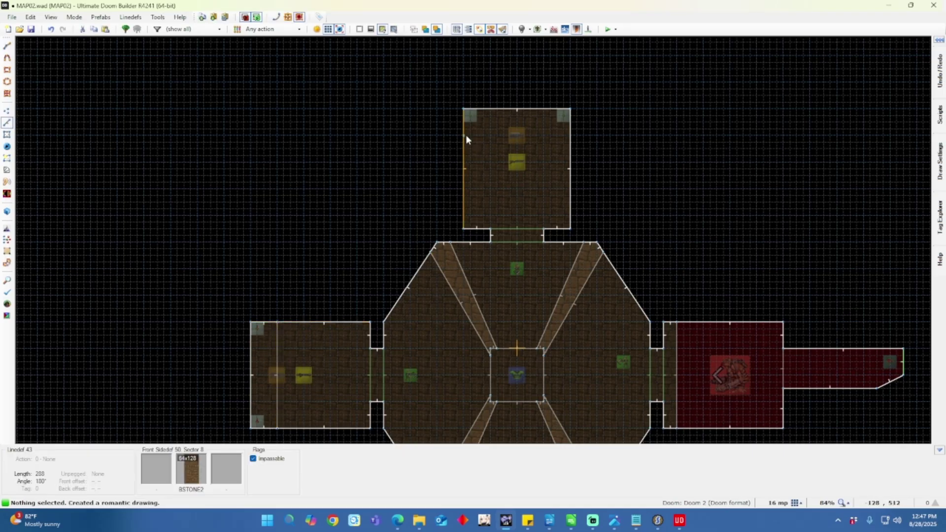
key(space)
key(space)
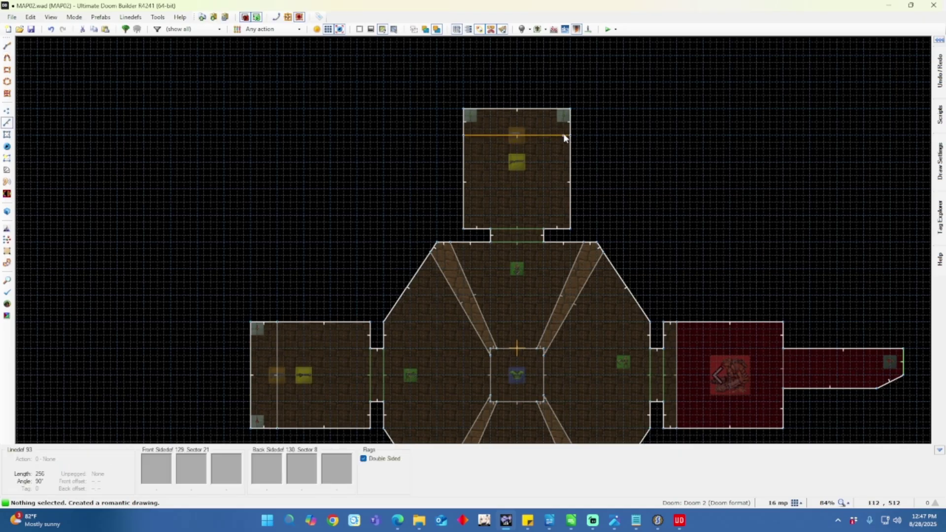
Select the two new strip sectors at the ends of the west and north rooms and set their brightness to 150.
key(s)
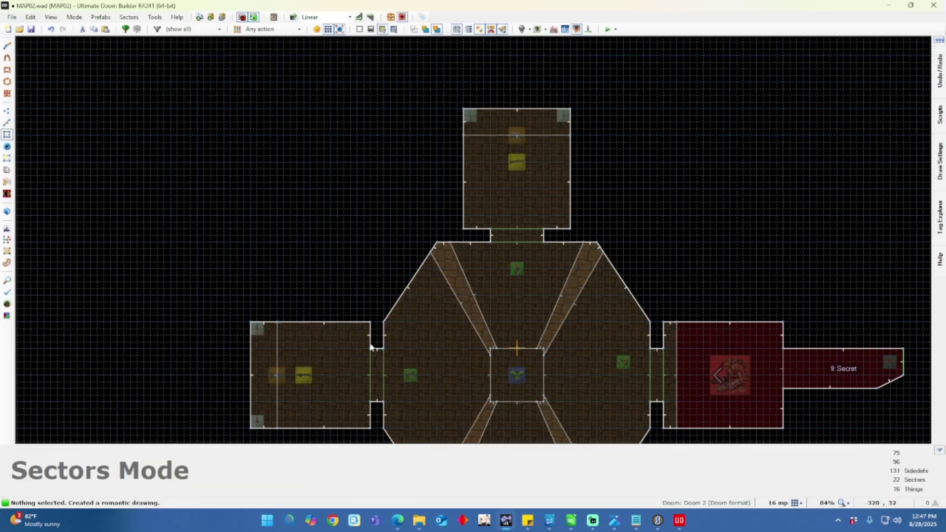
click(265, 371)
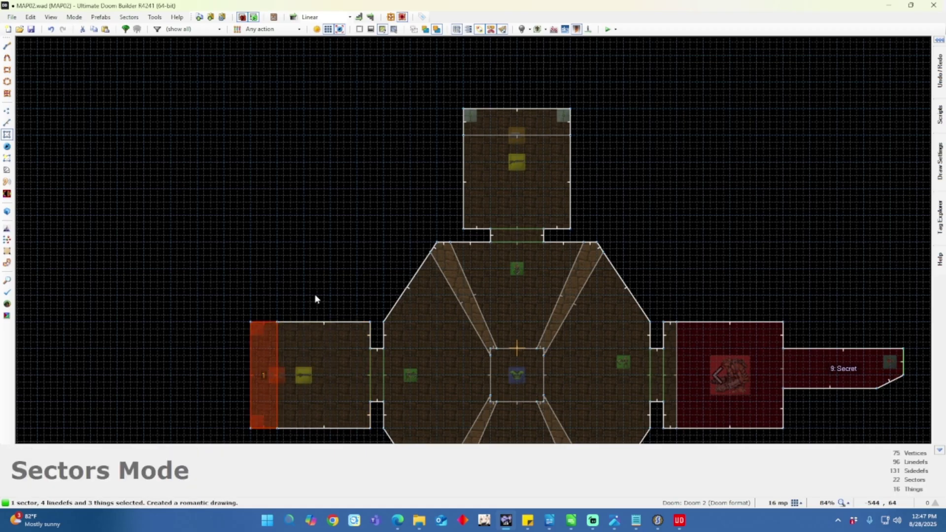
click(531, 120)
right_click(531, 120)
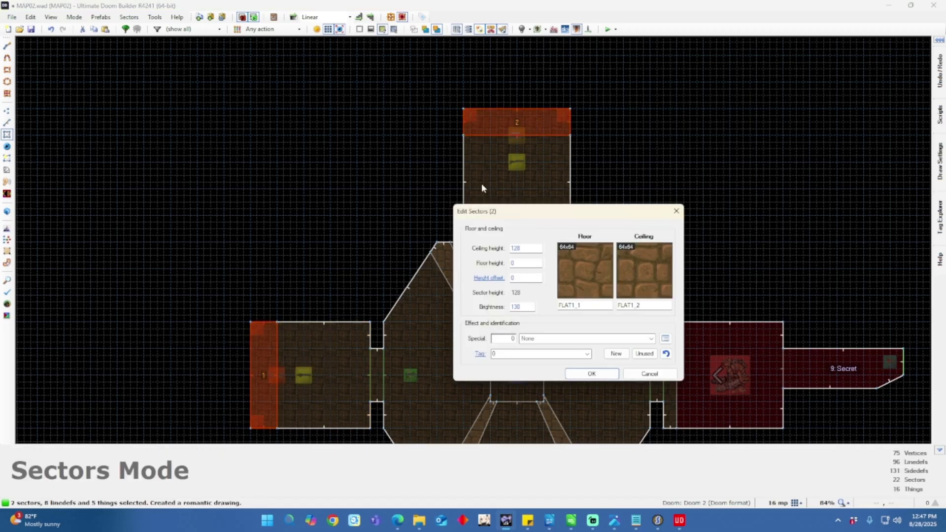
double_click(528, 307)
text(150)
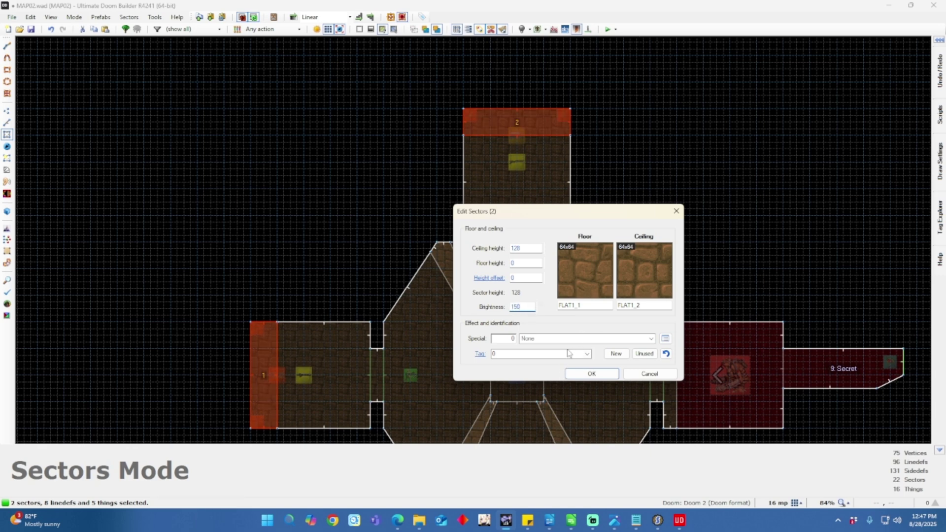
Apply sector special 17, Light Flickers (randomly), to both selected strip sectors.
click(512, 338)
click(651, 339)
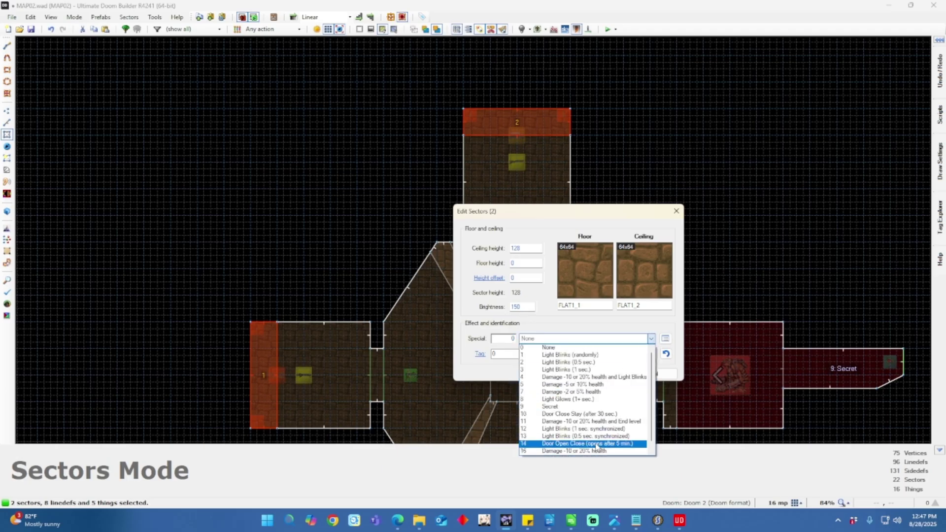
scroll(591, 385, down, 1)
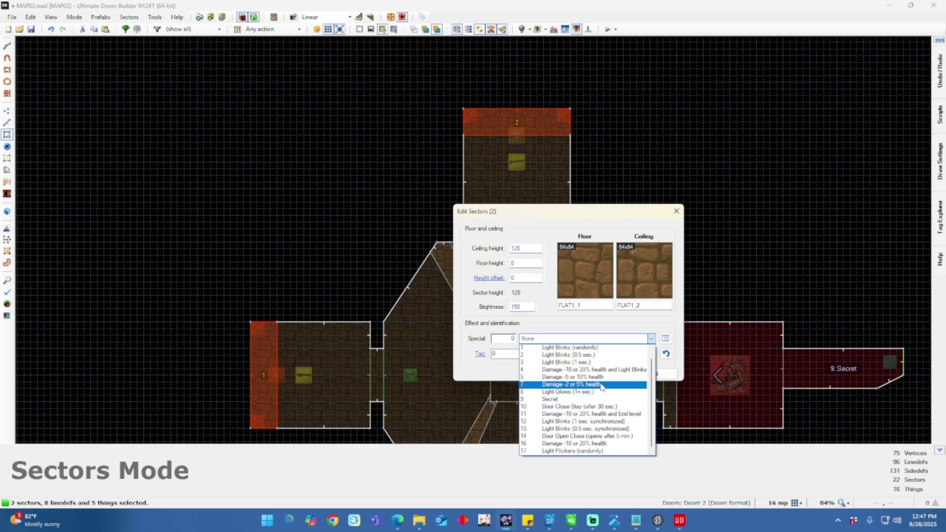
click(593, 452)
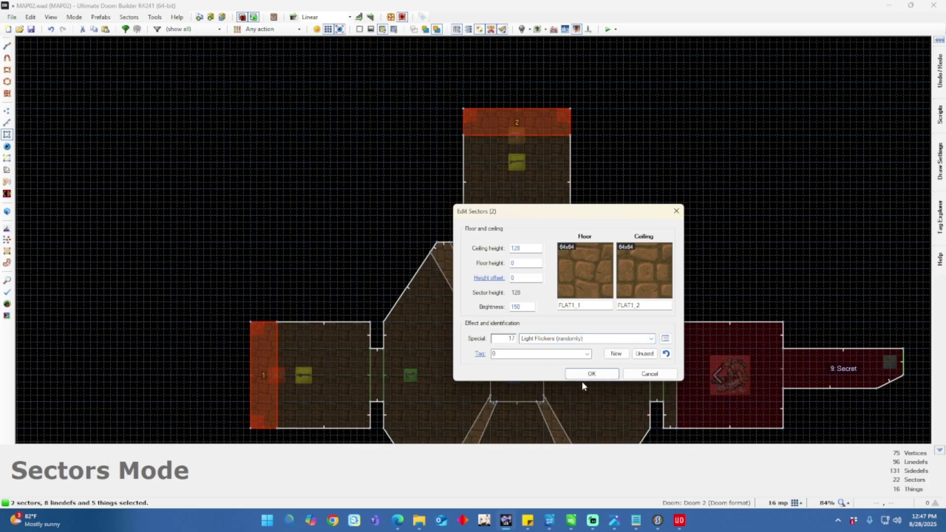
click(591, 374)
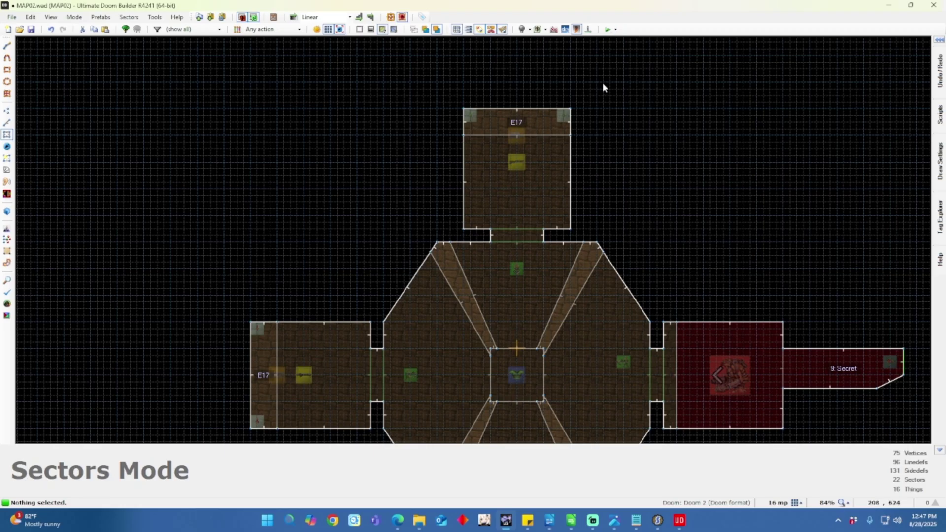
Test-run the map, collecting the central armor and the box of rockets to inspect a torch-lit end room.
click(608, 29)
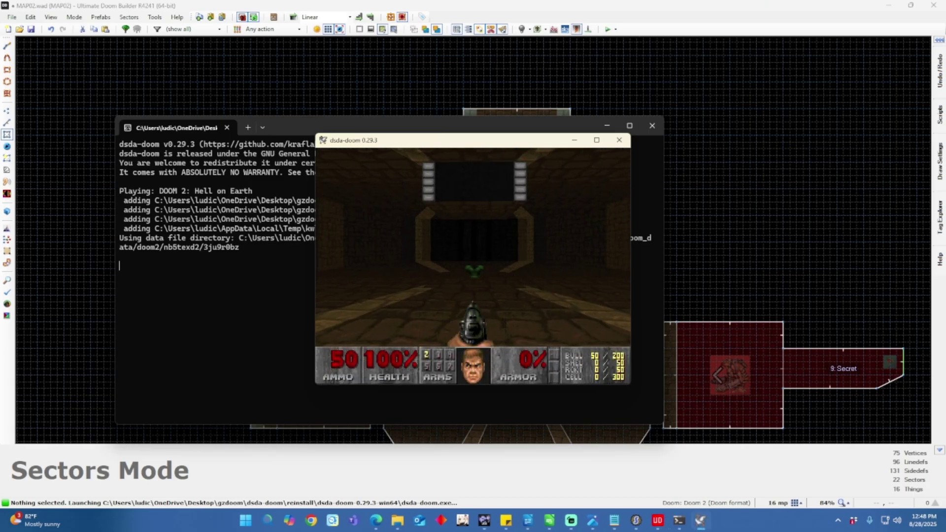
key(Up)
key(Right)
key(Left)
key(Up)
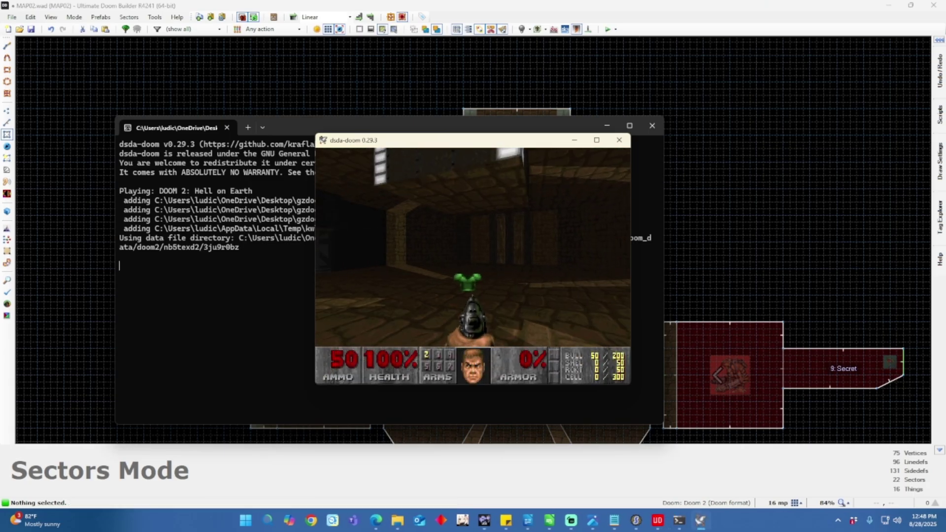
key(Left)
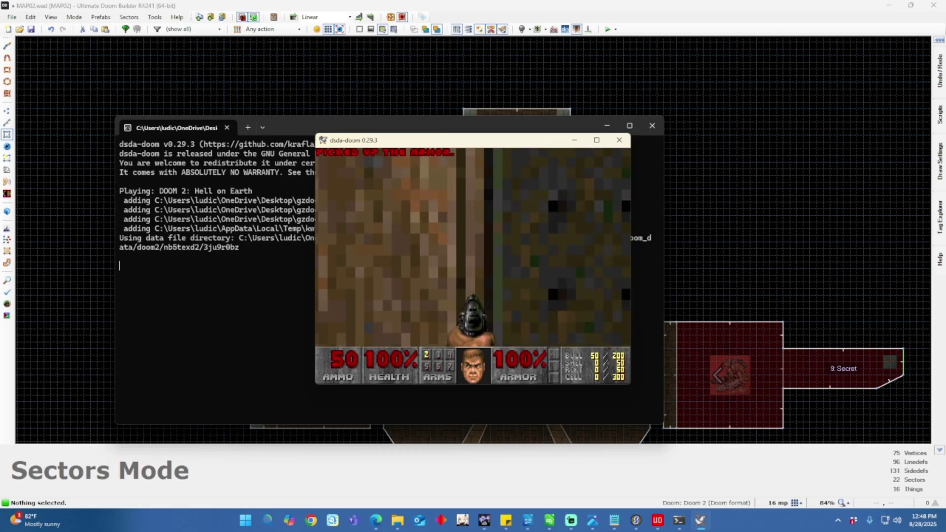
key(Up)
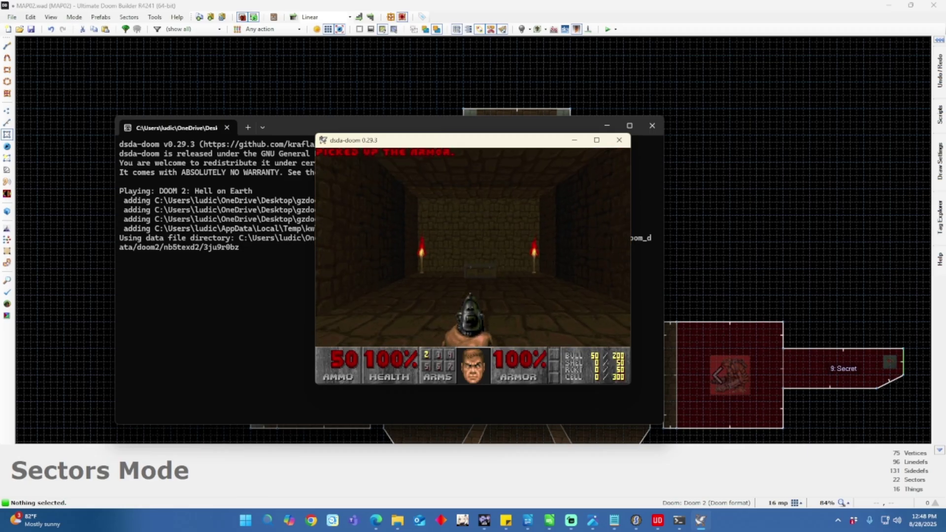
key(Left)
key(Left)
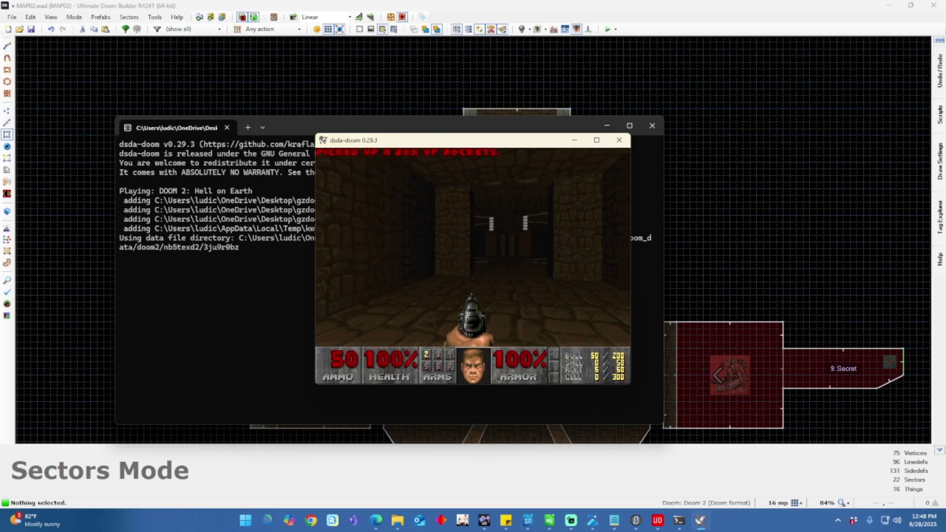
Playtest the remaining rooms, fight the monster in the red-floored room and enter its secret passage.
key(Right)
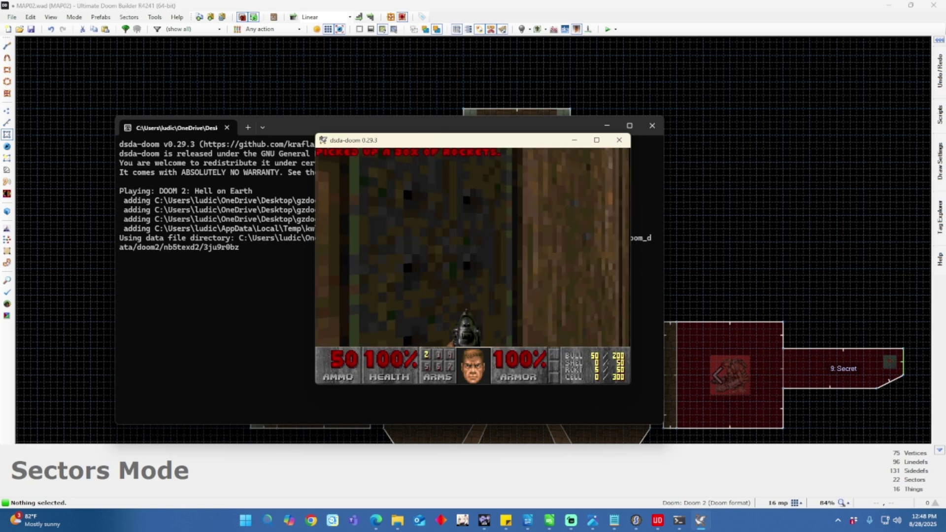
key(Up)
key(Up)
key(Left)
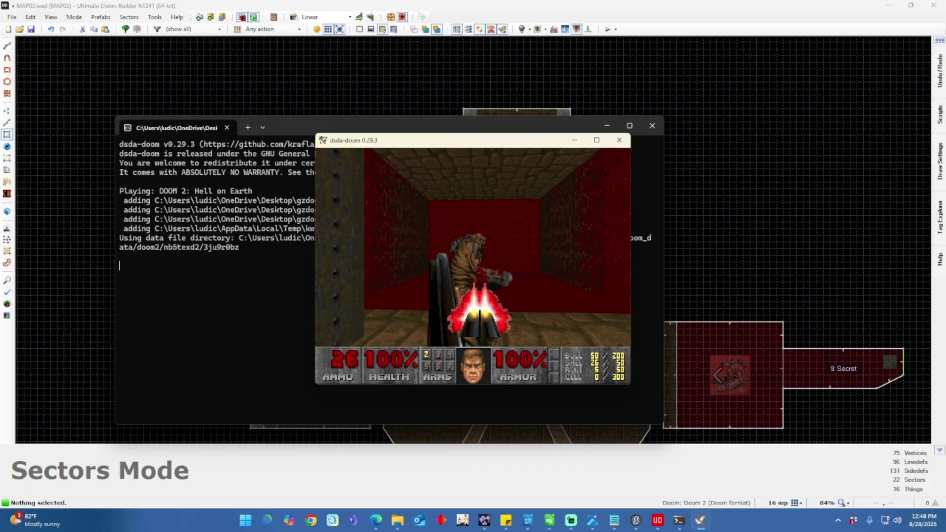
key(Down)
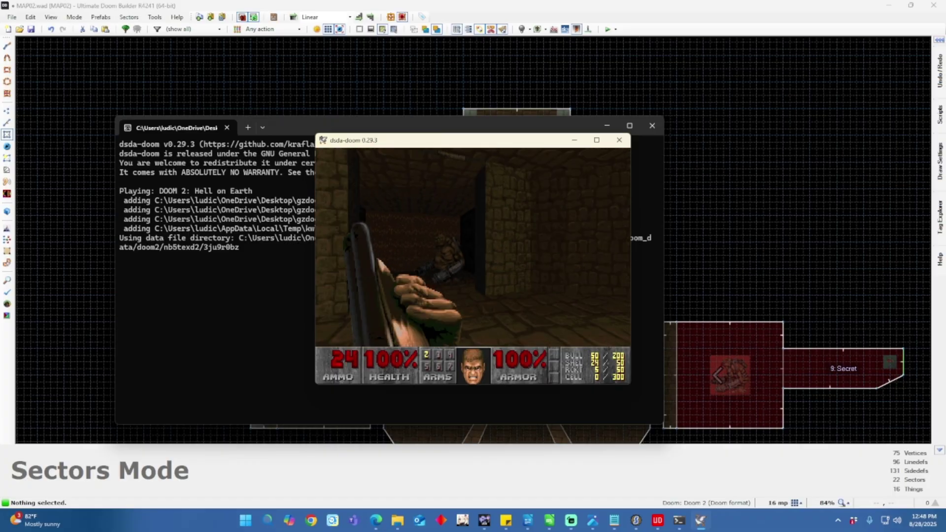
key(Left)
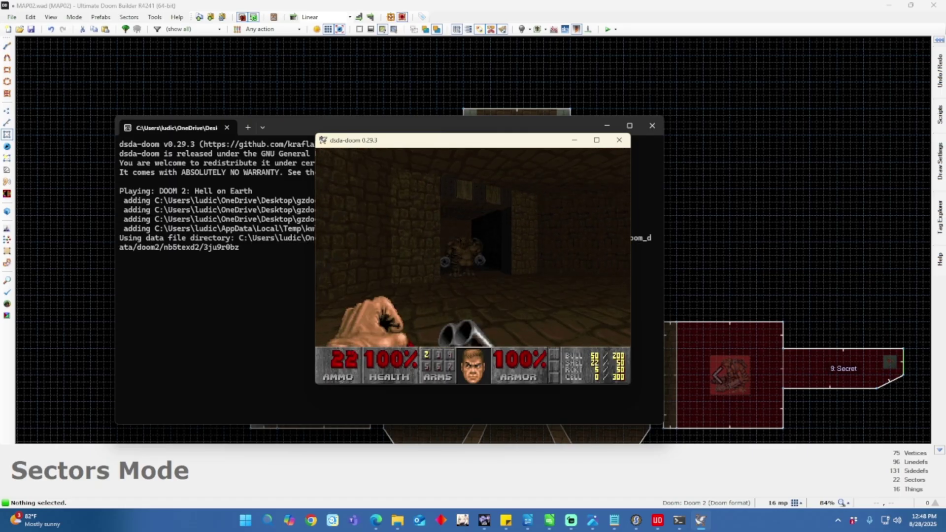
key(Right)
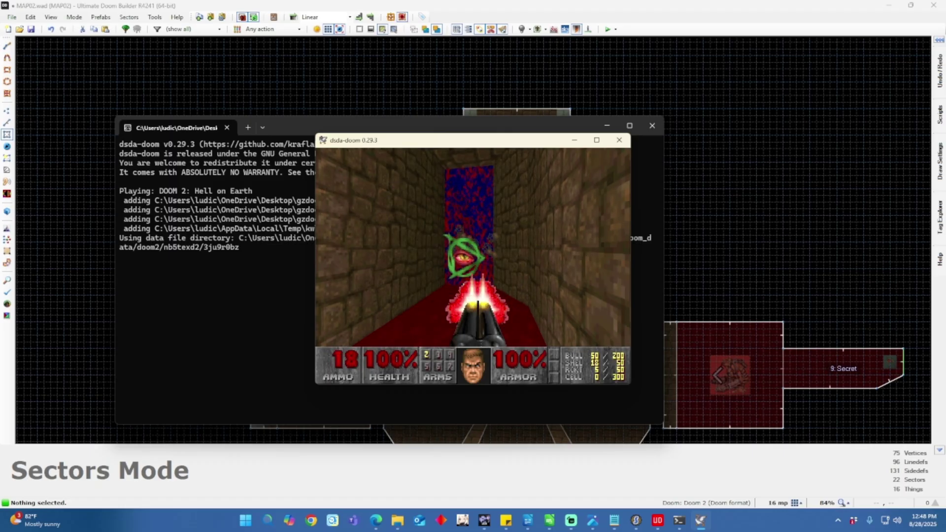
key(Left)
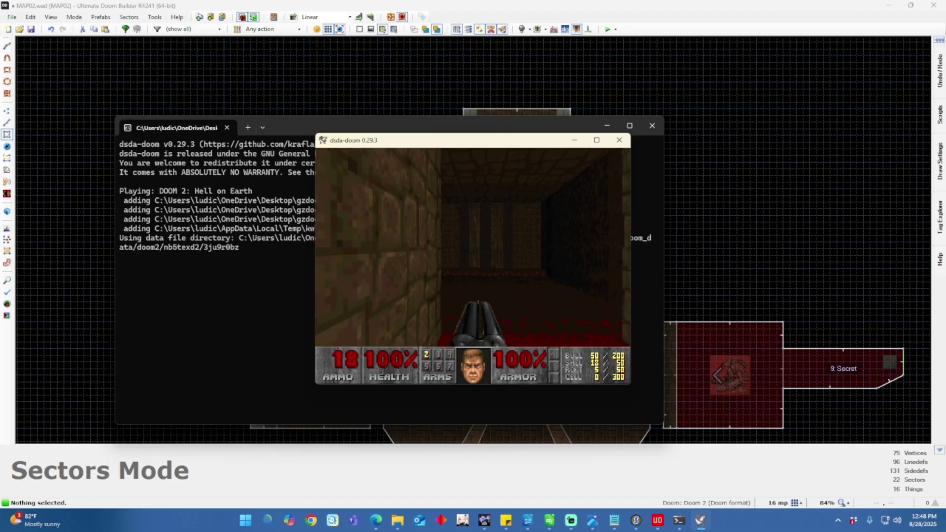
Return through the central hall to the small exit room and activate the exit switch to finish the level.
key(Down)
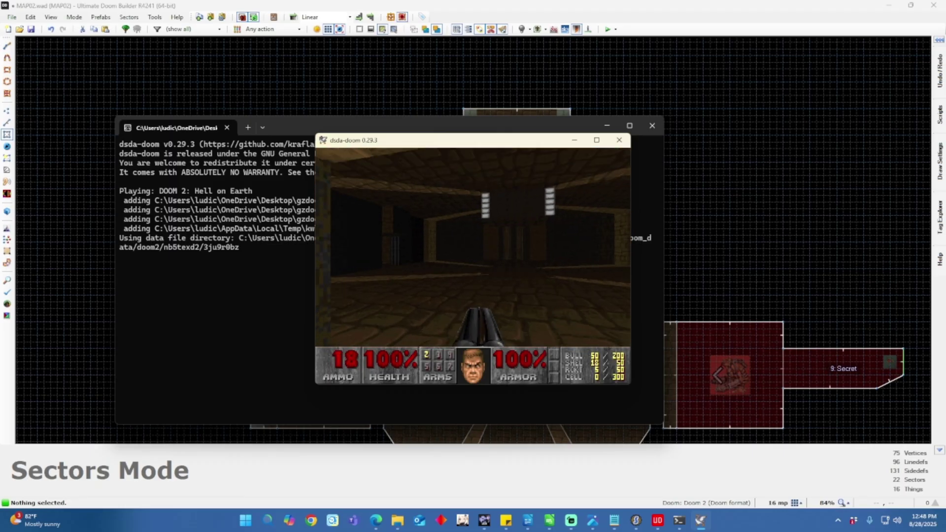
key(Left)
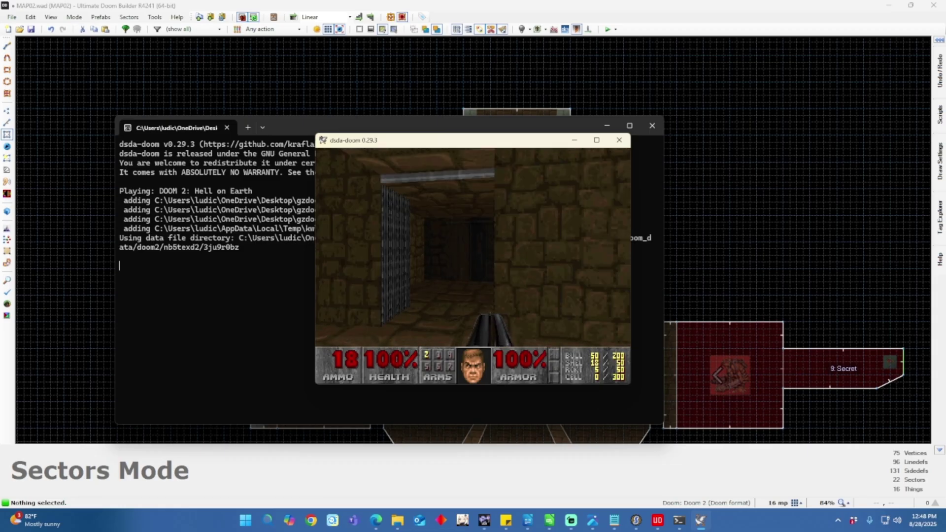
key(Up)
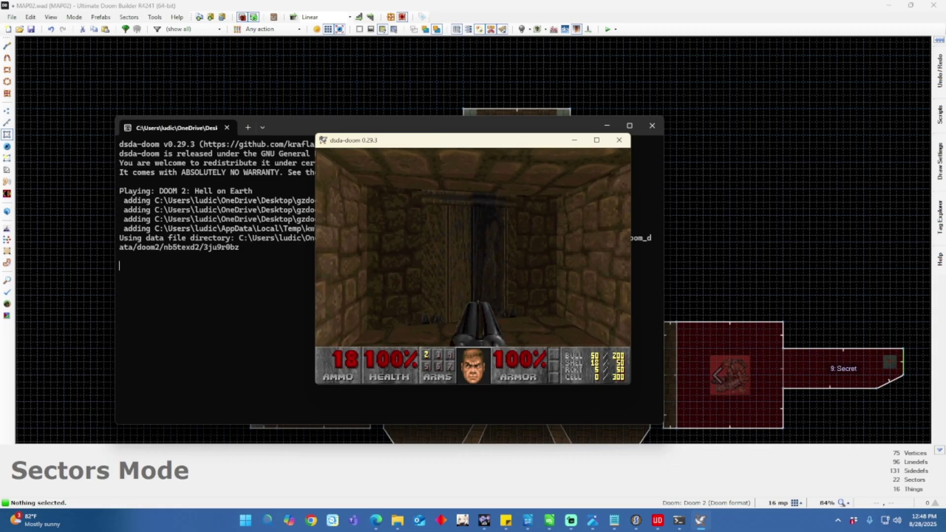
key(Left)
key(Up)
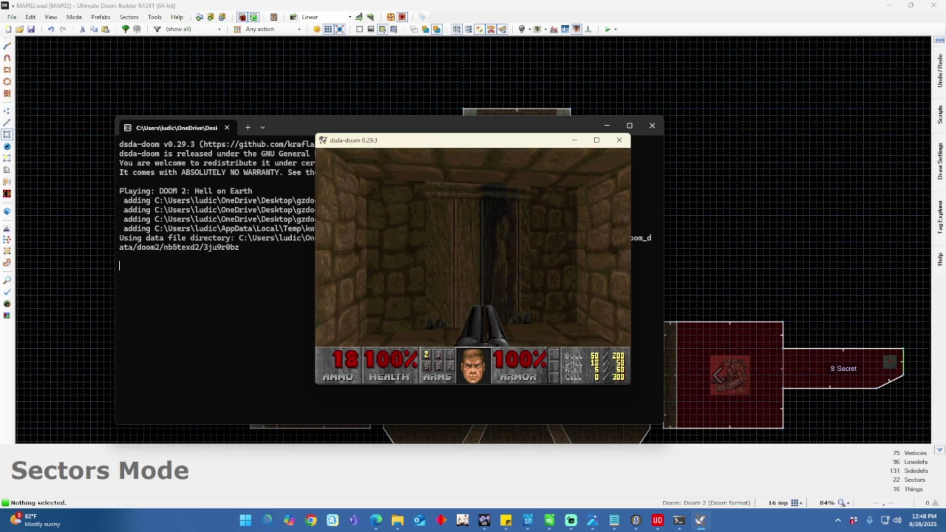
key(space)
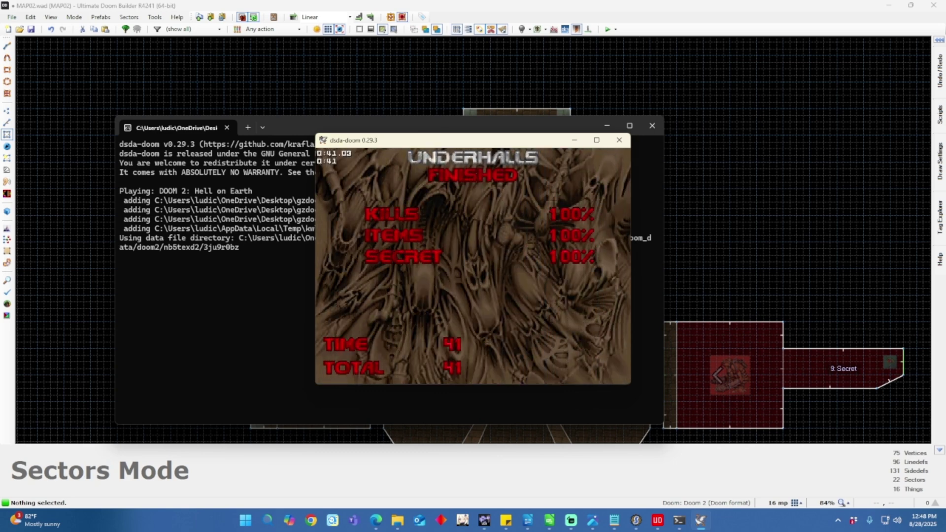
Skip the level results, quit the test game and return to the map editor.
key(space)
key(space)
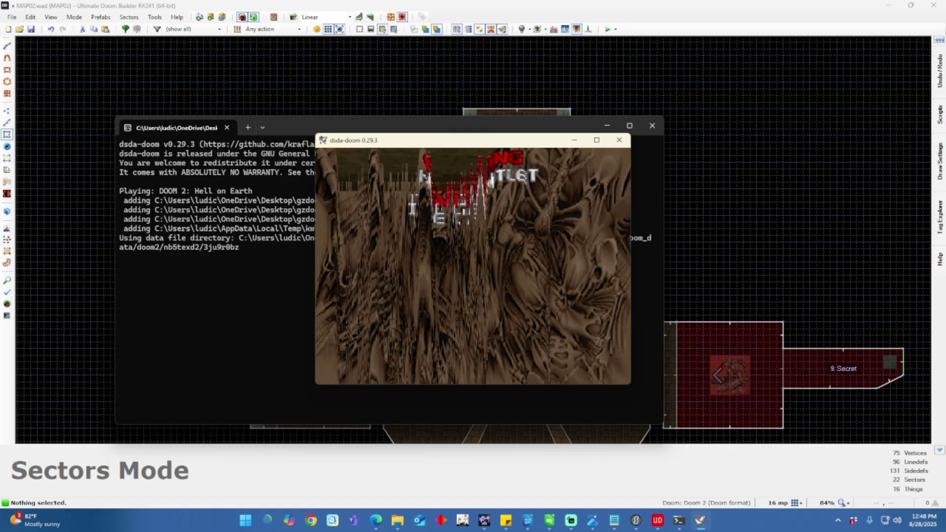
key(Escape)
key(Down)
key(Down)
key(Down)
key(Down)
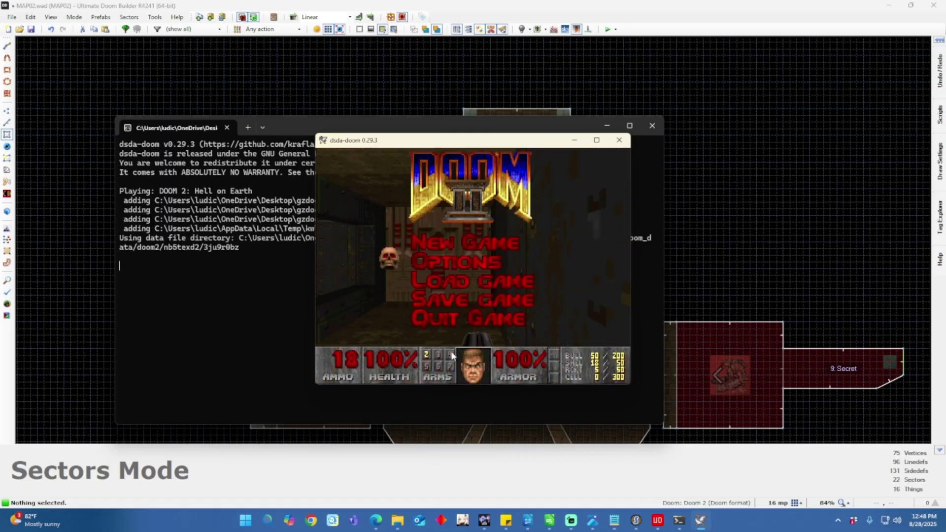
key(Return)
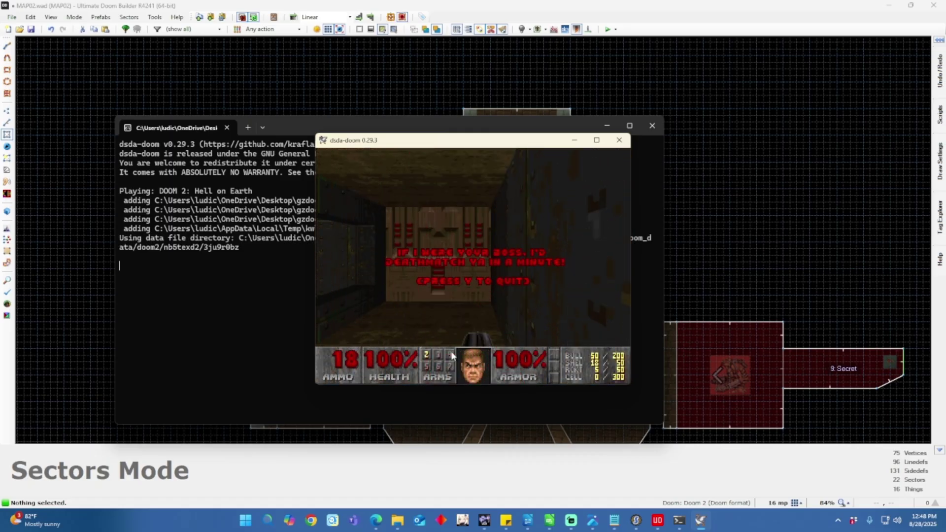
key(y)
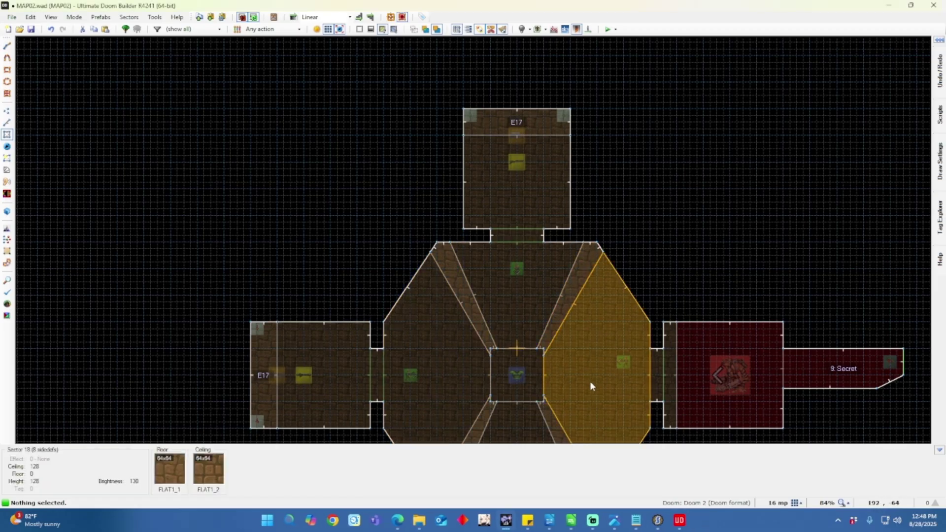
Set the middle texture of the two wall segments flanking the exit switch to METAL.
key(Down)
key(Down)
scroll(531, 365, up, 4)
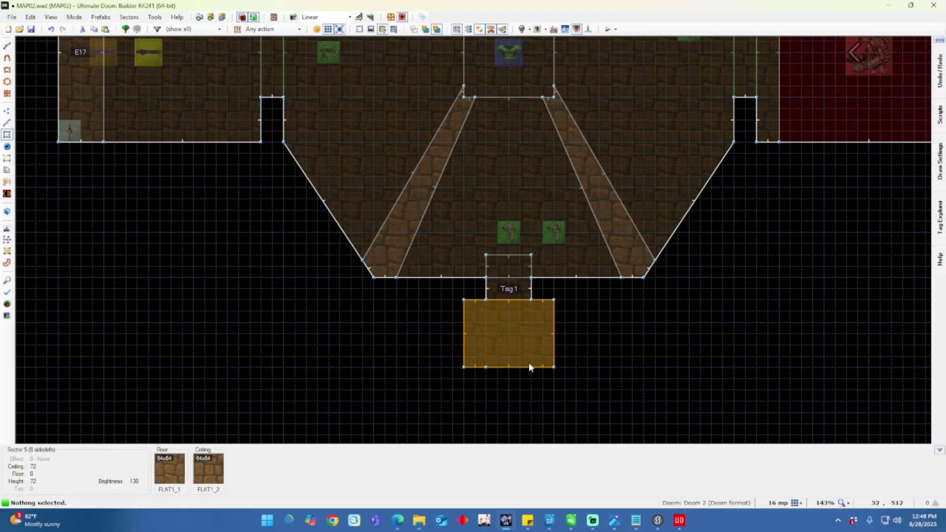
key(l)
click(474, 367)
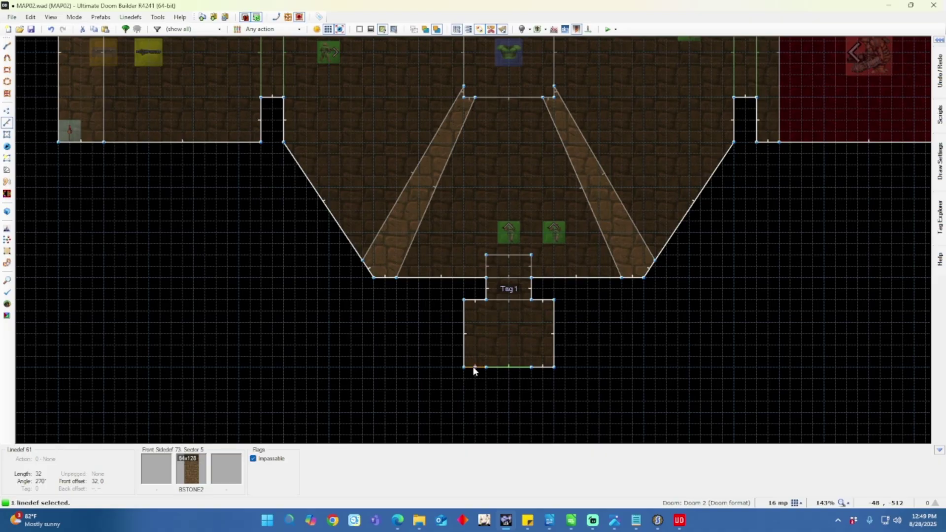
click(544, 367)
right_click(545, 365)
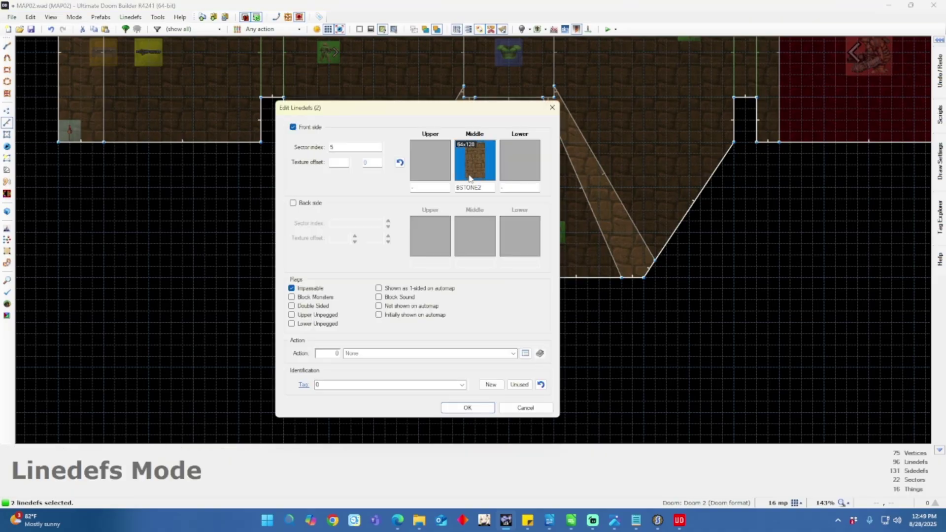
double_click(484, 189)
text(DOORTRAK)
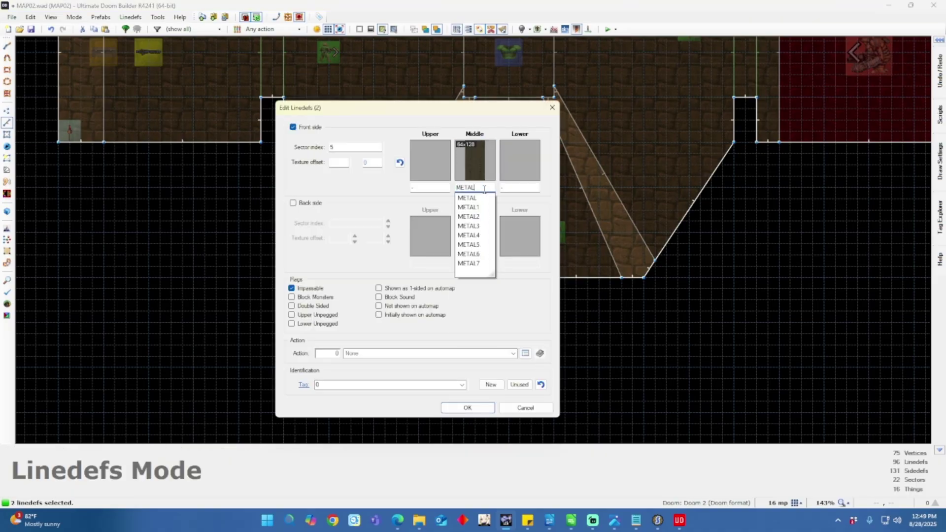
key(Return)
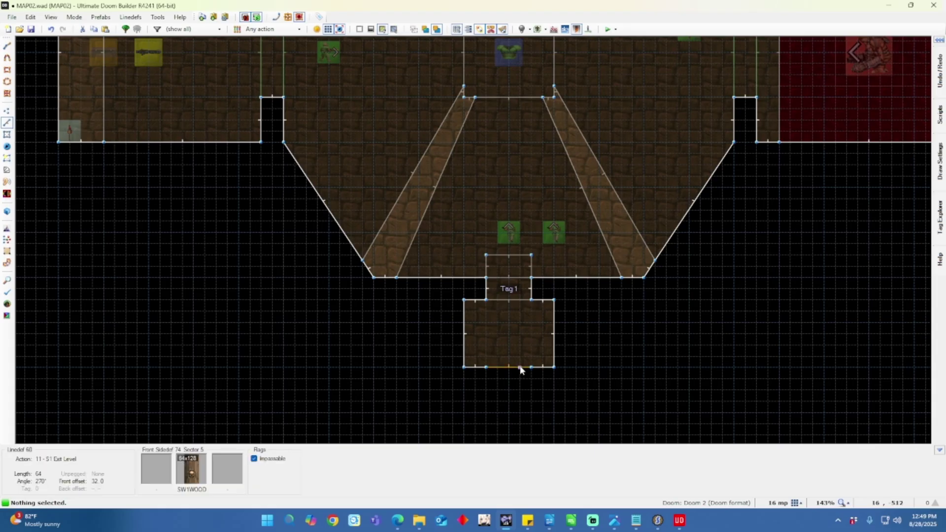
Set the horizontal texture offset of the exit switch wall to 0.
right_click(521, 367)
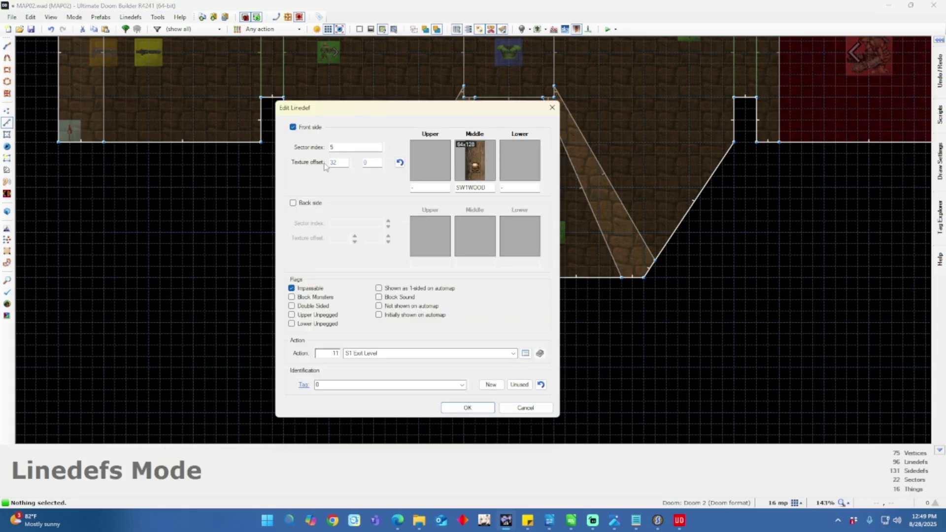
double_click(344, 162)
click(468, 407)
In the 3D view, shift the exit switch texture vertically to an offset of 52 so the skull switch shows on the wall.
key(q)
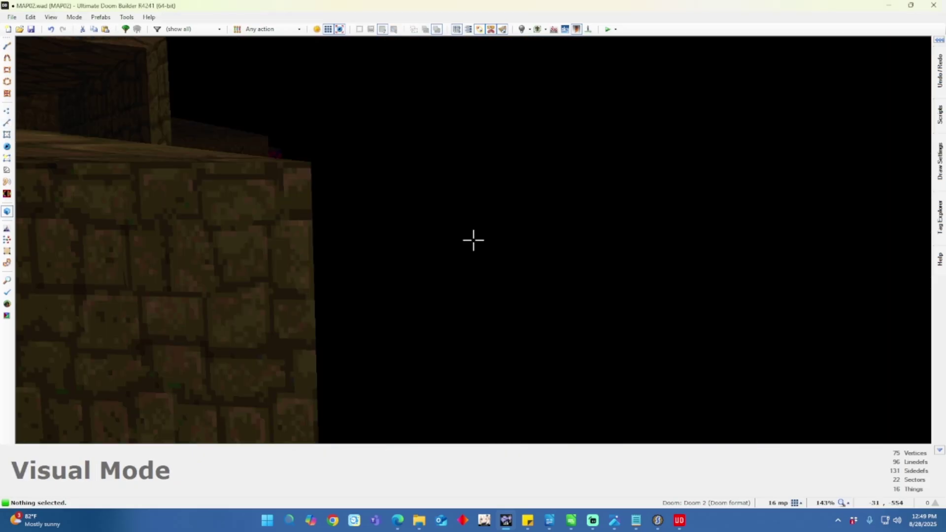
key(s)
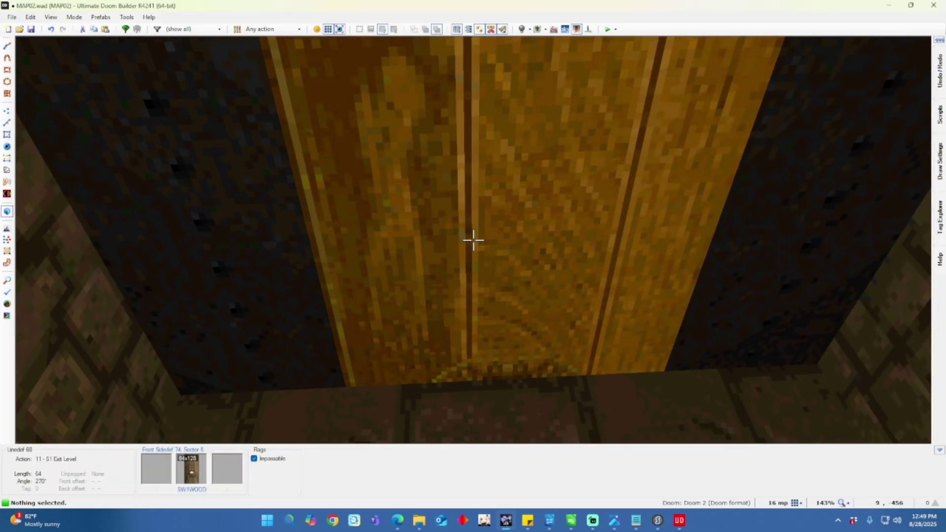
click(473, 240)
key(Up)
key(Up)
key(Up)
key(Up)
key(Up)
key(Up)
key(Up)
key(Up)
key(Up)
key(Up)
key(Up)
key(Up)
key(Up)
key(Up)
key(Up)
key(Up)
key(Up)
key(Up)
key(Up)
key(Up)
key(Up)
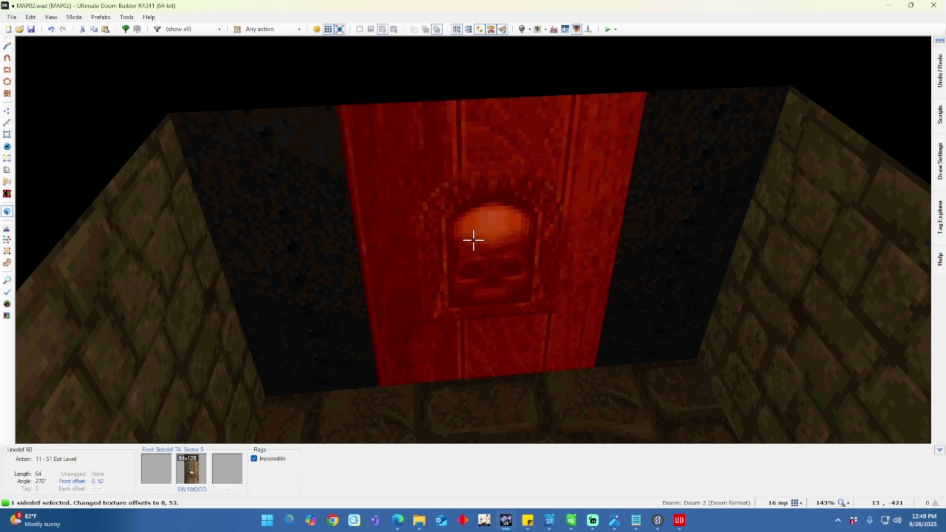
click(473, 240)
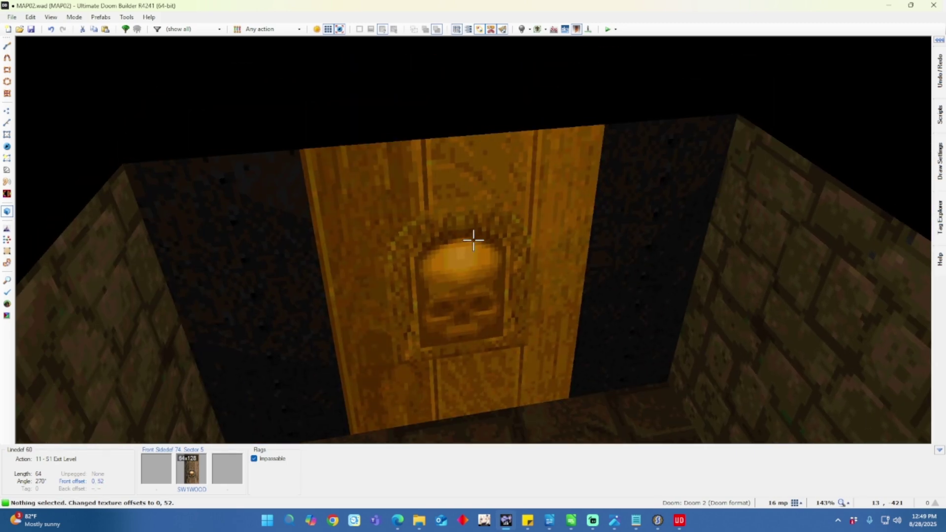
Return to the 2D map and draw a 32 by 16 rectangular sector in the middle of the exit room.
key(q)
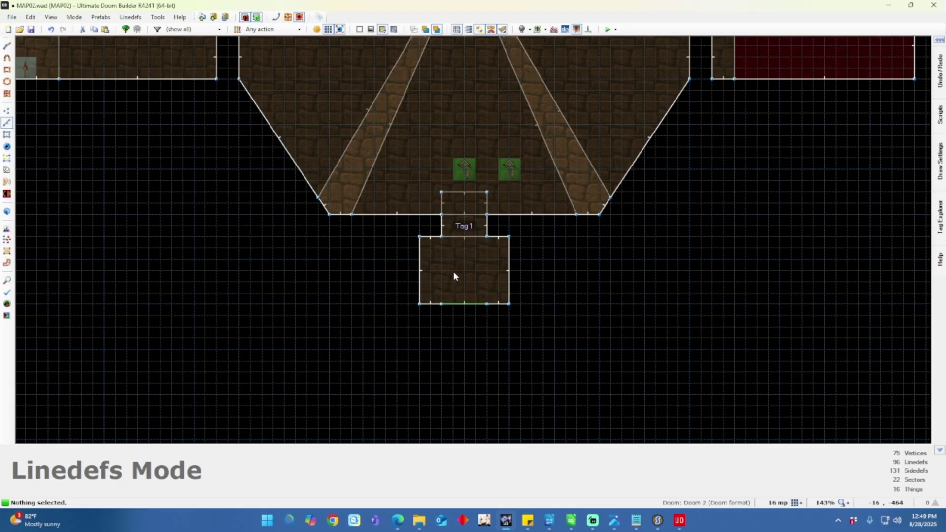
key(d)
click(476, 282)
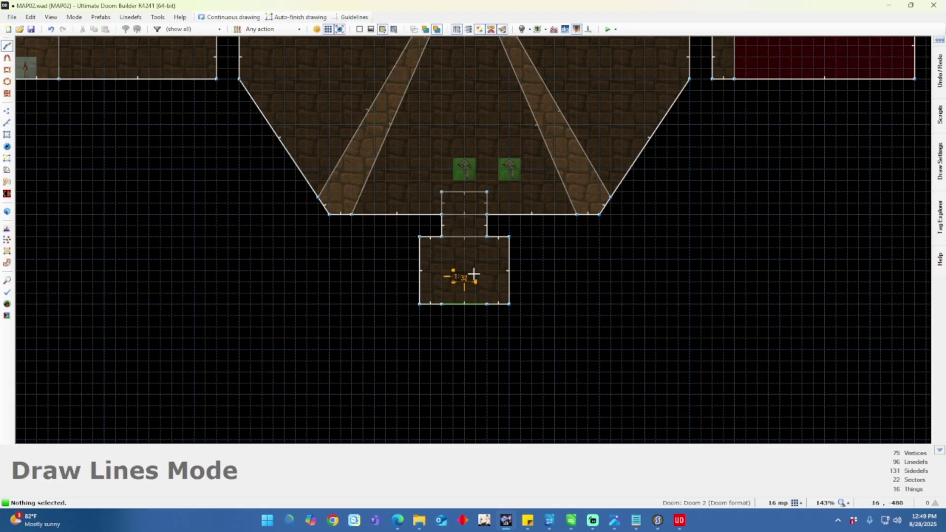
click(476, 271)
click(452, 271)
click(453, 282)
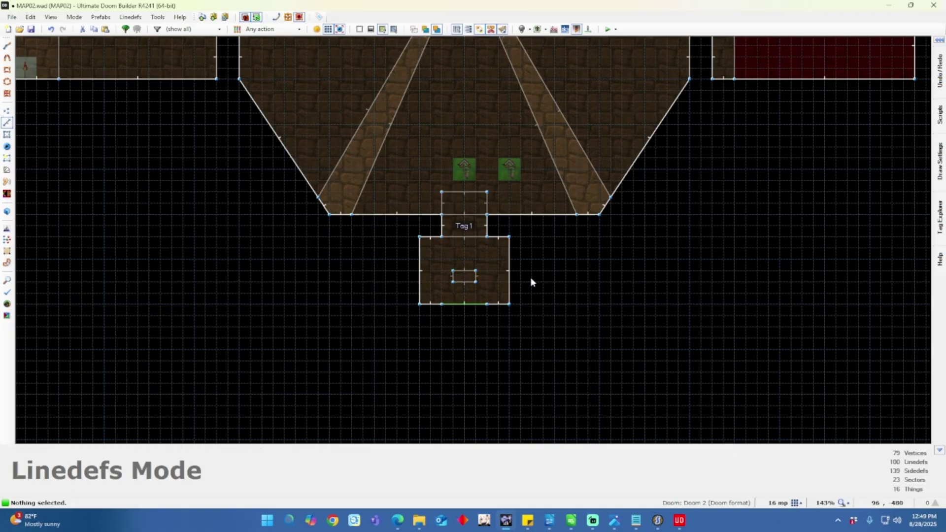
In the 3D view, lower the ceiling of the small rectangular sector in the exit room to 48.
key(q)
key(w)
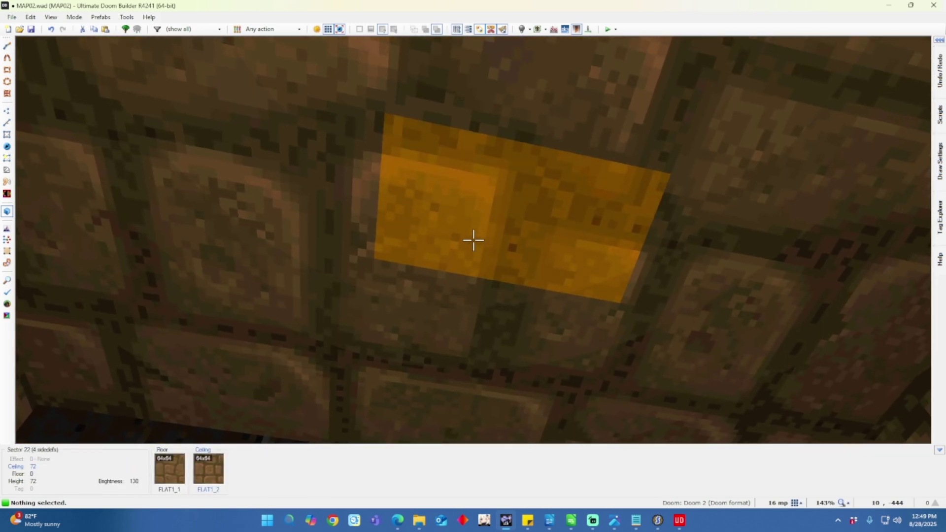
scroll(473, 240, down, 3)
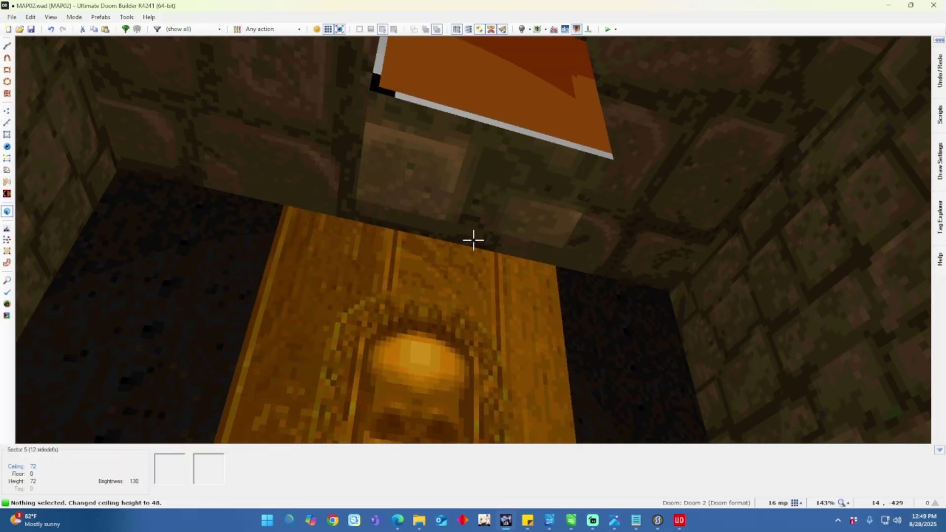
Set the front upper texture of the small rectangle's two long sides to EXITSIGN in the 2D map.
key(q)
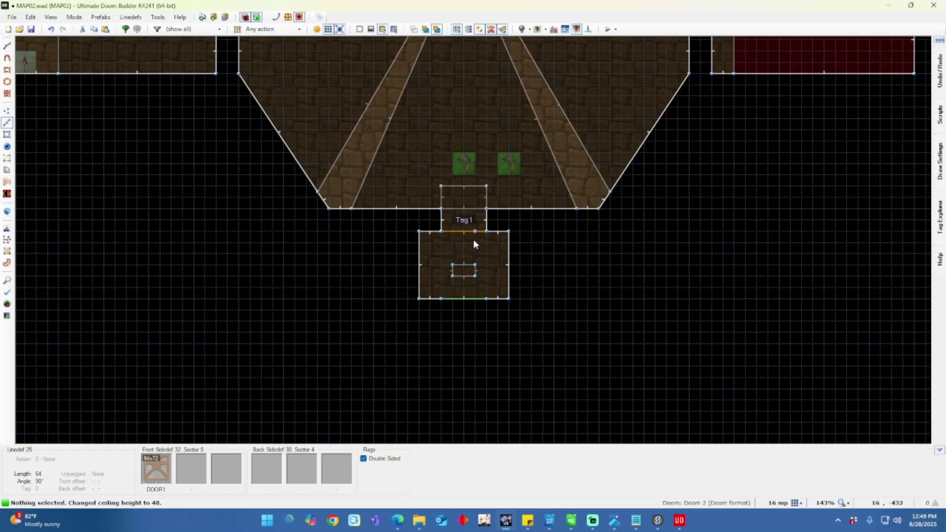
click(464, 265)
click(466, 276)
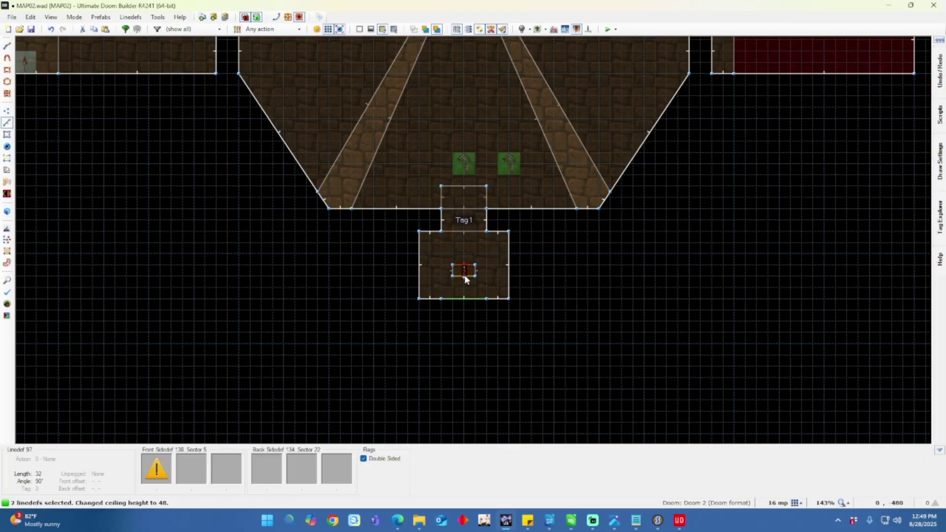
right_click(464, 275)
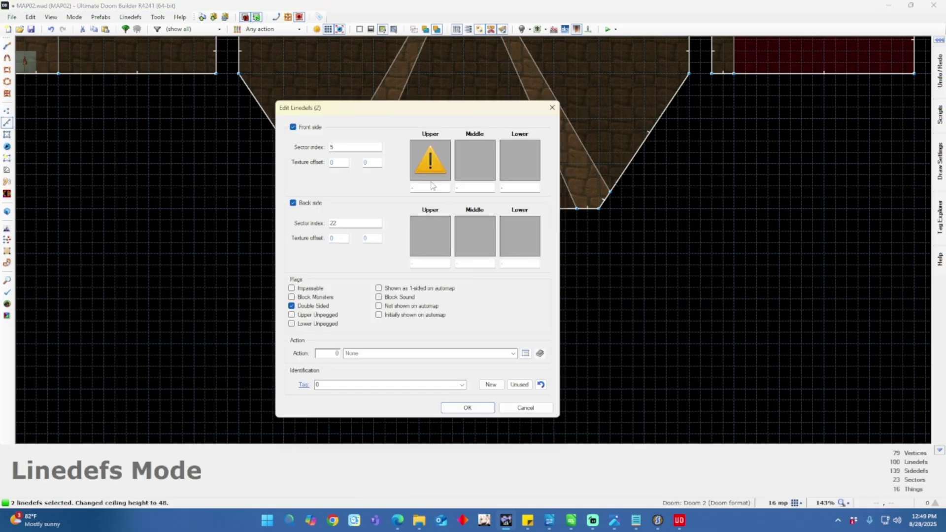
text(EX)
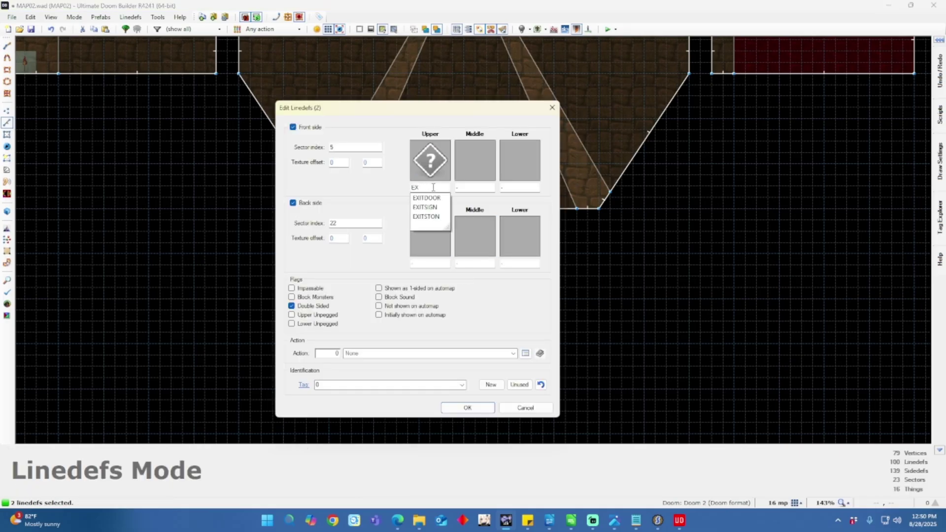
click(434, 207)
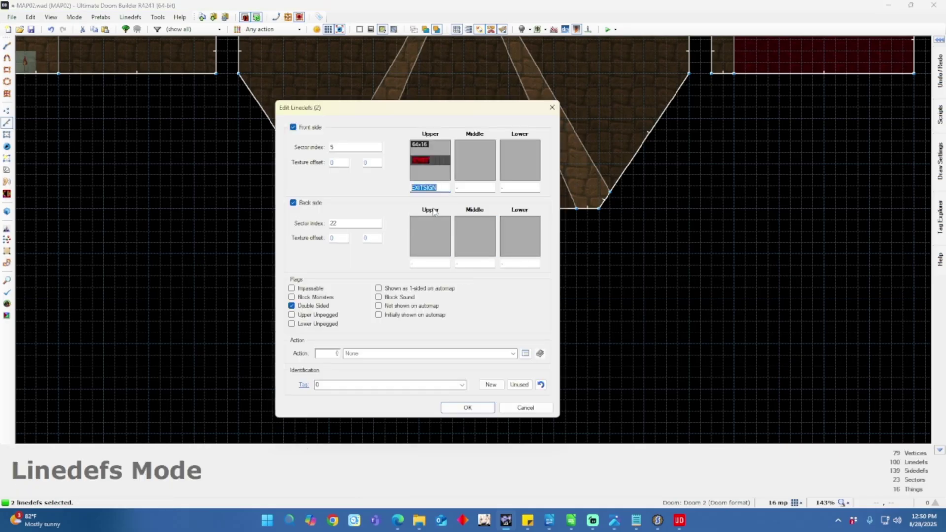
click(468, 408)
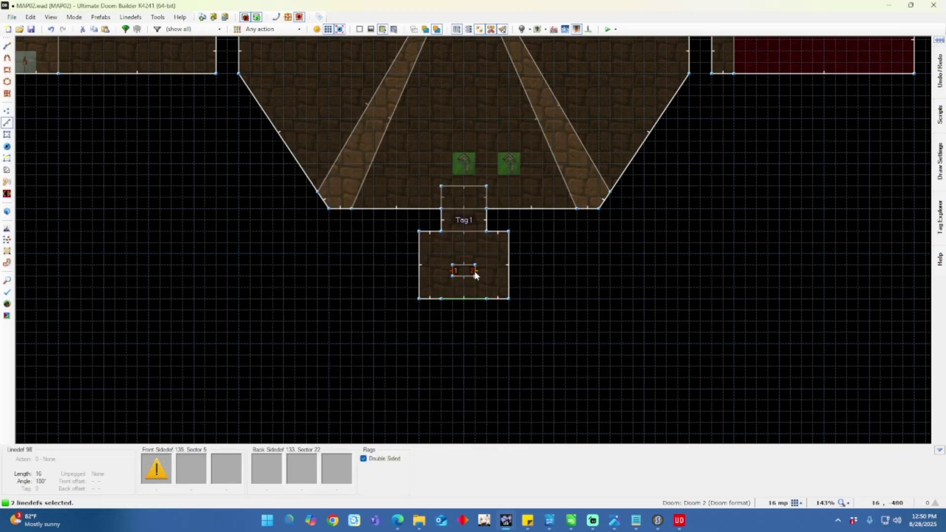
Set the front upper texture of the small rectangle's two short sides to EXITSIGN.
right_click(476, 274)
click(427, 187)
text(E)
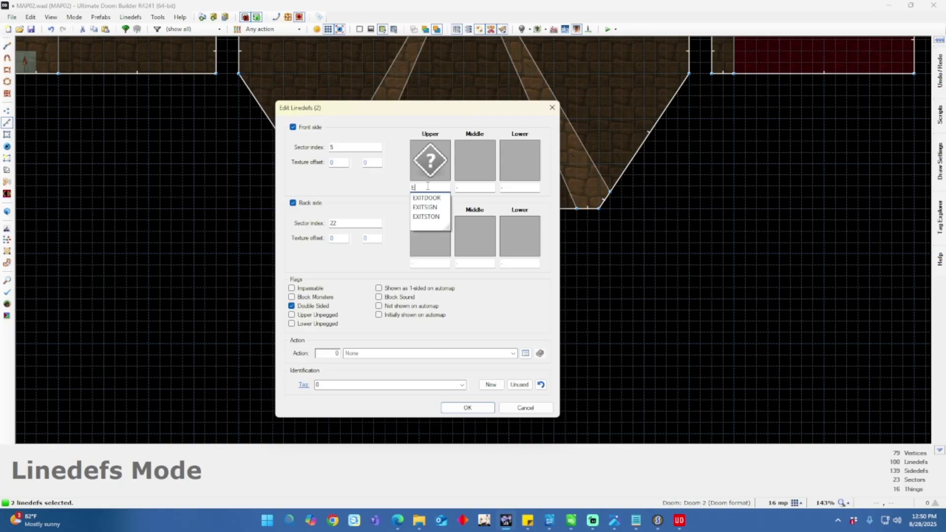
text(XITD)
key(Return)
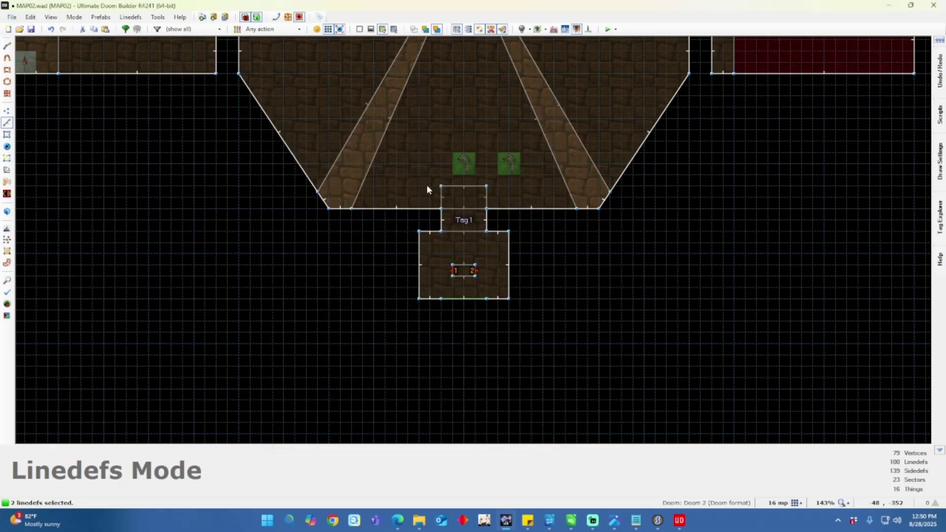
In the 3D view, shift the texture on the exit sign's west short side to a horizontal offset of -16.
key(w)
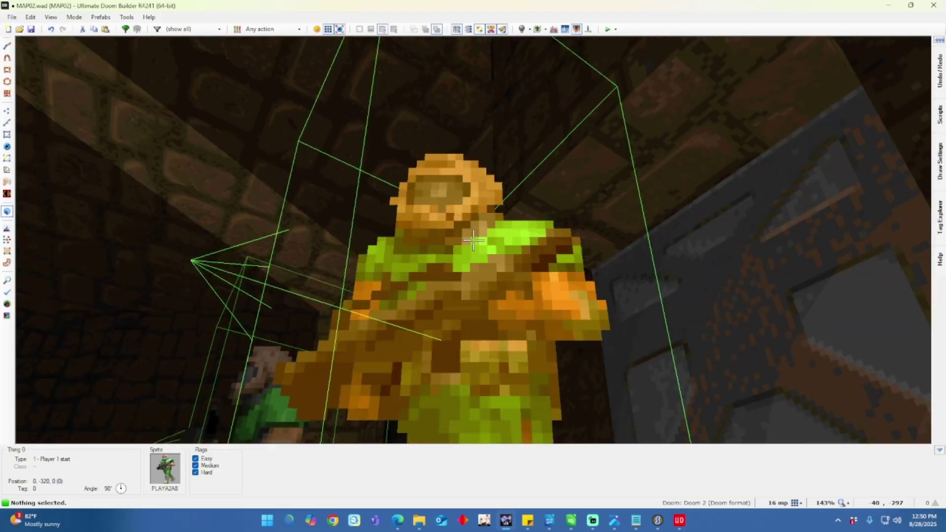
key(w)
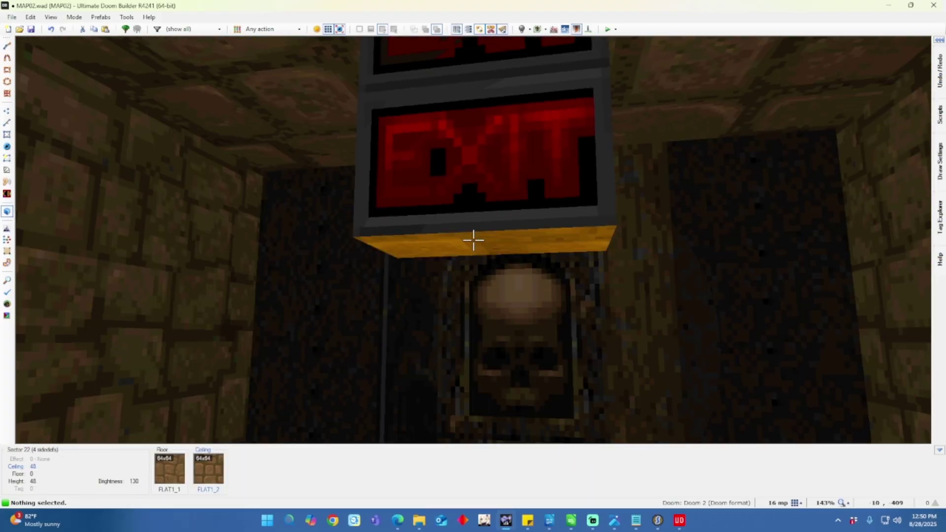
key(s)
click(473, 240)
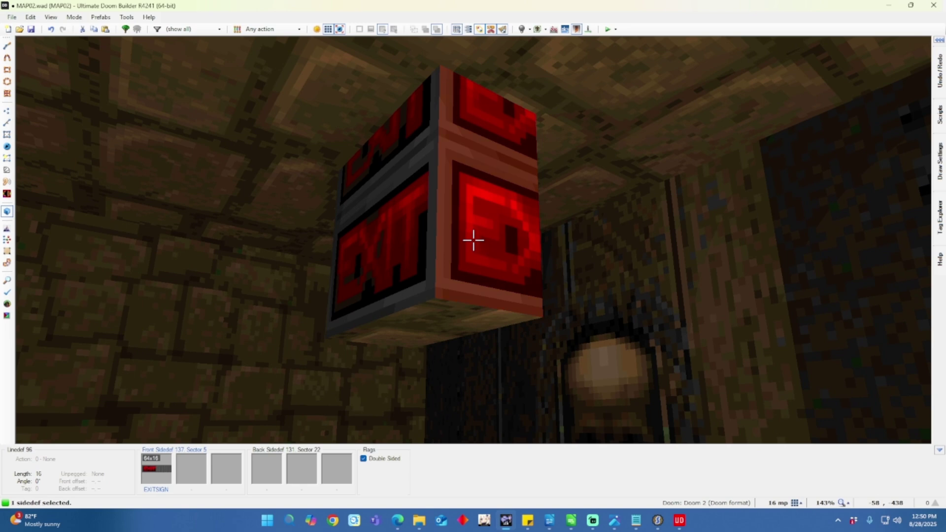
key(Left)
key(Left)
key(Left)
key(Left)
key(Left)
key(Left)
key(Left)
key(Left)
key(Left)
key(Left)
key(Left)
key(Left)
key(Left)
key(Left)
key(Left)
key(Left)
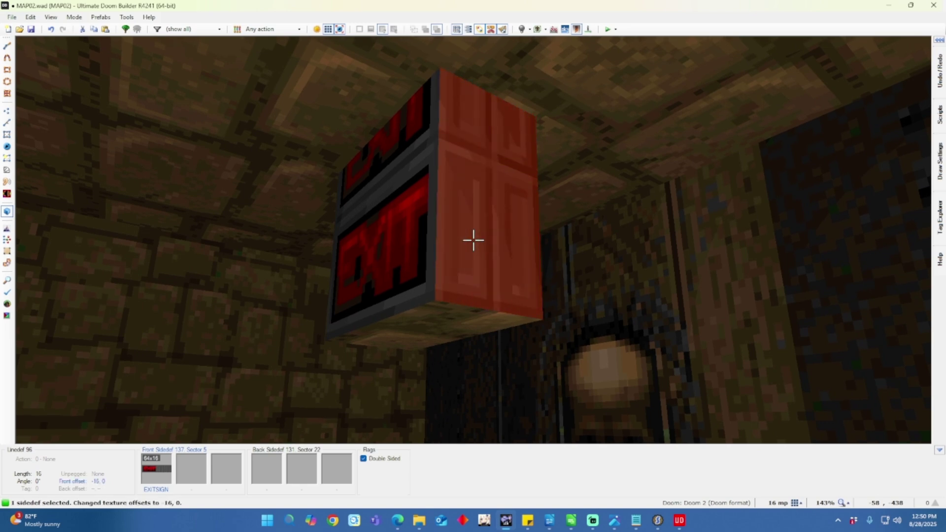
Shift the texture on the exit sign's opposite short side, facing east, to a horizontal offset of -16.
key(a)
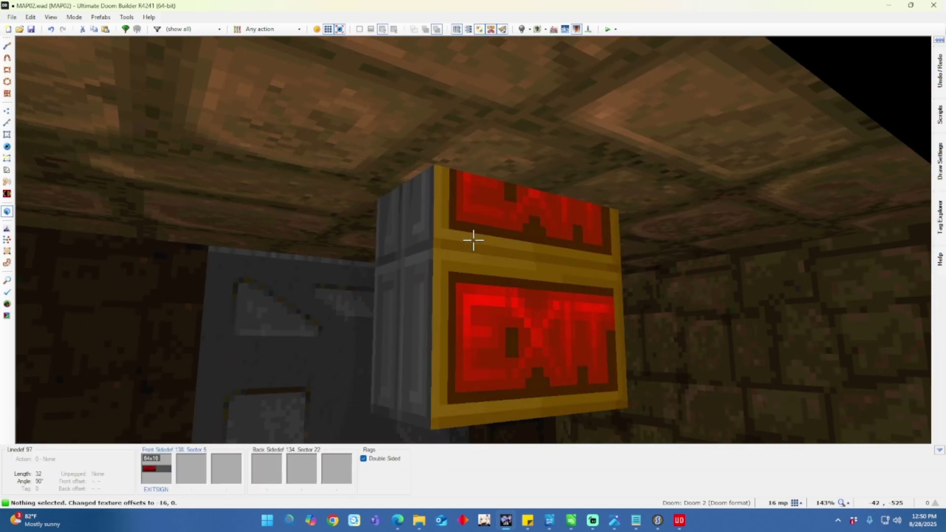
key(d)
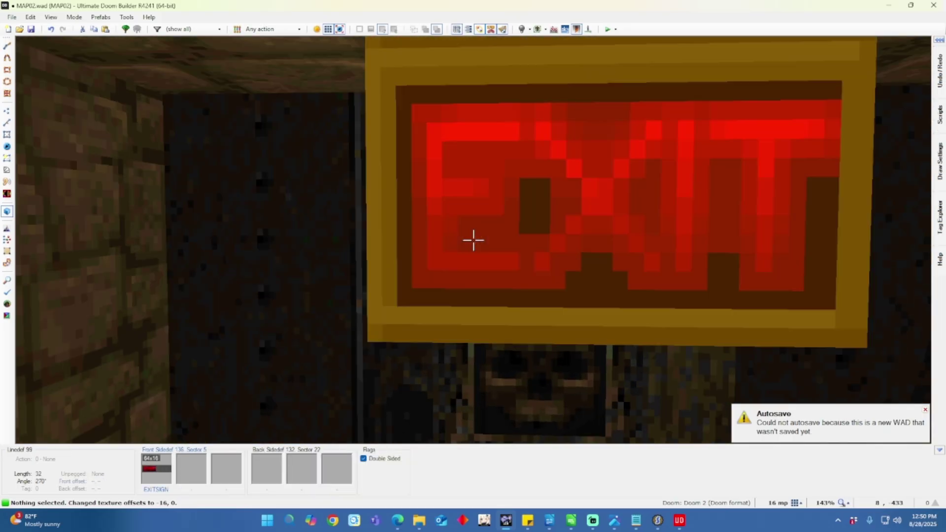
key(d)
key(Left)
key(Left)
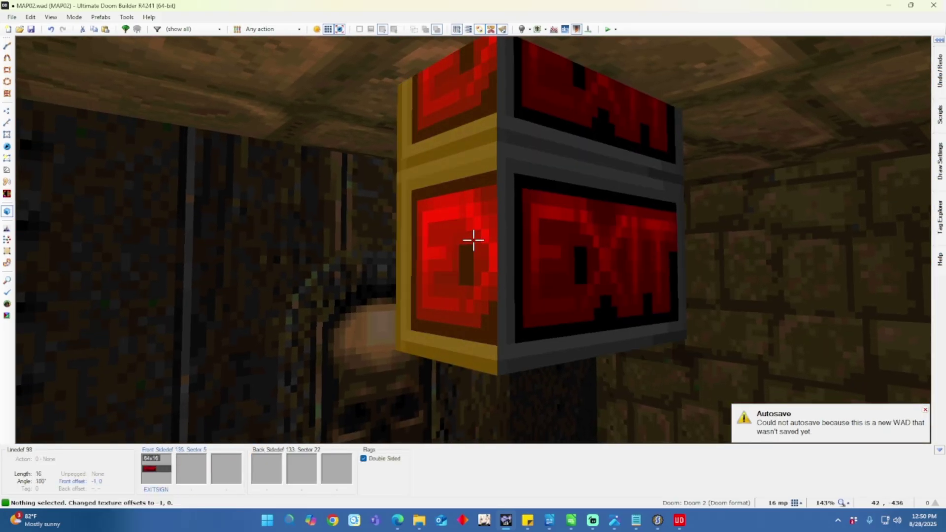
key(Left)
key(Left)
key(Left)
key(Left)
key(Left)
key(Left)
key(Left)
key(Left)
key(Left)
key(Left)
key(Left)
key(Left)
key(Left)
key(Left)
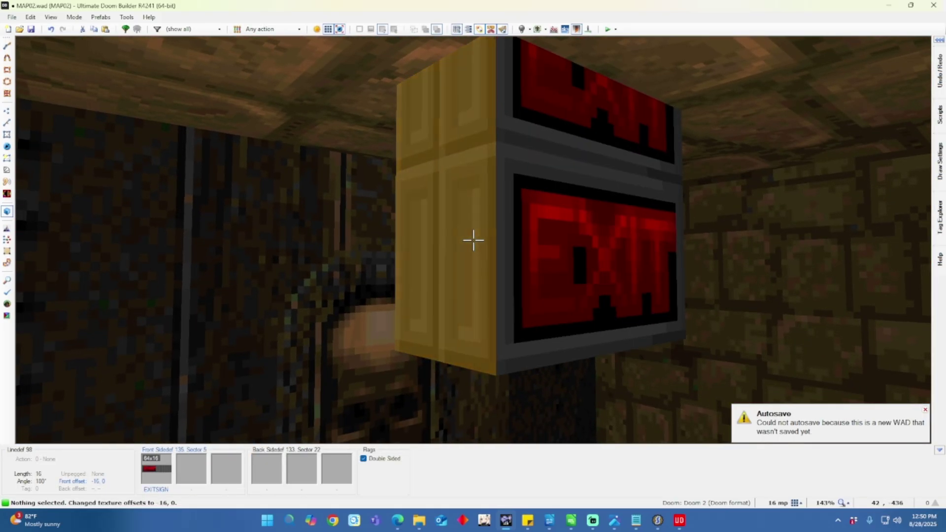
Raise the exit sign's underside to a ceiling height of 56.
key(w)
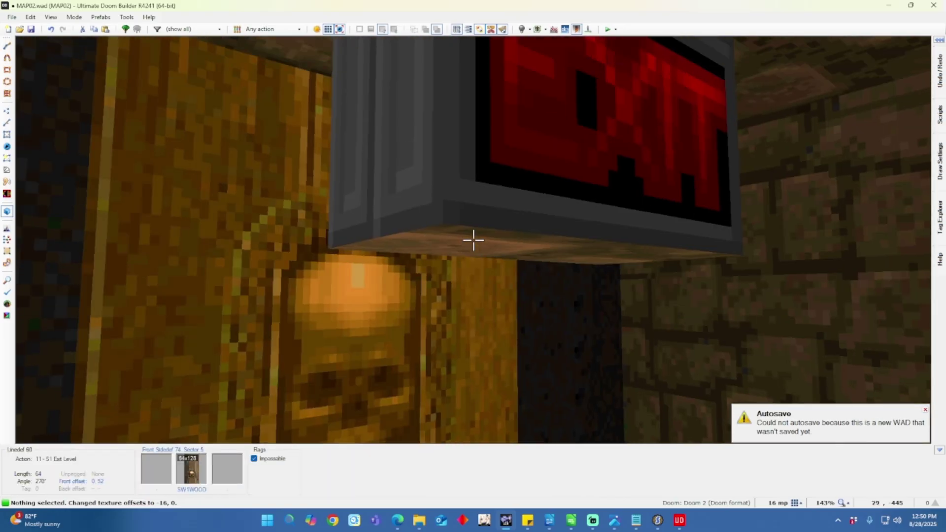
click(473, 240)
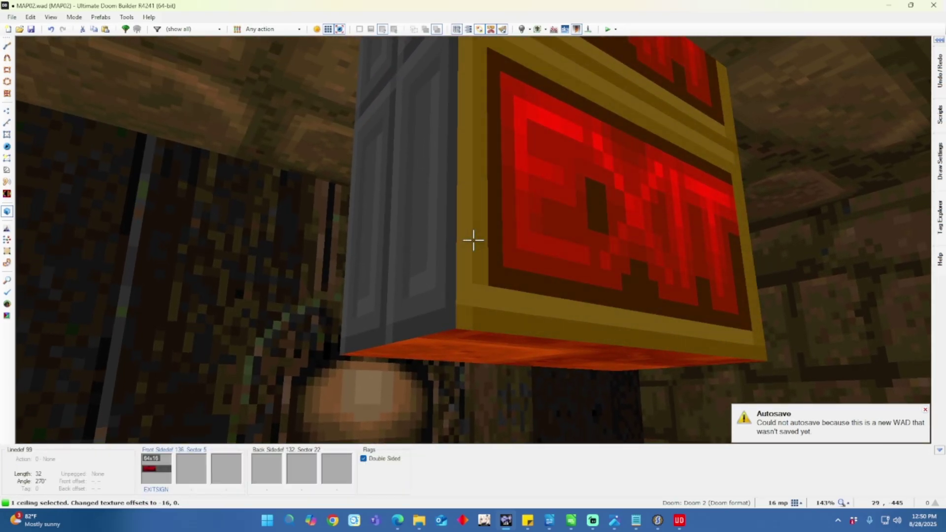
scroll(473, 240, up, 2)
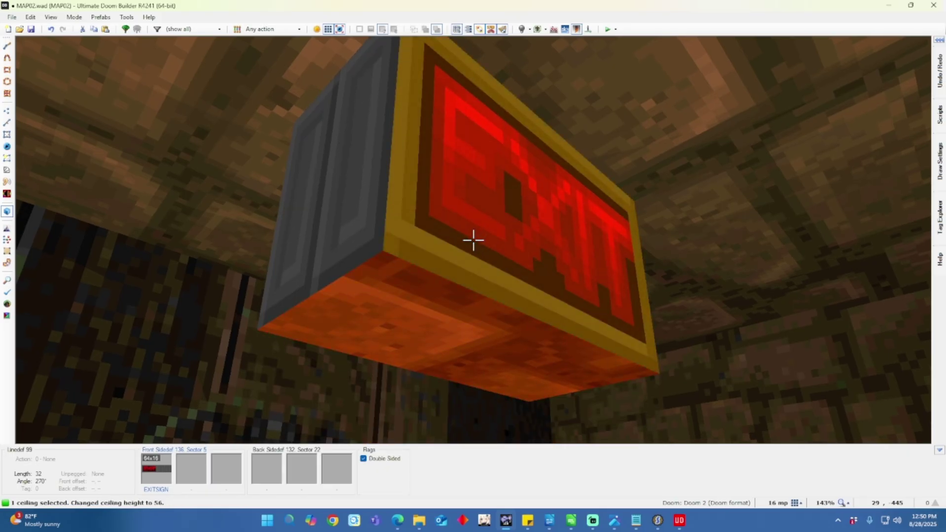
click(473, 240)
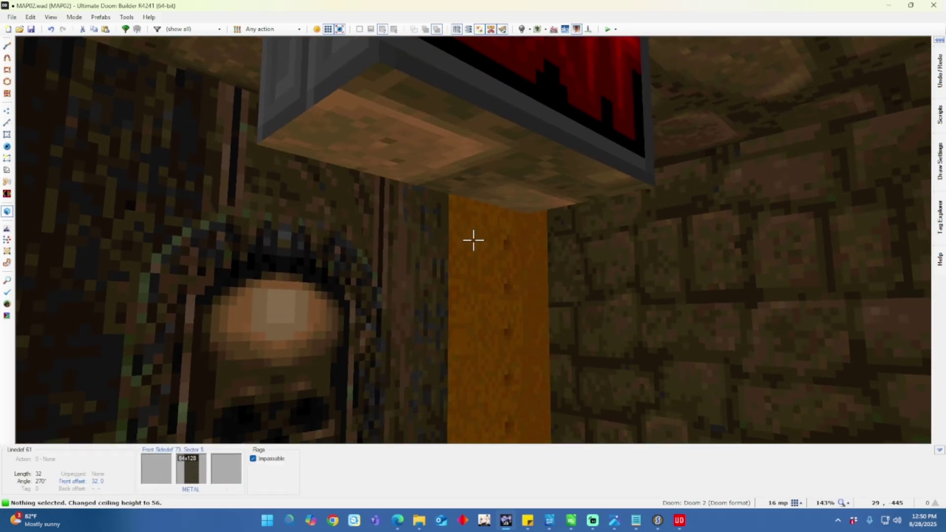
Set the front middle texture of the exit room's east and west walls to N5VTX057 from the custom texture WAD.
key(q)
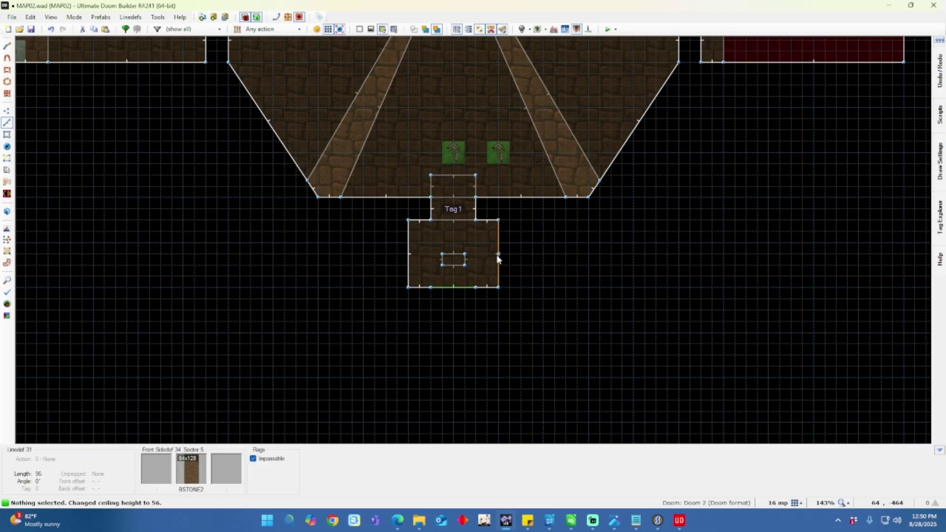
click(499, 268)
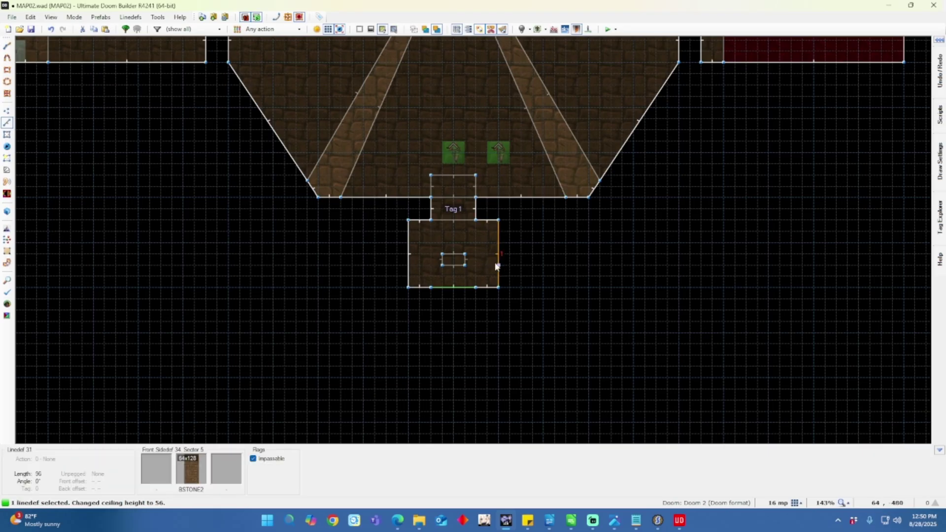
click(406, 267)
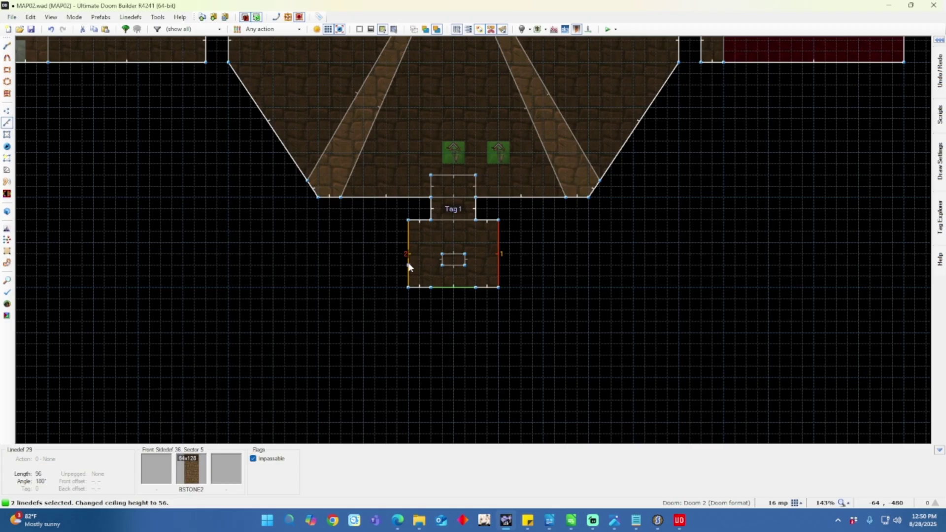
right_click(408, 266)
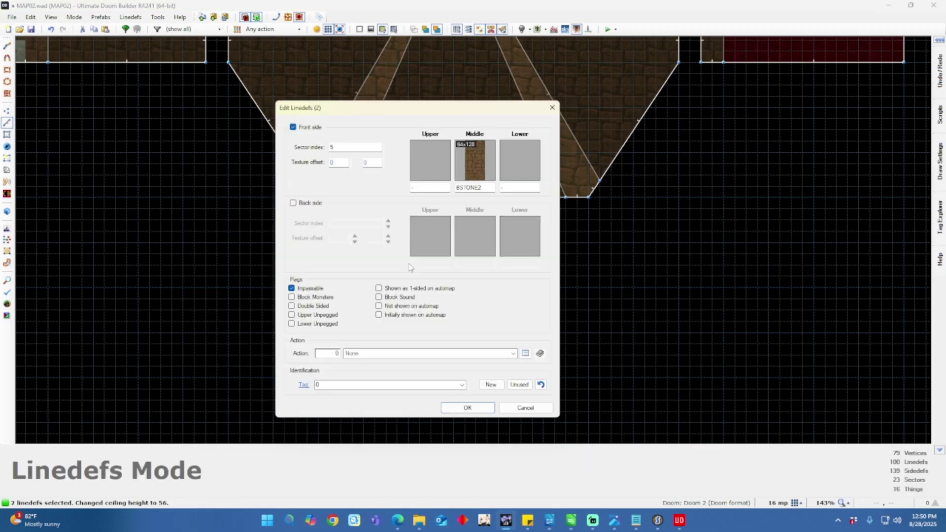
click(459, 161)
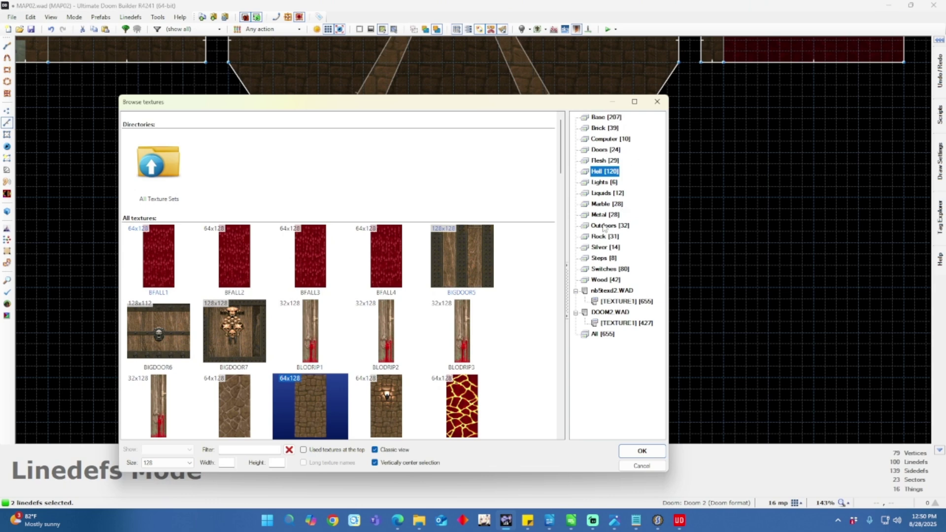
click(610, 291)
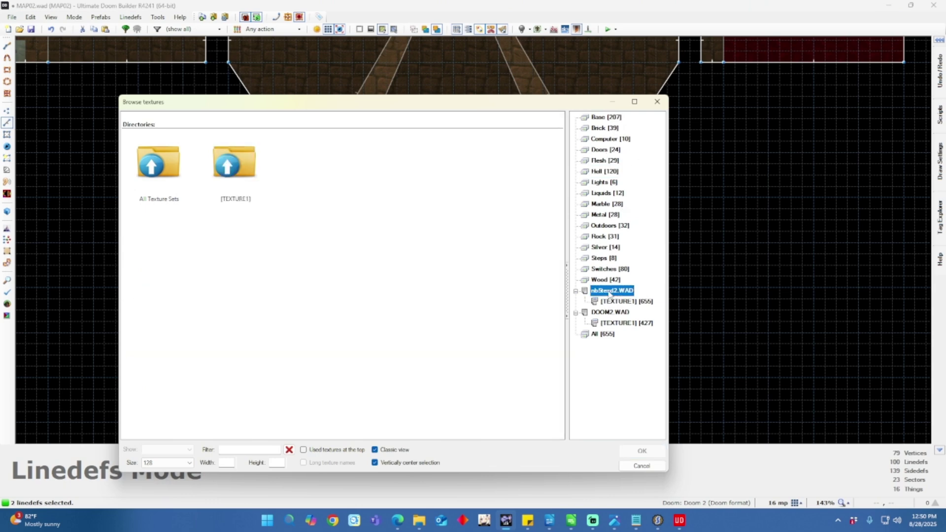
click(613, 302)
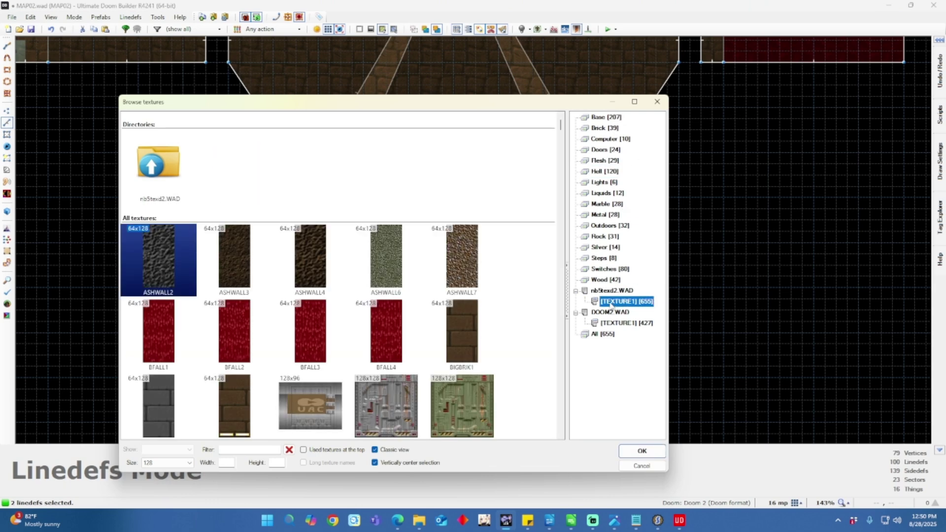
scroll(521, 323, down, 5)
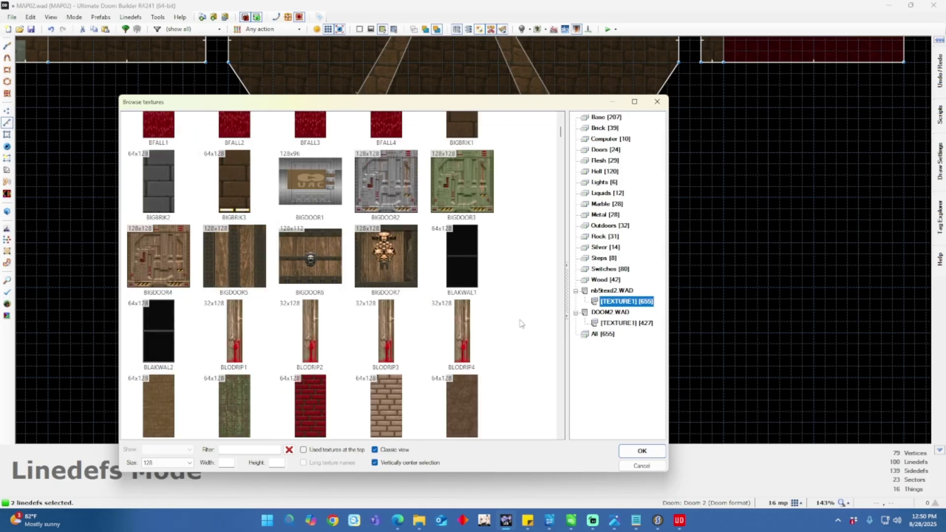
scroll(521, 323, down, 3)
scroll(521, 318, down, 3)
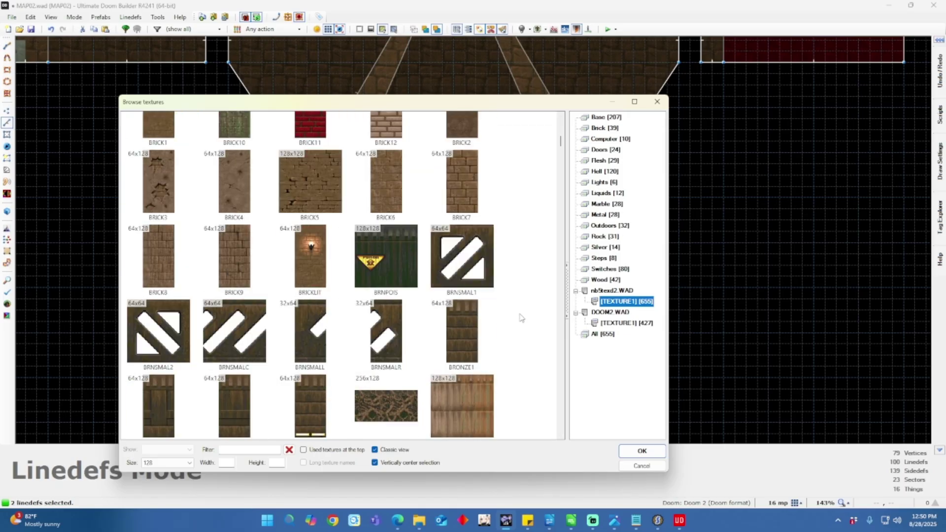
scroll(522, 318, down, 2)
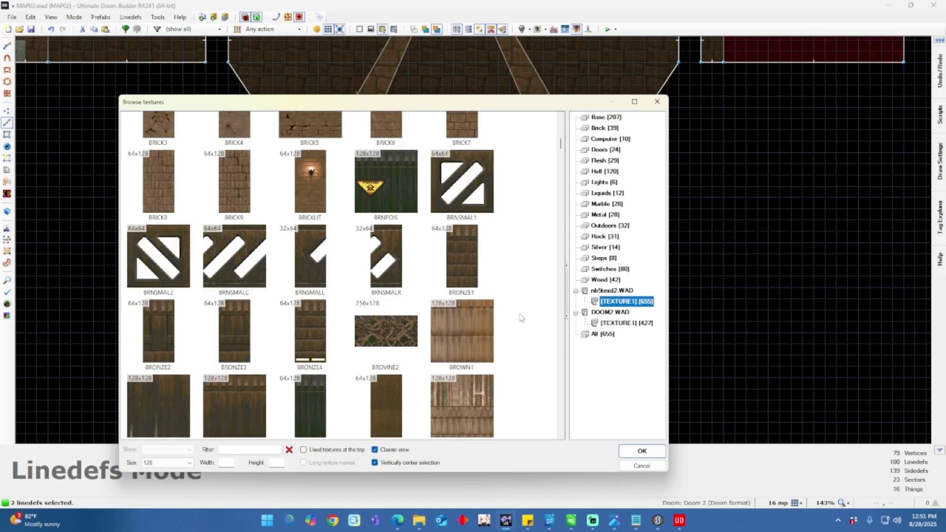
scroll(521, 318, down, 2)
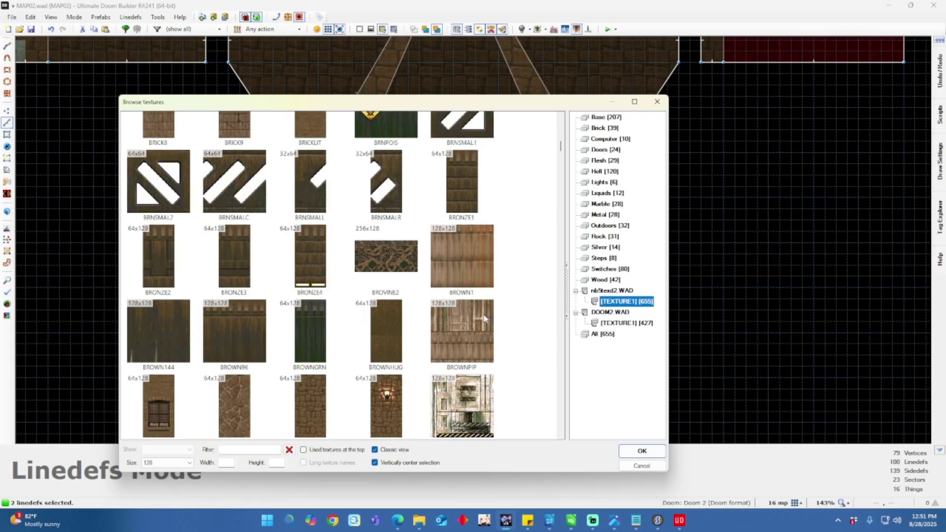
scroll(515, 306, down, 3)
scroll(524, 306, down, 3)
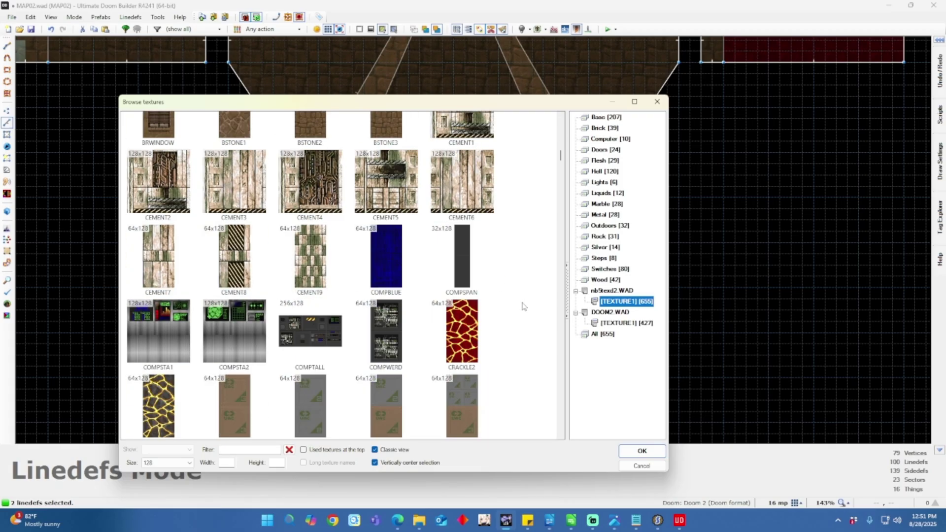
scroll(523, 306, down, 6)
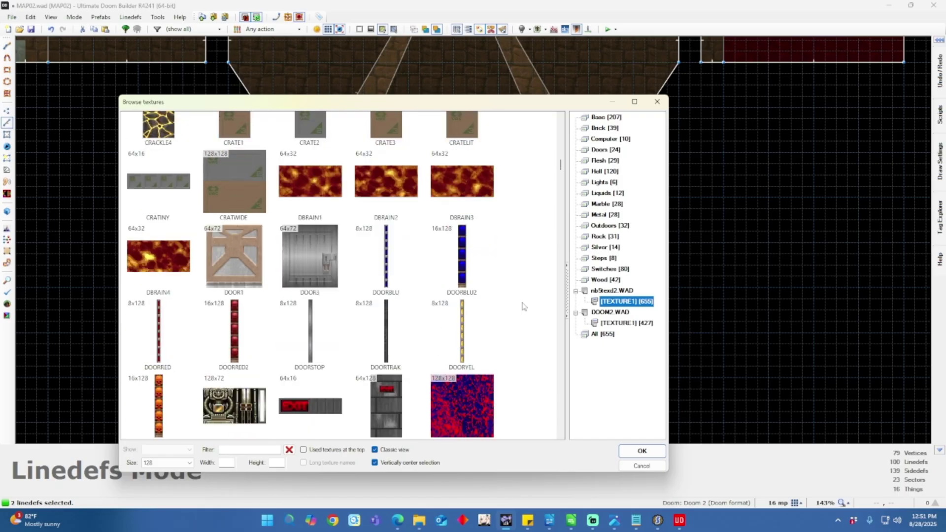
scroll(523, 307, down, 2)
scroll(523, 307, up, 3)
scroll(523, 307, down, 6)
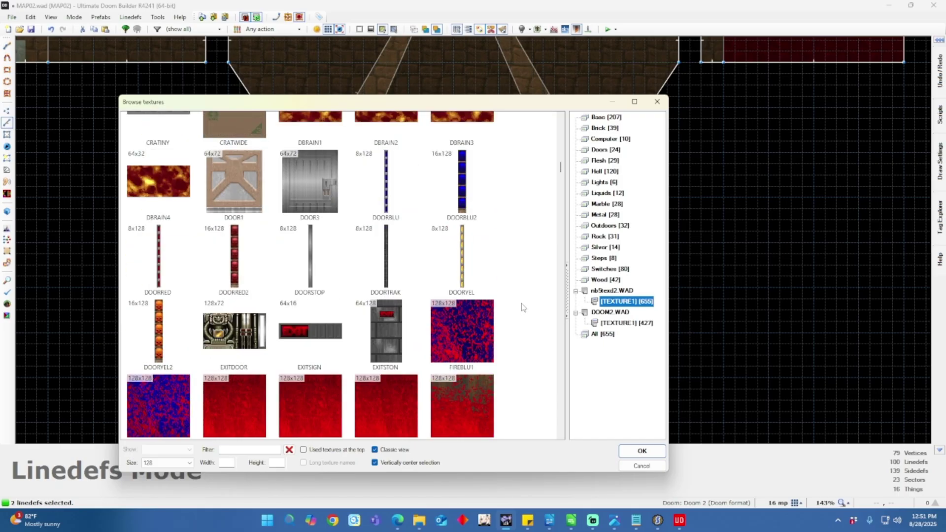
scroll(523, 307, down, 8)
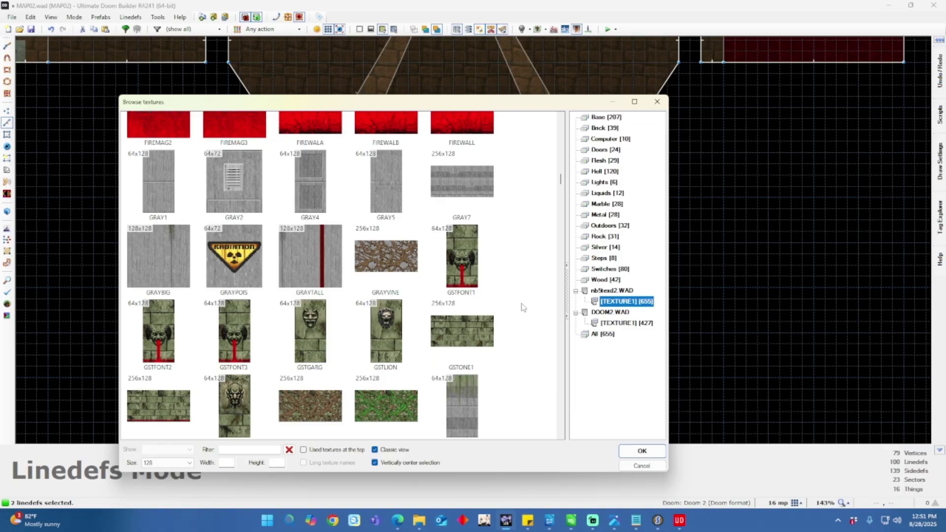
scroll(523, 307, down, 20)
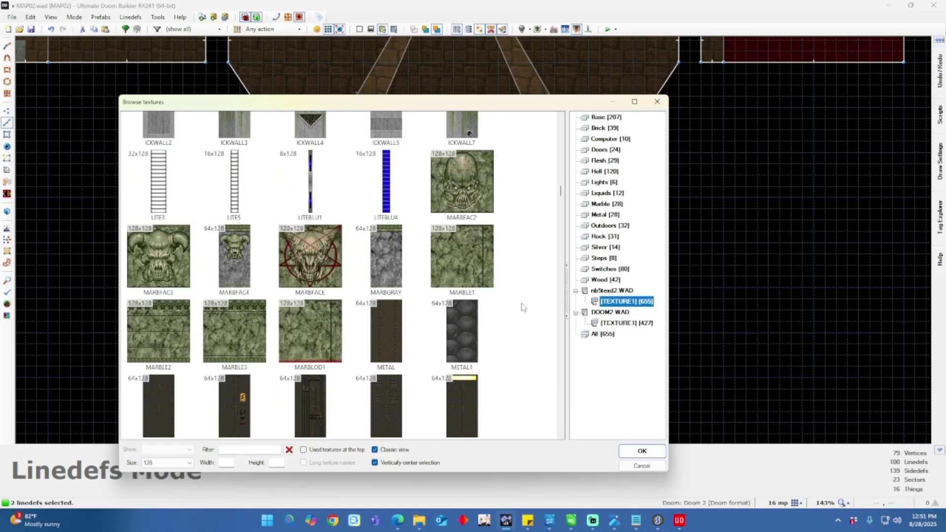
scroll(522, 307, up, 3)
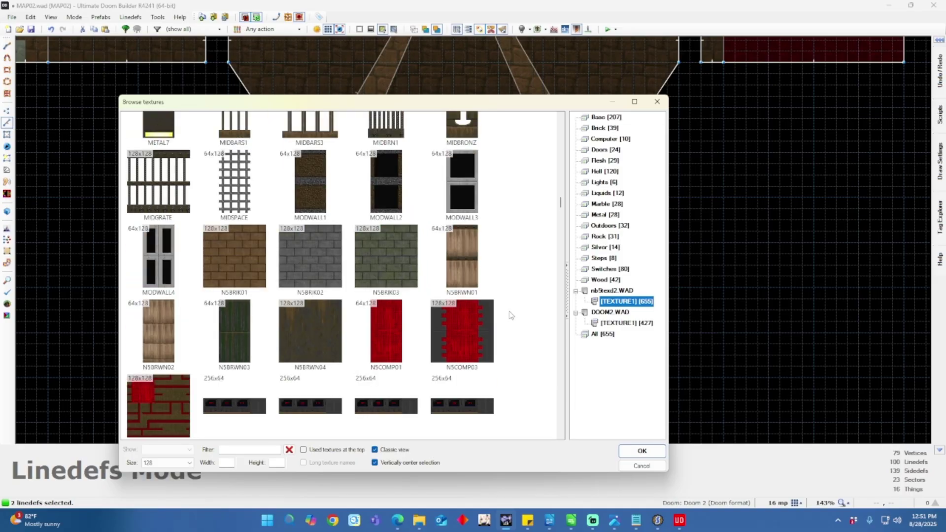
scroll(539, 276, down, 10)
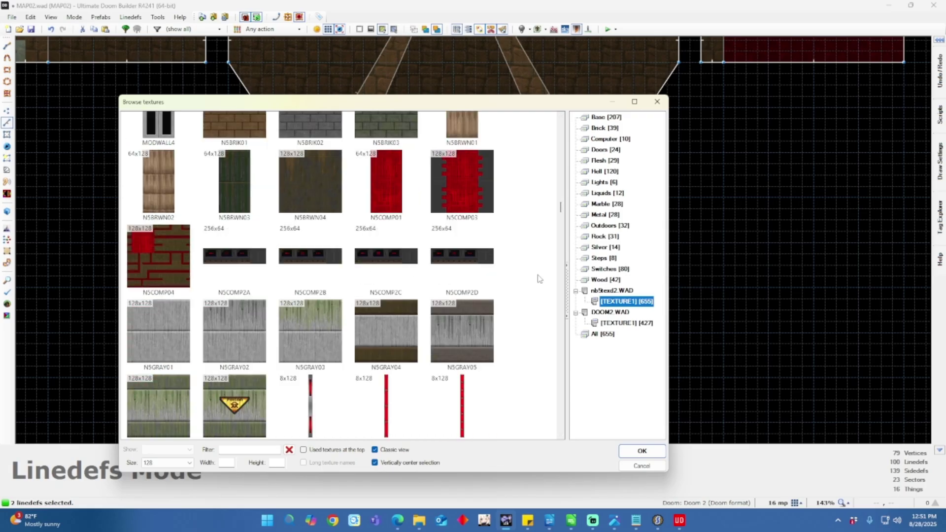
scroll(539, 279, down, 8)
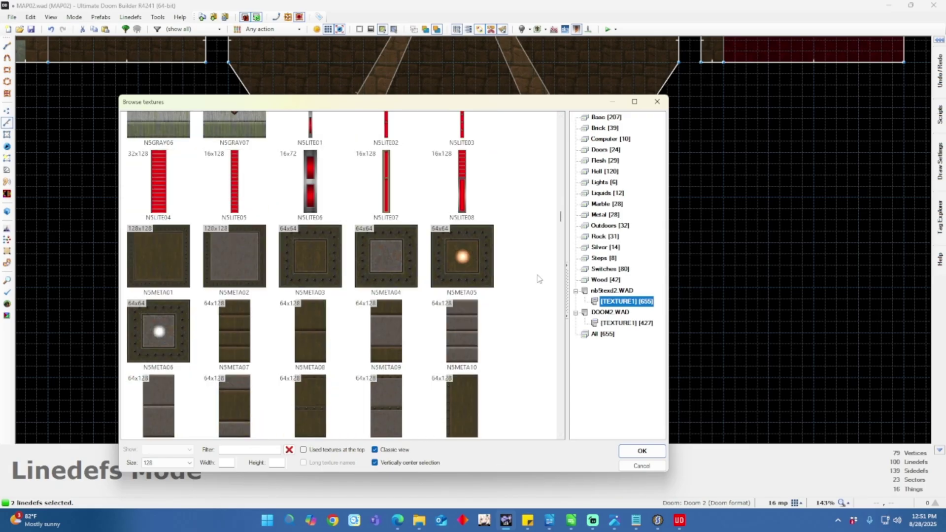
scroll(537, 280, down, 10)
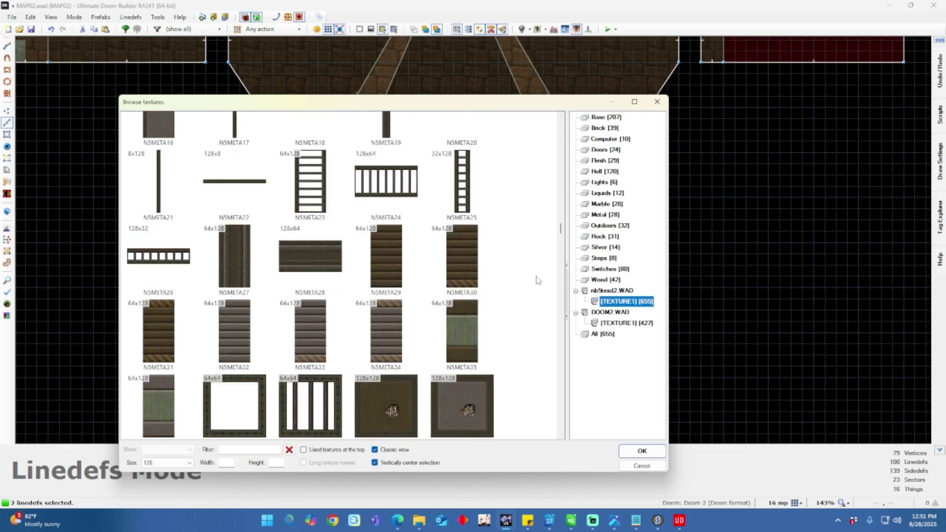
scroll(537, 281, down, 4)
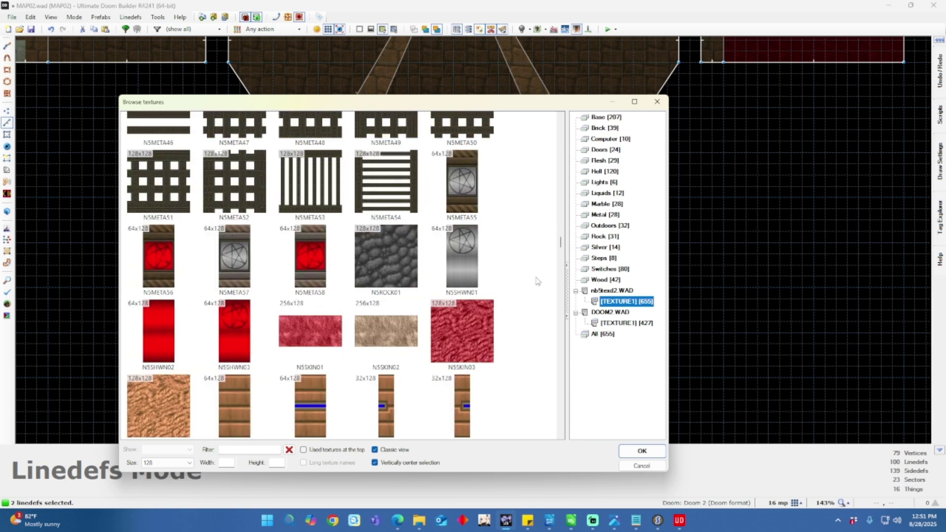
scroll(537, 281, up, 2)
scroll(542, 295, down, 4)
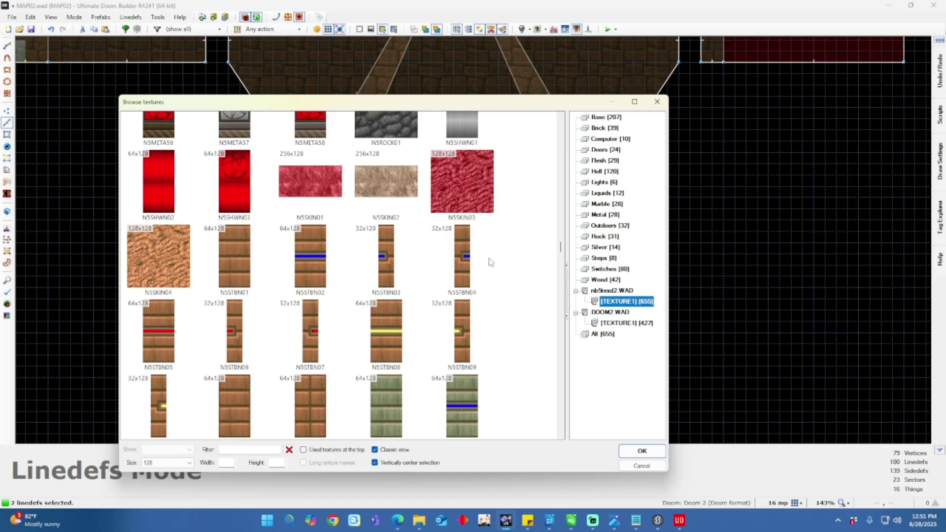
scroll(529, 254, down, 12)
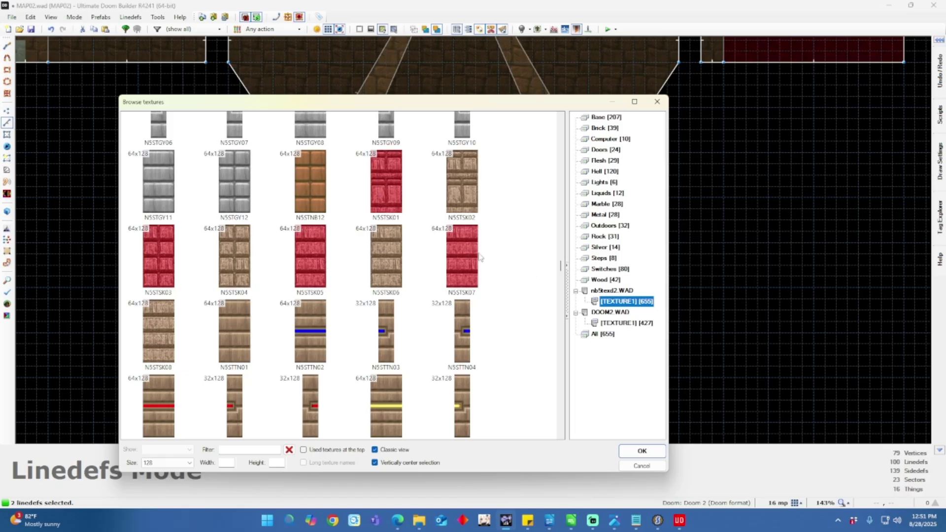
scroll(502, 266, down, 2)
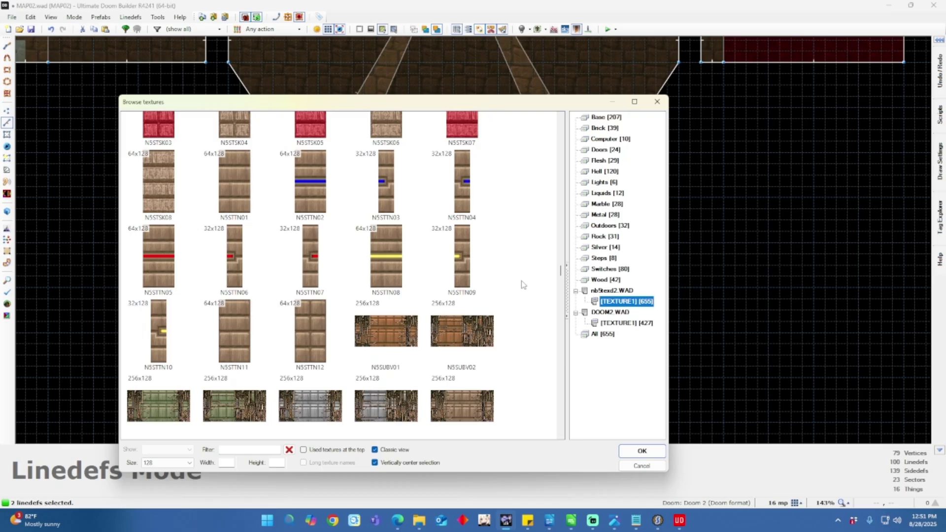
scroll(522, 290, down, 3)
scroll(520, 292, down, 4)
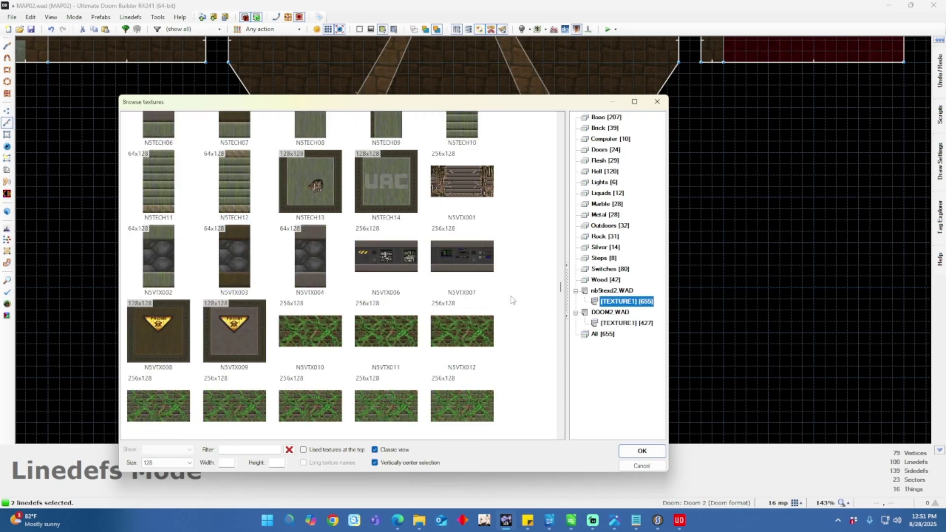
scroll(510, 301, down, 3)
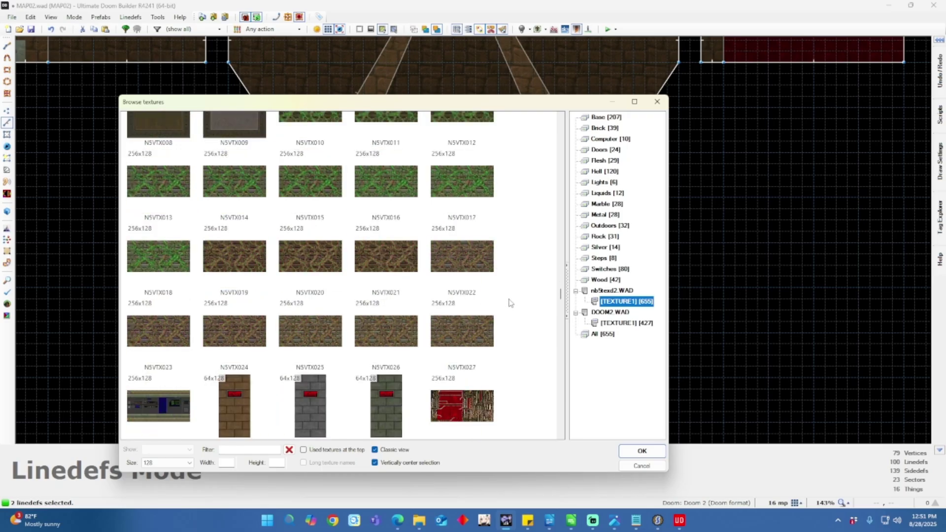
scroll(510, 302, down, 1)
scroll(510, 302, down, 3)
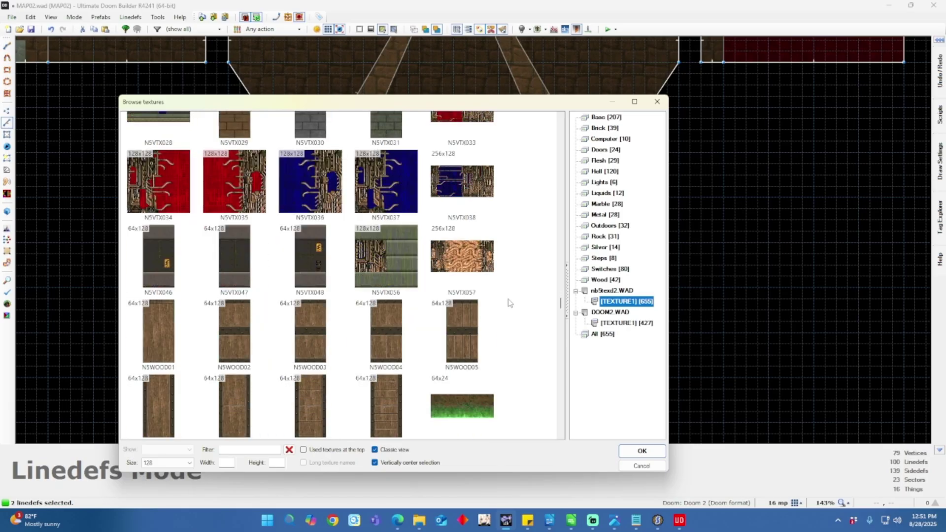
scroll(509, 302, down, 2)
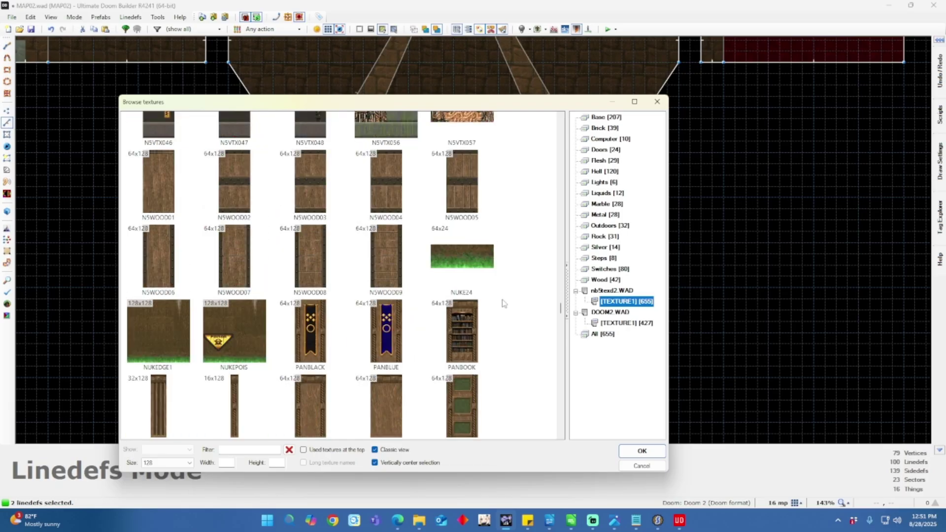
scroll(504, 302, up, 2)
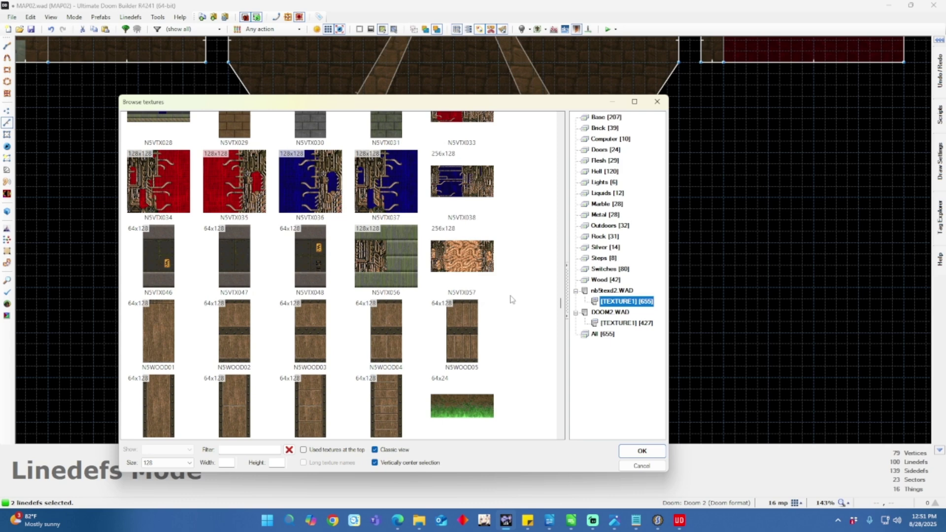
double_click(465, 265)
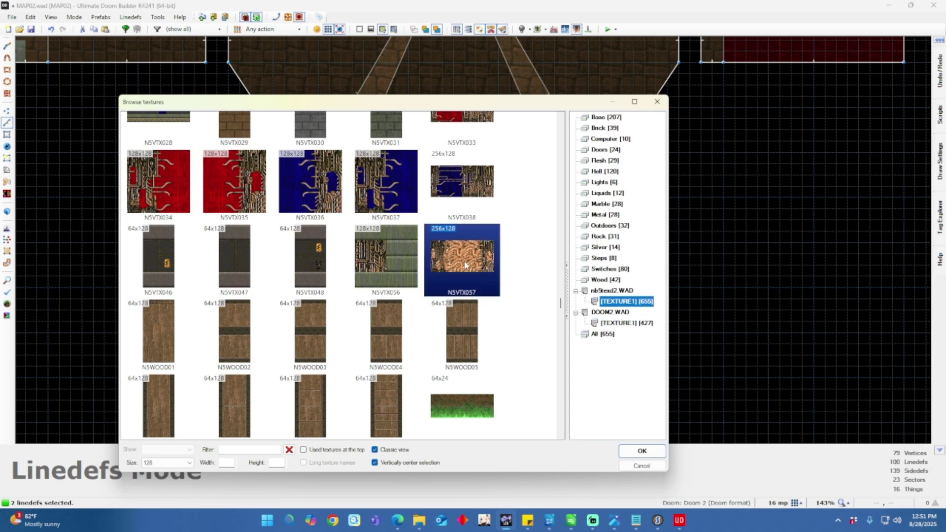
click(466, 408)
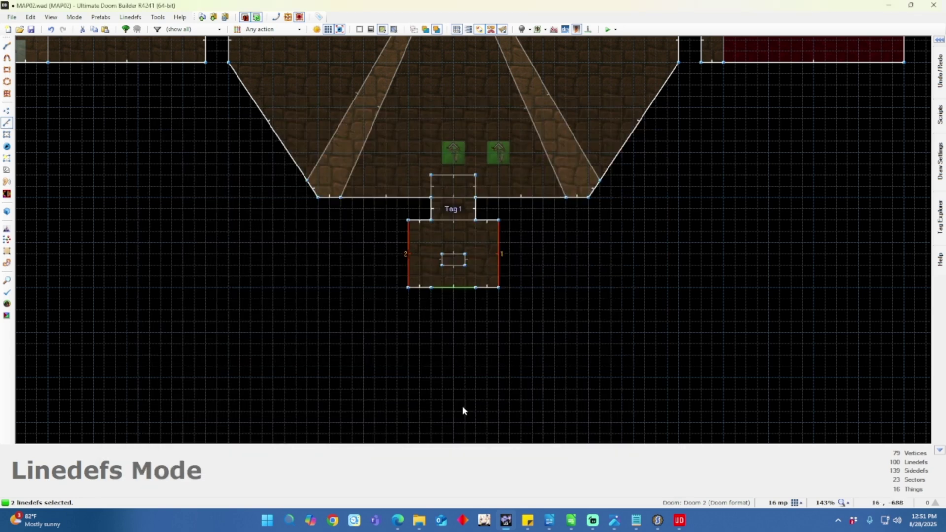
In the 3D view, set the middle texture of the two wall sections flanking the exit room's door to METAL, and return to the 2D map.
key(w)
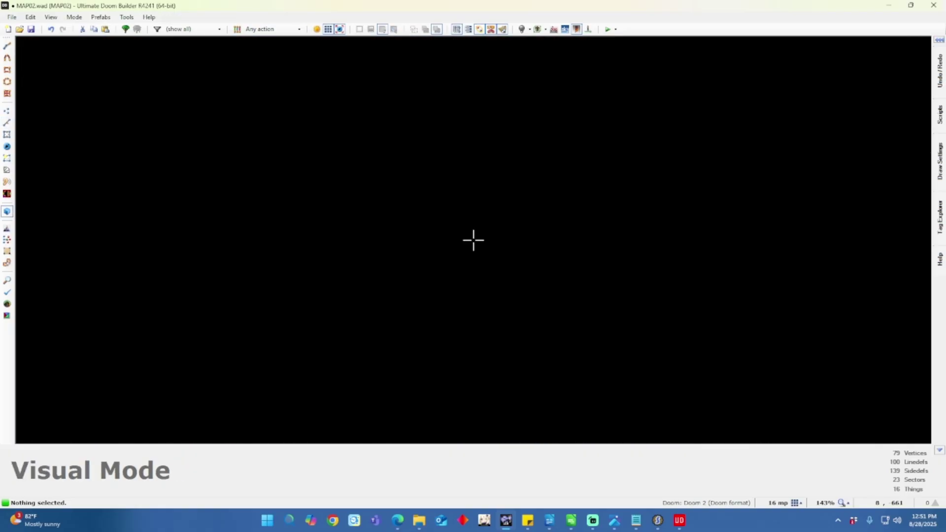
key(w)
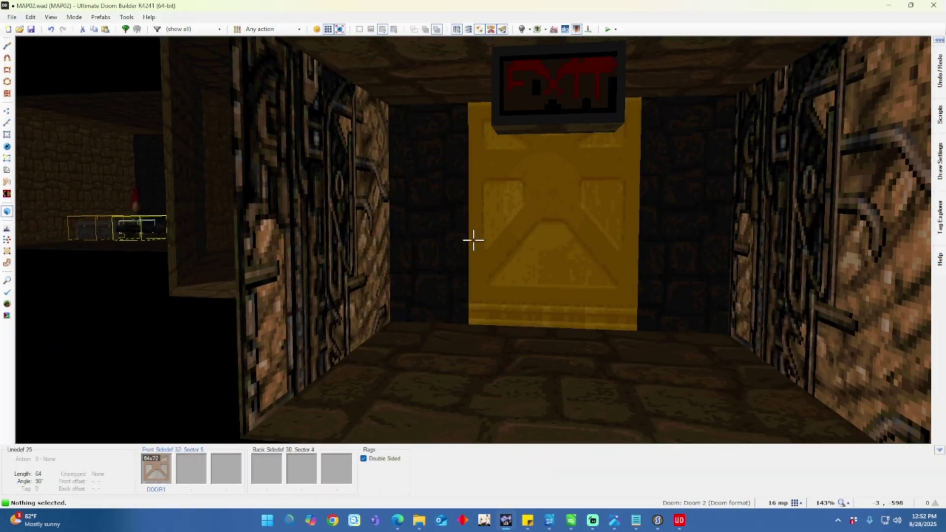
key(s)
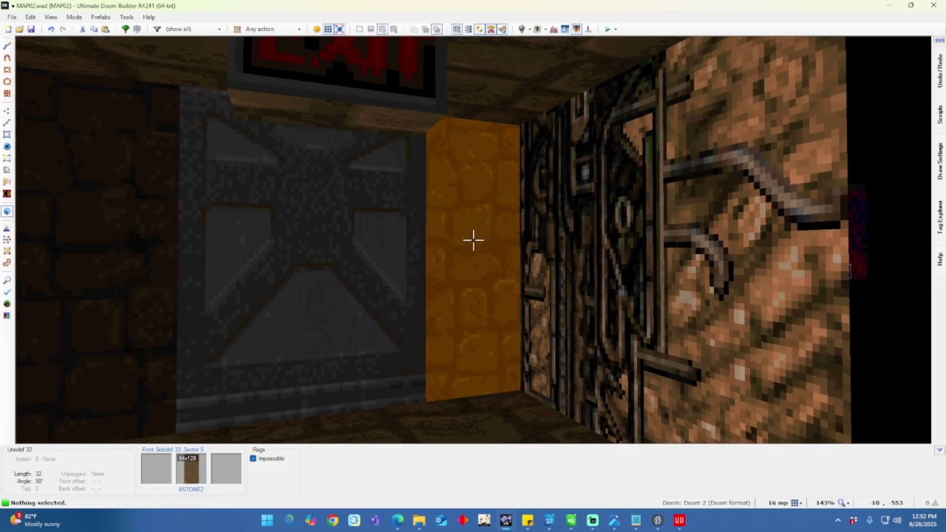
click(473, 240)
click(473, 240)
right_click(473, 240)
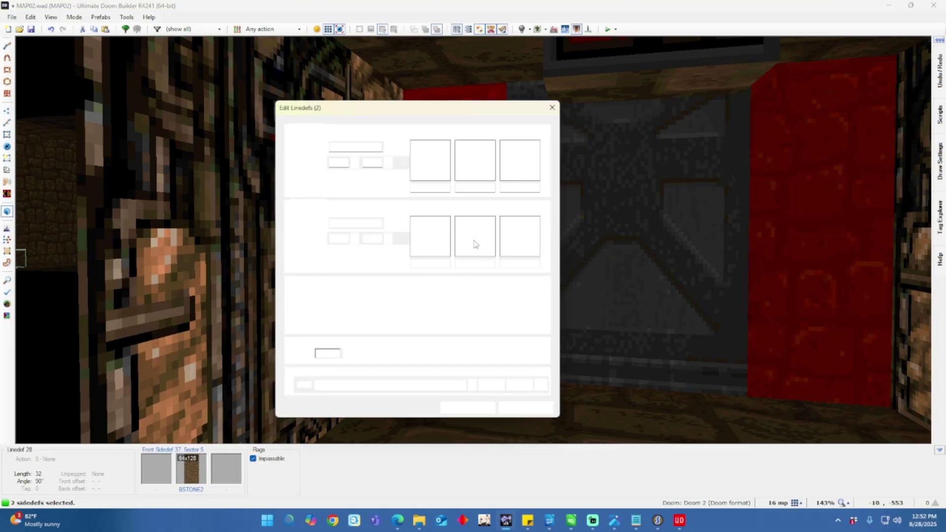
double_click(476, 187)
text(METAL)
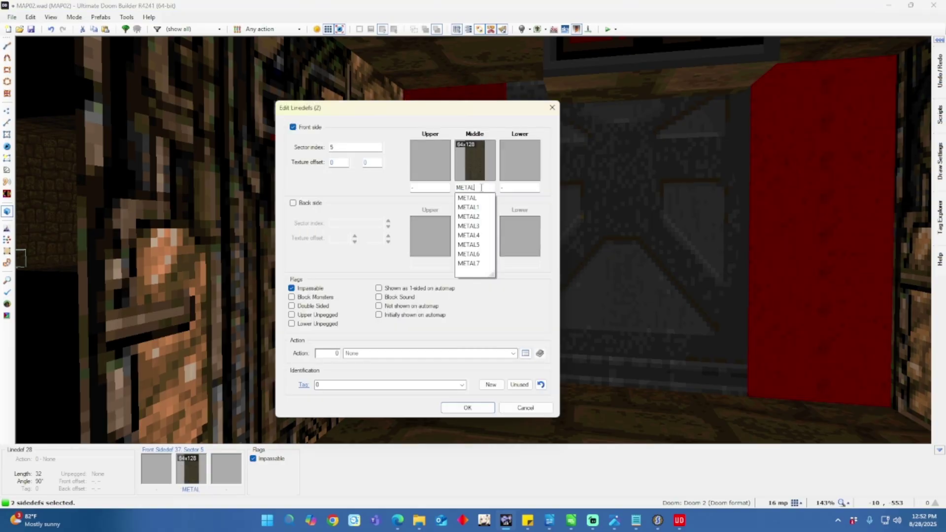
key(Return)
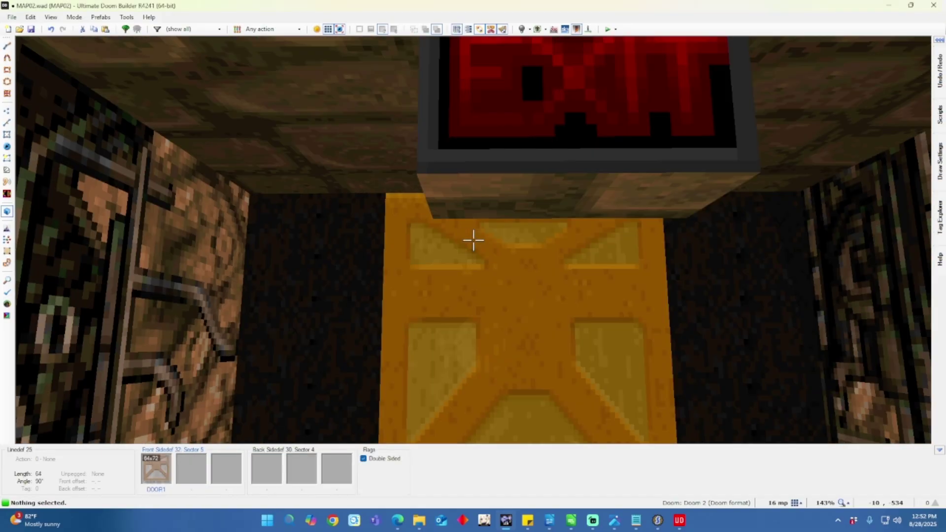
key(w)
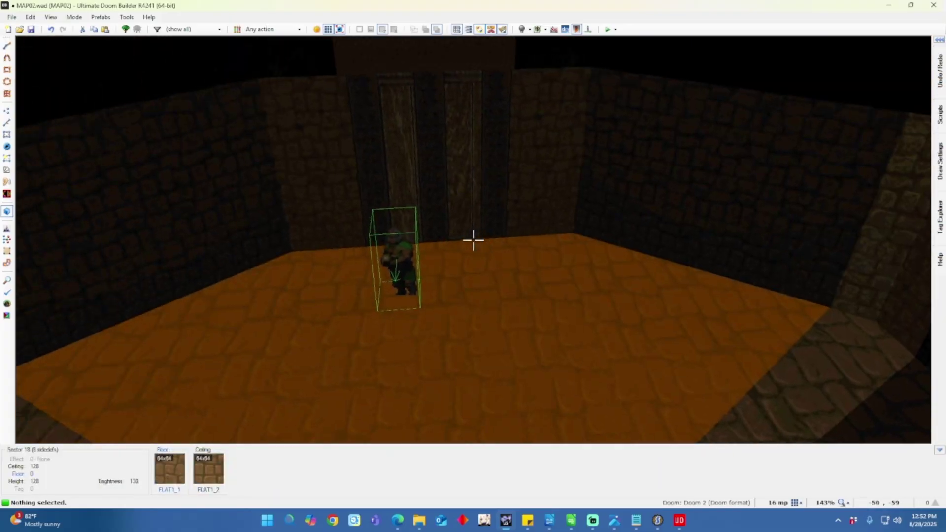
key(w)
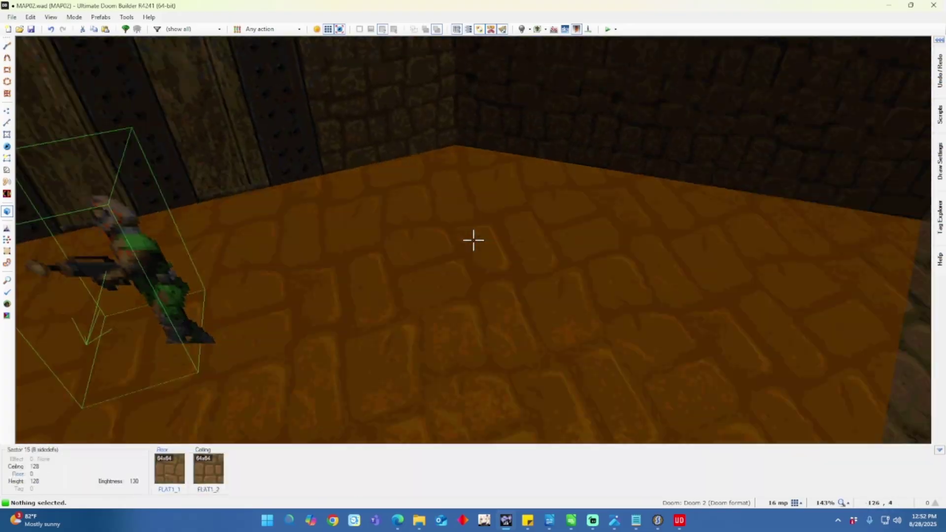
key(s)
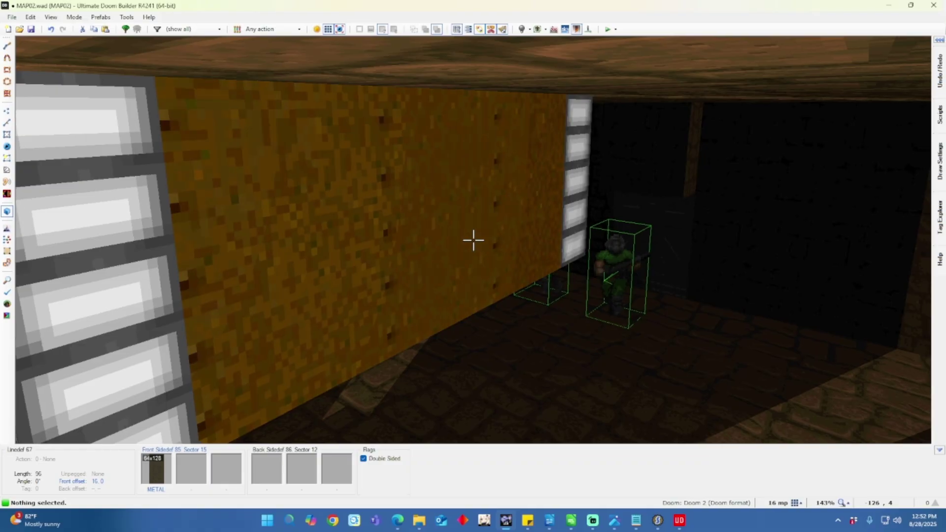
key(q)
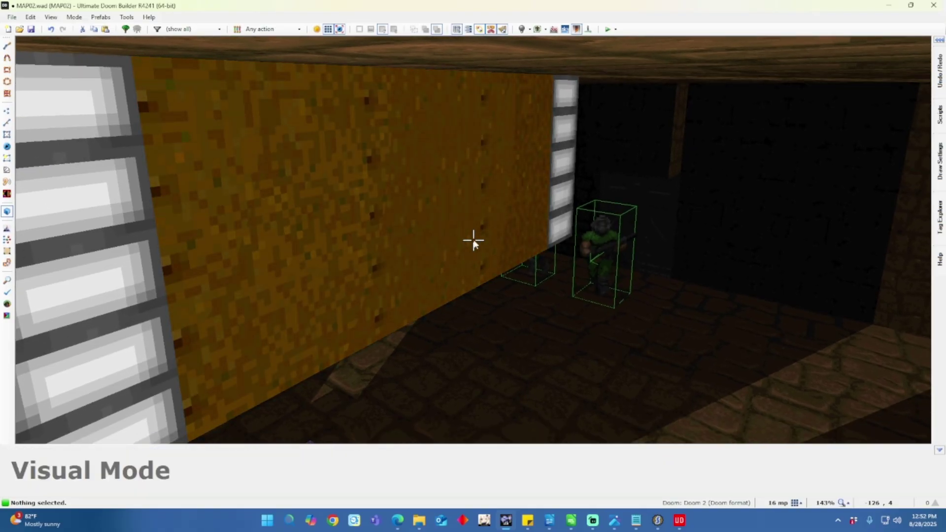
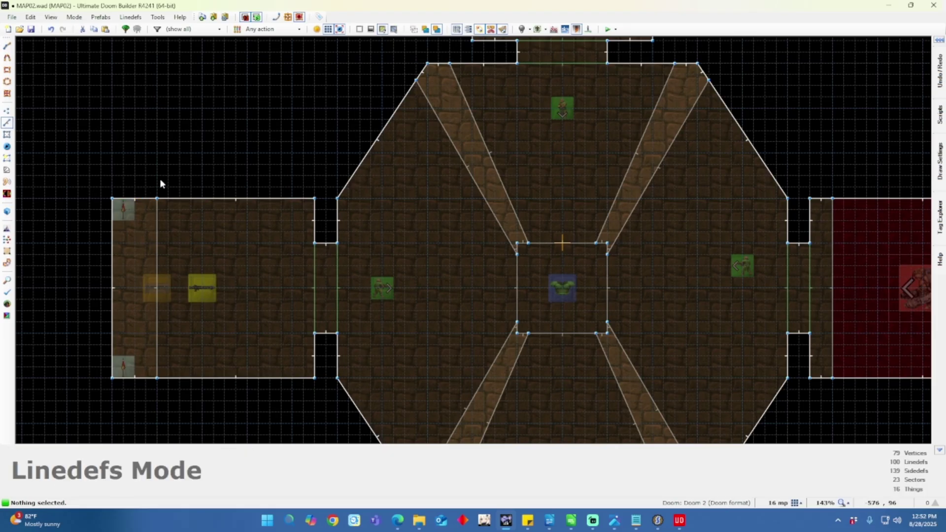
Save the map into the existing tutorial.wad in the modtutorial folder.
click(12, 17)
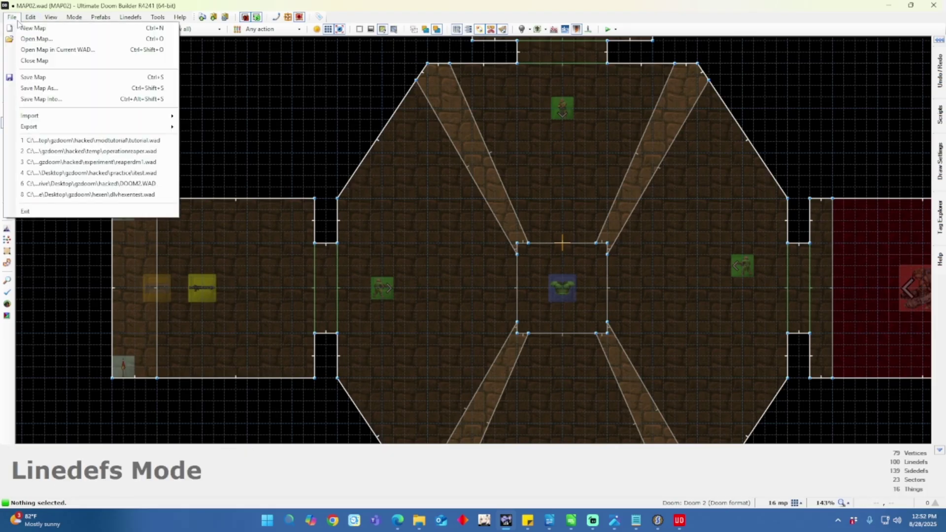
click(55, 101)
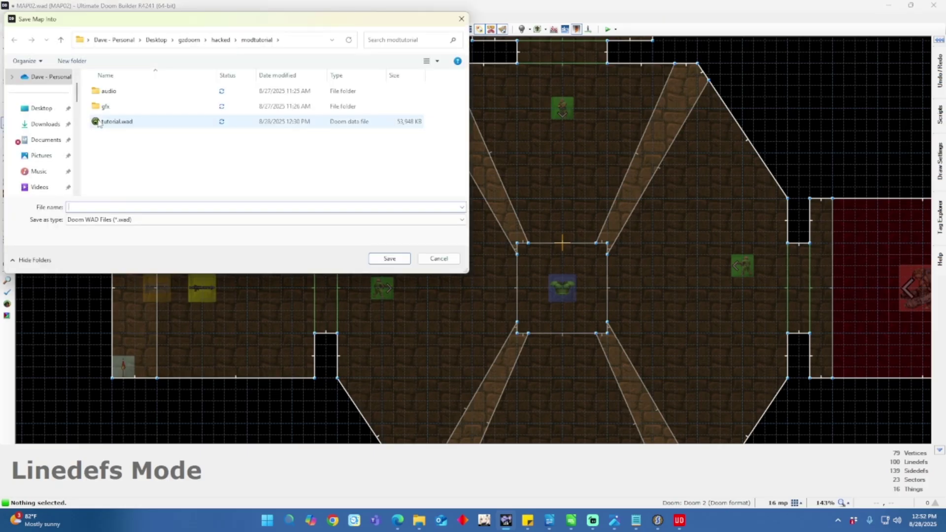
click(116, 121)
click(396, 258)
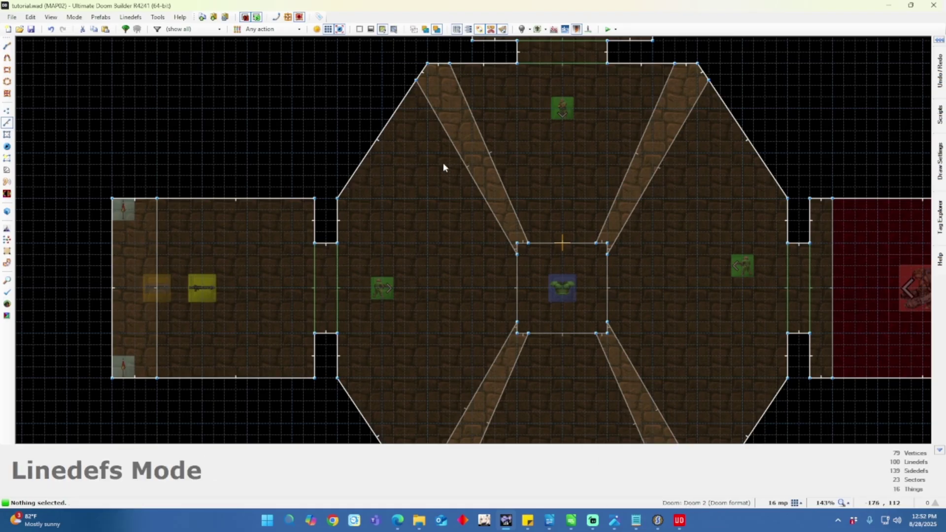
scroll(416, 222, down, 4)
scroll(417, 260, up, 2)
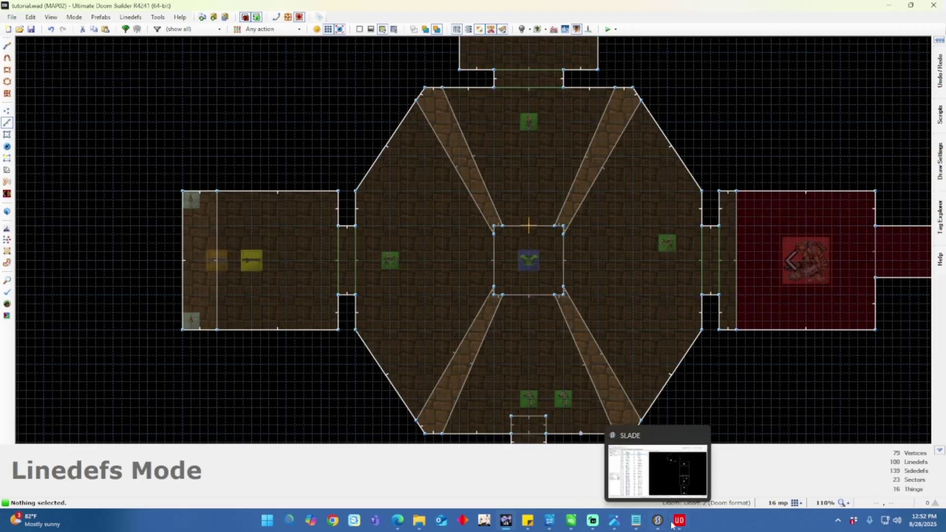
Switch to SLADE and reload tutorial.wad by closing the archive and reopening it from the recent files.
mouse_move(680, 525)
click(658, 520)
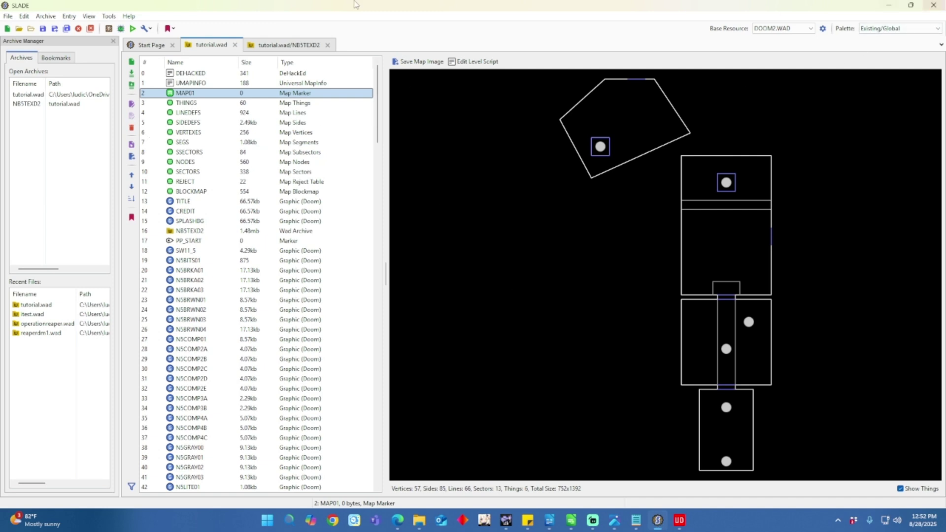
click(8, 16)
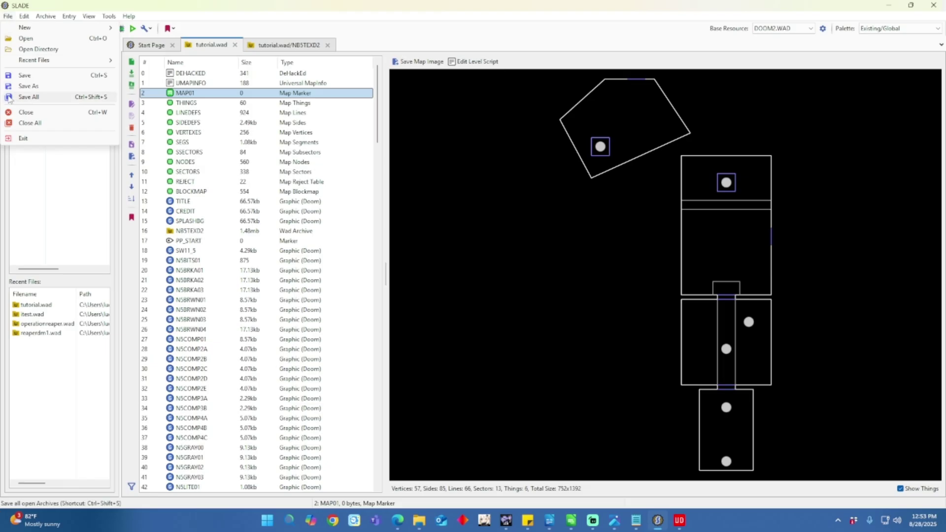
click(14, 113)
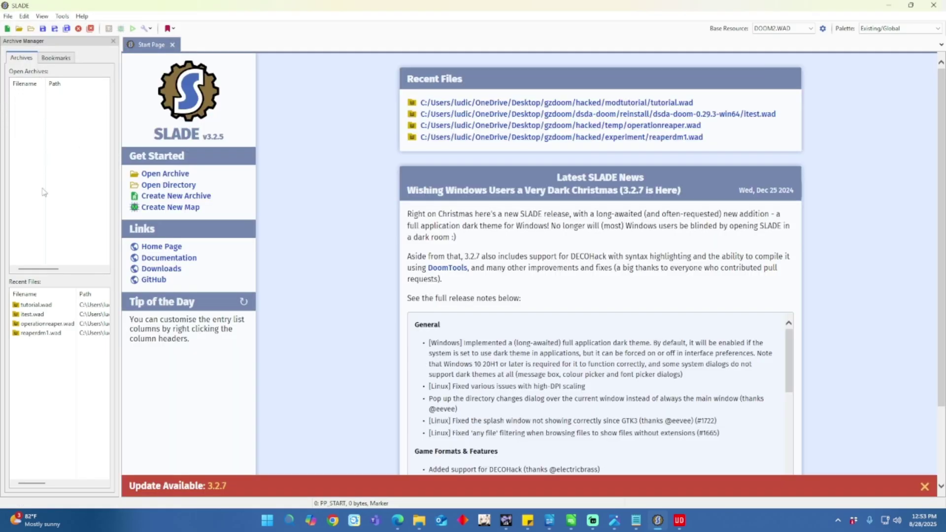
double_click(36, 306)
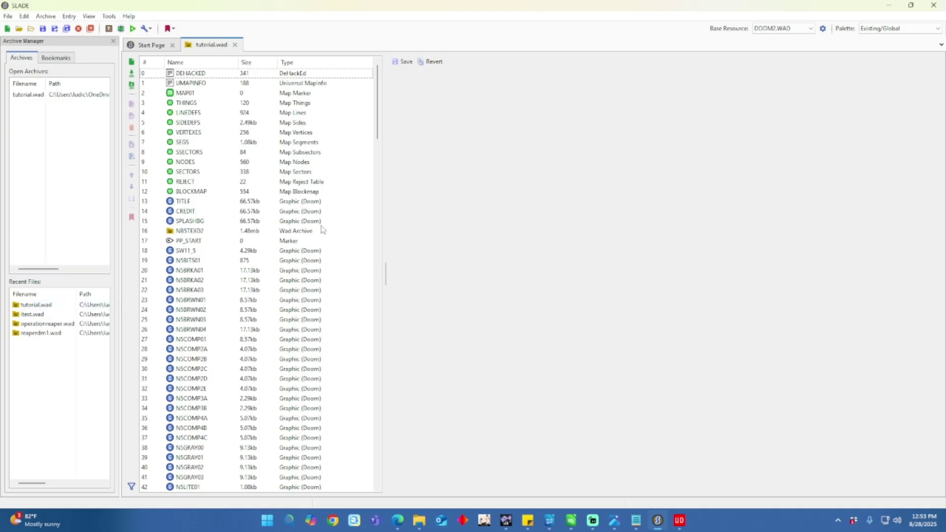
Check the MAP02 entry near the end of the tutorial.wad archive by displaying its map preview.
scroll(321, 227, down, 20)
drag(378, 242, 385, 476)
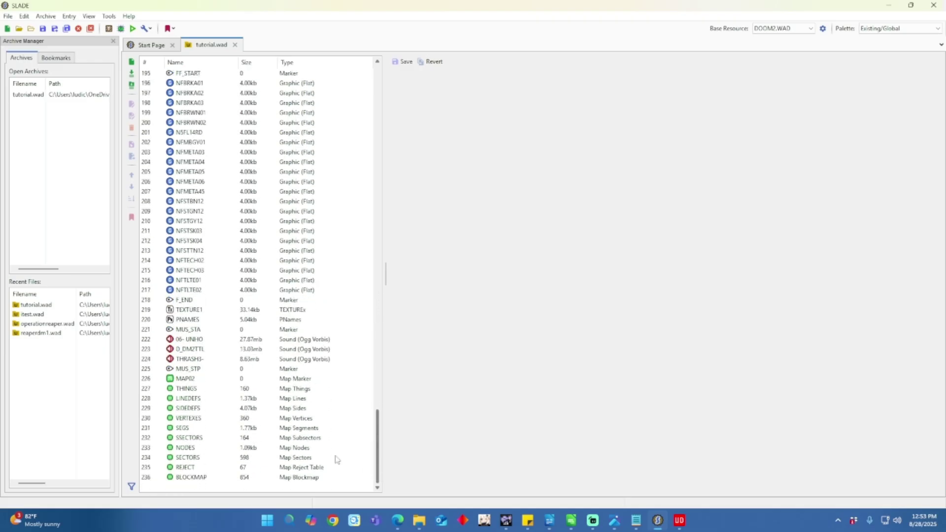
click(192, 380)
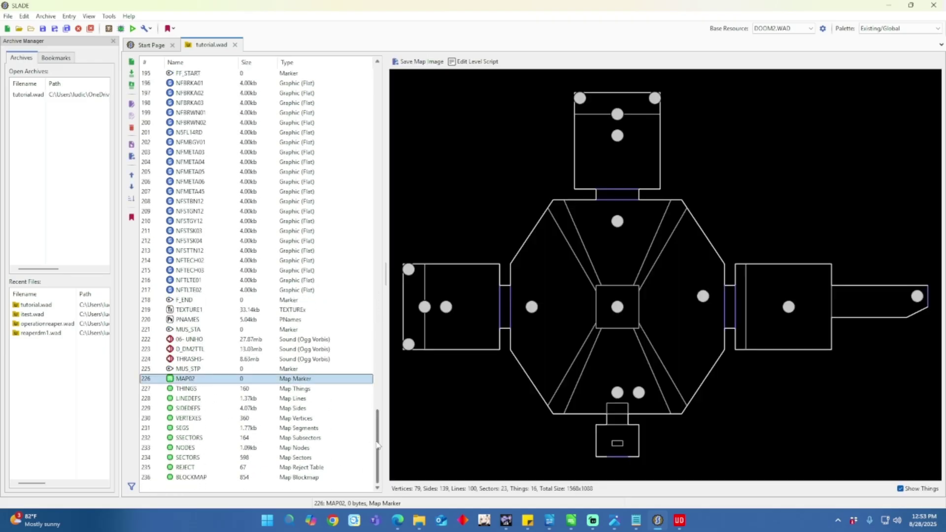
Rename the THRASH3- music entry in tutorial.wad to RIFF.
drag(378, 446, 395, 433)
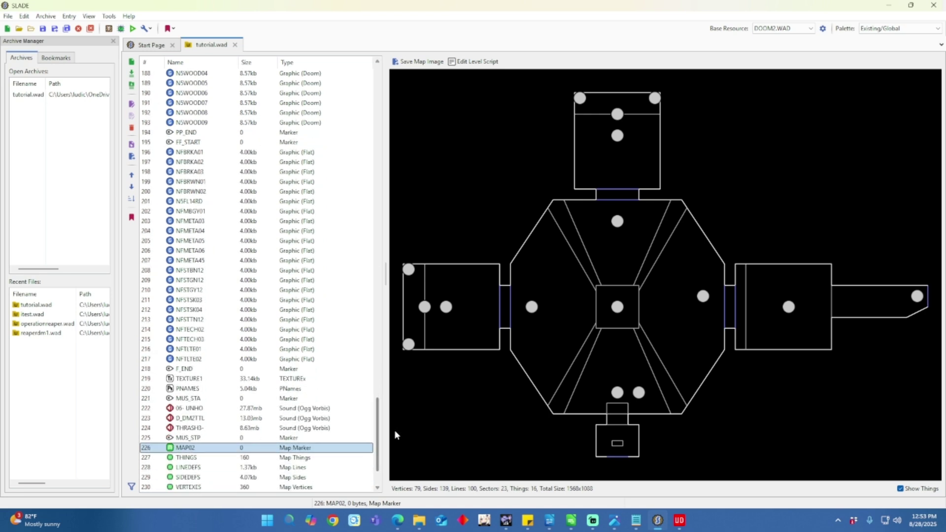
click(196, 428)
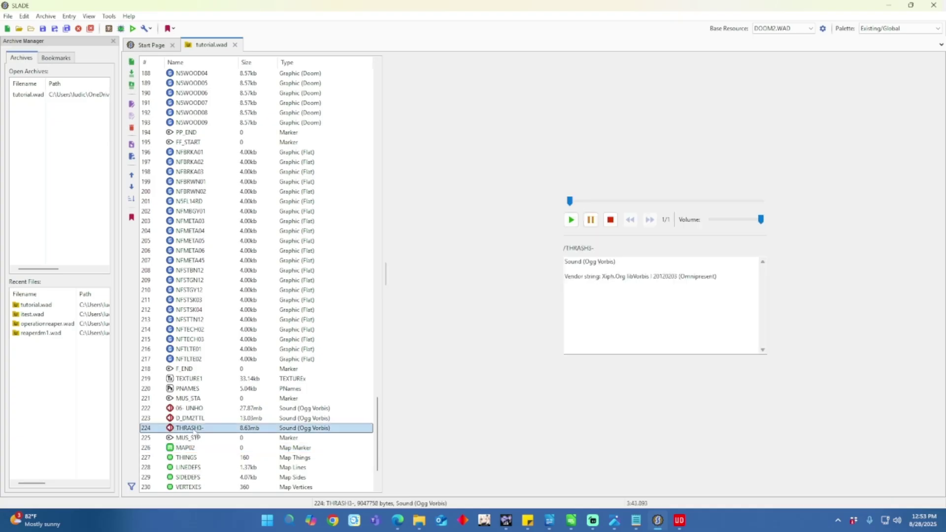
right_click(196, 431)
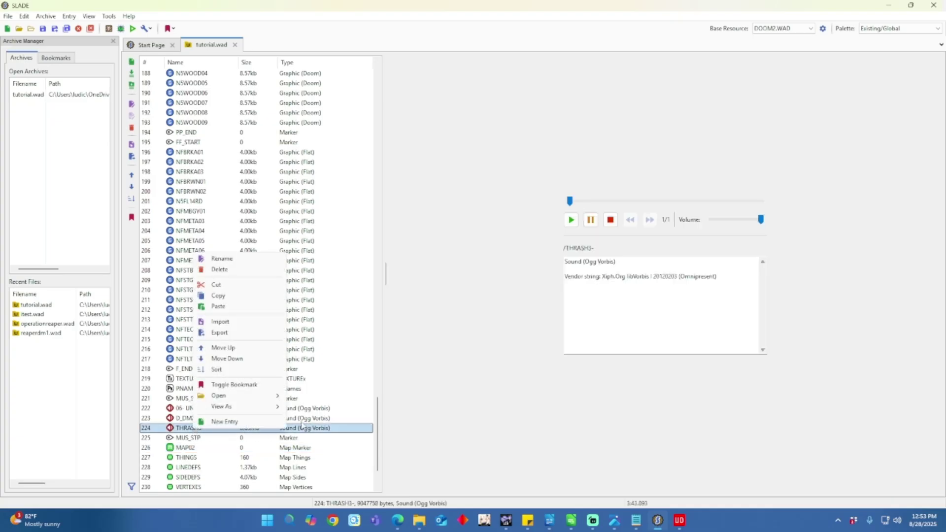
click(236, 261)
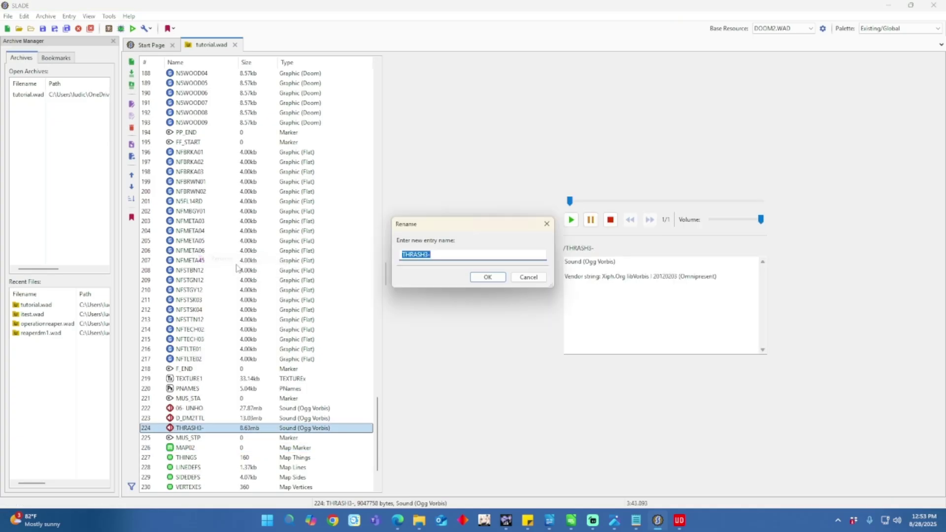
text(t)
click(497, 279)
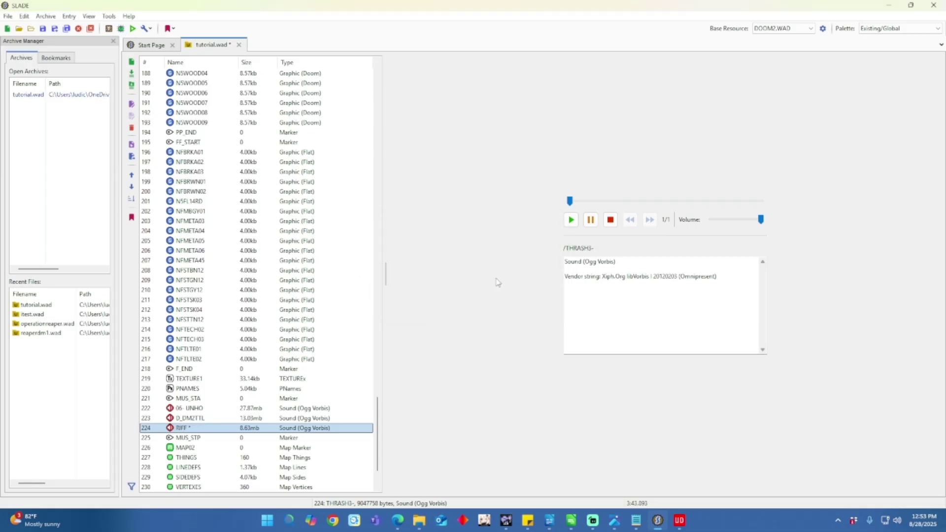
In the UMAPINFO entry, duplicate the whole MAP01 definition block onto a new line directly below the original.
scroll(253, 345, up, 1)
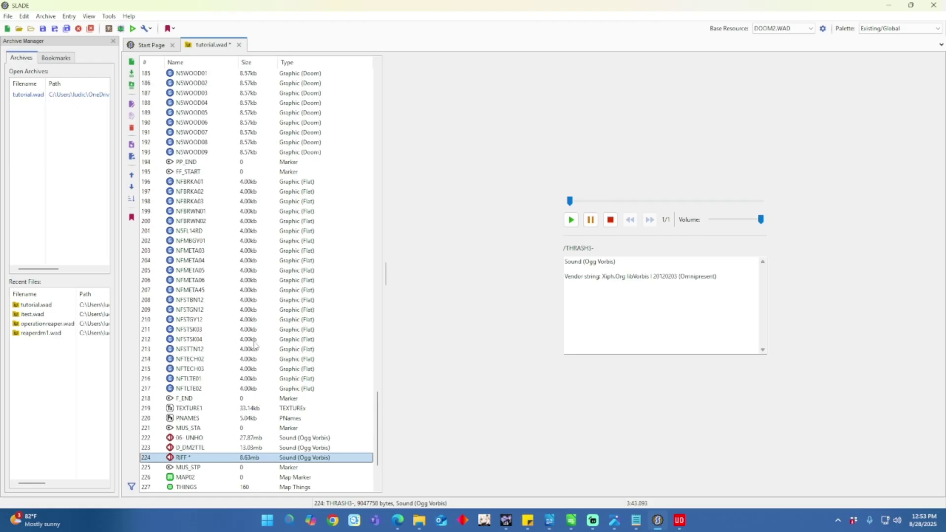
click(252, 350)
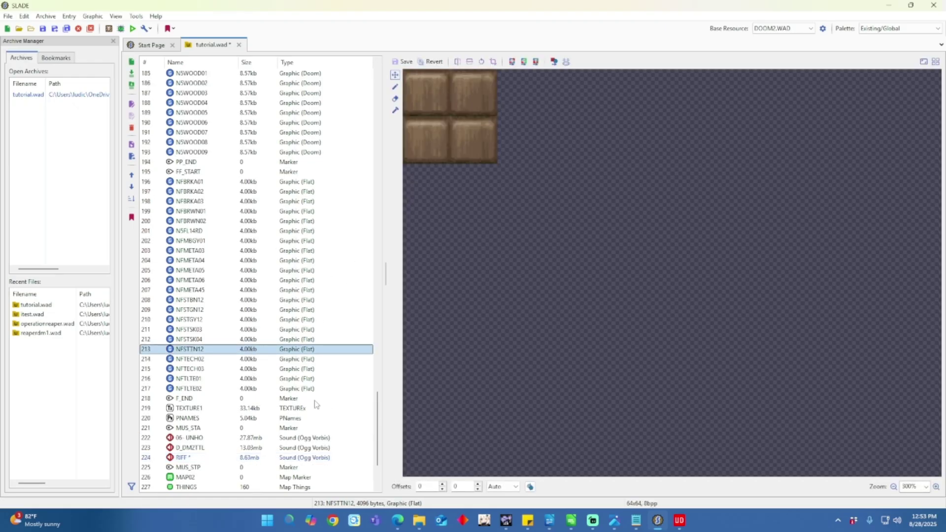
scroll(324, 392, up, 20)
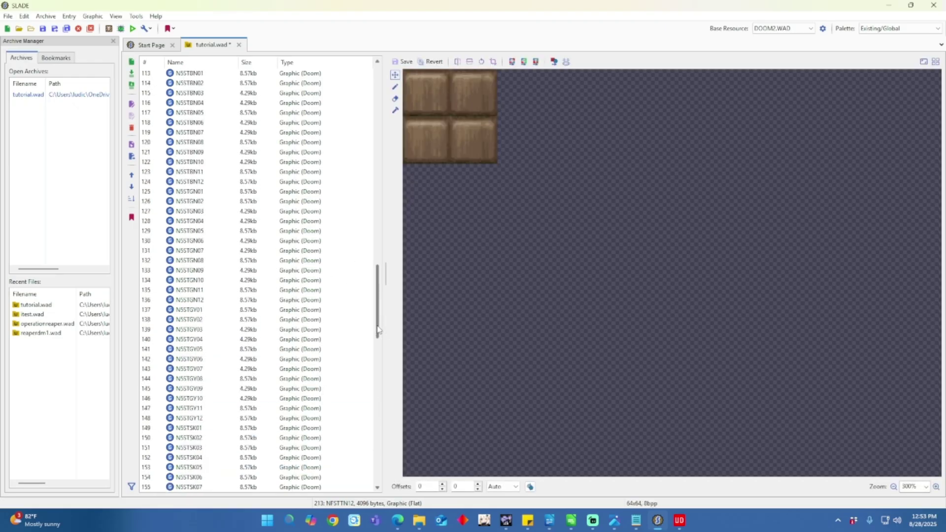
drag(378, 331, 388, 119)
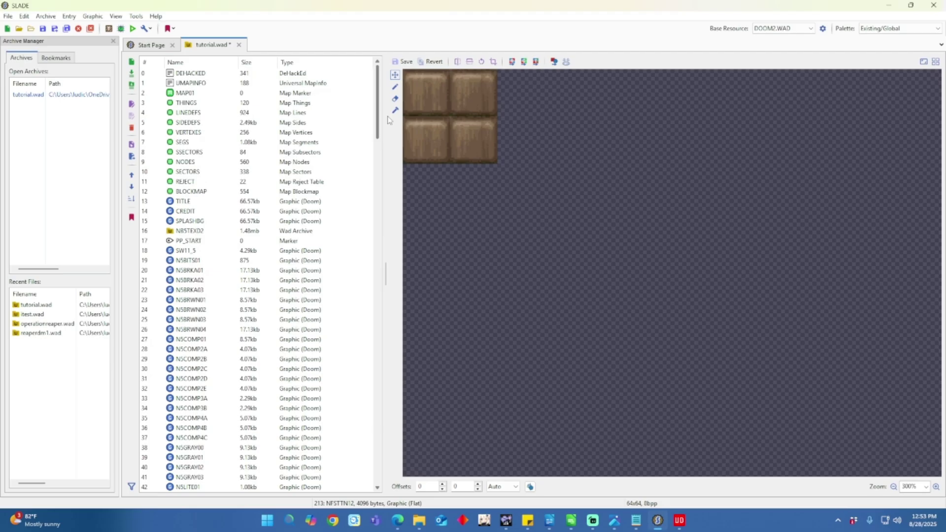
click(195, 83)
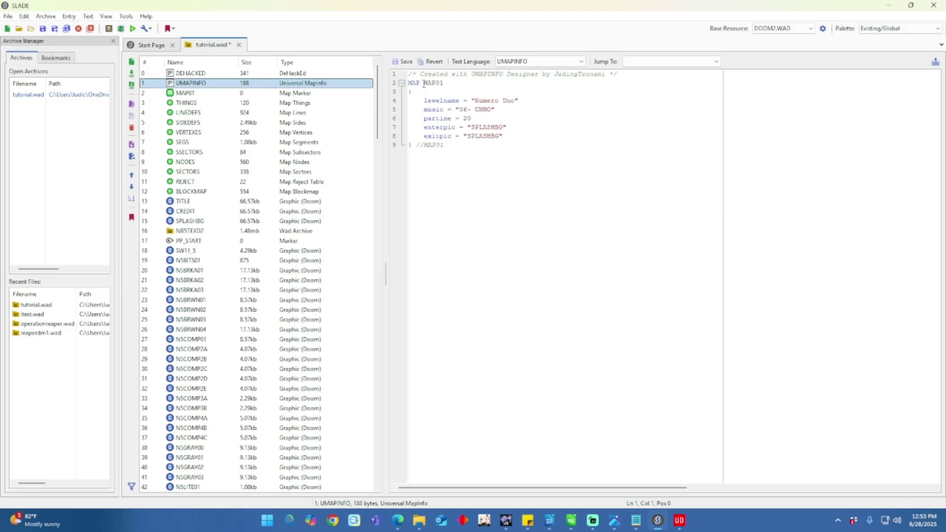
drag(409, 84, 472, 143)
key(ctrl+c)
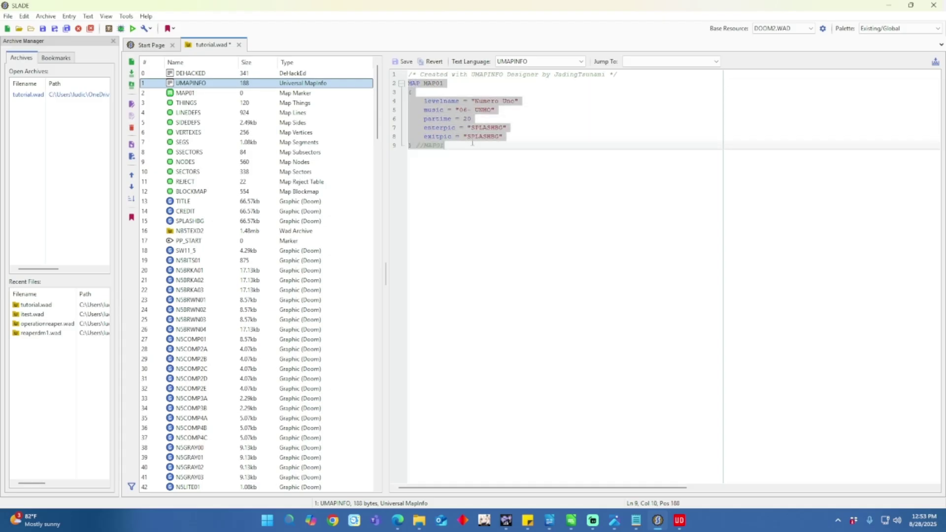
click(437, 152)
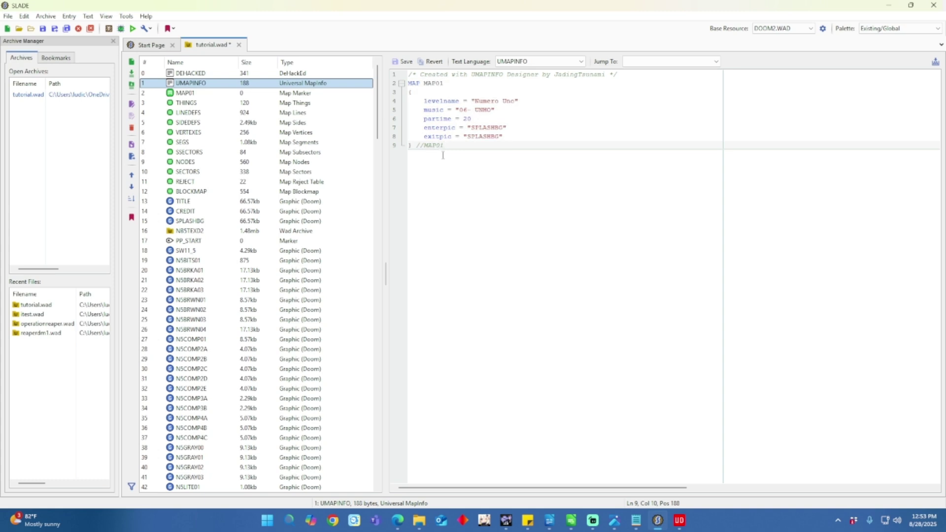
key(Return)
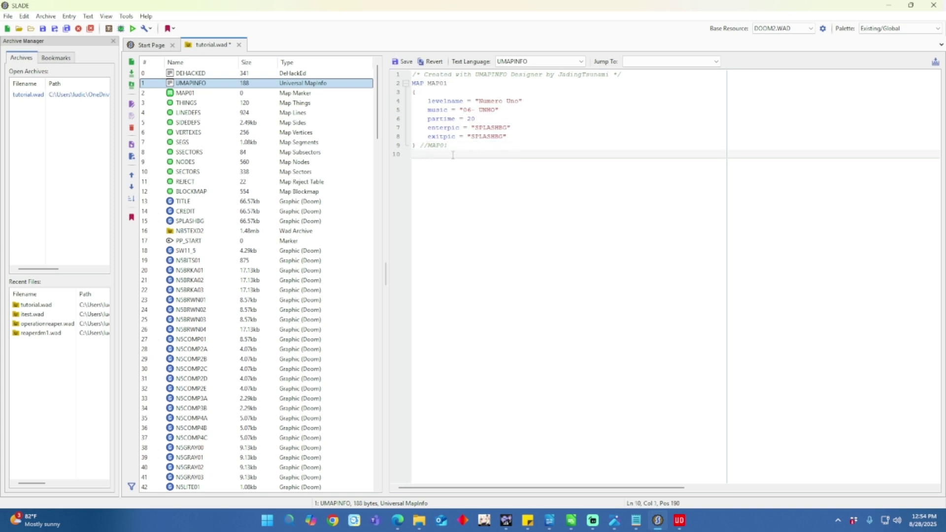
key(ctrl+v)
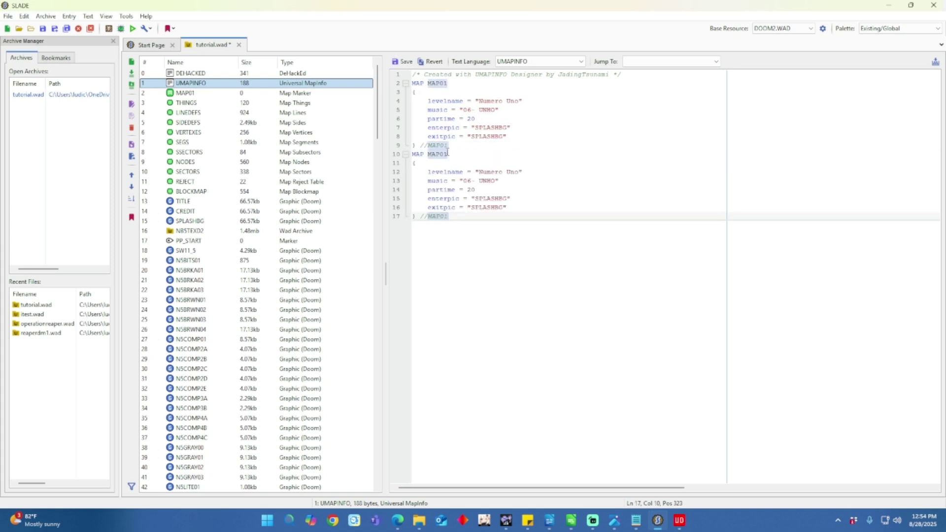
Change the map label to MAP02 in the first block's closing comment and in the second block's header.
click(451, 147)
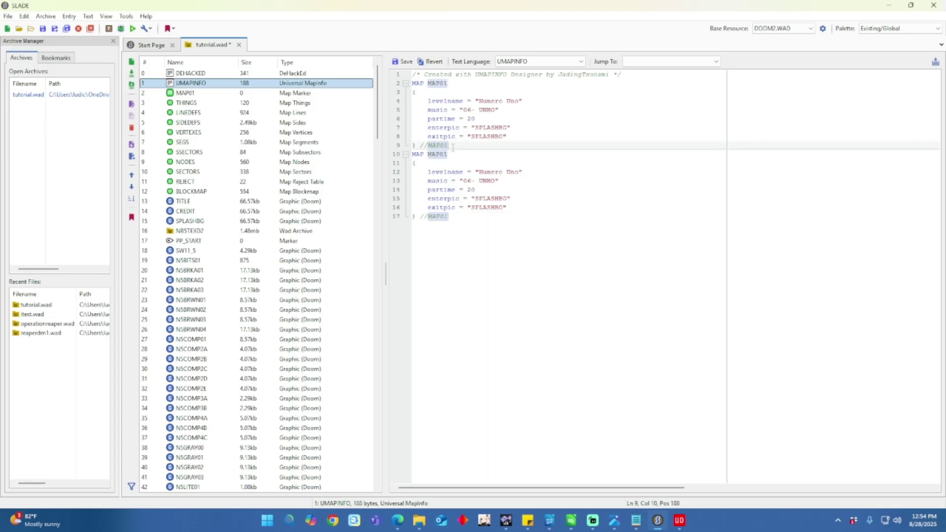
key(BackSpace)
text(2)
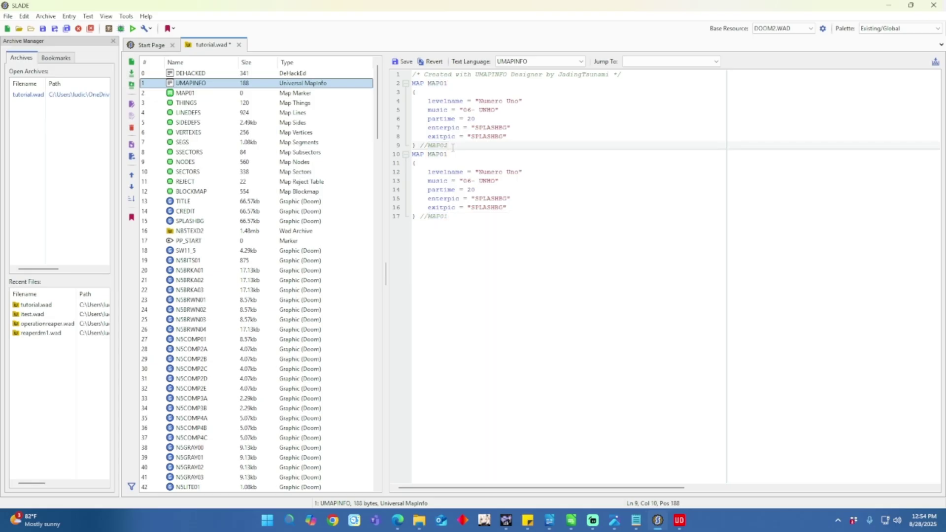
click(453, 155)
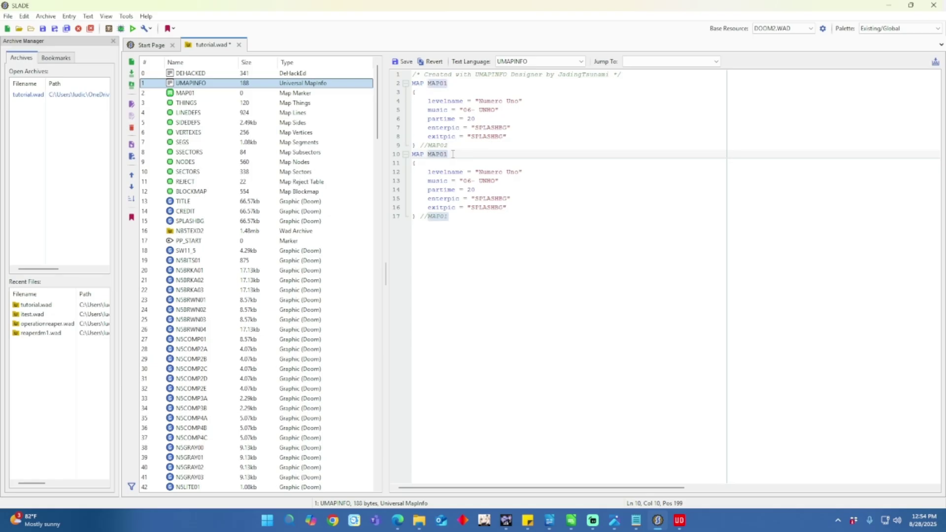
key(BackSpace)
text(2)
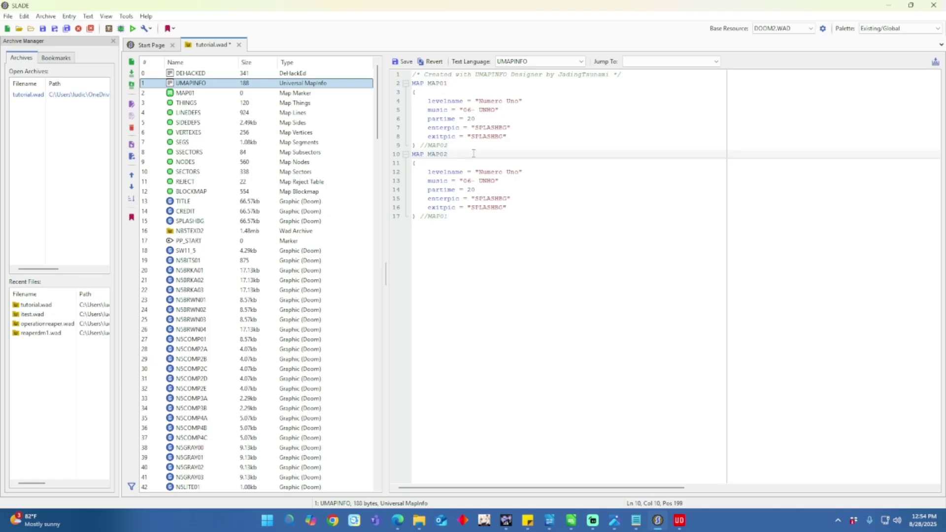
Set the MAP02 block's levelname to "Numero Two-O" and its partime to 30.
click(517, 174)
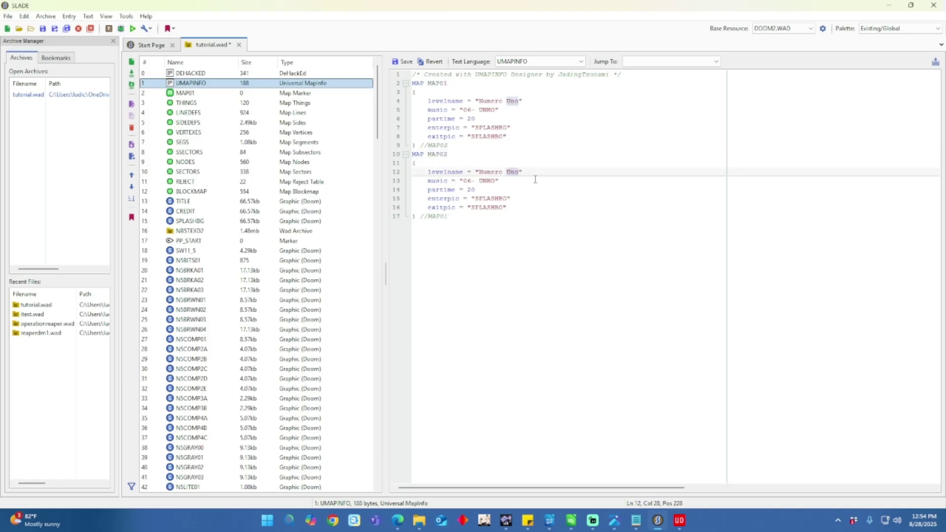
key(BackSpace)
key(BackSpace)
click(474, 191)
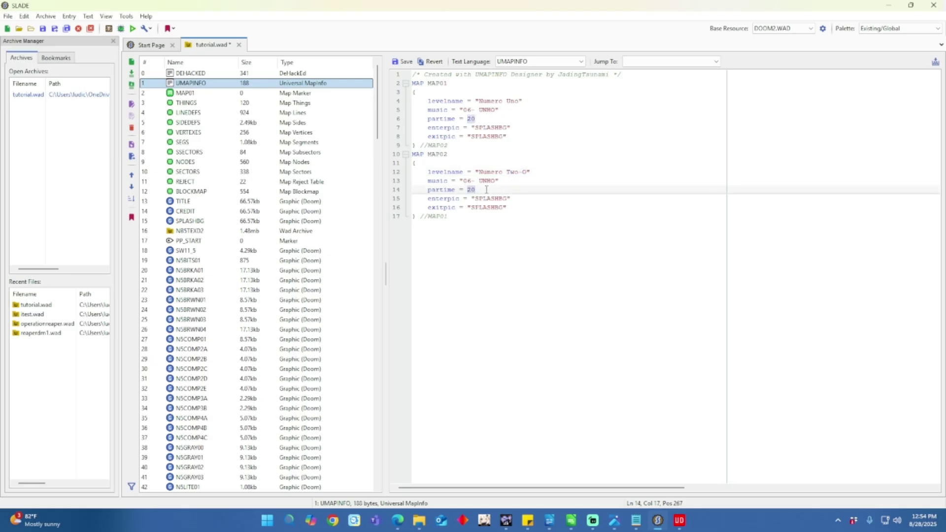
key(BackSpace)
key(BackSpace)
text(30)
Set the MAP02 block's music to "riff" and change the label in its closing comment to MAP03.
drag(495, 183, 465, 185)
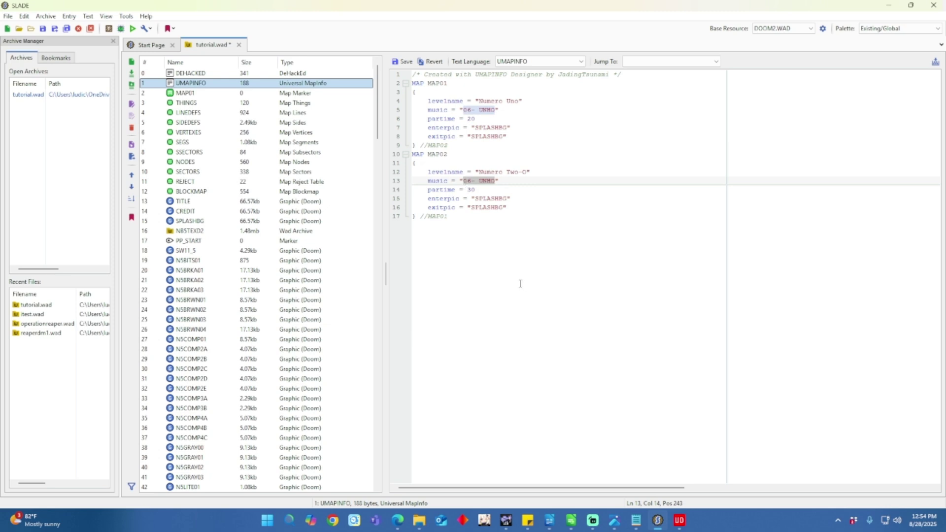
text(riff)
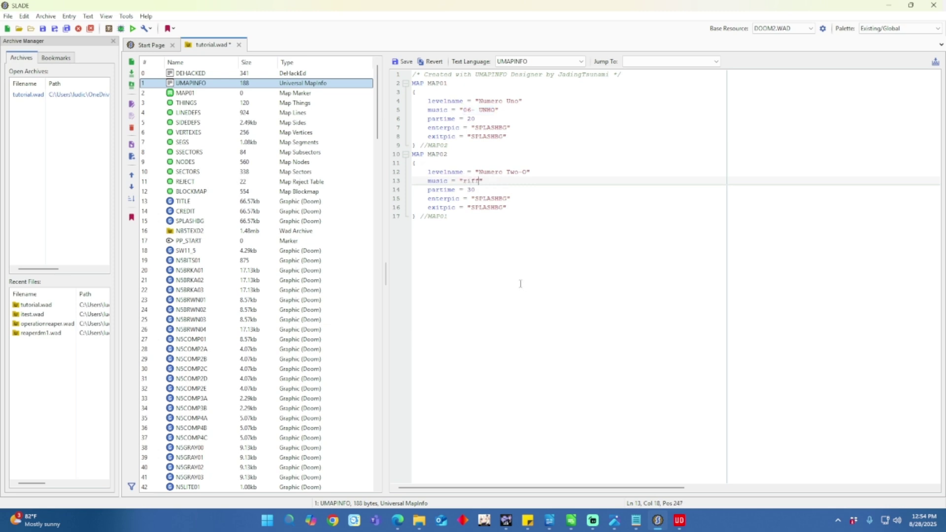
click(520, 283)
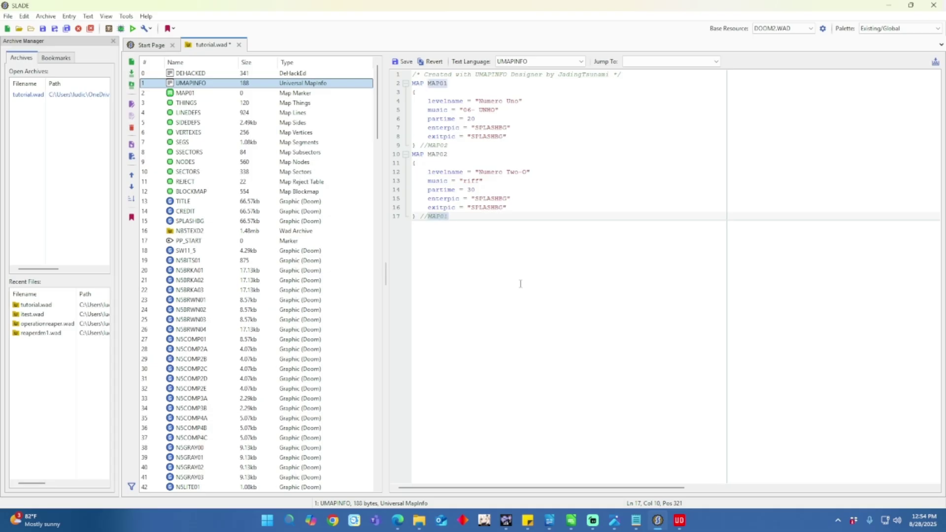
click(442, 219)
text(2)
Save tutorial.wad together with the edited UMAPINFO entry.
click(8, 16)
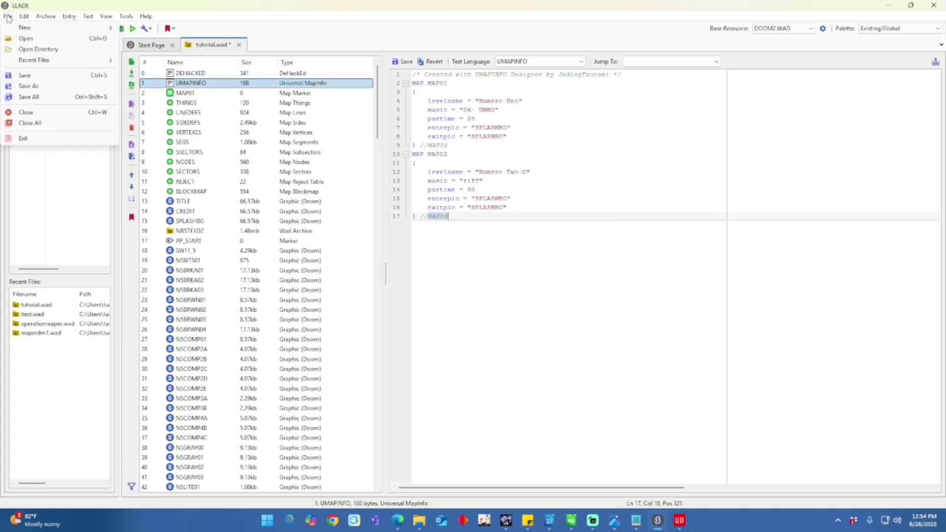
click(27, 80)
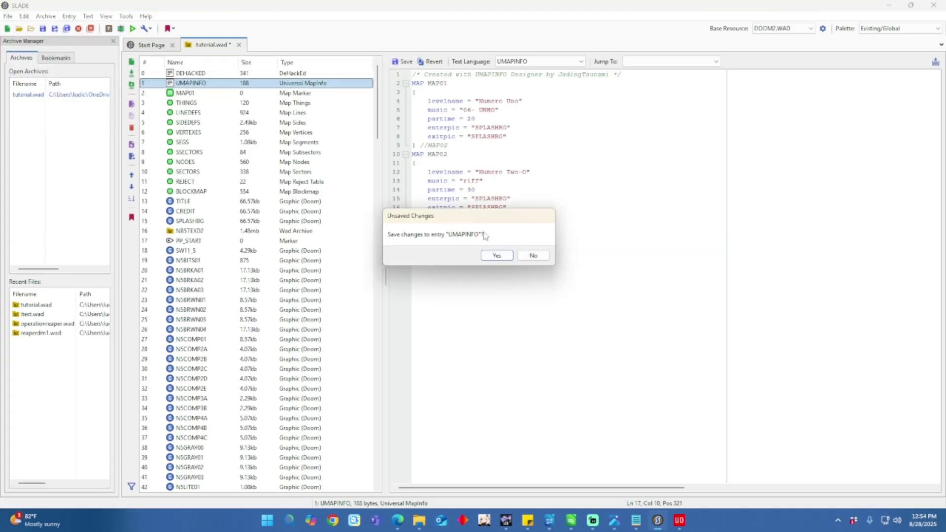
click(495, 254)
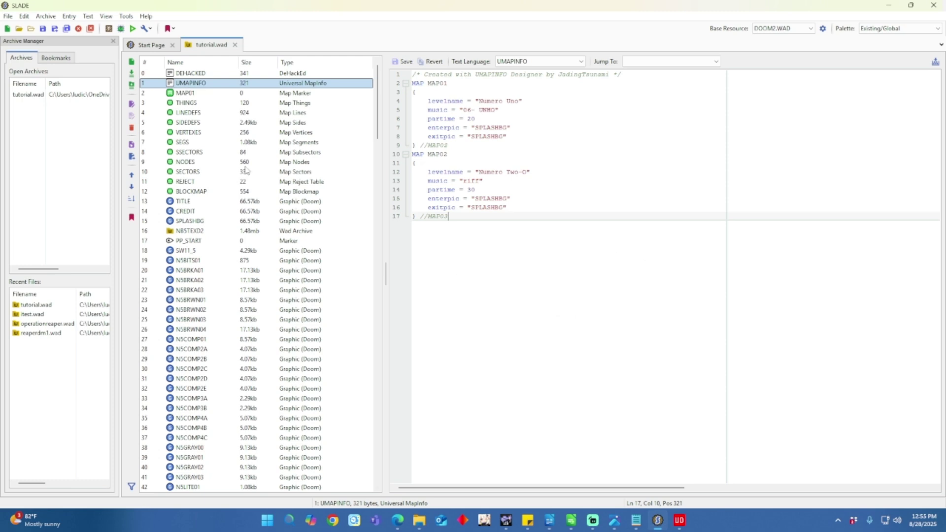
Minimise SLADE, save the MAP02 map in Ultimate Doom Builder, and close that editor.
click(890, 6)
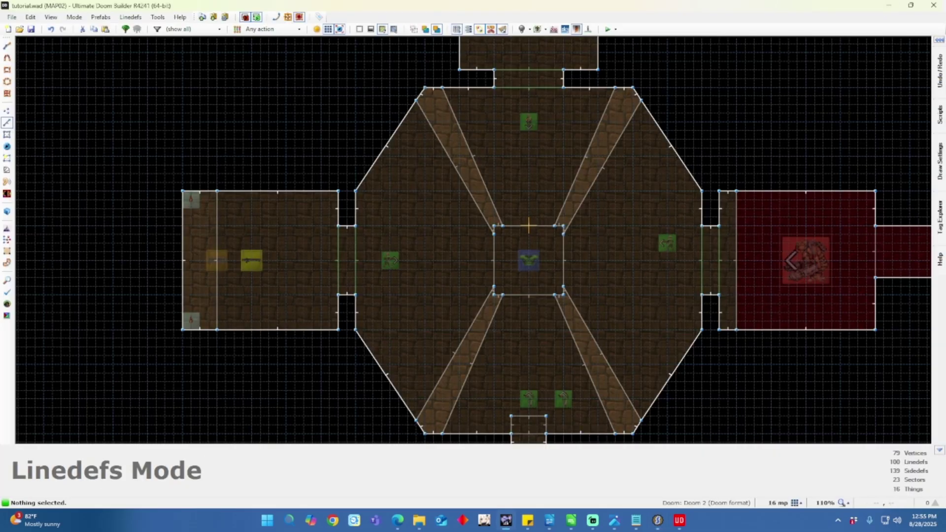
click(31, 29)
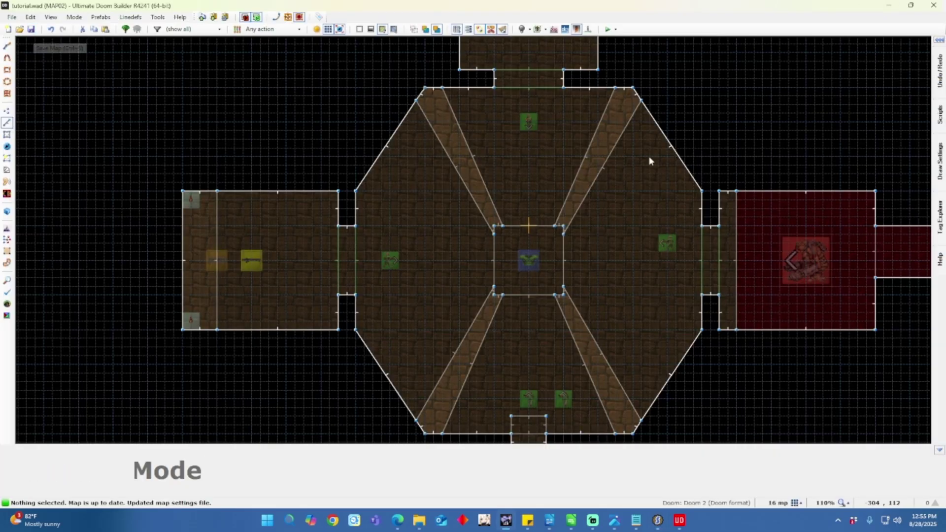
click(937, 7)
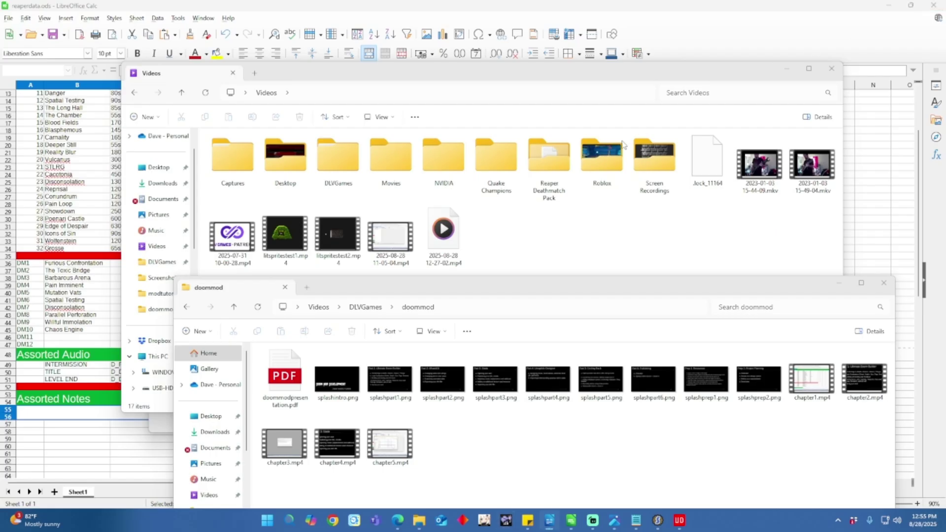
Minimise the doommod and Videos folder windows and close UMAPINFO Designer, discarding its unsaved changes.
mouse_move(427, 523)
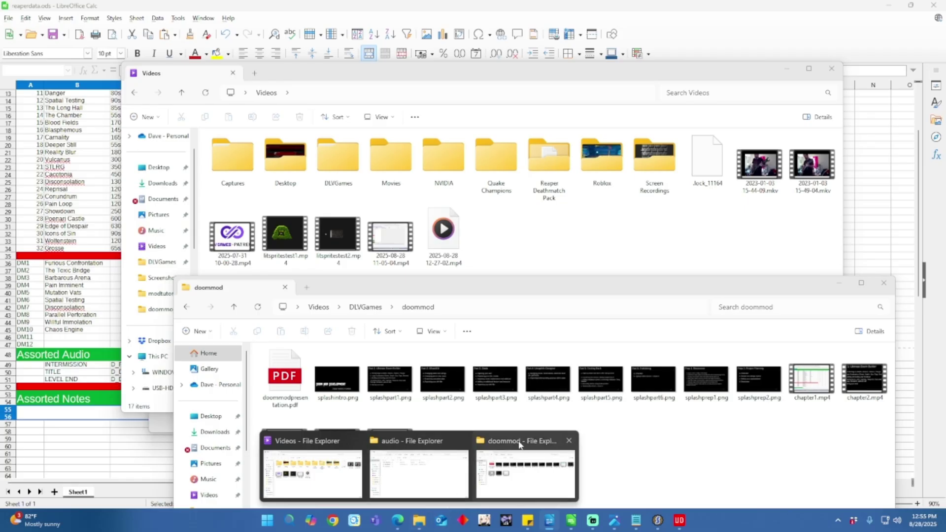
click(519, 445)
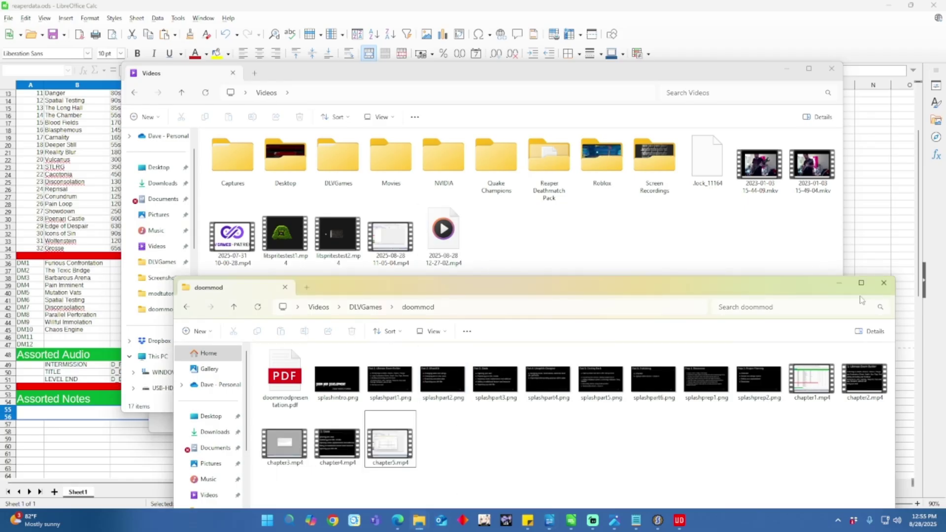
click(839, 283)
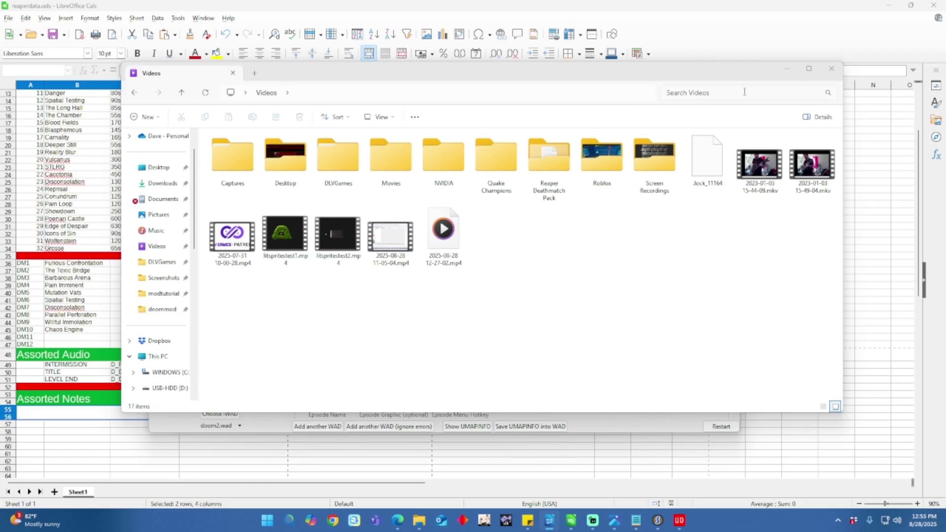
click(786, 74)
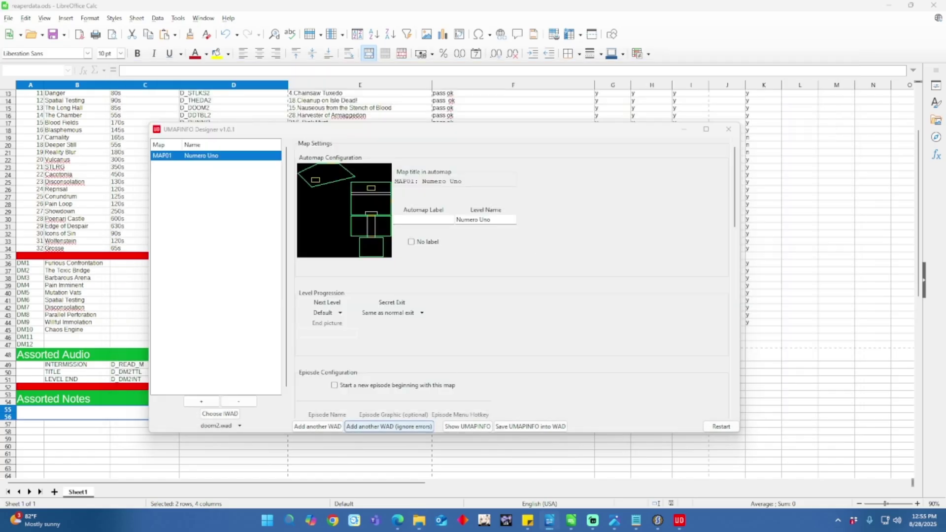
click(728, 129)
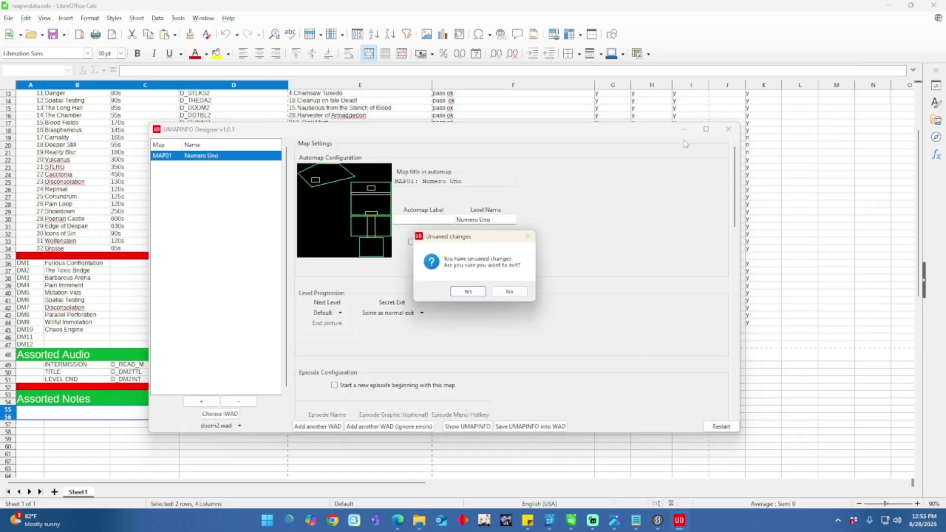
click(468, 292)
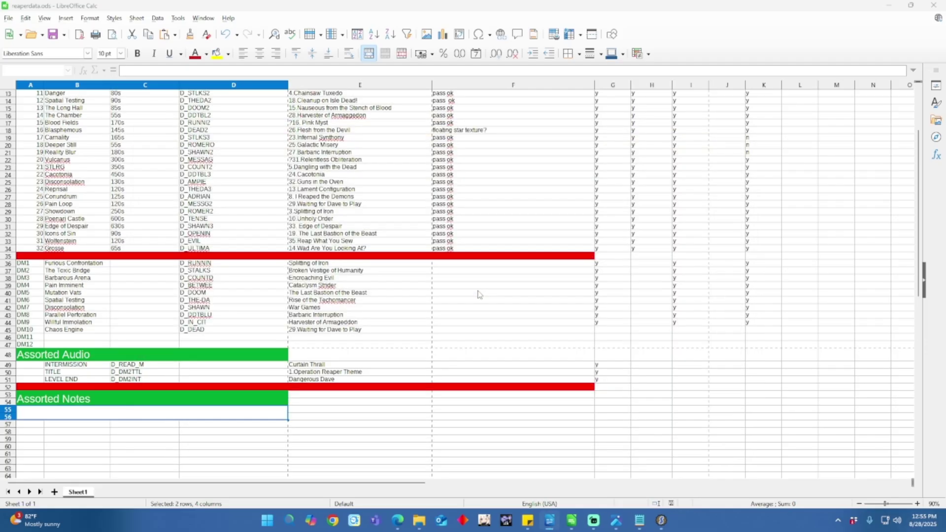
Switch to the audio File Explorer window, go up to the modtutorial folder, and copy tutorial.wad.
mouse_move(429, 527)
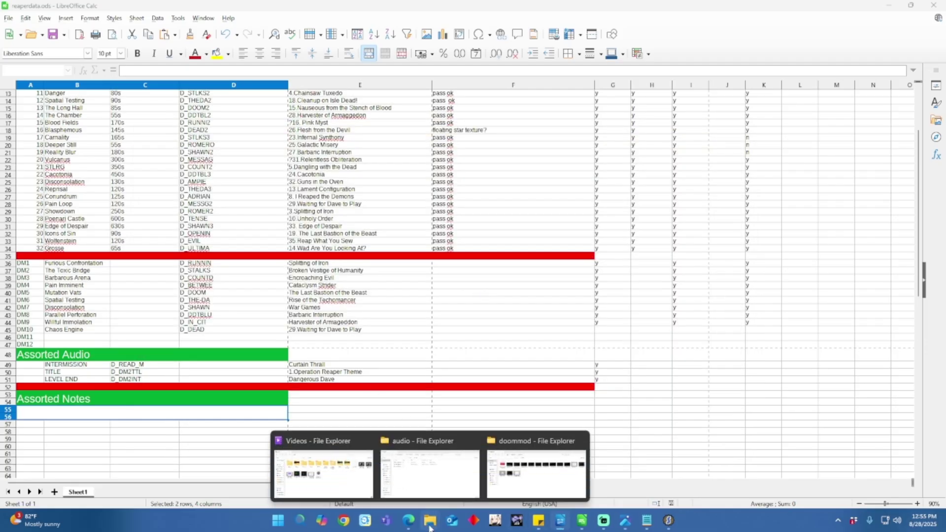
click(434, 449)
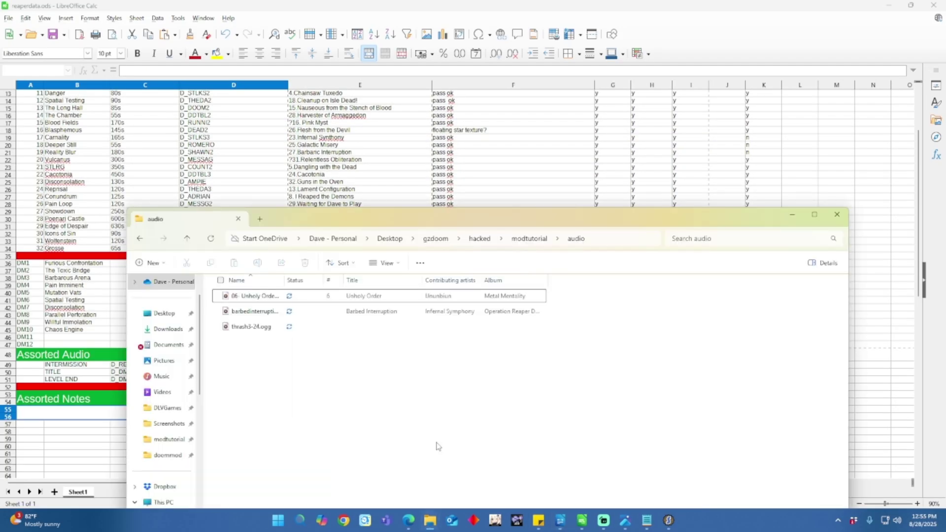
click(529, 238)
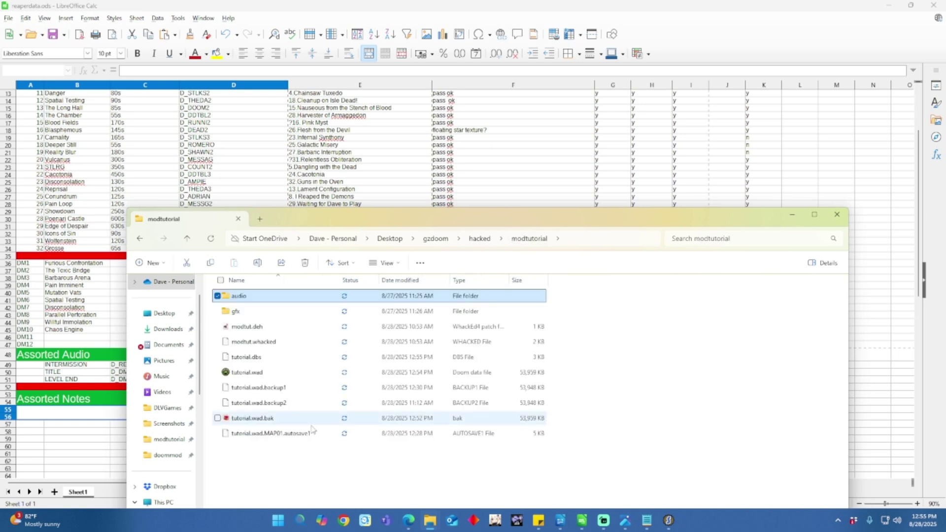
click(645, 389)
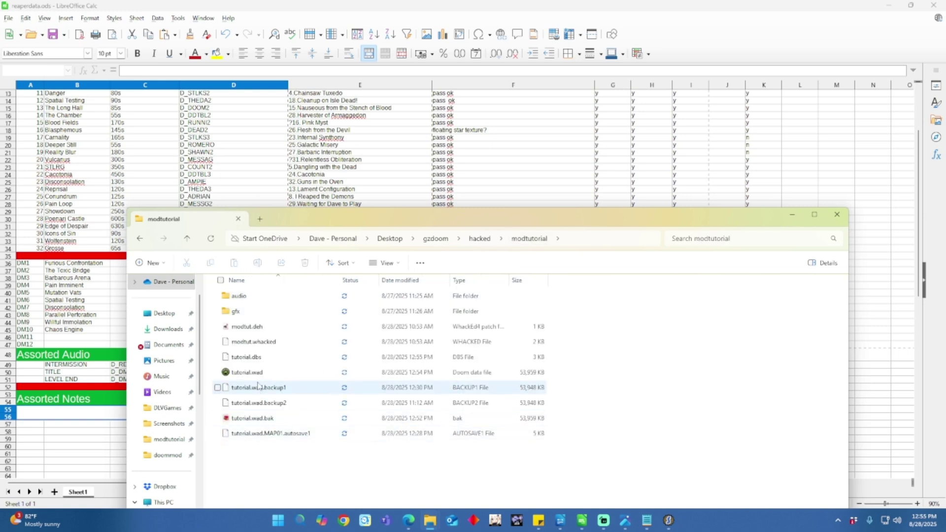
click(254, 373)
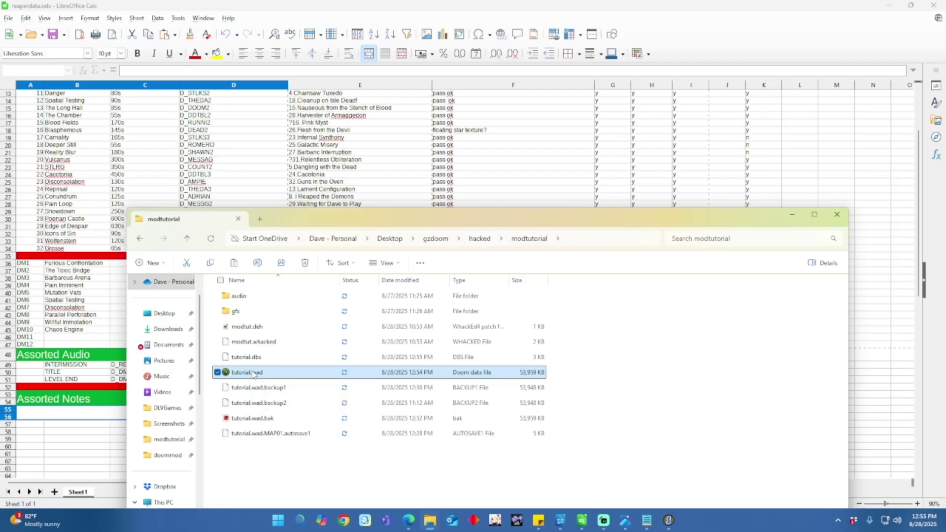
Paste tutorial.wad into the dsda-doom-0.29.3-win64 folder inside gzdoom's dsda-doom\reinstall folder.
click(478, 240)
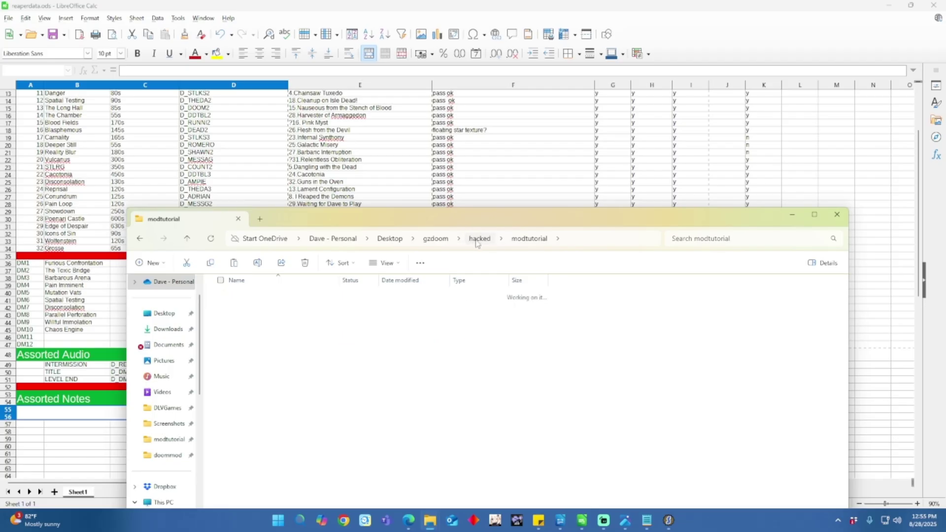
click(437, 240)
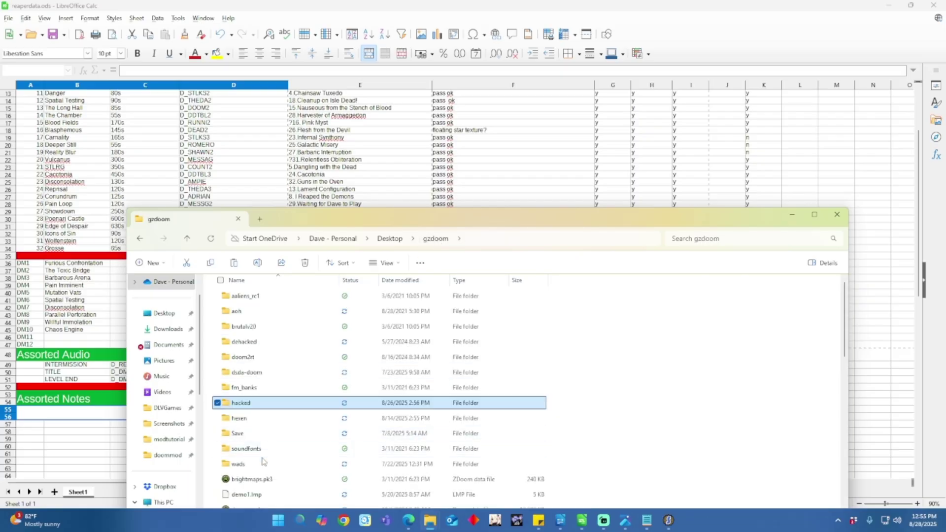
scroll(276, 404, down, 1)
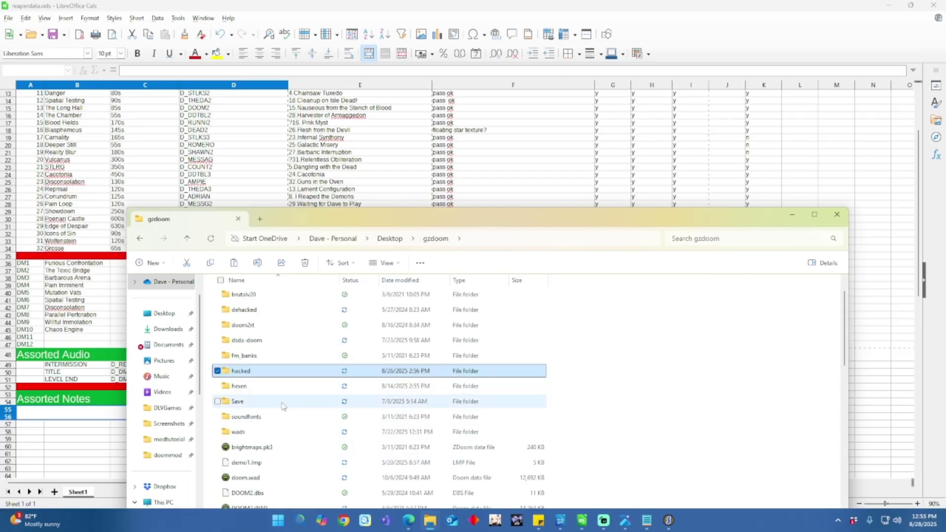
scroll(282, 405, up, 1)
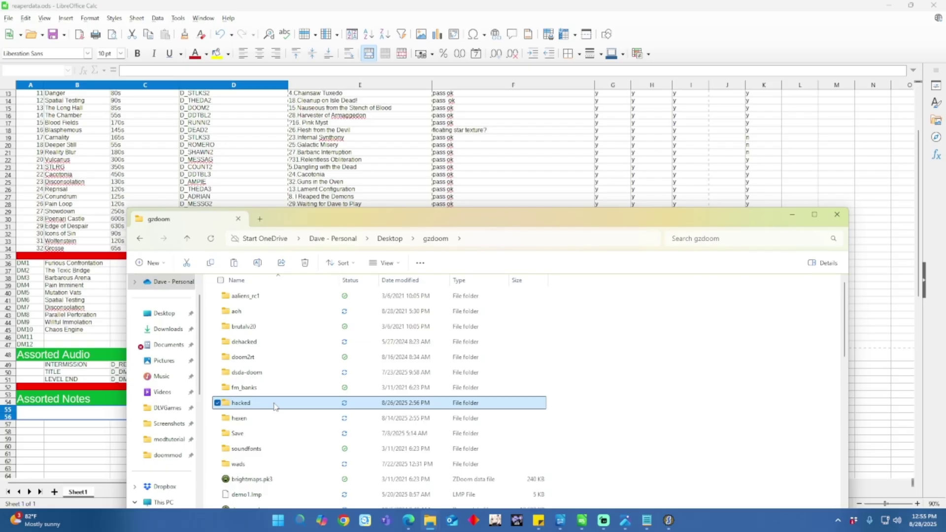
double_click(251, 374)
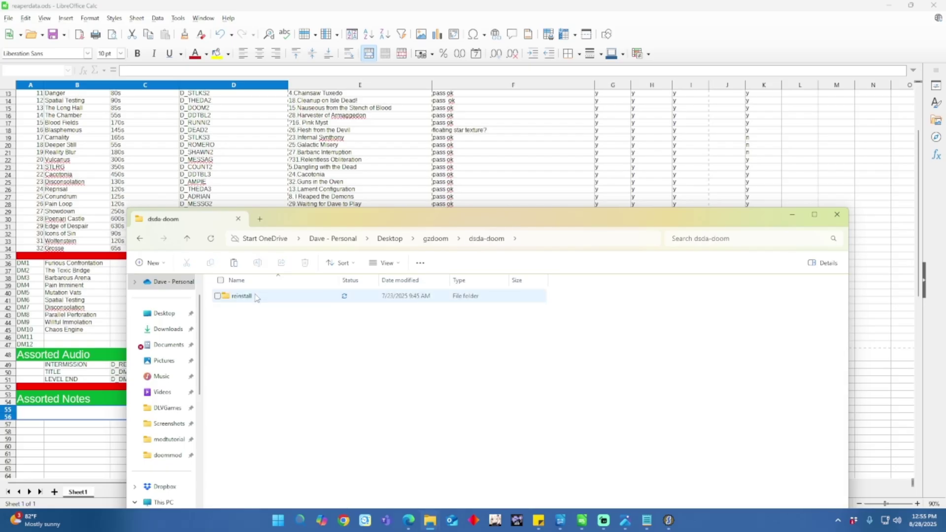
double_click(254, 296)
double_click(250, 296)
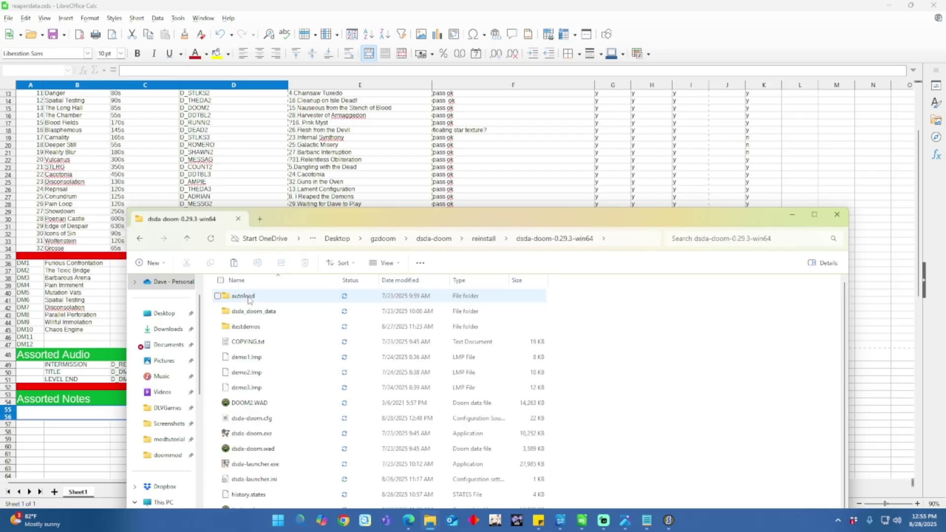
scroll(318, 392, down, 1)
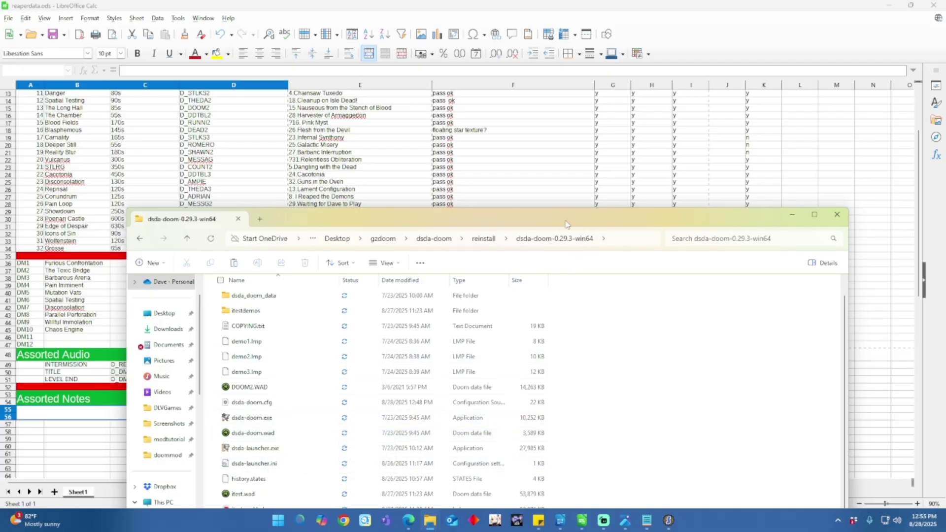
drag(566, 225, 541, 75)
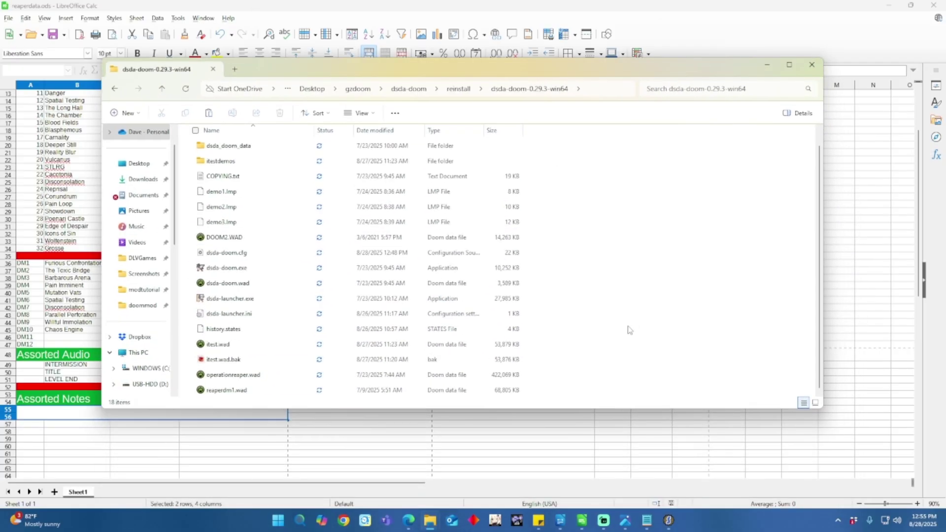
key(ctrl+v)
click(600, 348)
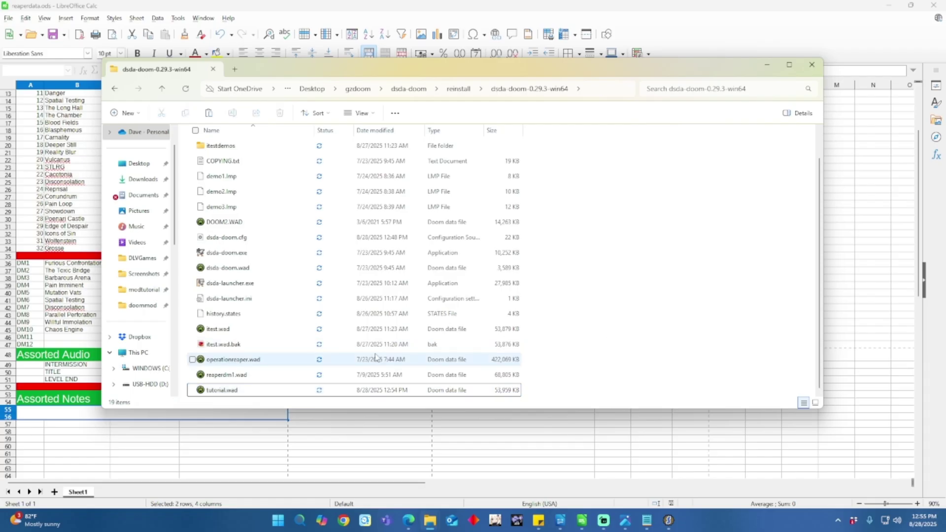
Create a folder named tutorialdemos inside the dsda-doom-0.29.3-win64 folder.
scroll(357, 254, up, 1)
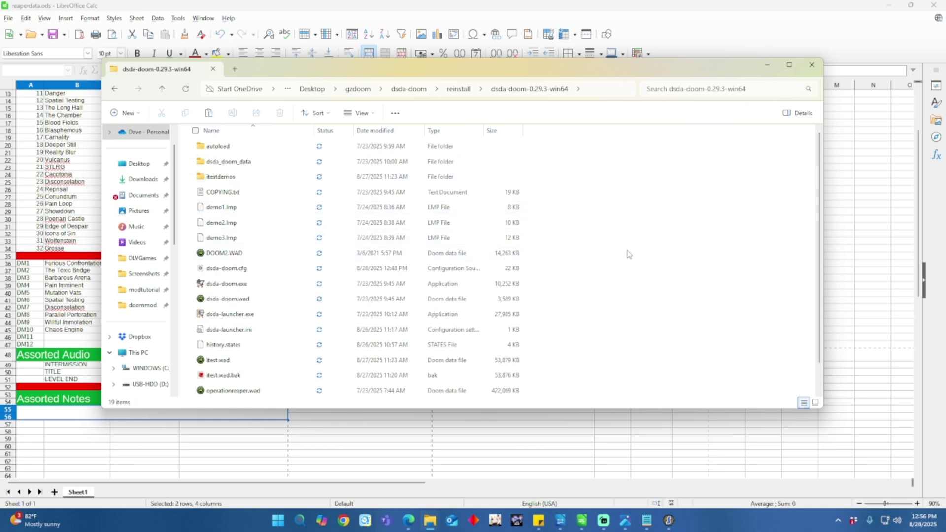
scroll(627, 254, down, 1)
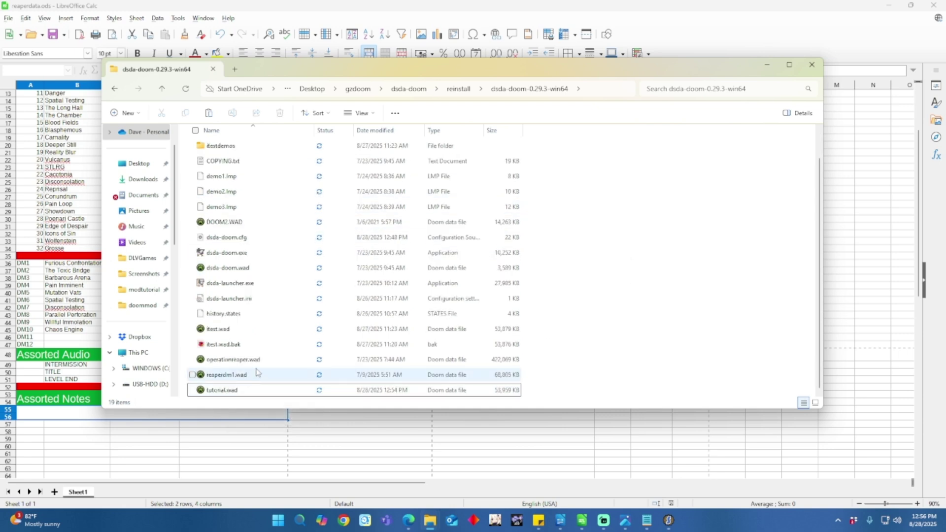
scroll(257, 373, up, 1)
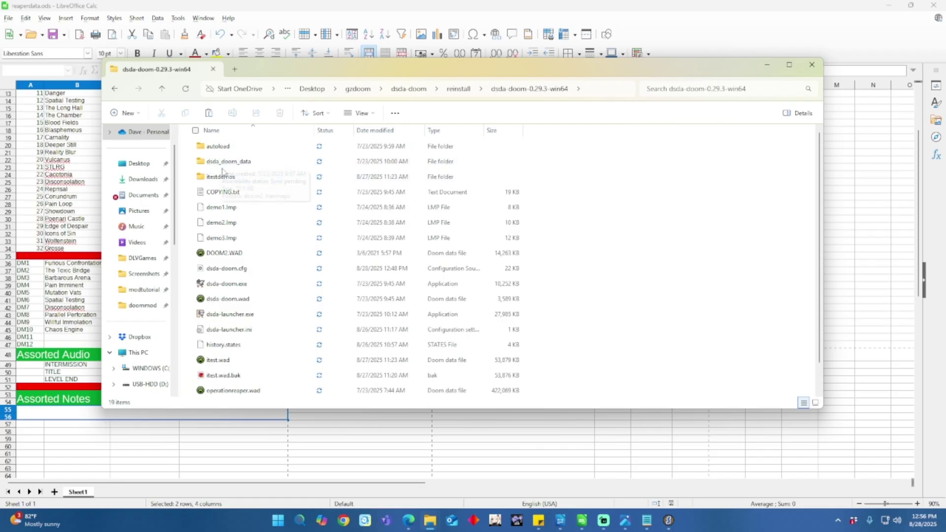
right_click(560, 173)
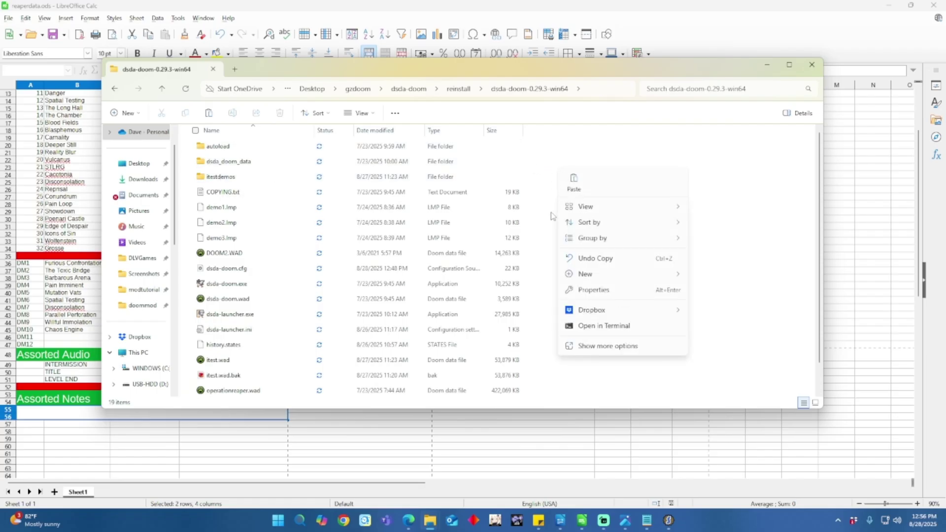
mouse_move(584, 274)
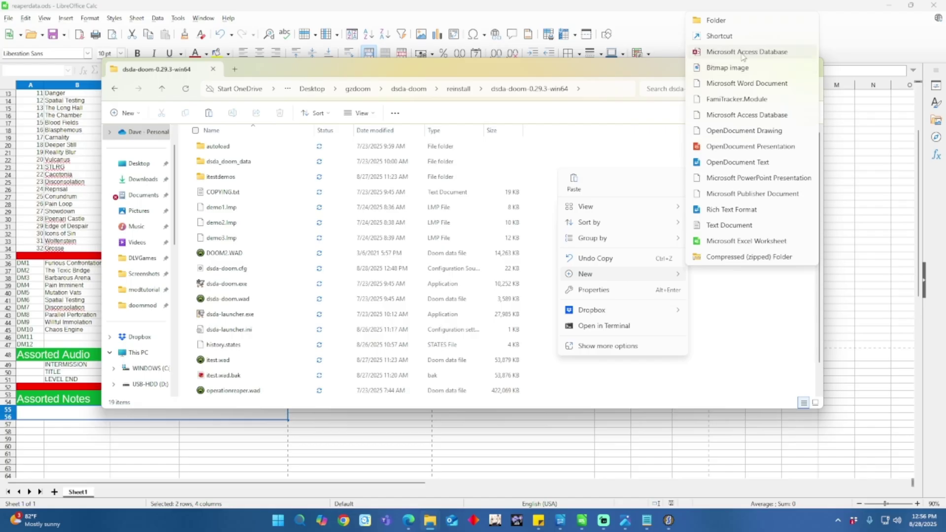
click(738, 21)
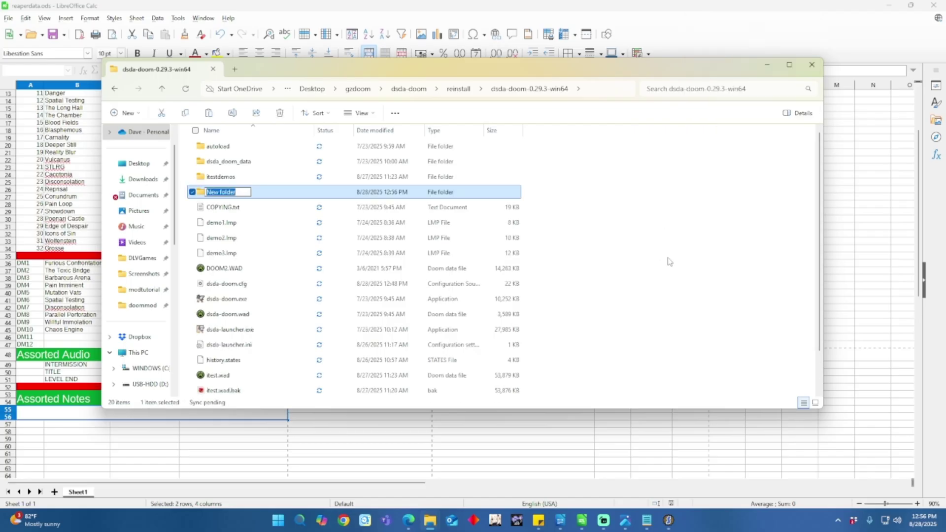
text(tutorialdemos)
key(Return)
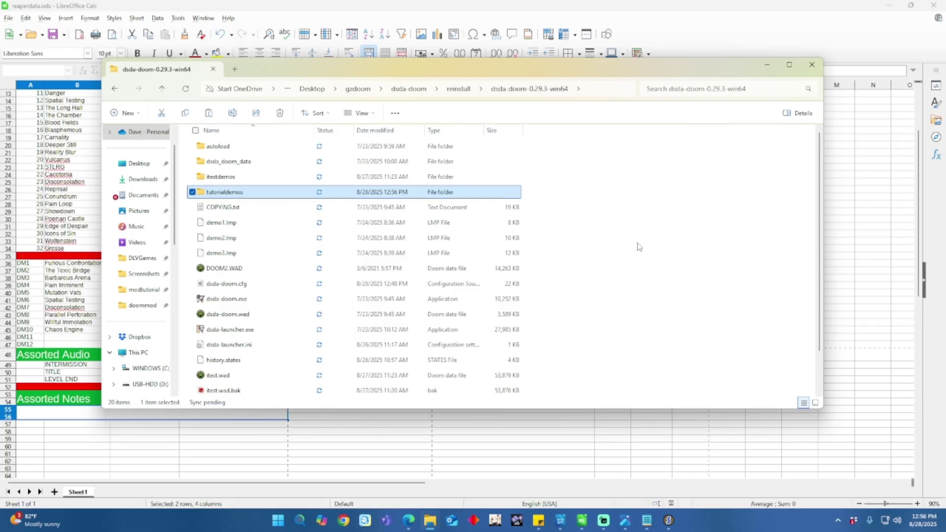
Open dsda-launcher.exe and replace itest.wad with tutorial.wad in its list of WADs to load.
scroll(639, 247, down, 1)
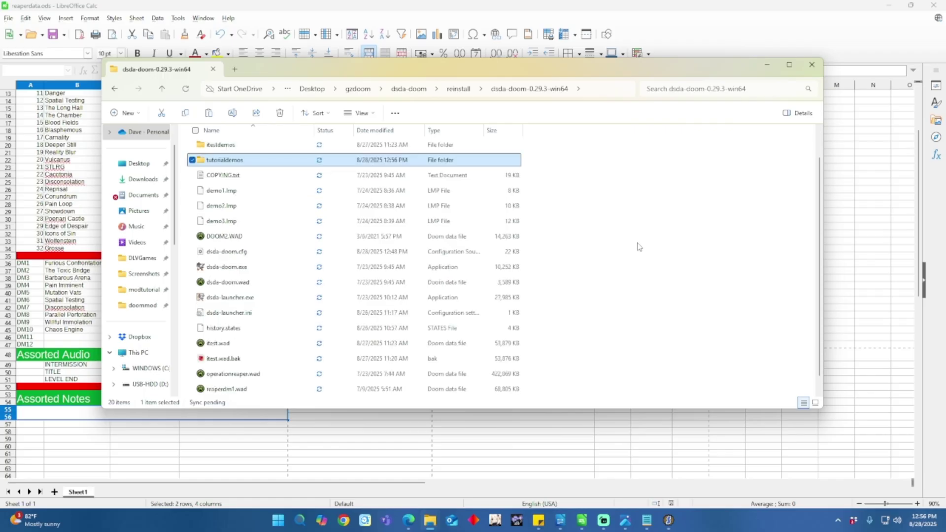
double_click(237, 298)
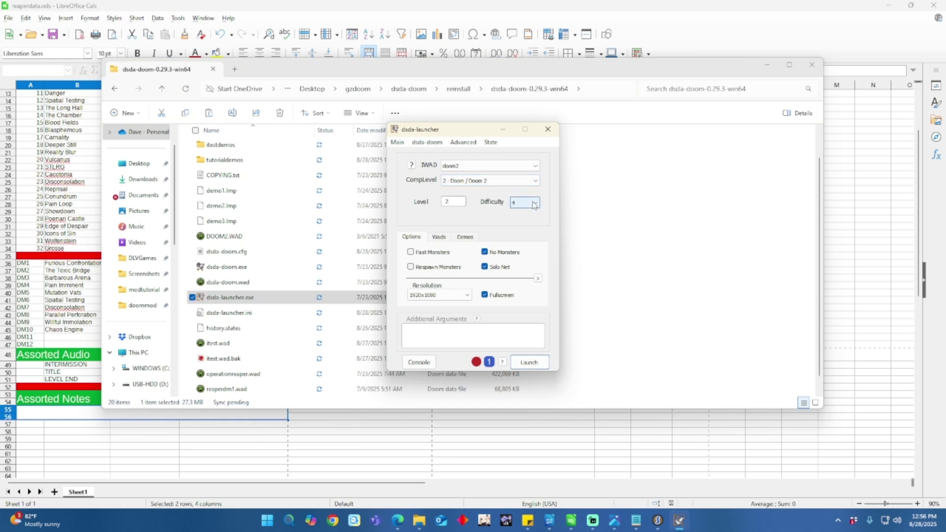
click(441, 236)
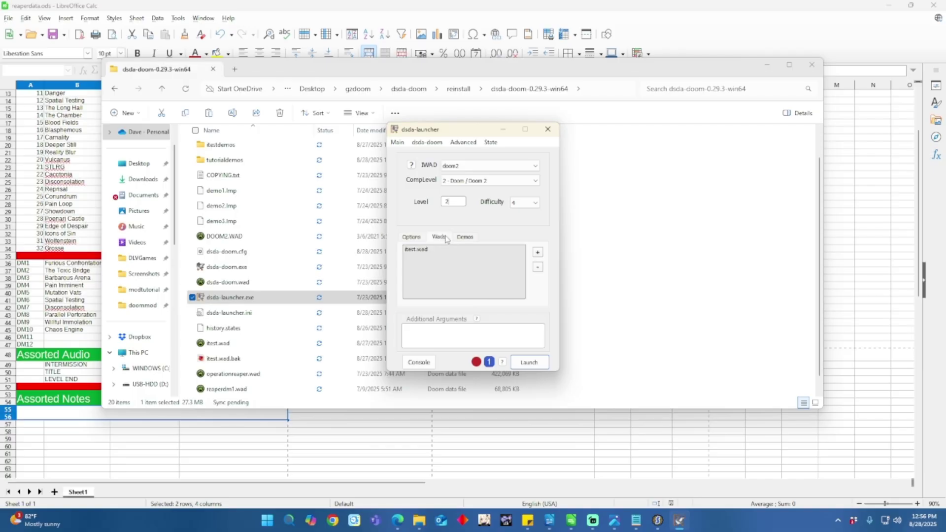
click(517, 249)
click(538, 267)
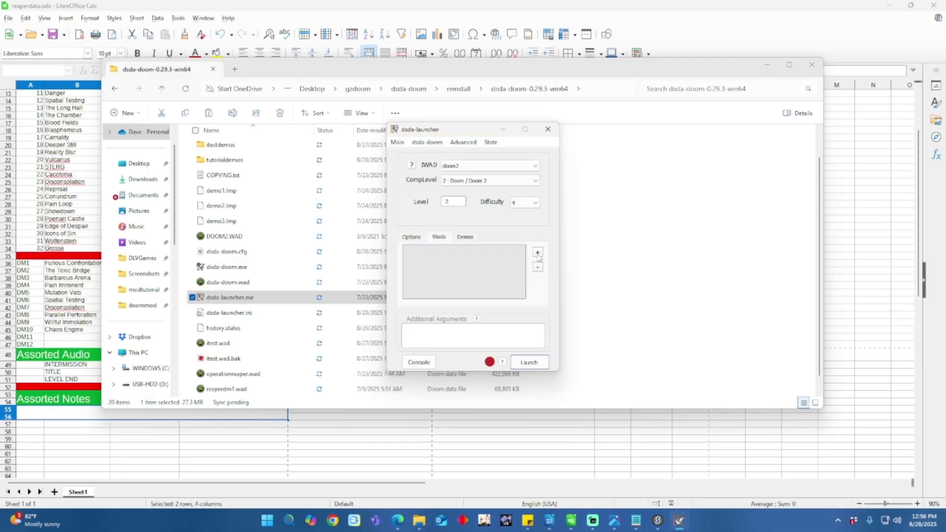
click(538, 253)
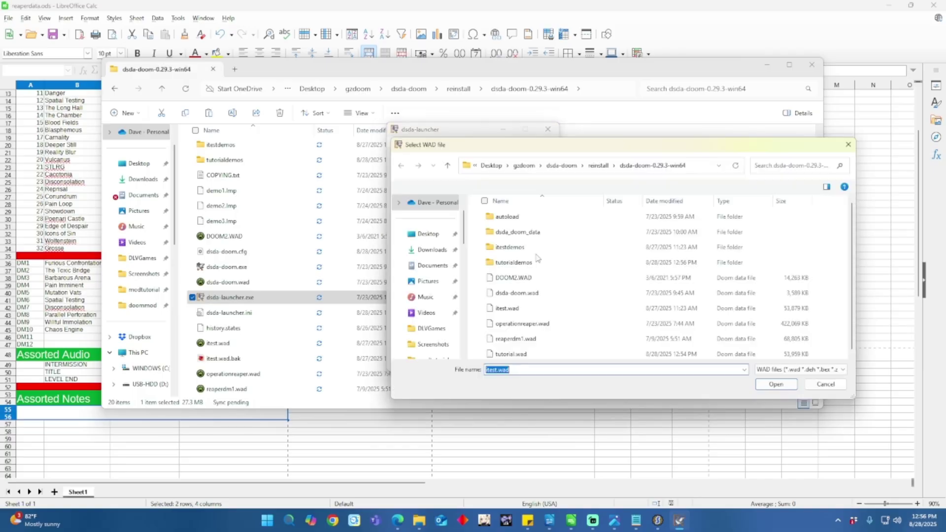
click(521, 353)
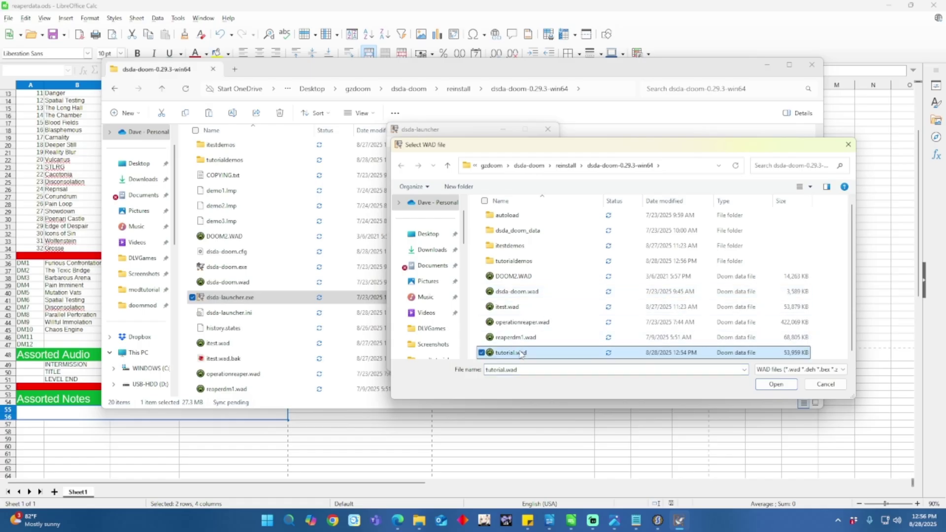
click(779, 385)
Set the demo recording path to tutorialdemos/demo1 in the dsda-doom-0.29.3-win64 folder and launch the game.
click(465, 237)
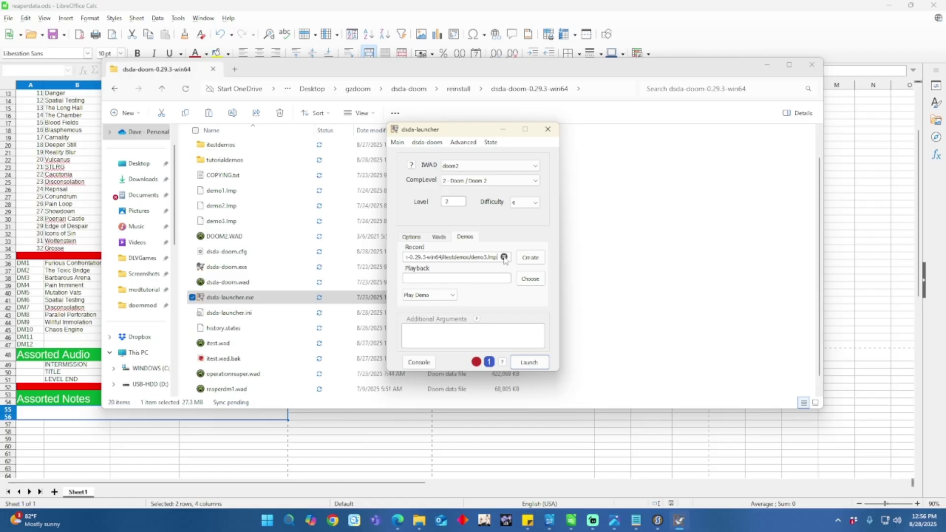
drag(496, 257, 447, 261)
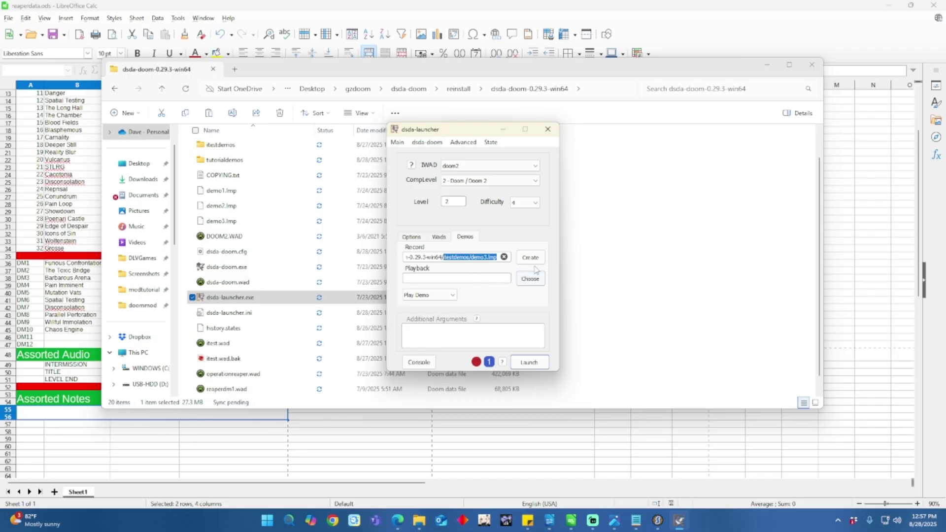
text(tutorial)
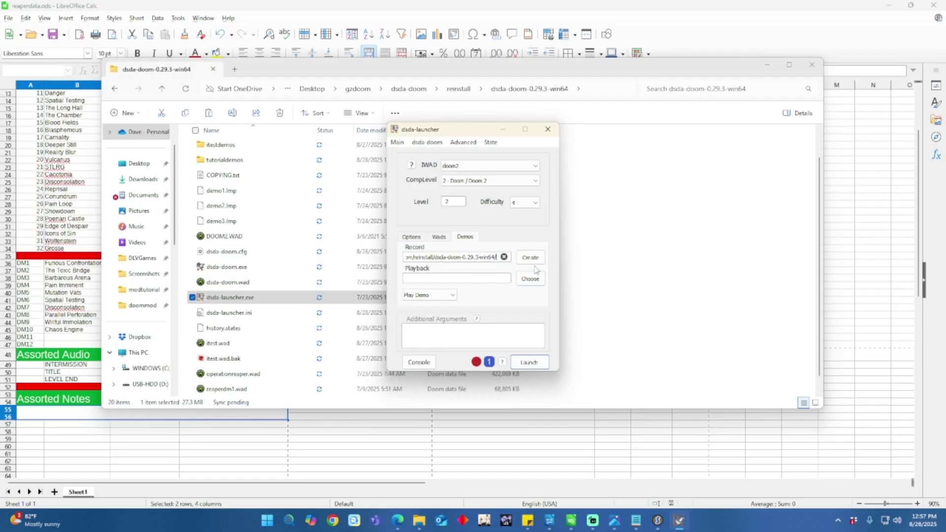
text(demos/demo1)
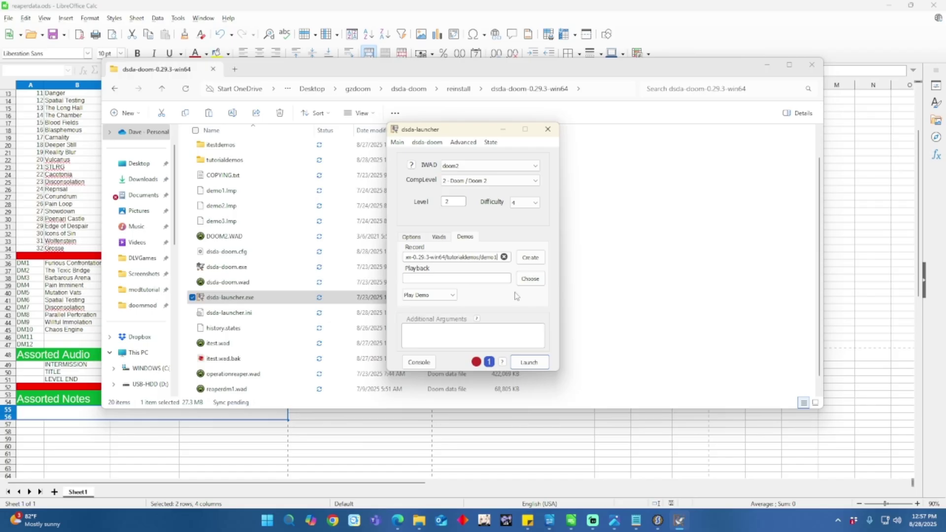
click(536, 366)
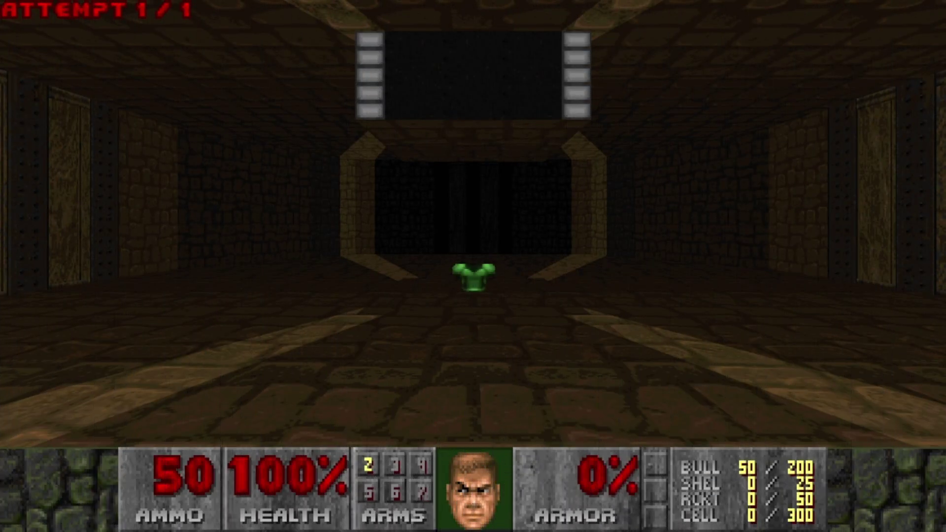
Collect the green armor in the first hall, and the super shotgun and shells from the green-torch alcove.
key(Left)
key(Right)
key(Up)
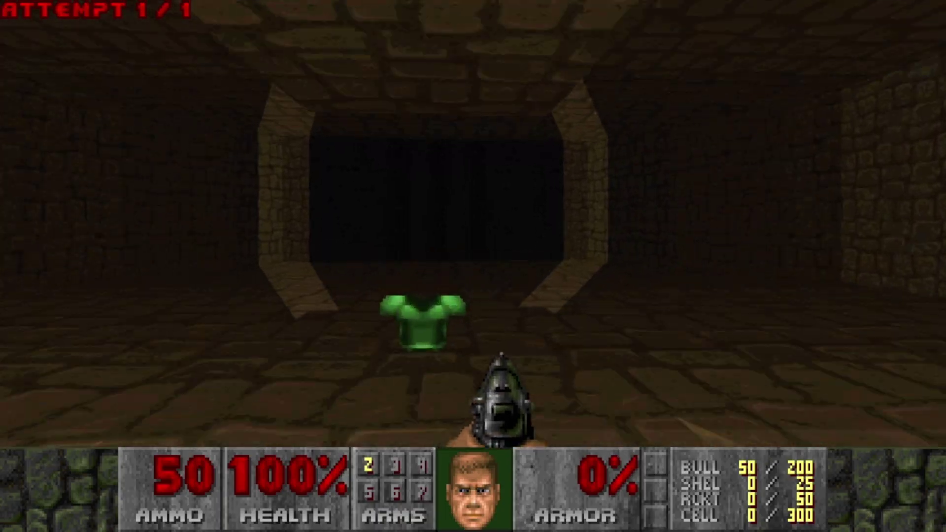
key(Up)
key(Left)
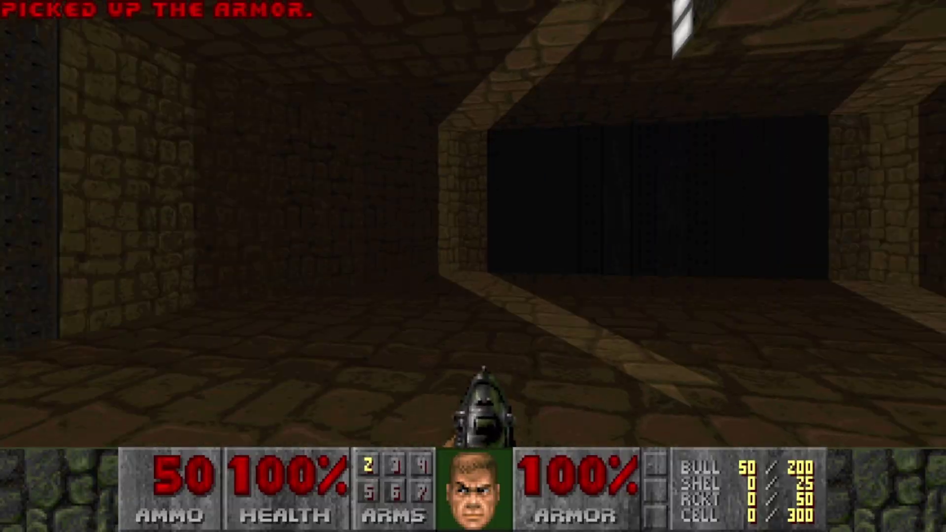
key(Left)
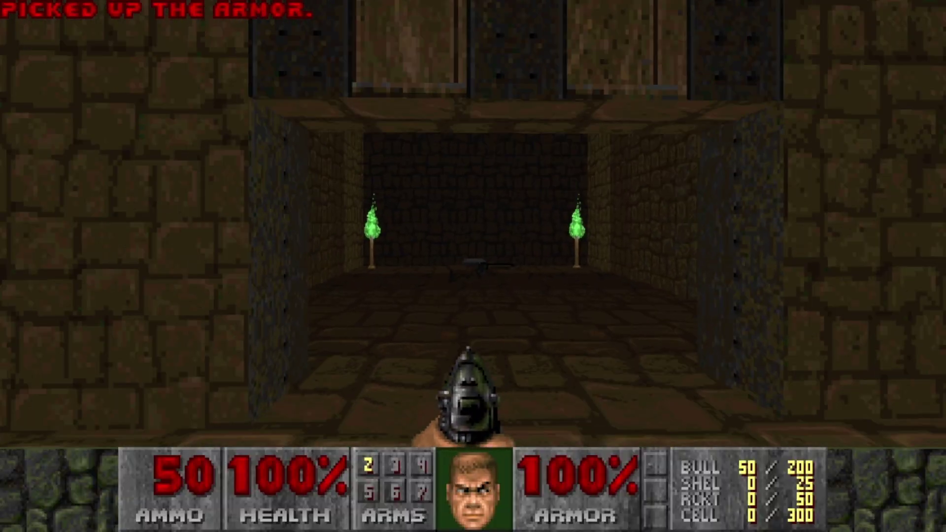
key(Up)
key(Left)
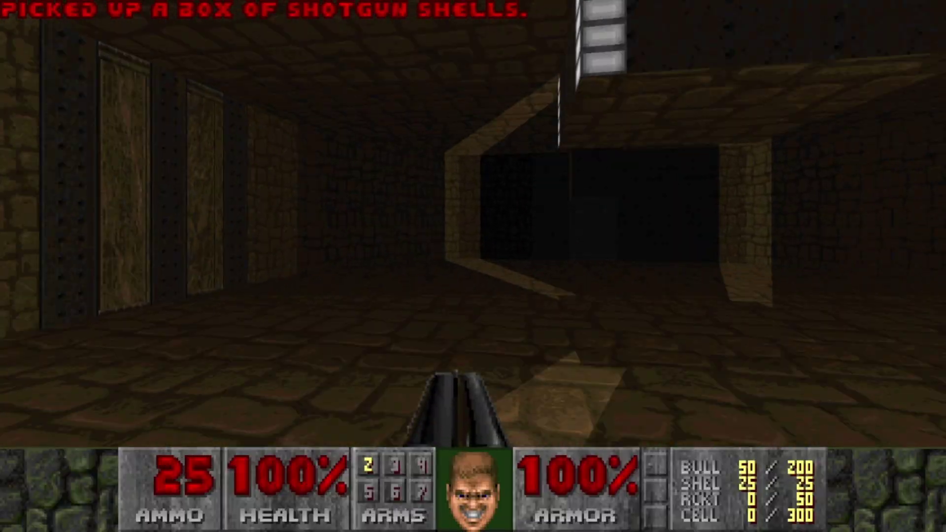
Enter the secret blood-walled passage and fire the super shotgun at the green eye symbol at its end.
key(Up)
key(space)
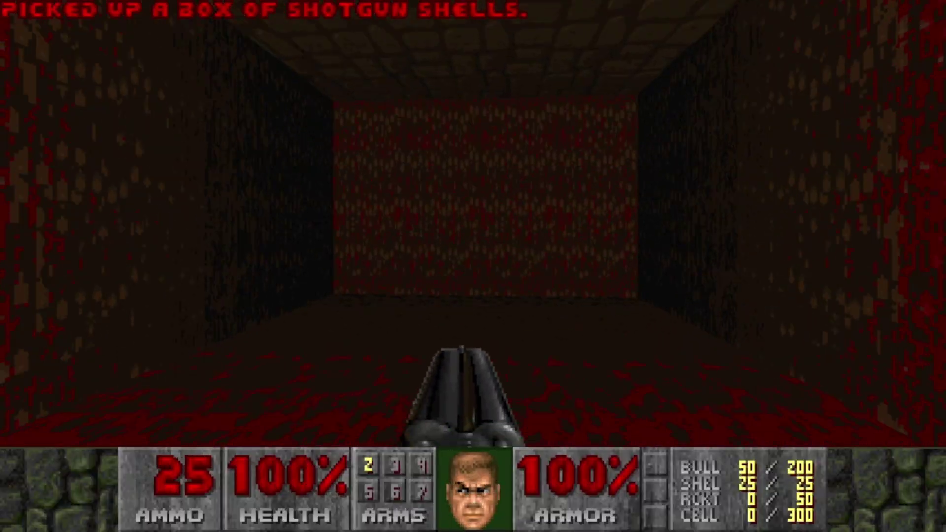
key(Up)
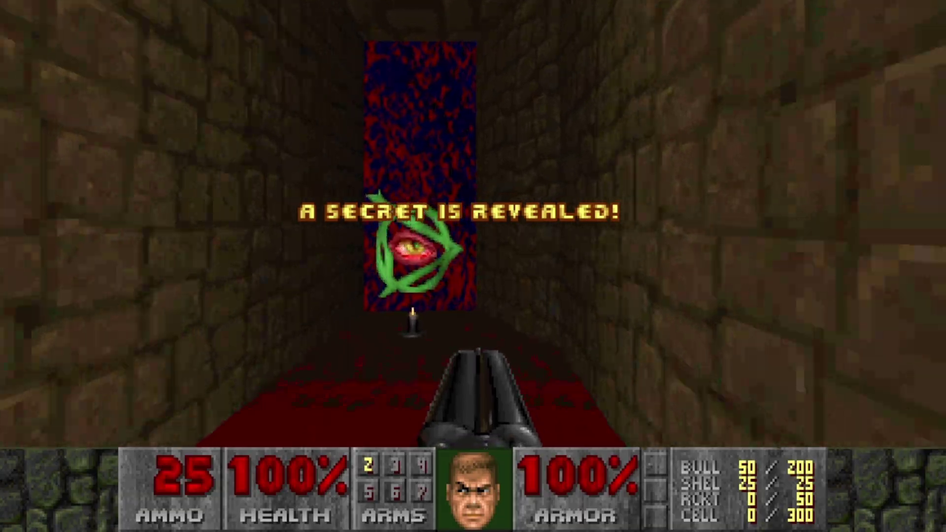
key(ctrl)
key(Right)
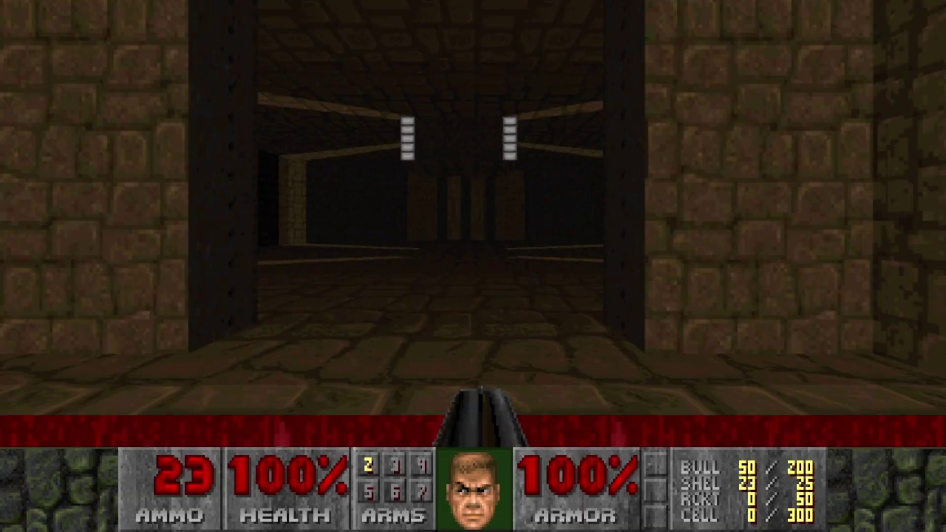
Cross the hall into the exit room and walk up to the skull switch beneath the EXIT sign.
key(Up)
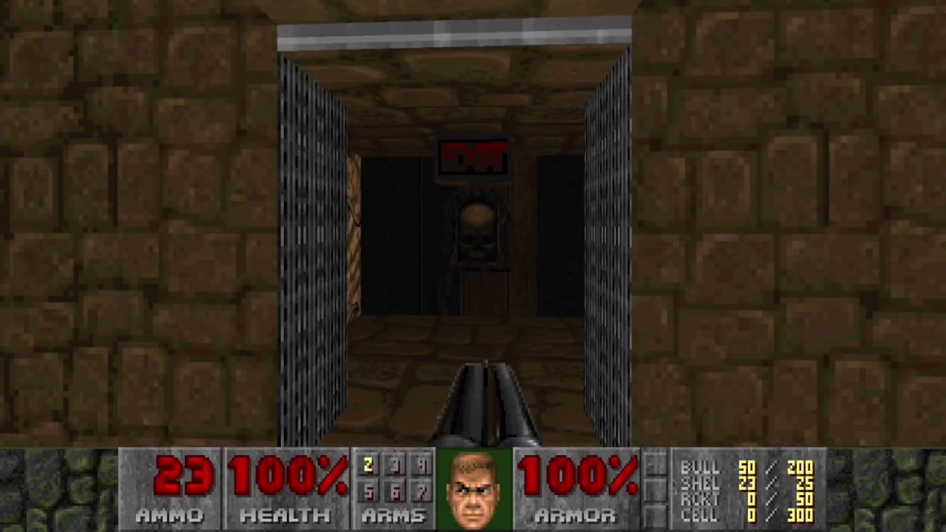
key(Up)
key(Left)
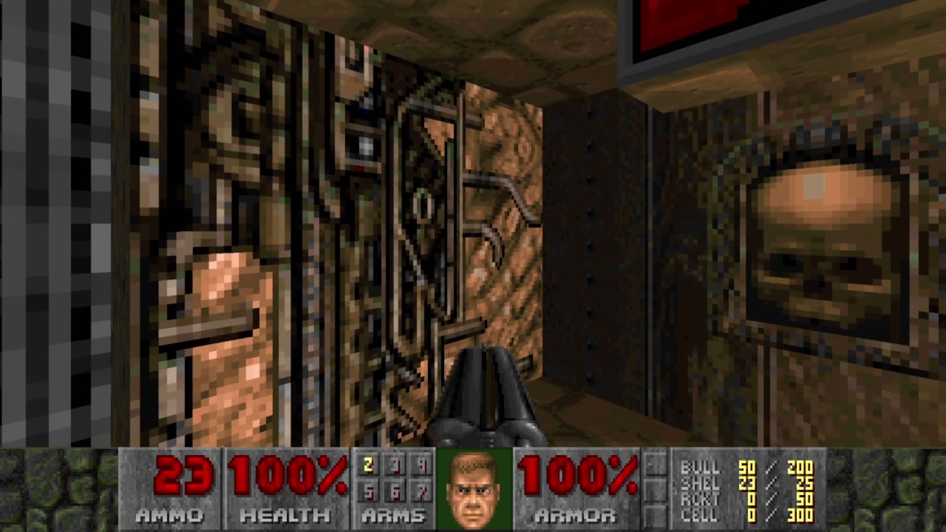
key(Right)
key(Up)
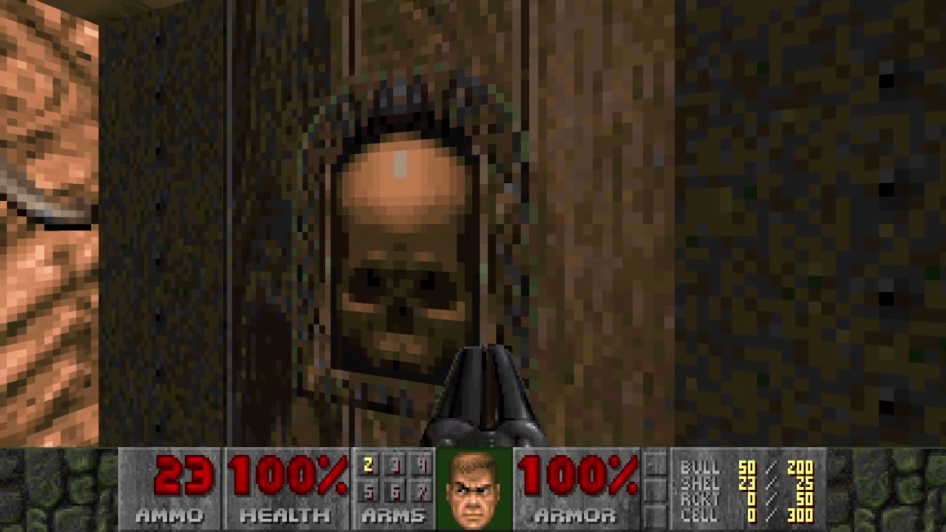
Leave the exit room, collect the rocket launcher between the red torches, and fire rockets at close range until the player dies.
key(Down)
key(Left)
key(Up)
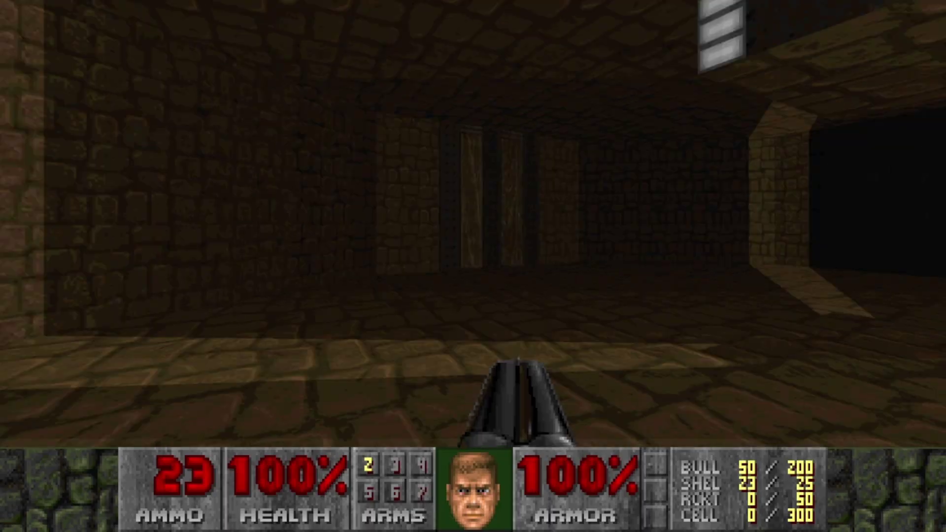
key(Right)
key(Up)
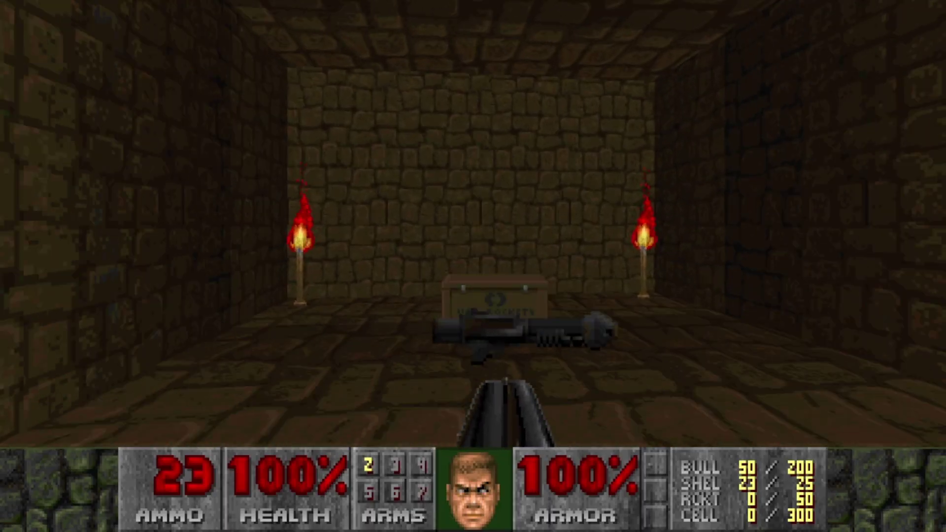
key(Right)
key(ctrl)
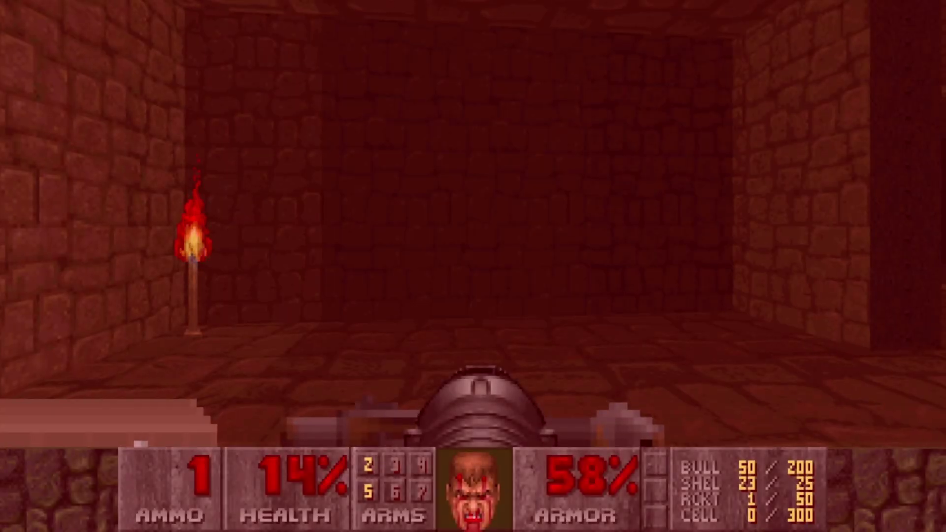
key(Right)
key(ctrl)
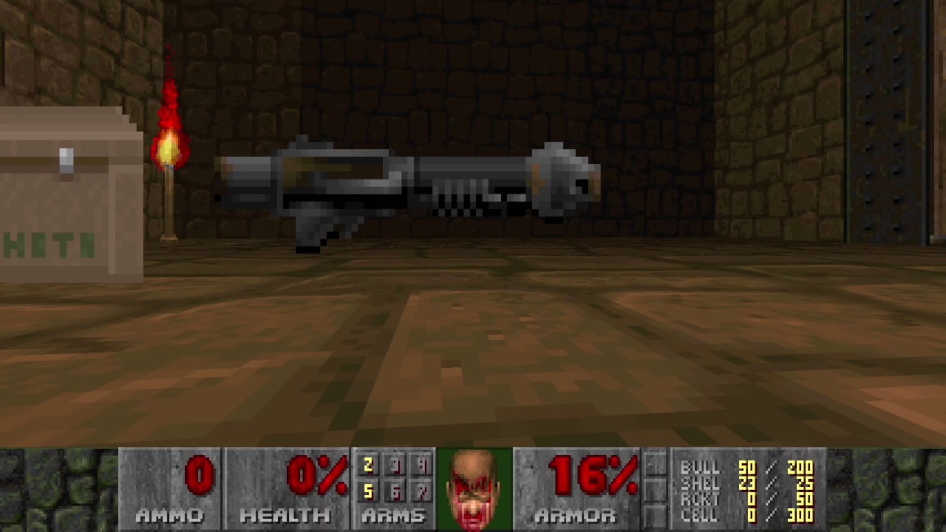
Quit the game and confirm, ending the demo recording and returning to dsda-launcher.
key(Escape)
key(Down)
key(Down)
key(Down)
key(Down)
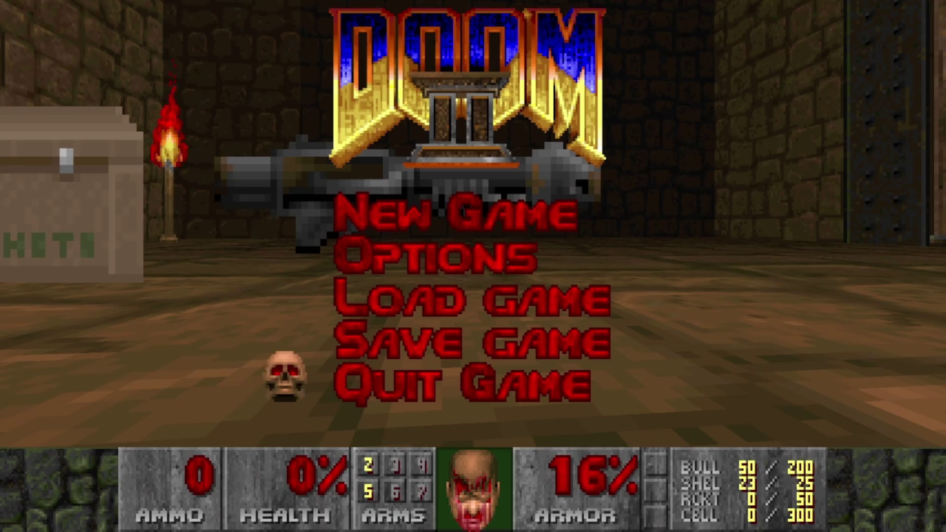
key(Return)
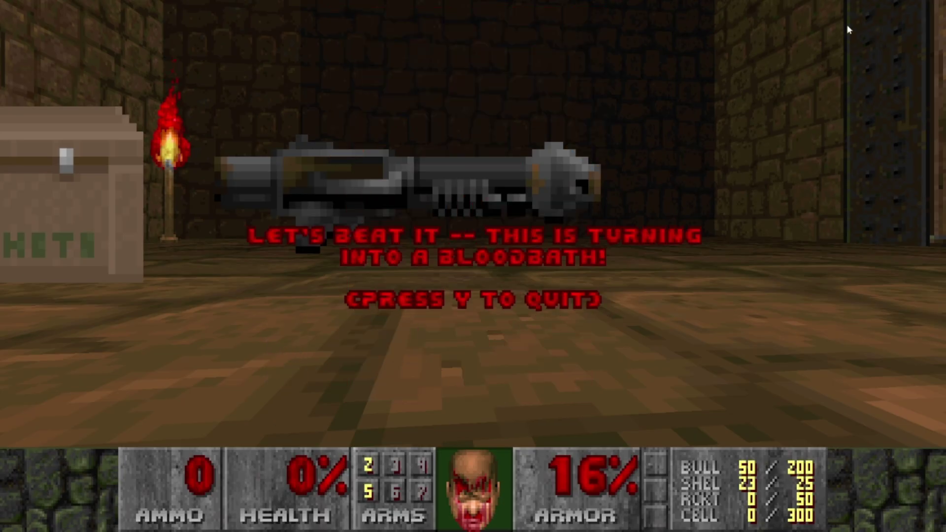
key(y)
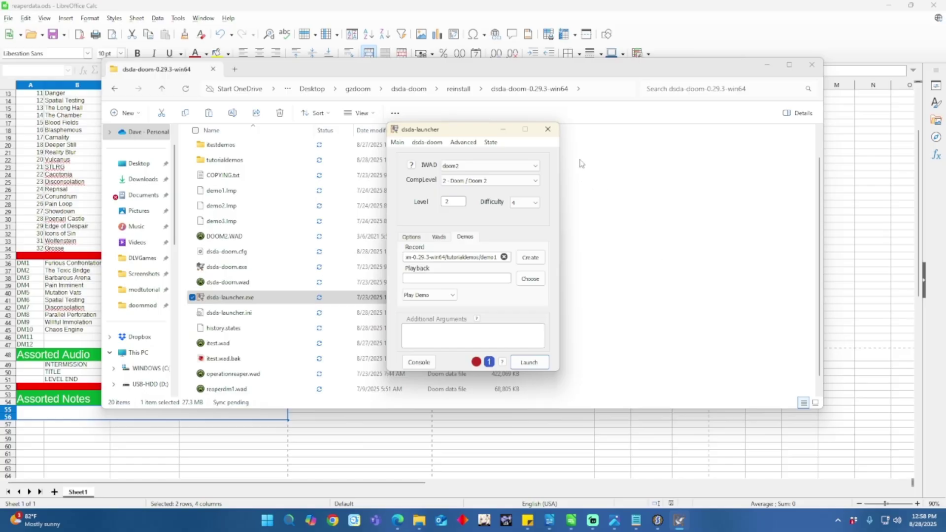
Close dsda-launcher and import demo1.lmp from the tutorialdemos folder into tutorial.wad in SLADE, directly below the UMAPINFO entry.
click(553, 131)
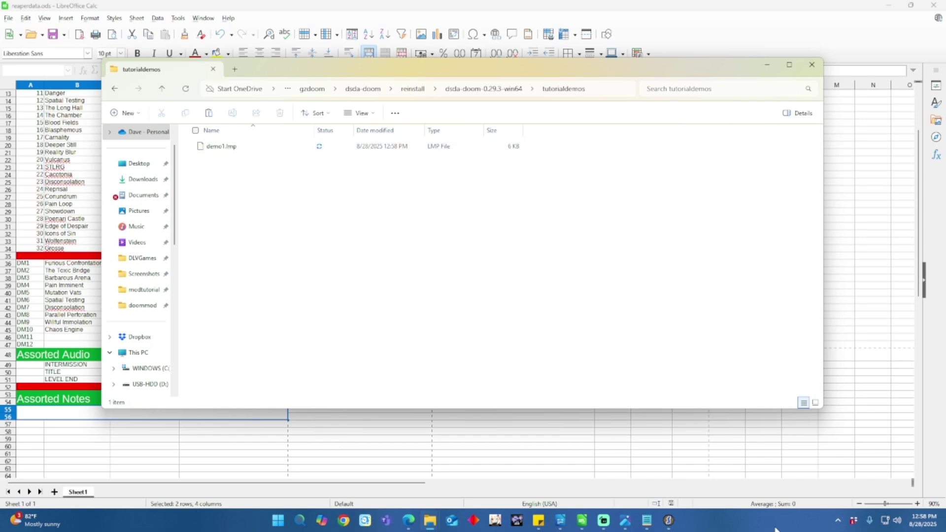
click(669, 520)
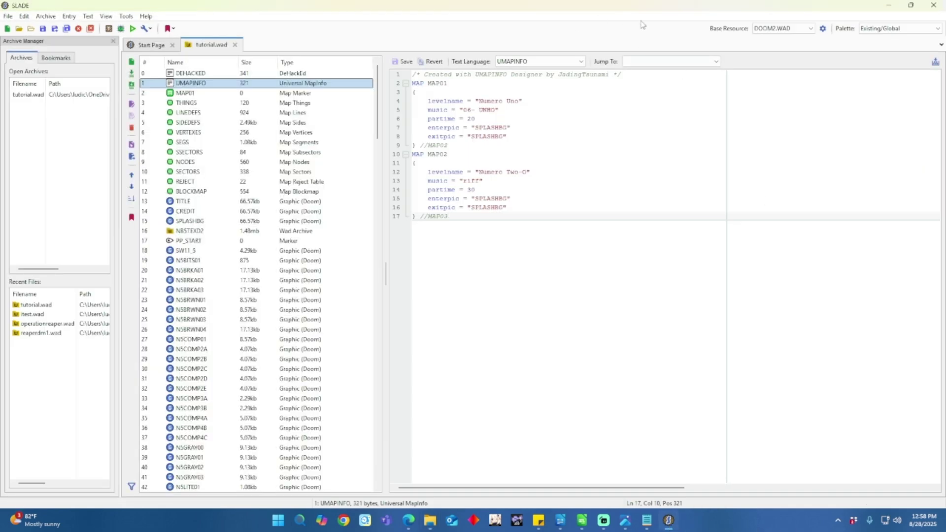
drag(639, 9, 445, 204)
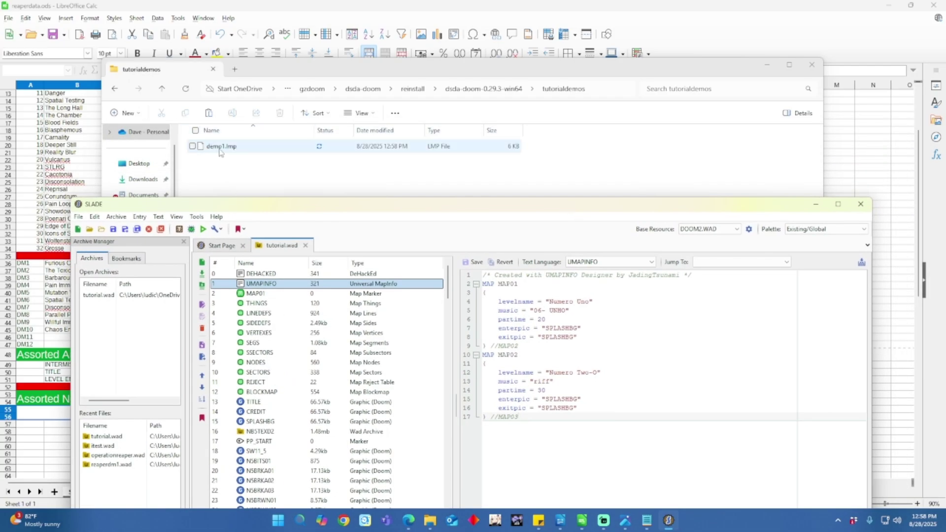
drag(218, 149, 275, 295)
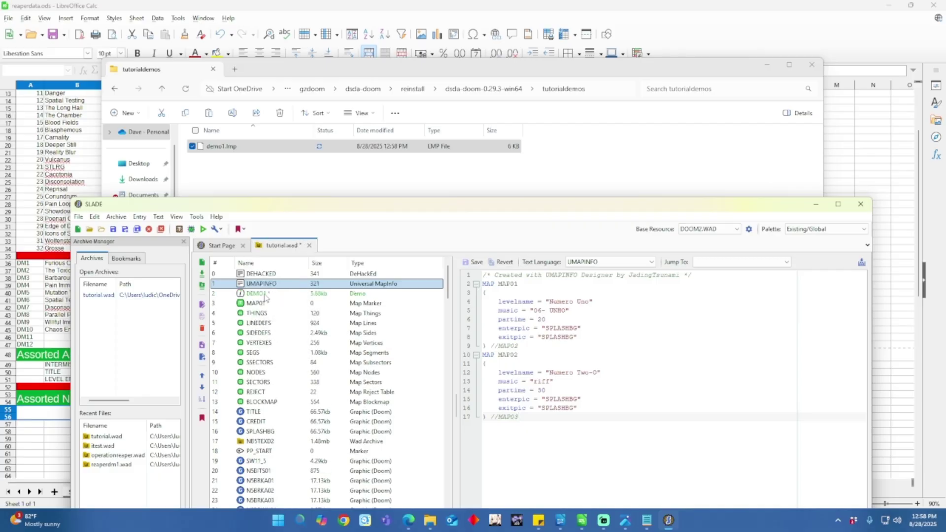
click(263, 294)
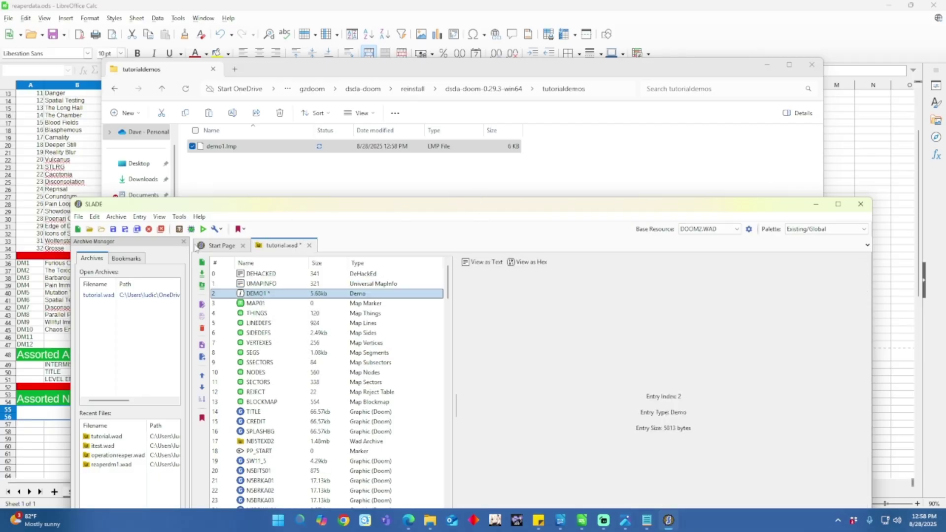
Save tutorial.wad and exit SLADE.
click(78, 216)
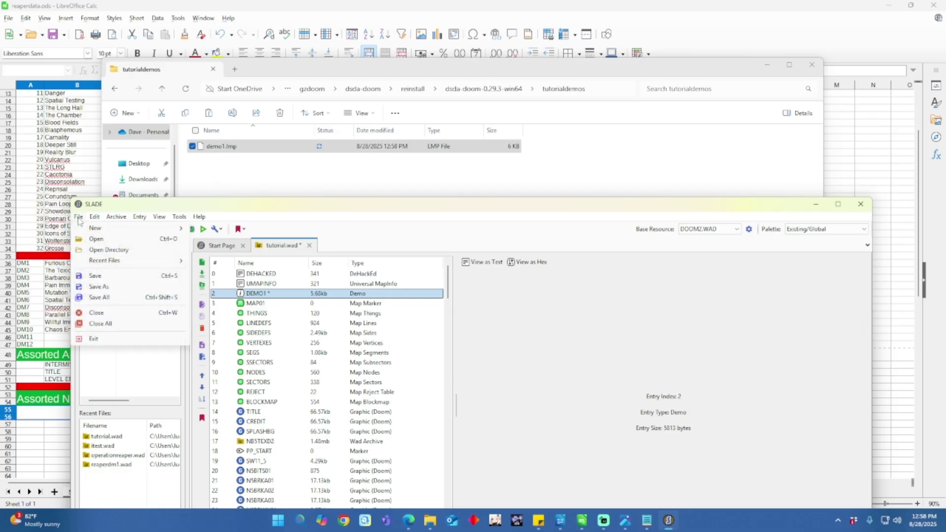
click(99, 279)
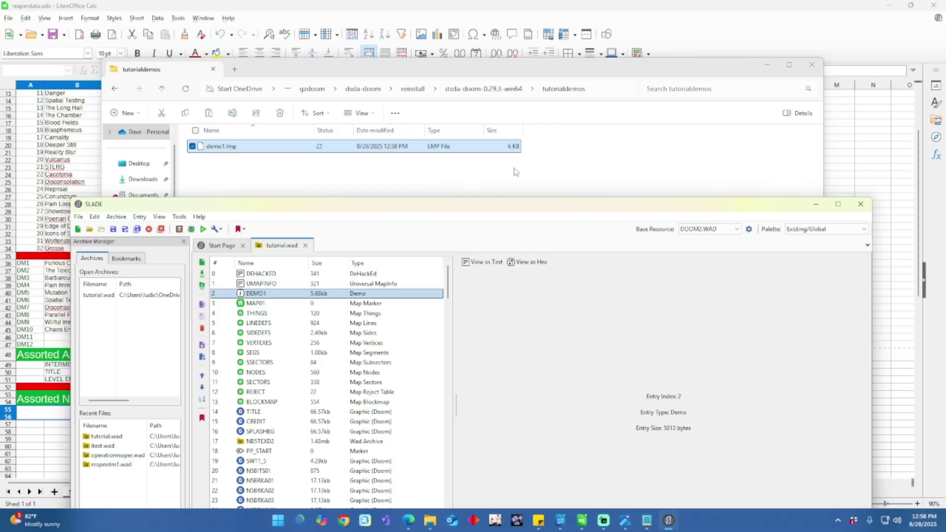
click(861, 207)
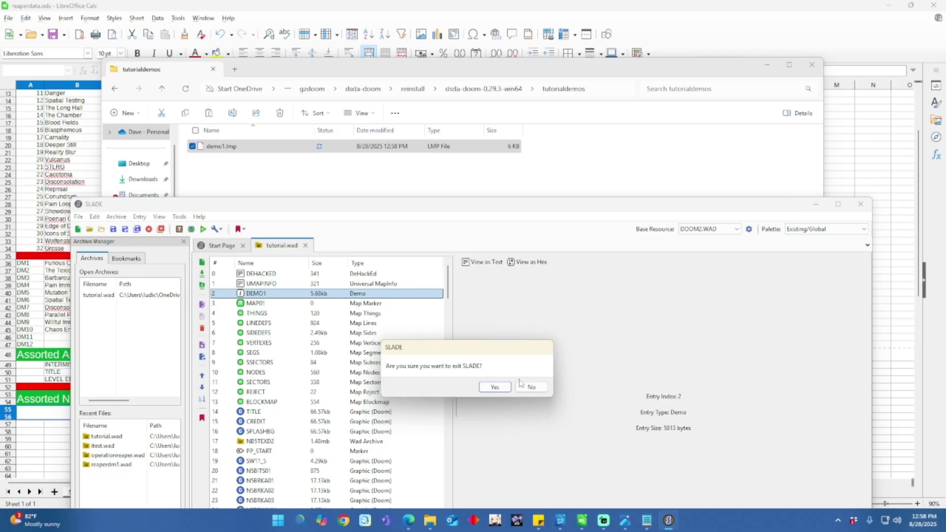
click(494, 390)
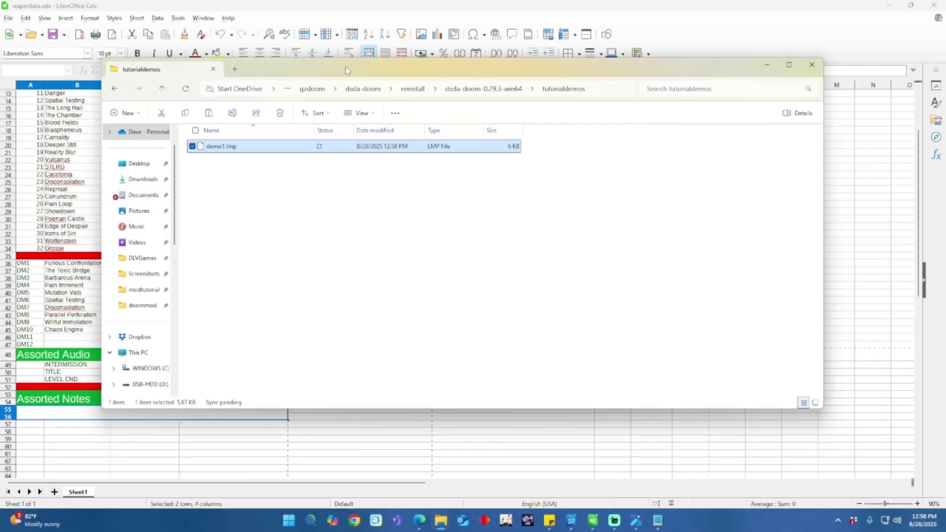
Return to the dsda-doom-0.29.3-win64 folder and open the modtutorial folder in a separate window beside it.
click(474, 90)
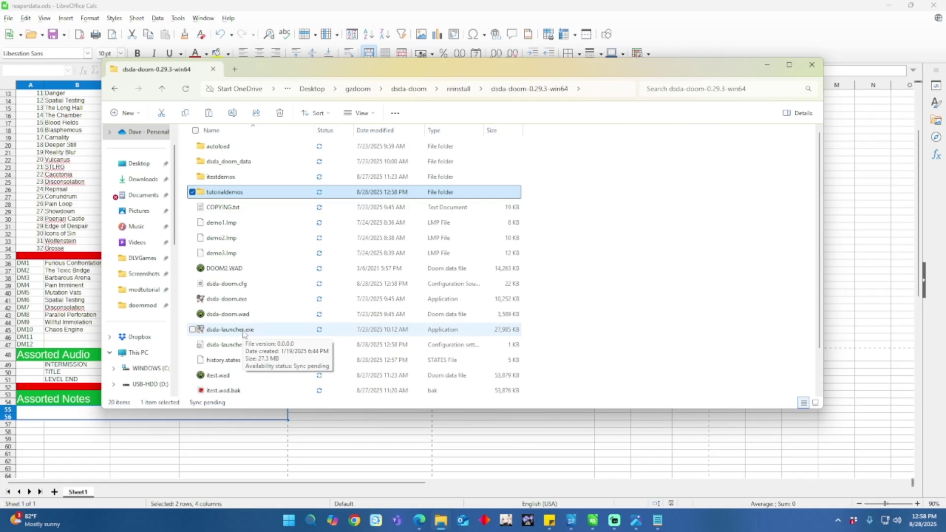
right_click(133, 294)
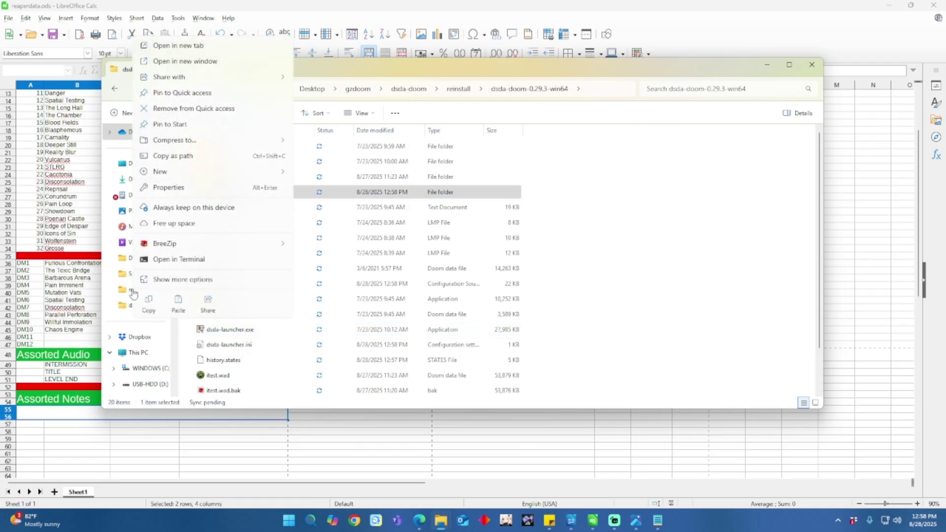
click(232, 46)
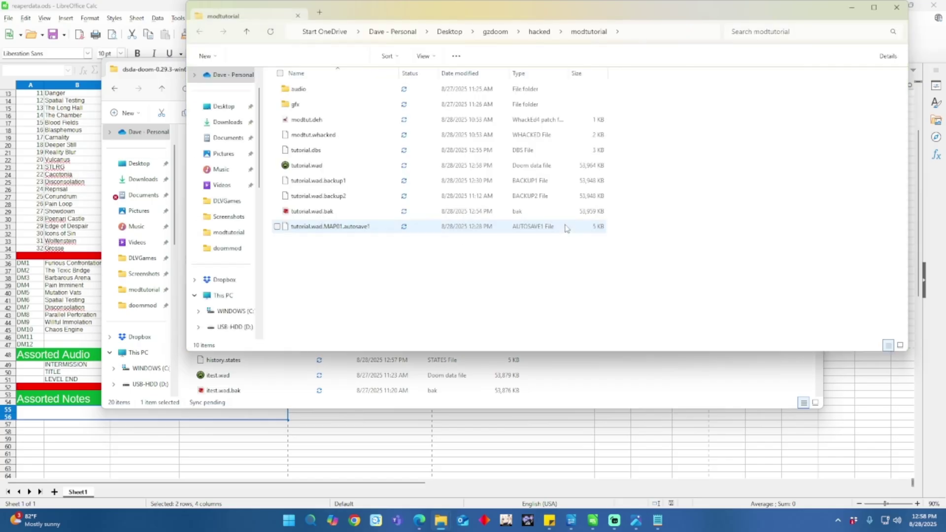
drag(478, 6, 635, 127)
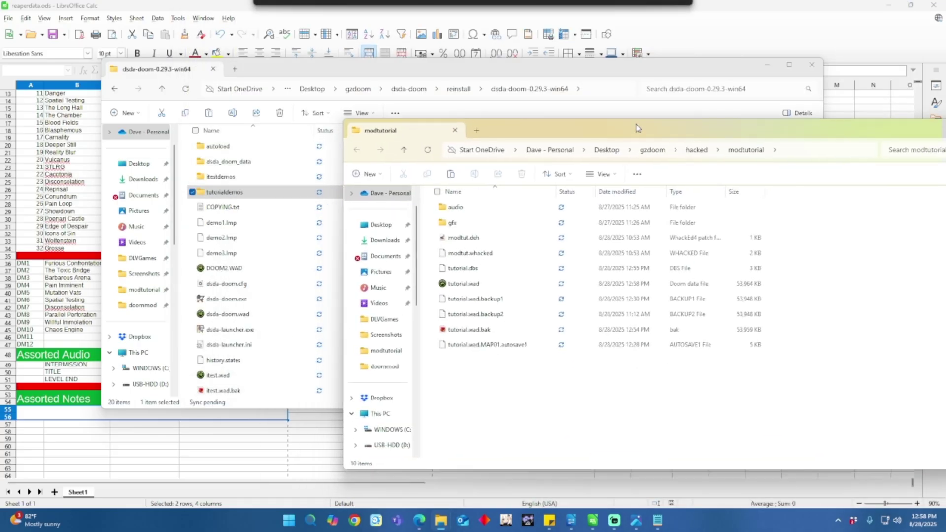
Launch dsda-doom.exe with the tutorial.wad file from the modtutorial folder.
click(192, 193)
scroll(251, 302, down, 2)
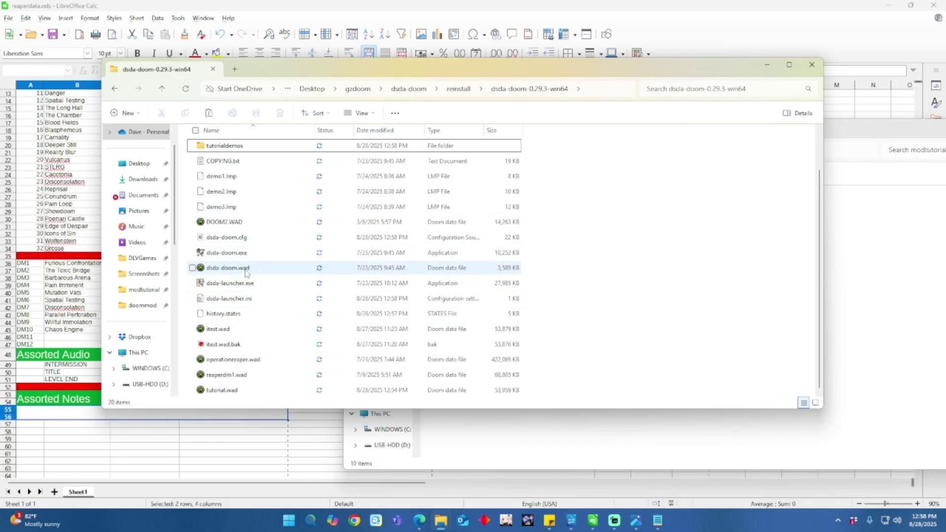
click(245, 253)
click(898, 334)
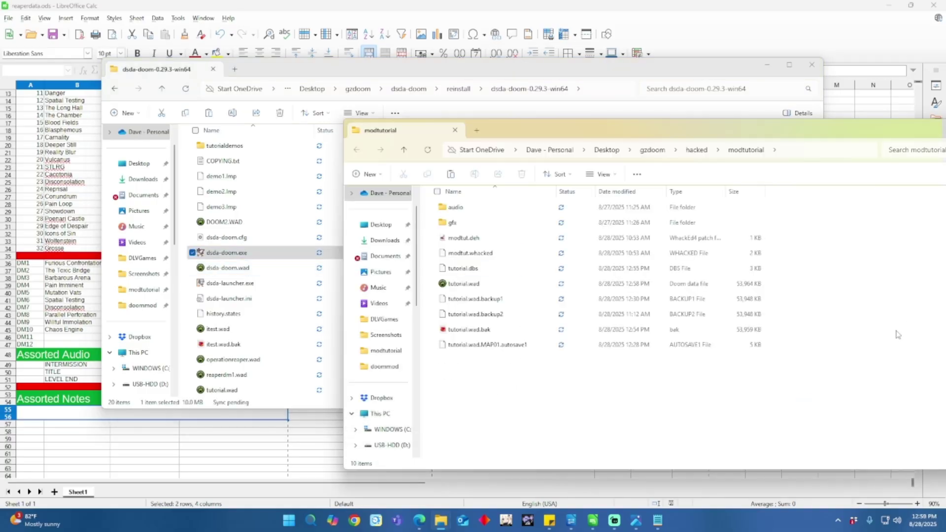
drag(464, 285, 246, 253)
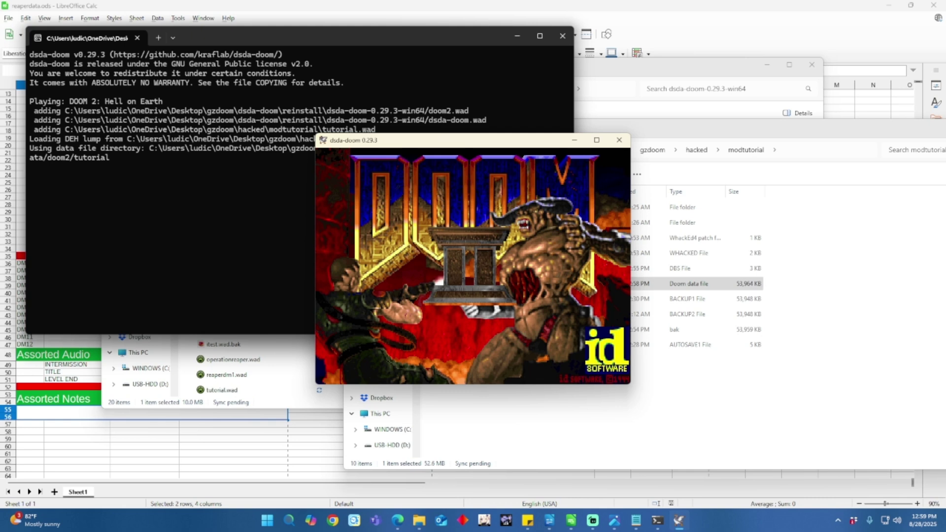
Watch the title screen, demo1 playback and credits screen in the game, and quit dsda-doom.
key(Escape)
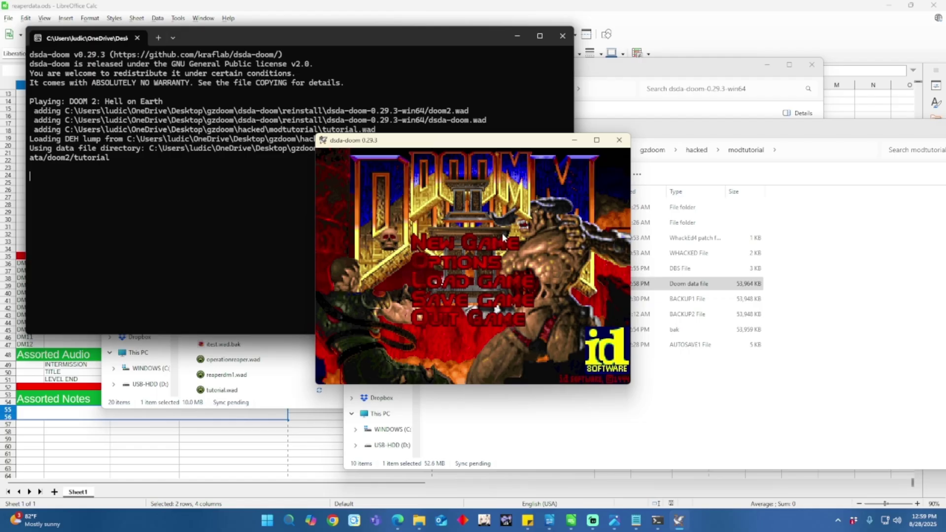
key(Escape)
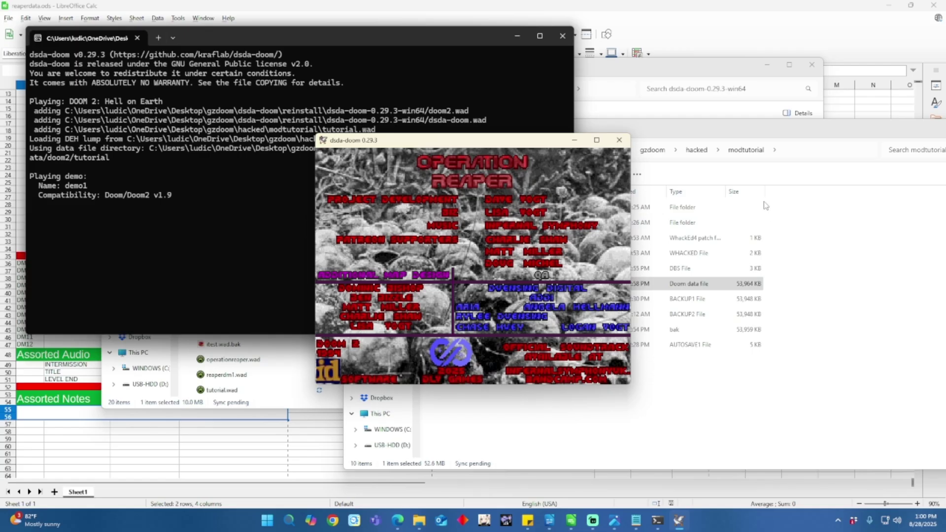
click(619, 141)
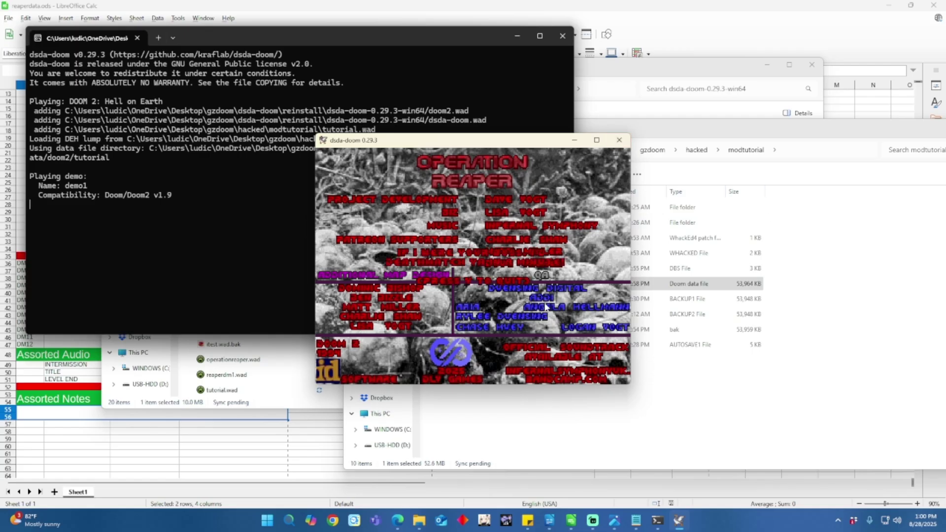
key(y)
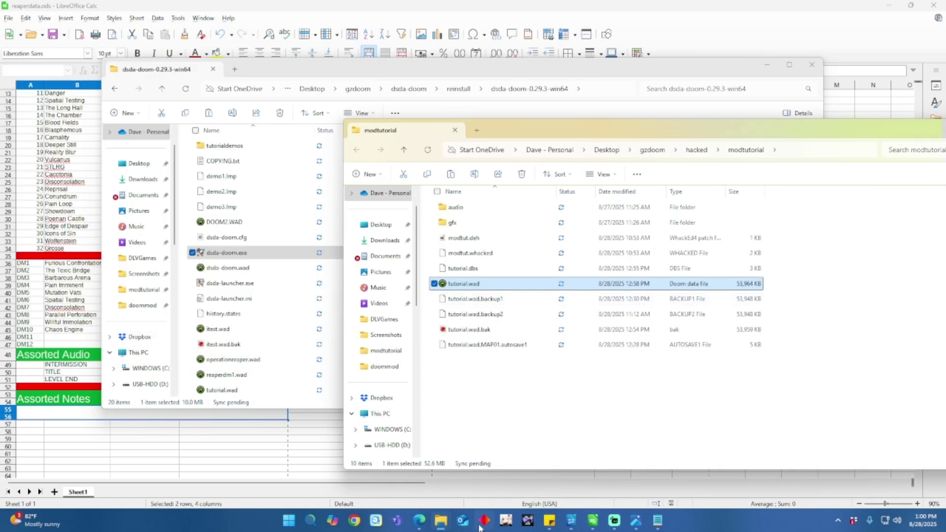
Start SLADE and open tutorial.wad from the recent files.
click(289, 520)
text(s)
click(315, 244)
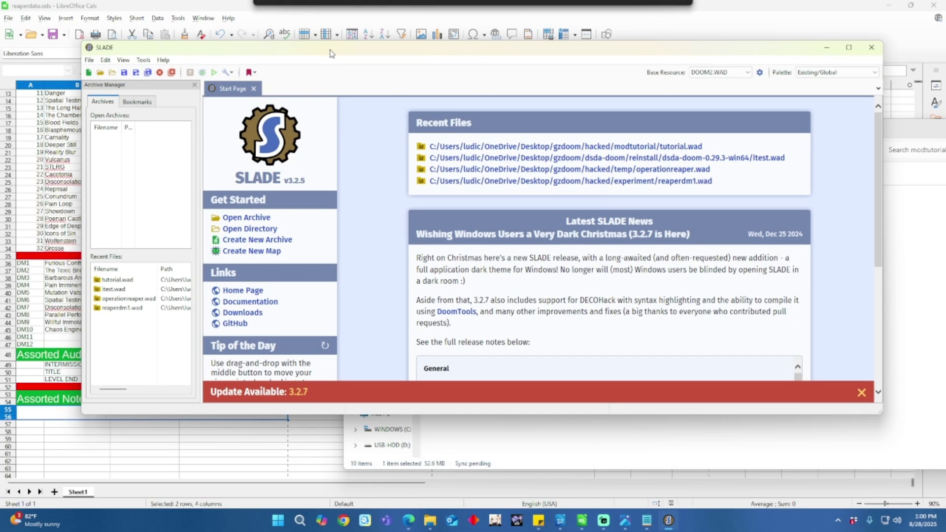
double_click(122, 280)
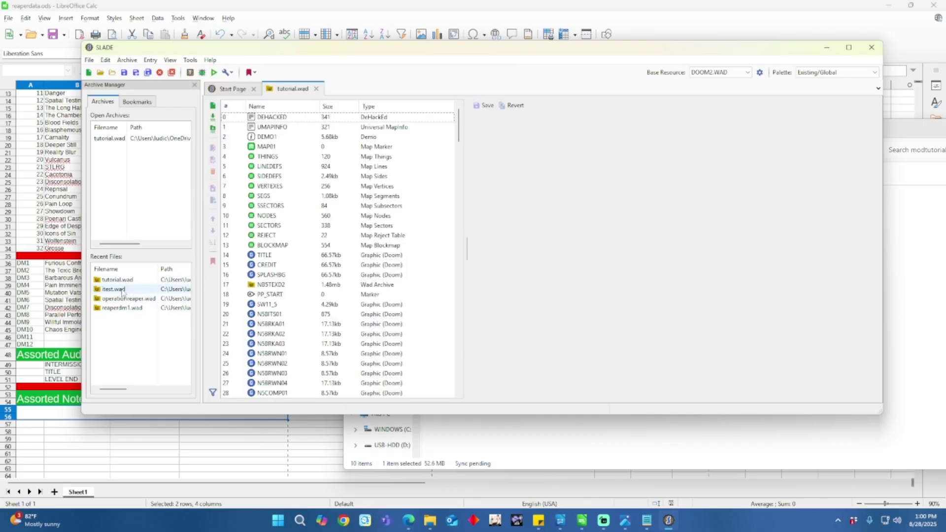
Open itest.wad, examine the entry name of its title graphic for comparison, and close that archive.
double_click(122, 290)
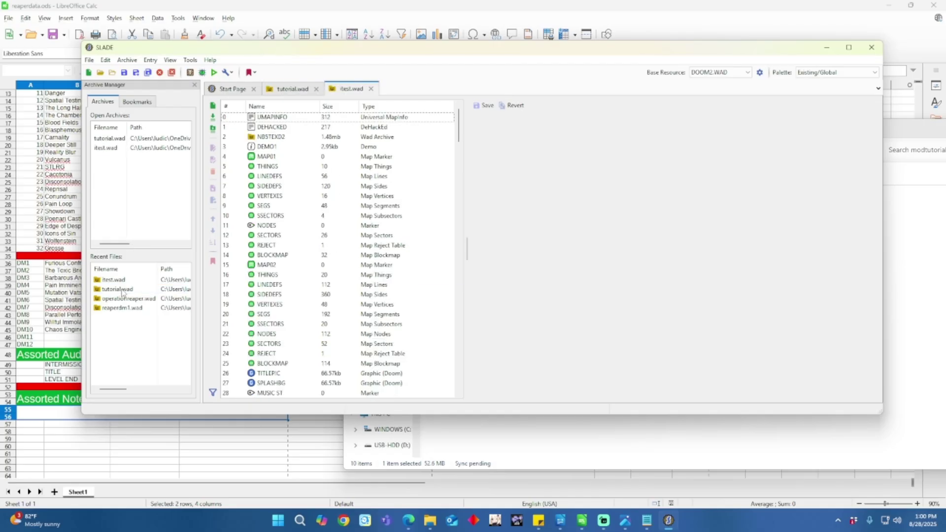
scroll(371, 220, down, 3)
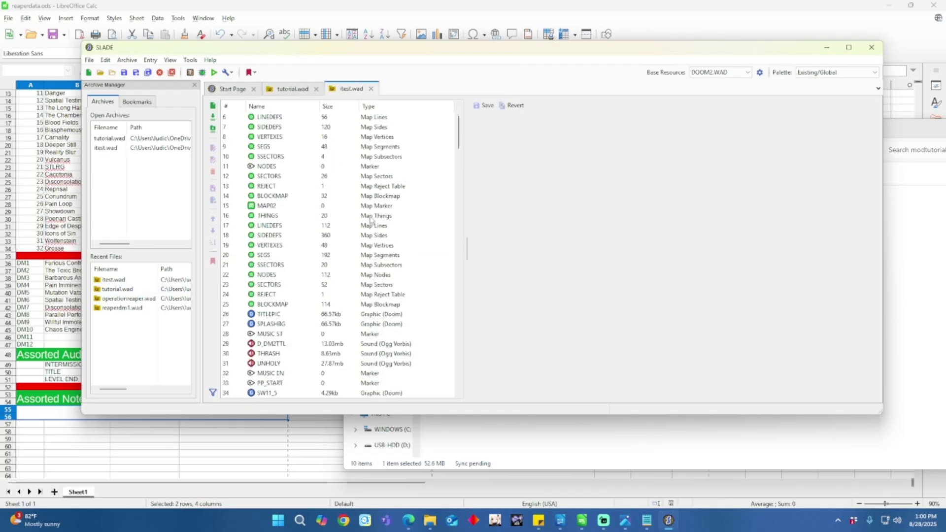
scroll(372, 224, down, 1)
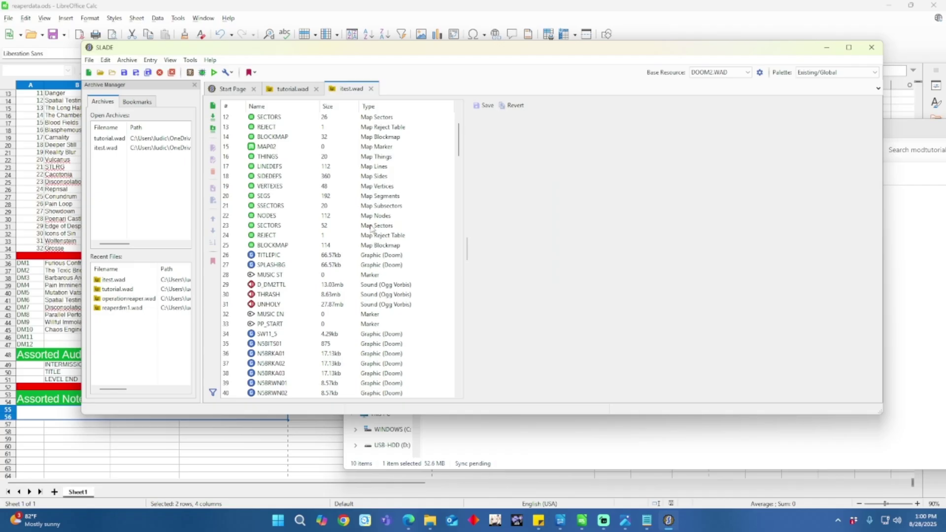
scroll(372, 227, down, 20)
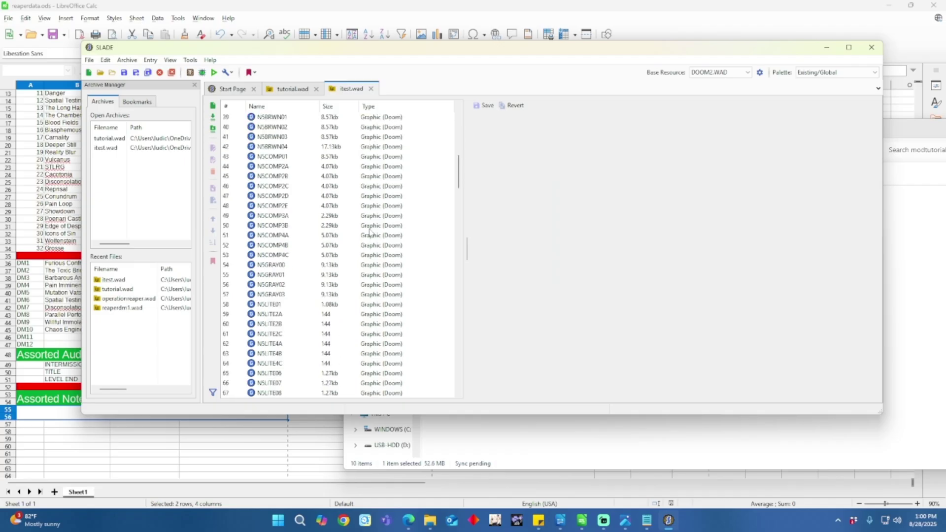
drag(460, 229, 464, 163)
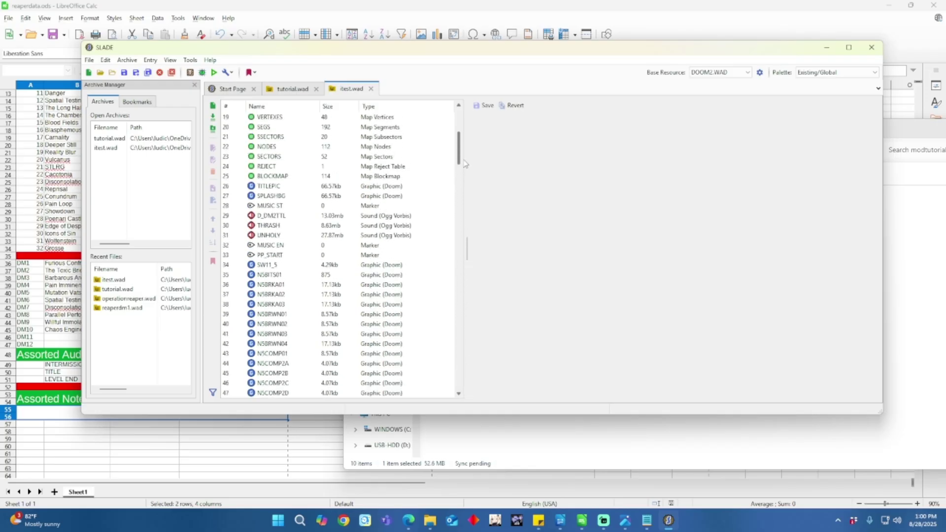
click(283, 189)
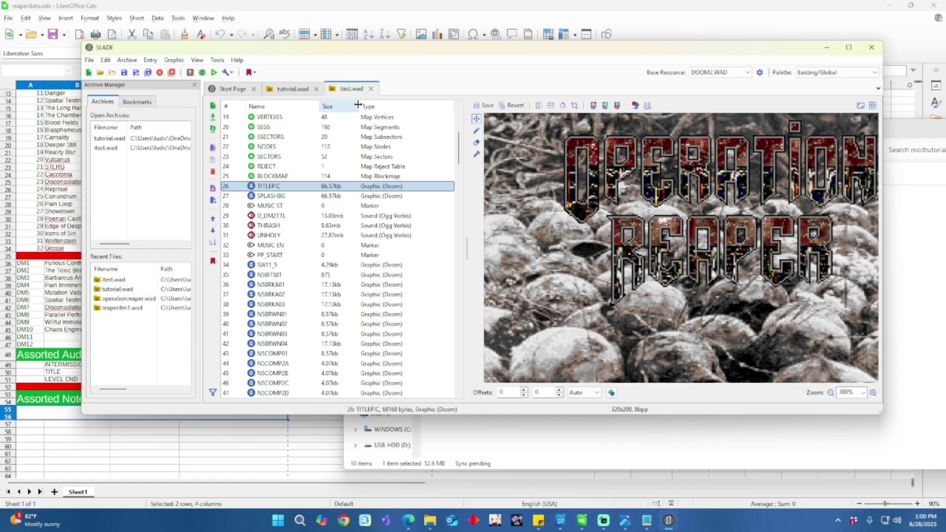
click(371, 89)
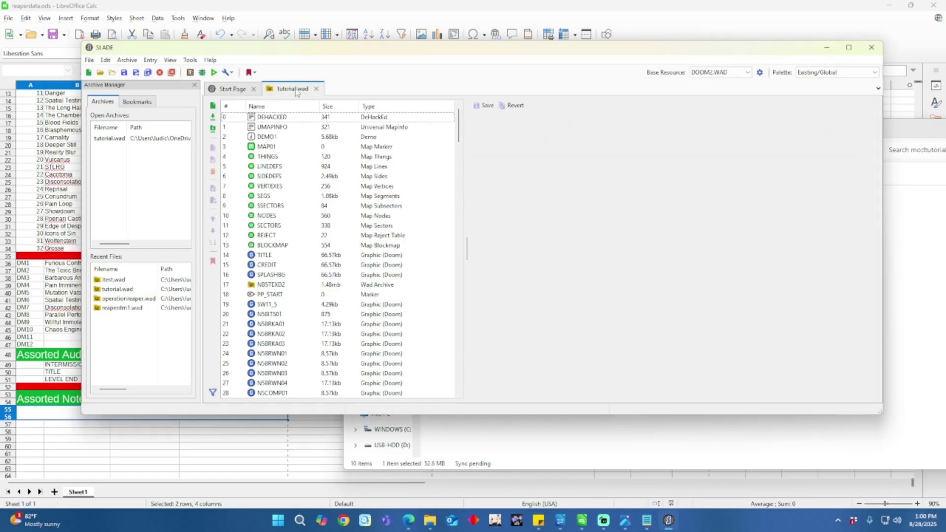
Rename the TITLE graphic entry in tutorial.wad to TITLEPIC.
click(265, 257)
right_click(266, 257)
click(287, 265)
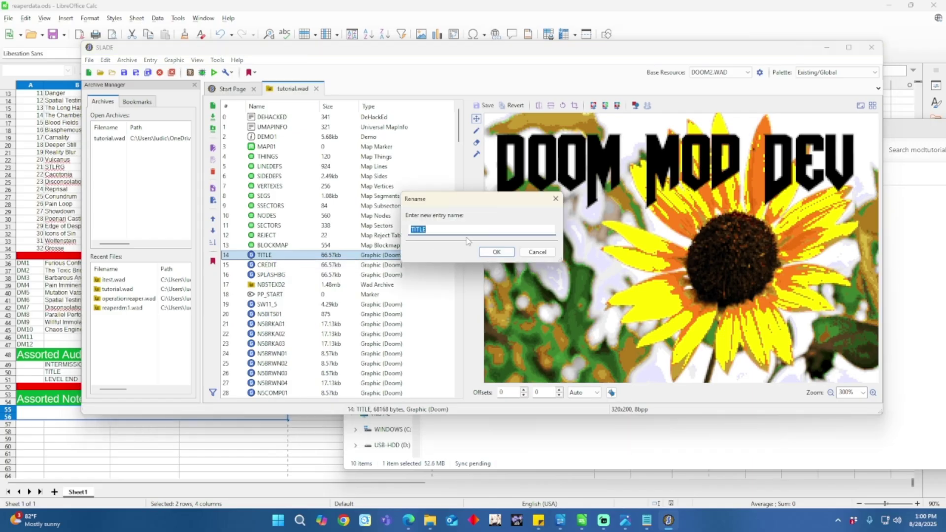
click(455, 227)
key(Return)
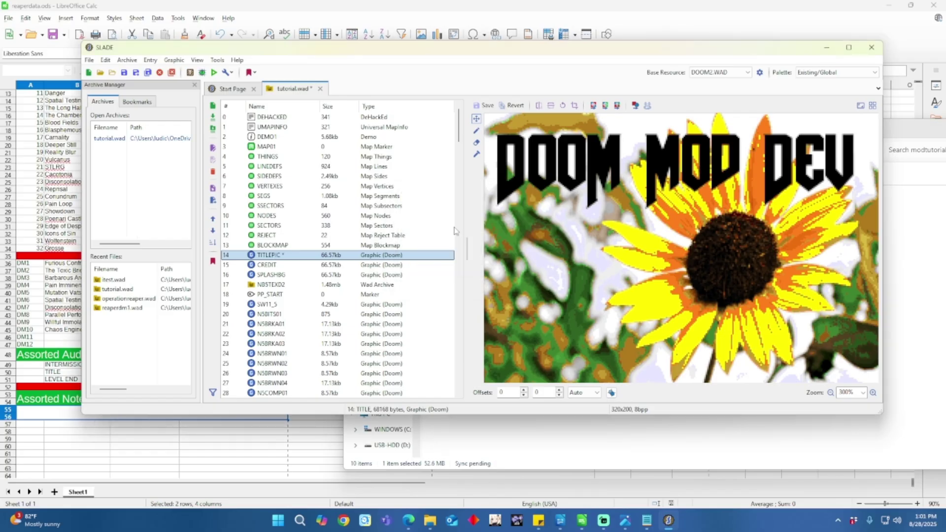
Save the renamed title entry in tutorial.wad and exit SLADE.
key(Up)
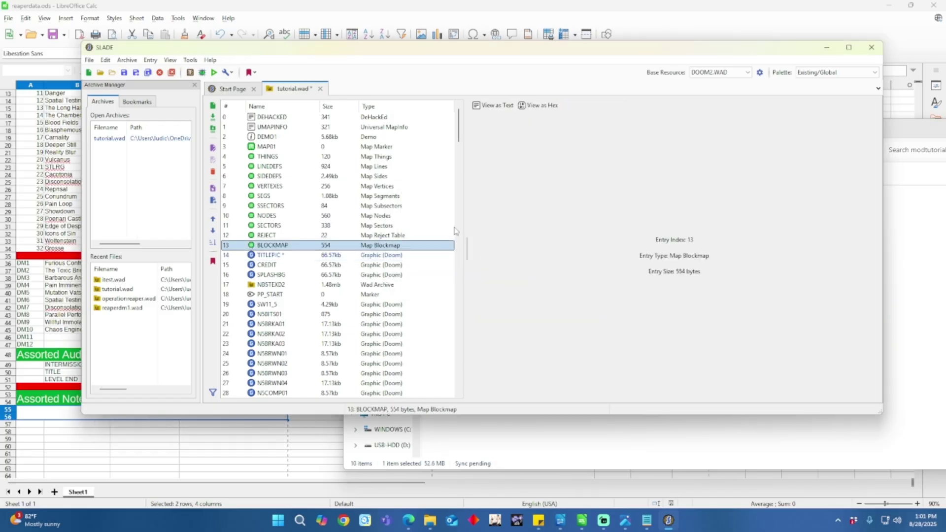
key(ctrl+s)
click(872, 47)
click(513, 231)
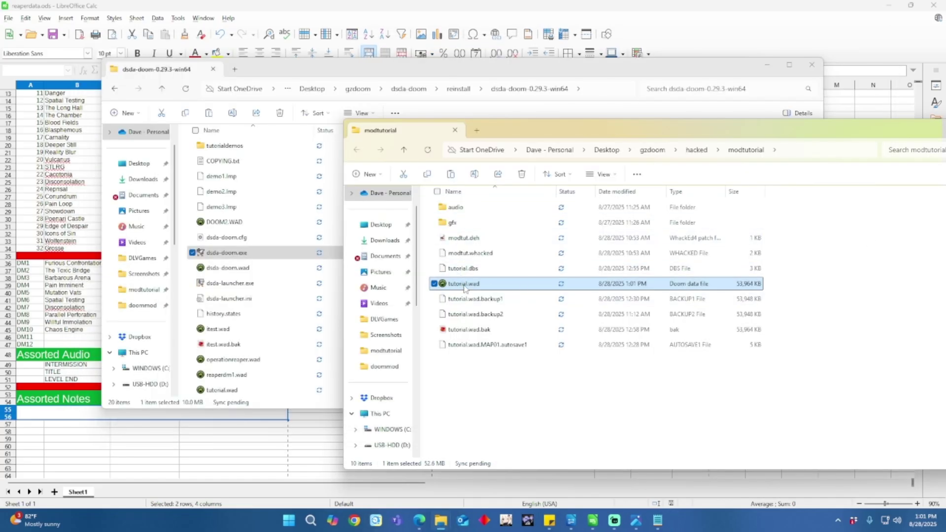
Run dsda-doom.exe with the updated tutorial.wad and open the game's main menu over the title screen.
drag(465, 289, 252, 254)
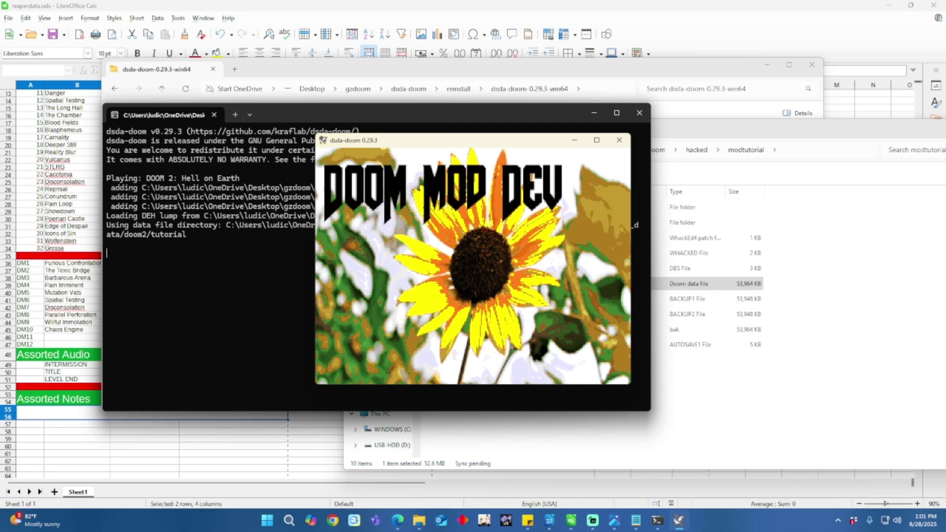
key(Escape)
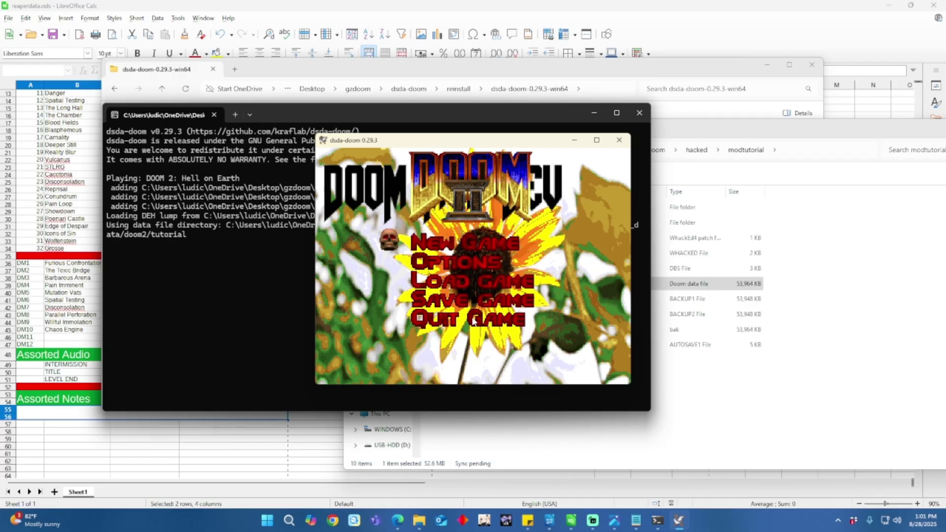
Quit DSDA-Doom through the game's main menu and confirm the exit.
key(Down)
key(Down)
key(Down)
key(Down)
key(Return)
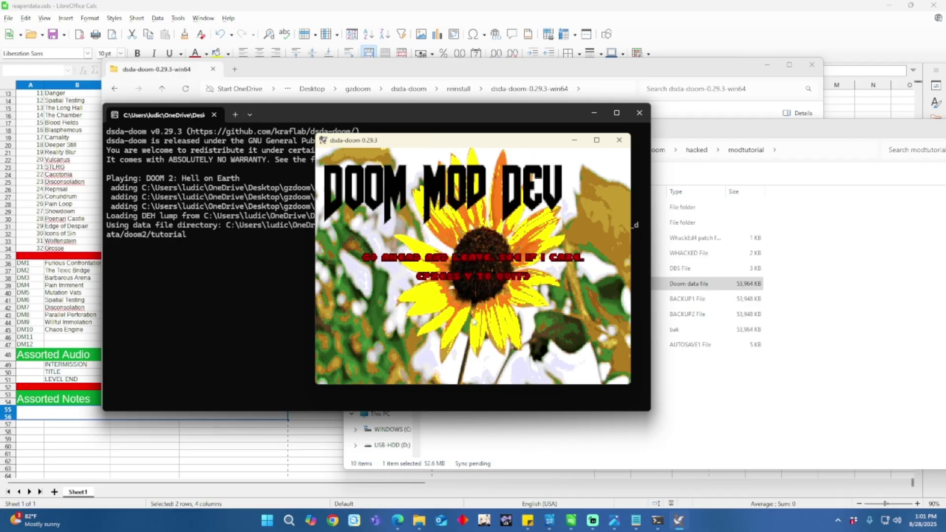
key(y)
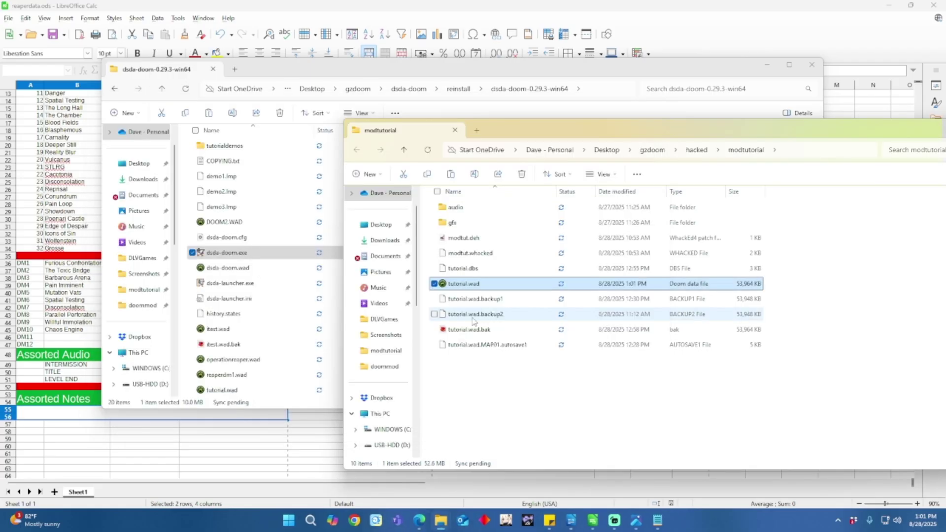
Launch DOOM + DOOM II from the Xbox app, bring its window to the front and enter DOOM II.
click(289, 521)
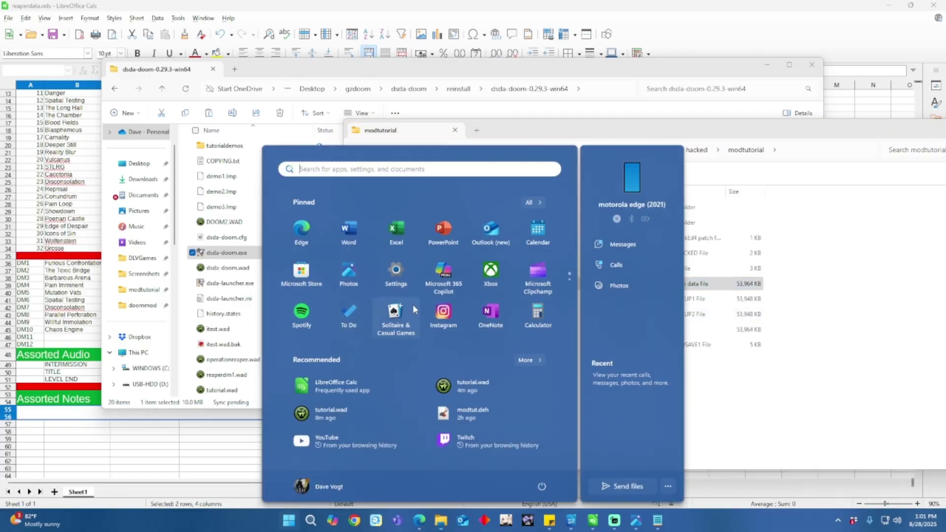
click(495, 272)
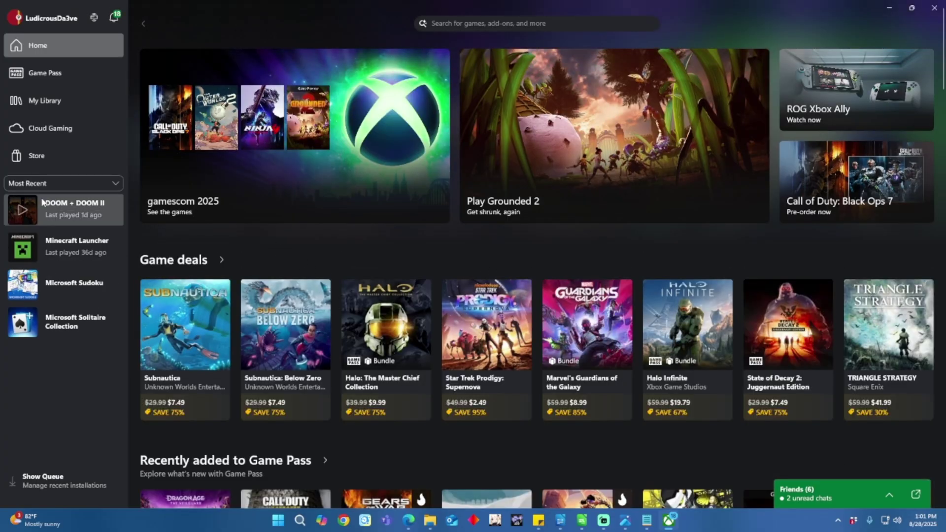
click(24, 213)
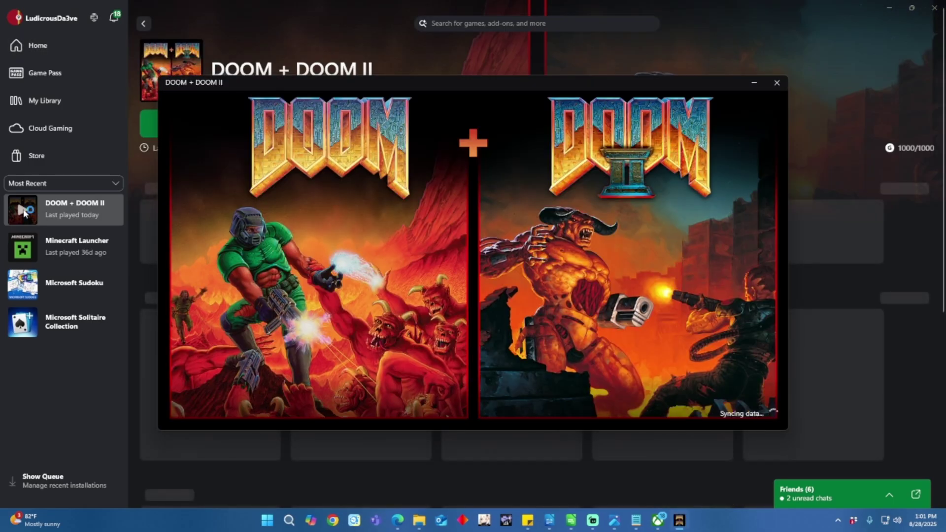
drag(521, 80, 508, 256)
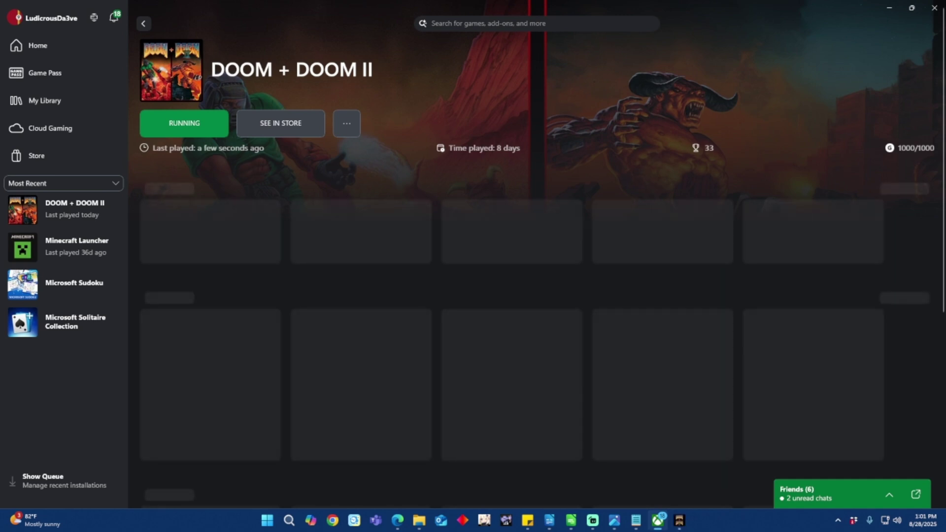
mouse_move(679, 520)
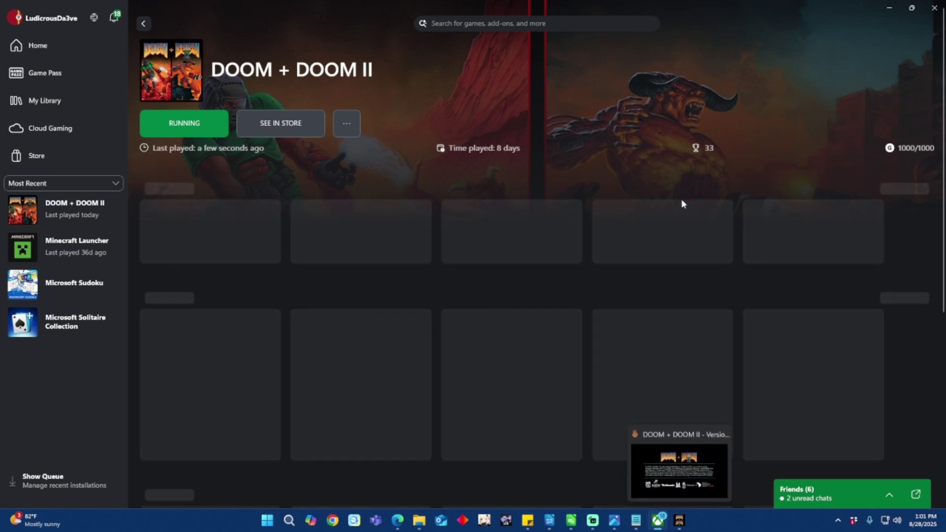
click(680, 521)
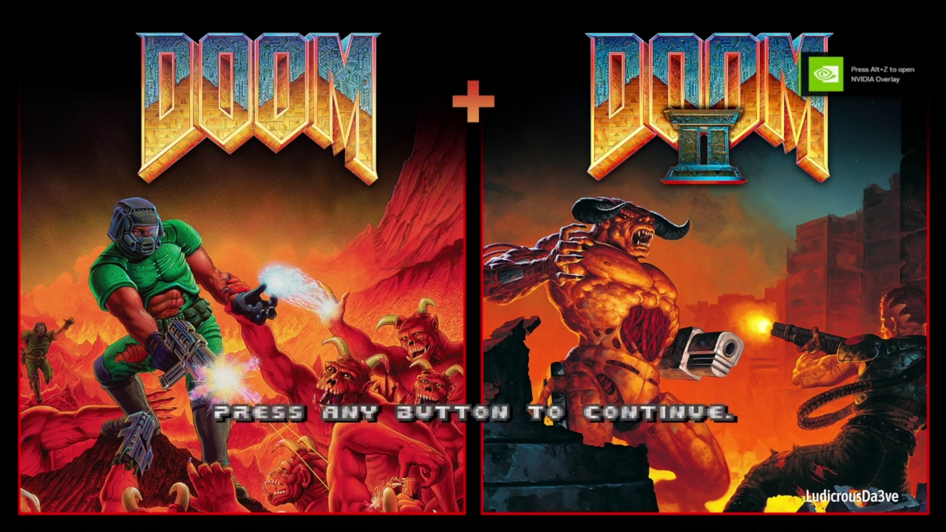
click(395, 355)
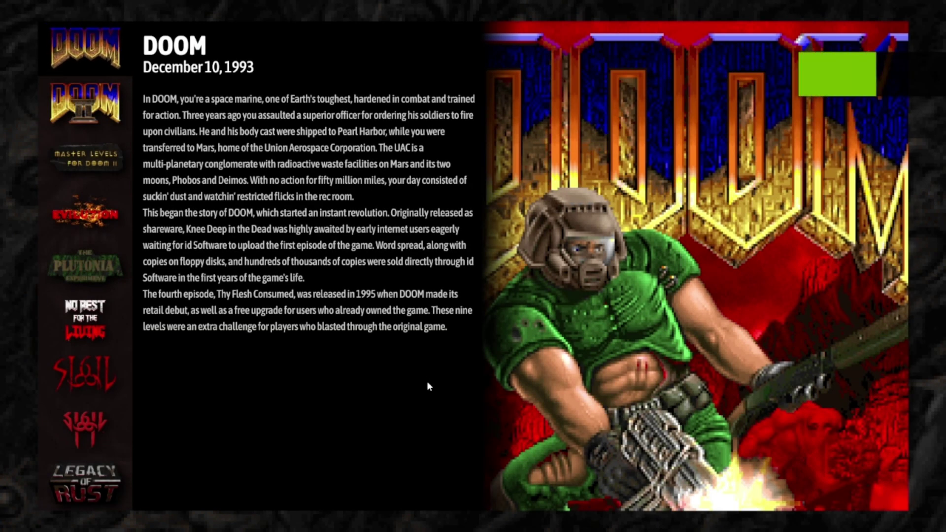
click(83, 94)
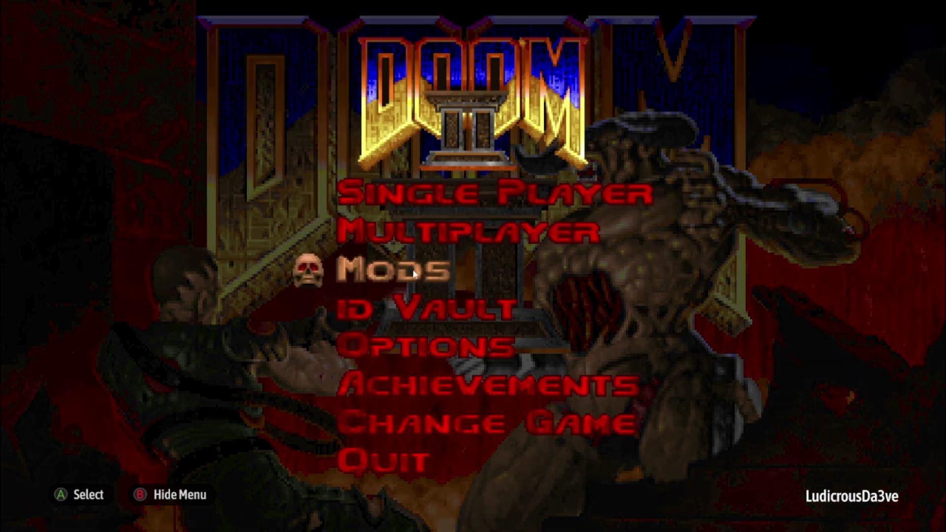
Show the playable mods in DOOM II and open the local mods directory.
click(414, 274)
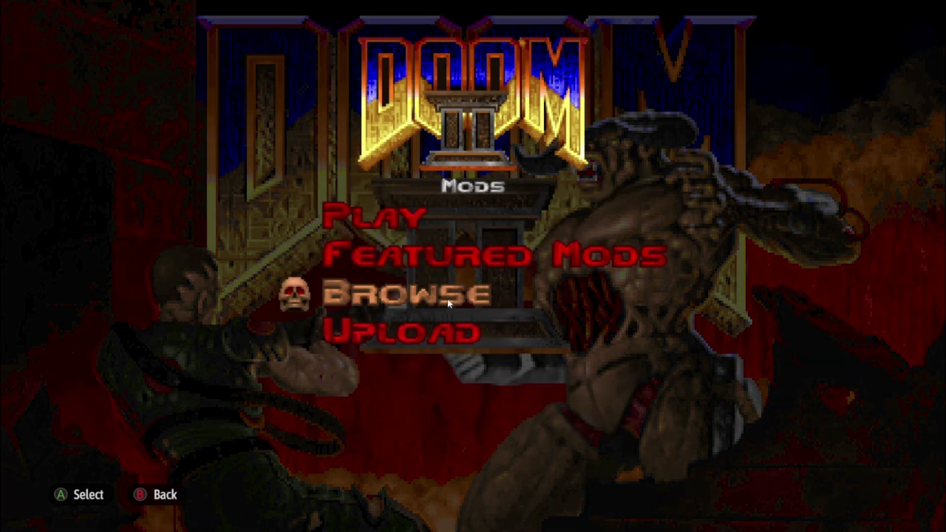
click(394, 224)
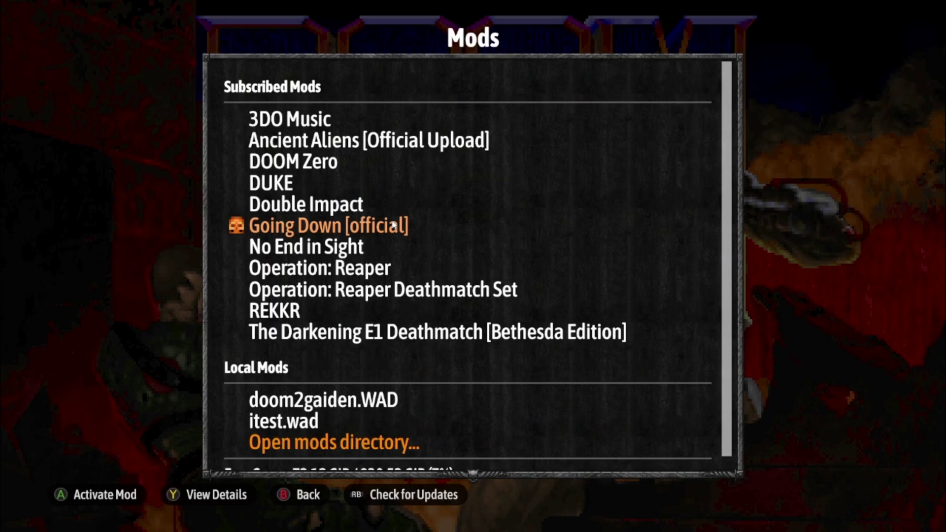
scroll(366, 400, down, 1)
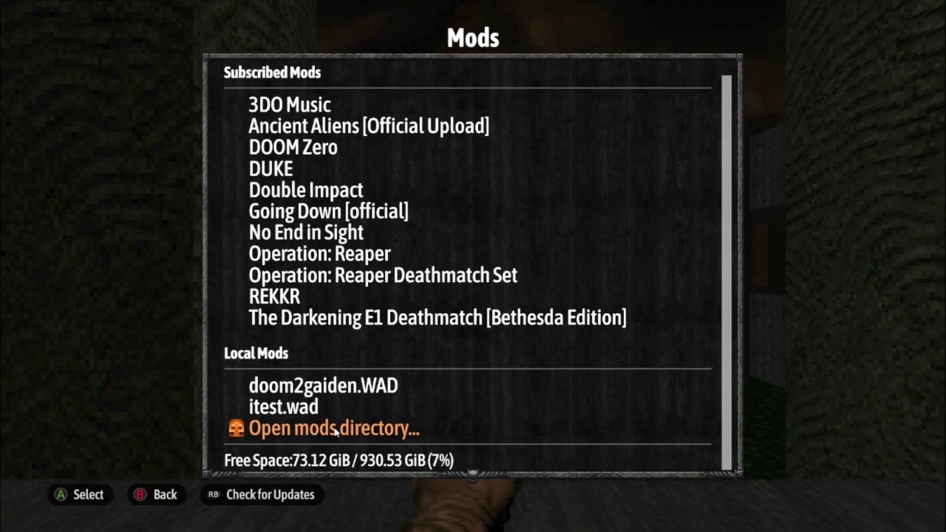
click(335, 431)
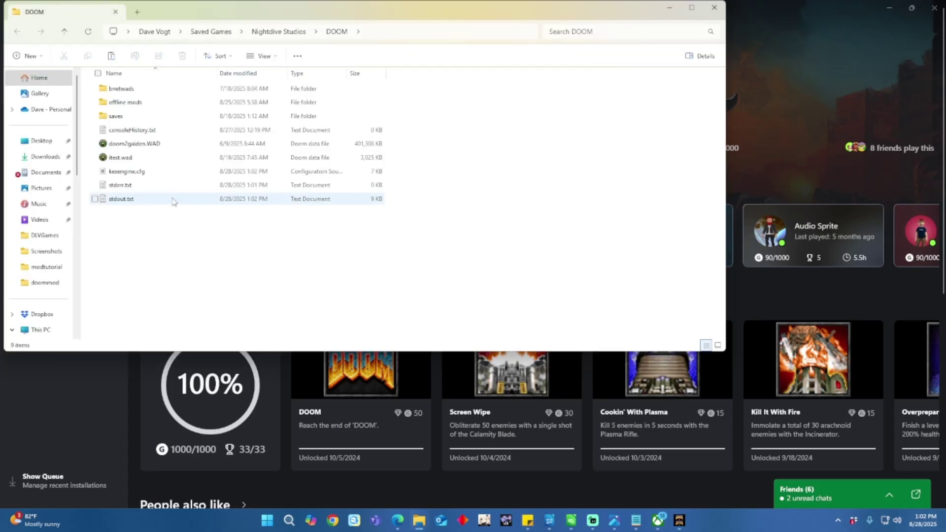
Copy tutorial.wad from the modtutorial folder into the game's DOOM mods directory.
mouse_move(415, 525)
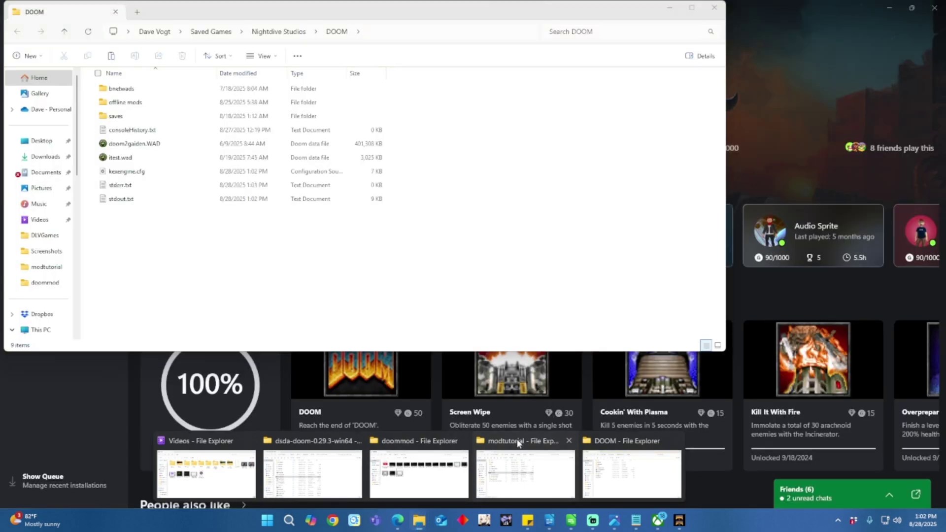
click(520, 446)
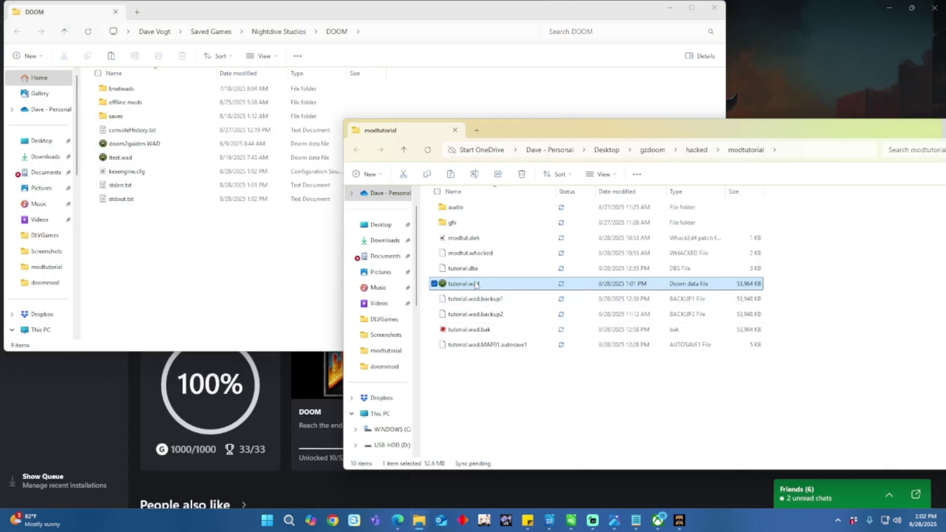
drag(477, 287, 128, 247)
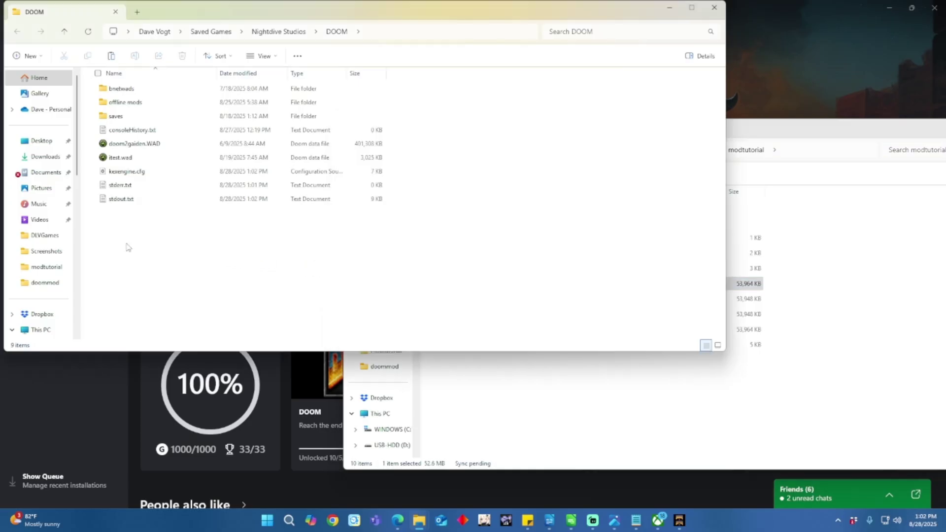
click(305, 266)
Switch back to the running DOOM + DOOM II game and activate the local mod tutorial.wad.
click(793, 17)
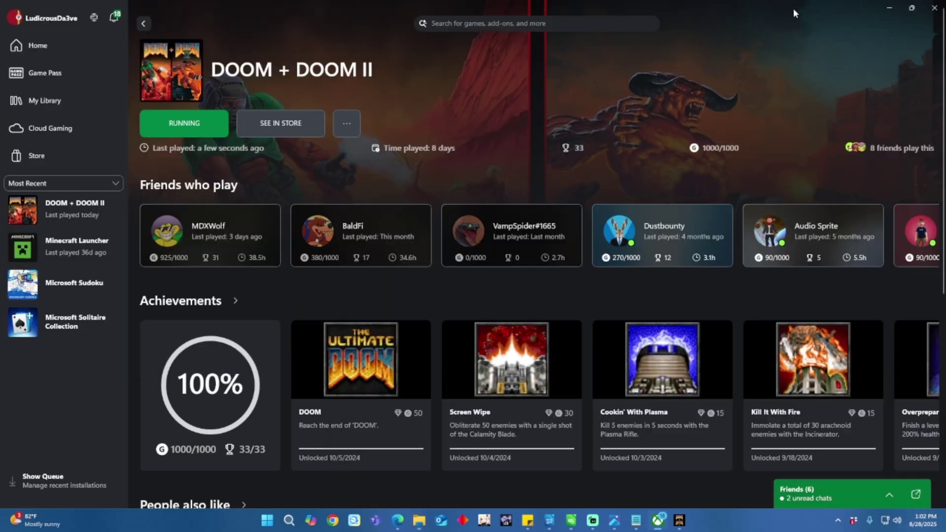
click(681, 521)
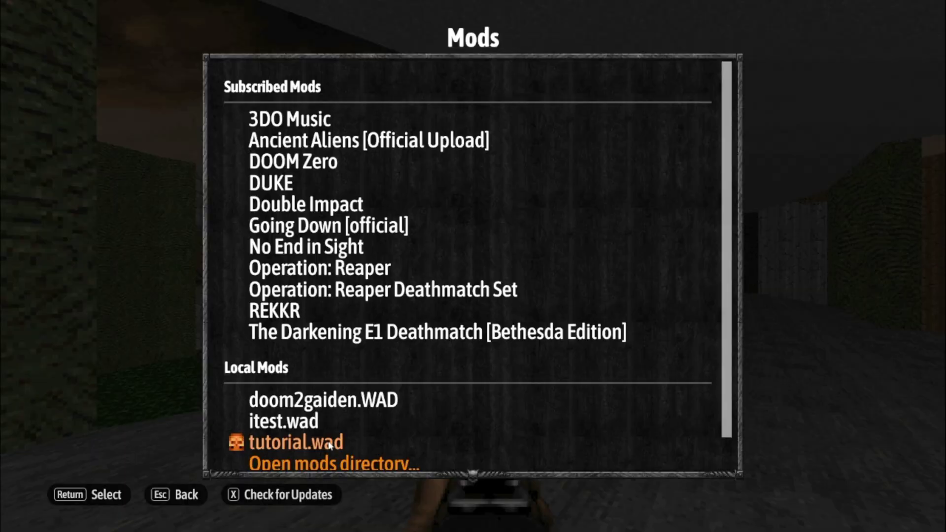
click(330, 446)
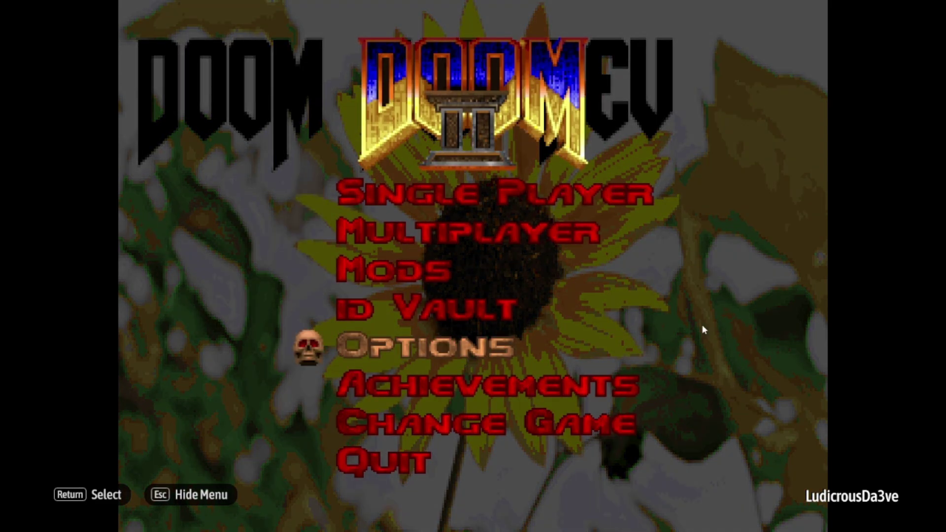
Start a local two-player cooperative match on MAP01: Numero Uno at Ultra-Violence difficulty.
click(538, 234)
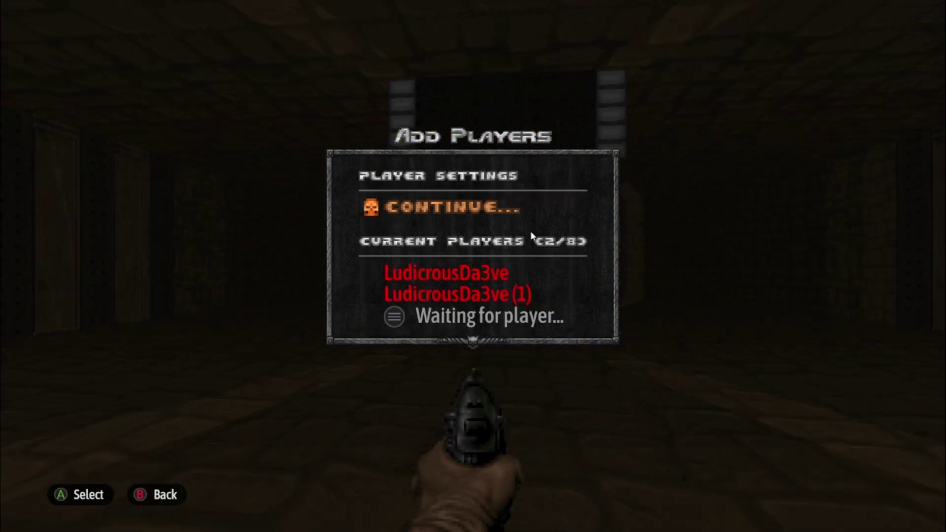
key(Escape)
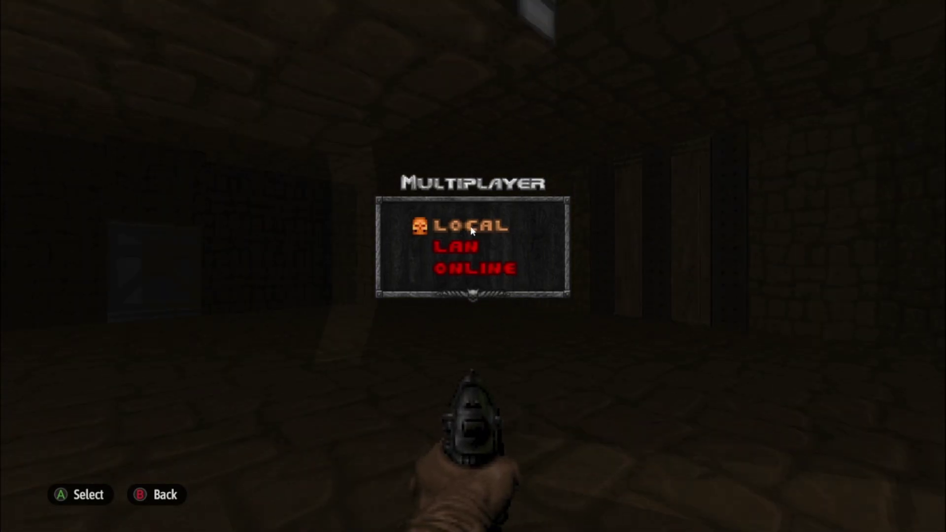
click(470, 225)
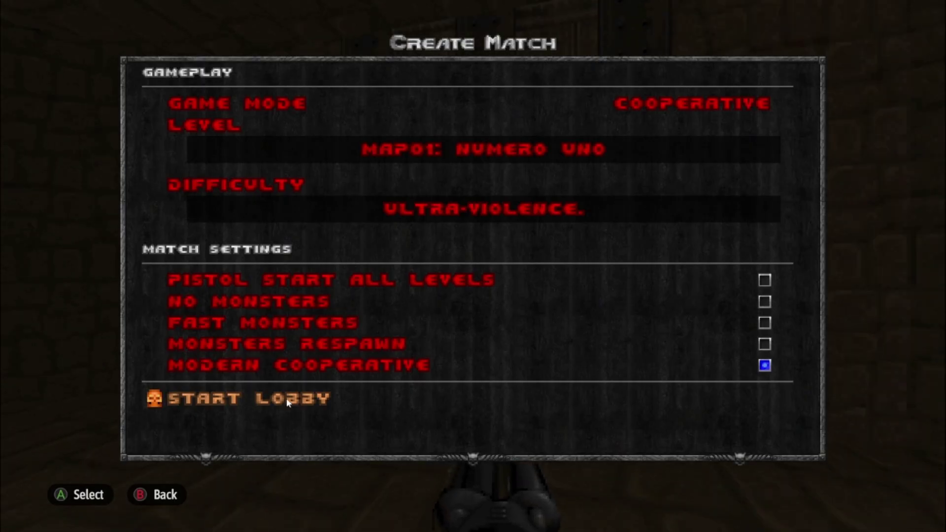
click(288, 401)
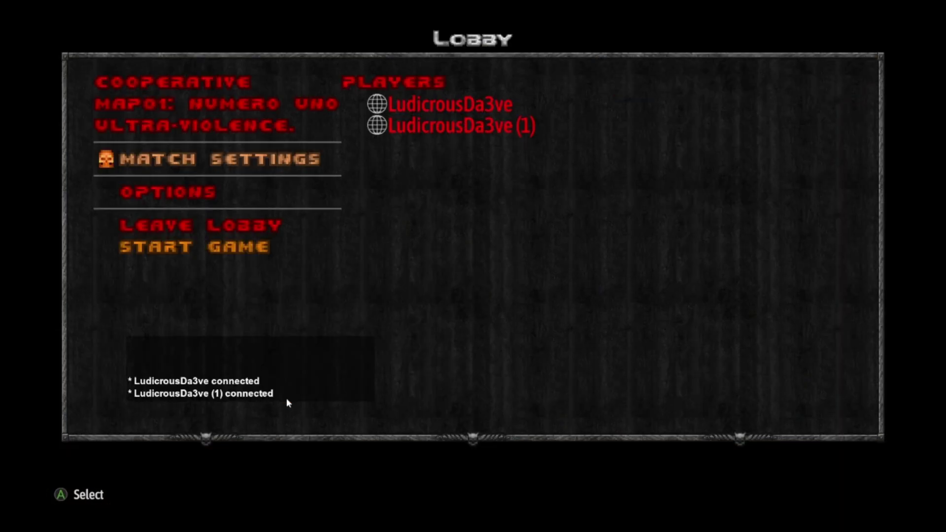
click(249, 251)
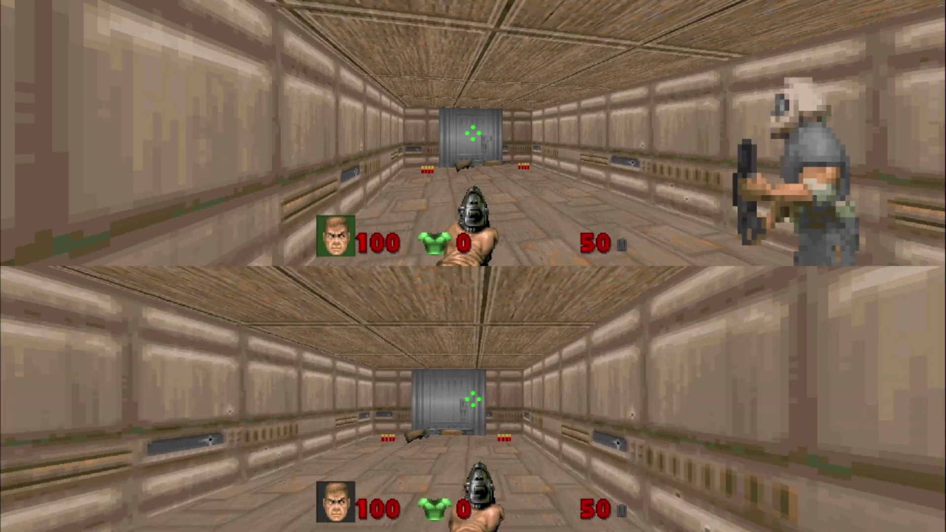
Playtest MAP01 in split screen, taking the shotgun, opening the corridor door and trying the blue-key door beyond the poison pool.
key(w)
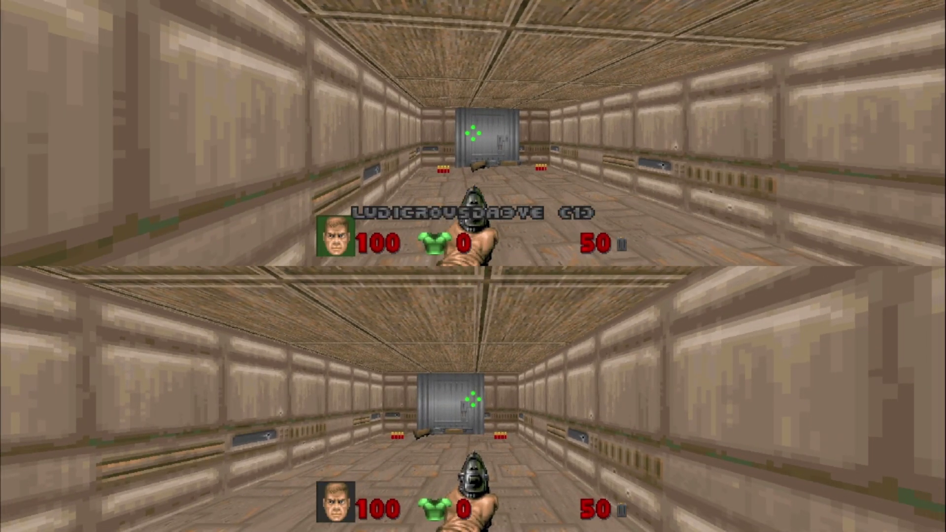
key(w)
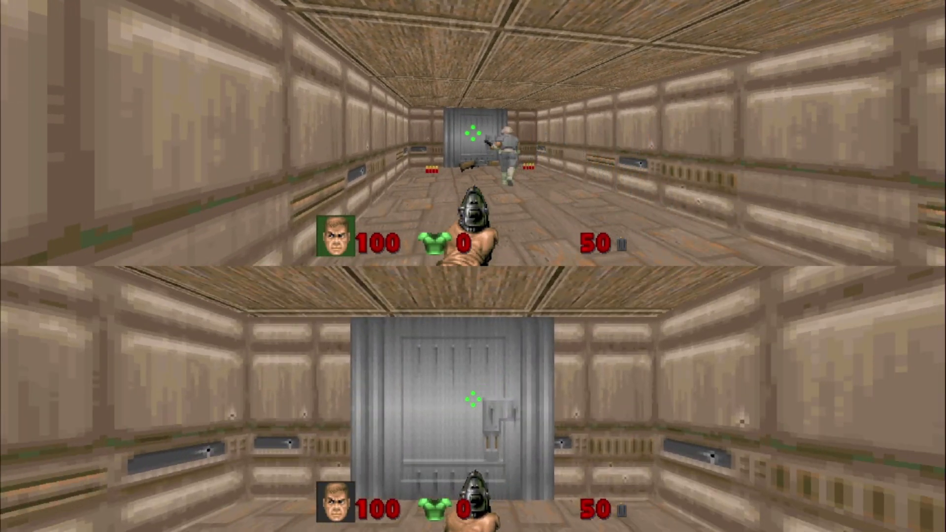
key(w)
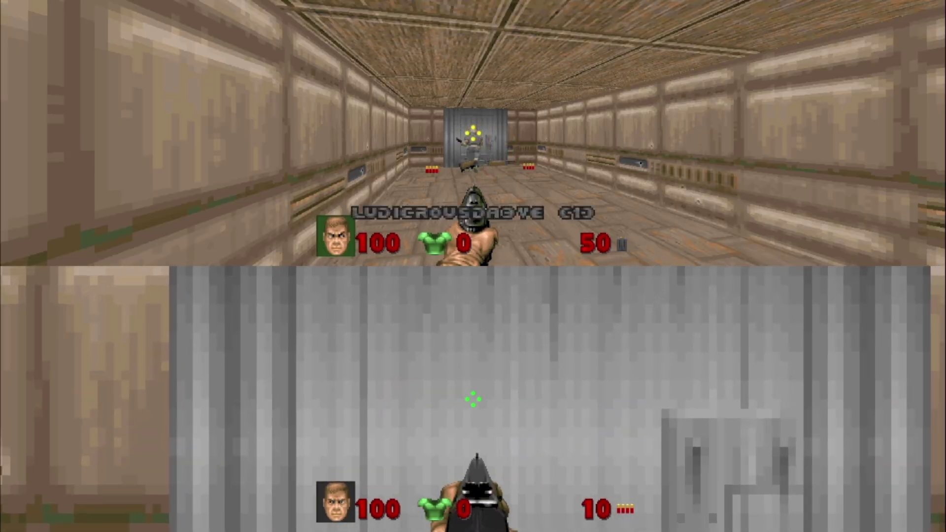
key(w)
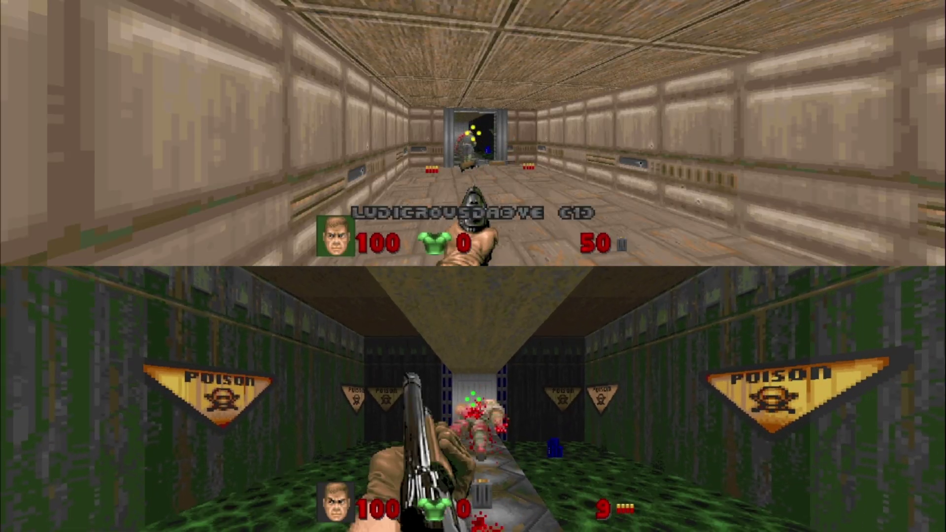
key(space)
key(s)
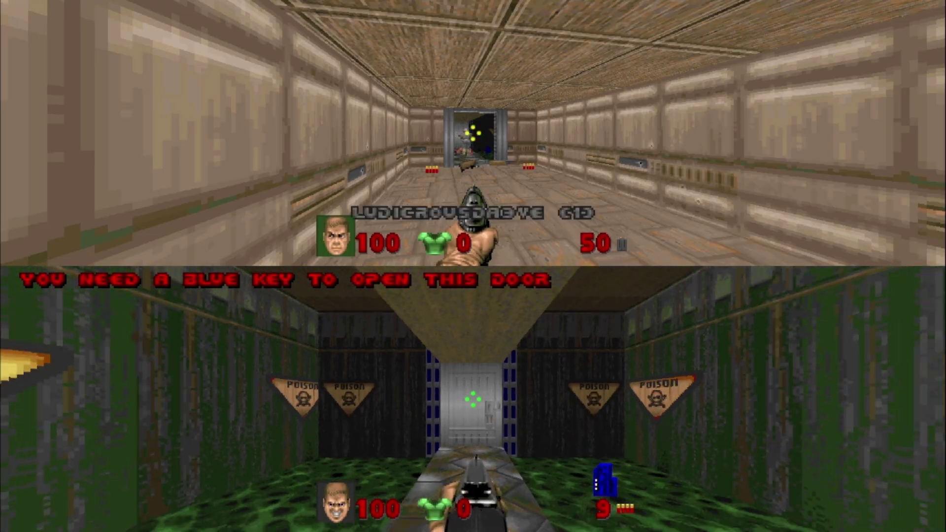
key(3)
key(Left)
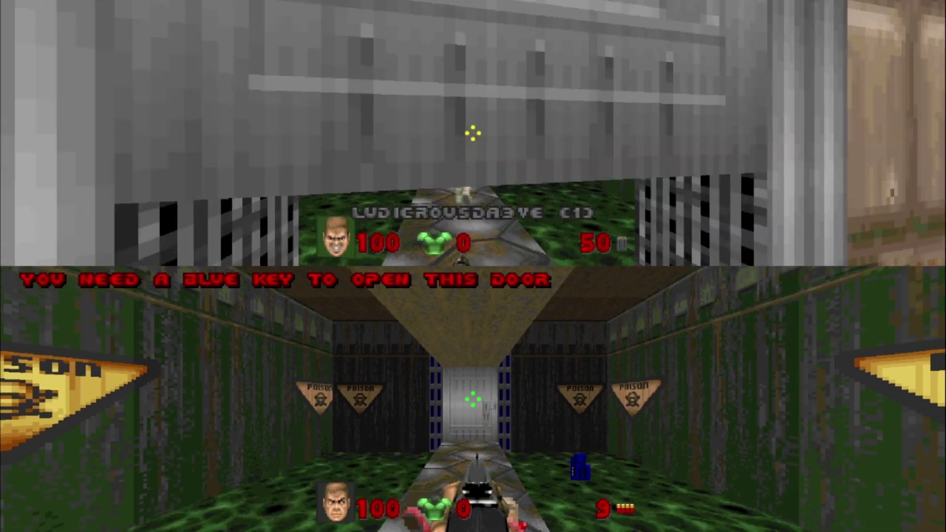
key(Left)
End the cooperative game and set the lobby's match to Deathmatch on MAP02: Numero Two-o, Nightmare! difficulty, with No Monsters enabled.
key(Escape)
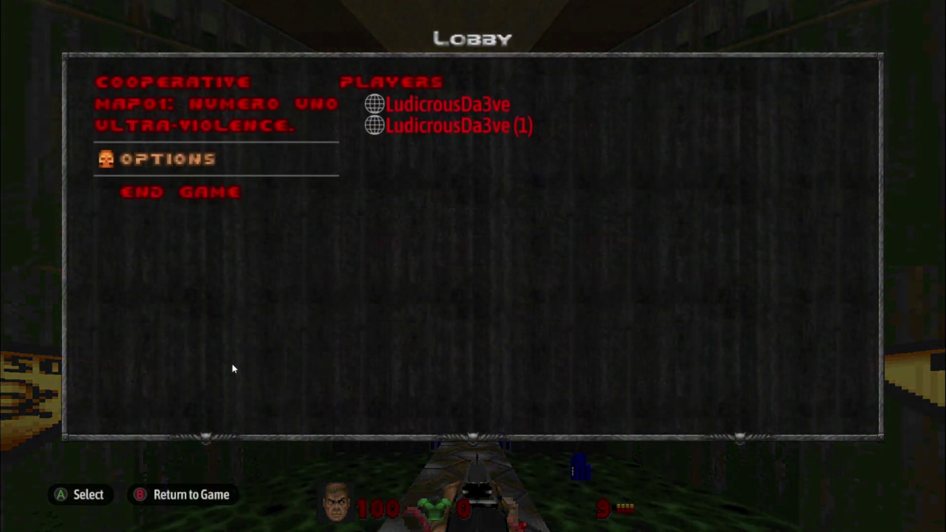
click(192, 194)
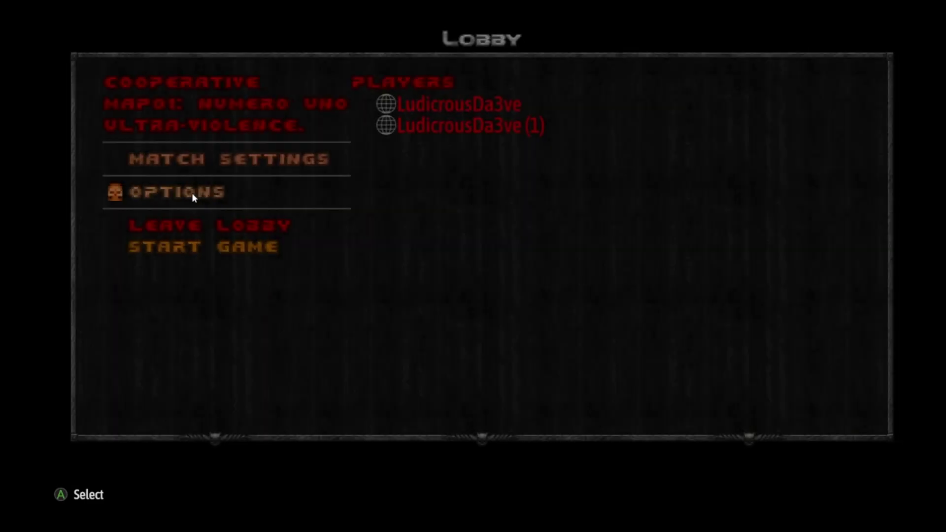
click(231, 162)
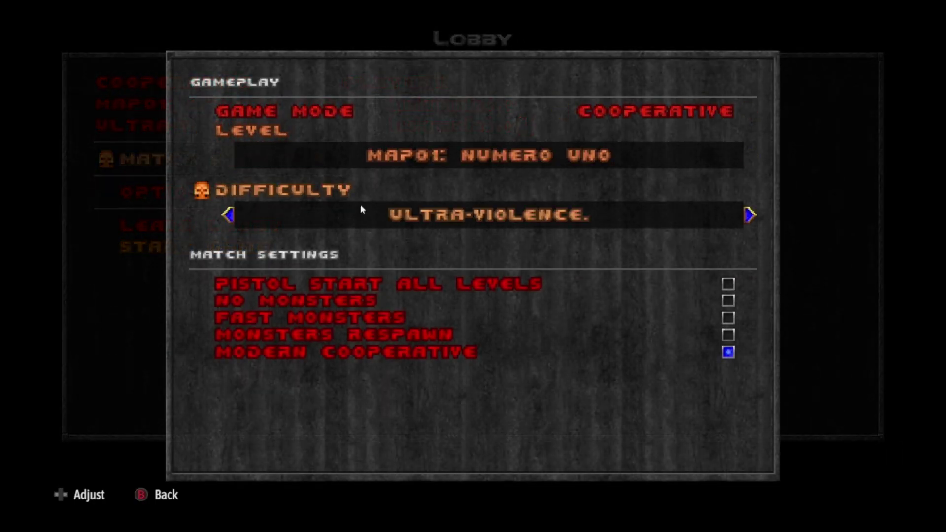
click(749, 111)
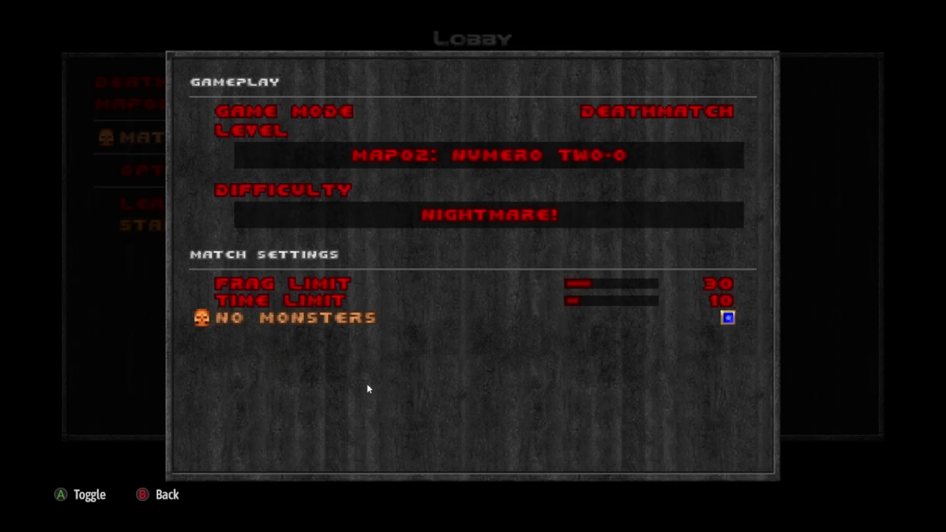
Start the deathmatch on MAP02 and collect the armor, the super shotgun and the box of shells with the second player.
key(Escape)
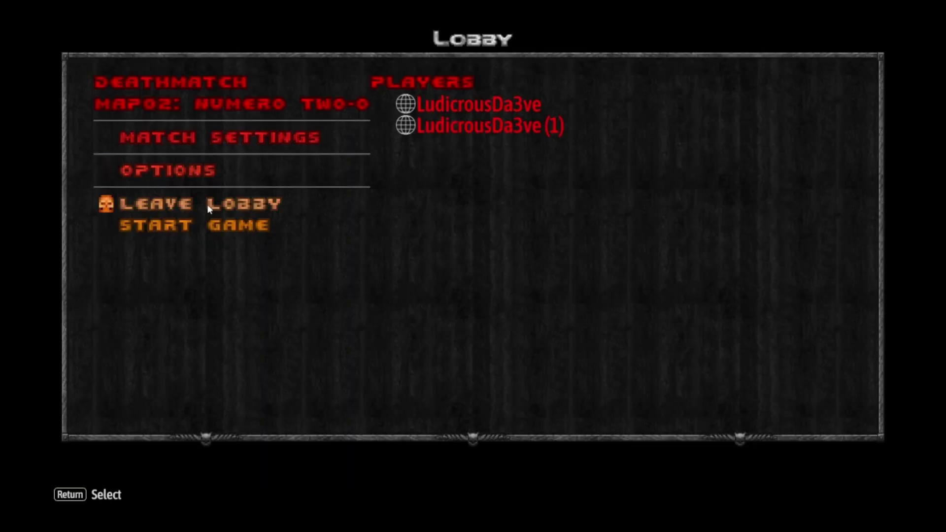
click(212, 228)
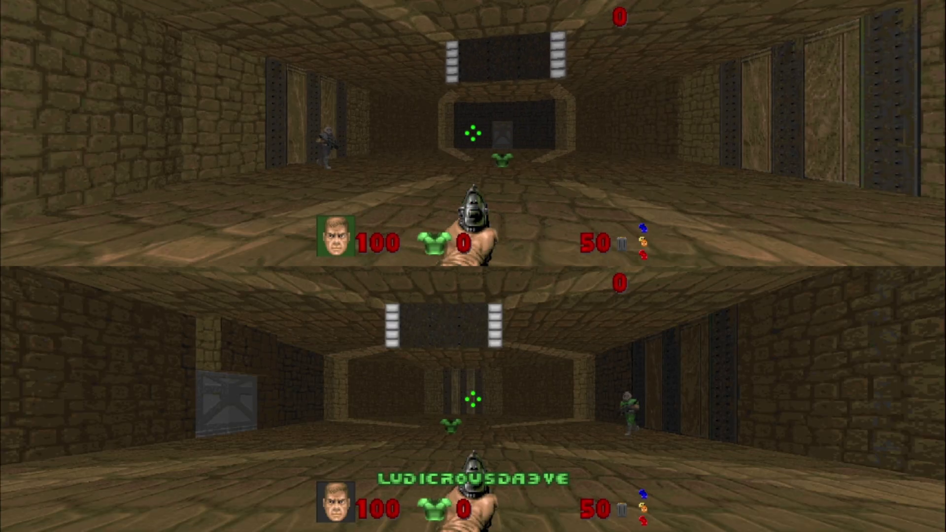
key(w)
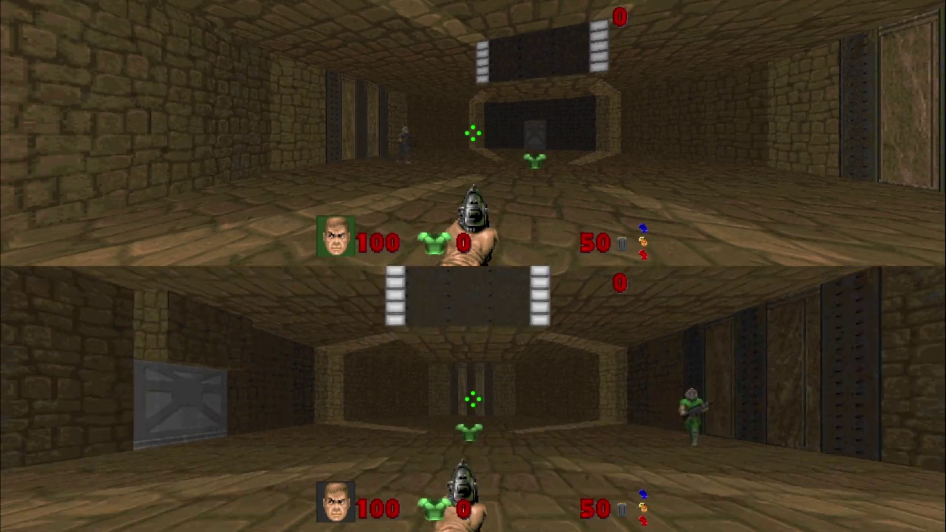
key(w)
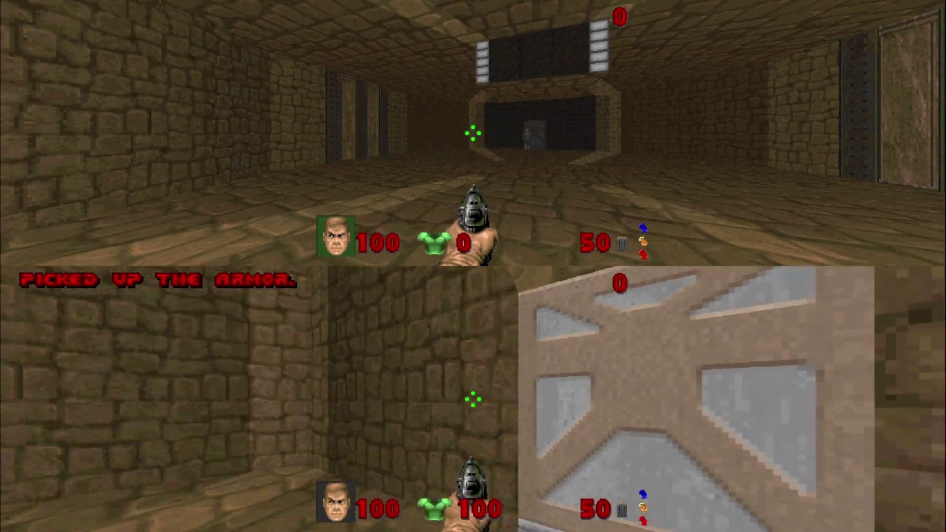
key(Left)
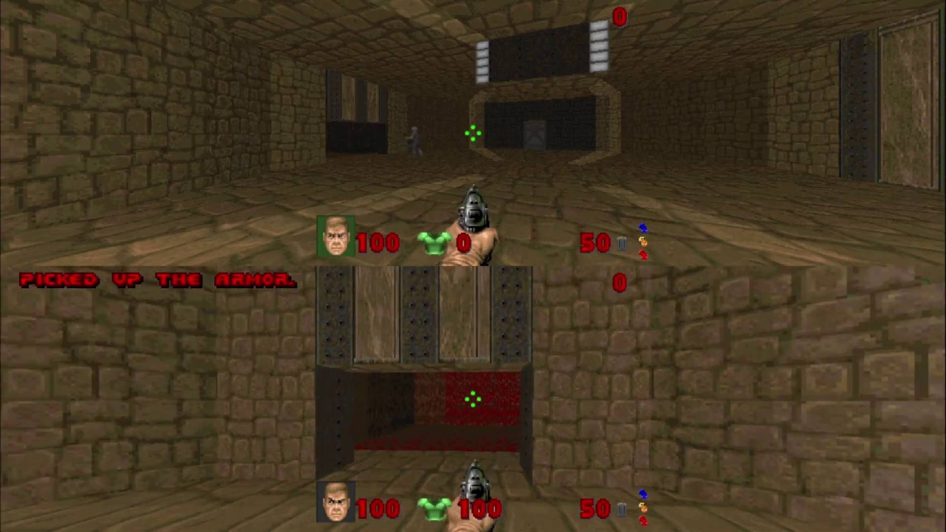
key(Left)
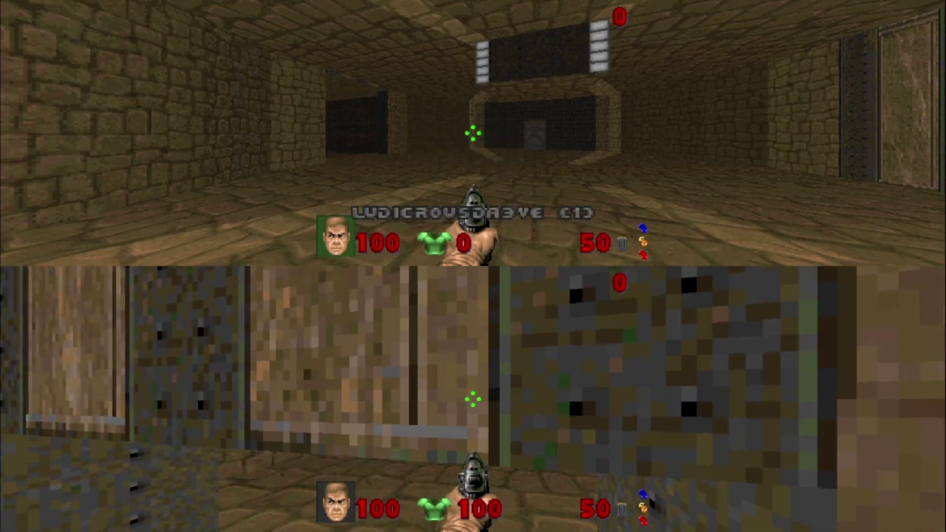
key(w)
key(Left)
key(w)
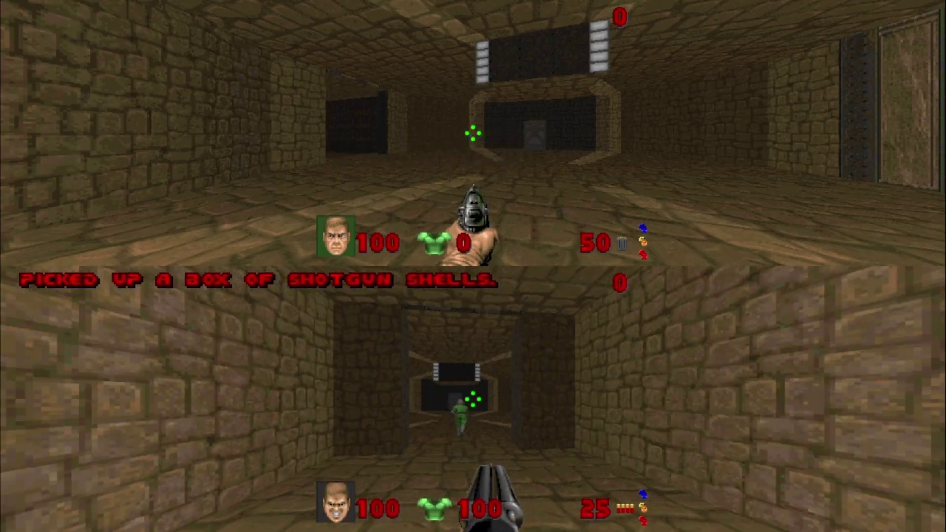
Approach the first player in the main hall and frag them with the super shotgun.
key(Right)
key(ctrl)
key(s)
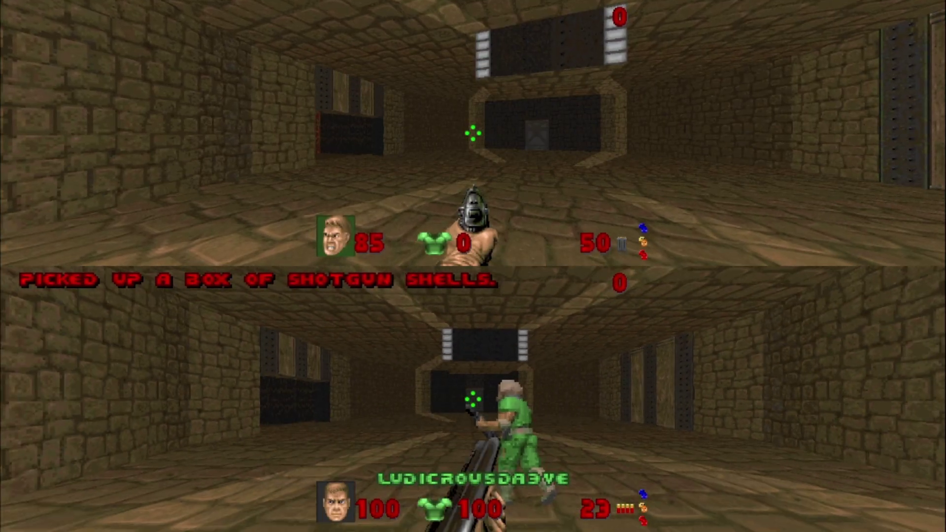
key(ctrl)
key(ctrl)
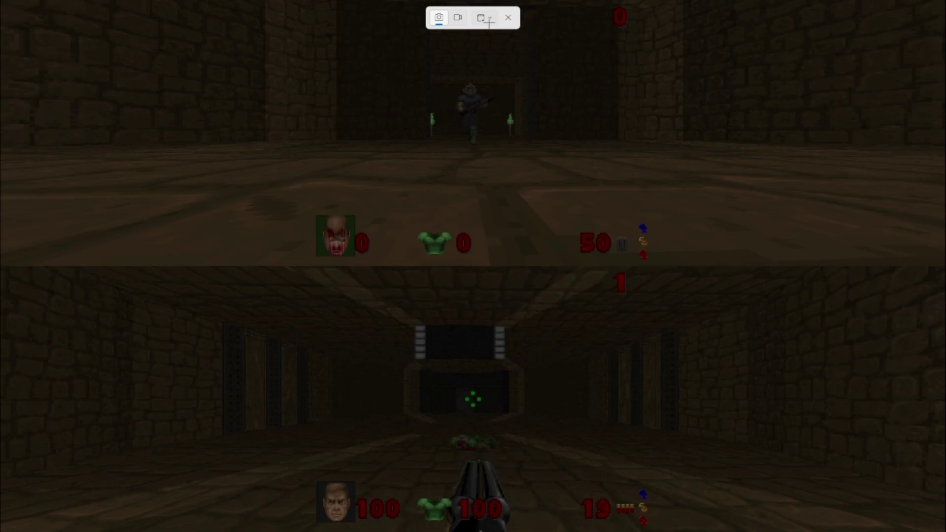
Capture the game window with Snipping Tool in Window mode and save the deathmatch screenshot as tutorialdeath.png.
click(485, 18)
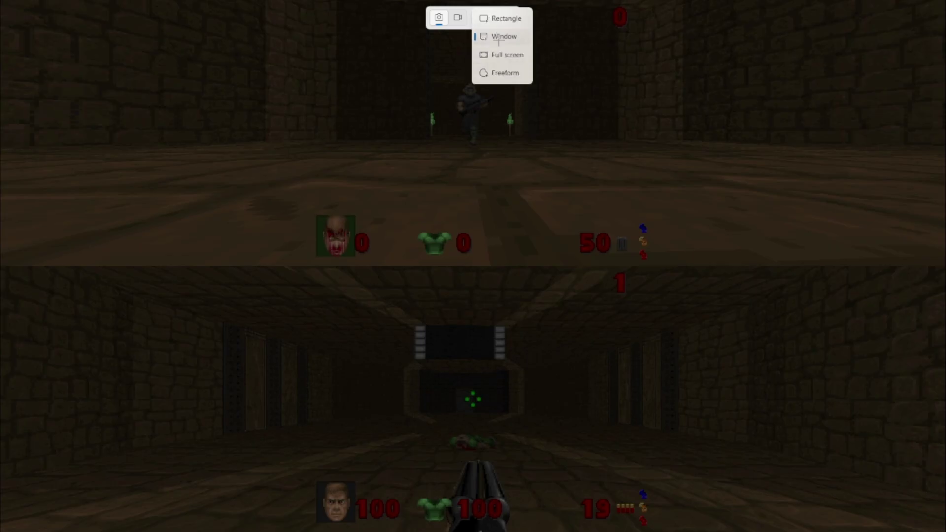
click(502, 37)
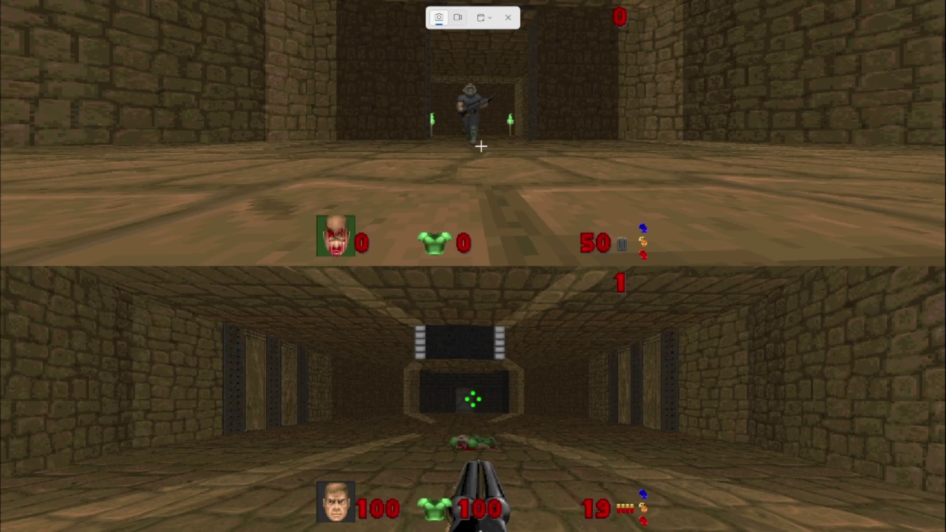
click(481, 146)
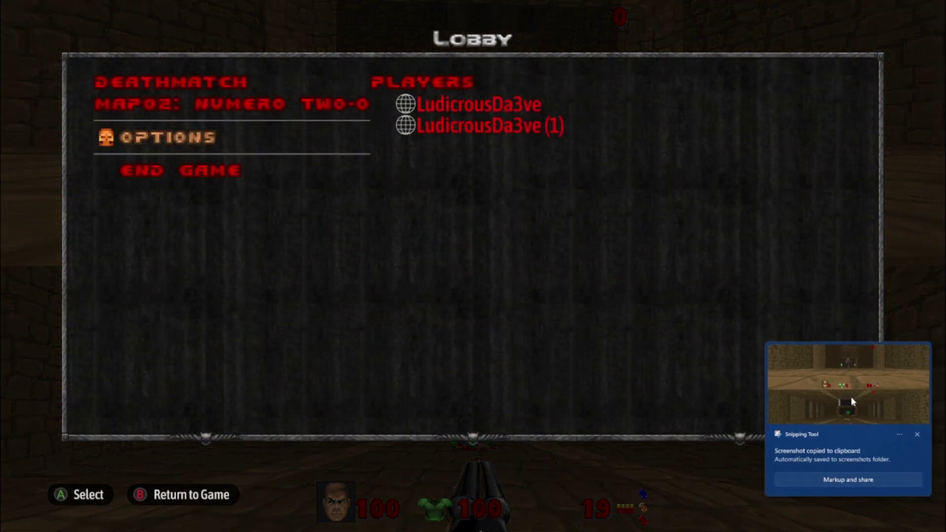
click(851, 397)
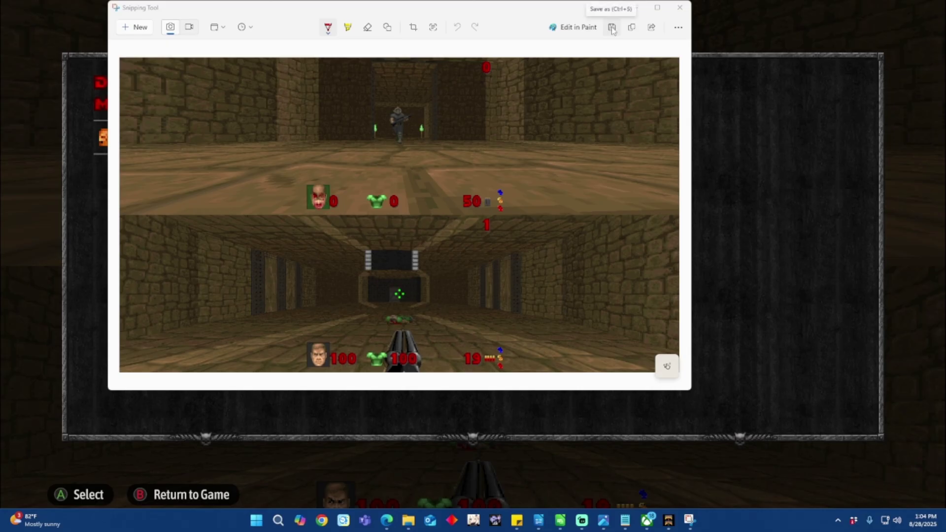
key(ctrl+s)
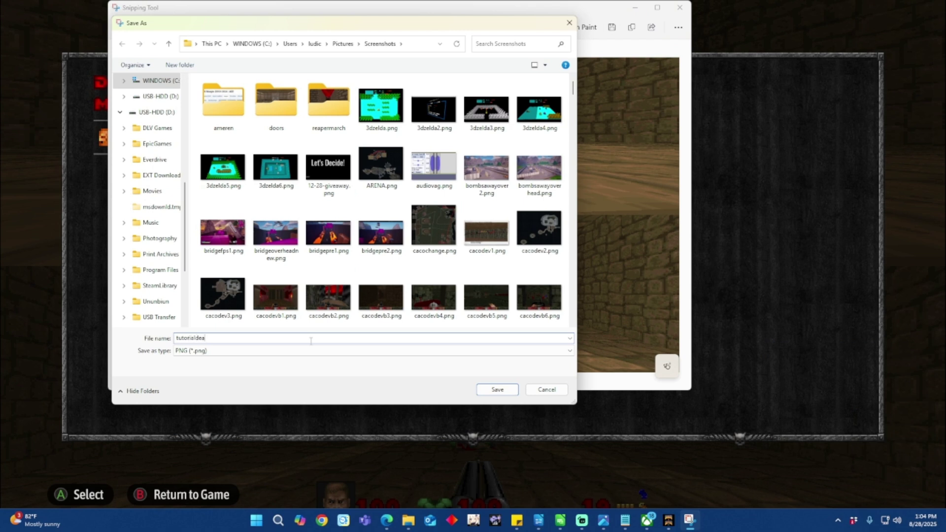
key(Return)
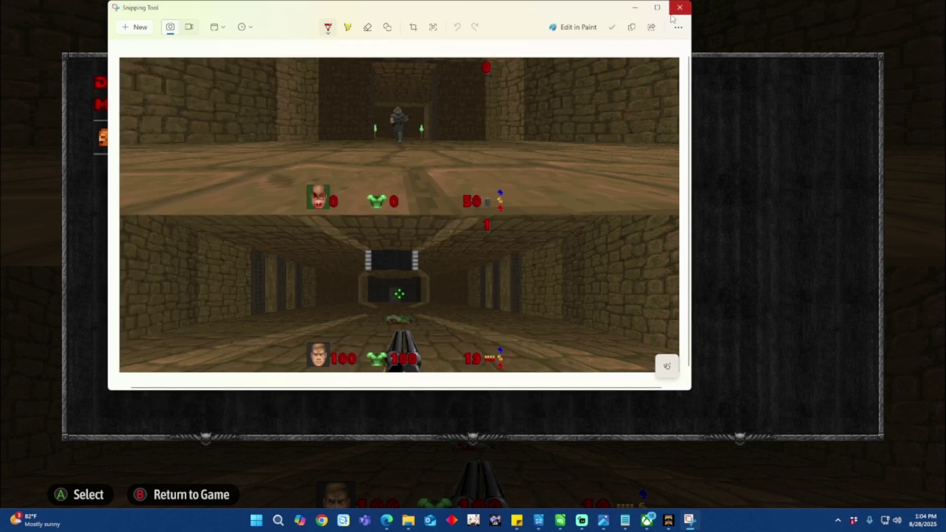
click(674, 11)
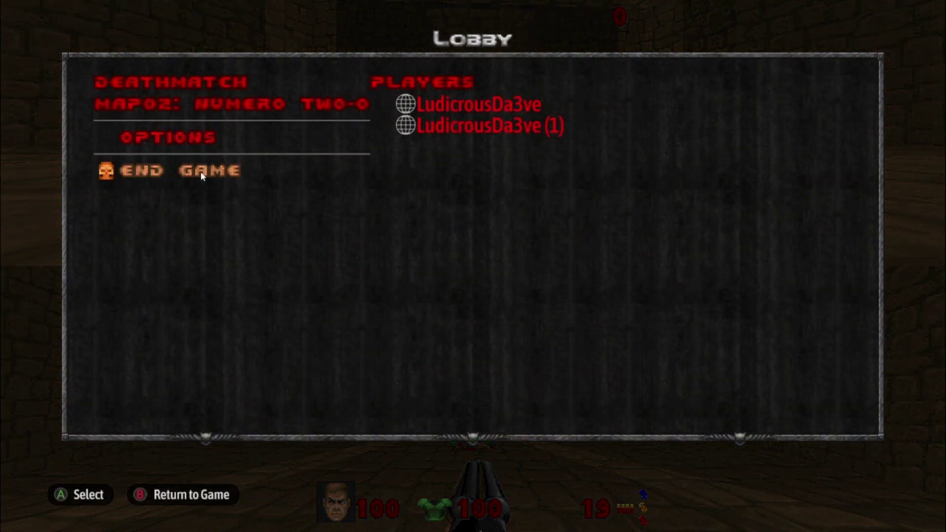
End the deathmatch, leave the lobby and activate the local mod tutorial.wad again.
click(200, 171)
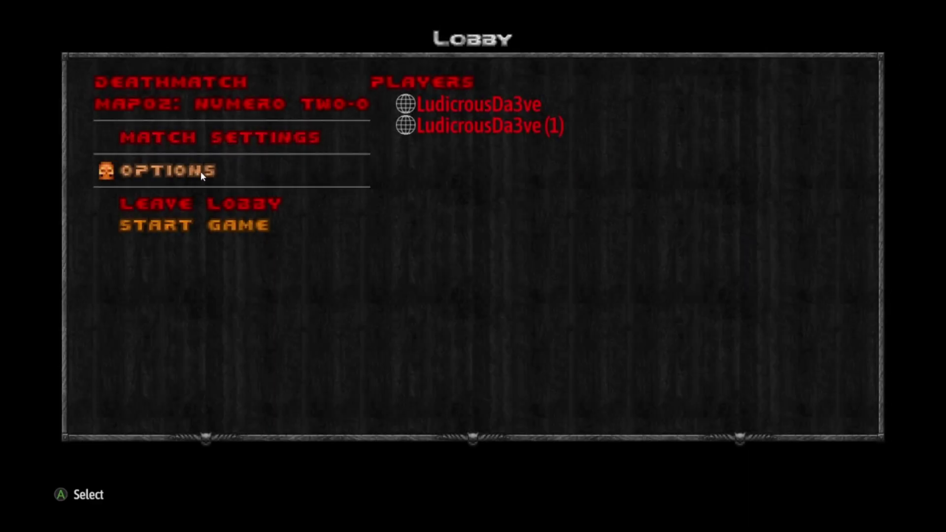
click(228, 209)
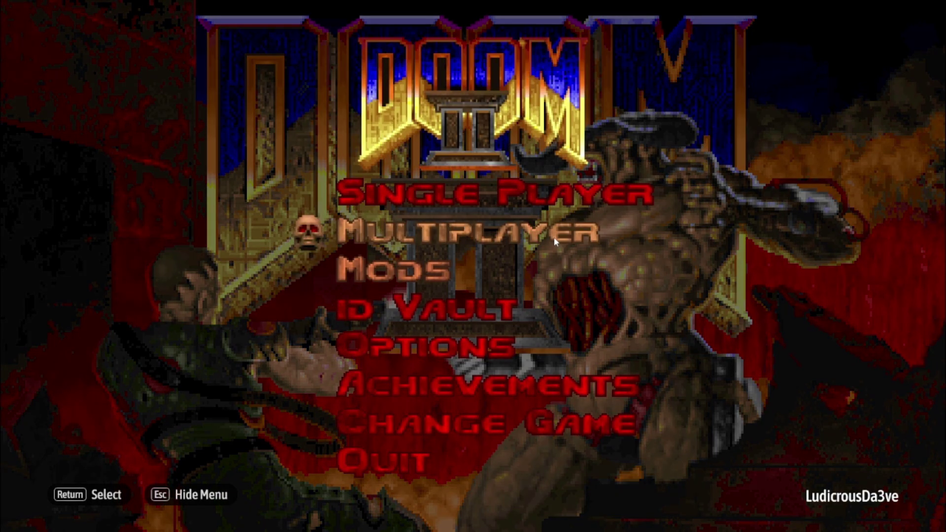
click(413, 270)
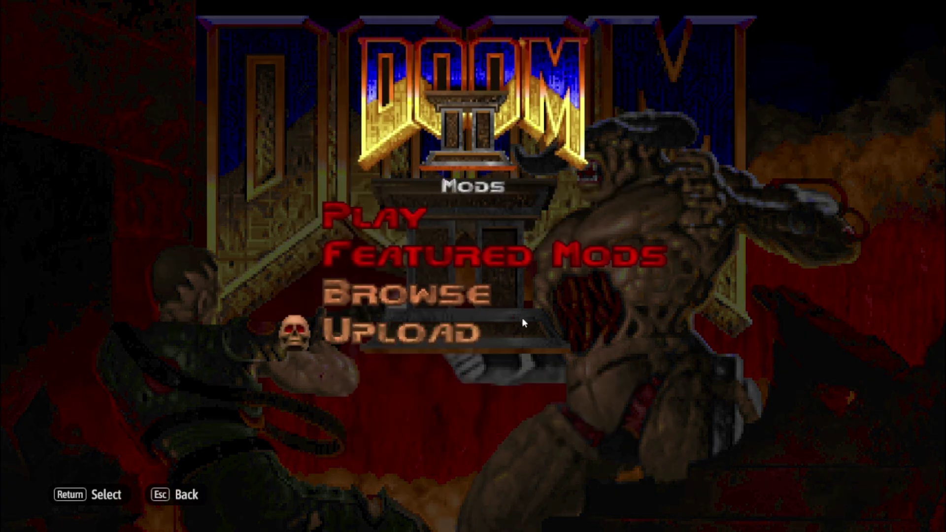
click(389, 223)
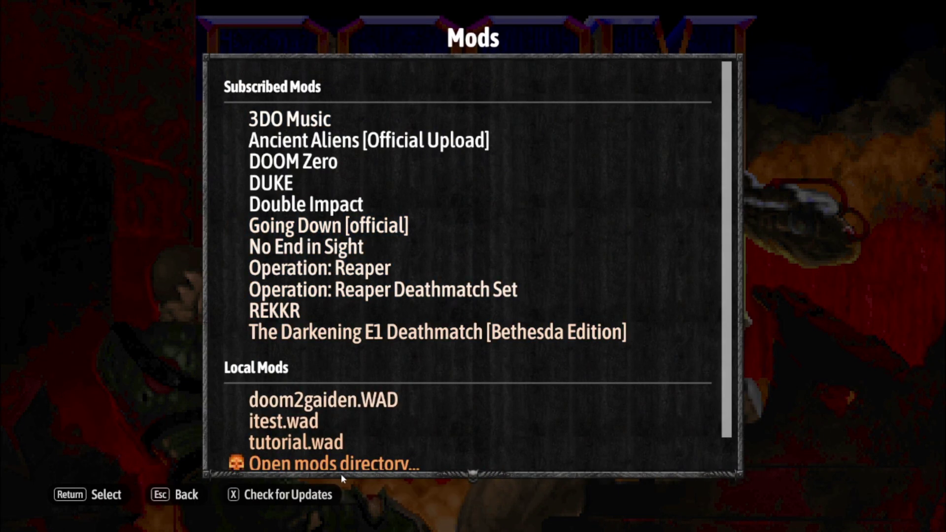
click(326, 445)
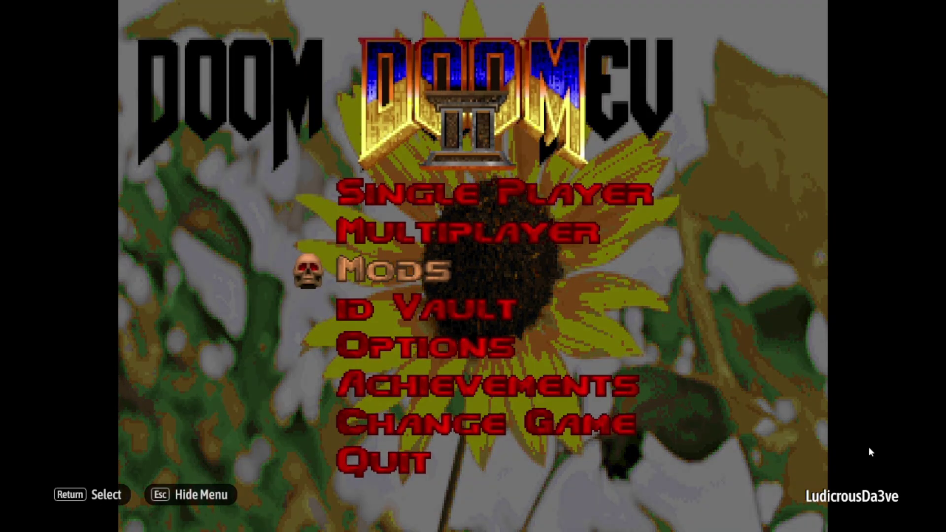
Hide the main menu and capture the game window showing the DOOM MOD DEV title screen.
key(Escape)
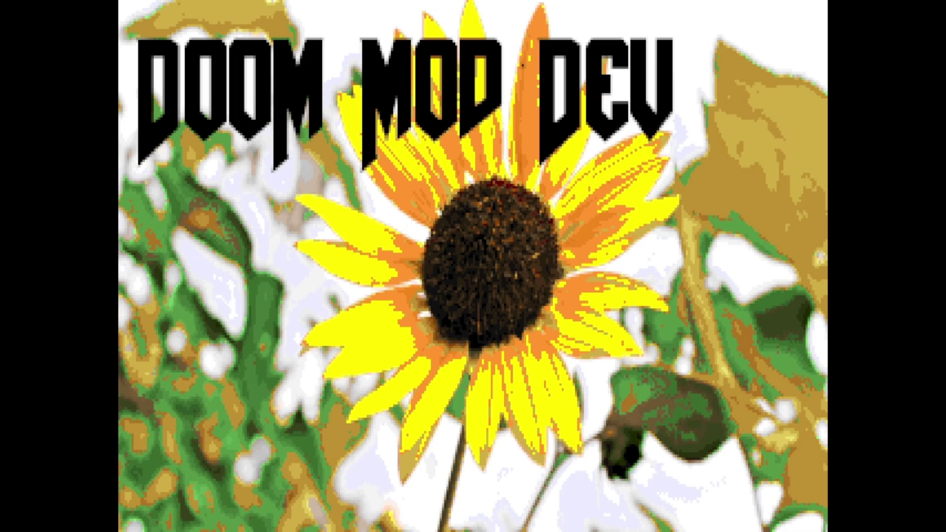
key(Escape)
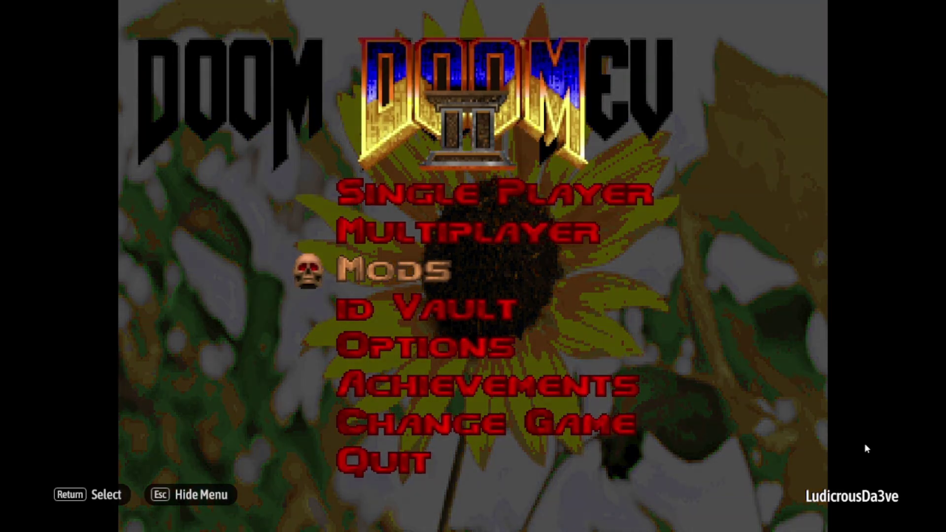
key(Escape)
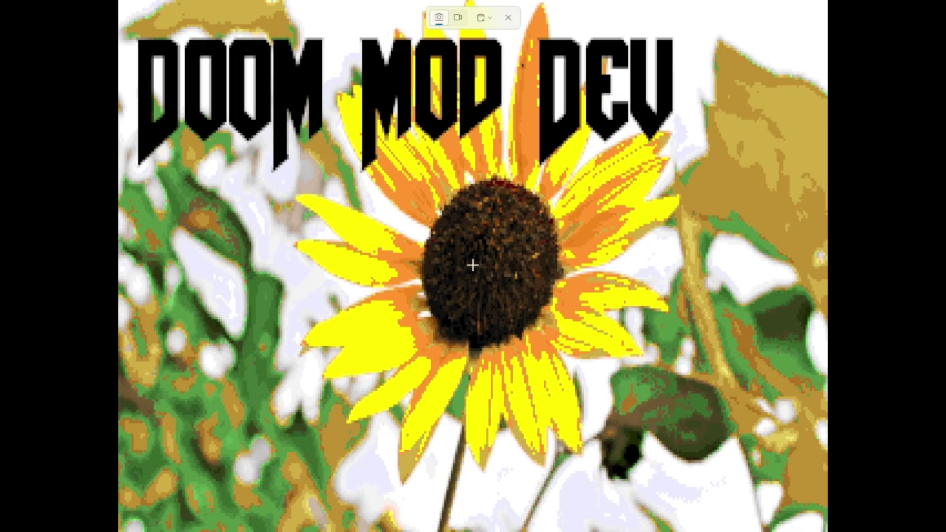
click(487, 266)
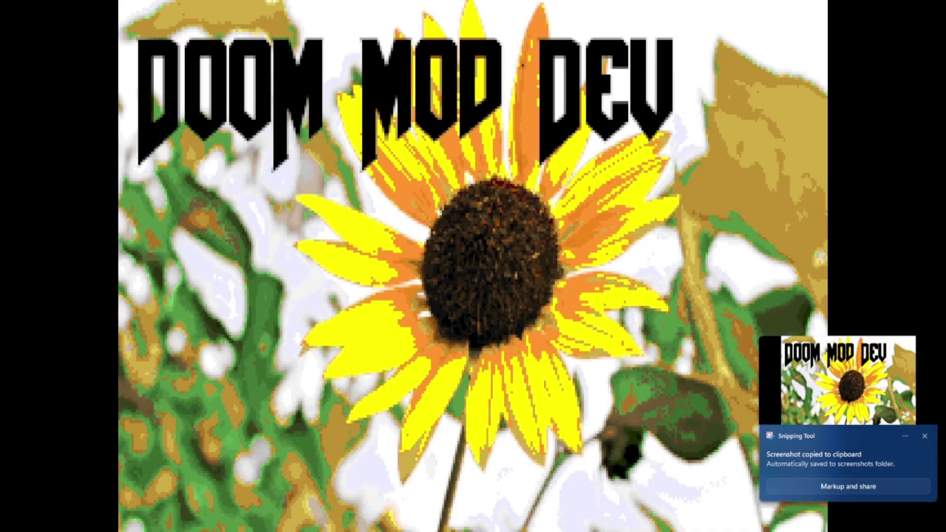
key(Escape)
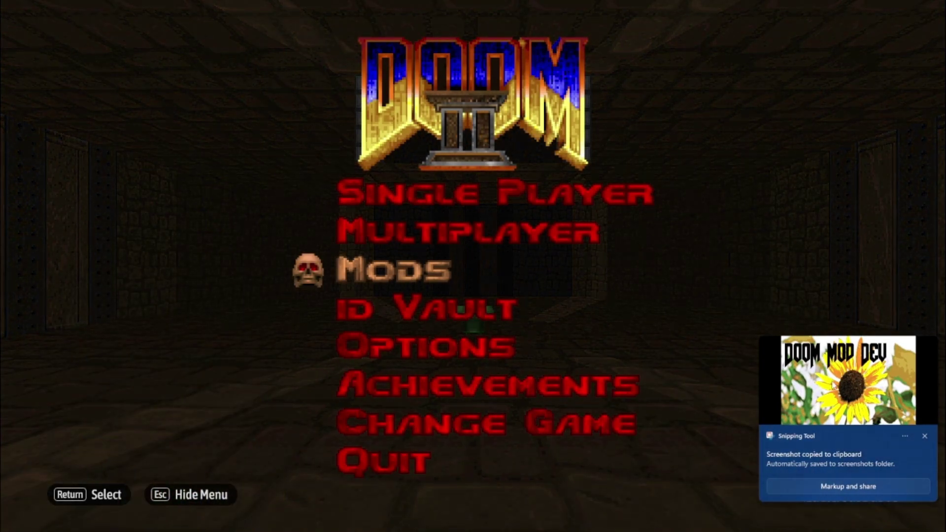
Save the title-screen capture as tutorialtit in PNG format in the Screenshots folder and close Snipping Tool.
click(848, 384)
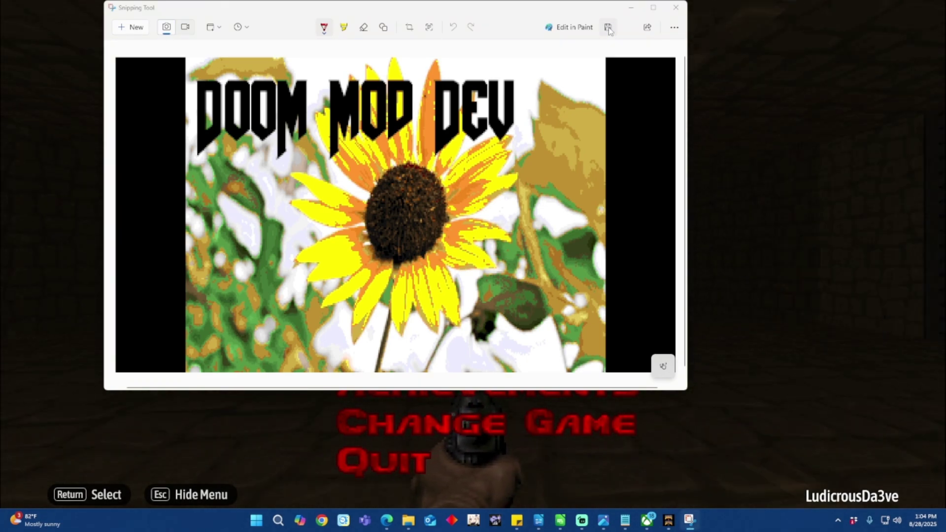
click(607, 28)
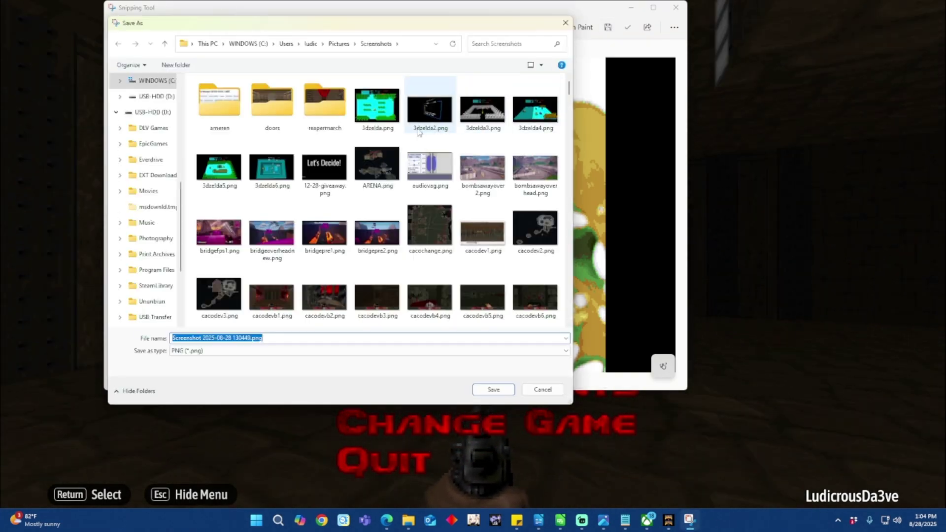
text(tutor)
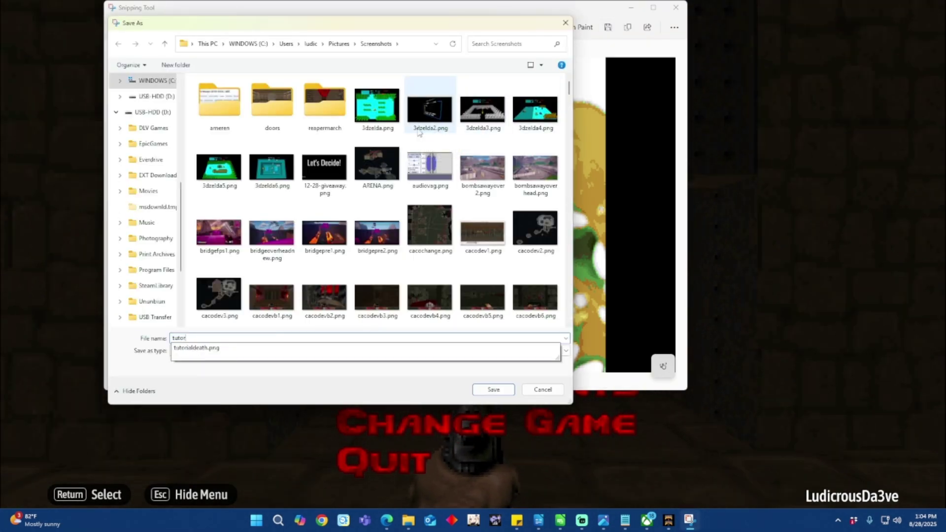
text(ialtit)
key(Return)
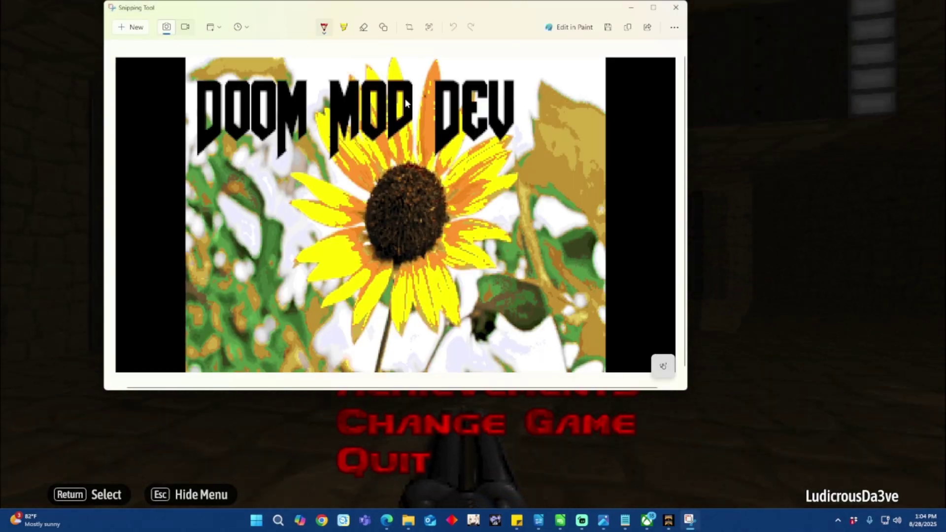
click(676, 8)
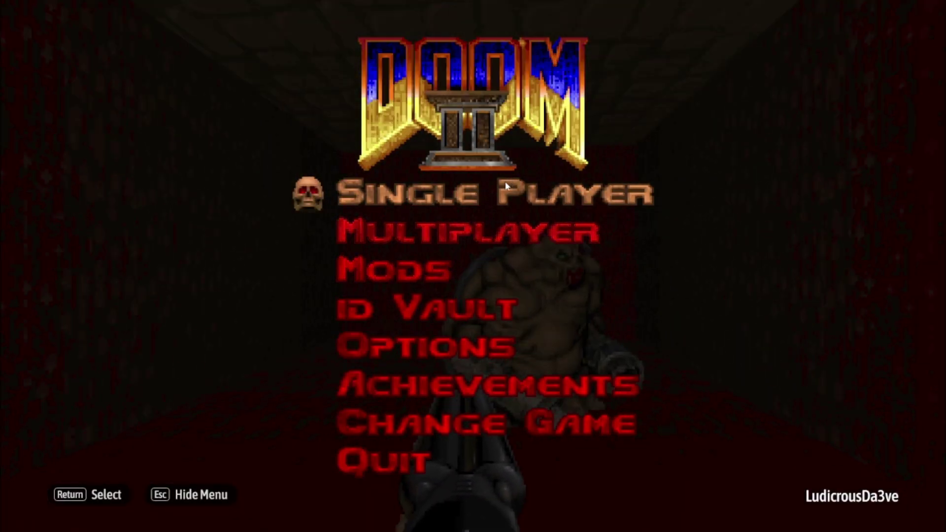
Start a new single-player game at the "Hey, not too rough." skill level.
click(498, 189)
click(482, 216)
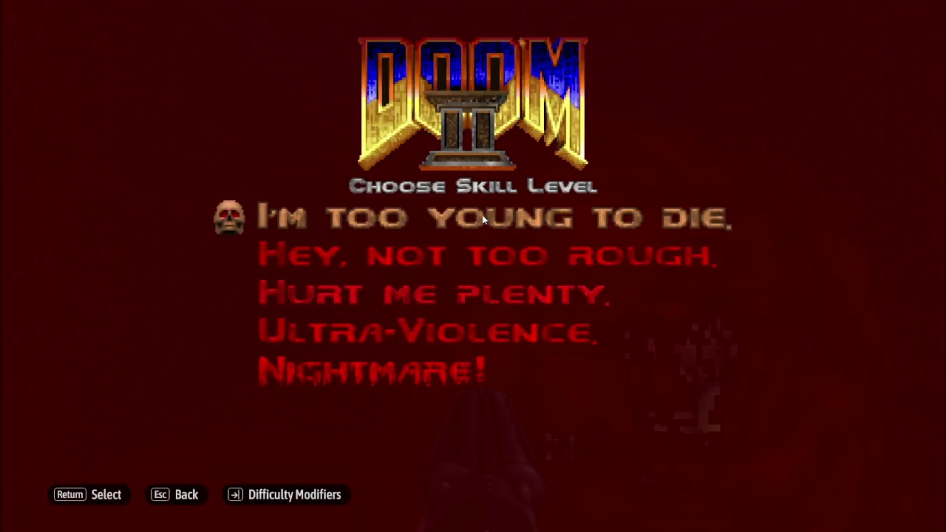
click(471, 251)
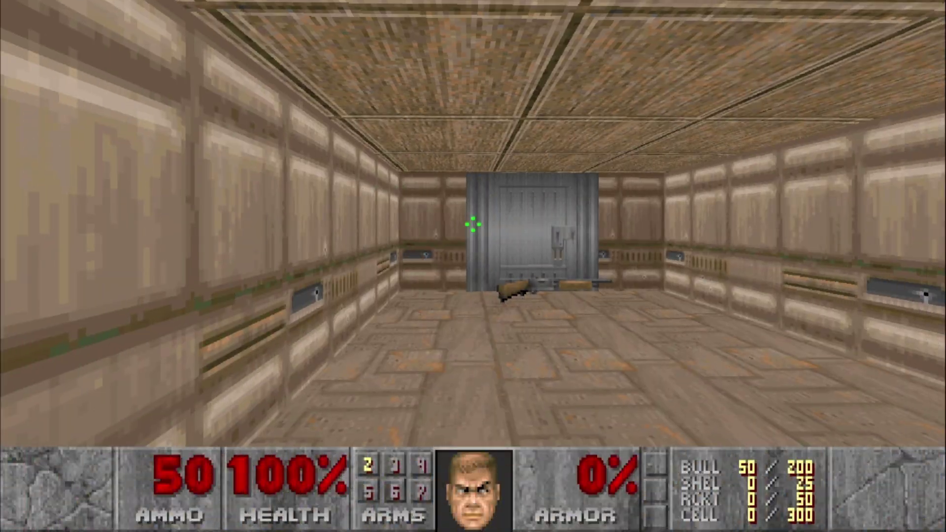
Pick up the shotgun, go through the metal door and shoot the zombie soldier on the walkway.
key(Up)
key(space)
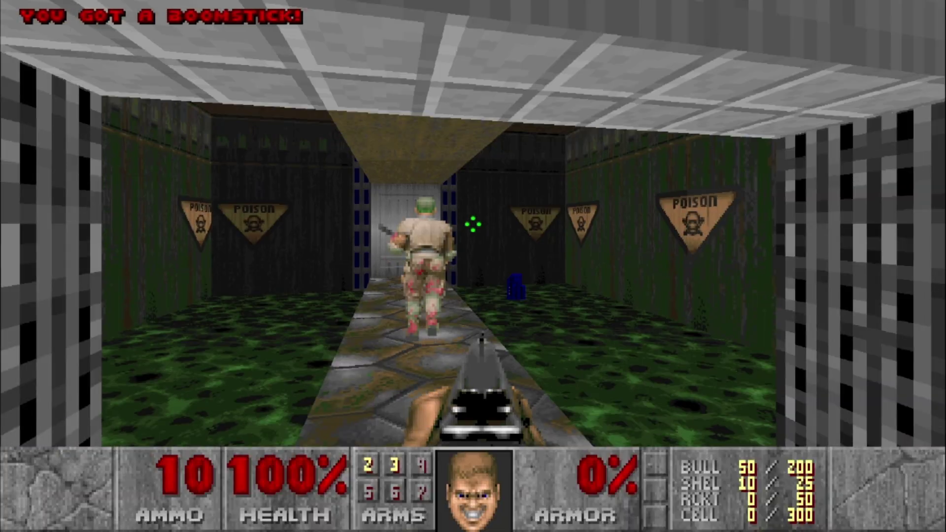
key(ctrl)
key(Up)
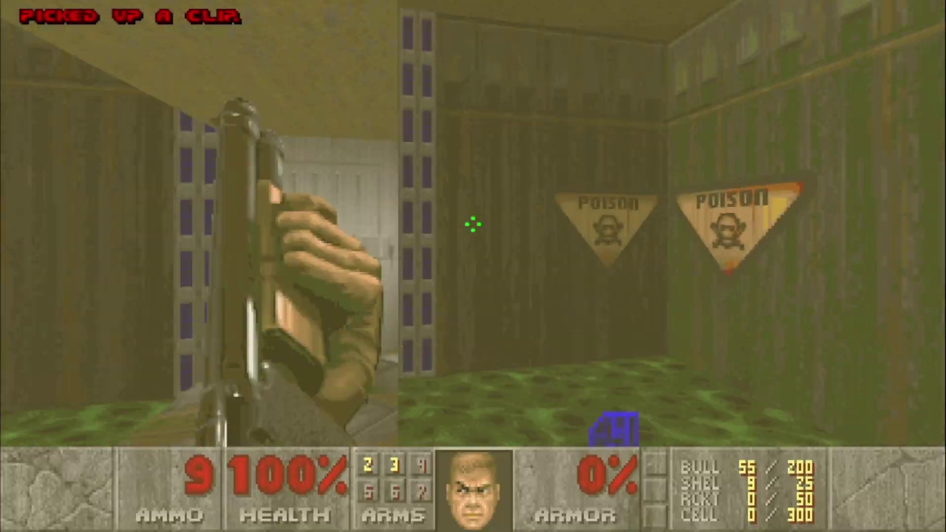
Collect the blue keycard from the slime pool and open the door at the end of the walkway.
key(Left)
key(Left)
key(Up)
key(space)
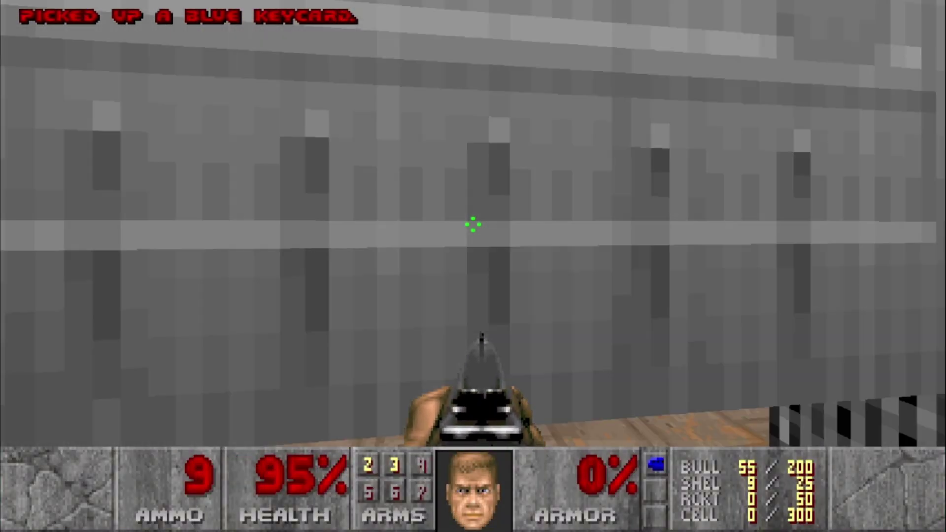
Shoot the imp behind the door and move into the room to frame the wall switch and corpse.
key(Left)
key(ctrl)
key(Up)
key(Right)
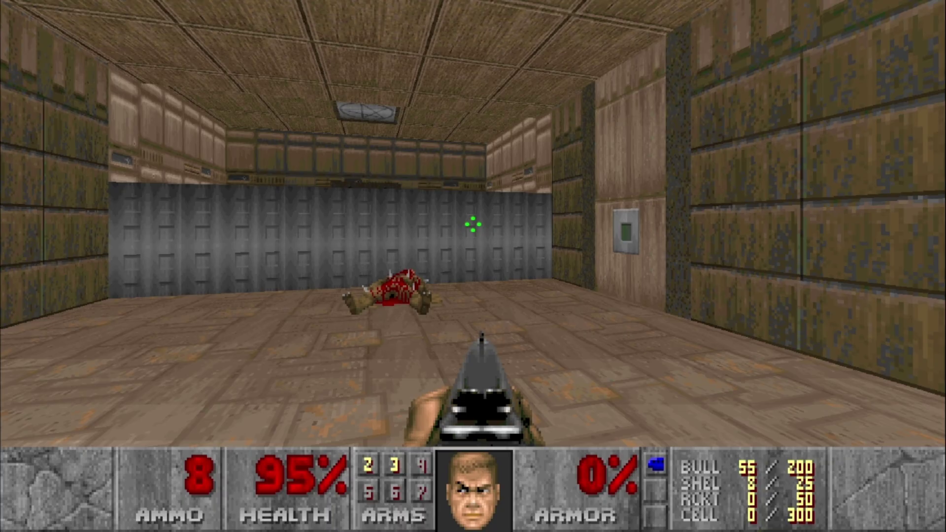
Capture the game window with Snipping Tool's Window mode and pause the game.
key(super)
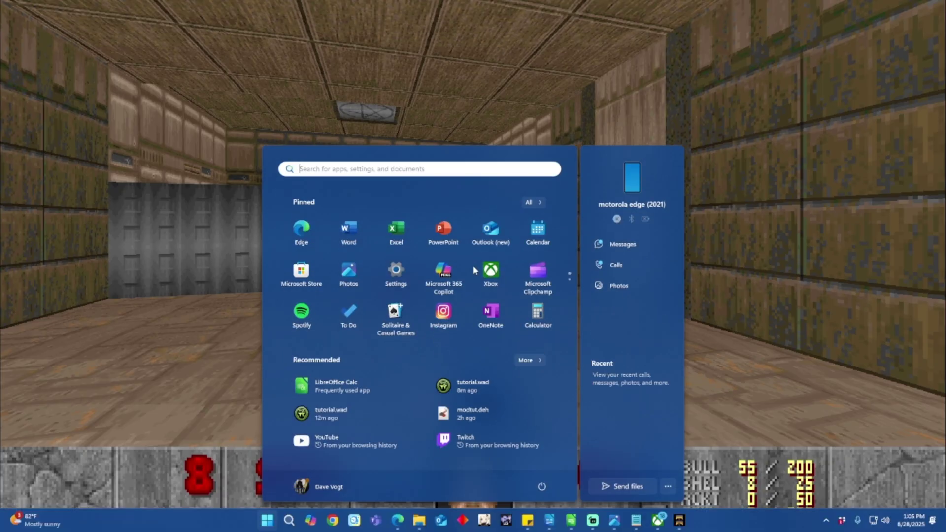
key(Escape)
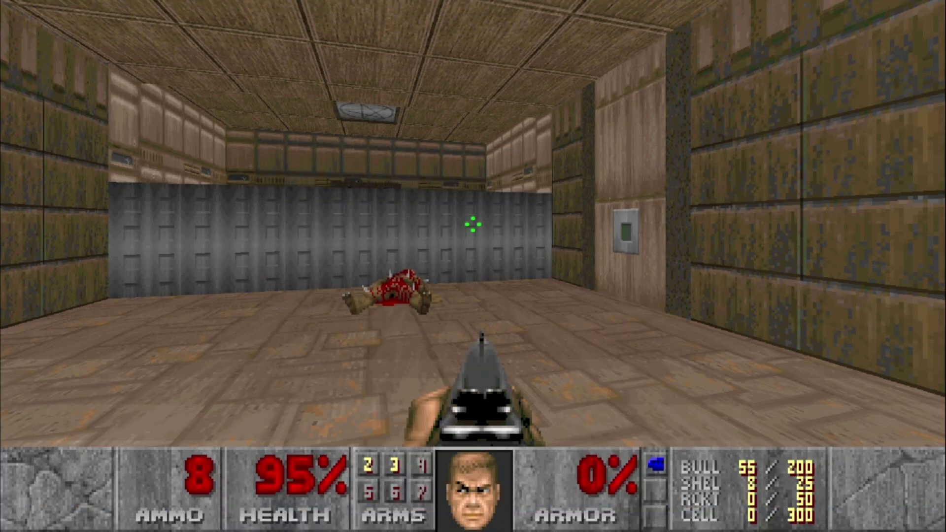
key(super+shift+s)
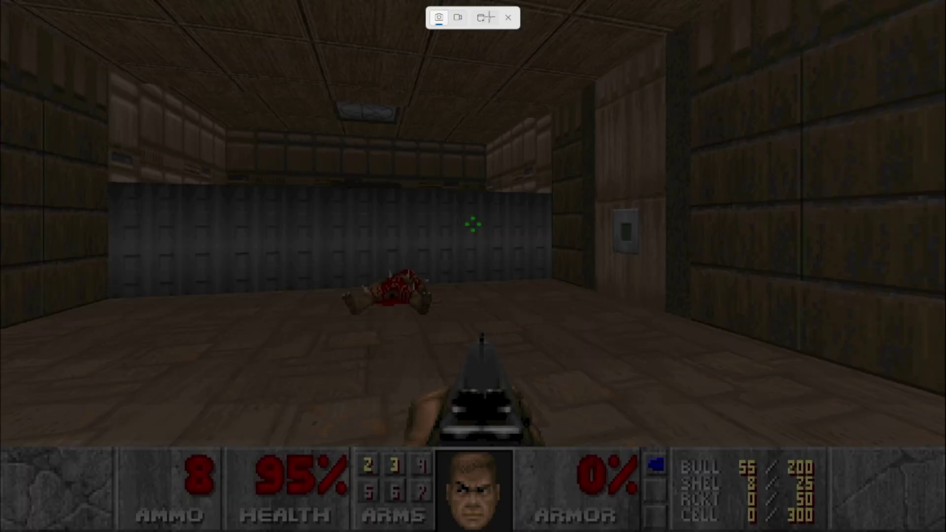
click(489, 18)
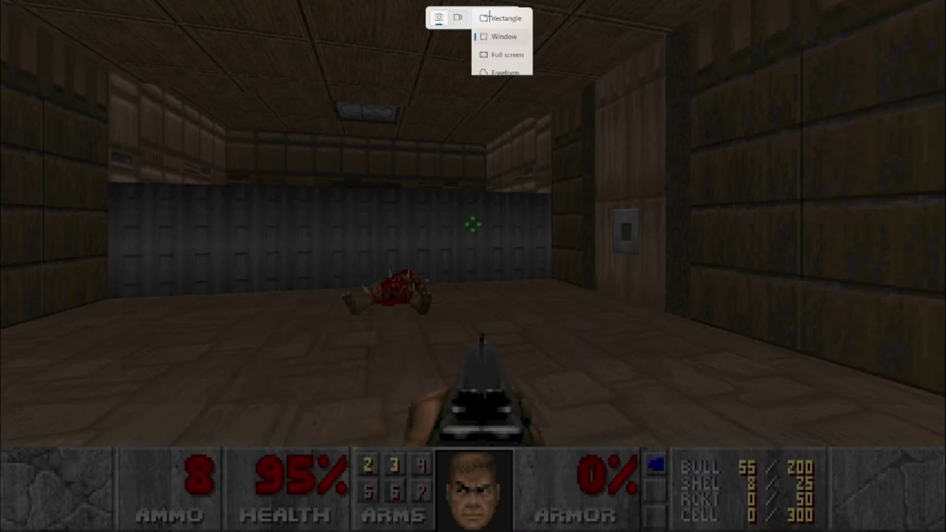
click(503, 36)
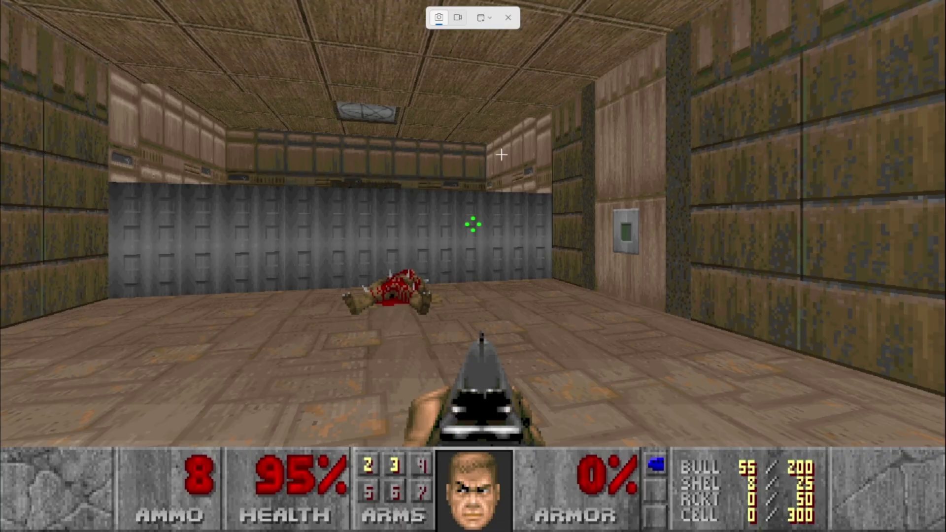
click(501, 155)
key(Escape)
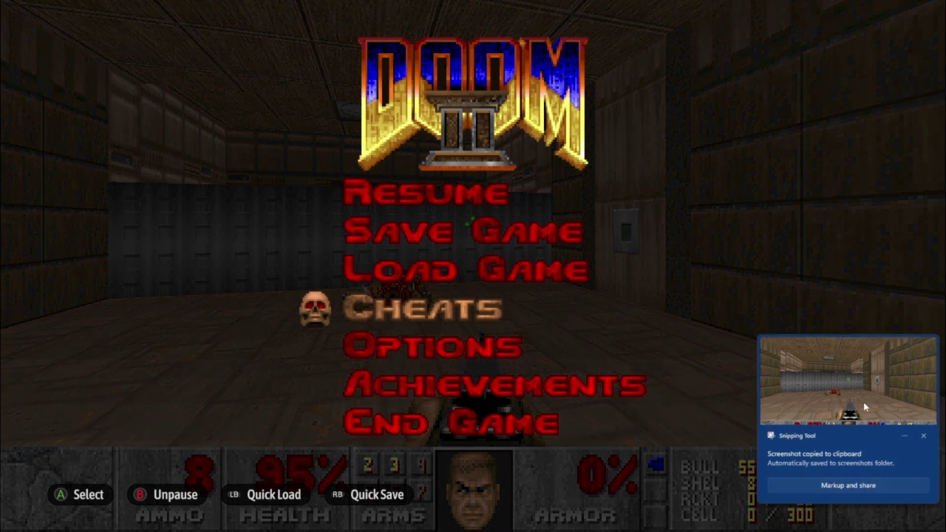
Save the gameplay capture as tutoriall1 in PNG format in the Screenshots folder.
click(863, 402)
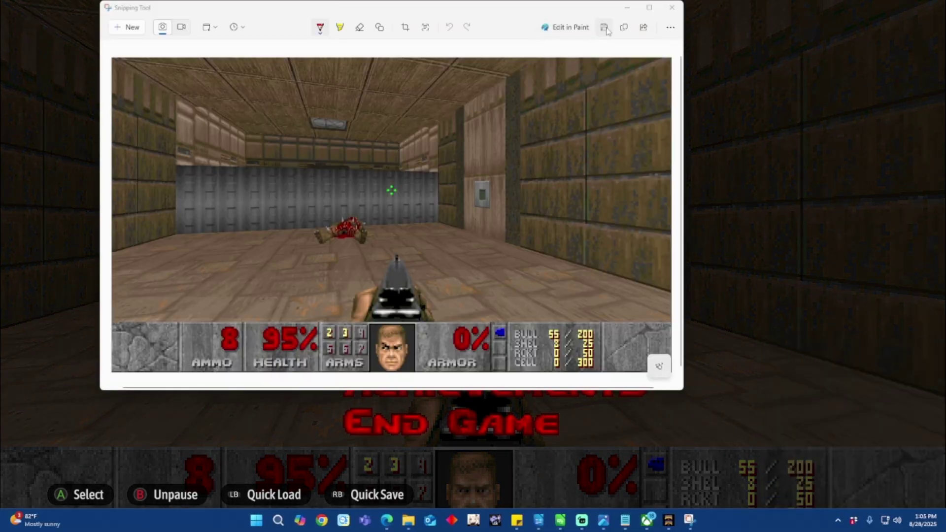
click(604, 28)
text(tut)
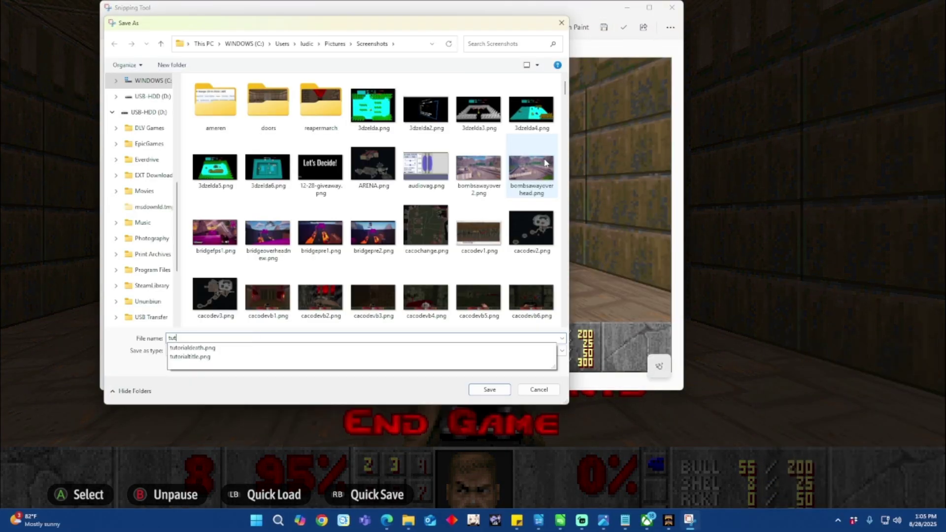
text(oriall1)
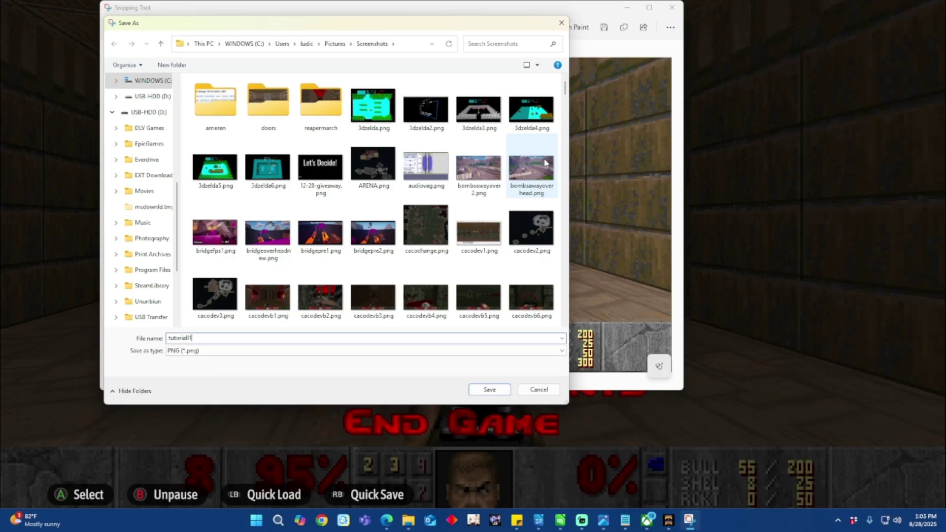
key(Return)
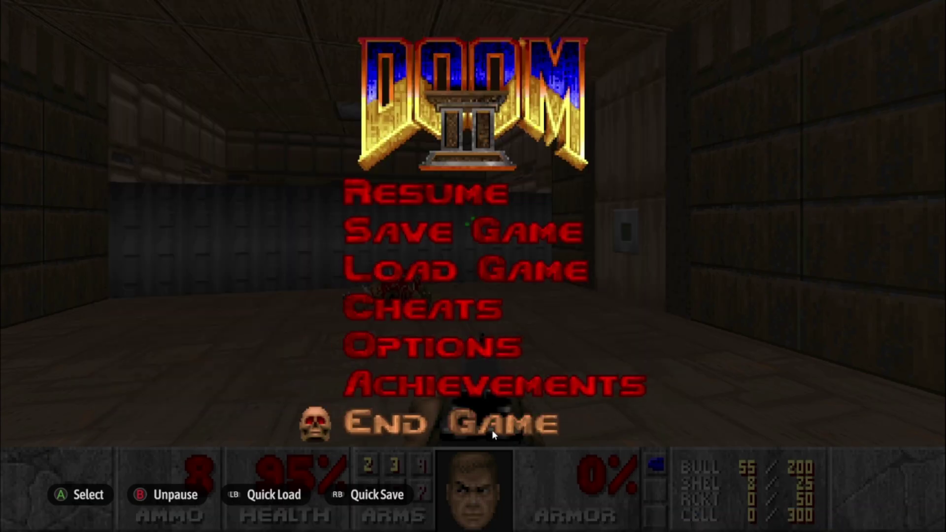
End the running single-player game, quit, and relaunch DOOM + DOOM II from the Xbox app.
click(492, 429)
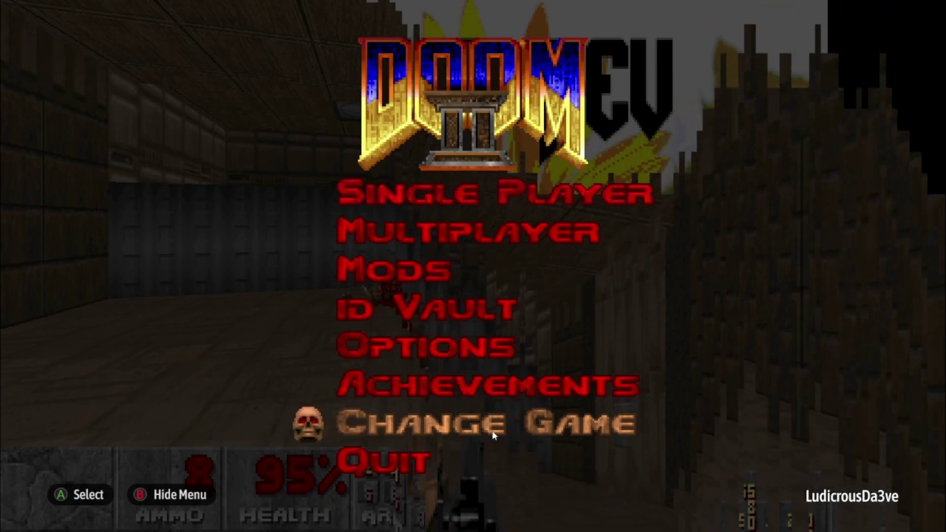
click(408, 460)
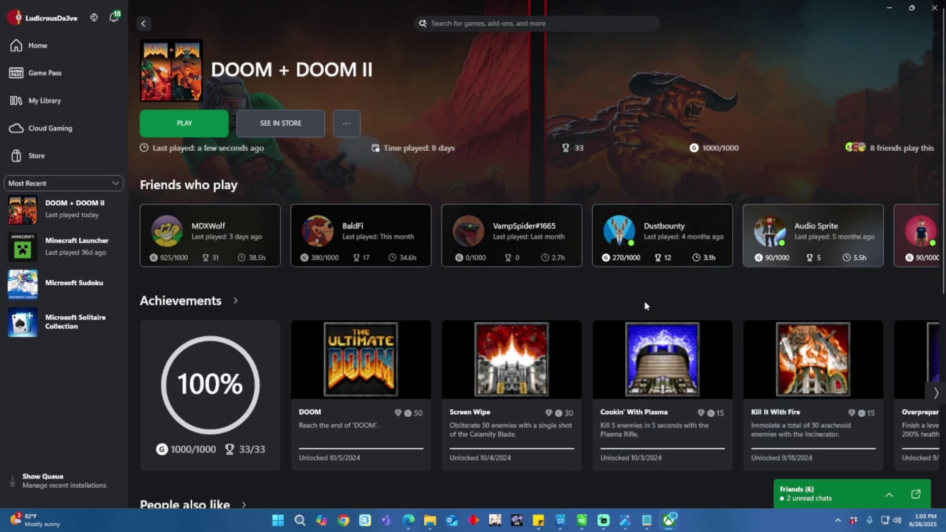
click(191, 129)
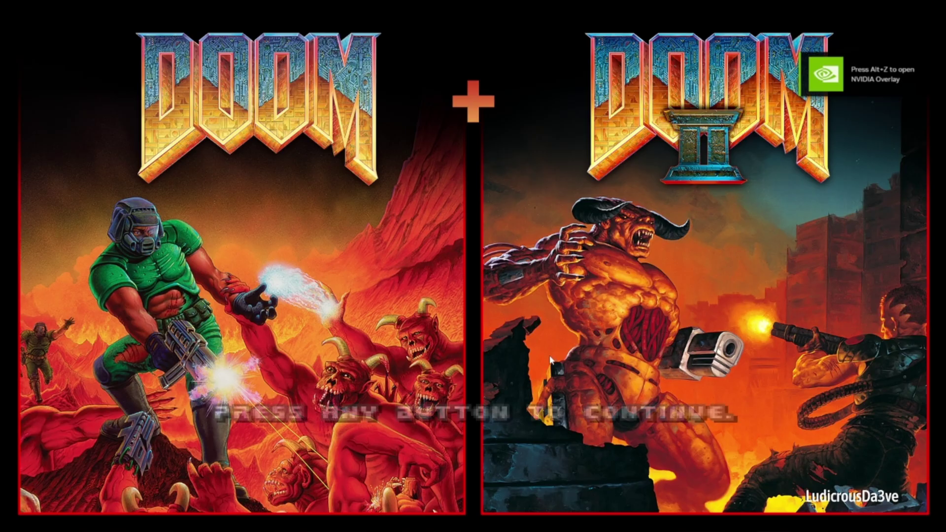
Enter DOOM II, go to the mod upload and choose to create a new mod.
click(486, 363)
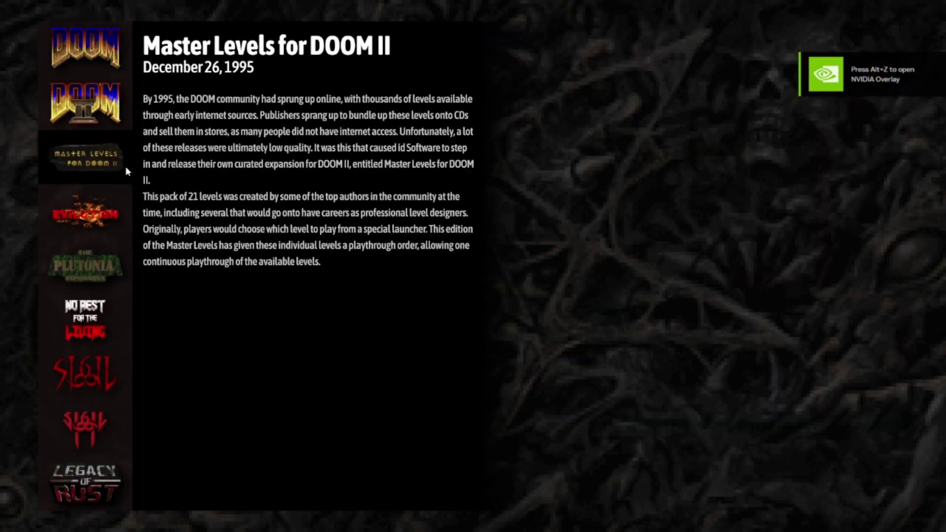
click(84, 102)
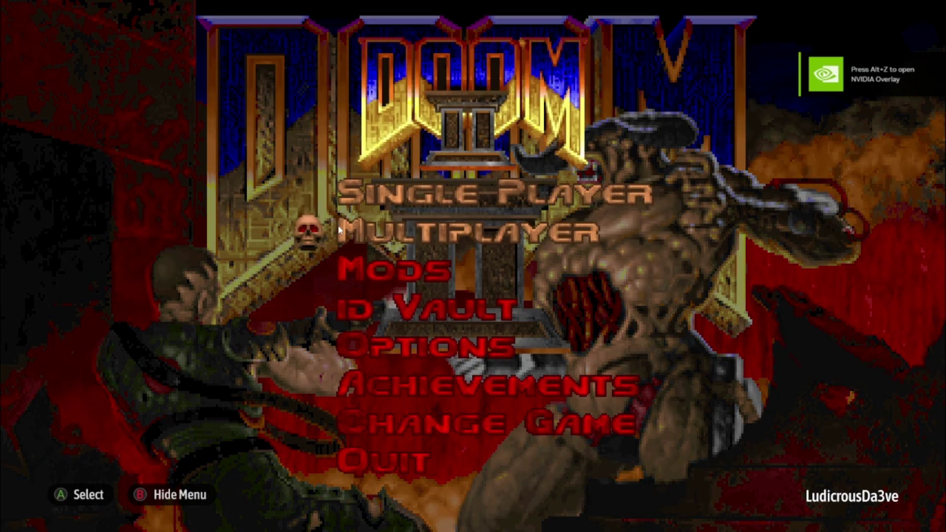
click(425, 269)
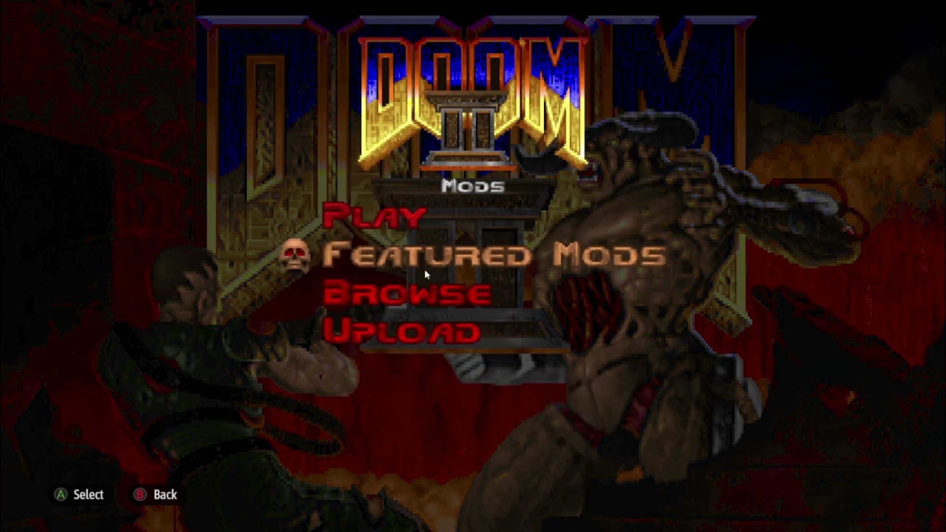
click(433, 326)
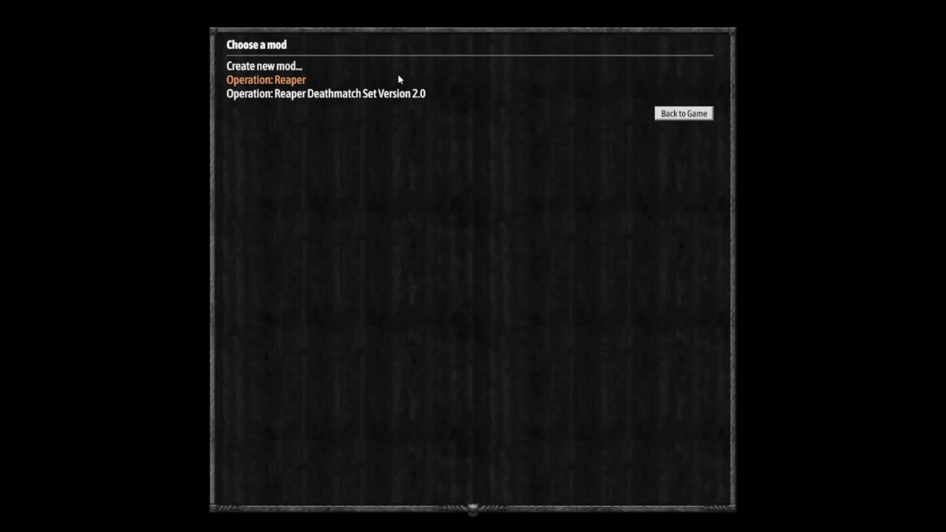
click(288, 68)
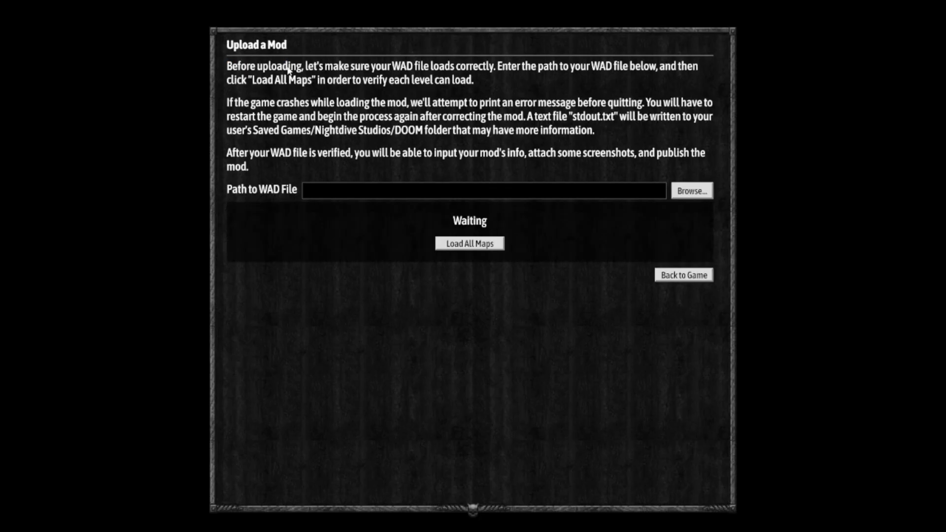
Select tutorial.wad from the modtutorial folder, then verify it by loading all maps and continue to the mod information.
click(690, 191)
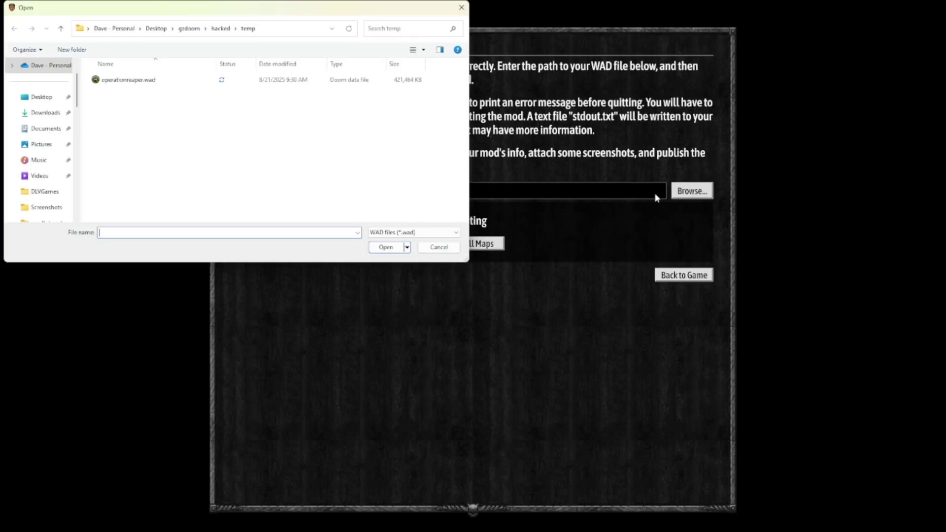
click(220, 30)
double_click(128, 127)
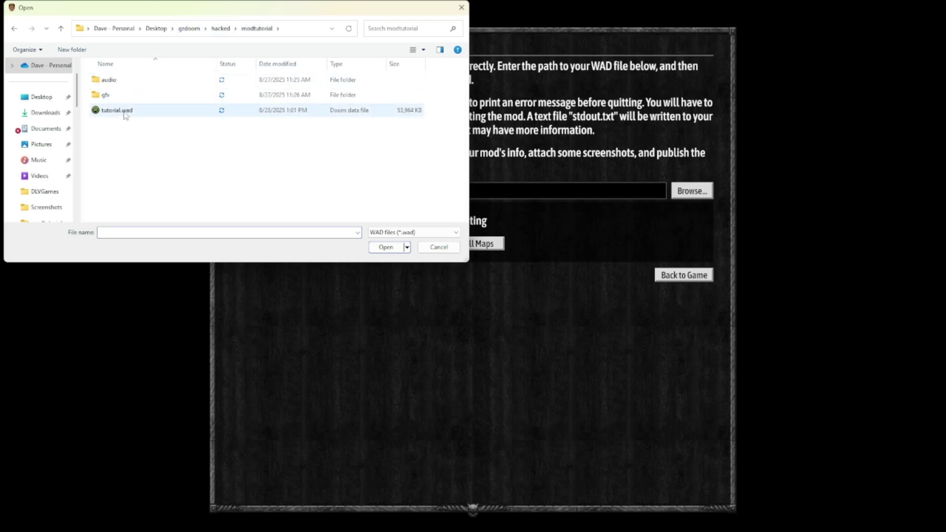
click(118, 110)
click(386, 247)
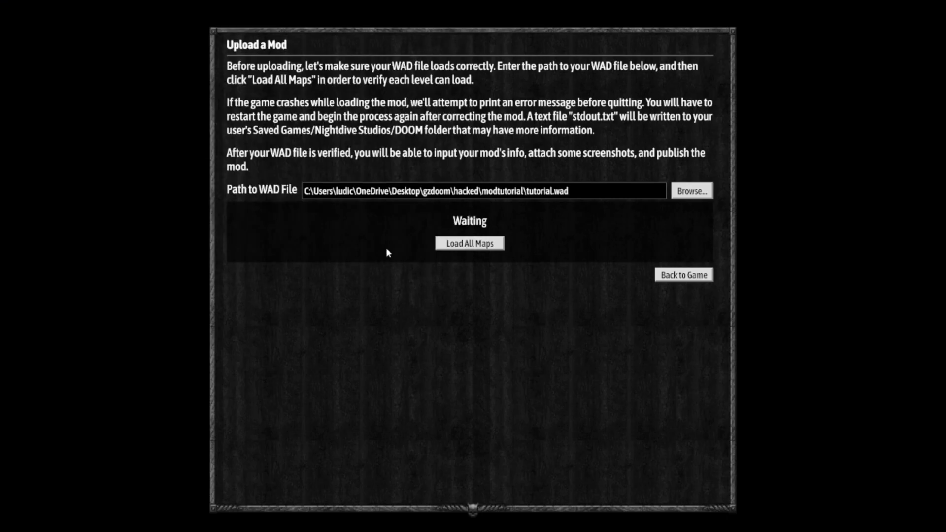
click(471, 244)
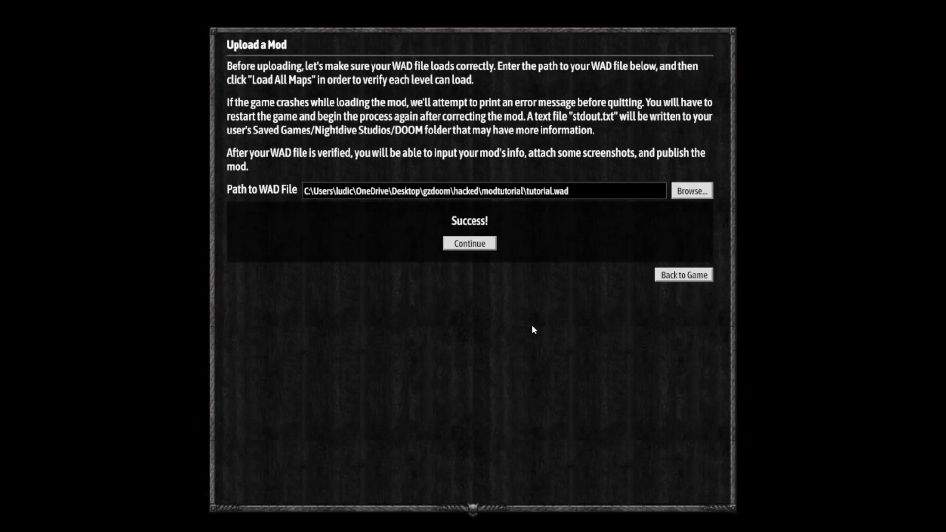
click(480, 246)
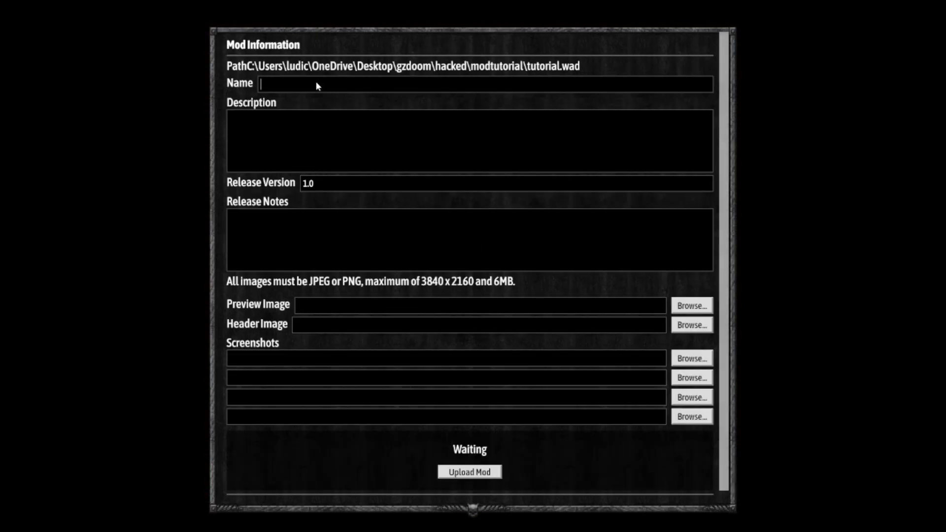
Name the mod "DLV Games Tutorial Wad".
text(Tutorial Wad)
click(265, 86)
text(DLV Games)
Enter the description "A test wad to accompany the tutorial video series", release version 0.1 and release notes "First sample demo".
click(301, 126)
text(A tes)
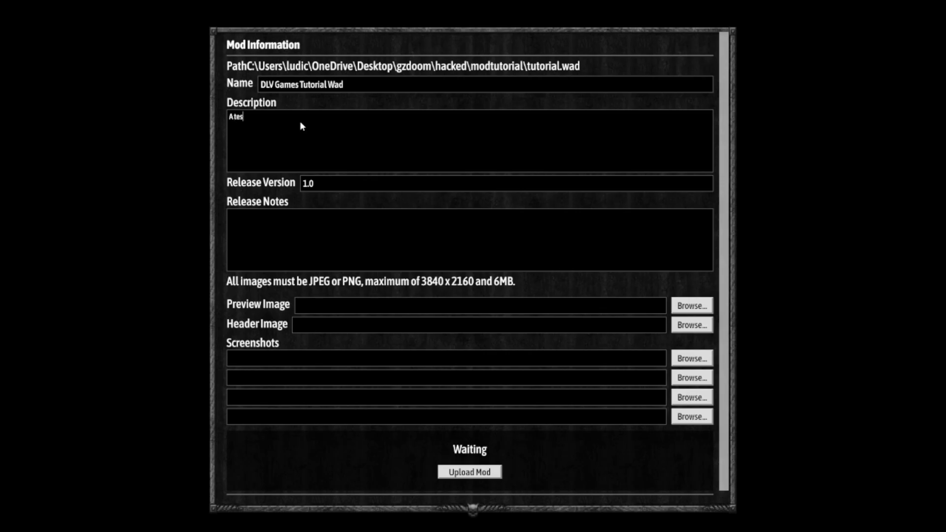
text(t wad to ac)
text(company the tutorial video )
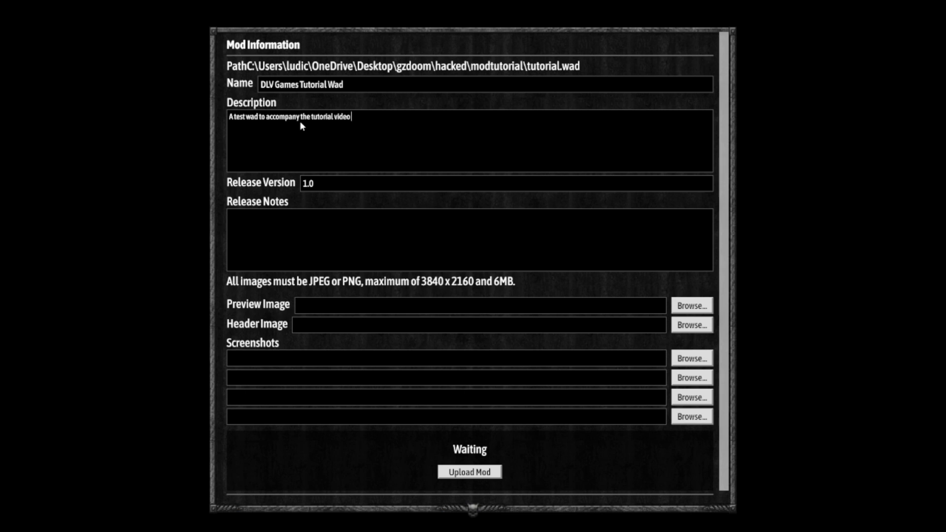
text(series)
click(327, 221)
text(First sample demo)
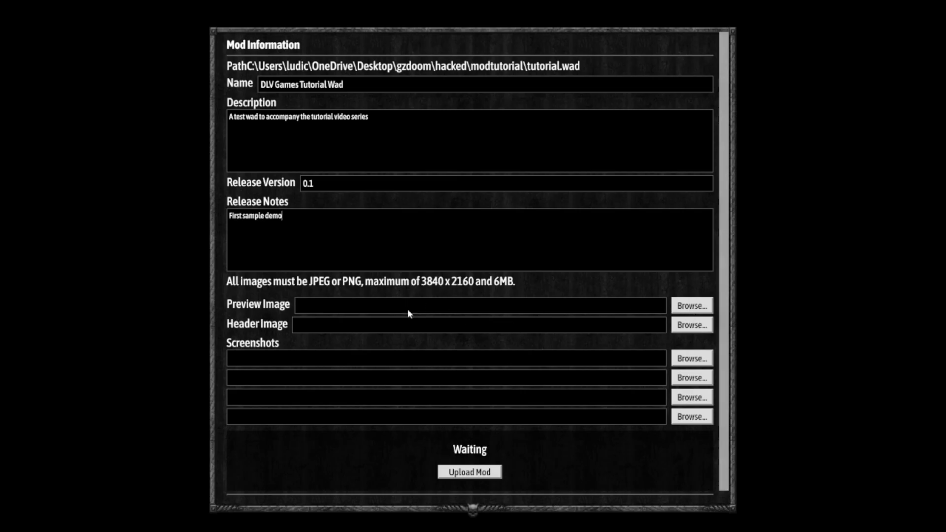
Add tutorialtitle.png from the Pictures Screenshots folder as the mod's first screenshot.
click(687, 359)
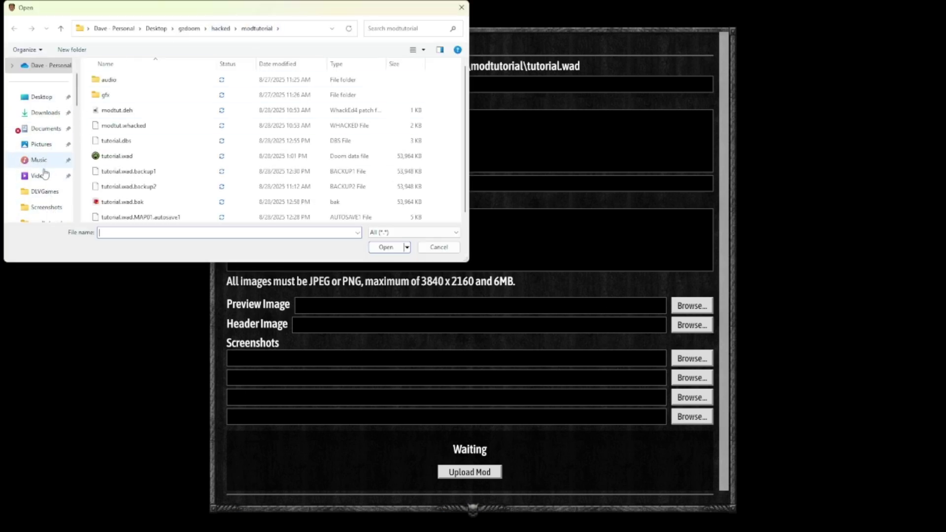
click(50, 207)
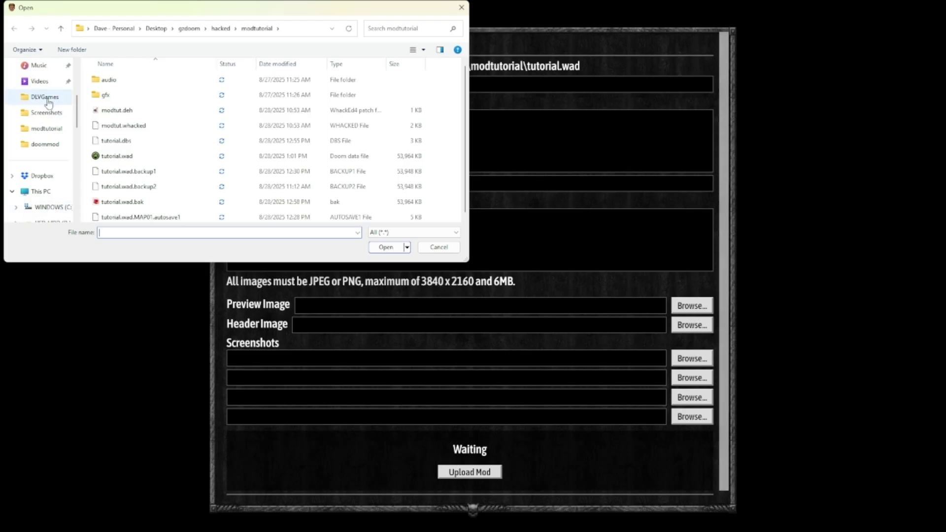
click(136, 233)
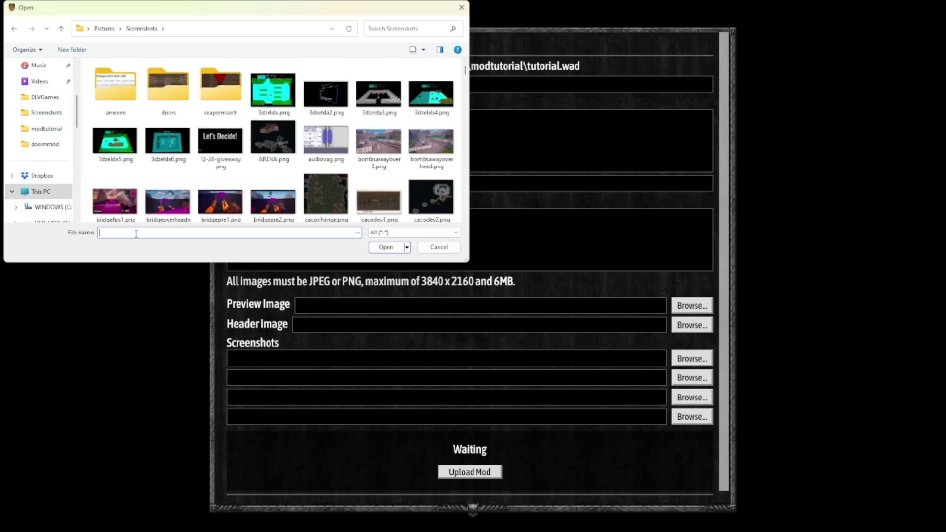
text(t)
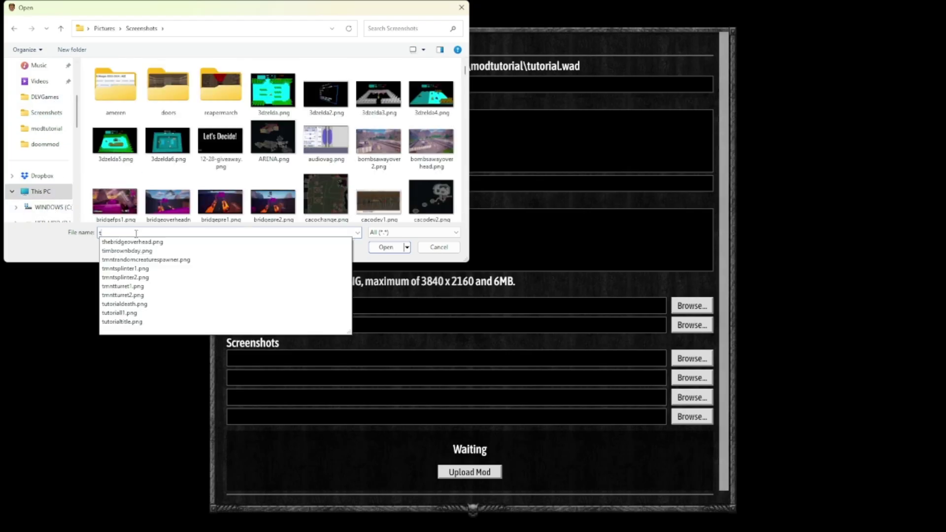
click(137, 322)
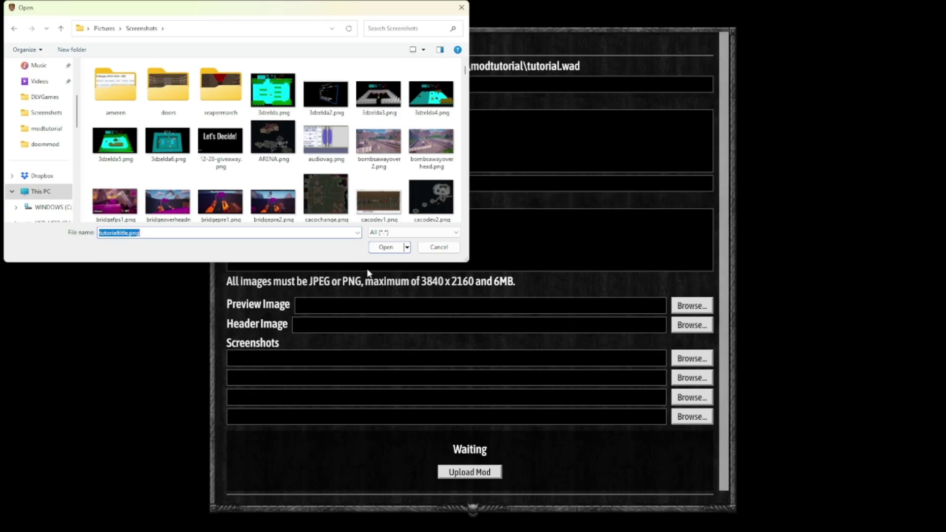
click(382, 247)
Add tutoriall1.png from the Screenshots folder as the mod's second screenshot.
click(704, 379)
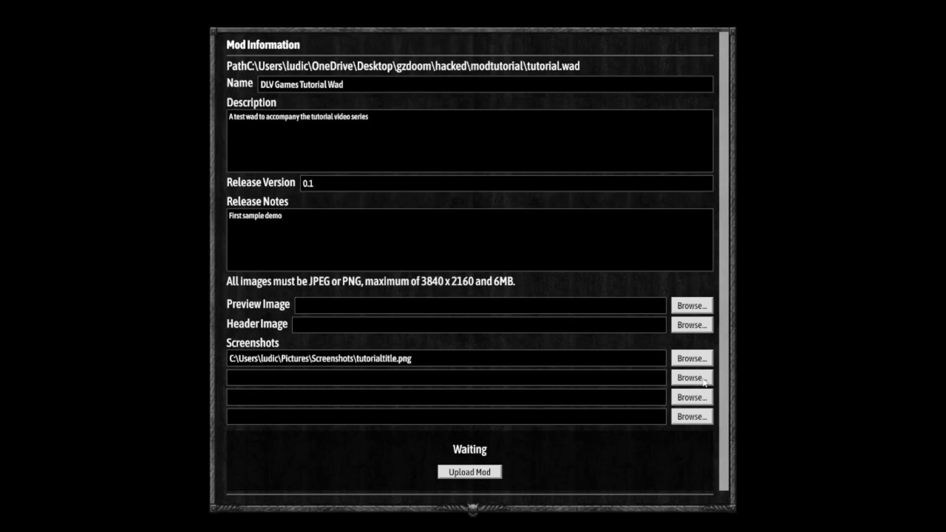
text(t)
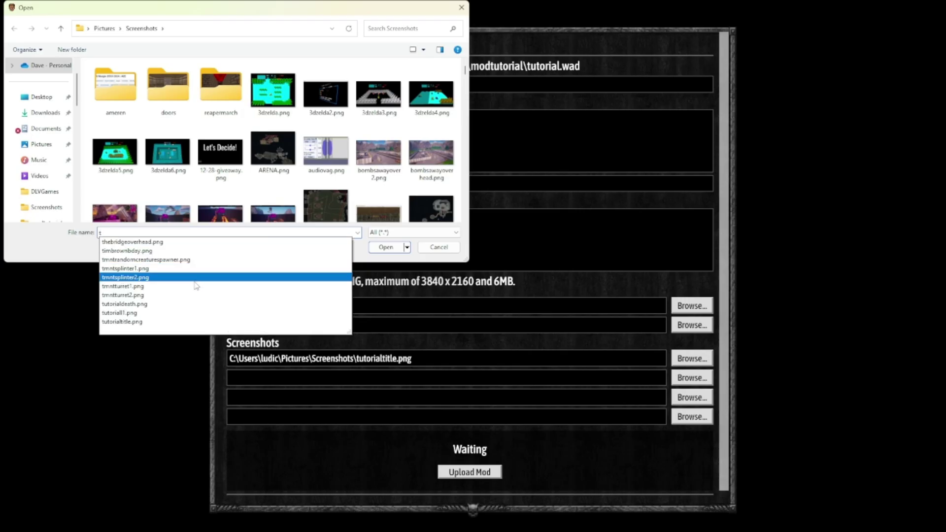
click(157, 313)
click(390, 247)
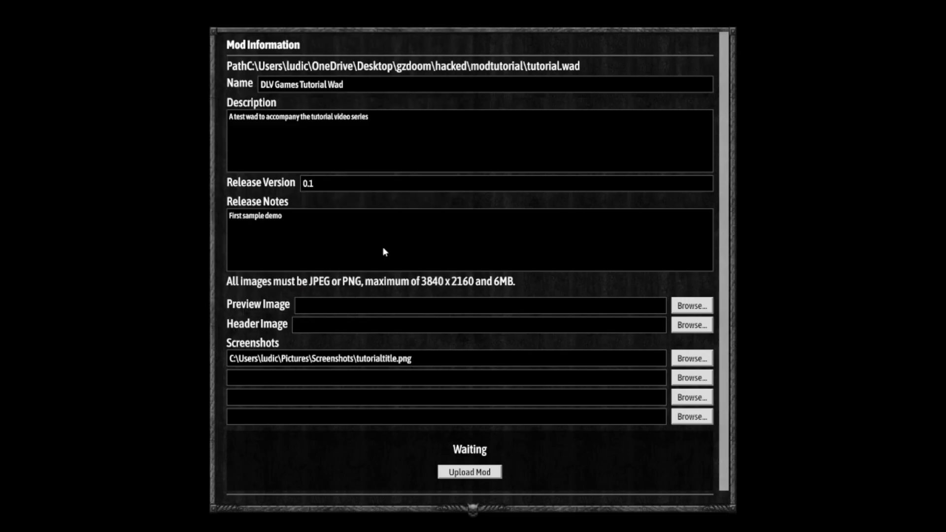
Add tutorialdeath.png as the mod's third screenshot and try to upload the mod.
click(692, 398)
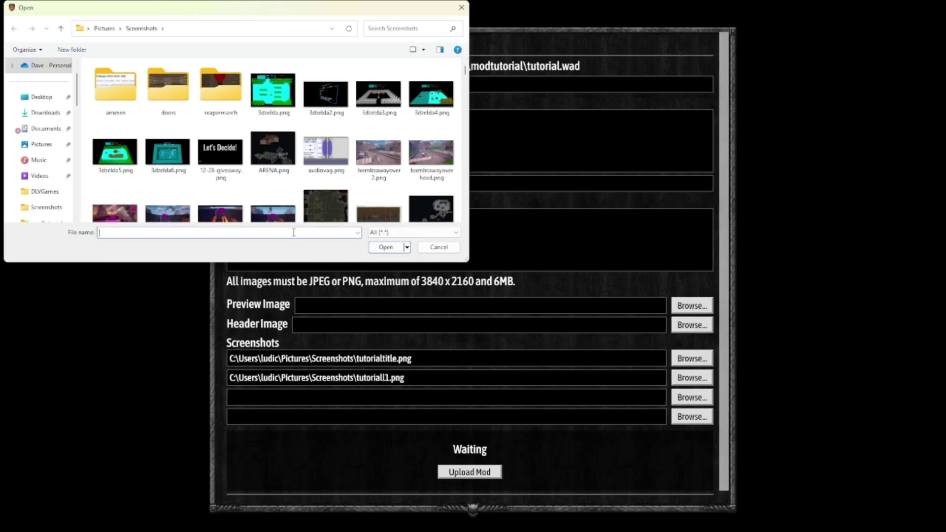
text(t)
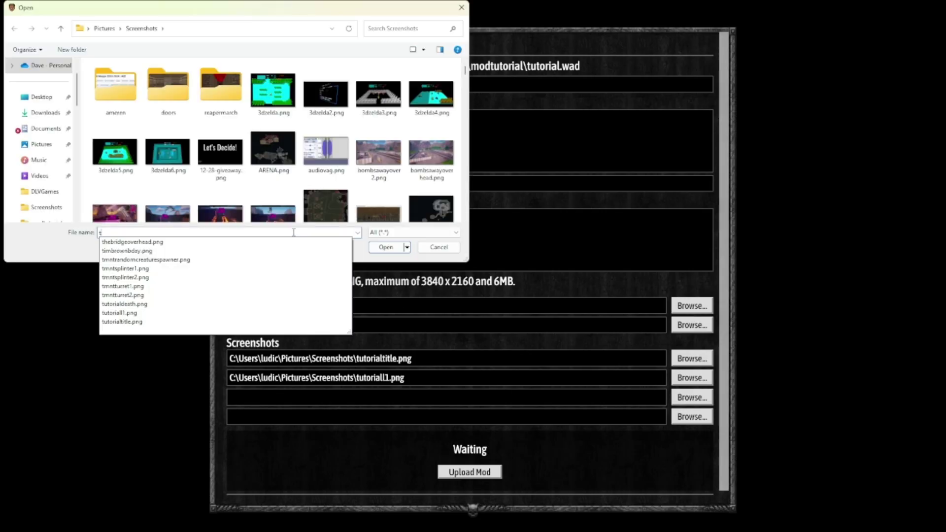
click(169, 304)
click(382, 248)
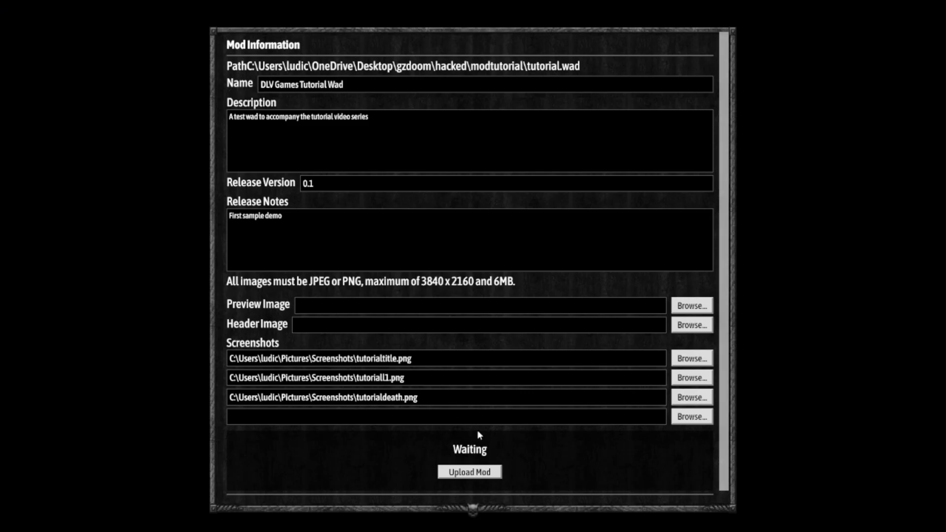
click(485, 474)
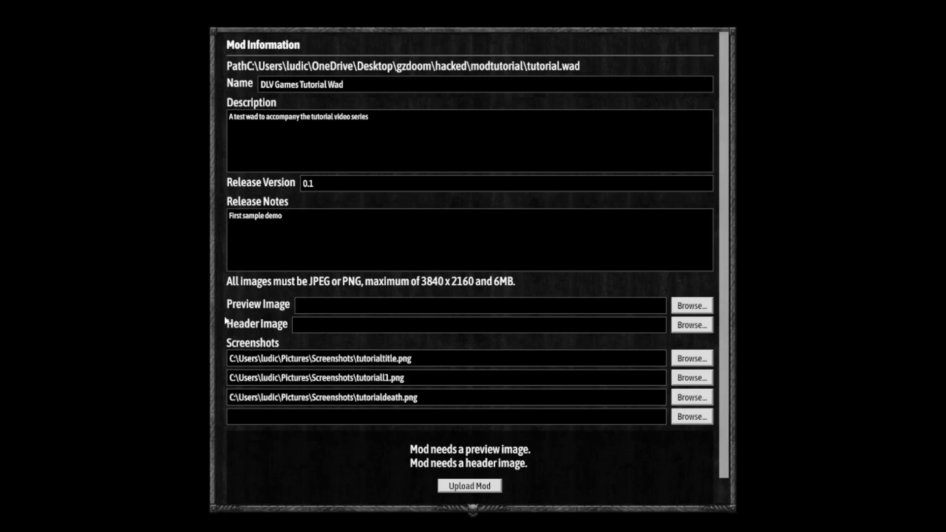
key(super)
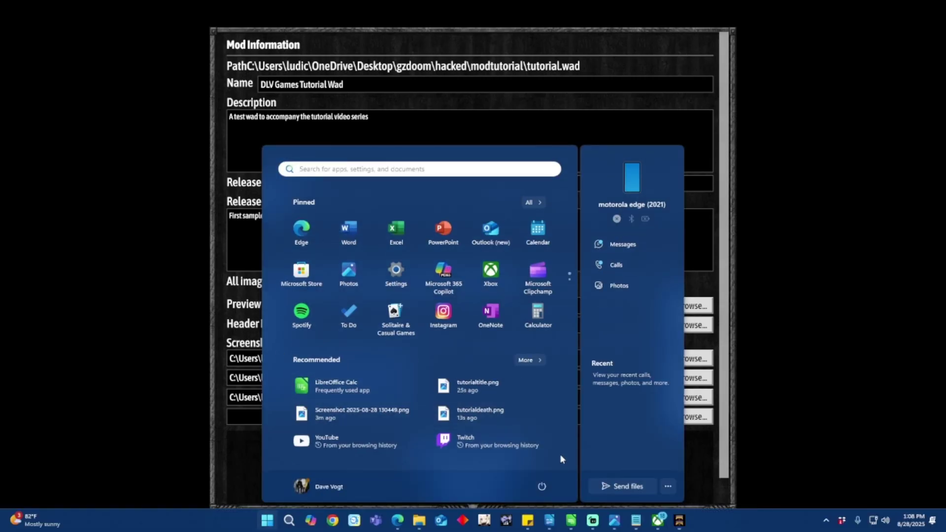
click(265, 519)
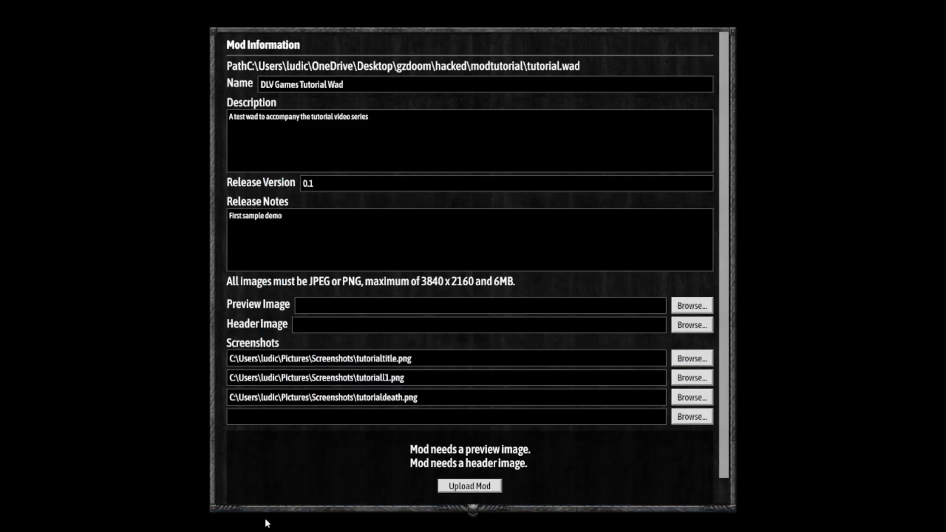
click(261, 522)
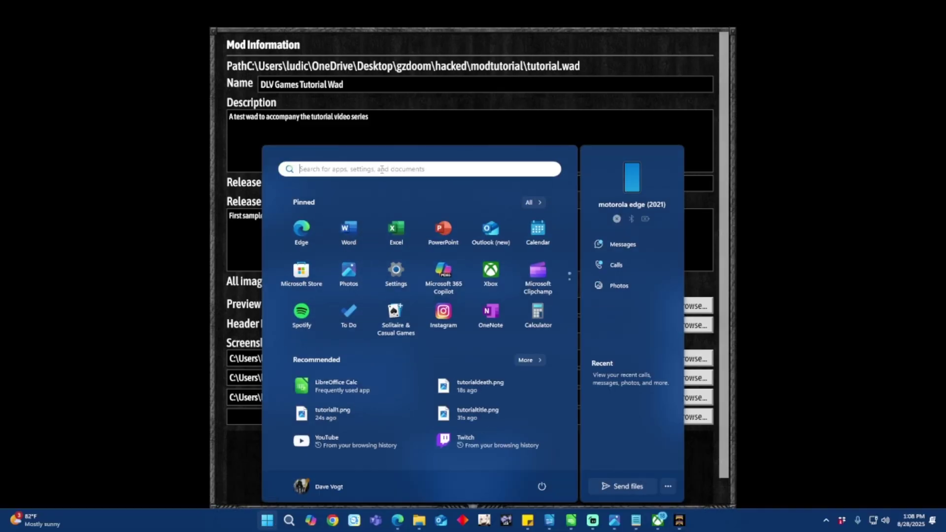
click(155, 250)
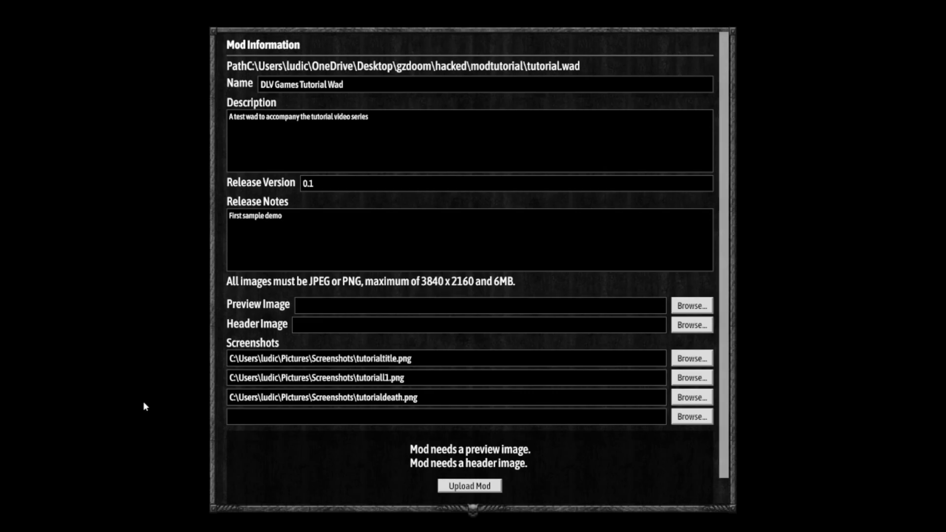
Launch GIMP 3.0.4 and dismiss its welcome dialog.
key(super)
text(g)
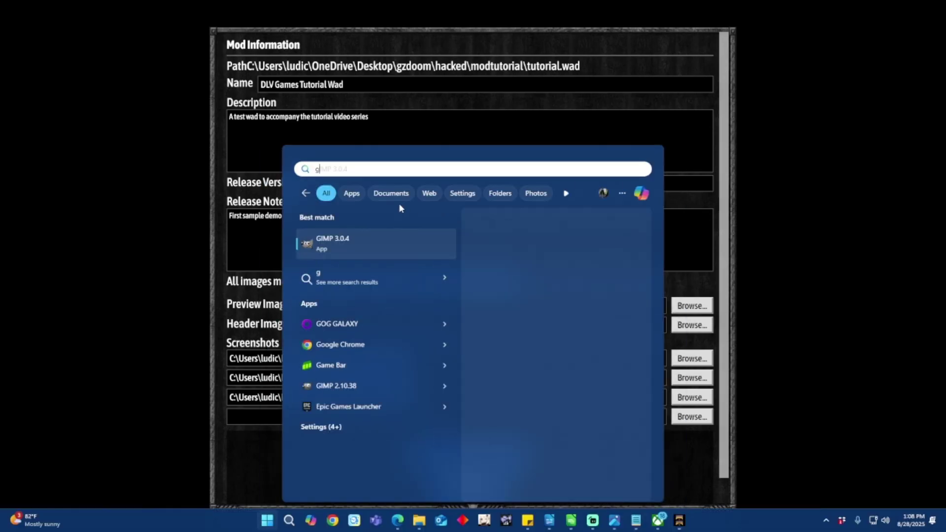
key(Return)
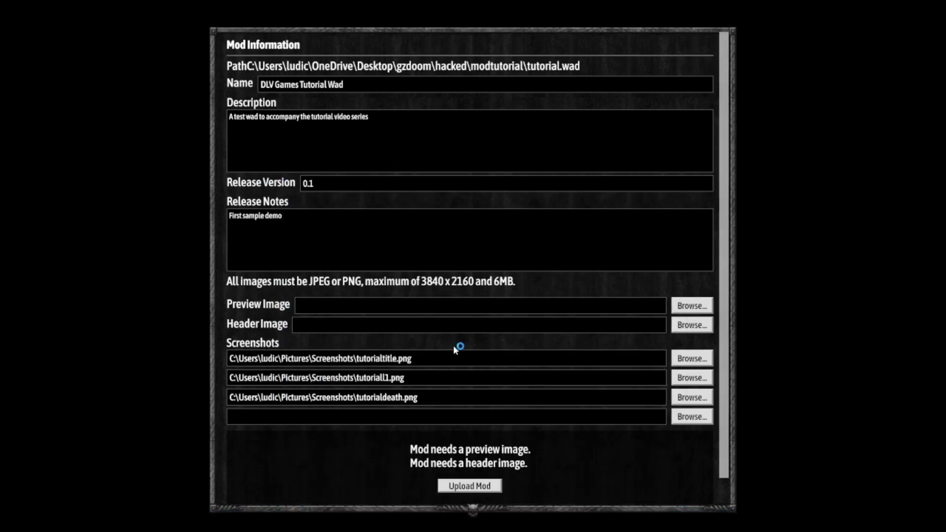
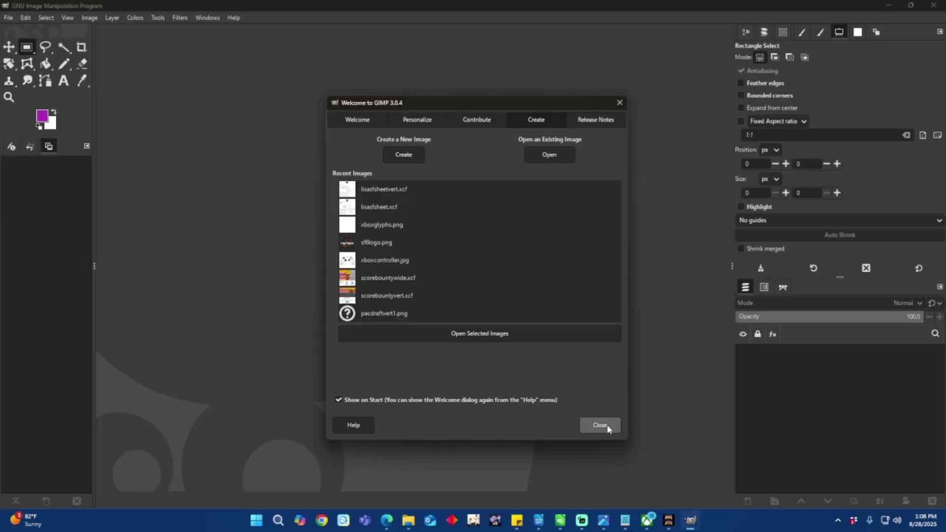
click(607, 428)
Start opening an existing image and browse from the Desktop through gzdoom and hacked to the modtutorial folder.
click(8, 17)
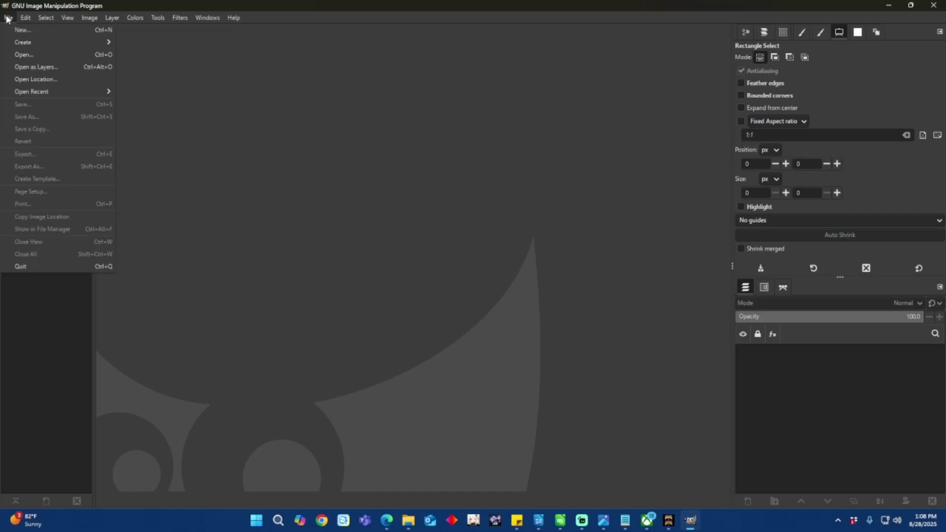
click(29, 53)
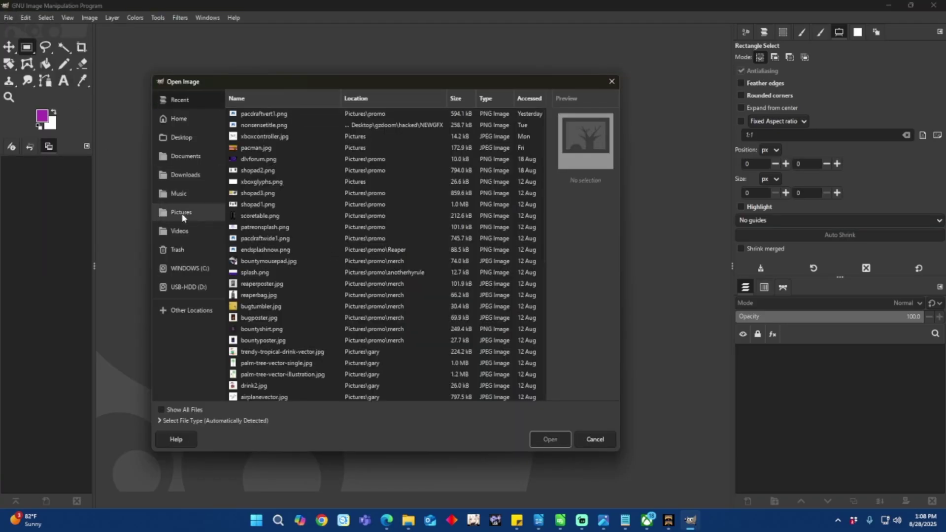
click(185, 136)
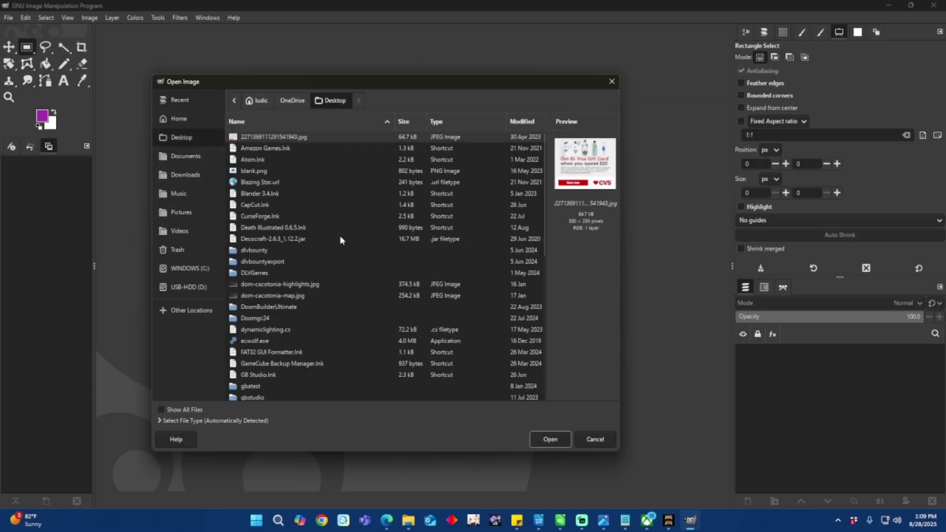
scroll(288, 332, down, 3)
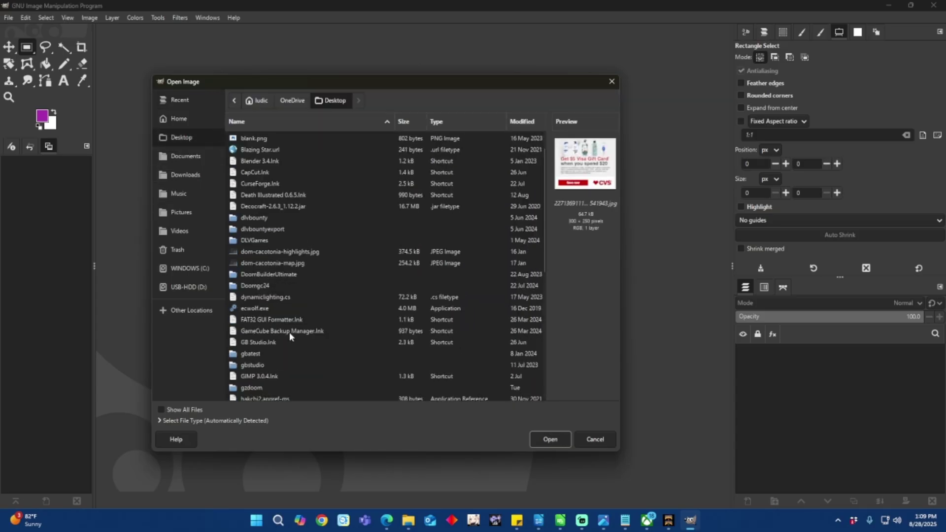
double_click(253, 355)
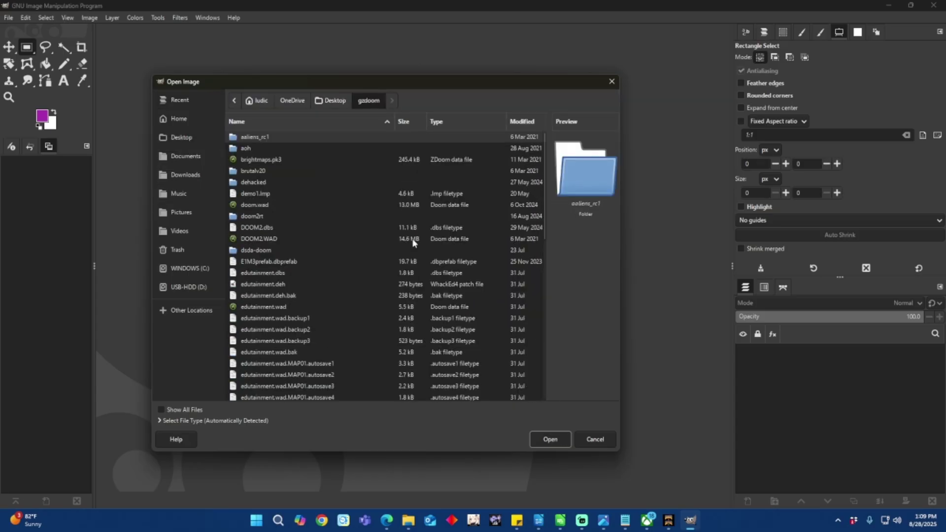
scroll(312, 289, down, 3)
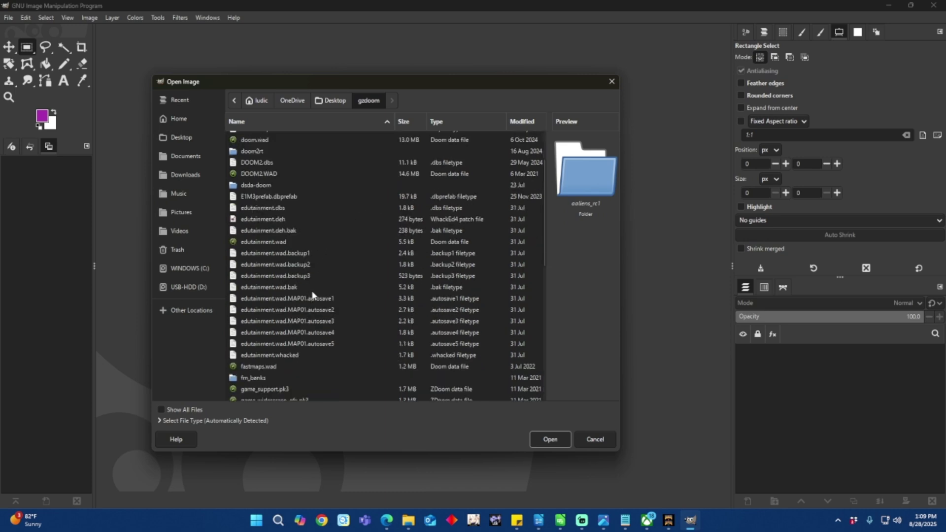
scroll(292, 357, down, 1)
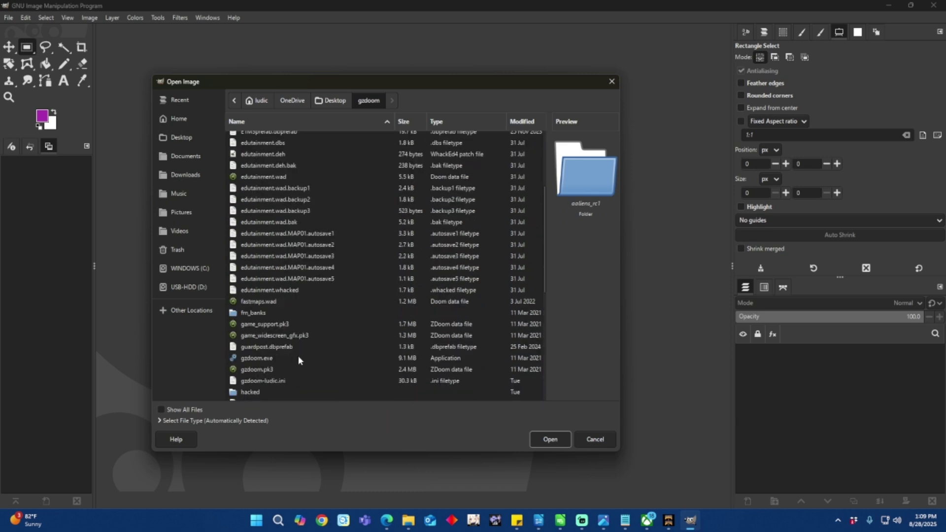
double_click(255, 391)
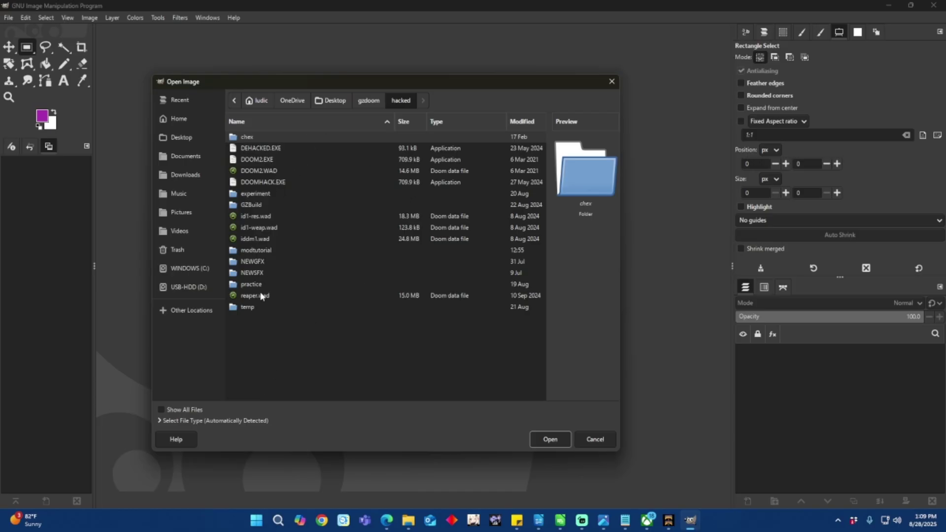
click(262, 252)
double_click(261, 252)
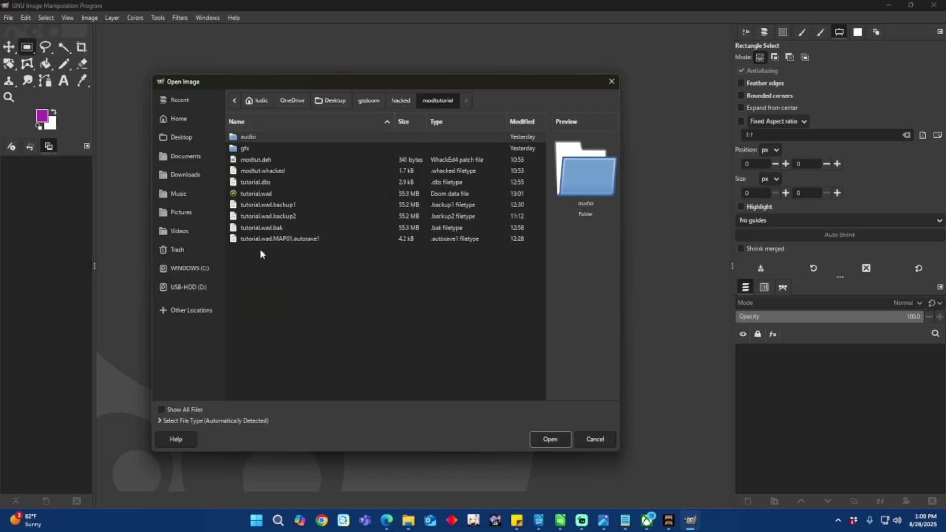
Open title.png from the gfx folder and convert it to the built-in sRGB color profile.
click(251, 141)
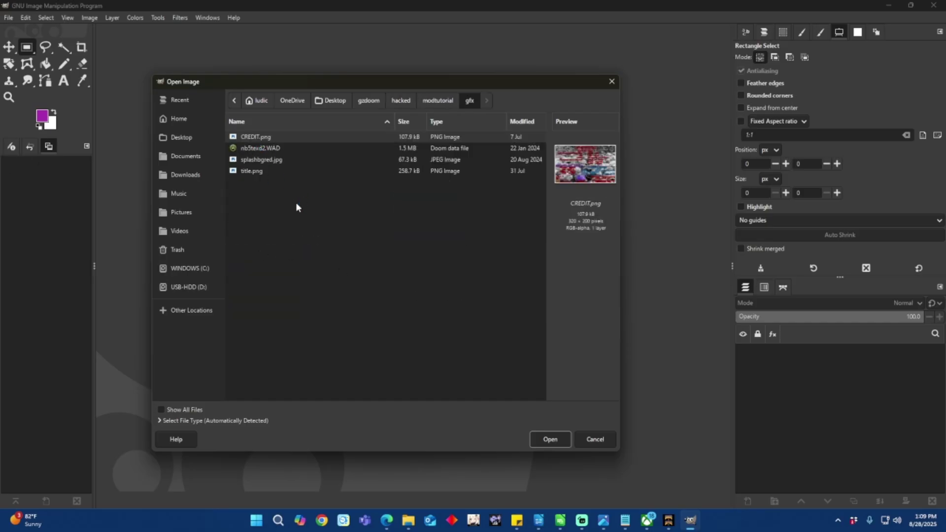
click(275, 160)
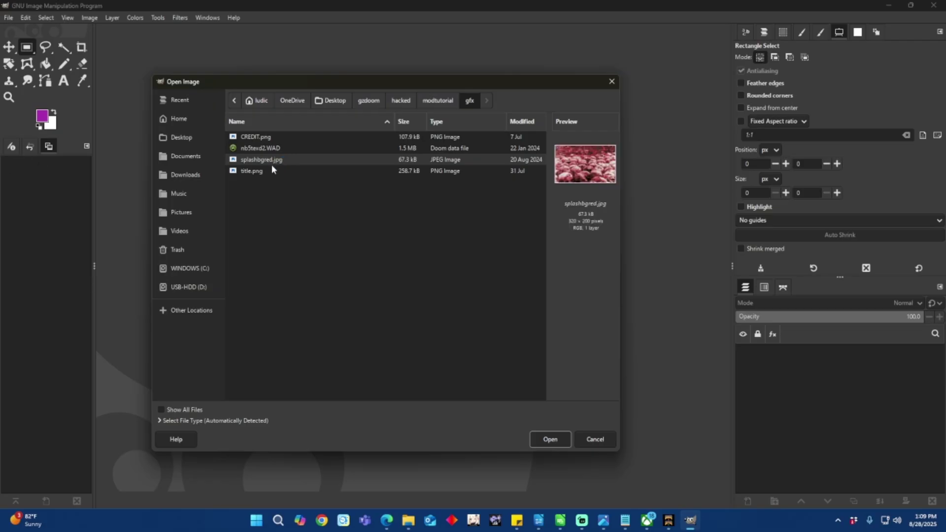
click(252, 171)
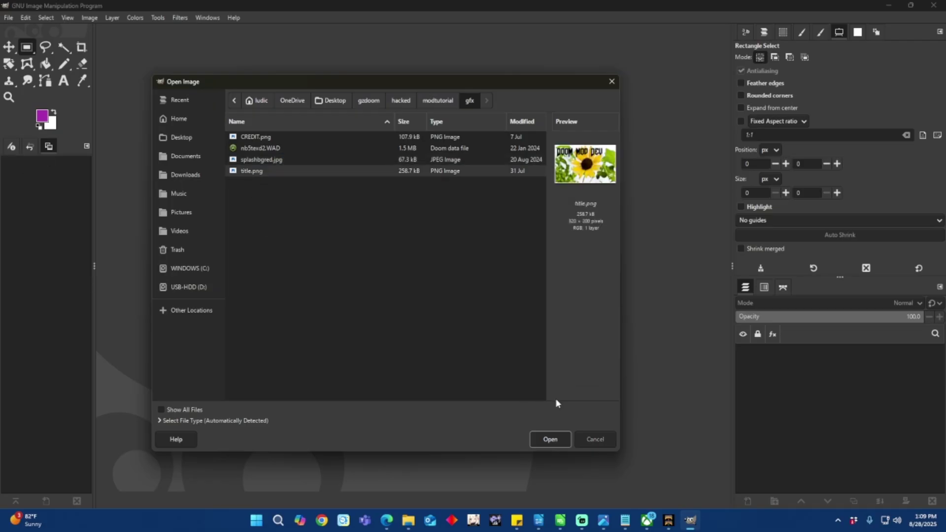
click(555, 442)
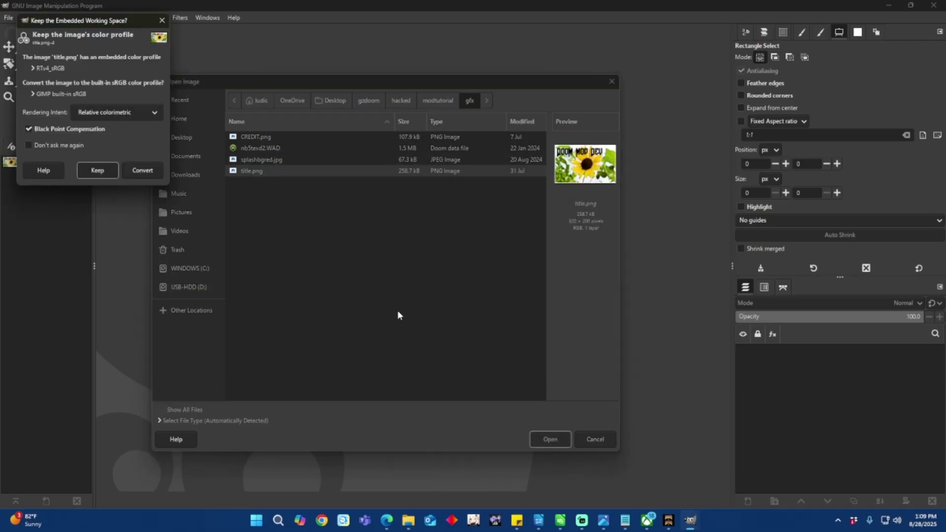
click(142, 170)
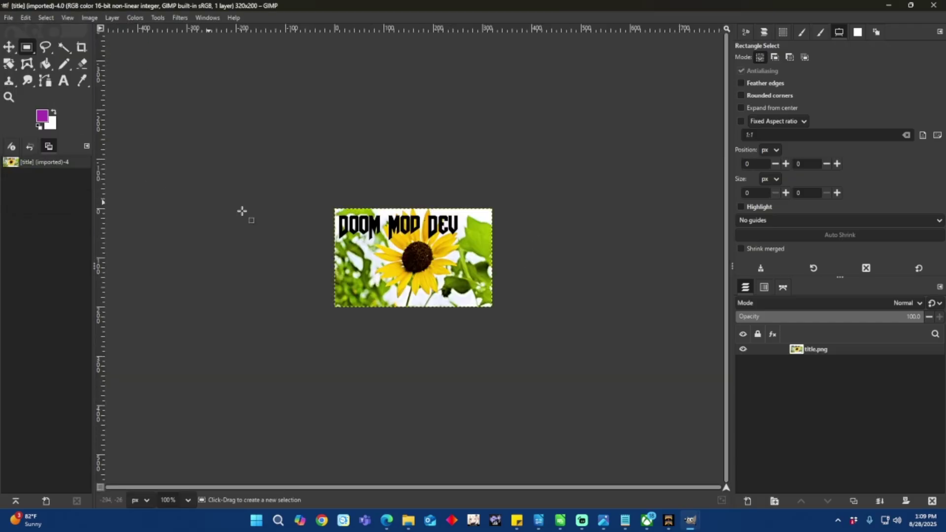
Scale the title.png image to 1920 × 1080 px with its width and height unlinked.
click(89, 18)
click(109, 141)
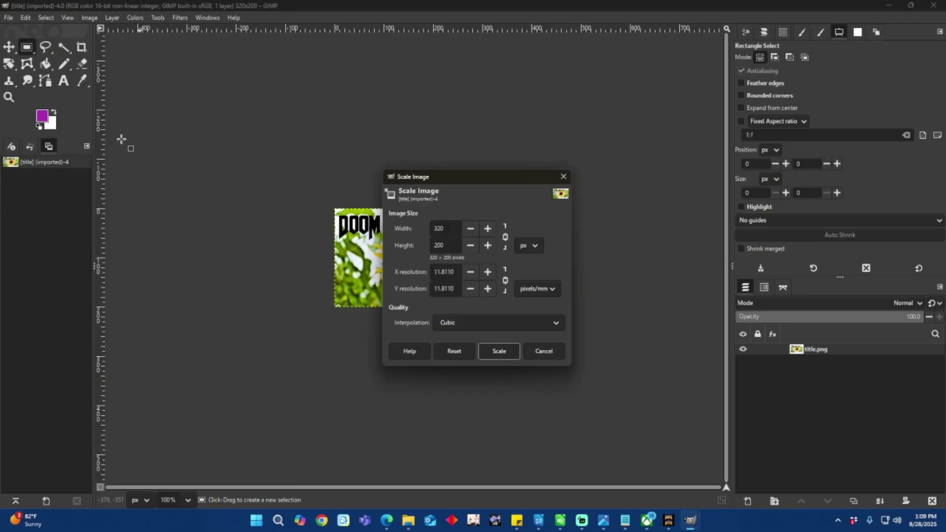
double_click(450, 231)
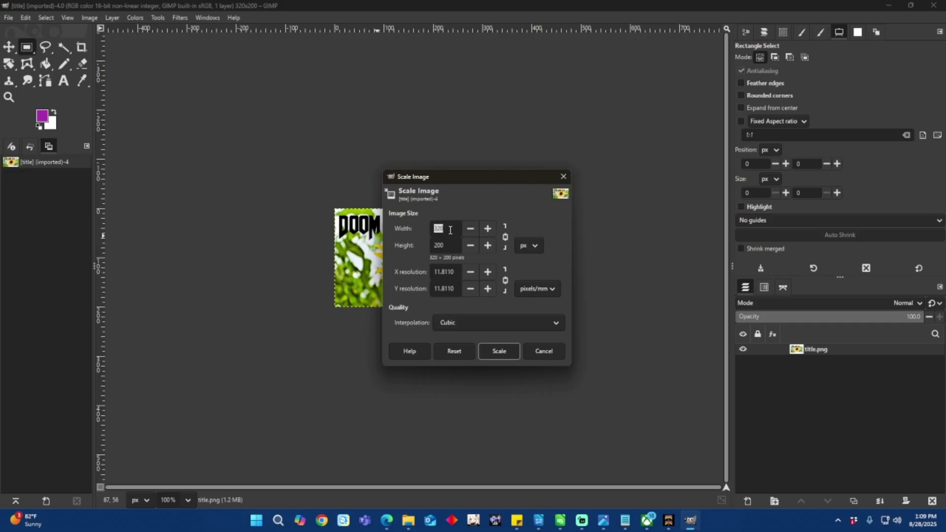
text(1920)
key(Tab)
key(Tab)
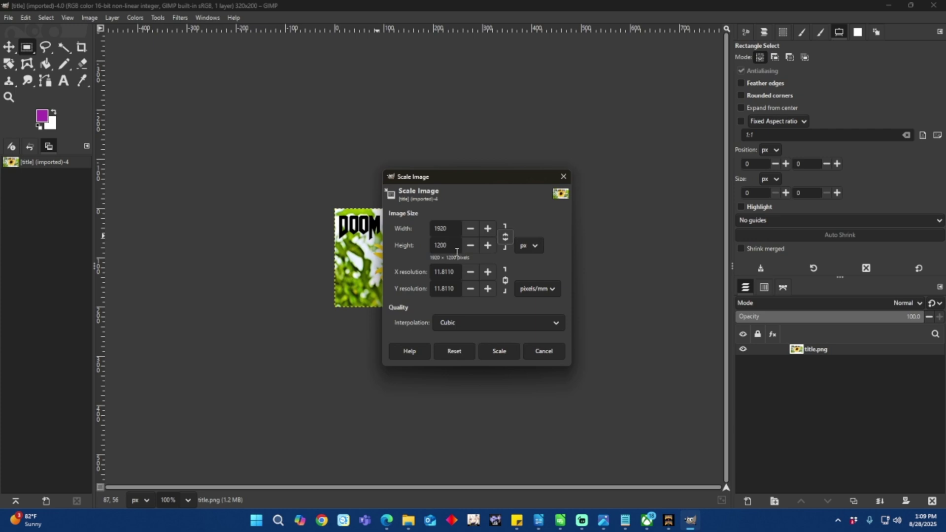
drag(447, 246, 437, 248)
text(080)
click(498, 352)
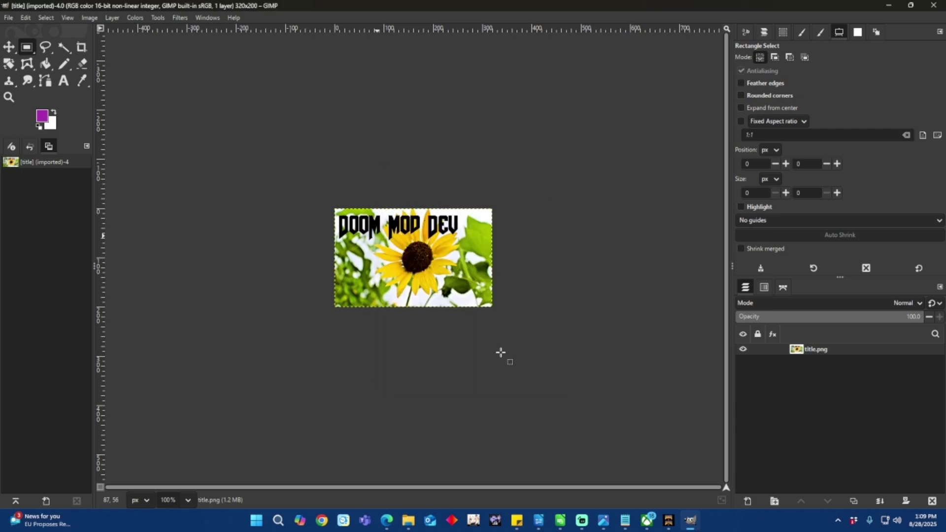
ctrl+scroll(517, 286, down, 3)
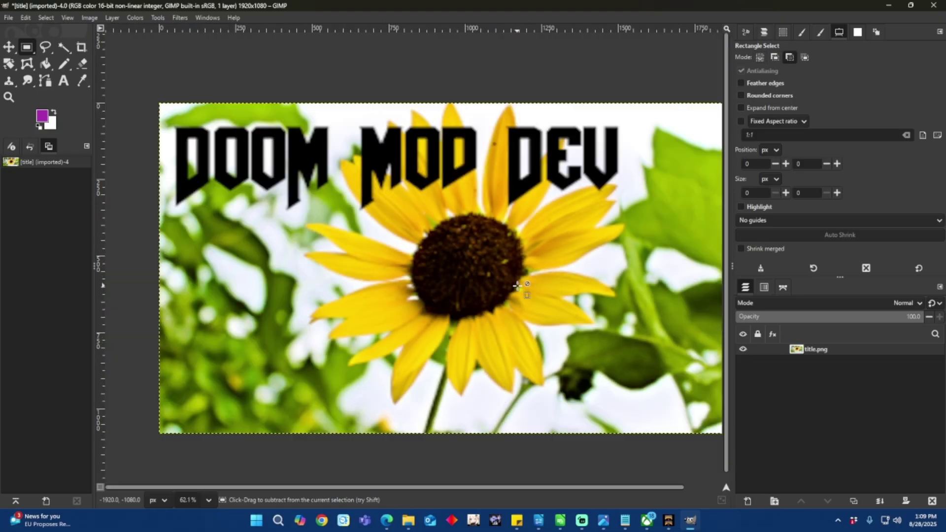
Export the scaled image as headerdemo.png in the gfx folder and minimize GIMP.
click(9, 18)
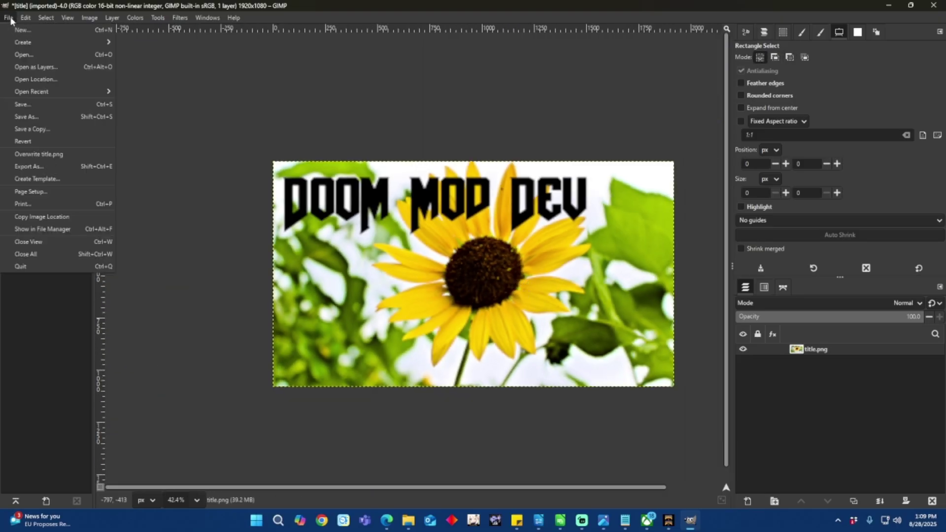
click(40, 166)
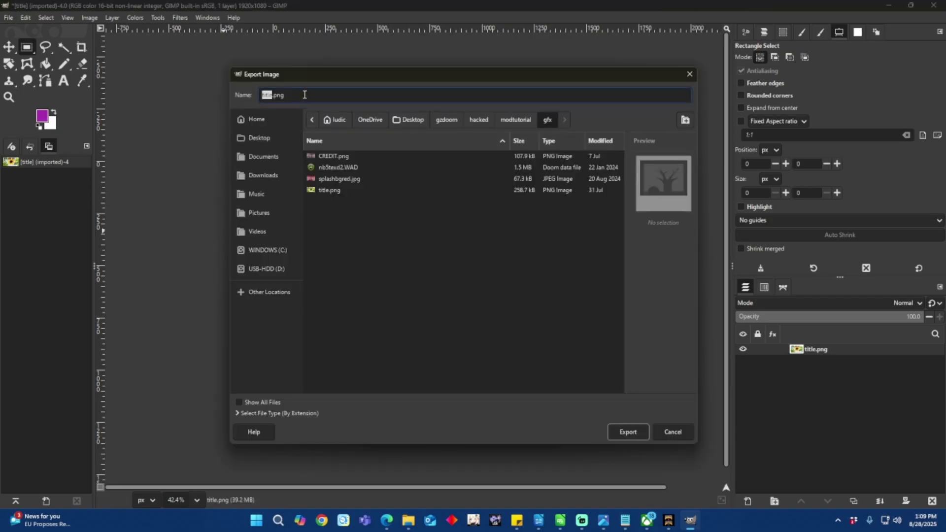
text(headerdemo)
key(Return)
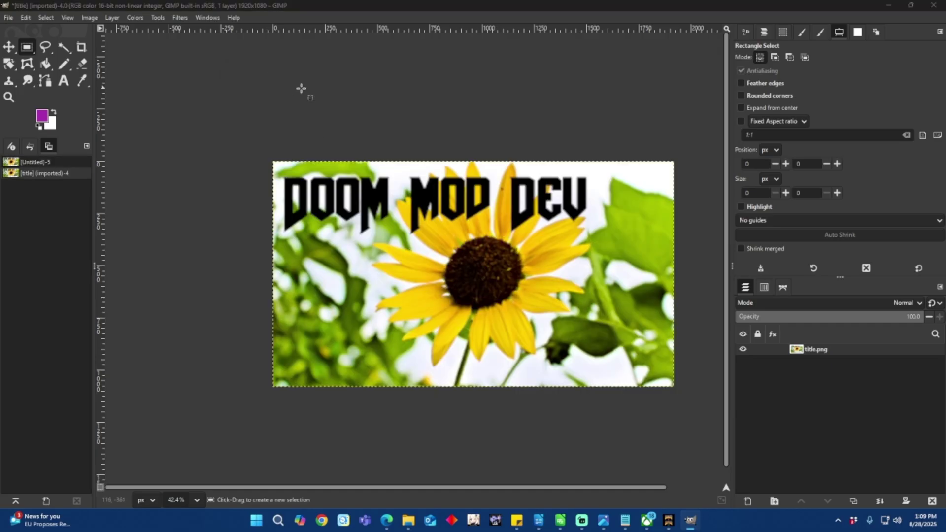
click(176, 301)
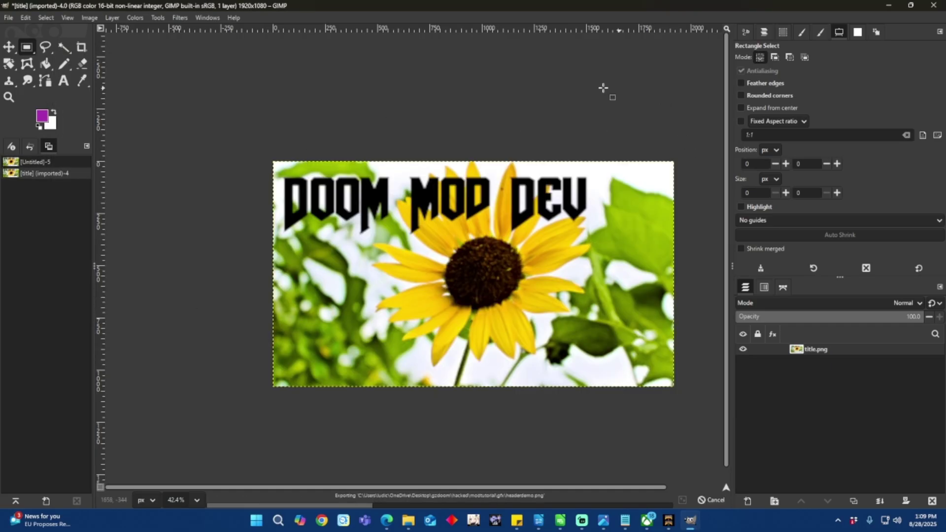
click(893, 5)
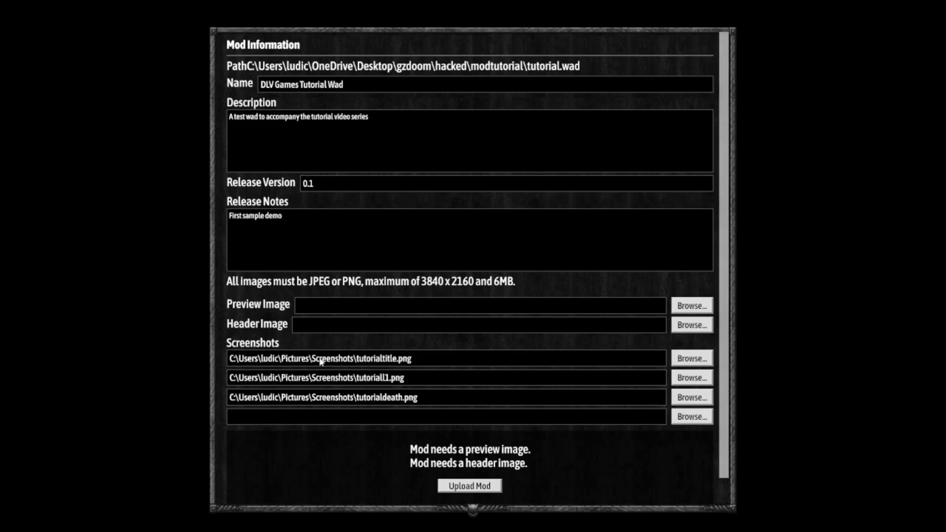
Set the mod's preview image to headerdemo.png from Desktop, gzdoom, hacked, modtutorial, gfx.
click(698, 309)
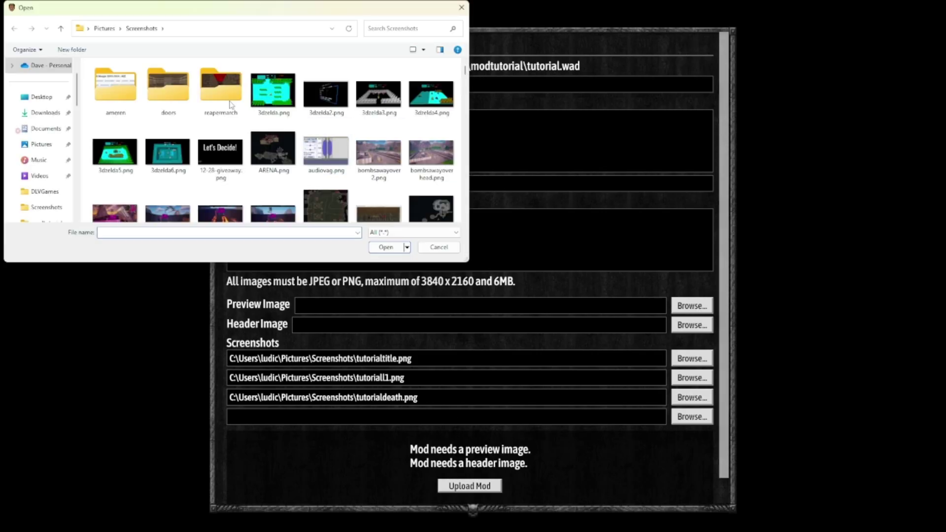
click(41, 97)
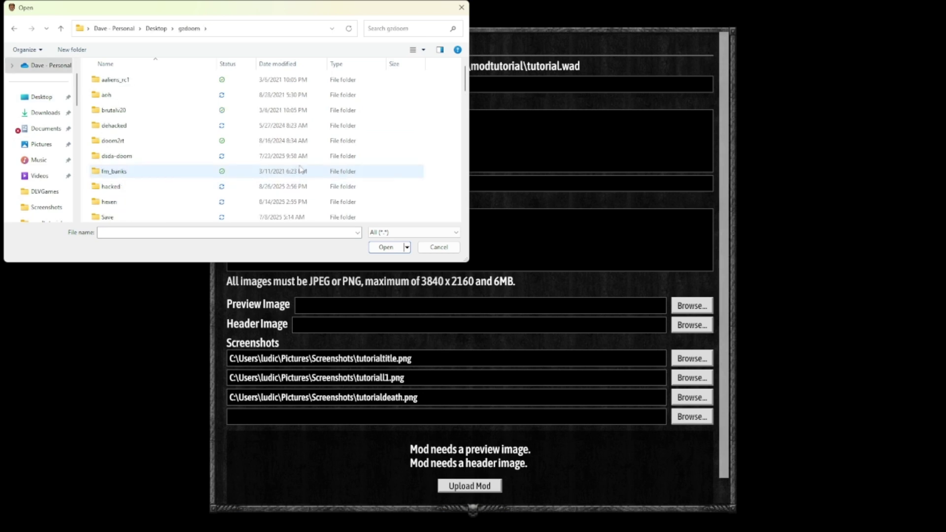
double_click(117, 188)
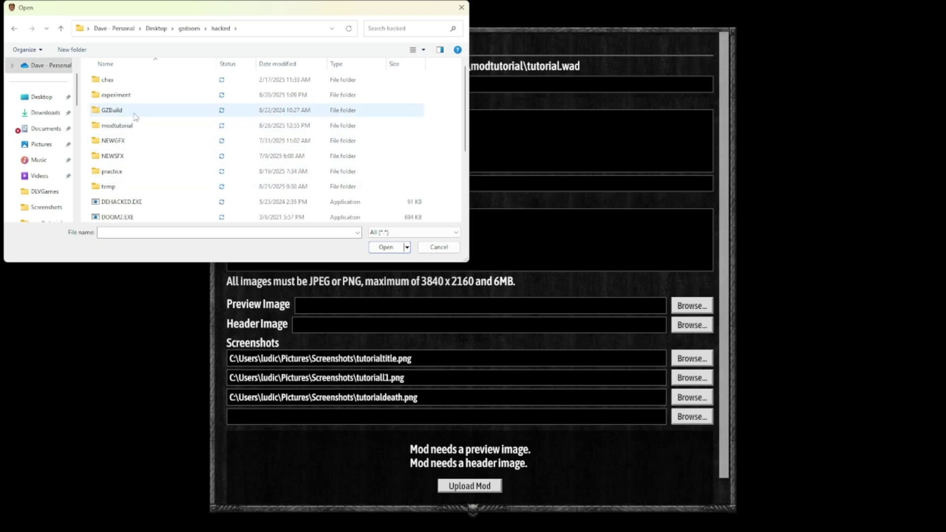
double_click(123, 126)
double_click(105, 95)
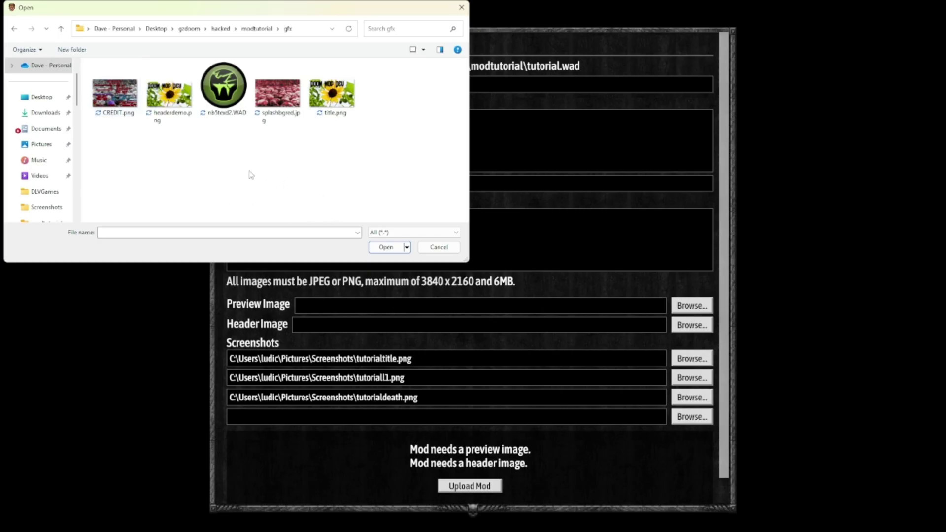
click(180, 101)
click(393, 249)
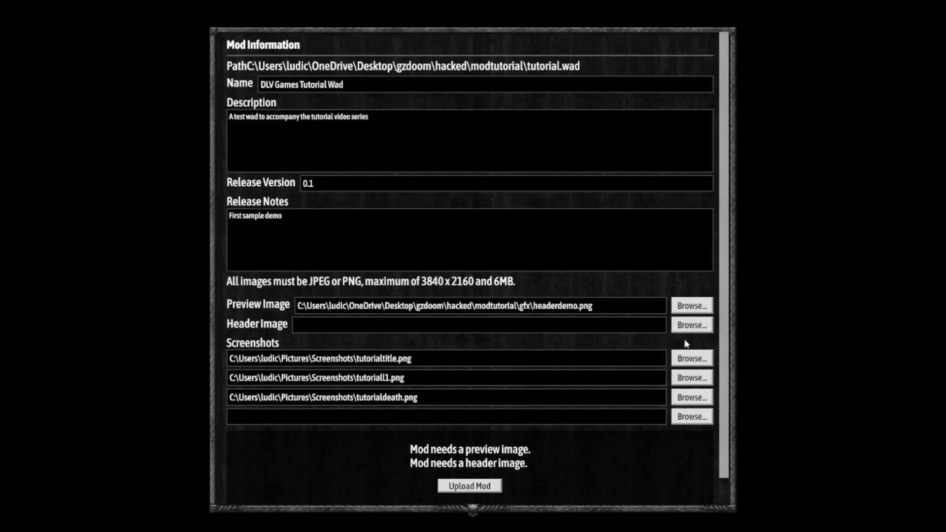
Set headerdemo.png as the mod's header image too, then upload the mod and return to the game.
click(692, 326)
click(170, 96)
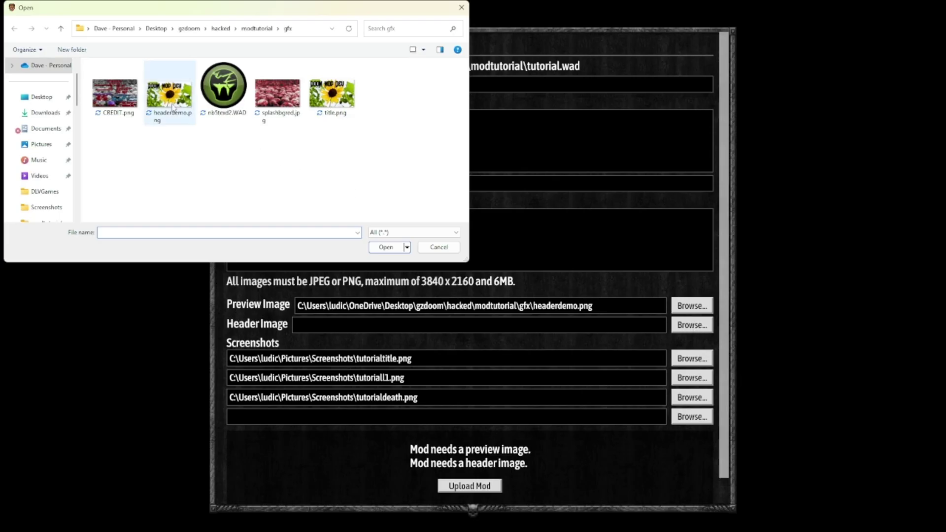
click(386, 248)
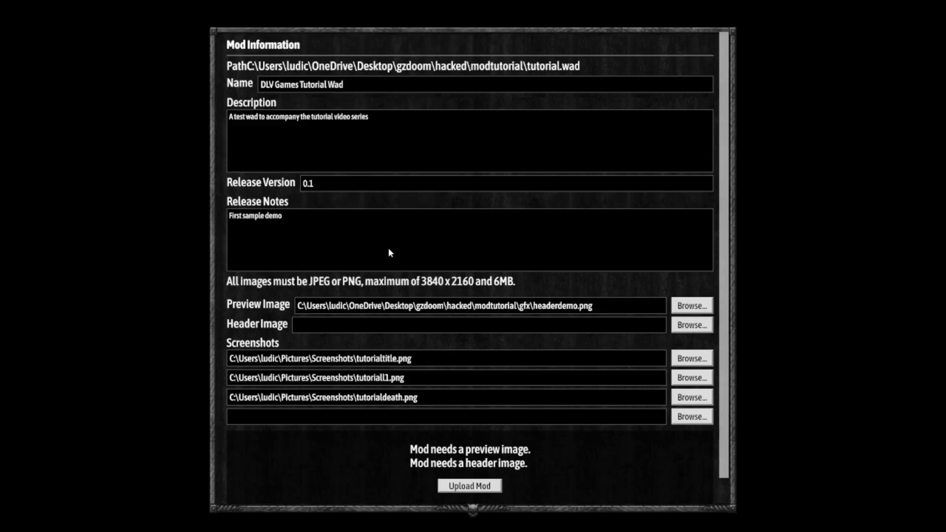
click(486, 488)
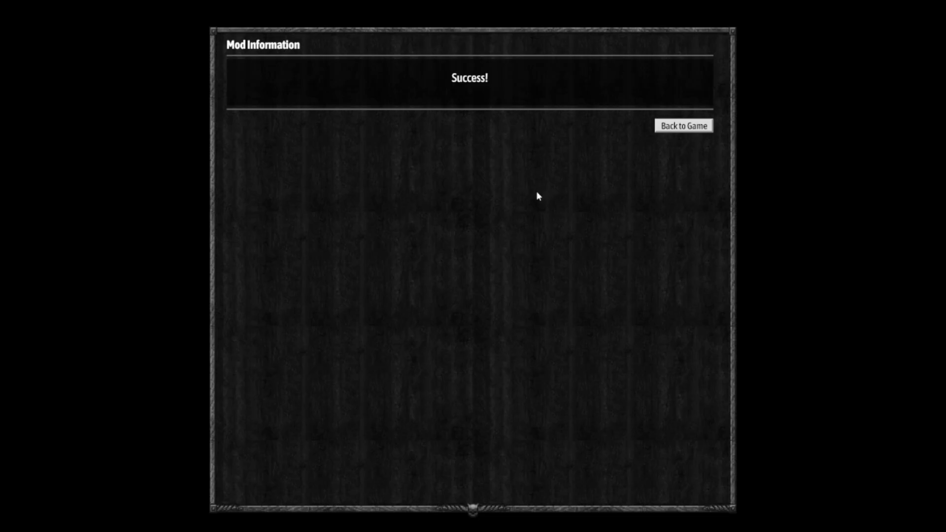
click(684, 125)
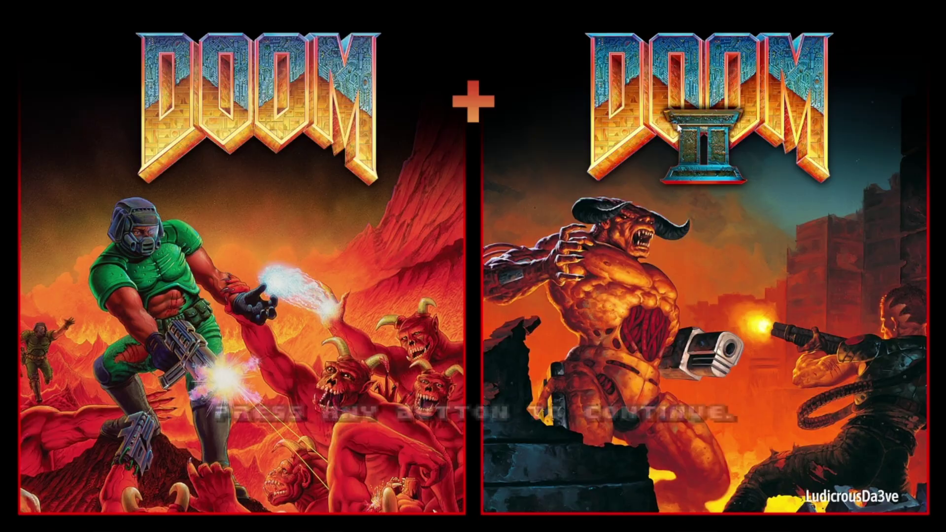
Enter DOOM II from the title screen and browse the online mods.
click(484, 312)
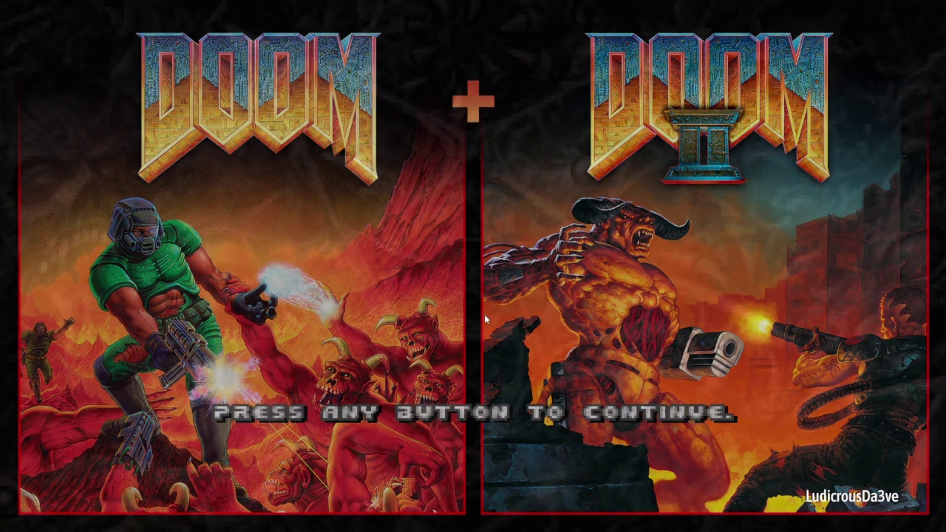
click(97, 88)
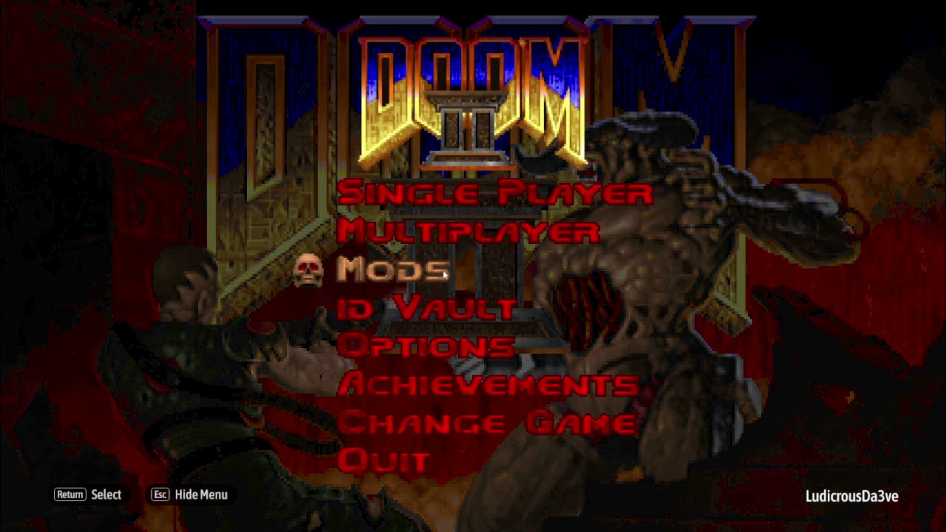
click(443, 270)
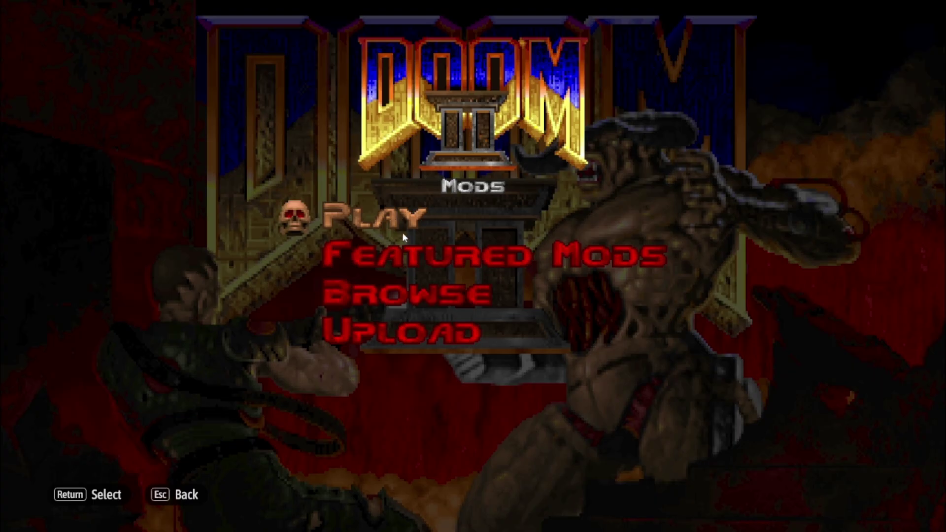
click(416, 294)
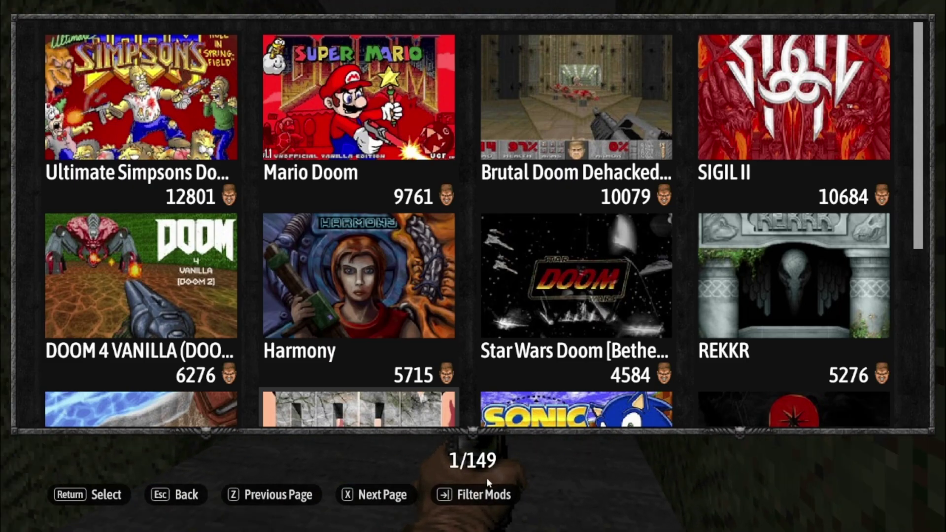
key(Return)
key(Escape)
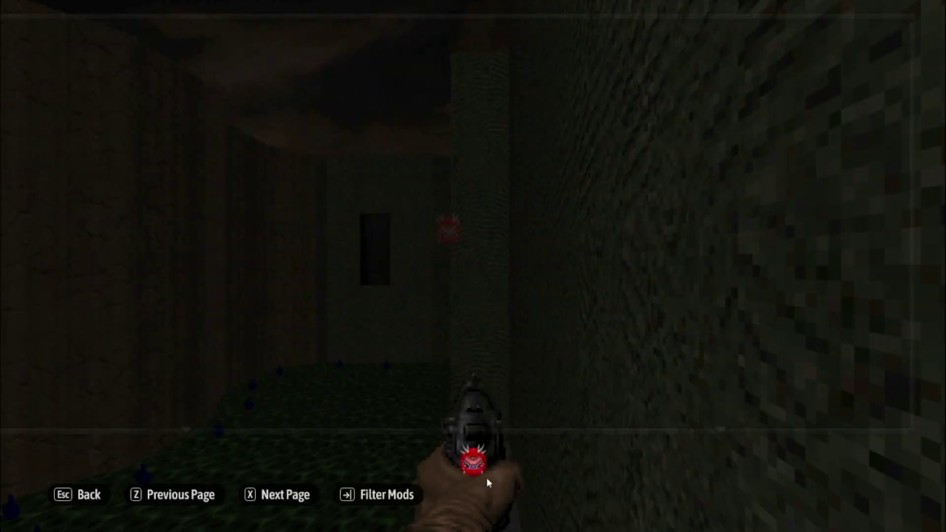
Filter the online mods by the search text "dlv".
key(Tab)
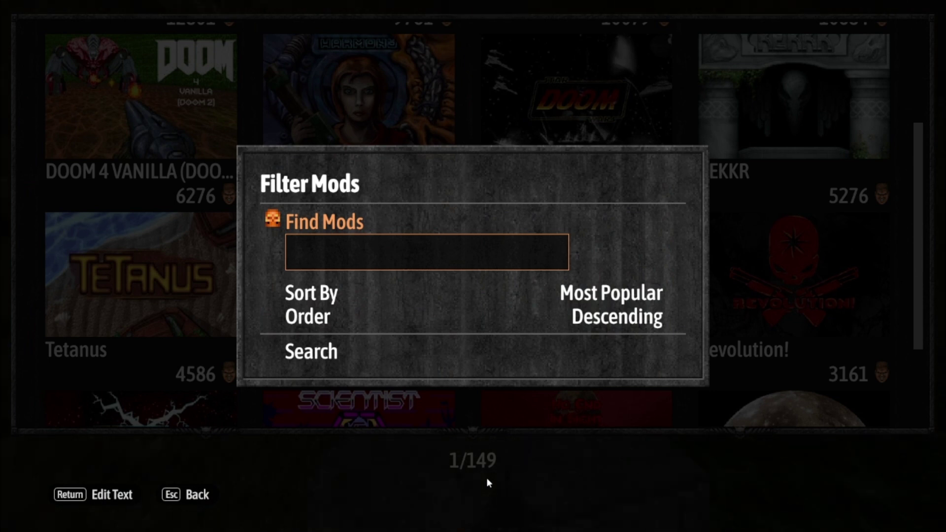
click(357, 251)
text(c)
key(BackSpace)
text(dlv)
key(Return)
click(321, 351)
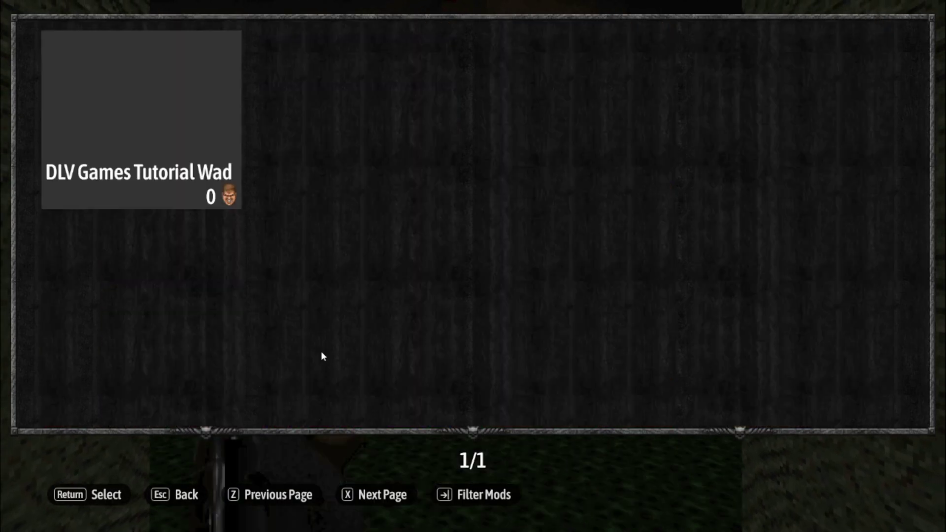
View the details of DLV Games Tutorial Wad, like the mod, and return to the Mods menu.
click(160, 150)
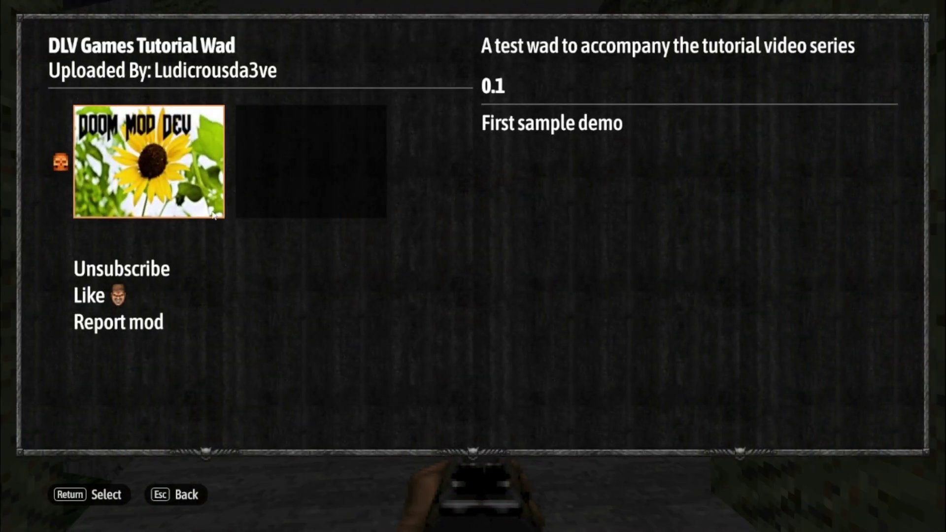
click(95, 302)
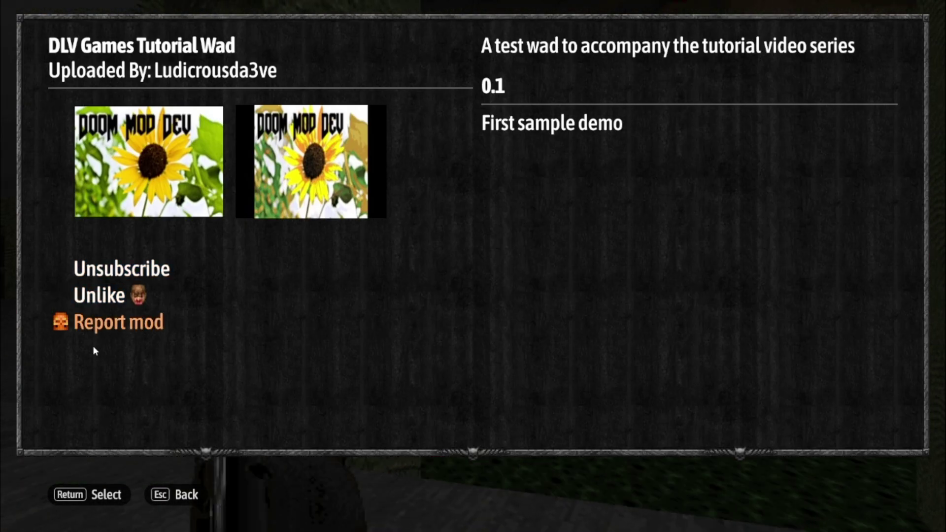
key(Escape)
key(Escape)
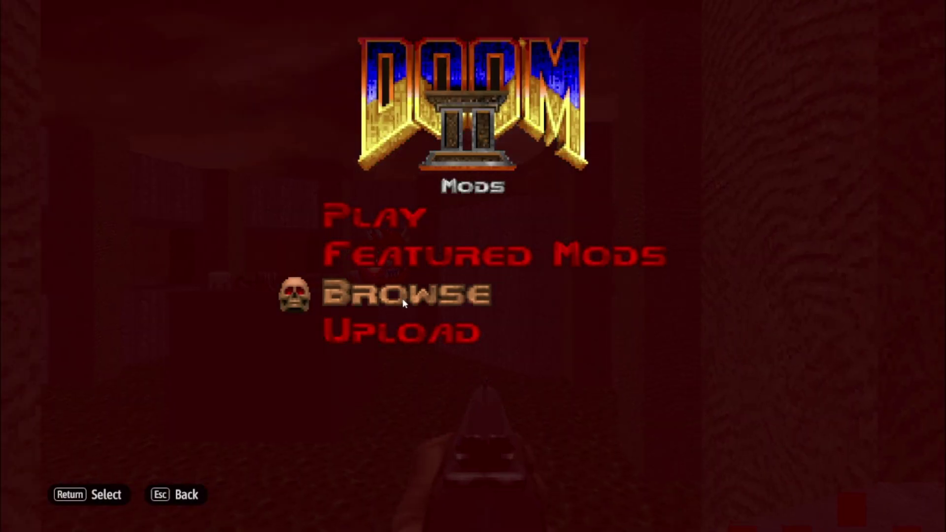
Show the playable mods and choose DLV Games Tutorial Wad from the subscribed mods for activation.
key(Up)
key(Up)
key(Return)
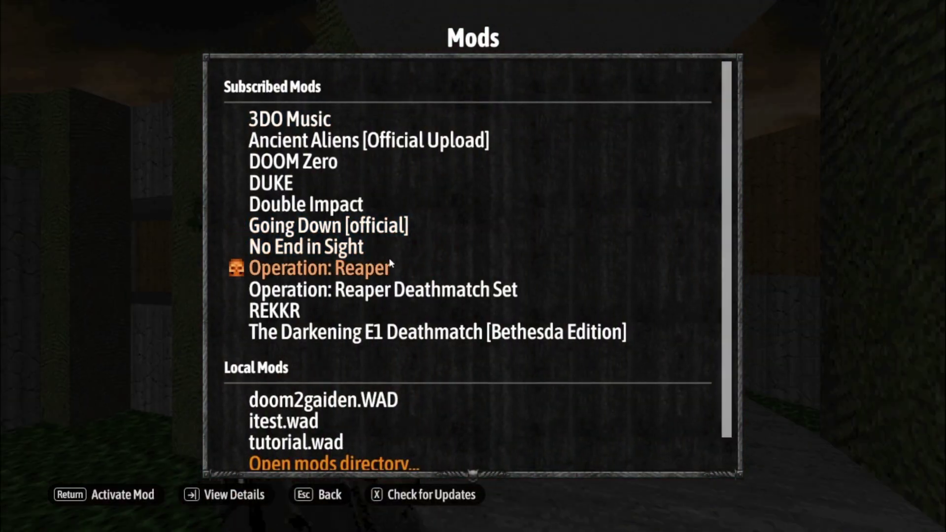
click(385, 258)
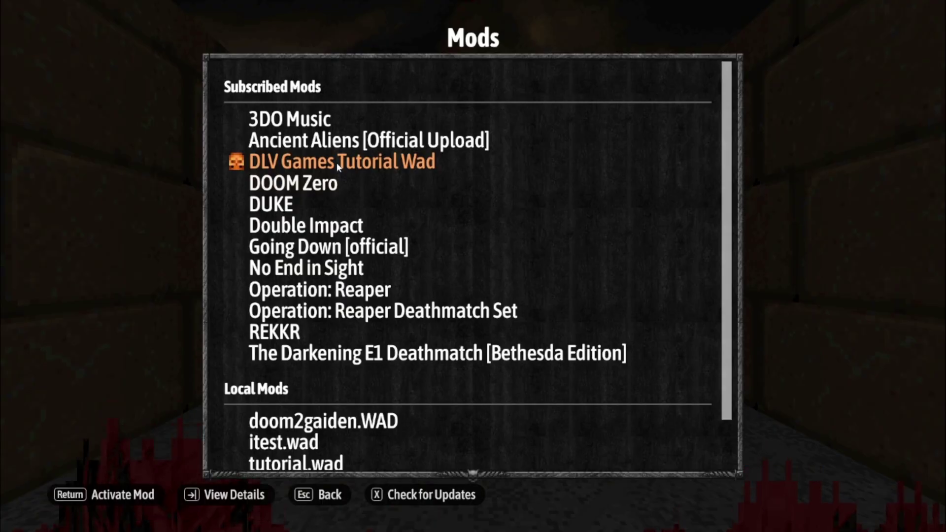
click(340, 163)
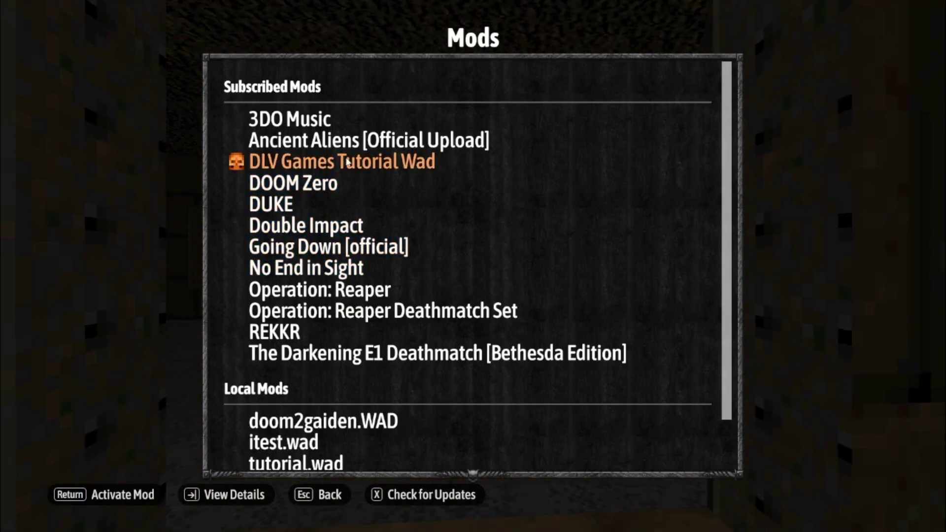